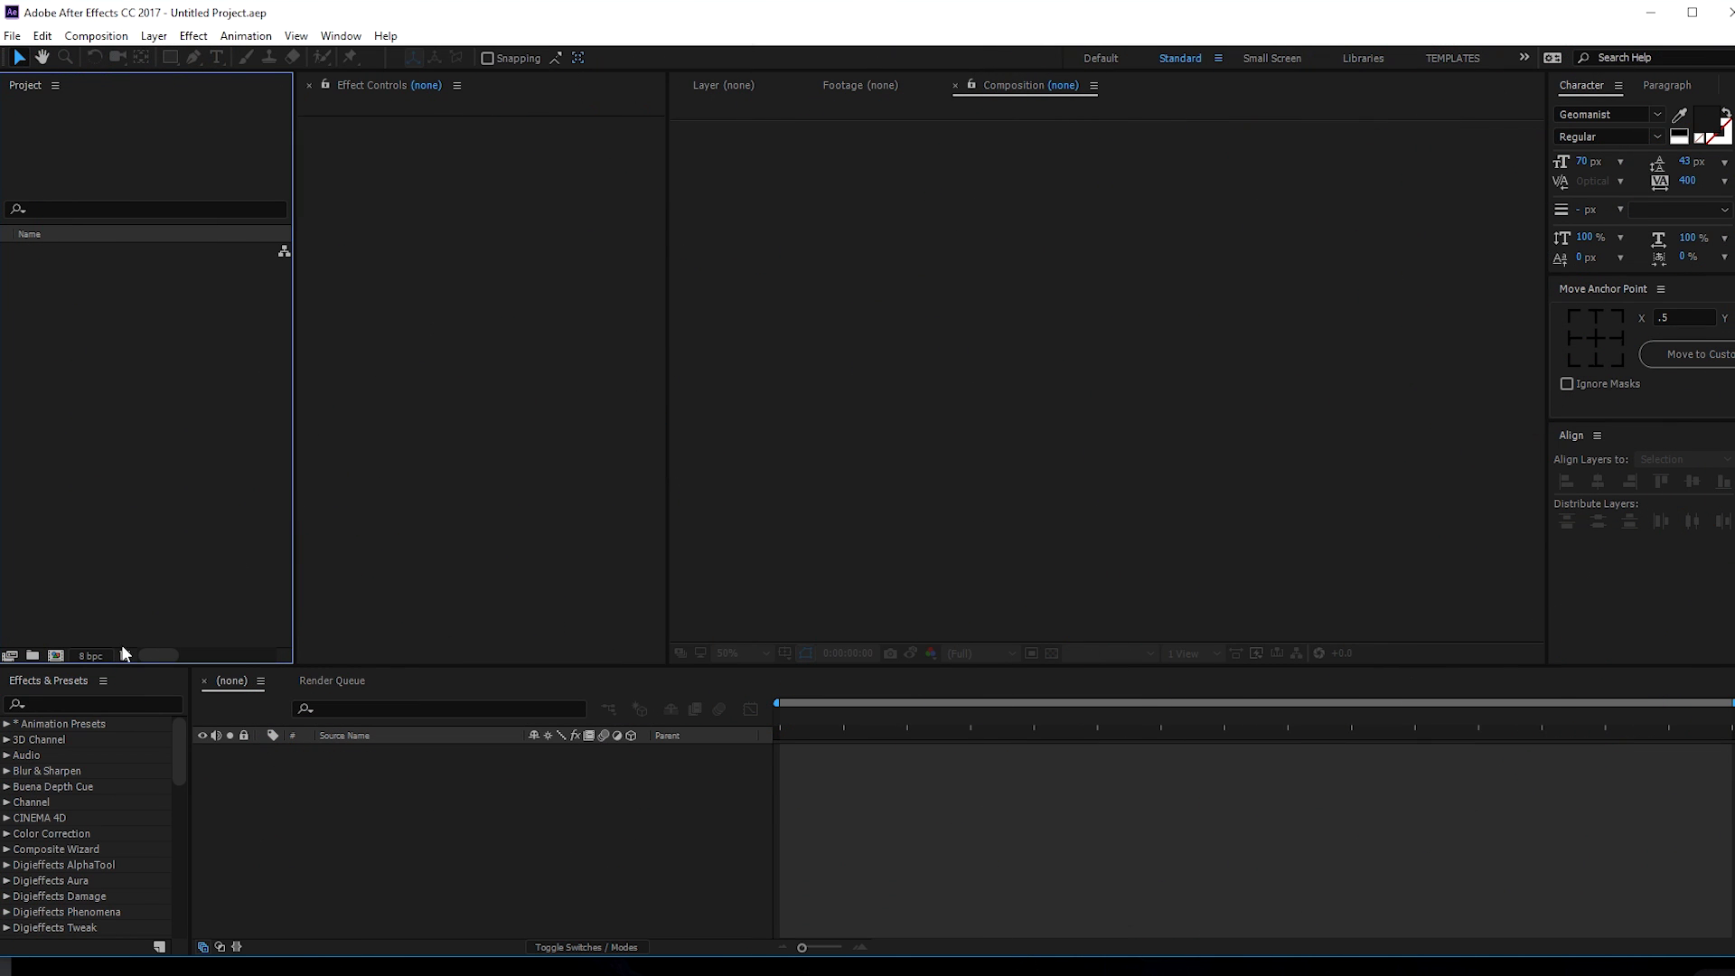
# - Create a new composition named Main with a frame rate of 60 frames per second
pyautogui.click(55, 655)
pyautogui.moveTo(825, 174); pyautogui.dragTo(737, 160)
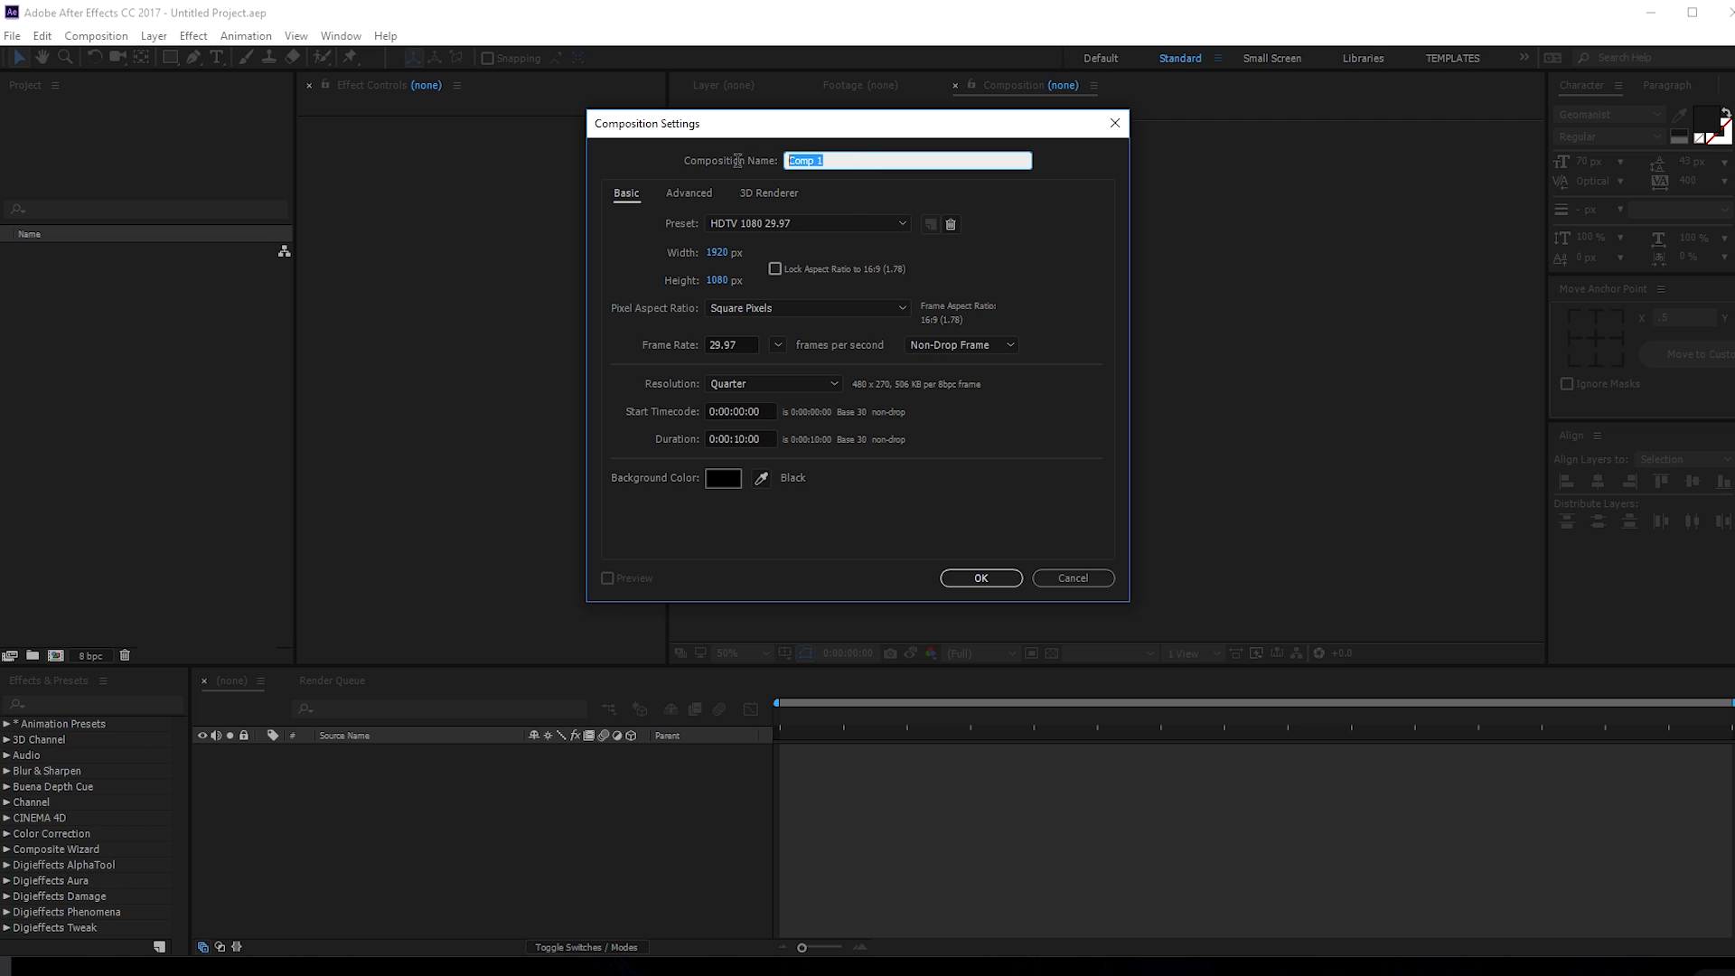
pyautogui.write('Main')
pyautogui.click(778, 347)
pyautogui.click(808, 568)
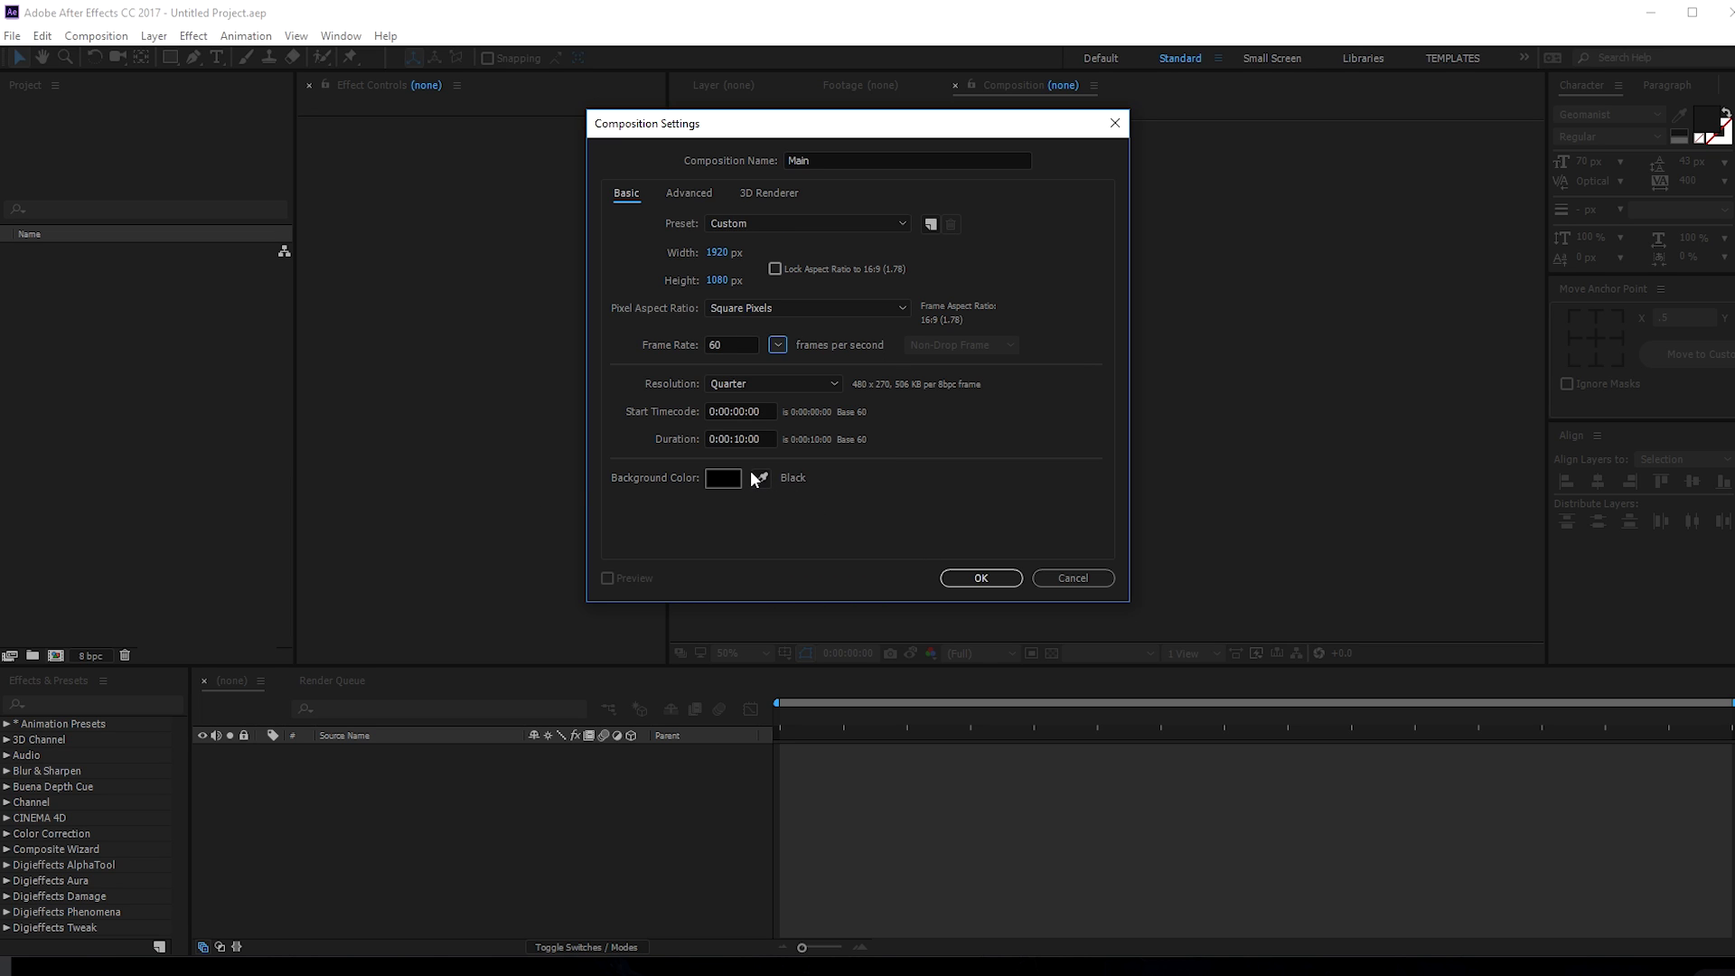
pyautogui.click(980, 579)
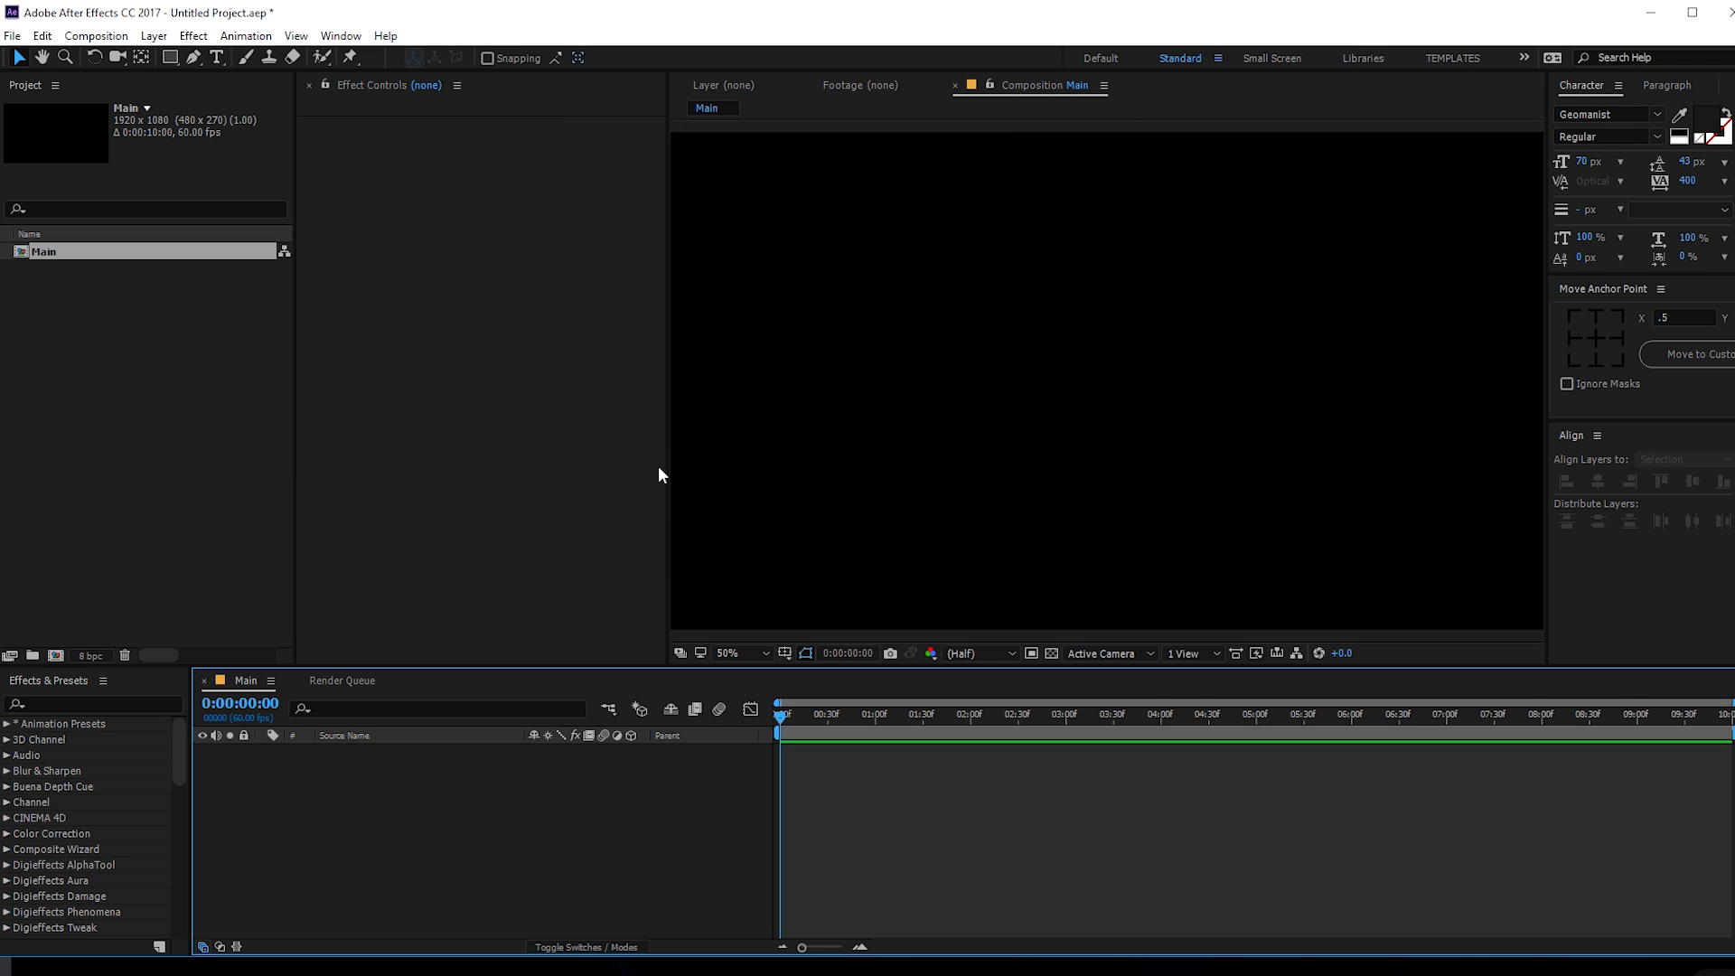
# - Add a text layer reading MODERN in the upper part of the composition
pyautogui.moveTo(663, 468); pyautogui.dragTo(629, 465)
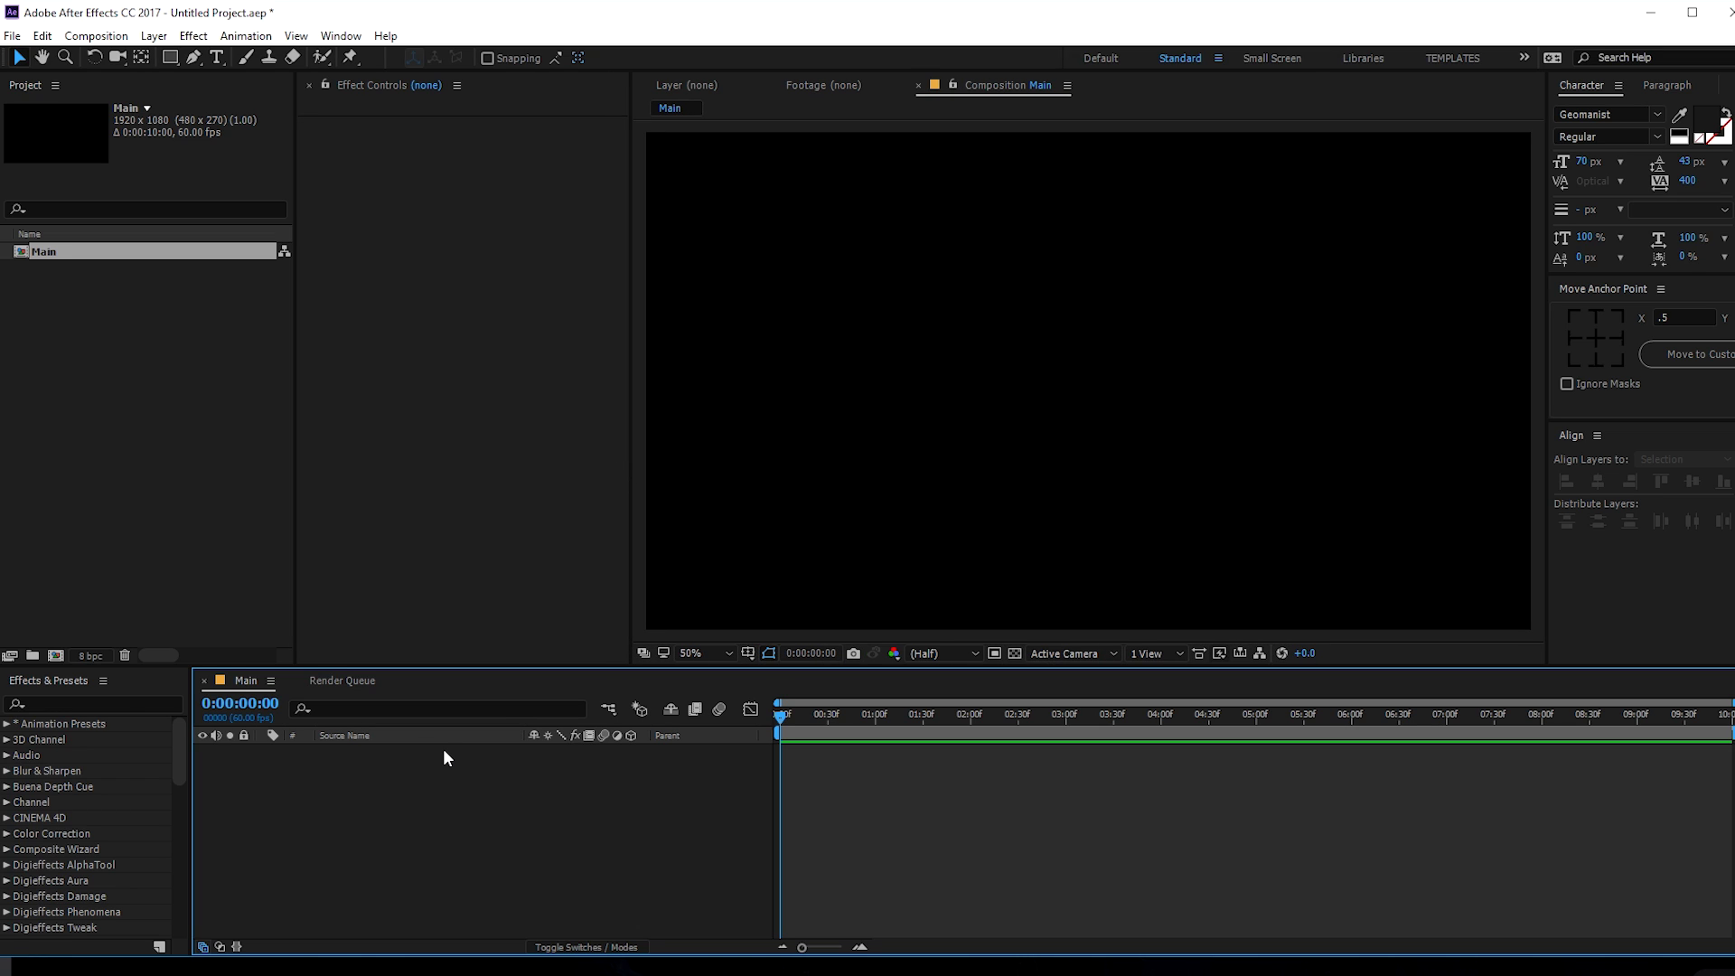
pyautogui.click(217, 57)
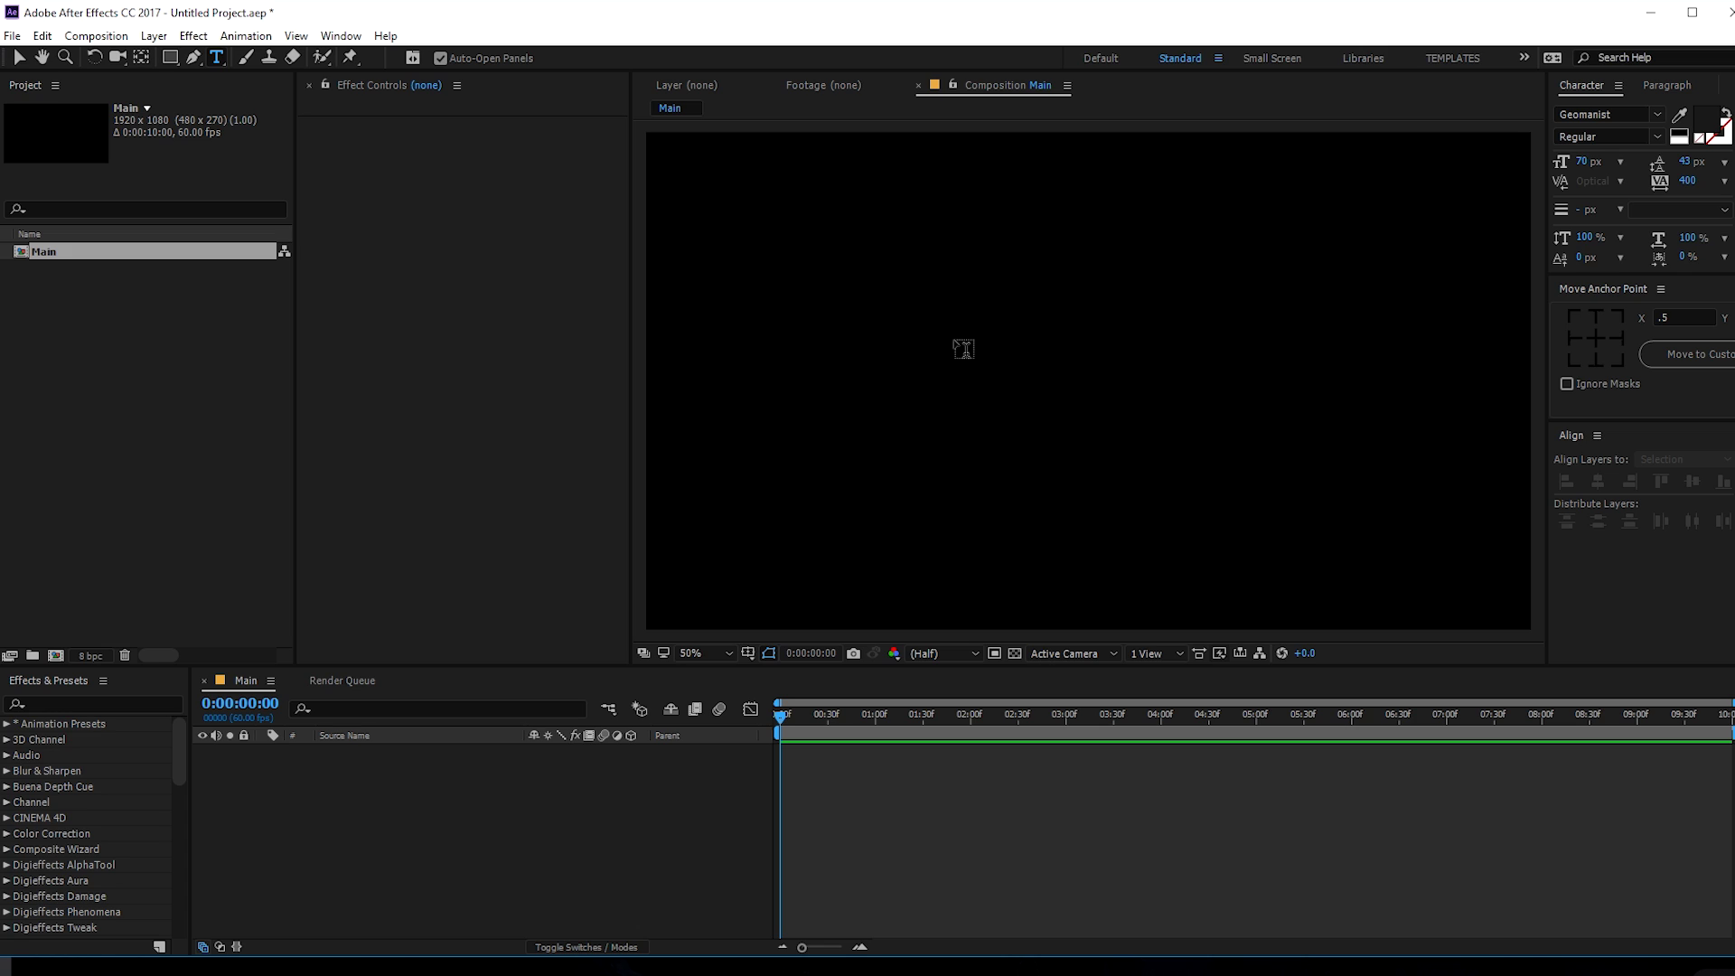
pyautogui.click(951, 312)
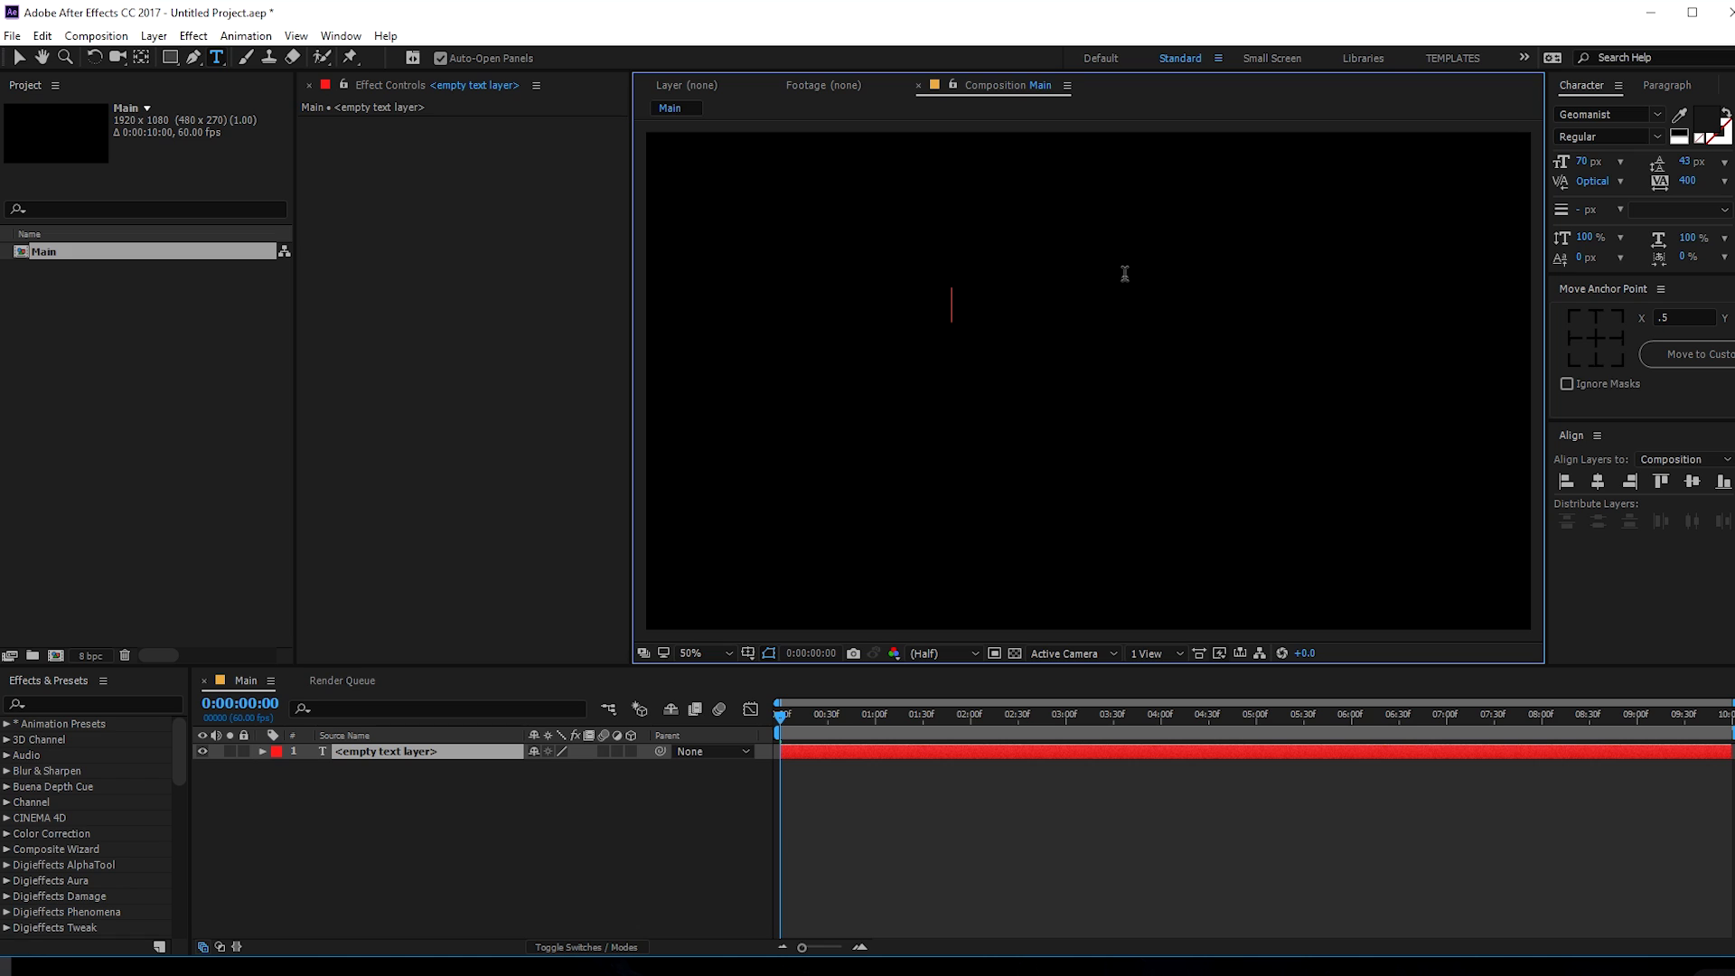
pyautogui.write('MODERN')
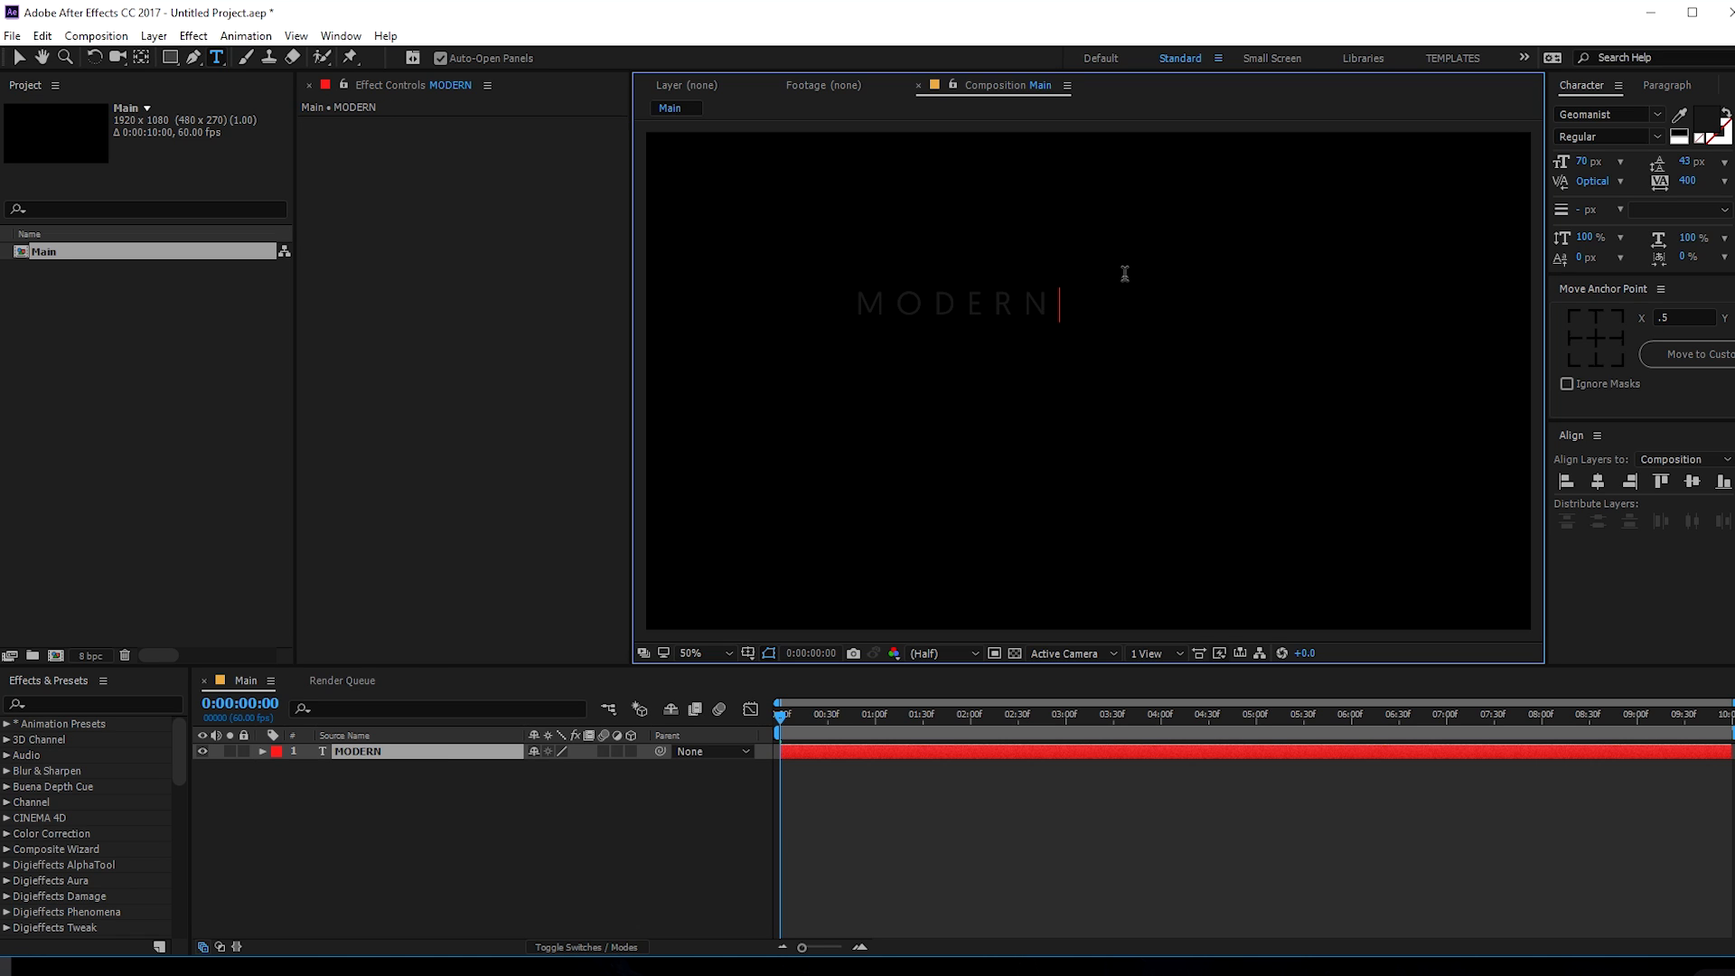
pyautogui.click(18, 58)
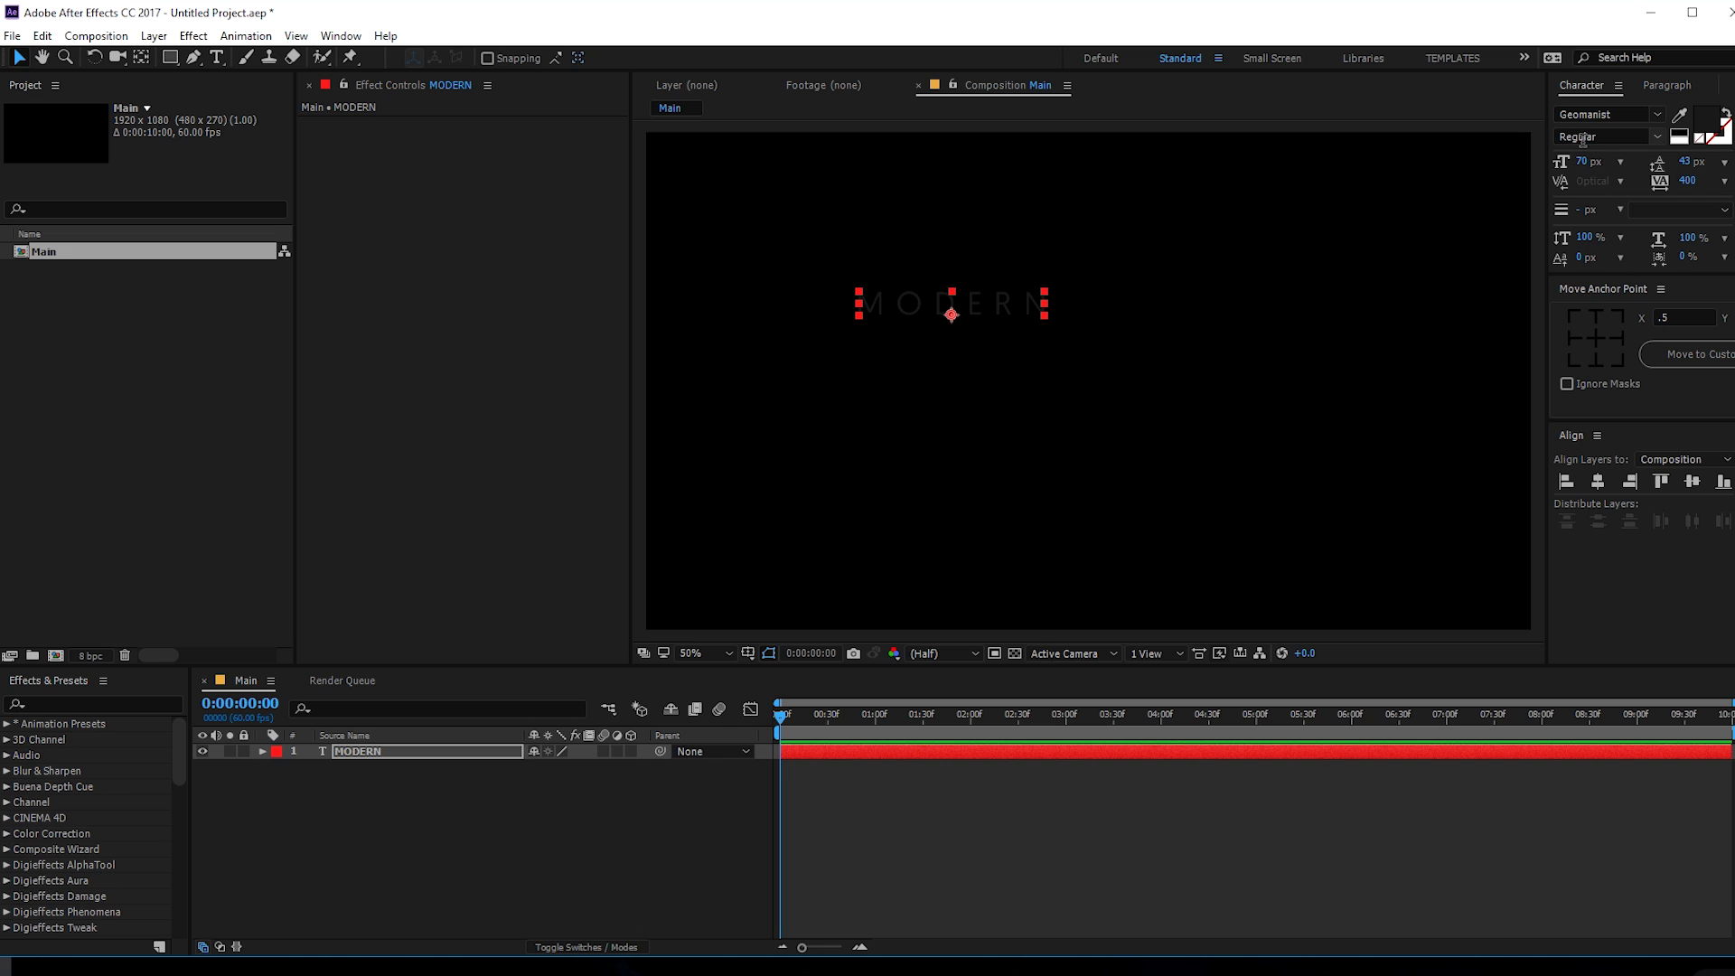
# - Set the font of the MODERN text to Montserrat (OTT)
pyautogui.click(1640, 114)
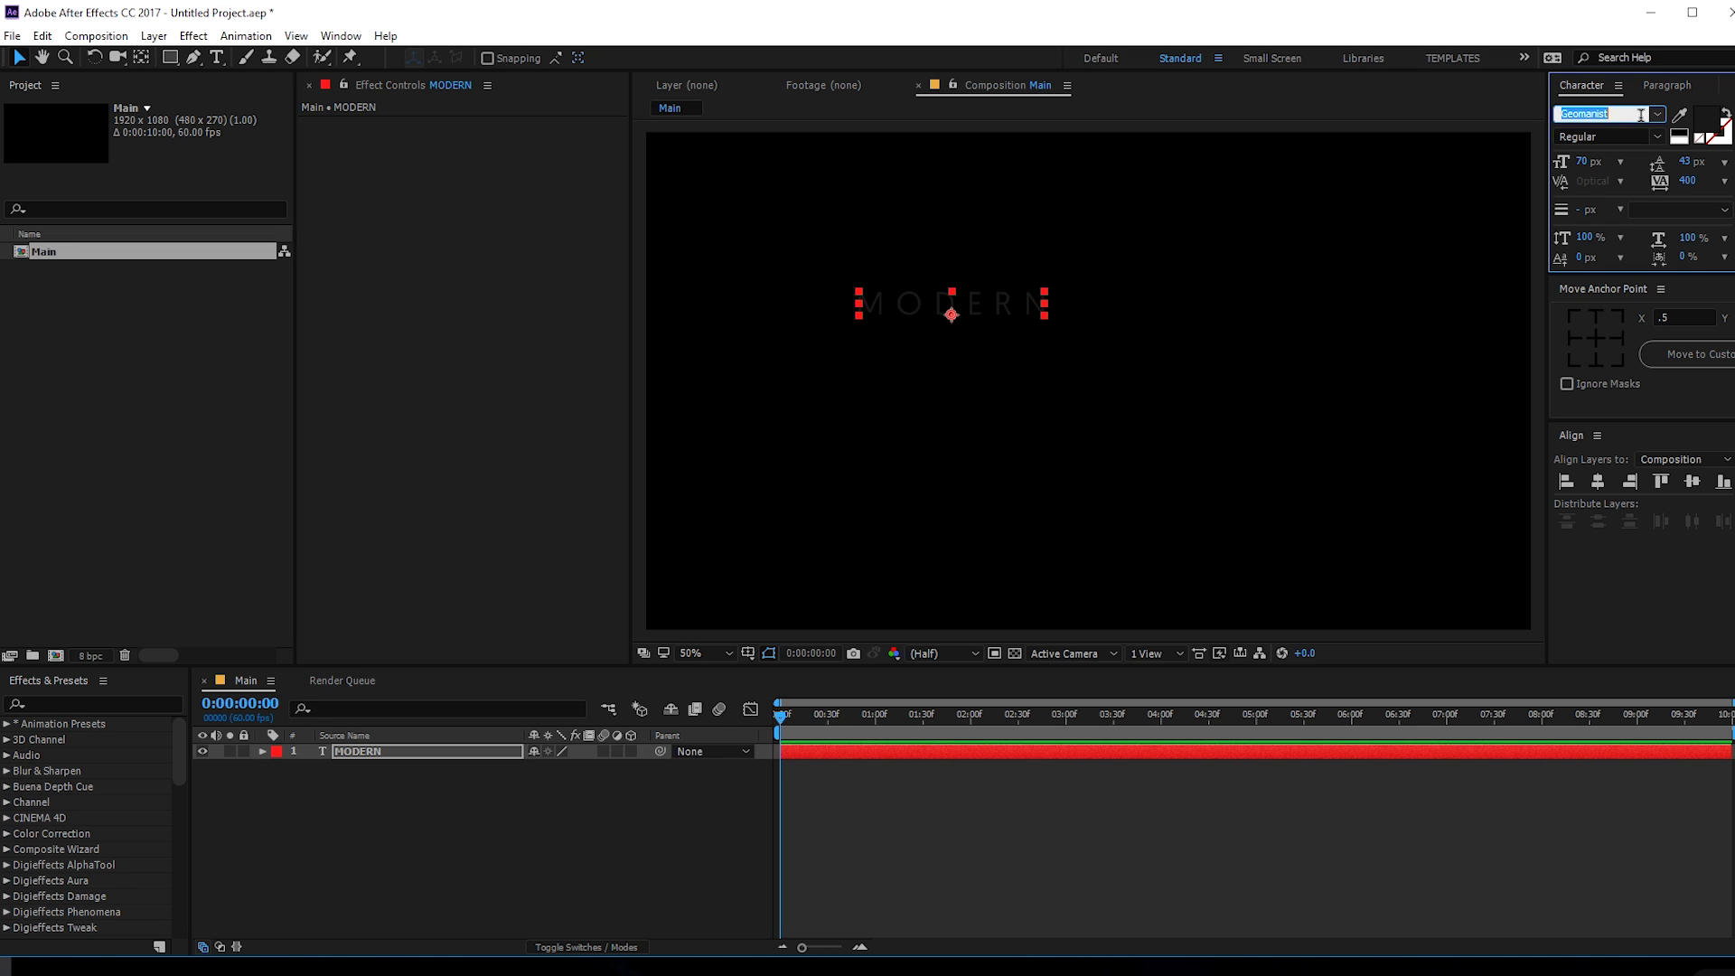
pyautogui.write('Mo')
pyautogui.write('ntoc')
pyautogui.press('capslock')
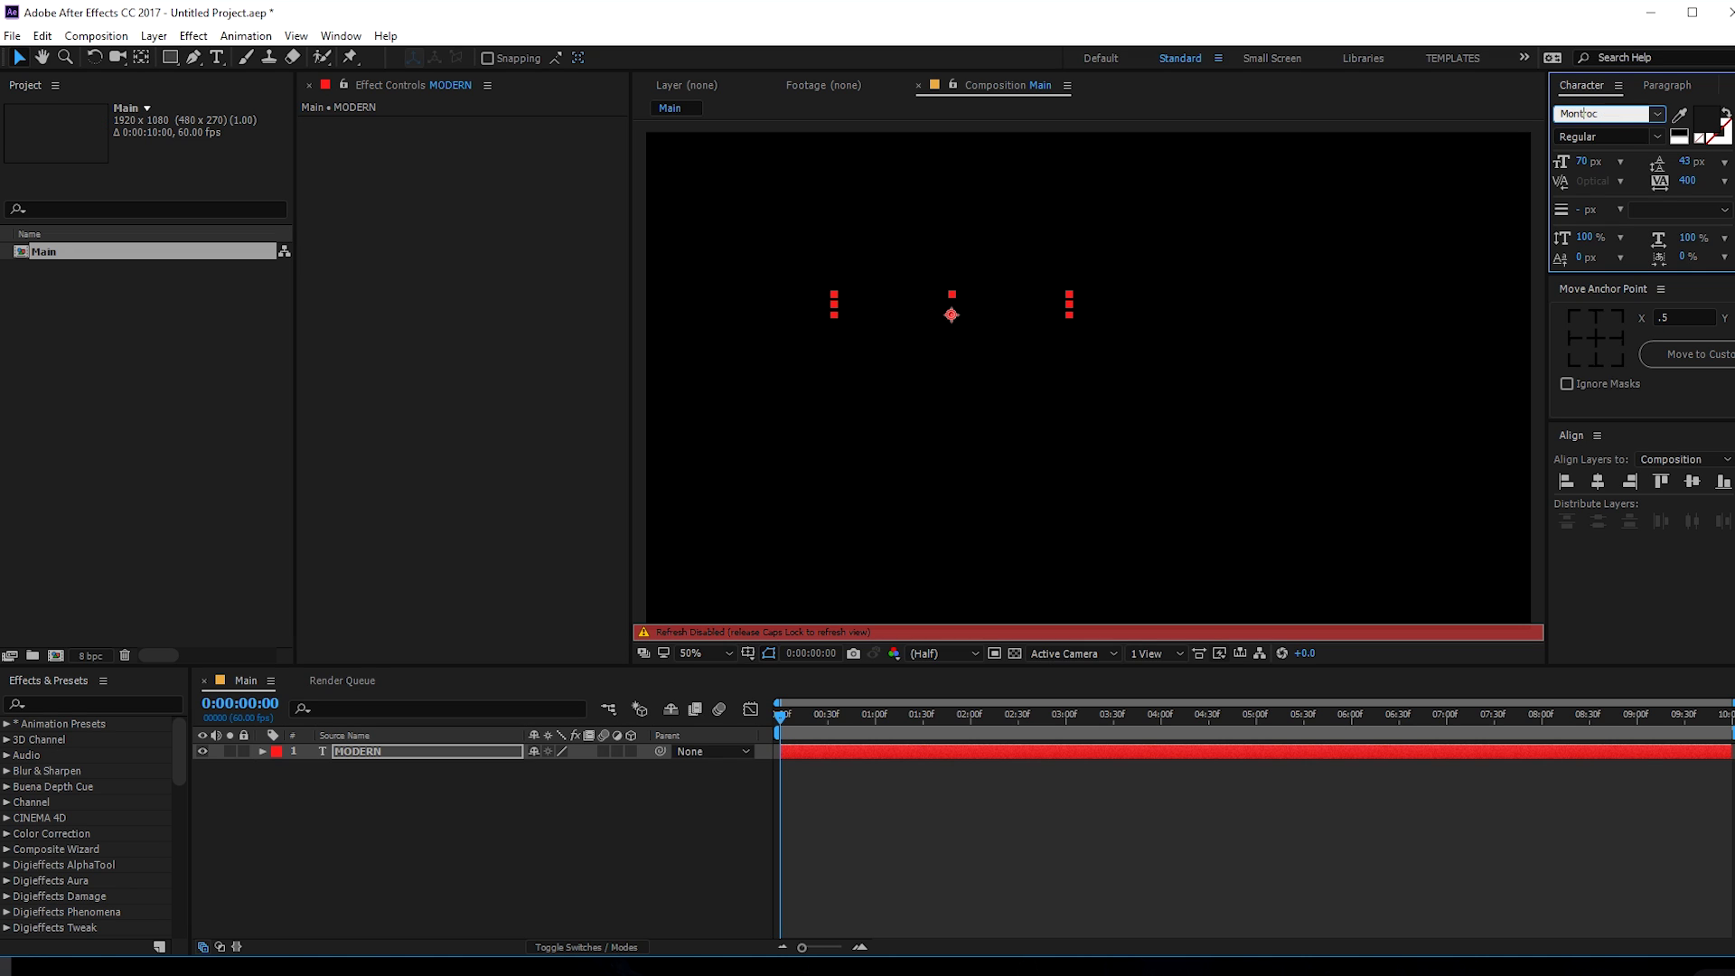
pyautogui.press('BackSpace')
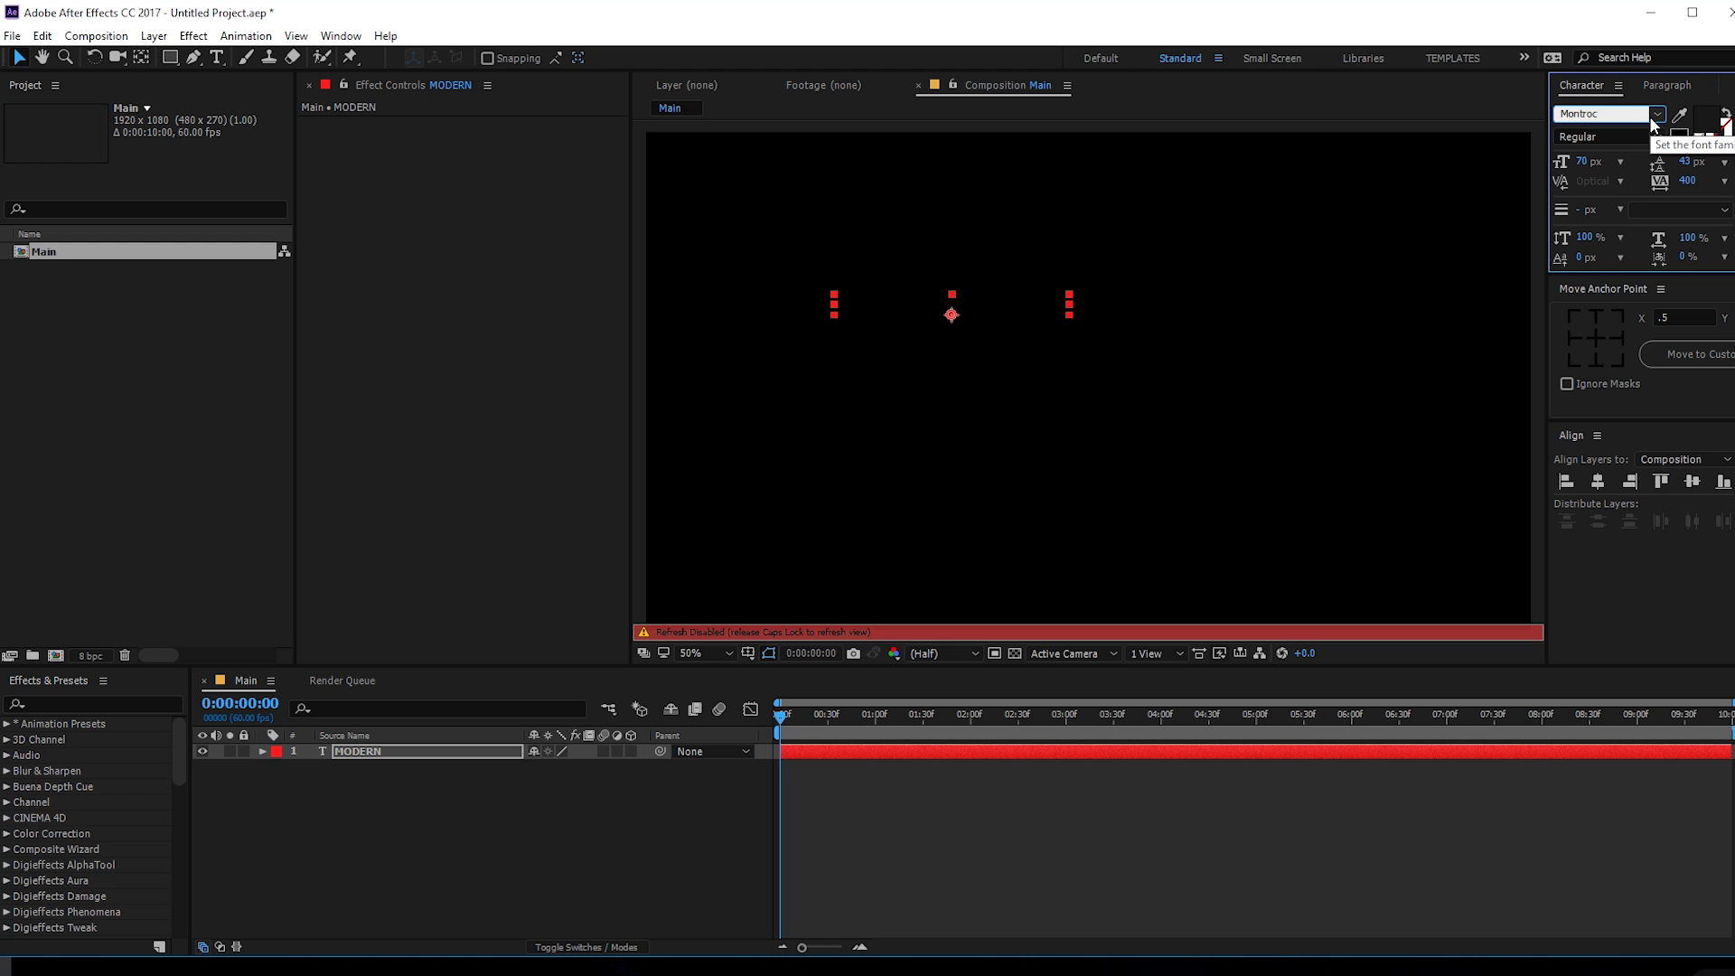
pyautogui.write('s')
pyautogui.press('Return')
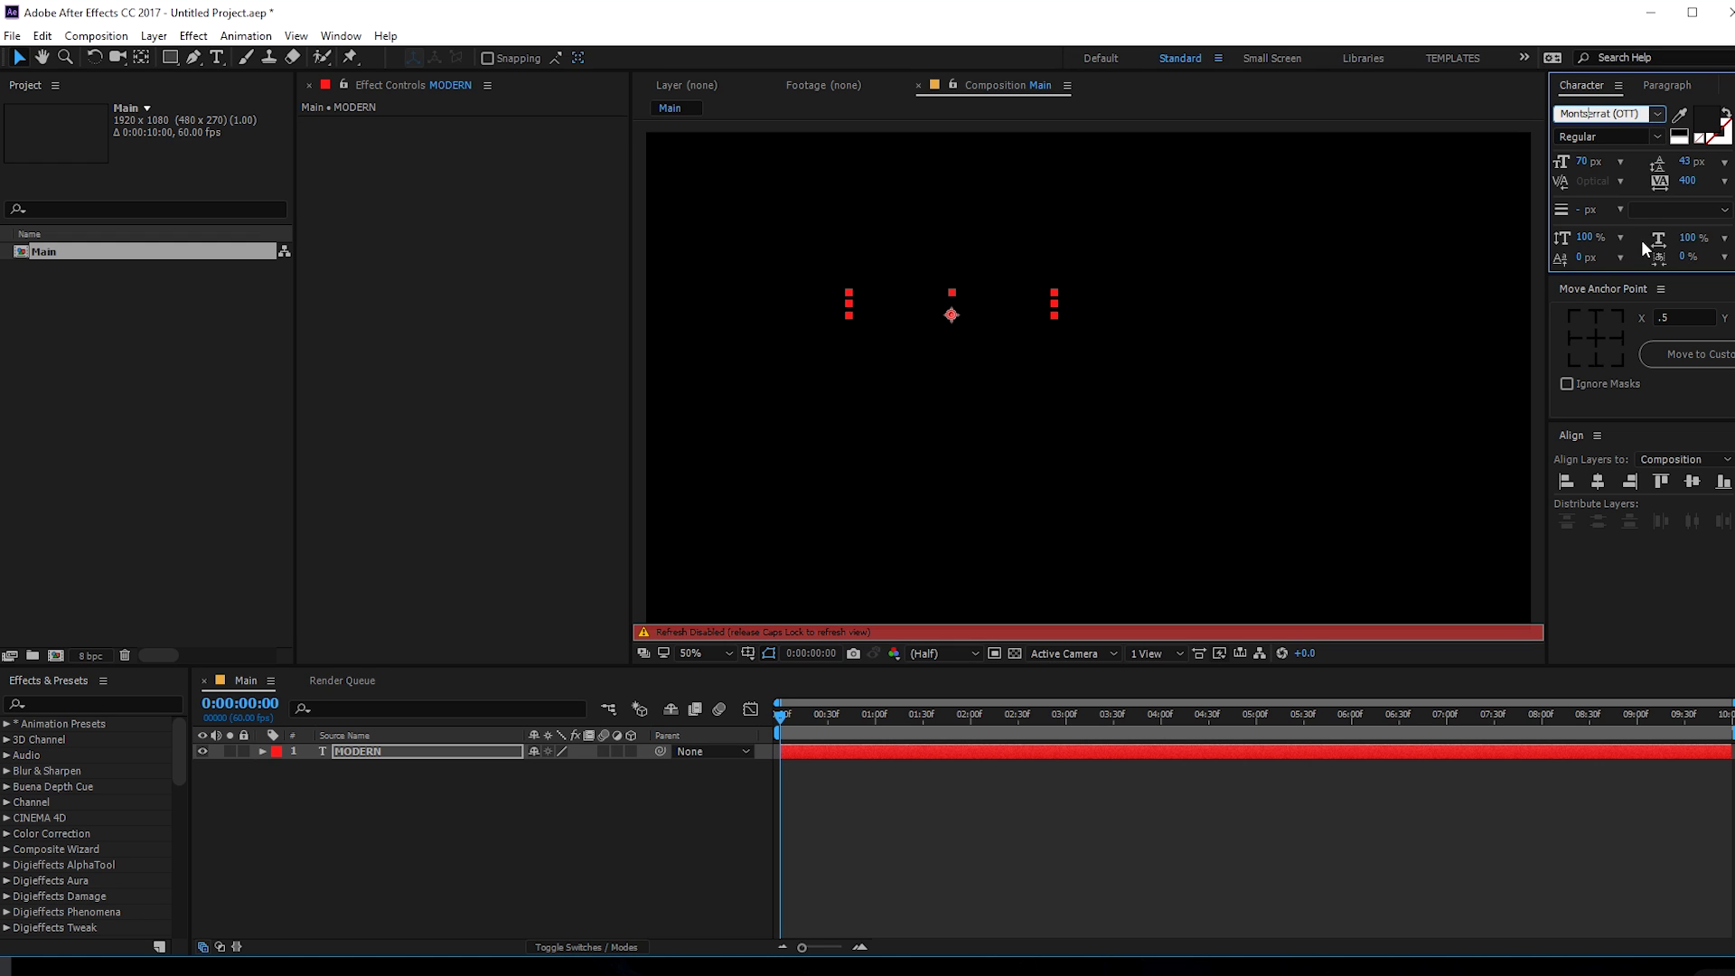
# - Set the MODERN text's fill color to white and its font style to Bold
pyautogui.click(1705, 118)
pyautogui.moveTo(1030, 624); pyautogui.dragTo(818, 532)
pyautogui.click(1416, 605)
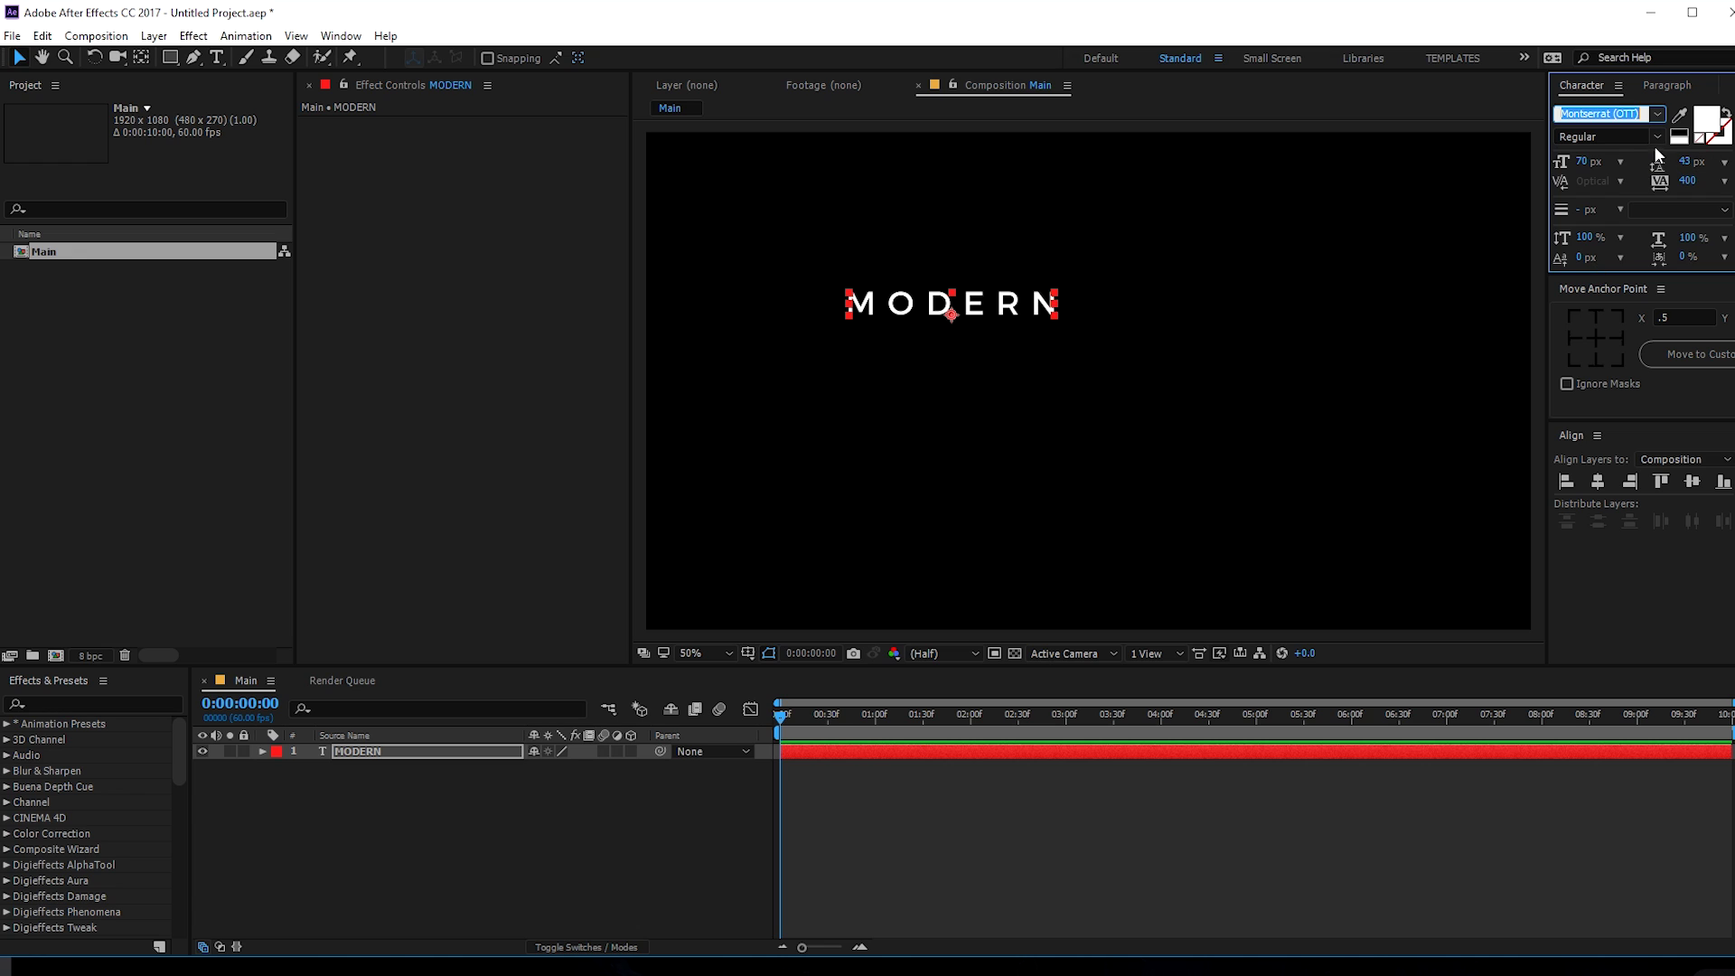
pyautogui.click(1656, 145)
pyautogui.click(1605, 284)
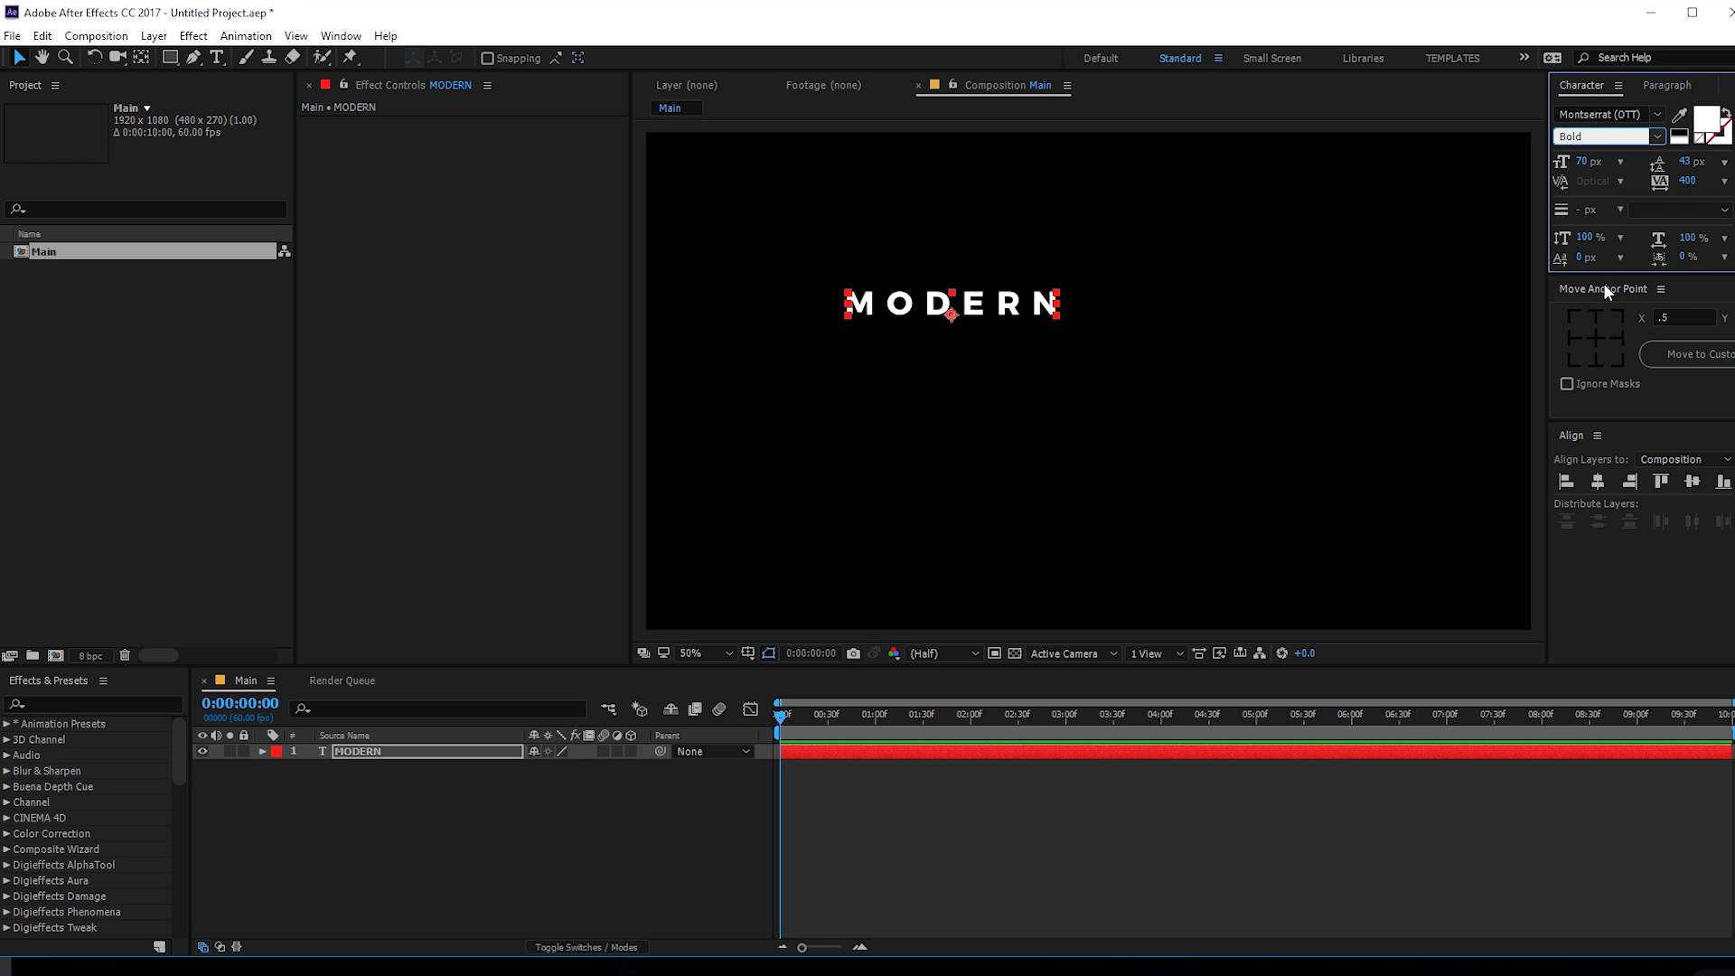
# - Set the MODERN text's tracking to 10 and its font size to 120 px
pyautogui.click(1588, 162)
pyautogui.write('150')
pyautogui.press('Return')
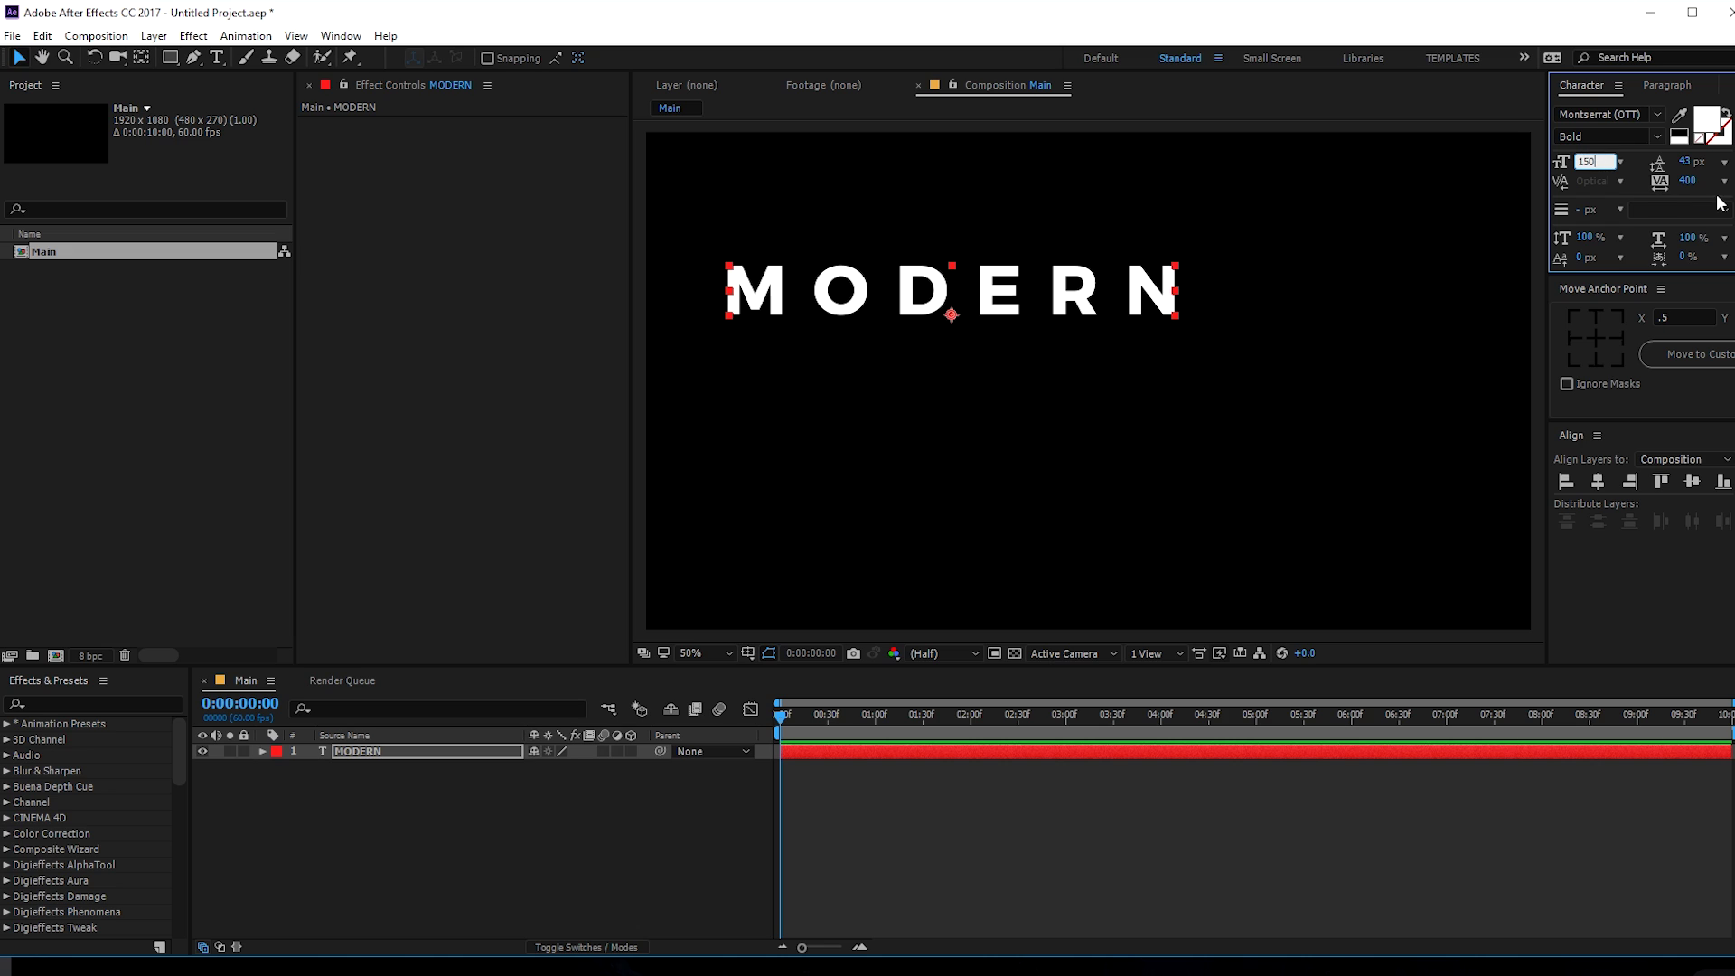
pyautogui.click(1688, 181)
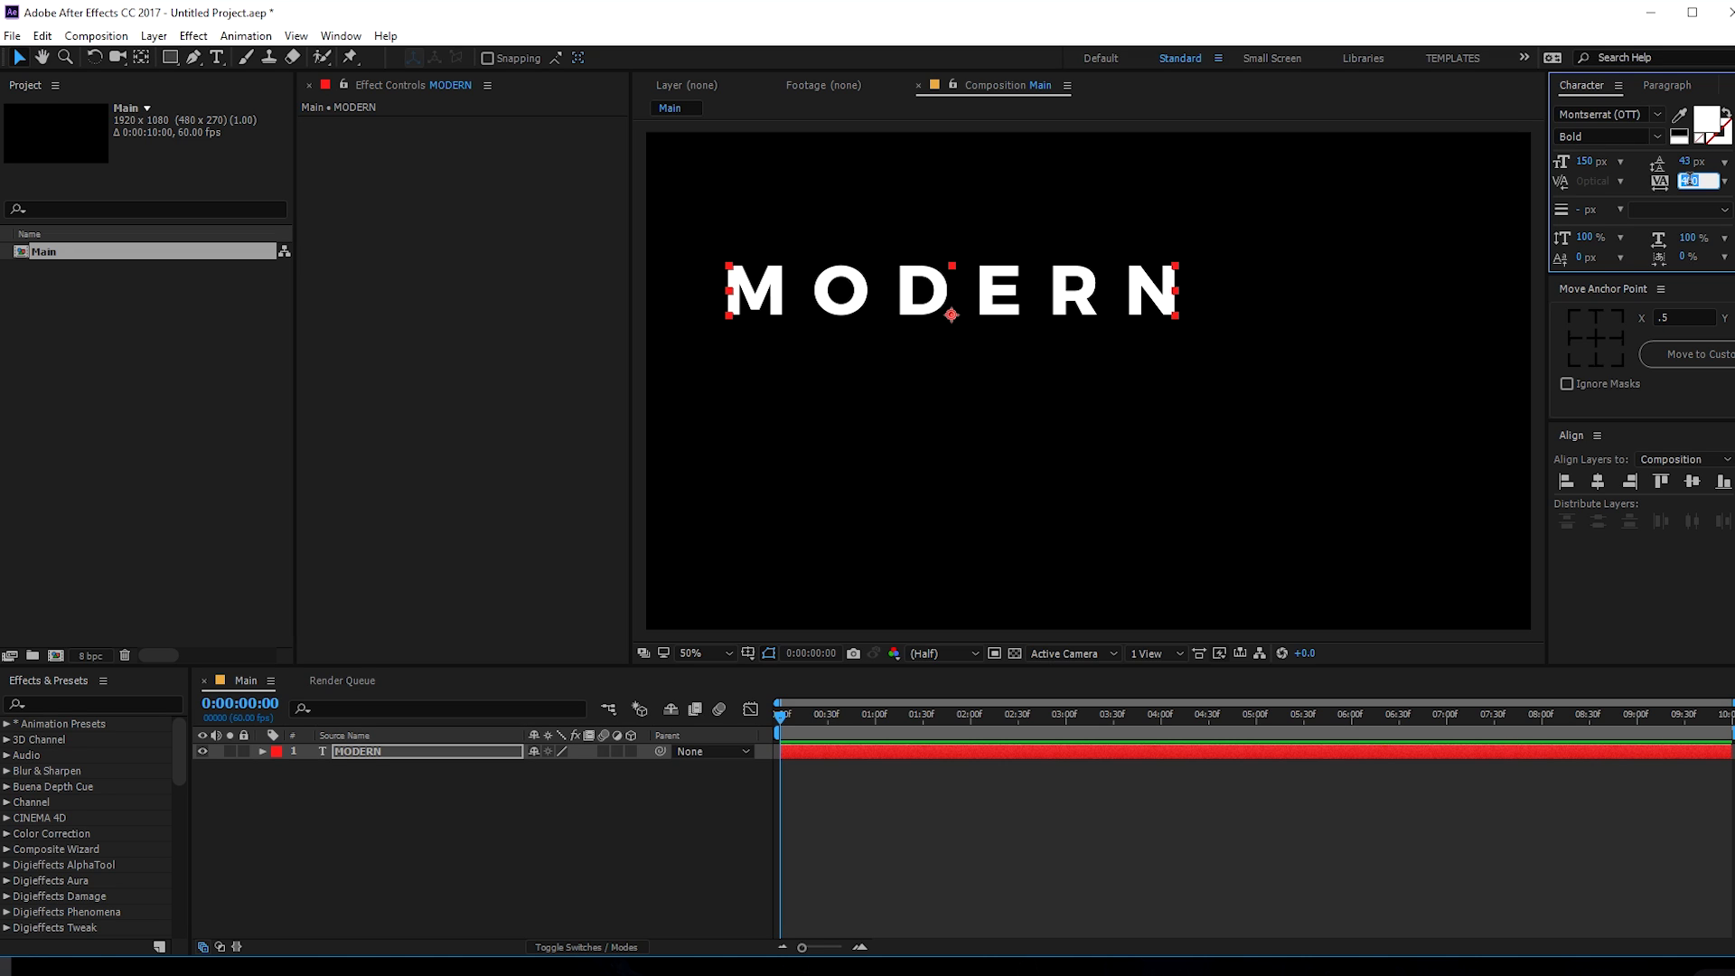
pyautogui.write('10')
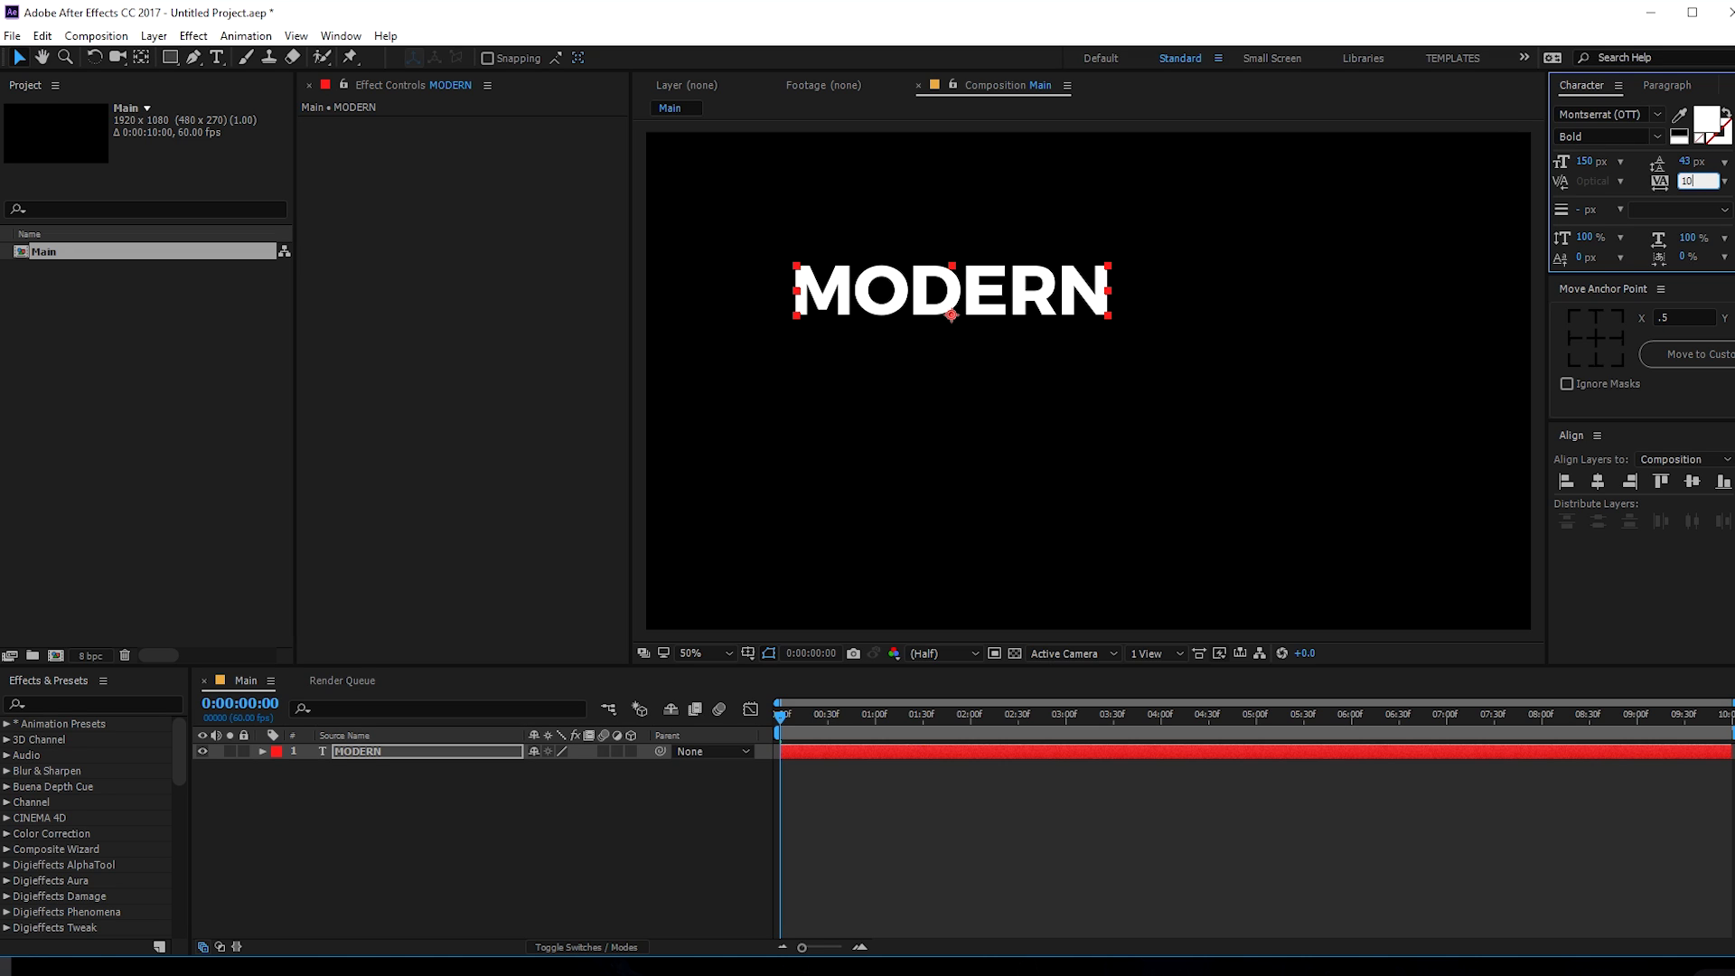
pyautogui.click(1586, 165)
pyautogui.write('120')
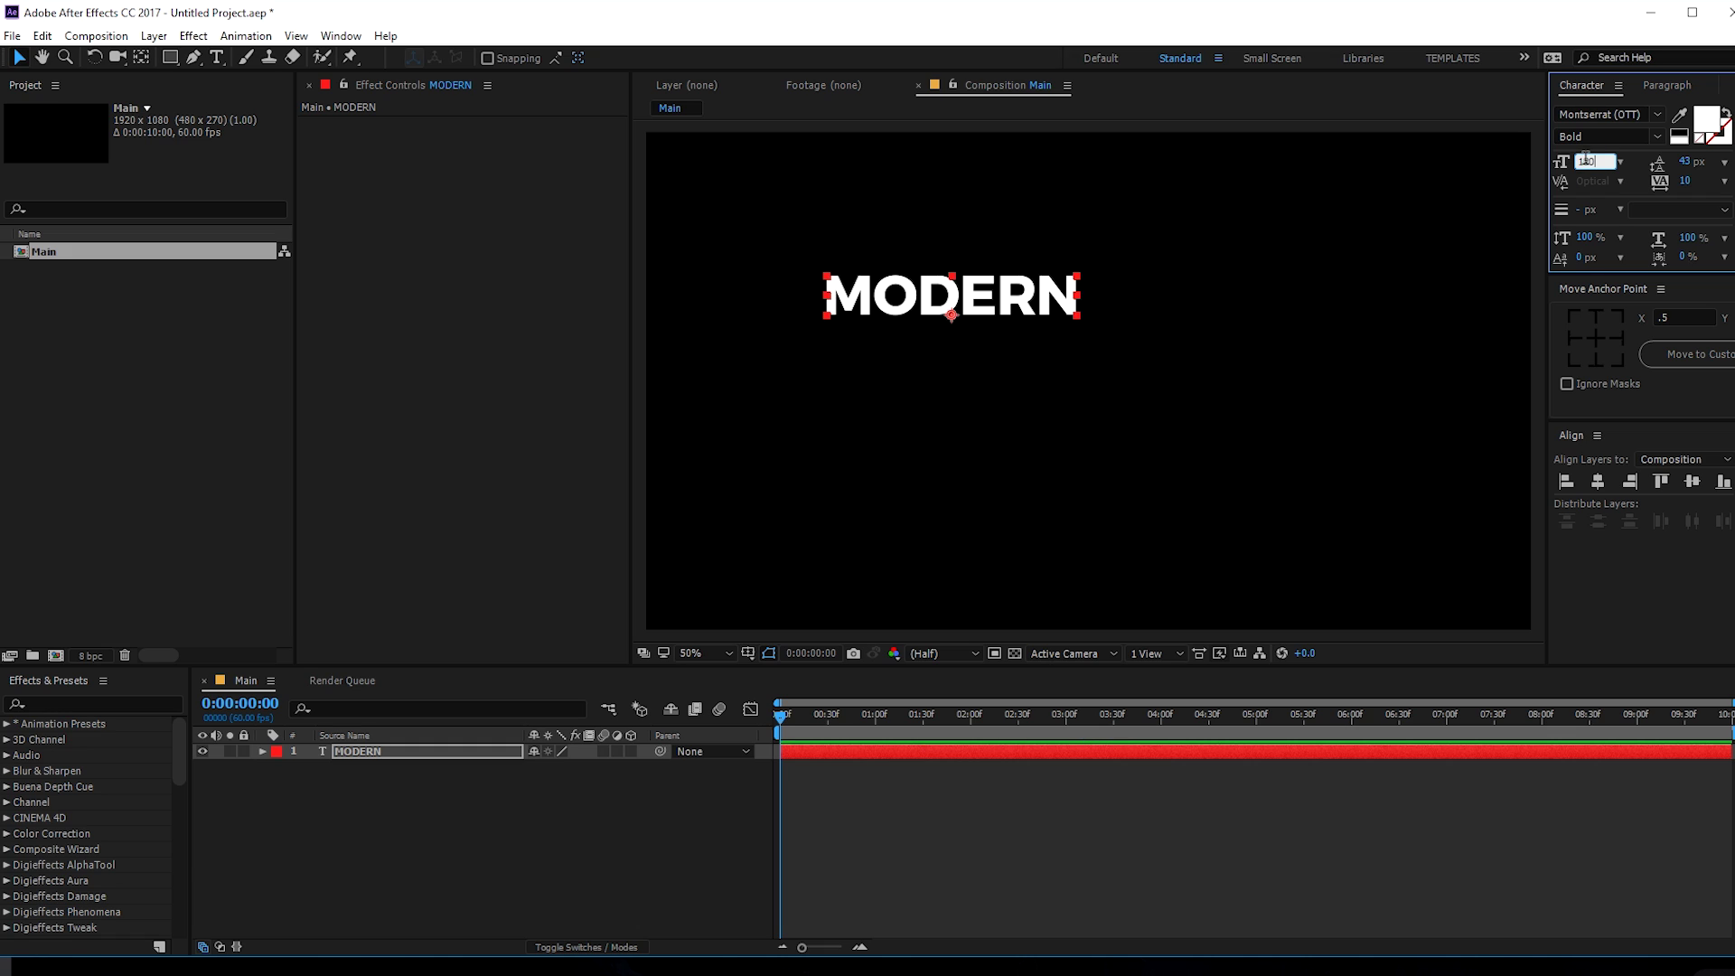
# - Center the MODERN layer's anchor point and align the layer to the composition's center, horizontally and vertically
pyautogui.click(1592, 338)
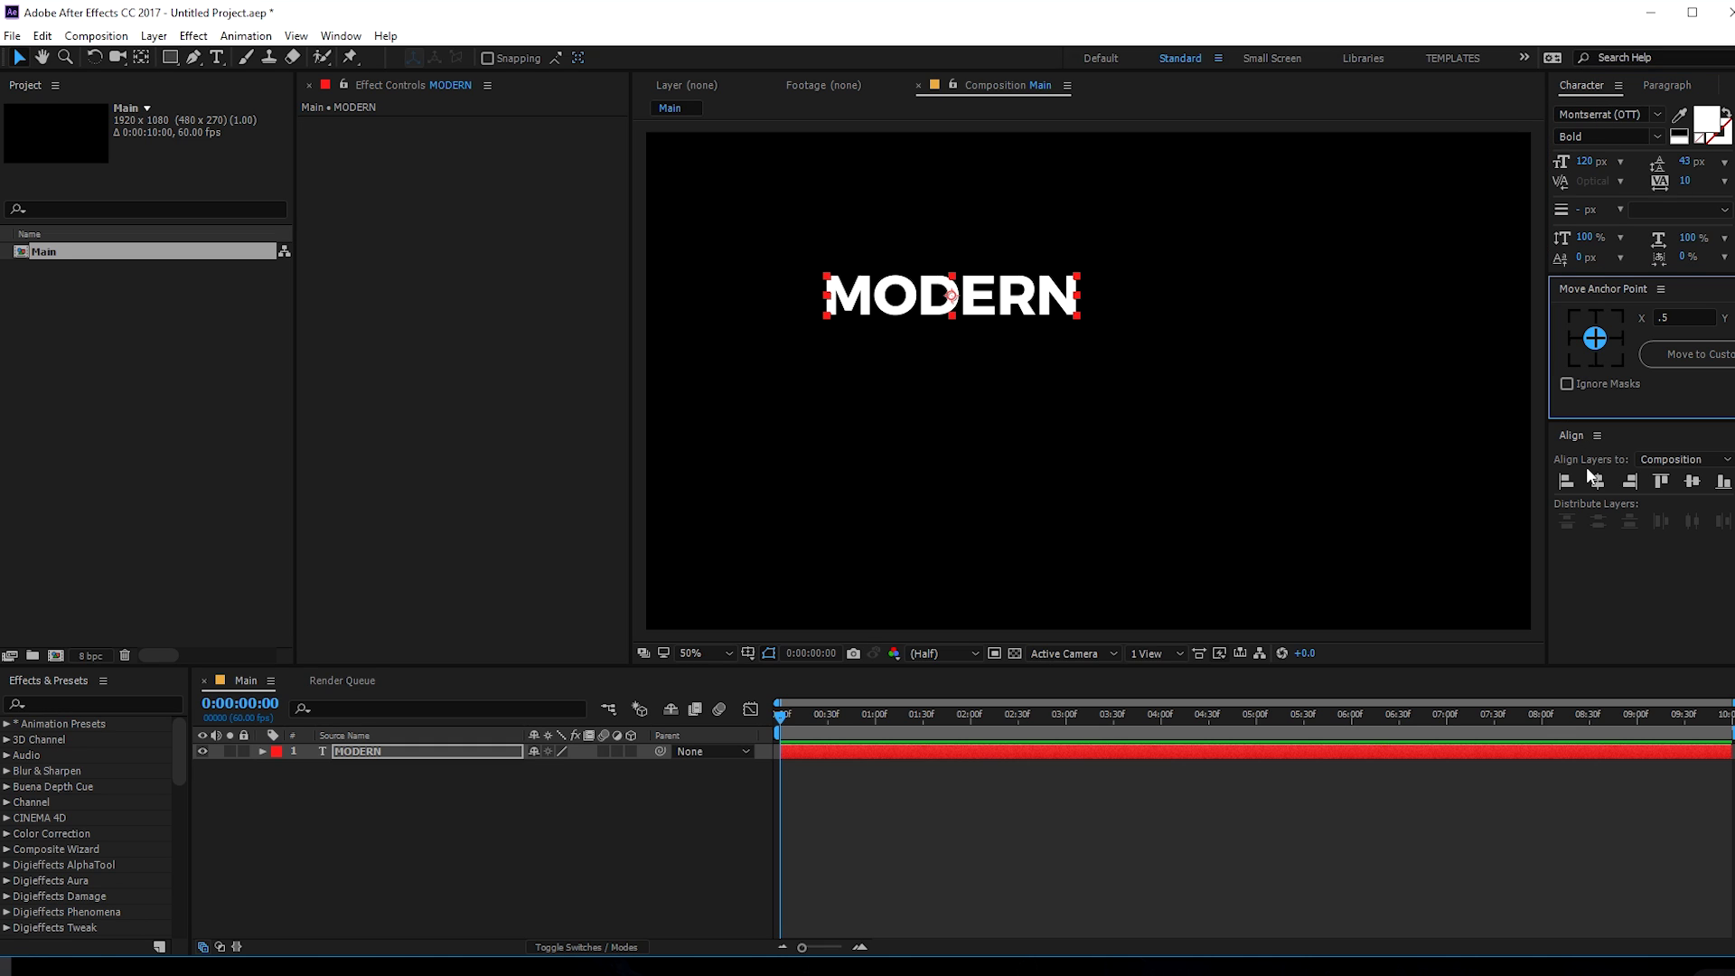
pyautogui.click(1597, 477)
pyautogui.click(1693, 481)
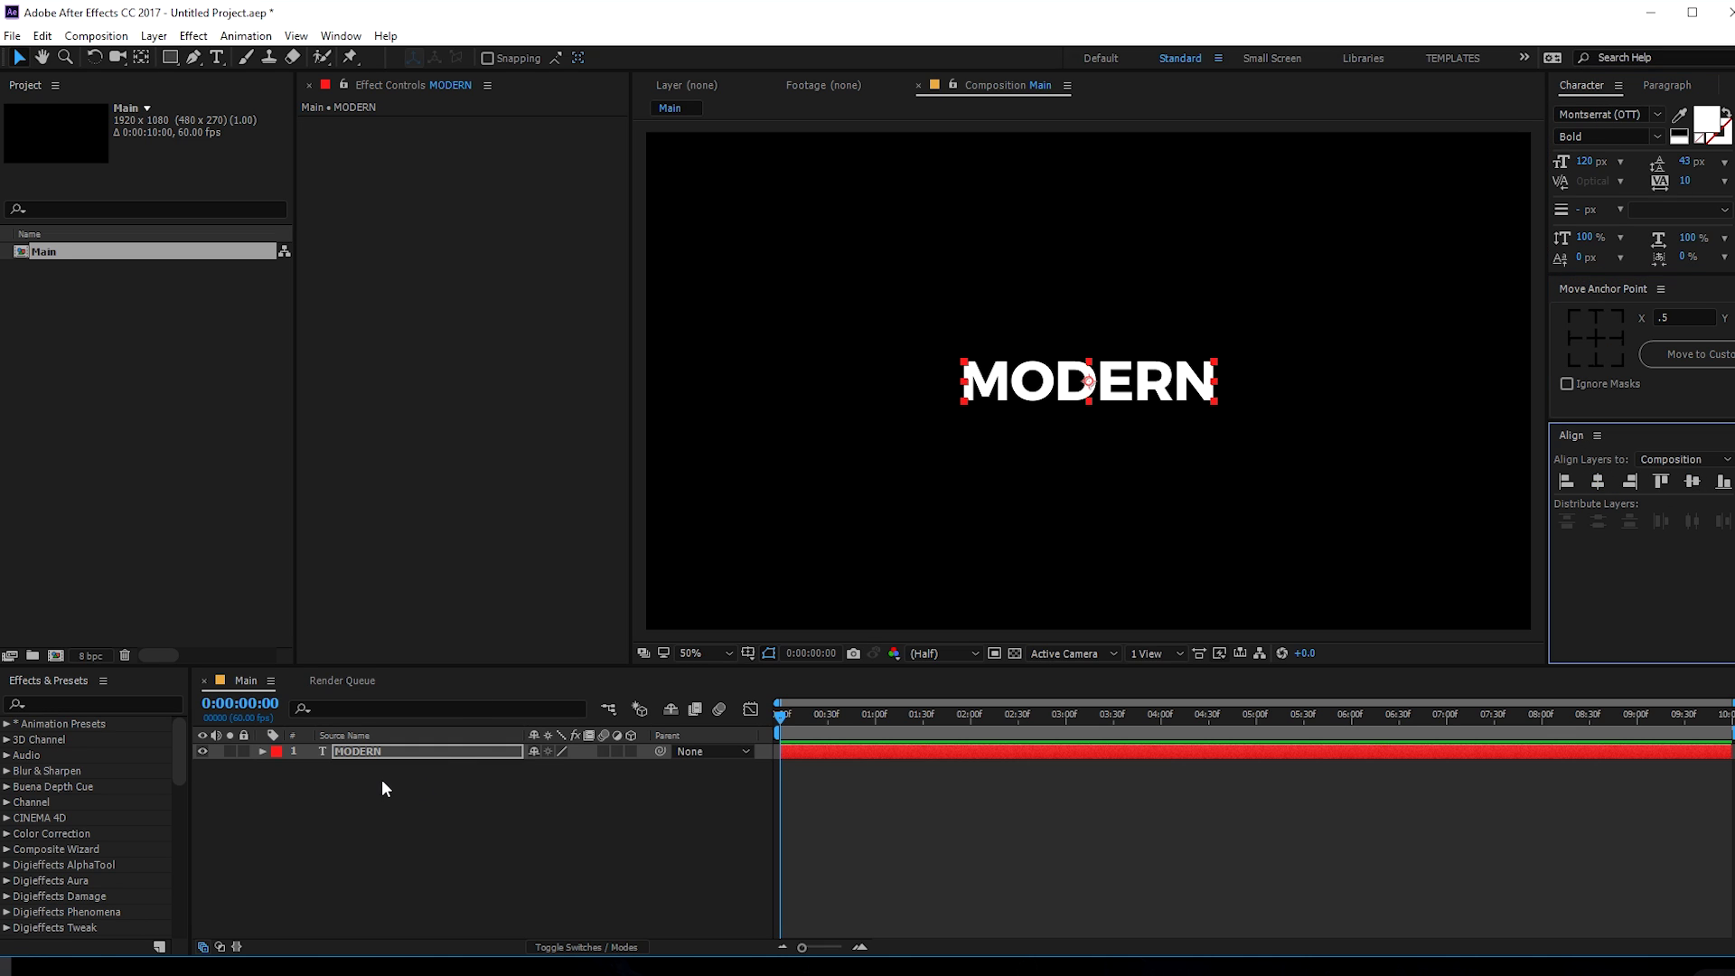
# - Duplicate the MODERN layer, place the copy directly below the original, and replace its text with STYLISH
pyautogui.click(373, 751)
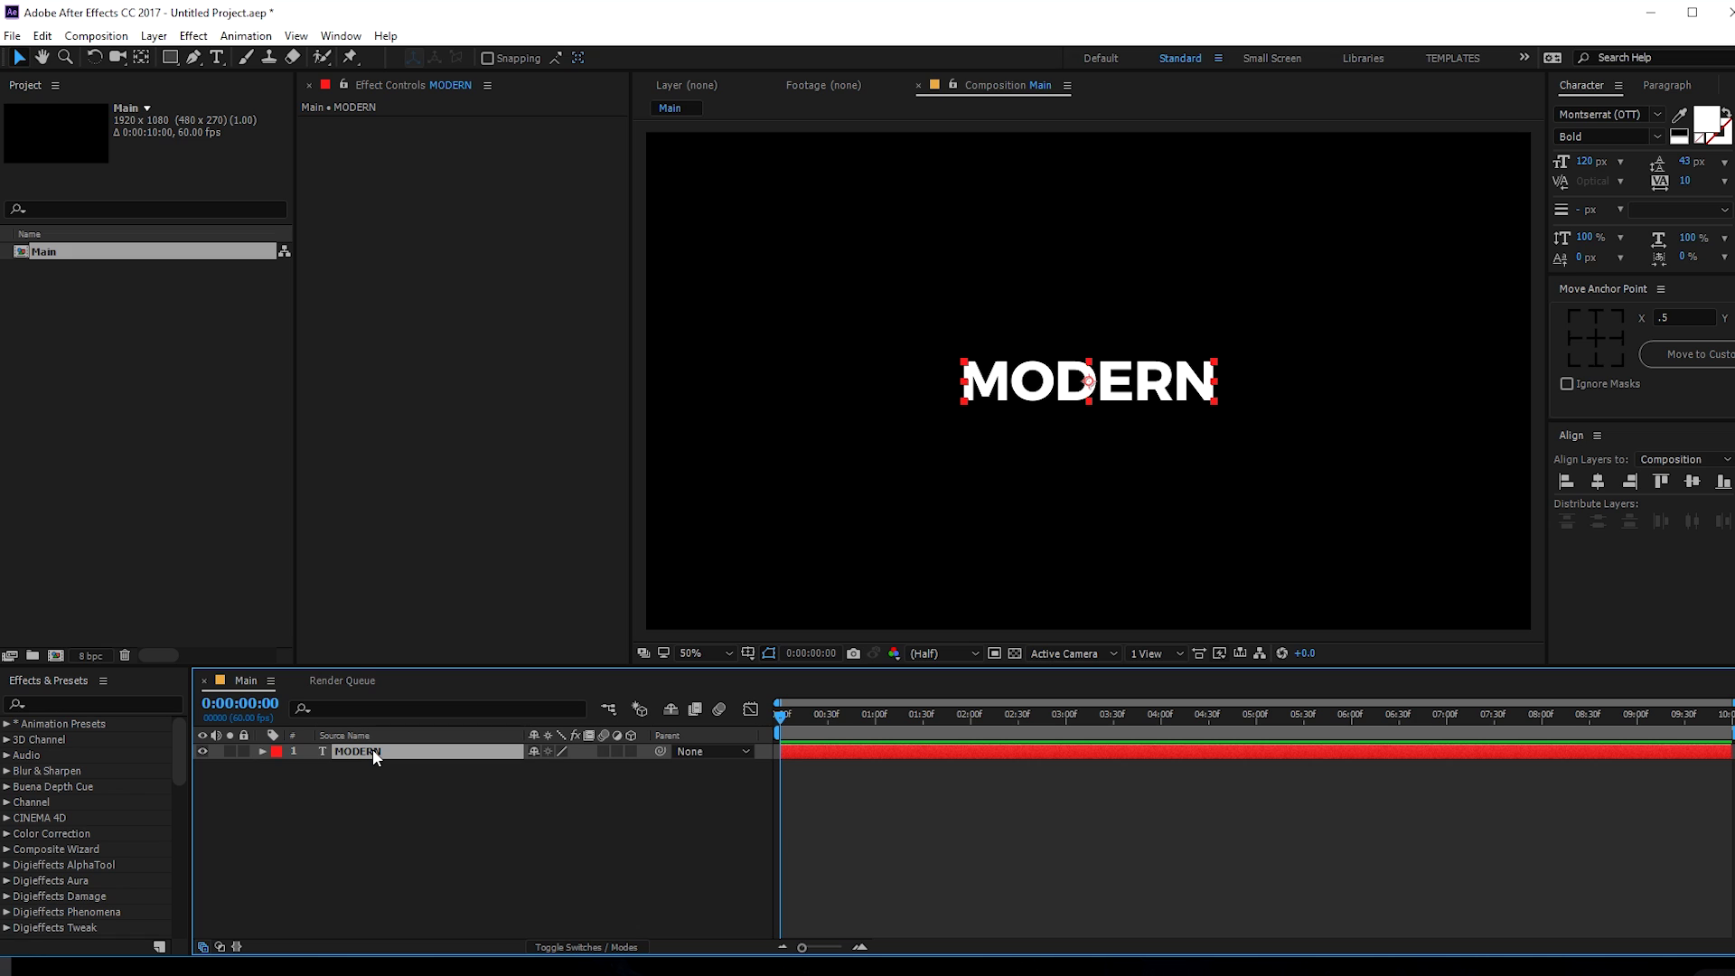
pyautogui.hotkey('ctrl', 'd')
pyautogui.moveTo(1094, 396); pyautogui.dragTo(1090, 439)
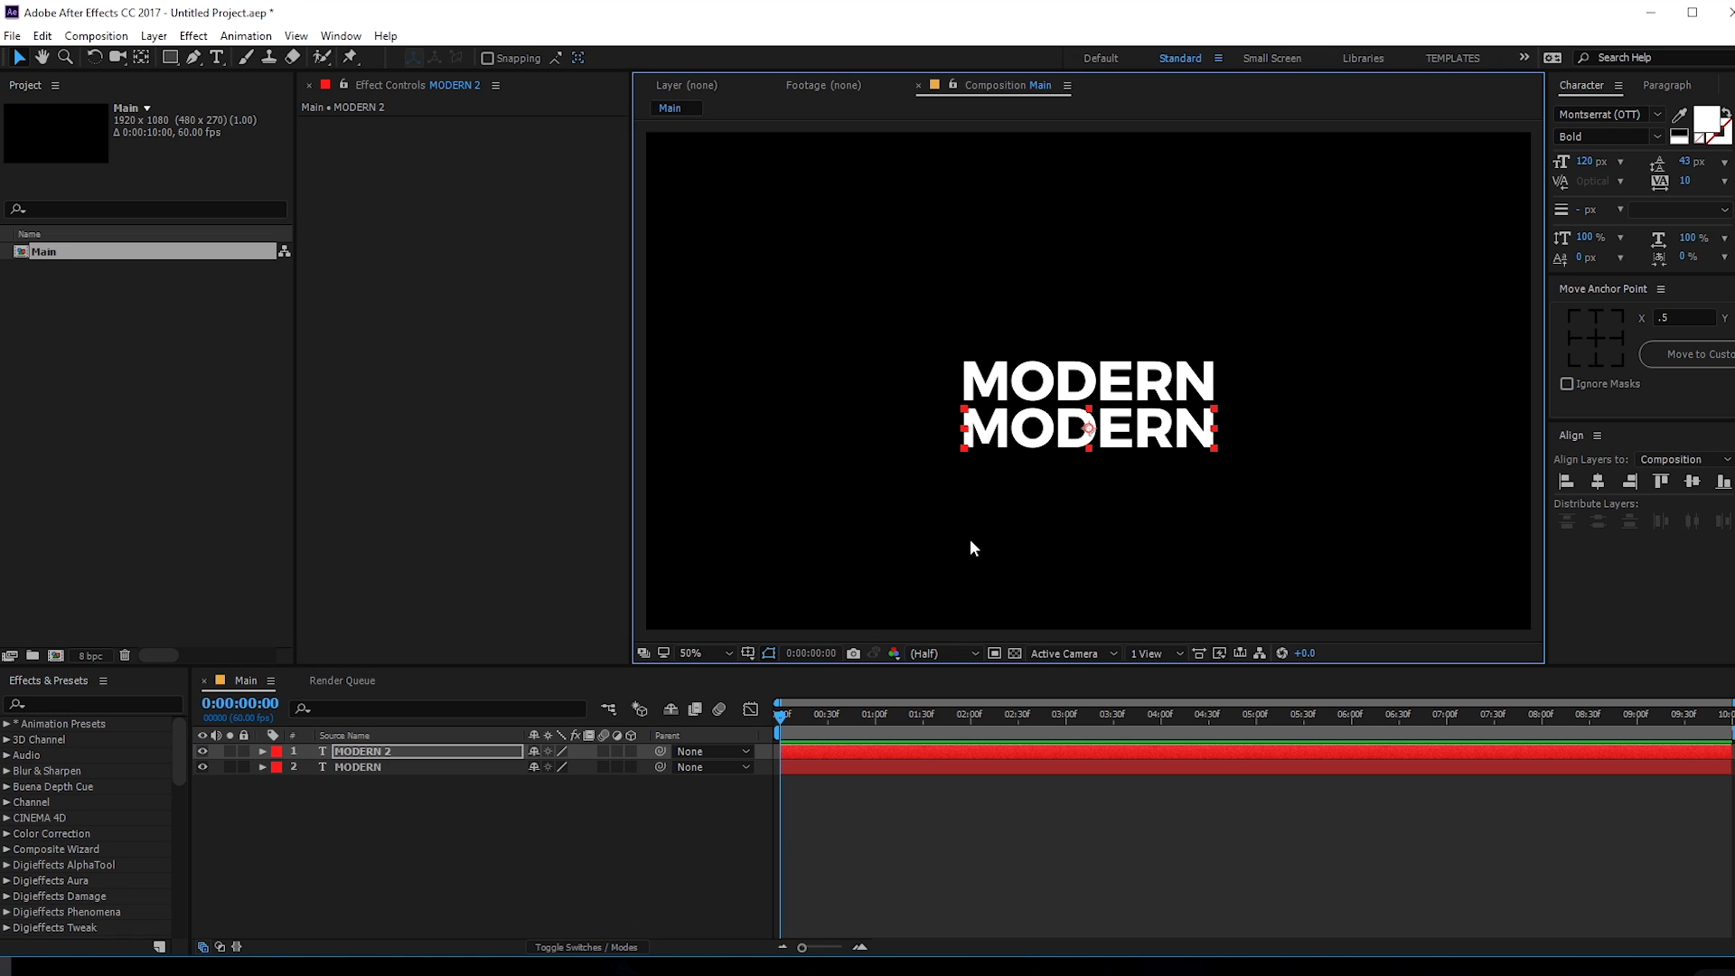
pyautogui.doubleClick(367, 754)
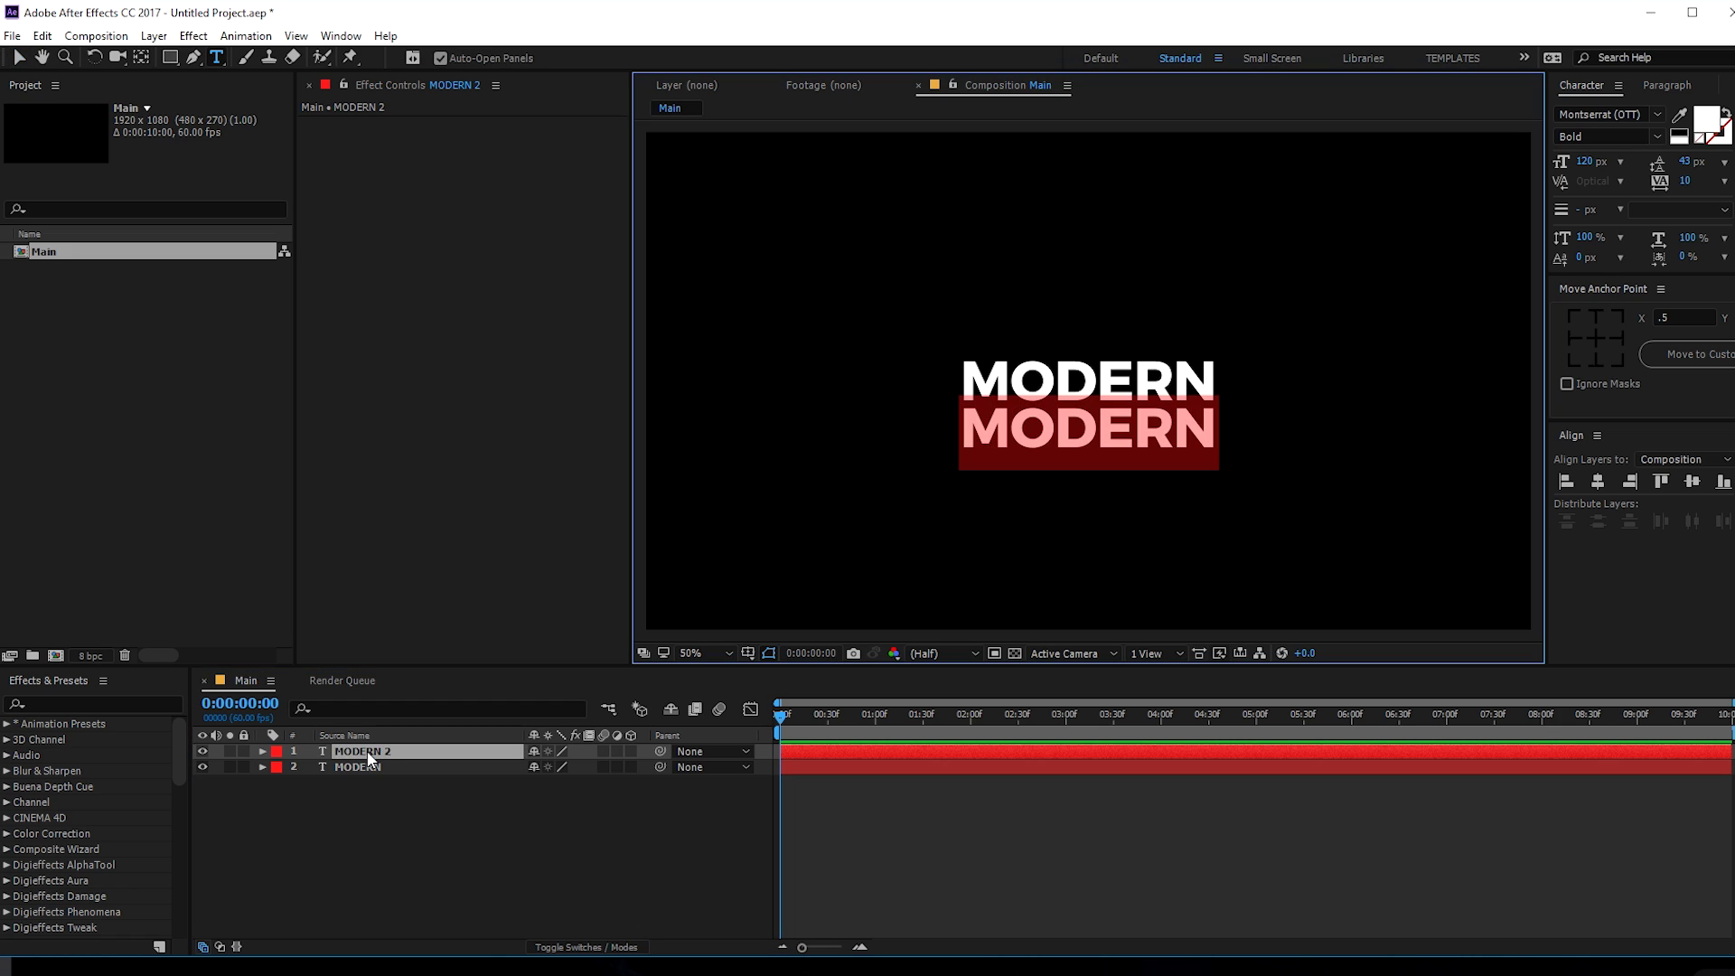
pyautogui.write('STYLISH')
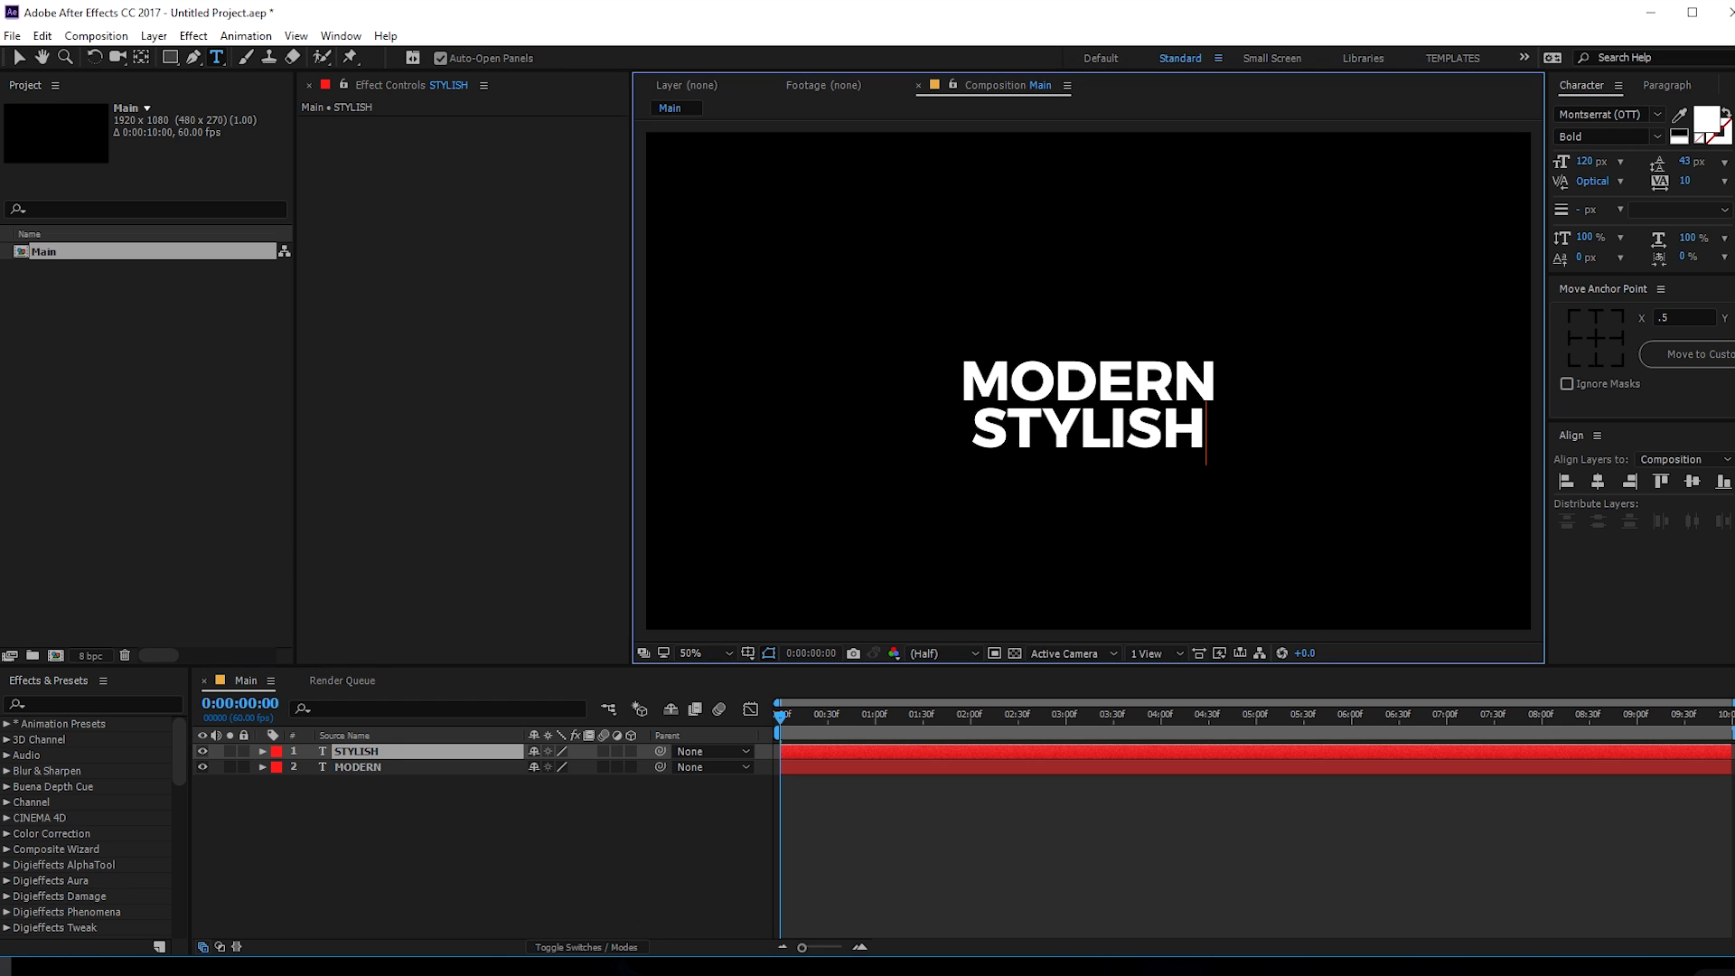
pyautogui.click(18, 56)
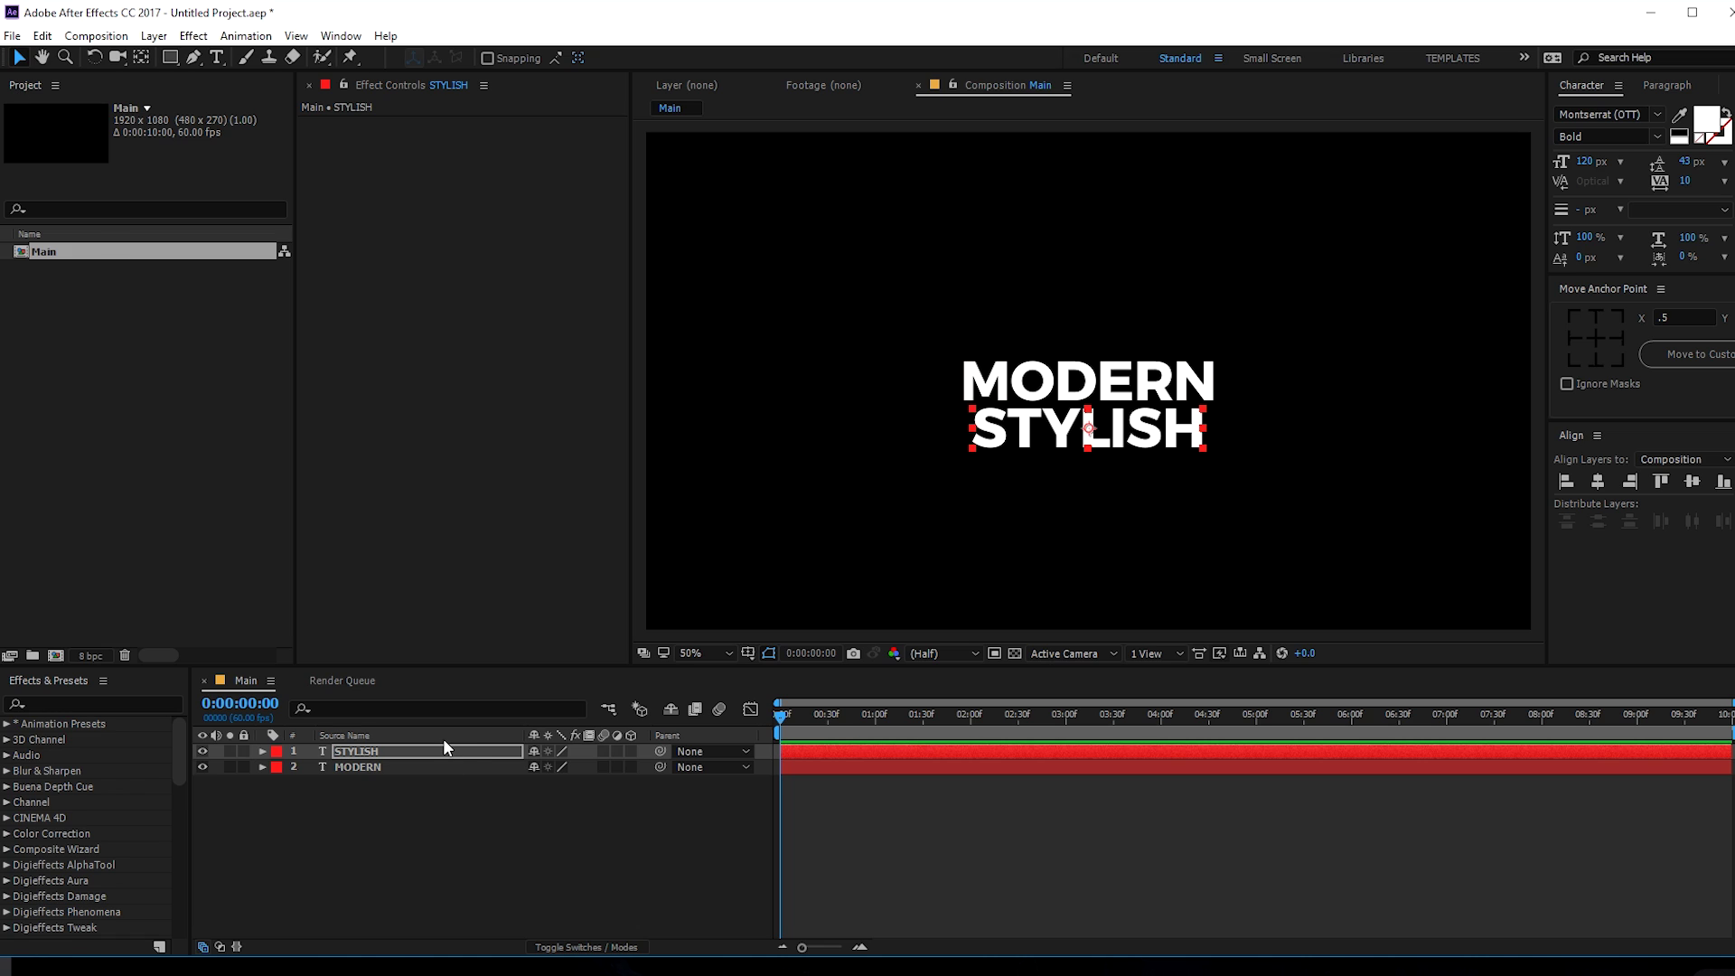
# - Duplicate the STYLISH layer, place the copy directly below it, and rename the copied layer DYNAMIC
pyautogui.hotkey('ctrl', 'd')
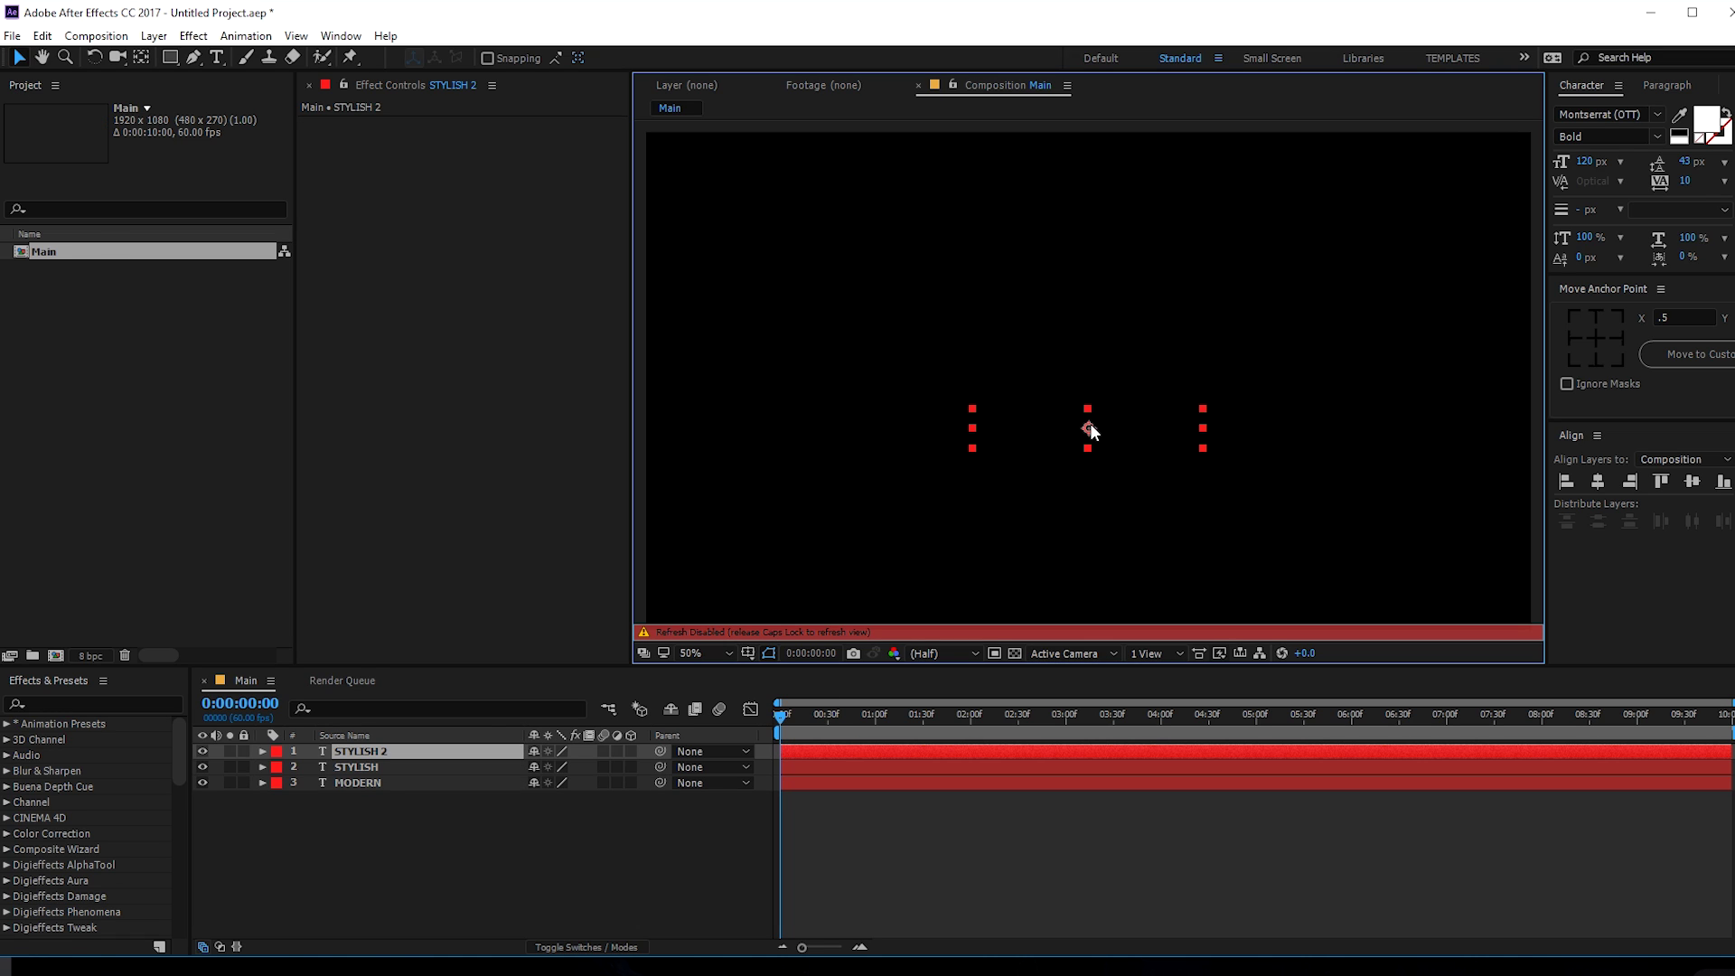
pyautogui.moveTo(1091, 429); pyautogui.dragTo(1091, 476)
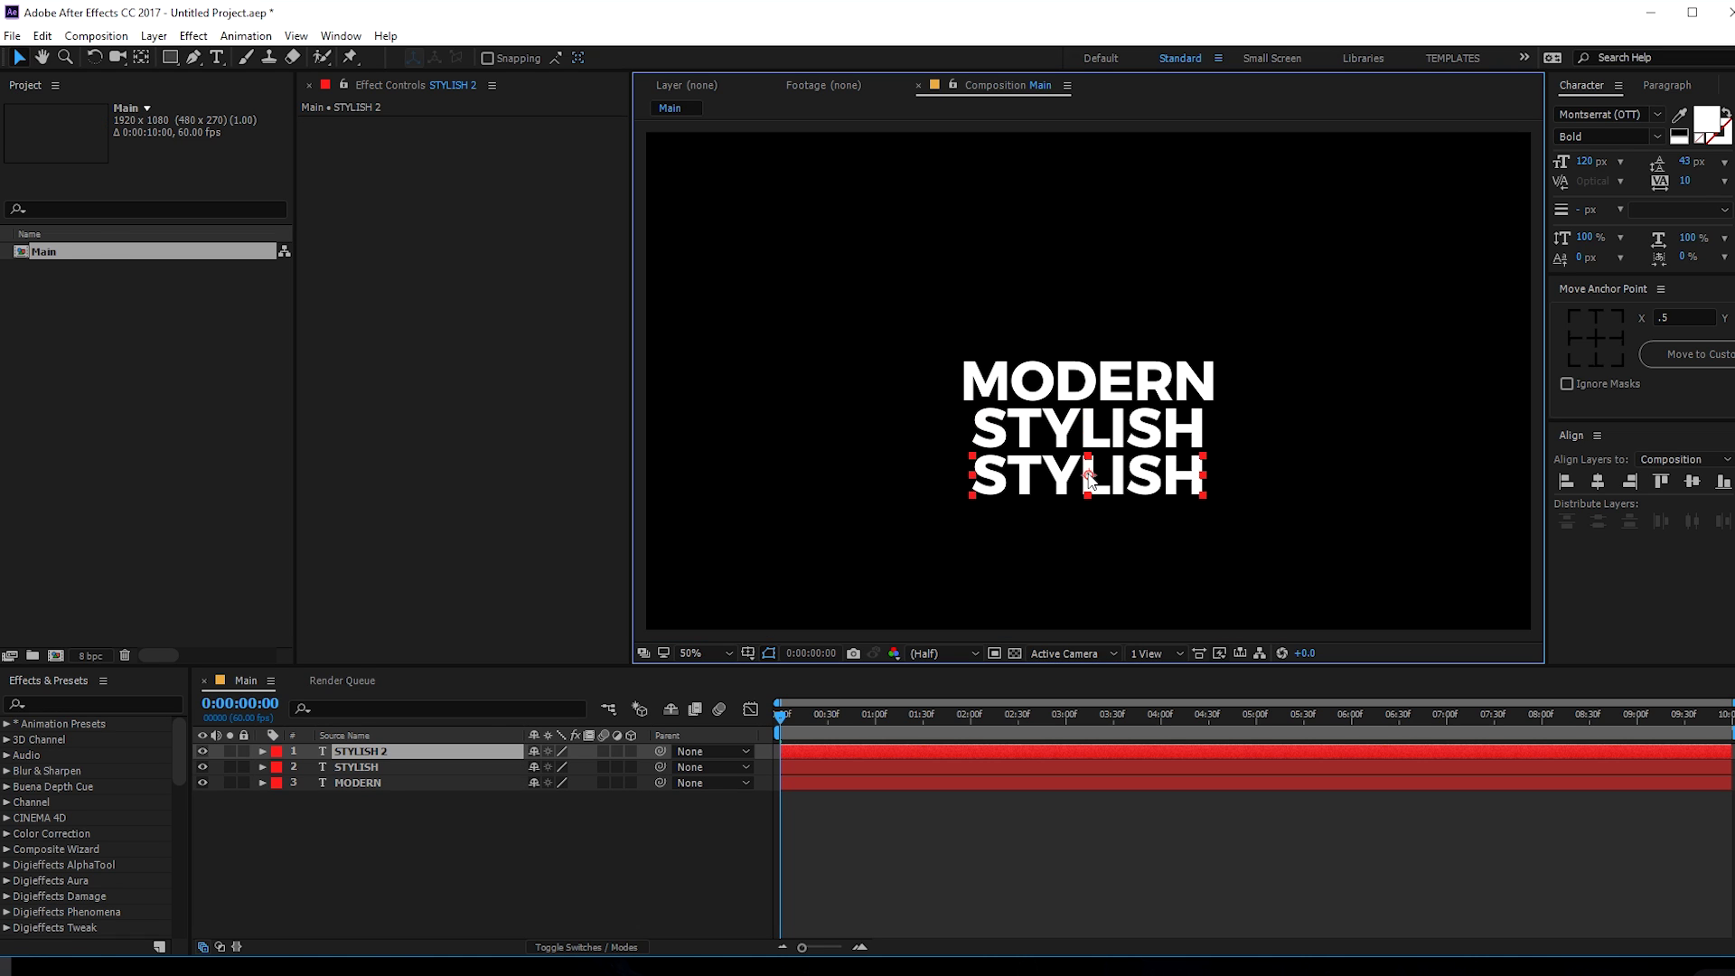
pyautogui.click(366, 757)
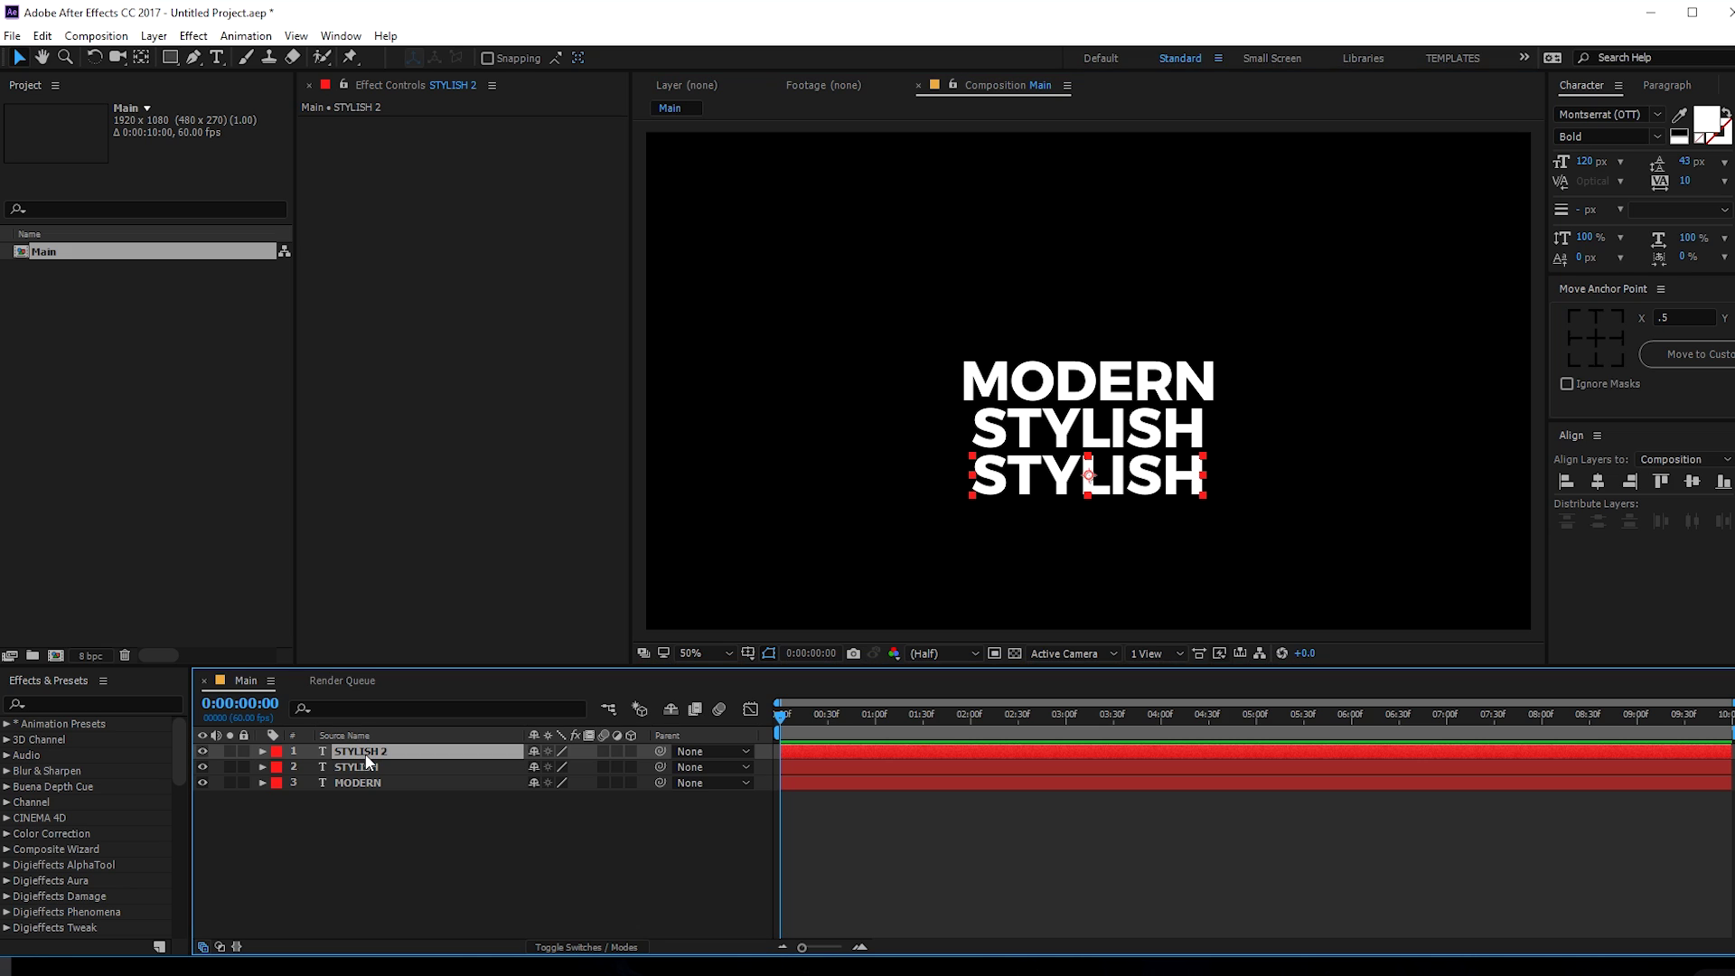
pyautogui.press('Return')
pyautogui.write('DYNAMI')
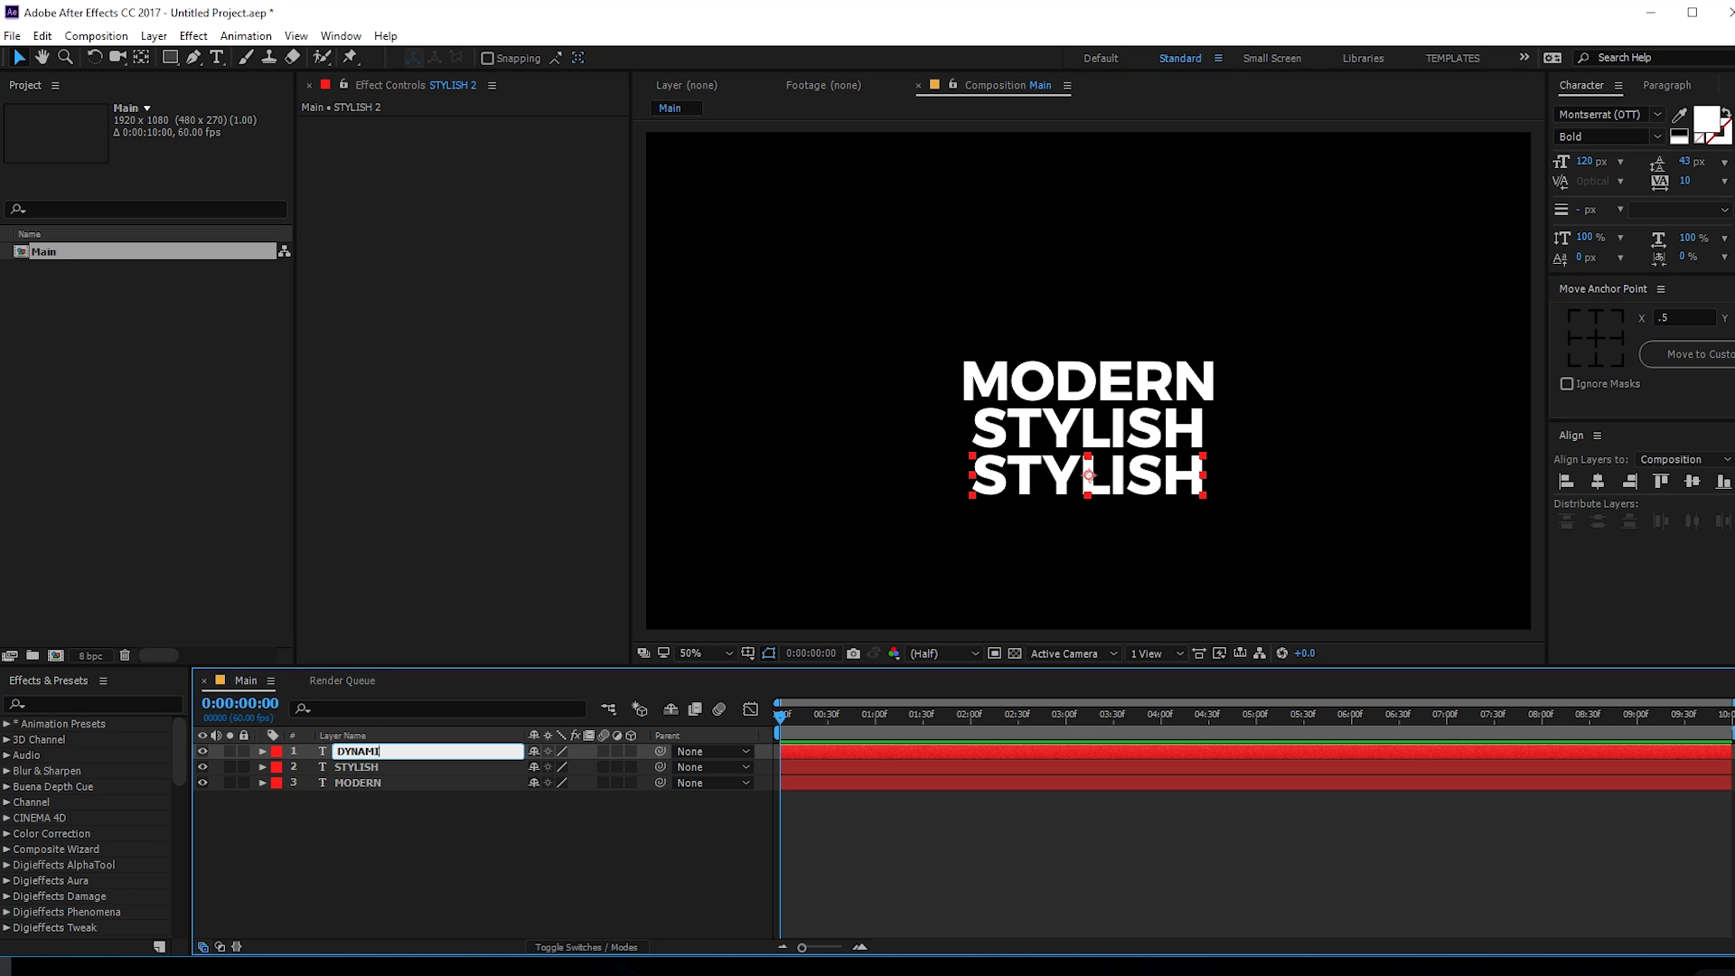
pyautogui.write('C')
pyautogui.press('Return')
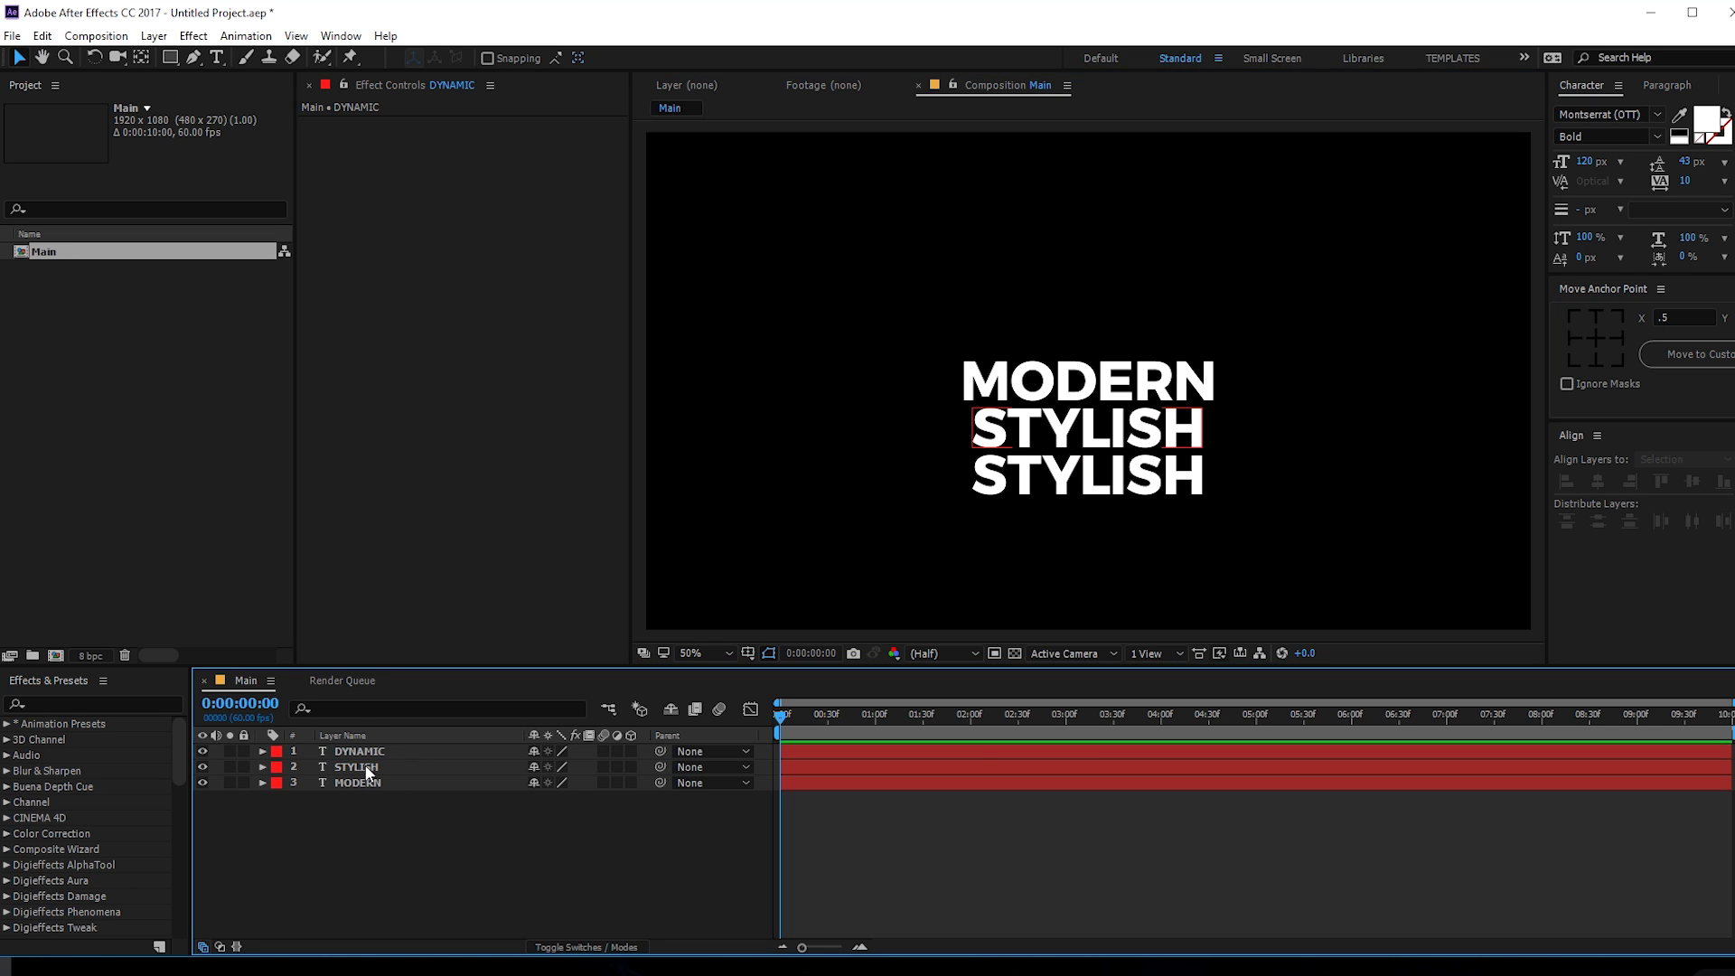
# - Replace the text of the lowest line with DYNAMIC
pyautogui.doubleClick(366, 756)
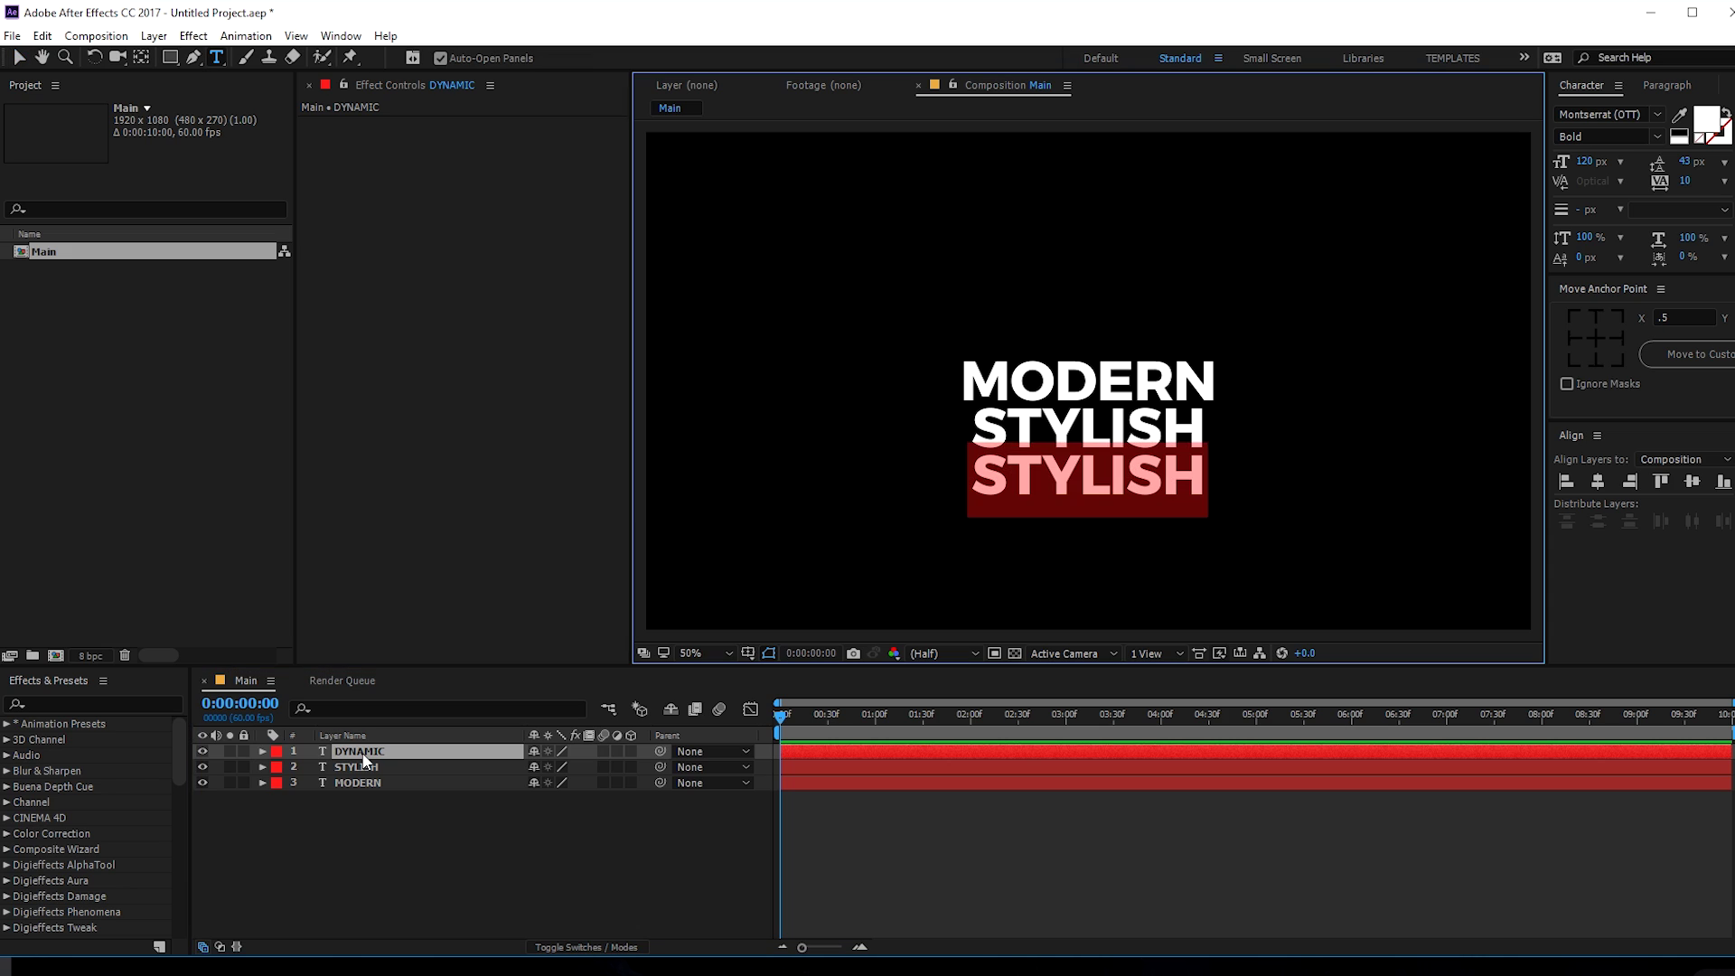
pyautogui.write('DYNBAMIC')
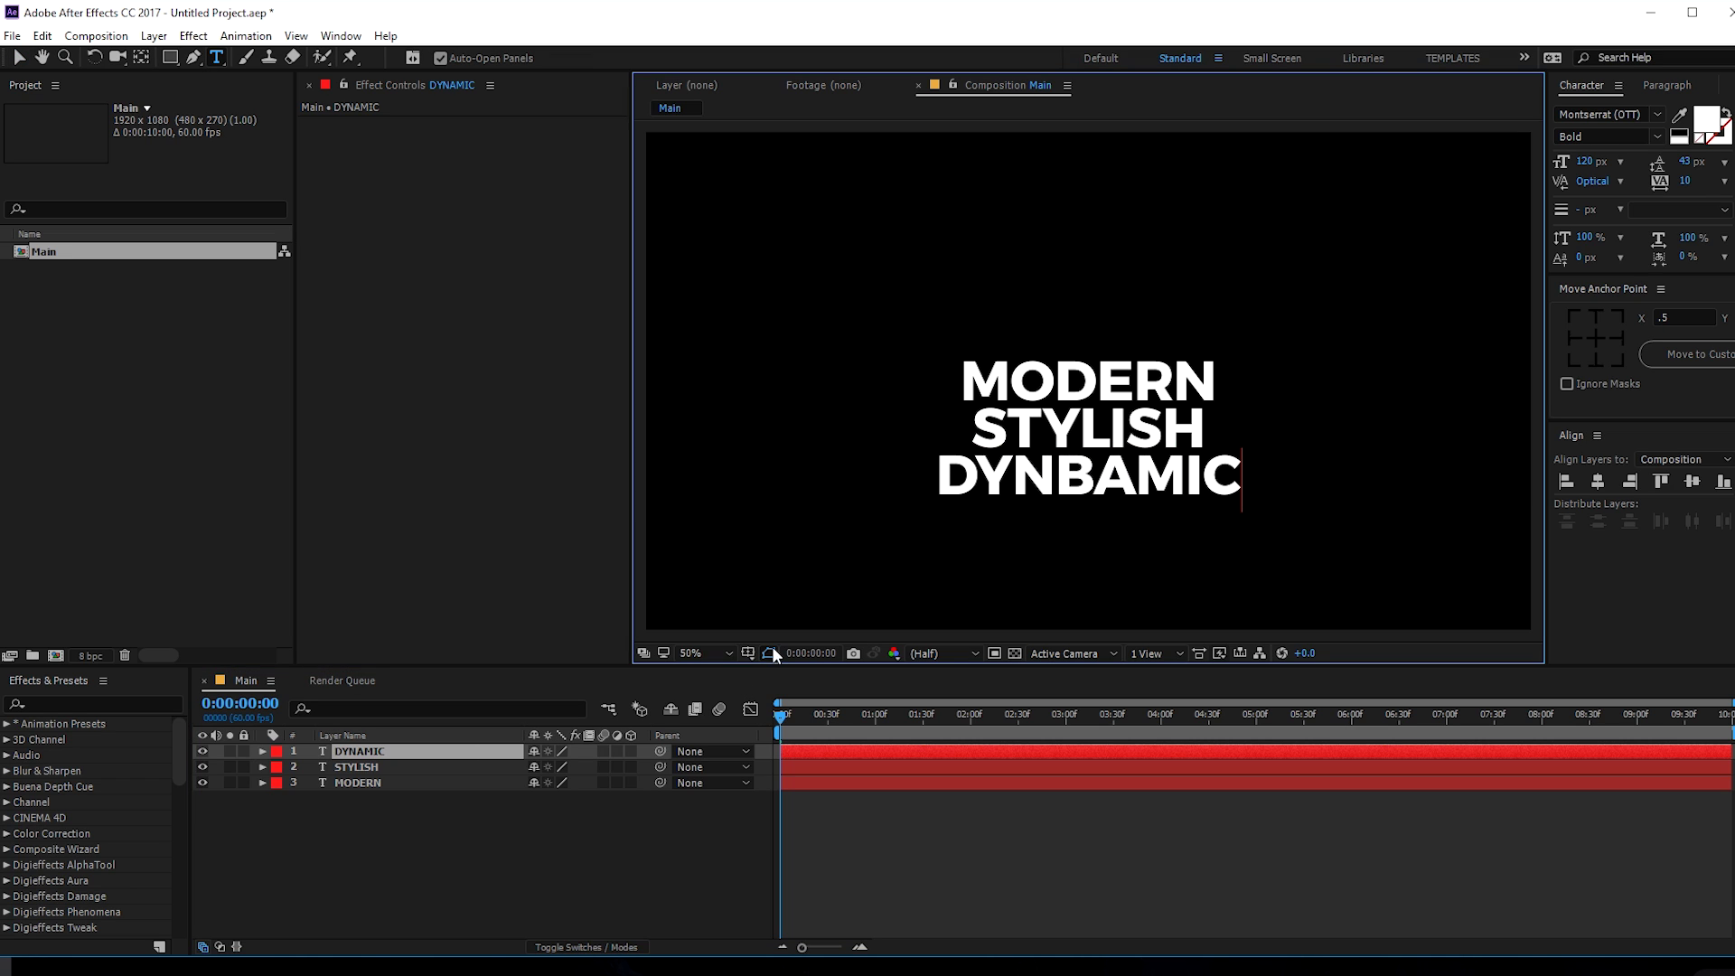
pyautogui.click(1138, 486)
pyautogui.press('BackSpace')
pyautogui.press('BackSpace')
pyautogui.write('A')
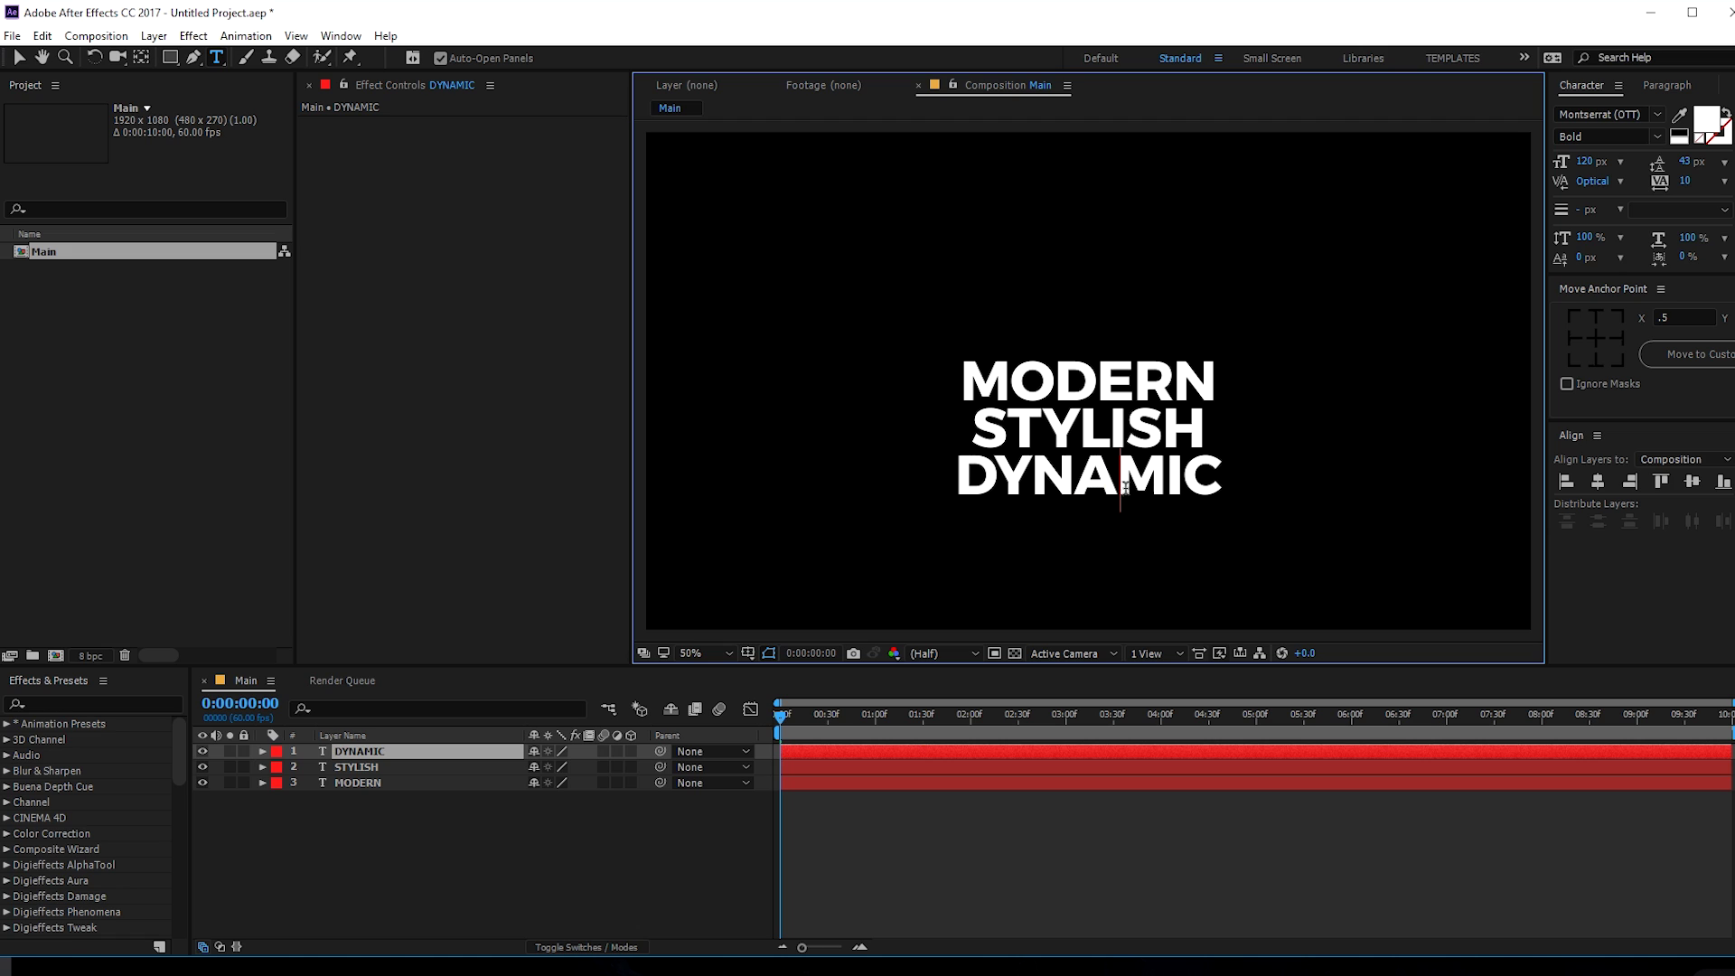
pyautogui.click(19, 58)
# - Show the title/action safe guides and move all three text layers up together so STYLISH sits at the composition's center
pyautogui.moveTo(889, 257); pyautogui.dragTo(1153, 582)
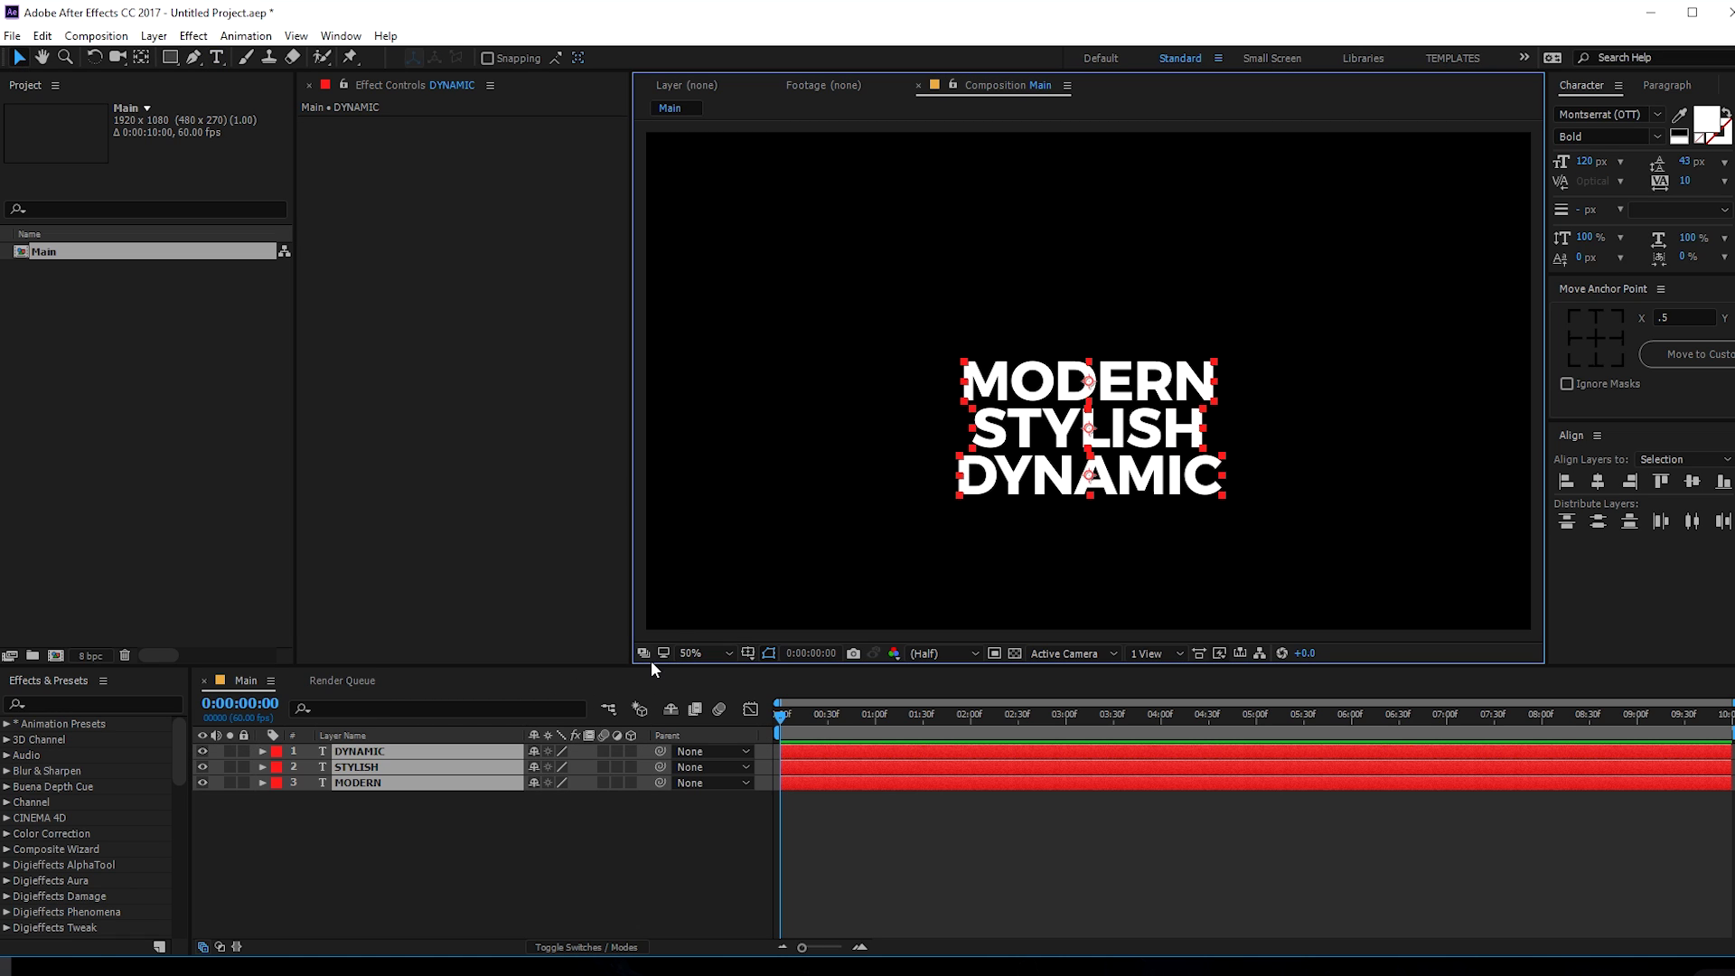
pyautogui.click(748, 653)
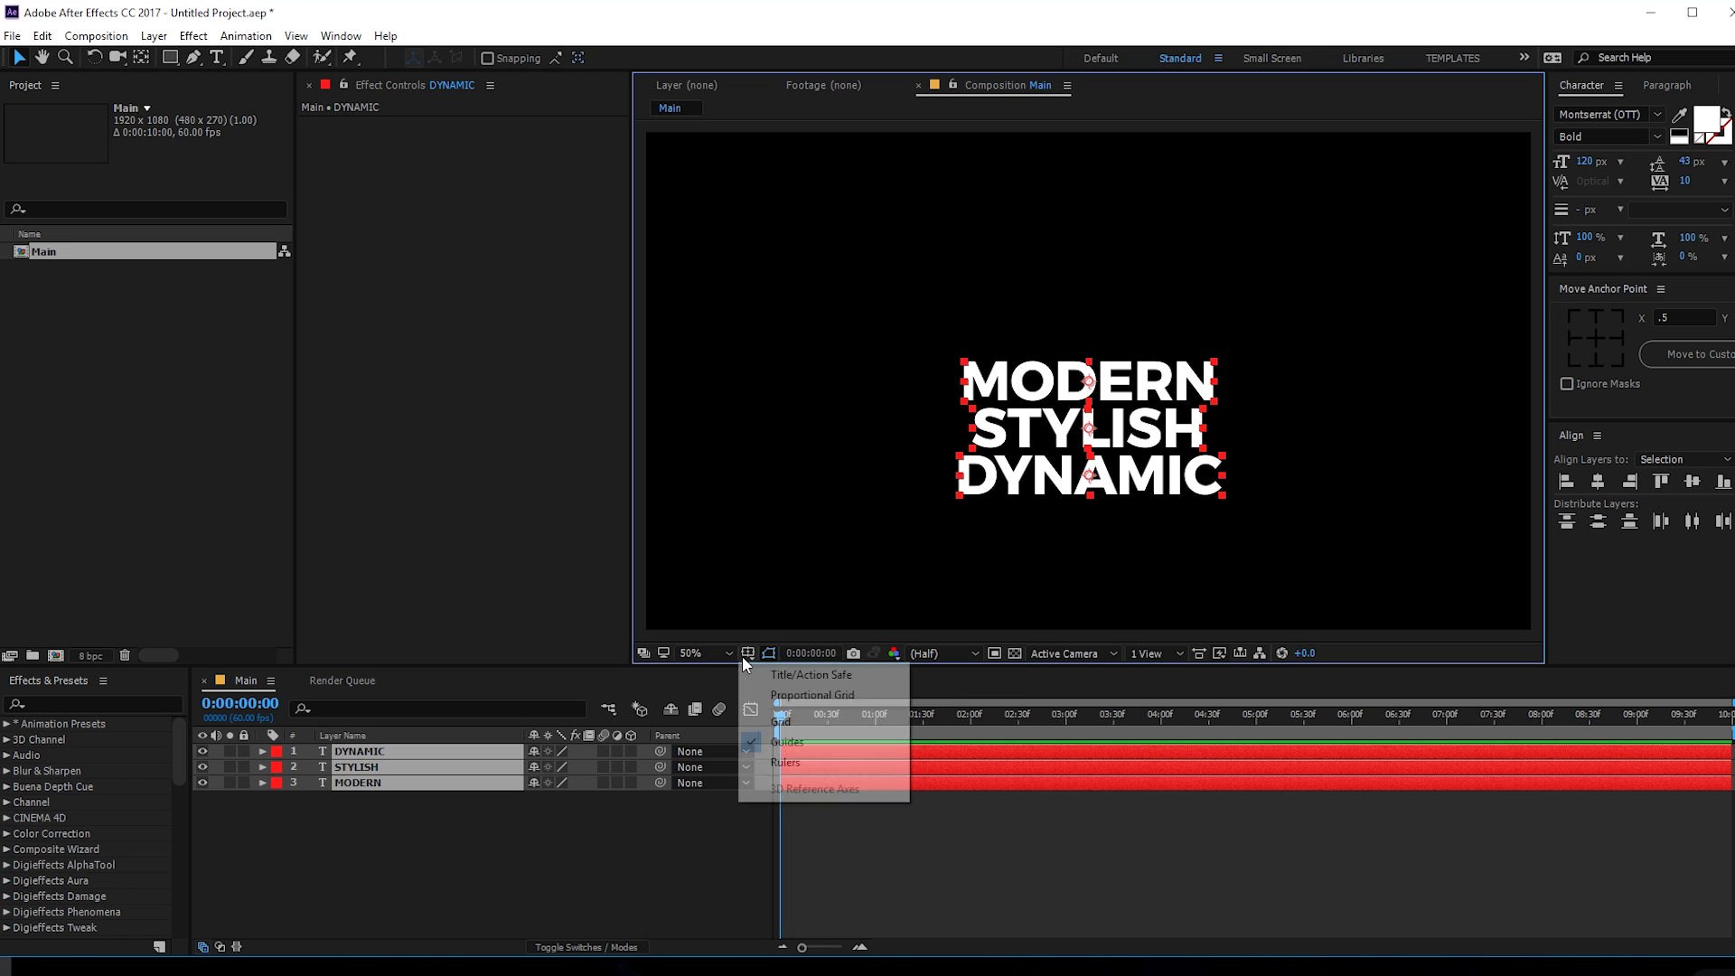
pyautogui.click(768, 684)
pyautogui.moveTo(1114, 449); pyautogui.dragTo(1118, 404)
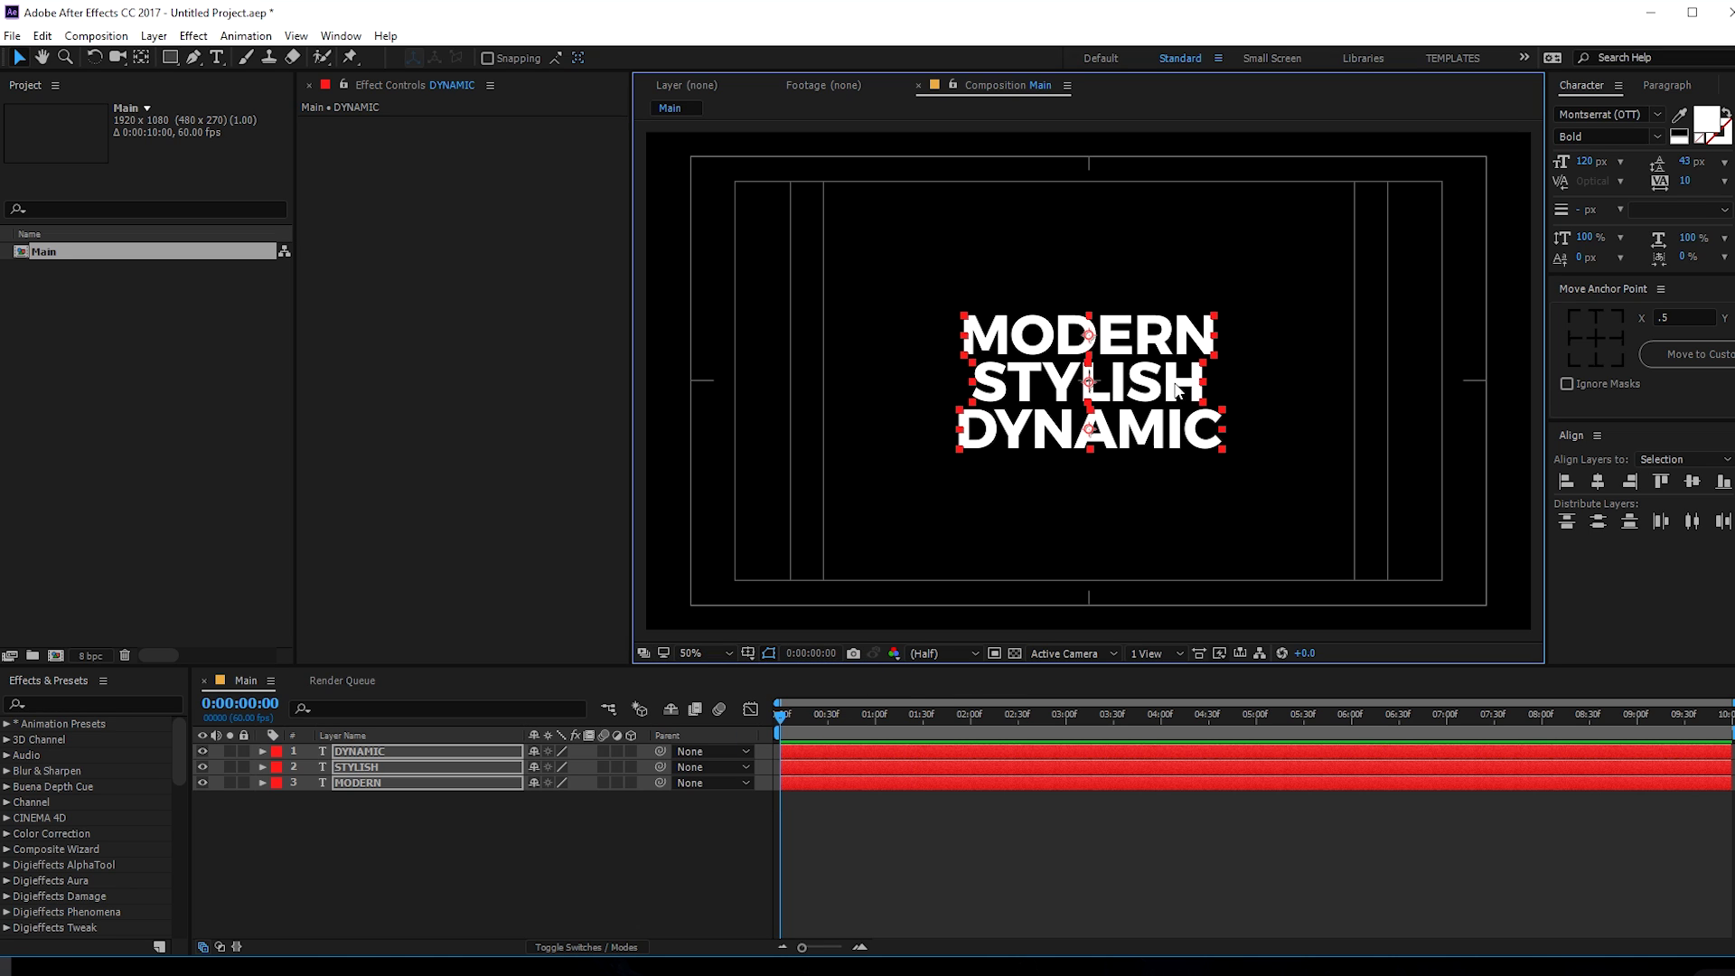
# - Distribute the MODERN, STYLISH and DYNAMIC layers evenly in the vertical direction
pyautogui.click(1098, 263)
pyautogui.moveTo(1061, 246); pyautogui.dragTo(1146, 489)
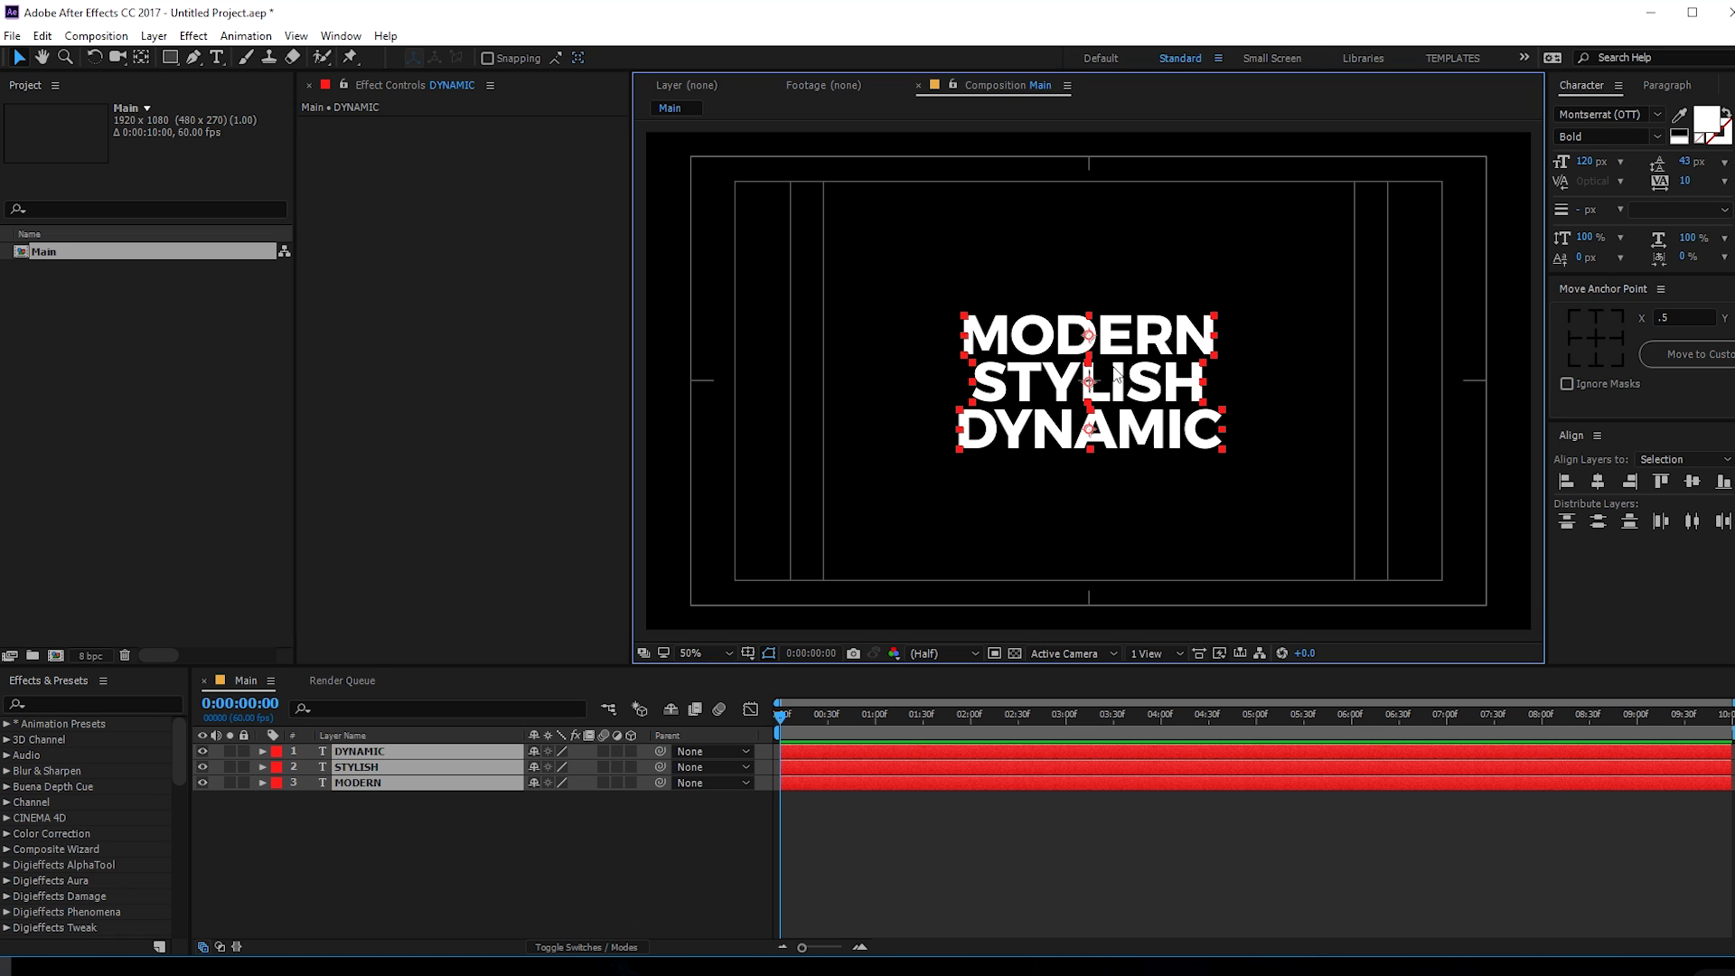
pyautogui.click(1598, 522)
pyautogui.click(508, 886)
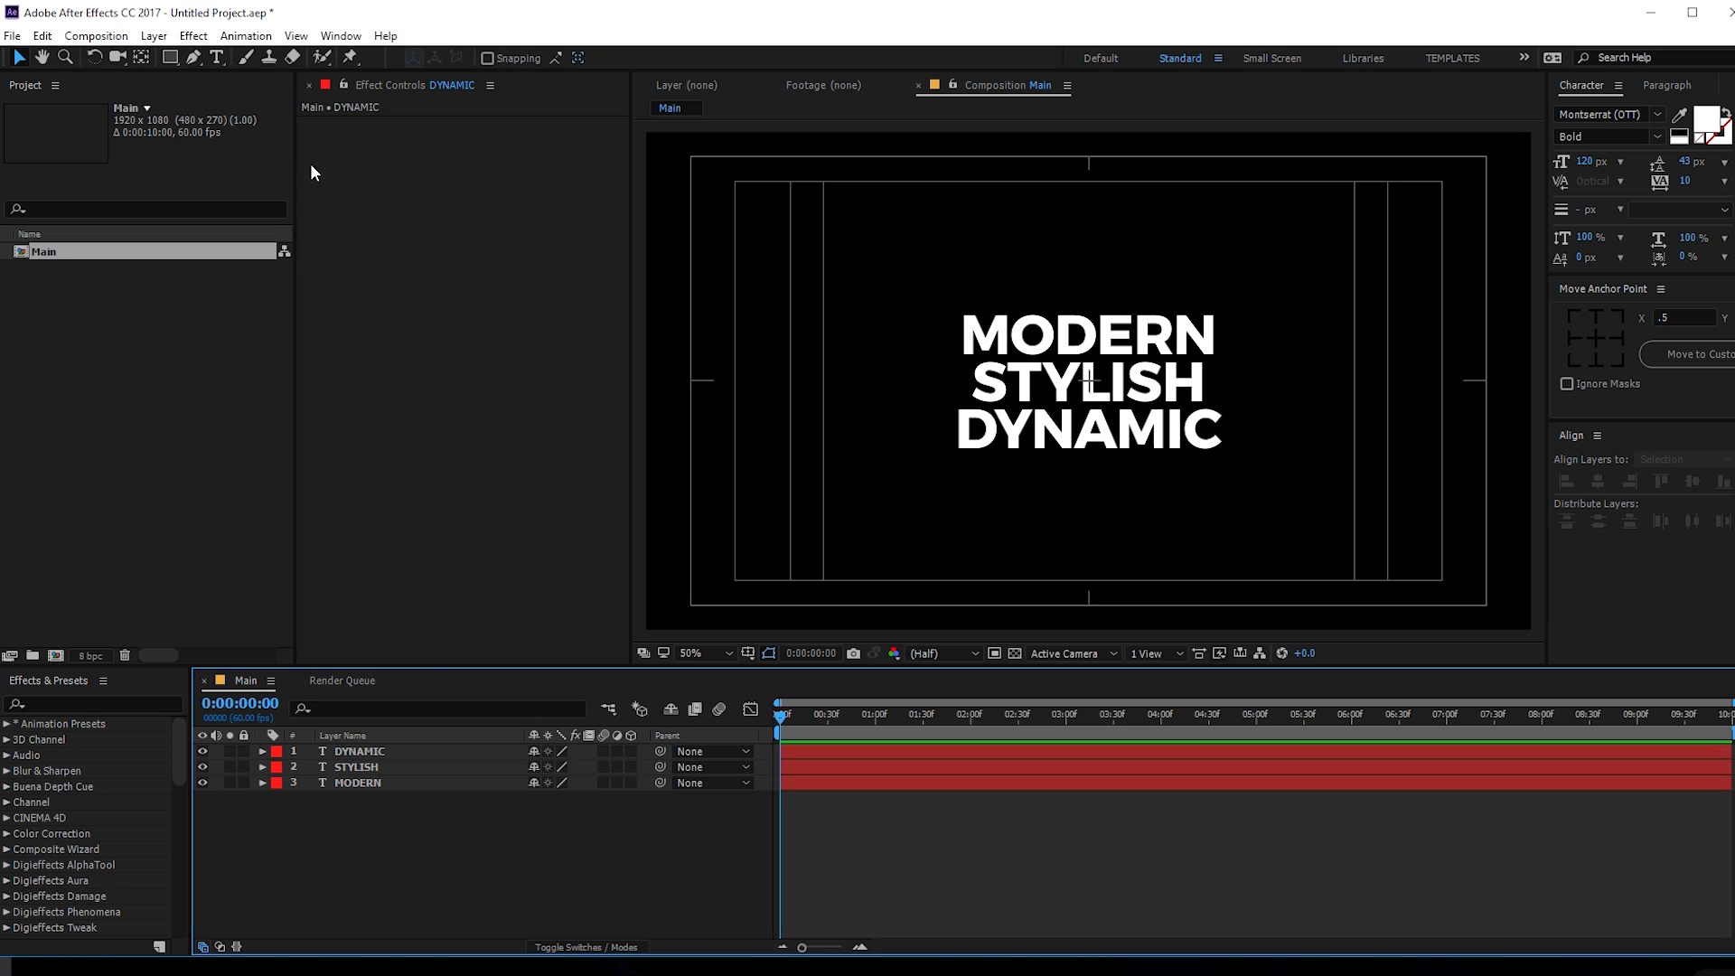
# - Draw an unfilled rectangle of about 680 × 364 px with a 15 px white stroke, centered around the three text lines
pyautogui.click(169, 57)
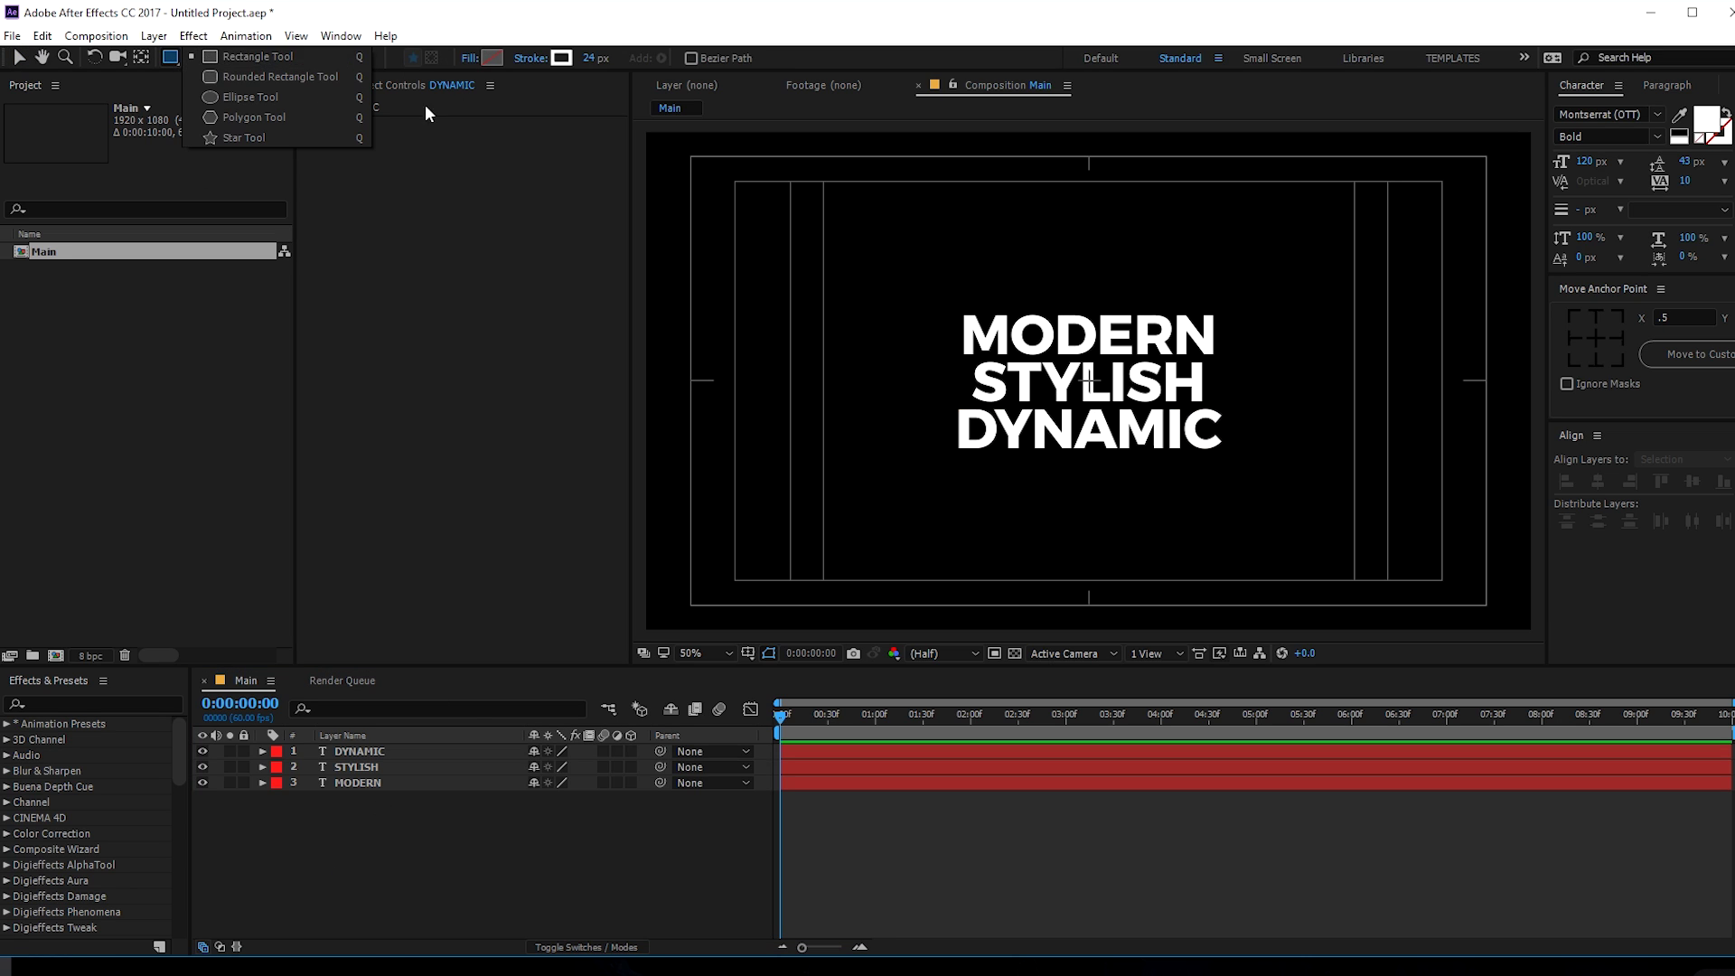
pyautogui.click(590, 58)
pyautogui.write('15')
pyautogui.press('Return')
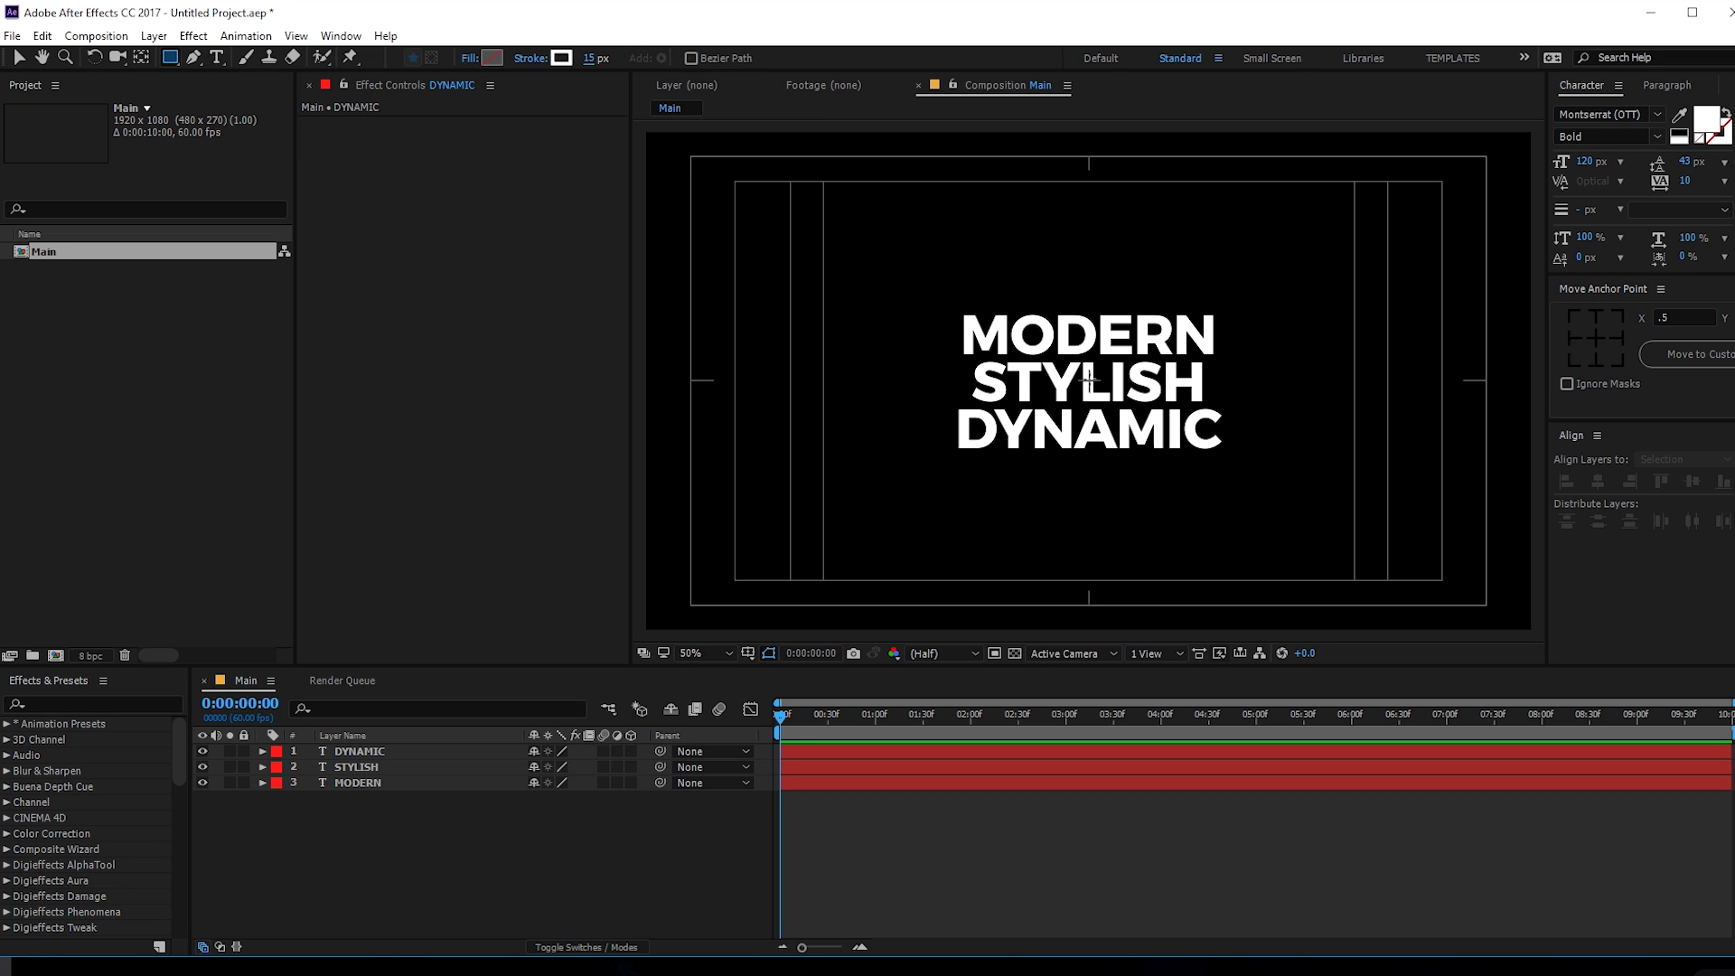
pyautogui.moveTo(1089, 379)
pyautogui.mouseDown()
pyautogui.moveTo(1184, 458)
pyautogui.moveTo(1264, 465)
pyautogui.moveTo(1241, 466)
pyautogui.mouseUp()
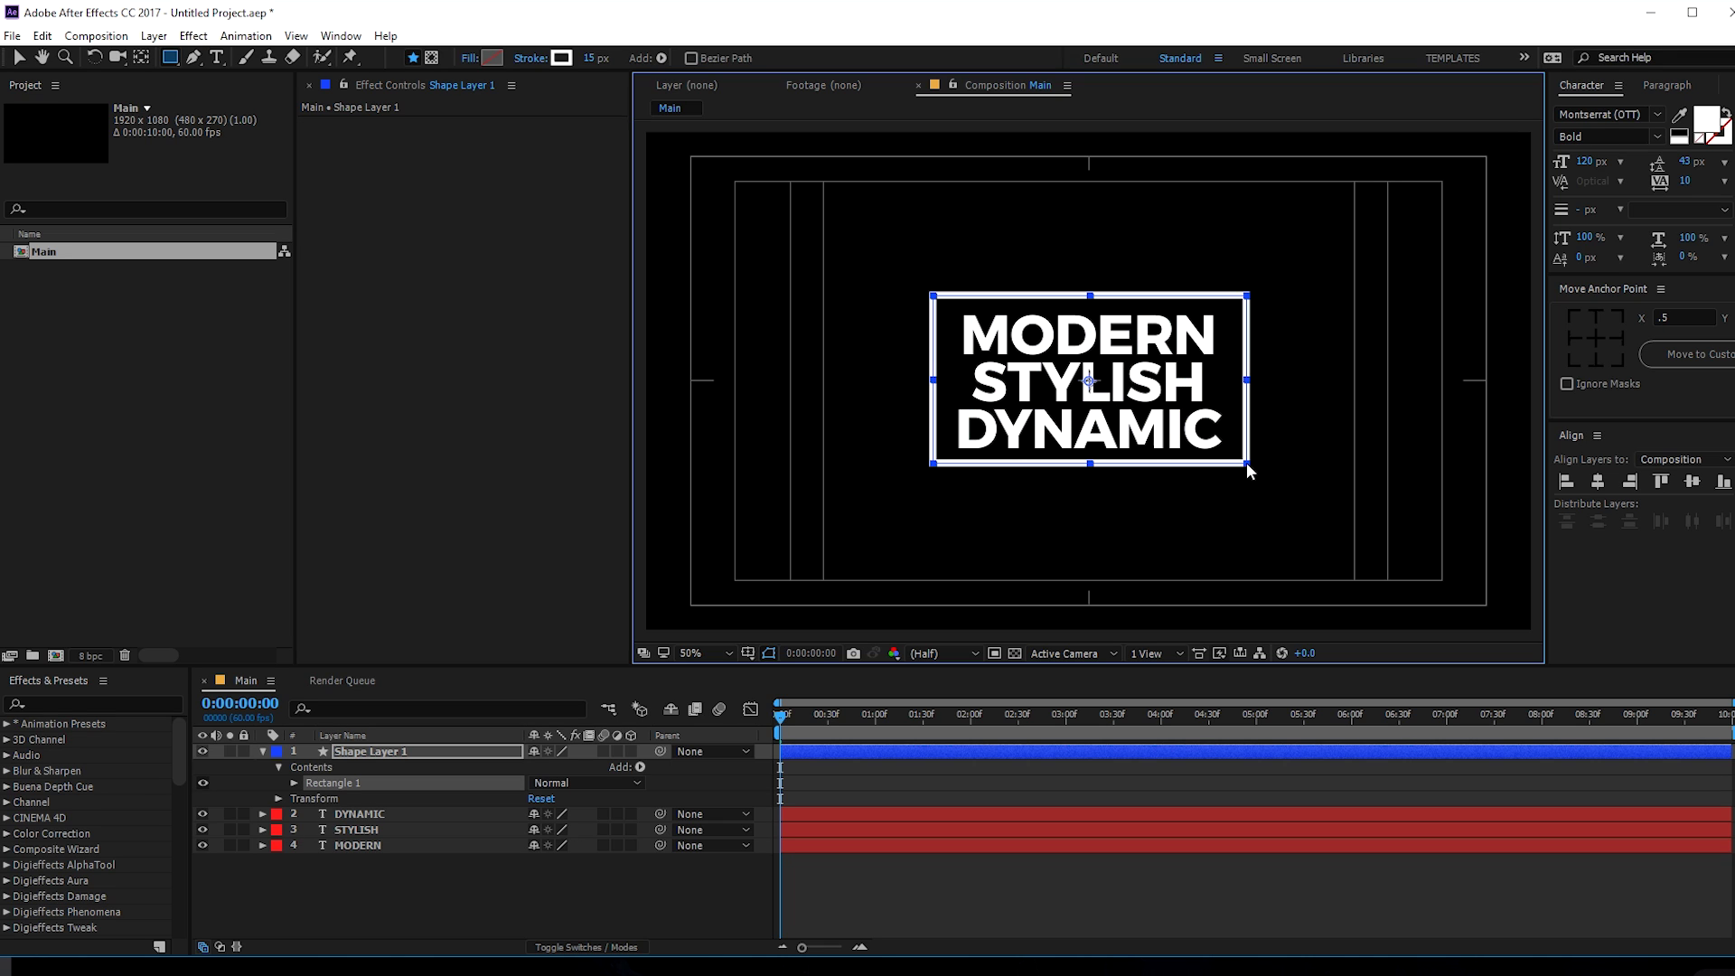
# - Resize the rectangle path to 664 × 393 and align its layer to the composition's center, horizontally and vertically
pyautogui.click(295, 783)
pyautogui.click(310, 799)
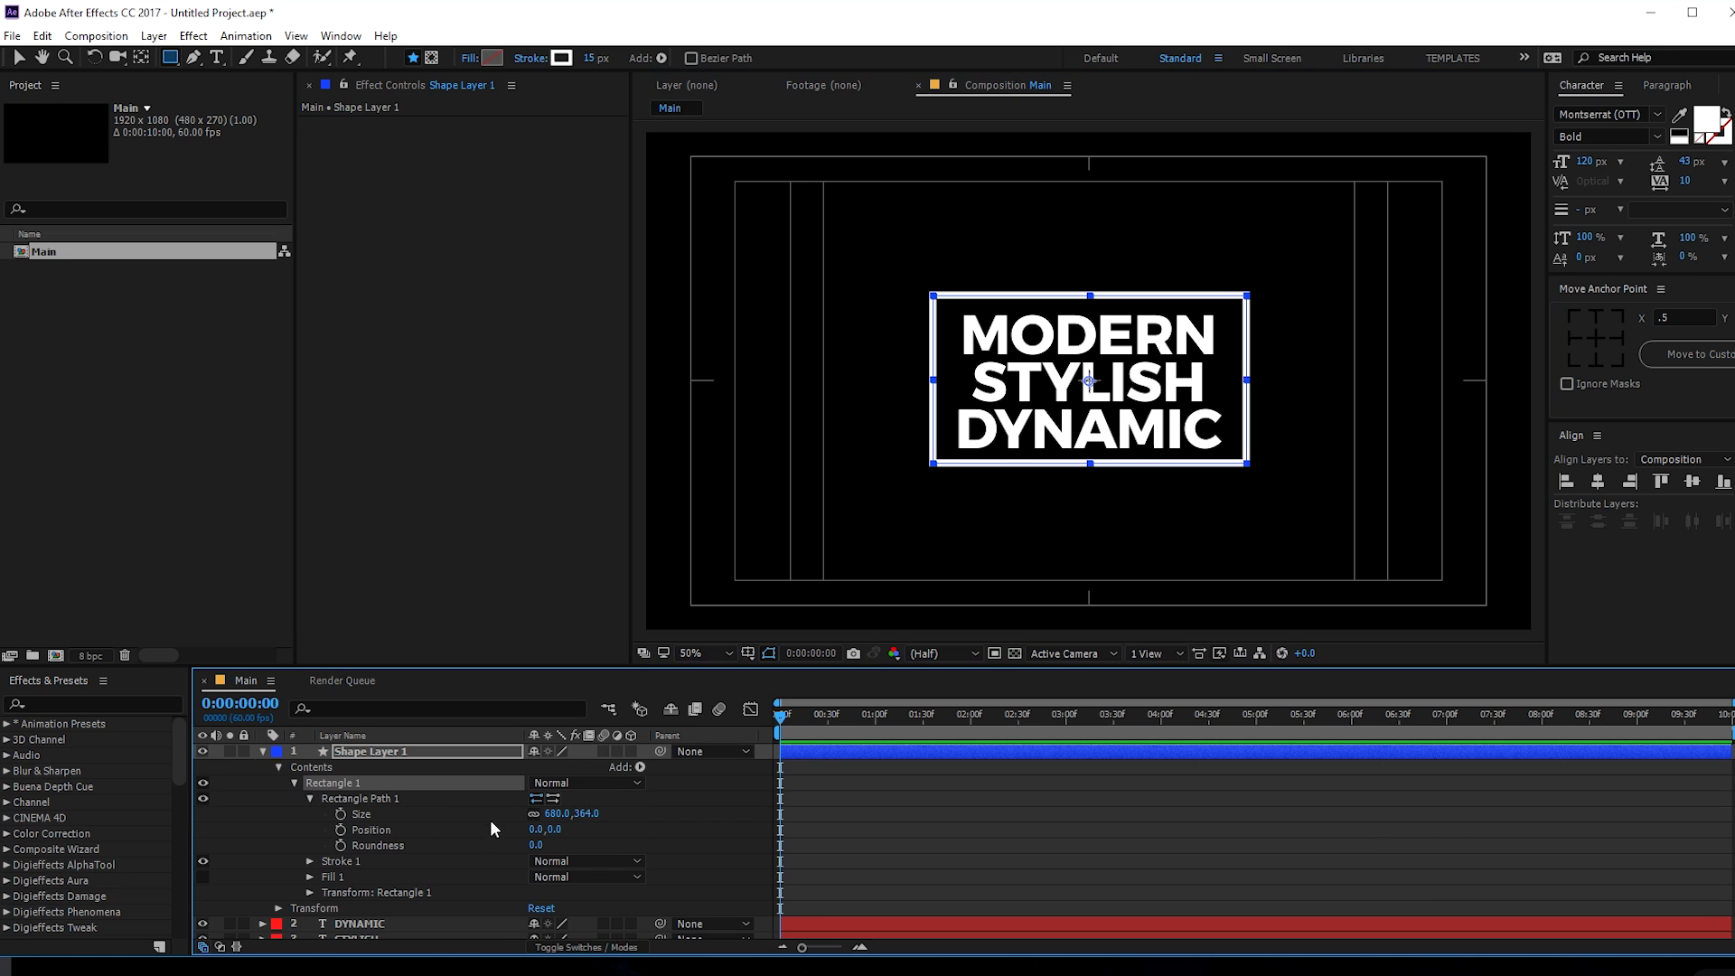
pyautogui.moveTo(553, 813); pyautogui.dragTo(618, 813)
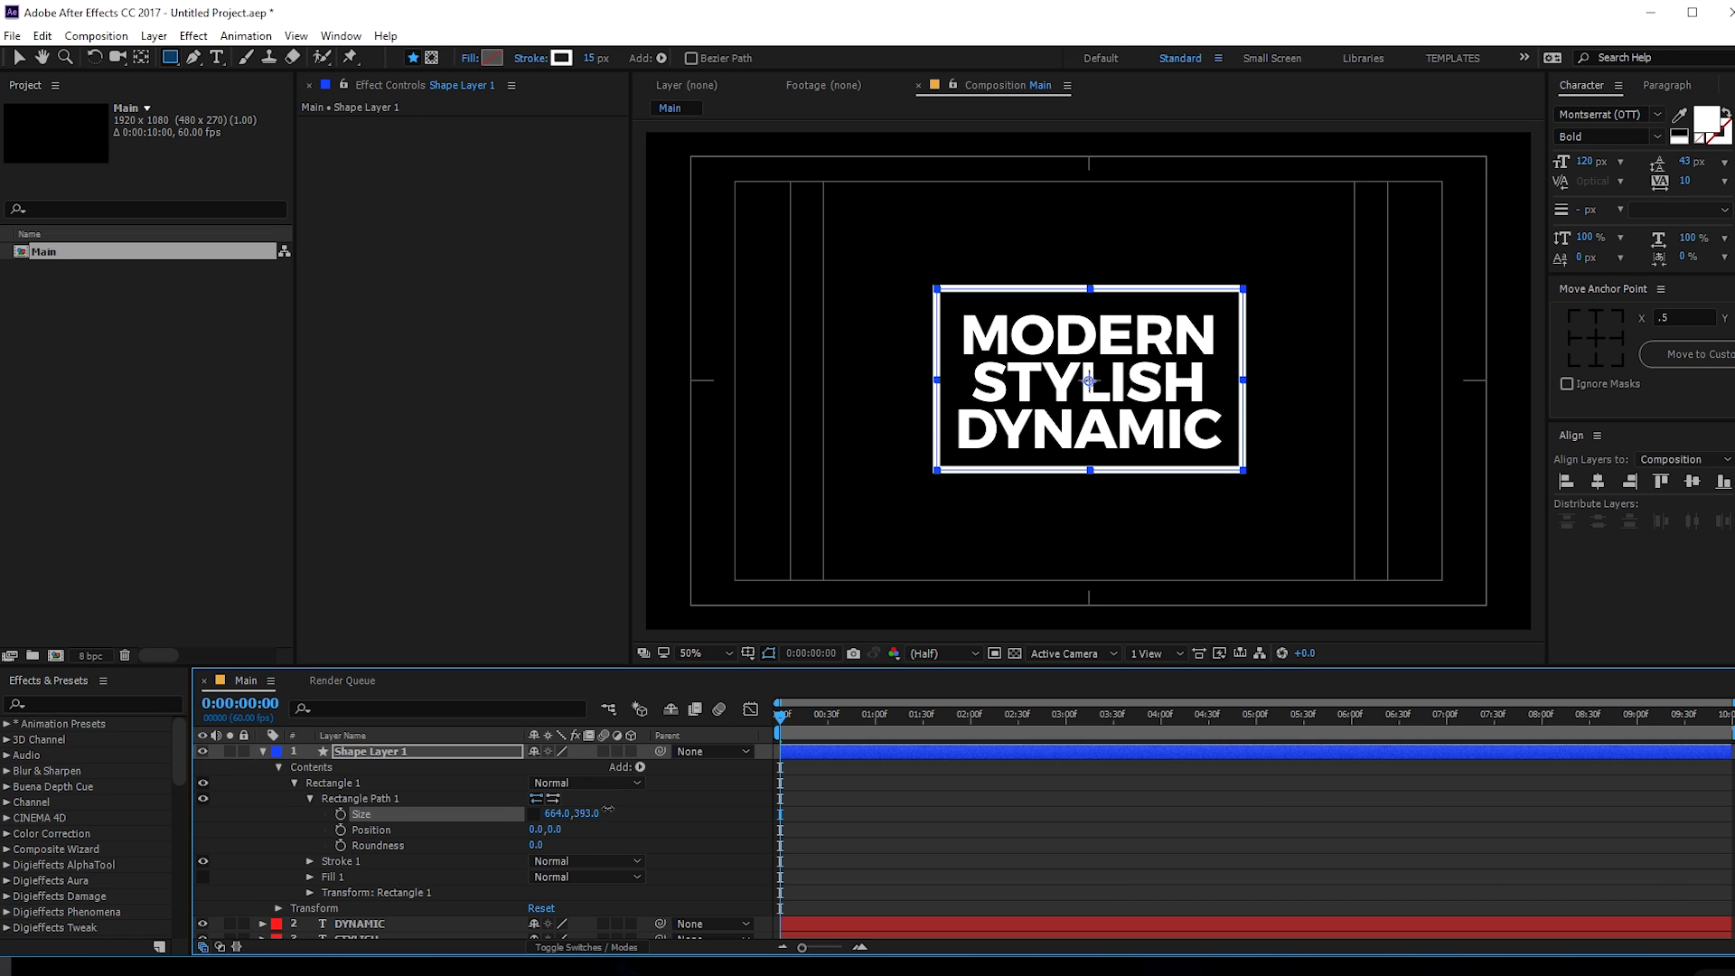
pyautogui.click(1598, 481)
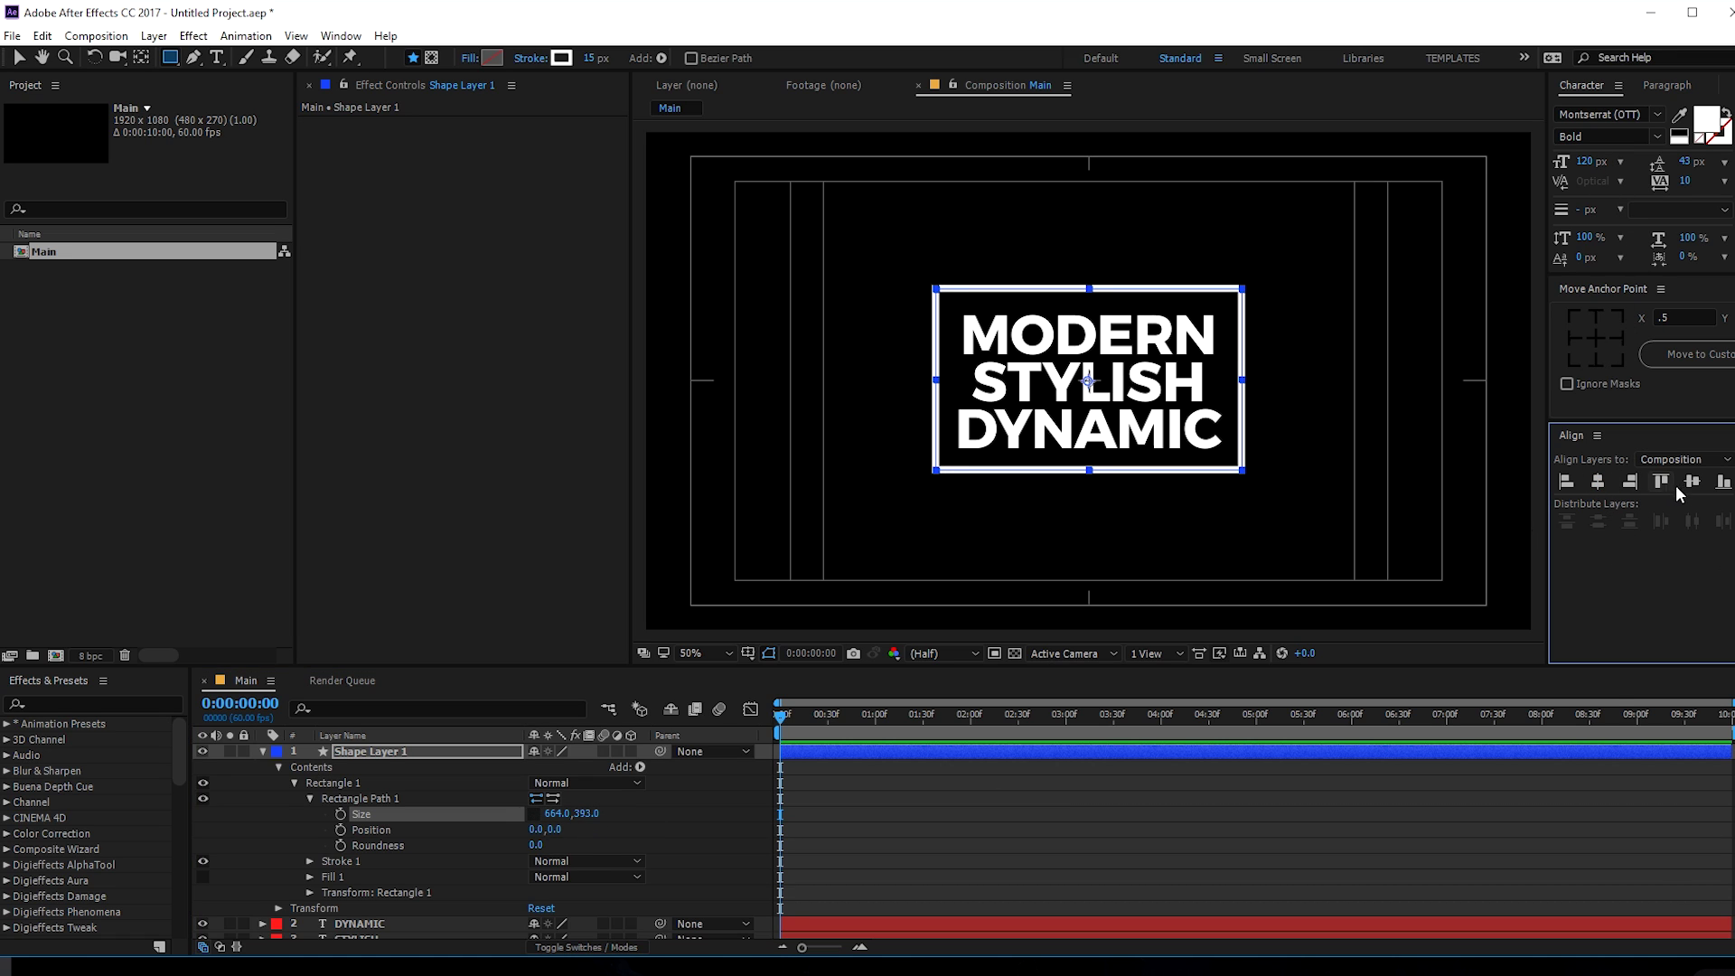
pyautogui.click(1692, 481)
pyautogui.click(866, 863)
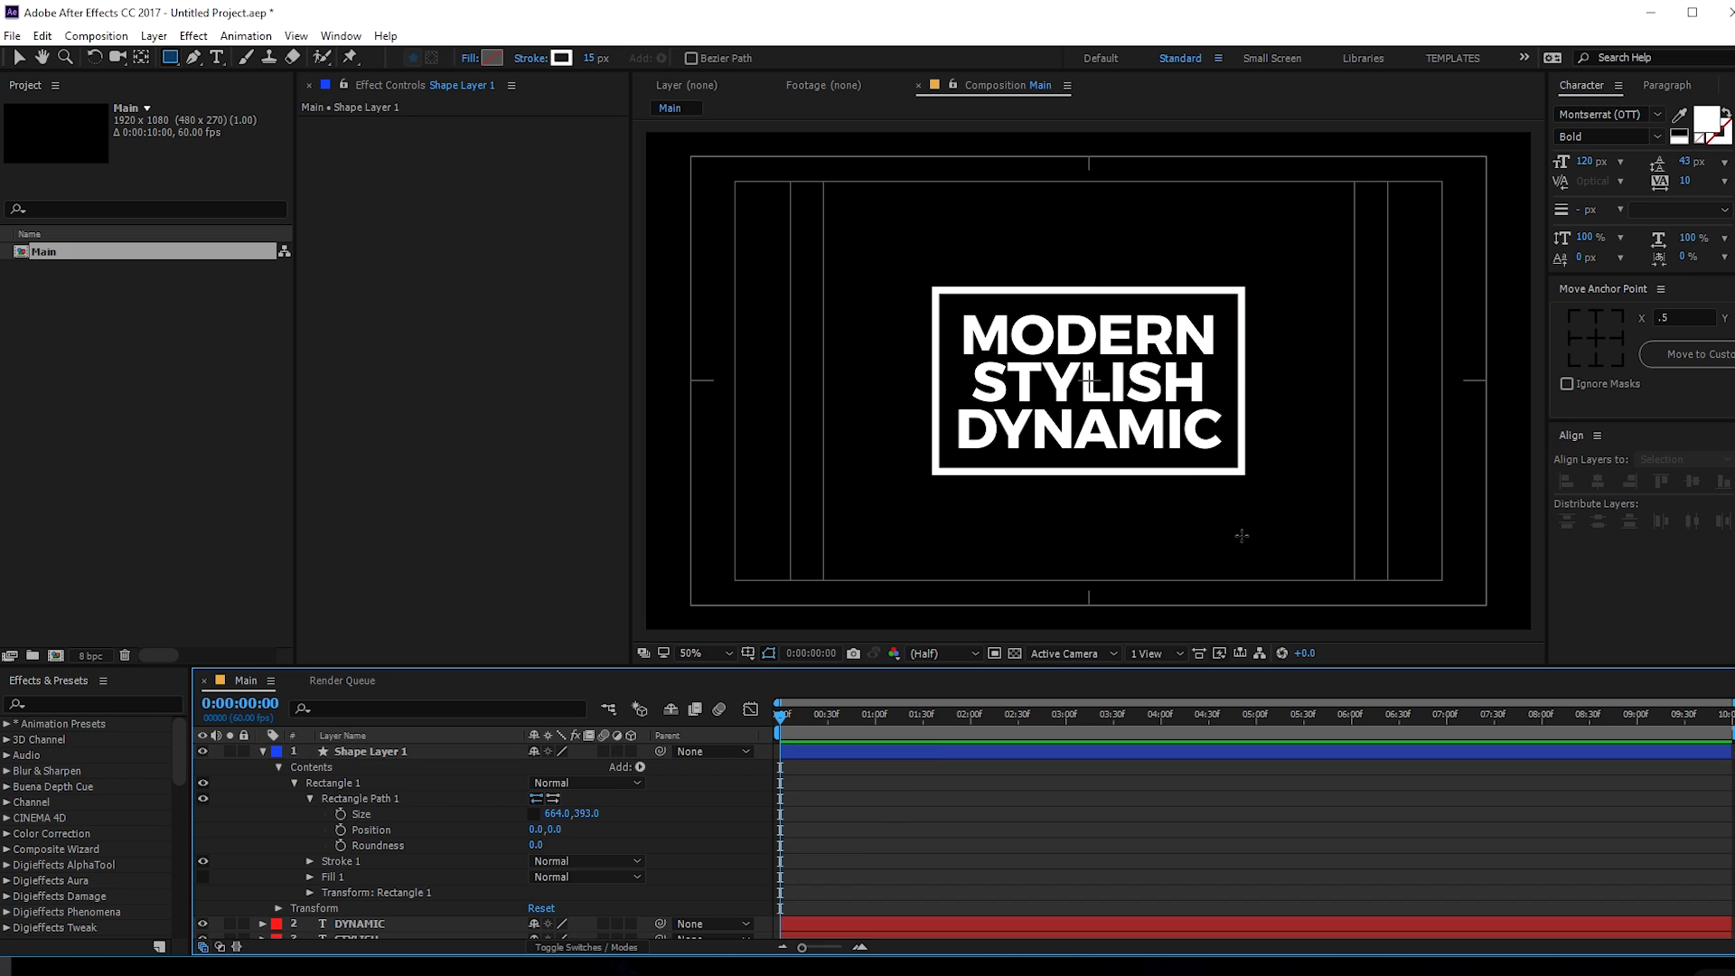
# - Rename the rectangle's shape layer BOX and hide the title/action safe guides
pyautogui.click(262, 751)
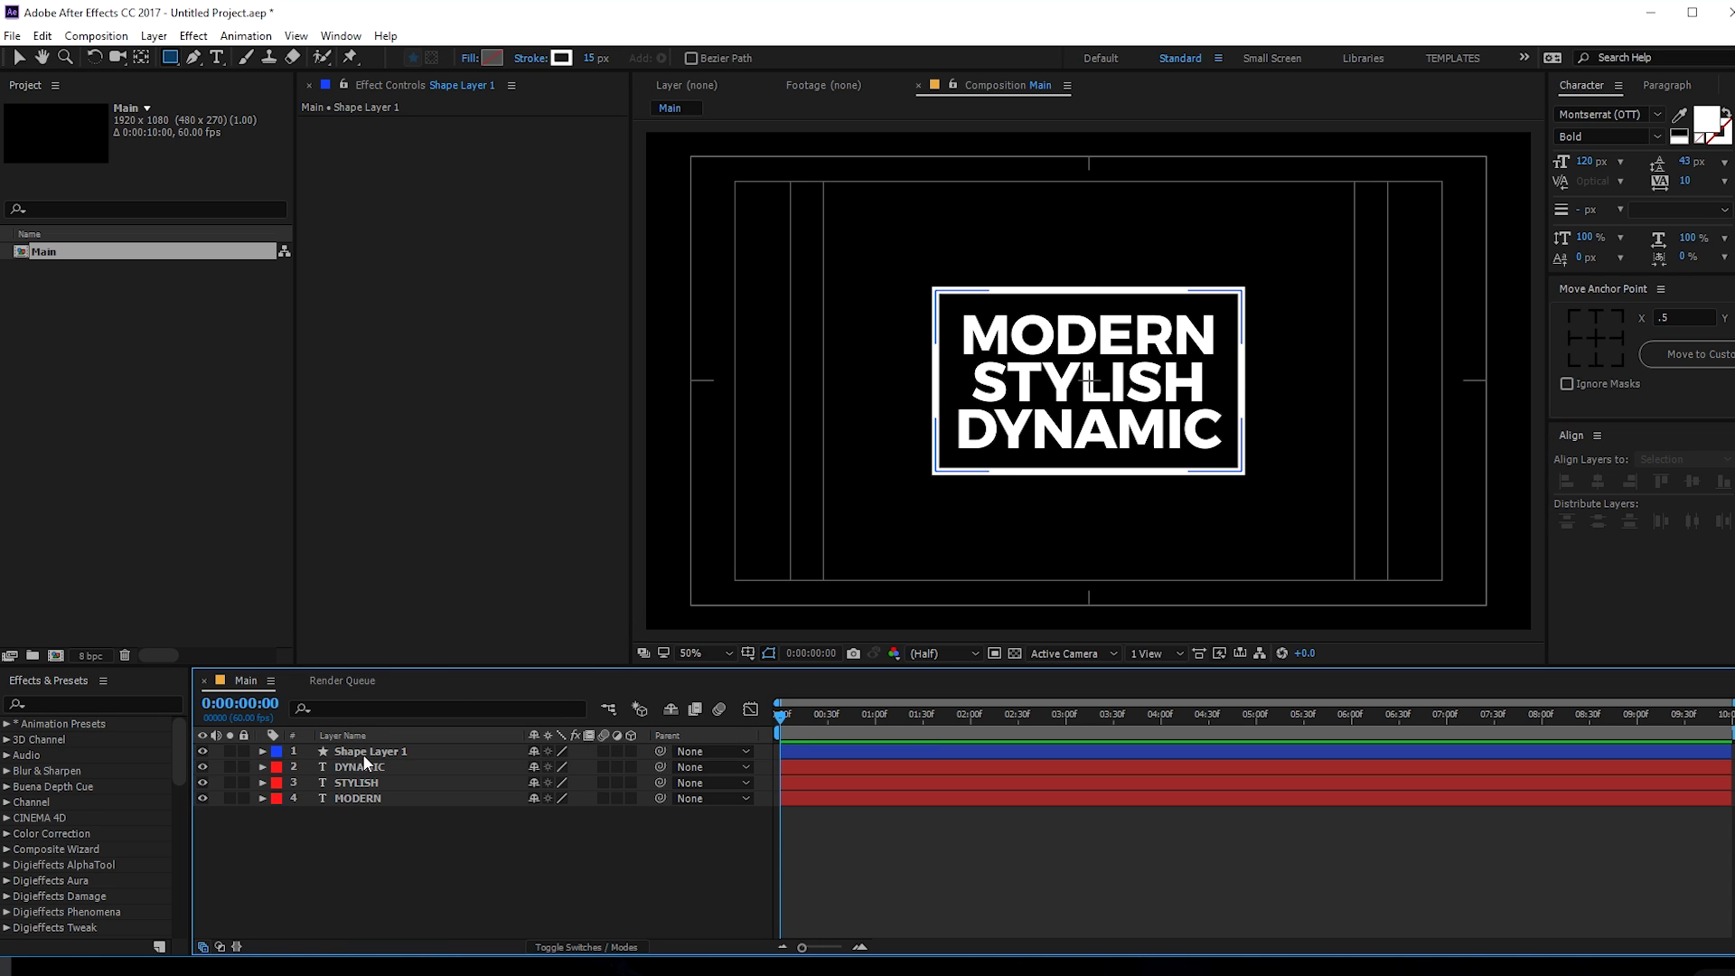
pyautogui.click(363, 753)
pyautogui.press('Return')
pyautogui.write('B')
pyautogui.press('Return')
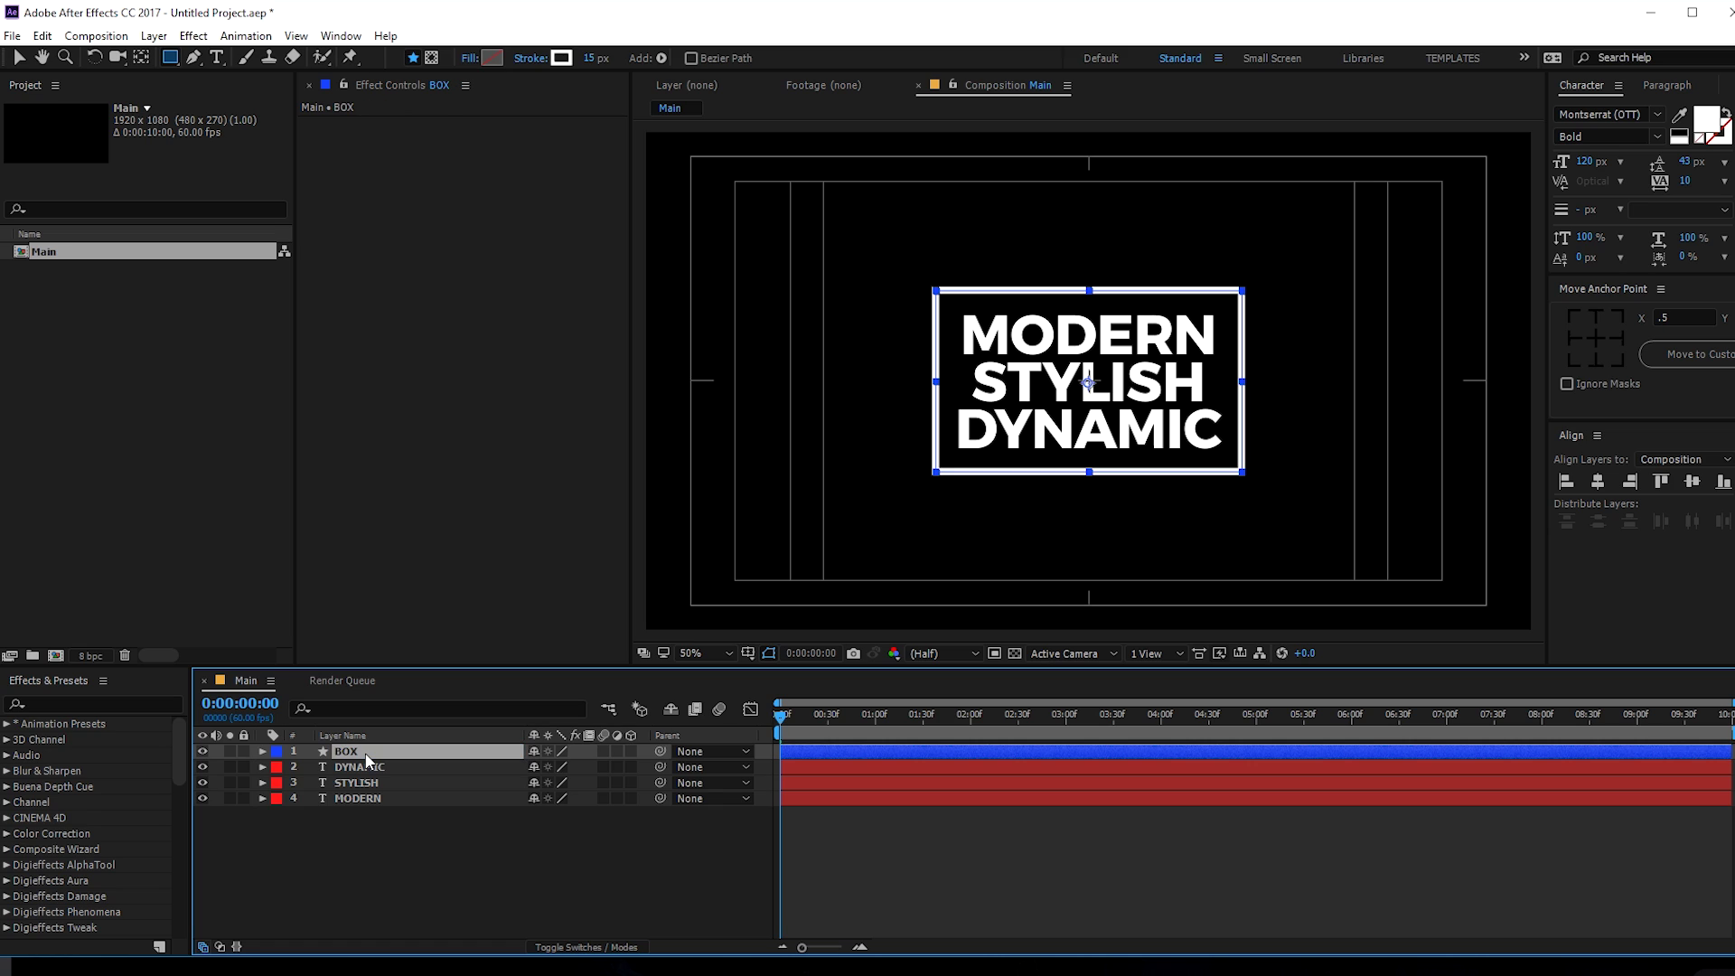
pyautogui.press("'")
pyautogui.press('v')
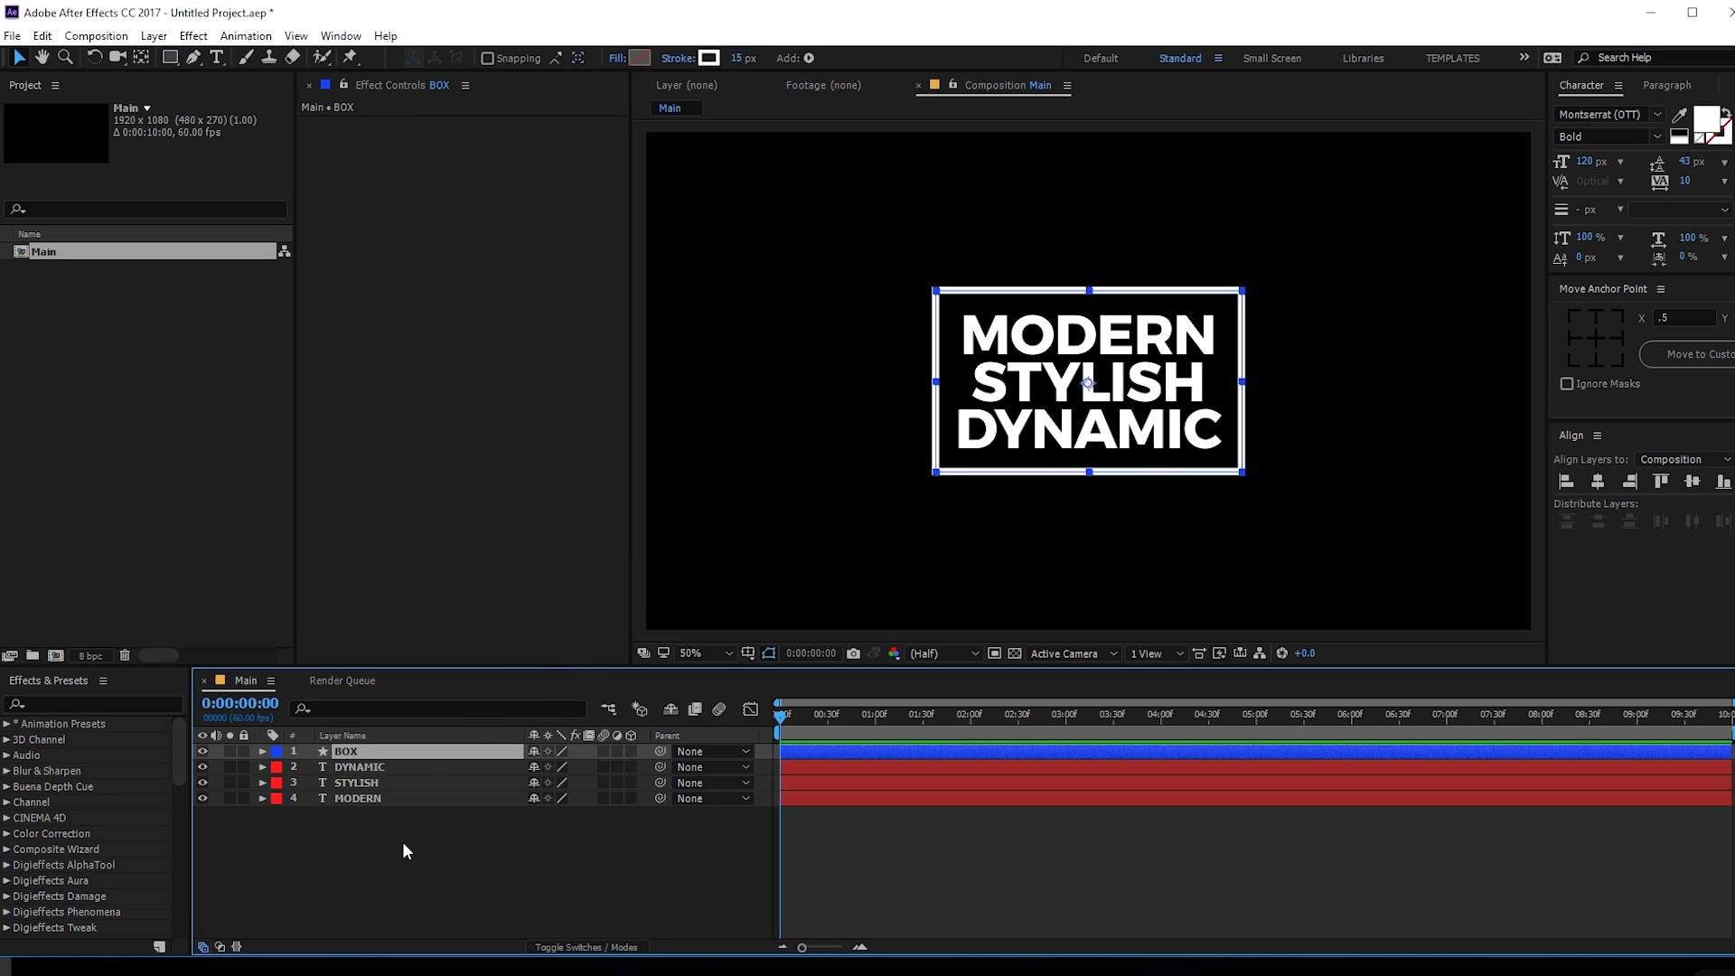
# - With the Pen tool, draw a 15 px diagonal line on a new shape layer from above the box's upper-right area to below its lower-left area
pyautogui.click(403, 842)
pyautogui.click(195, 57)
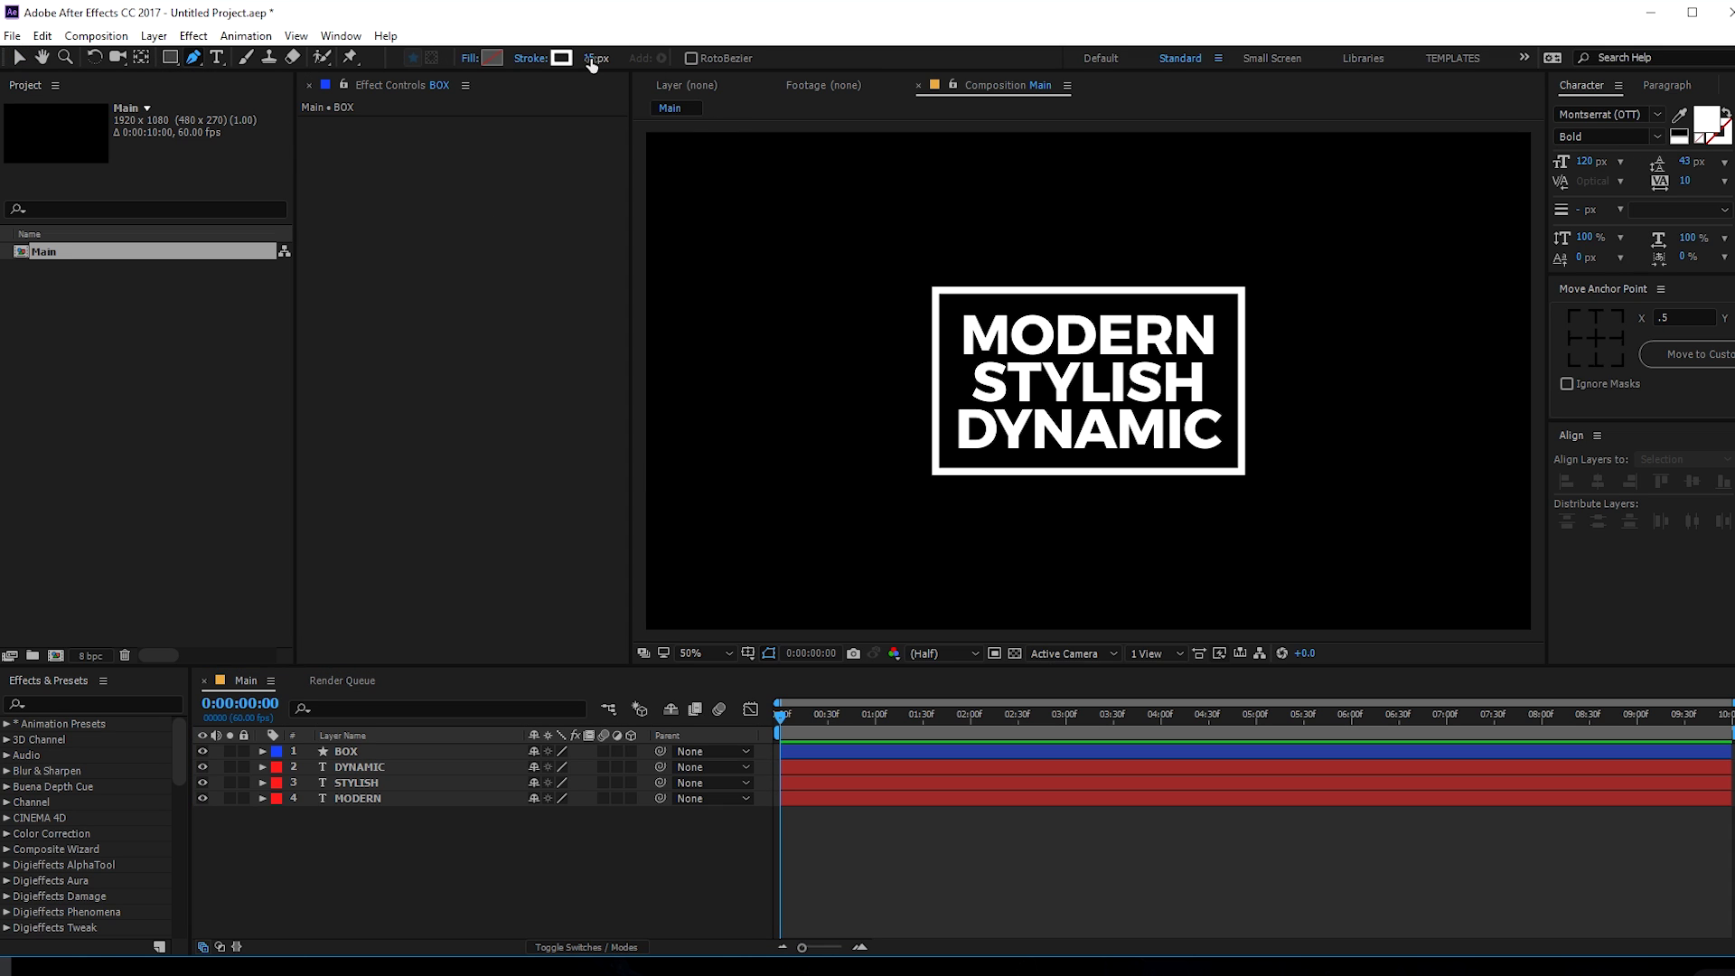
pyautogui.click(1211, 267)
pyautogui.click(974, 494)
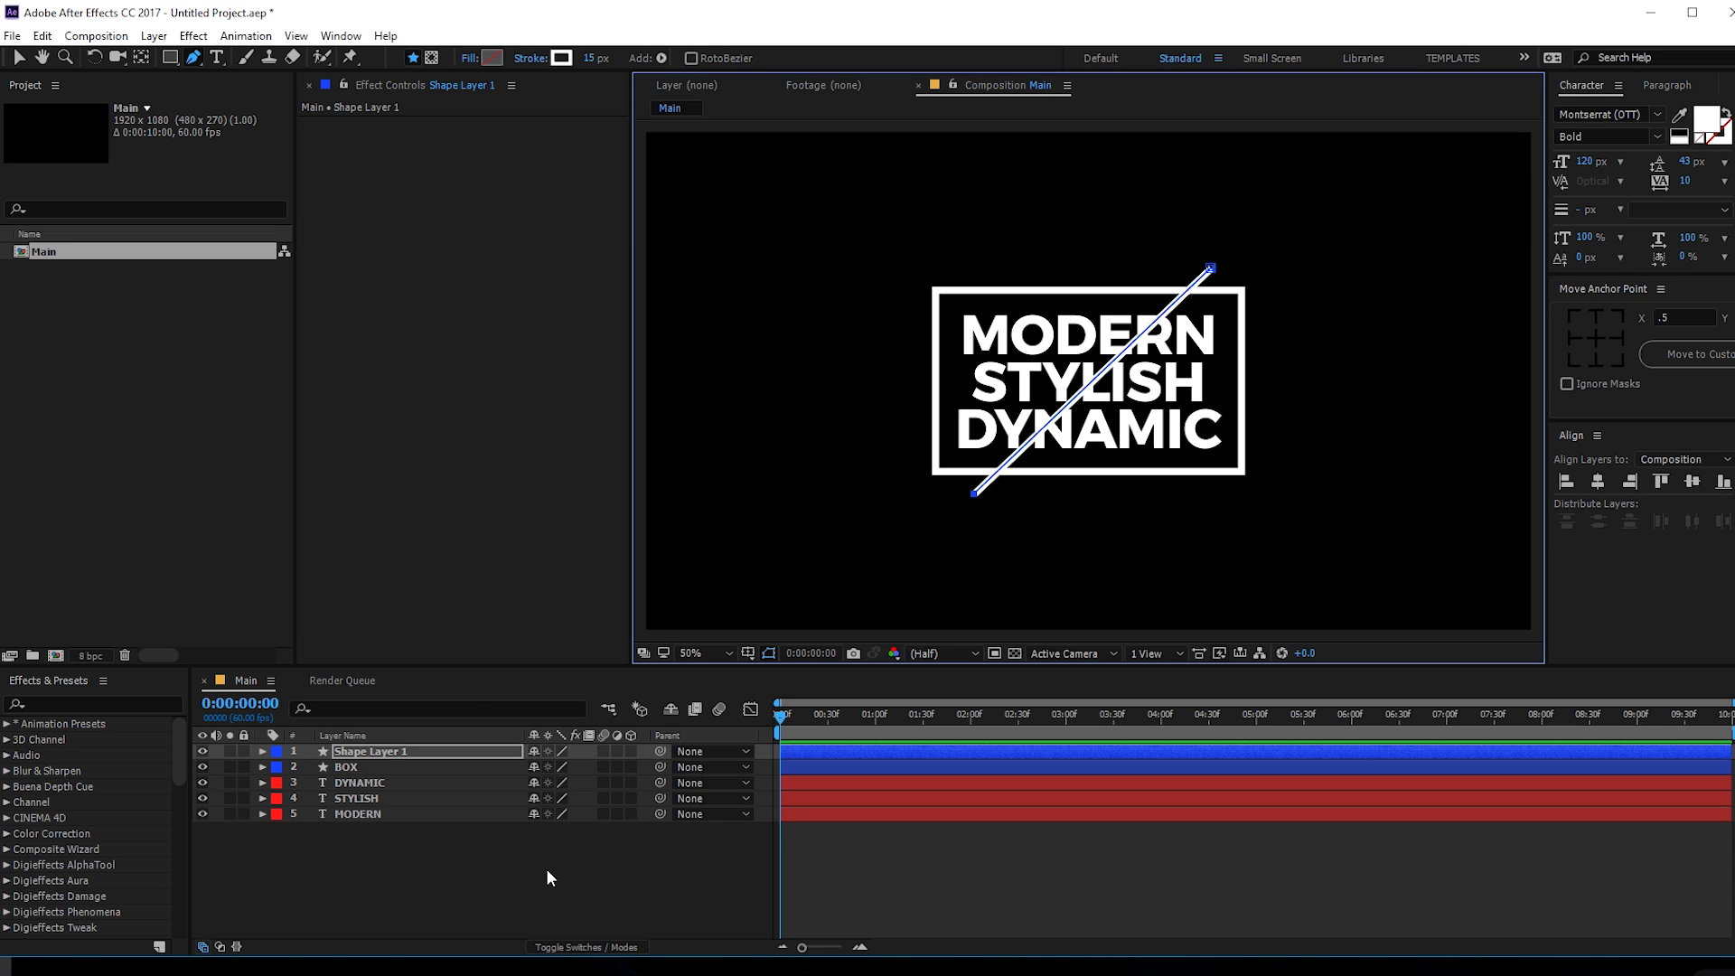
pyautogui.click(500, 874)
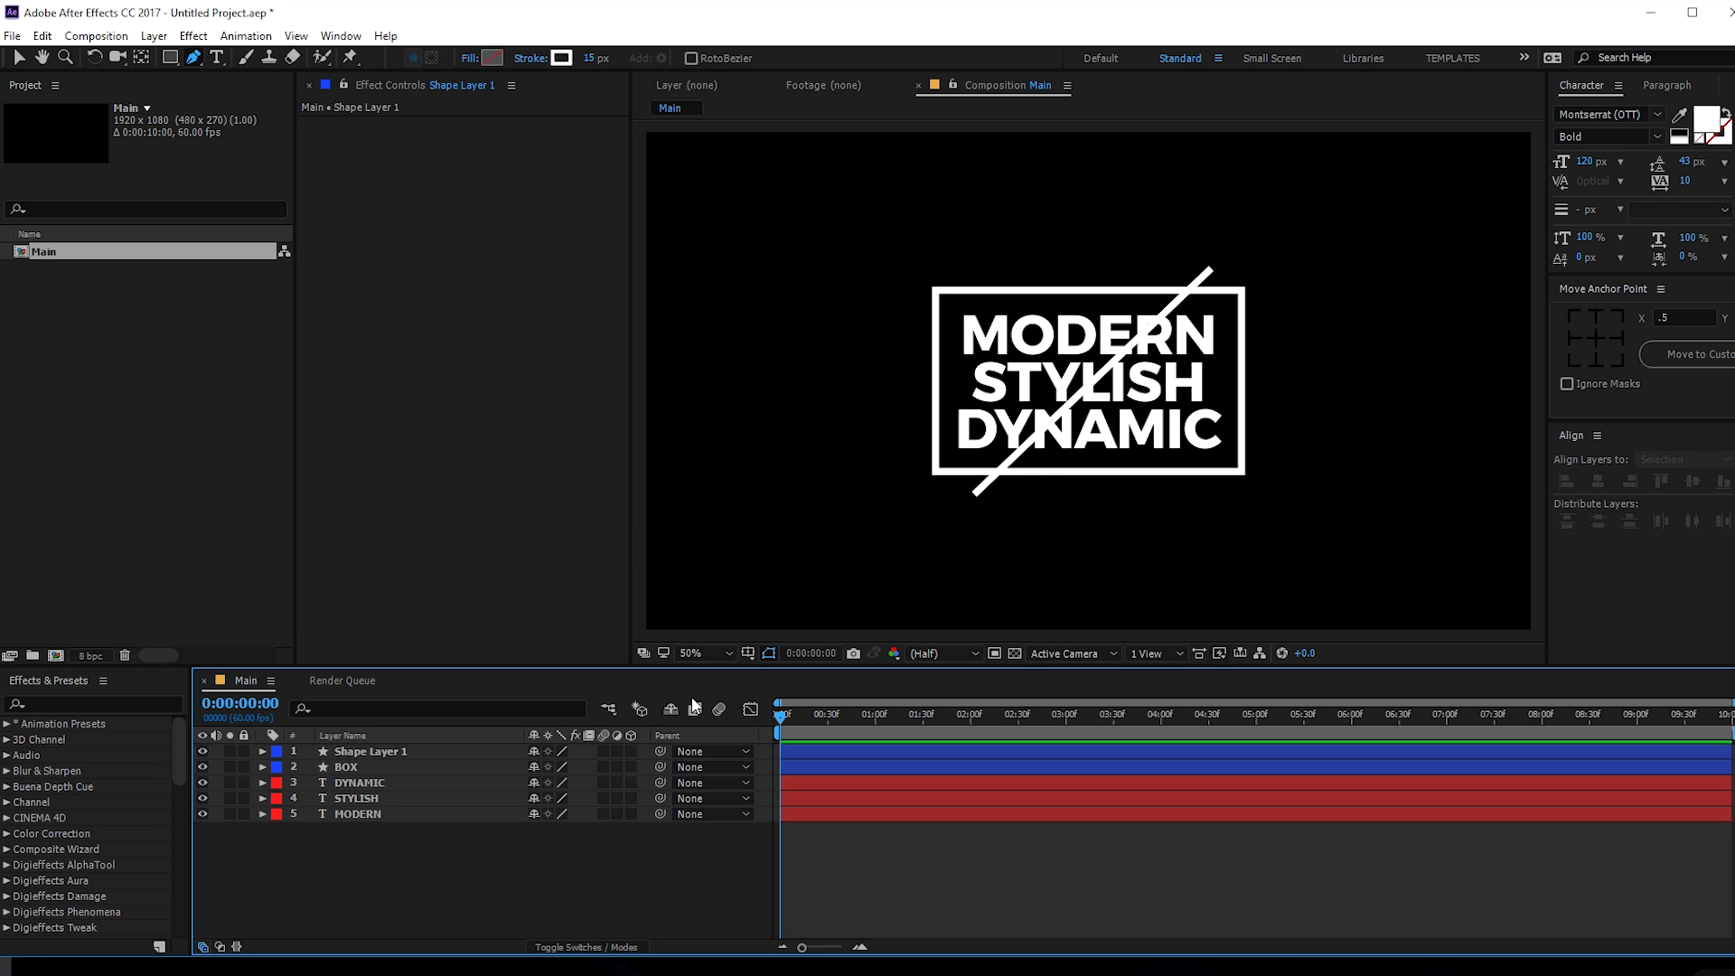
# - Rename the diagonal line's shape layer Stroke
pyautogui.press('v')
pyautogui.click(369, 751)
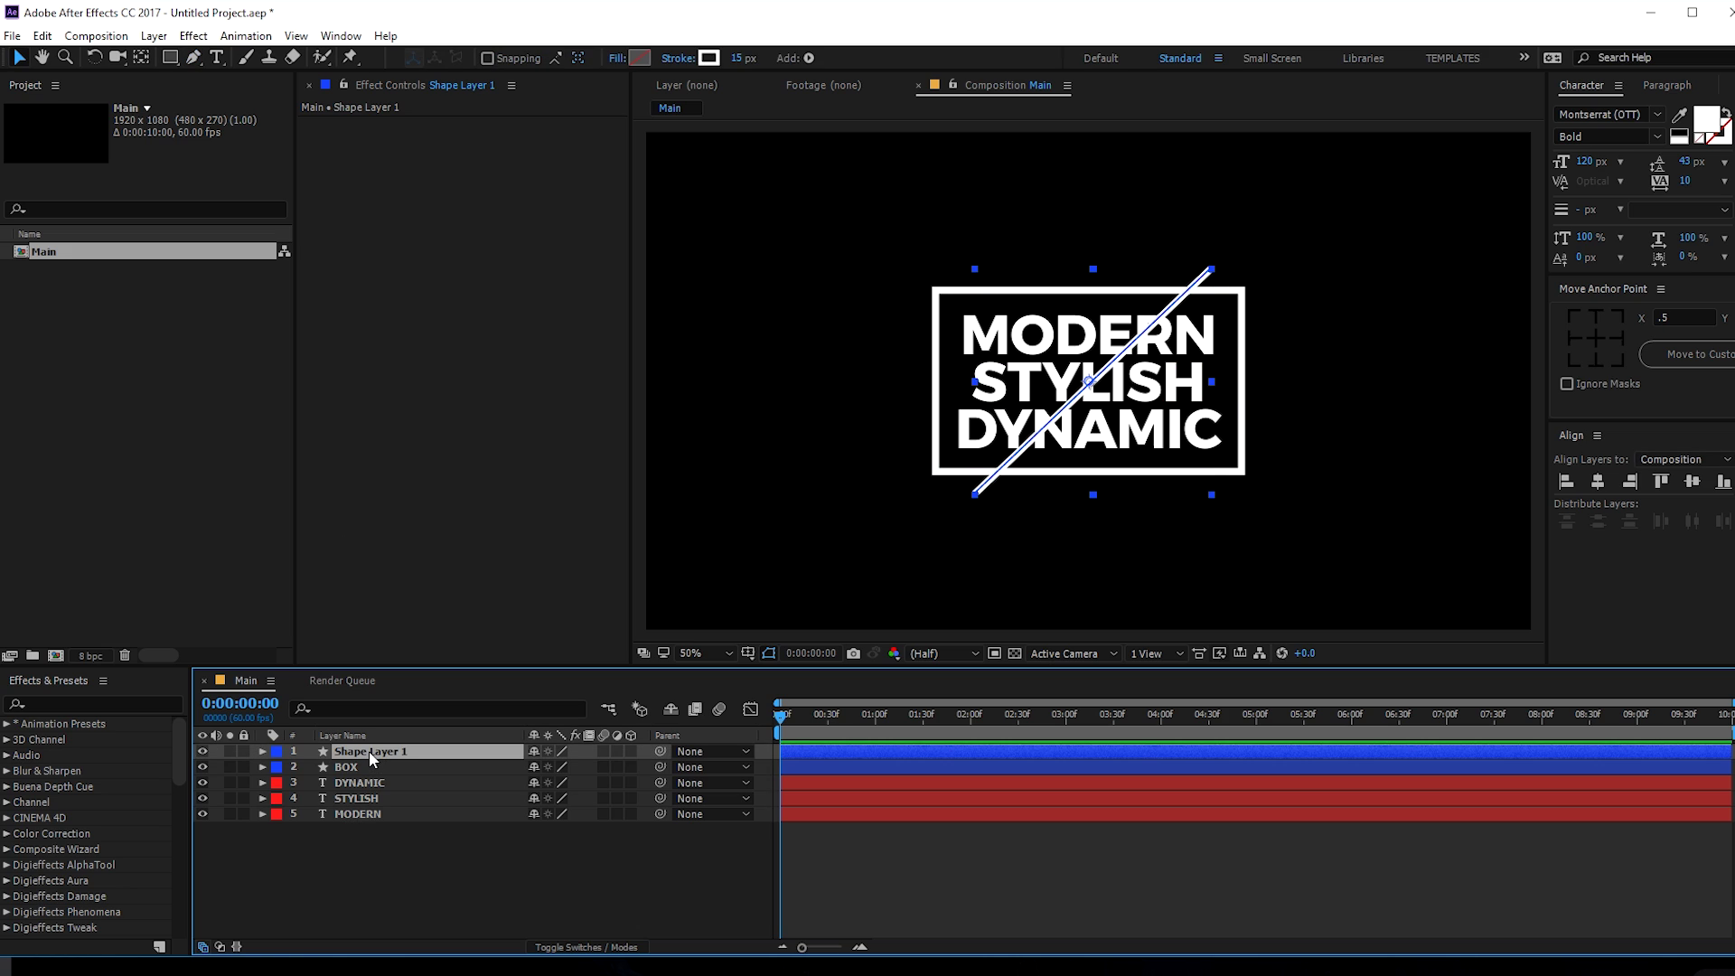
pyautogui.press('Return')
pyautogui.write('Stro')
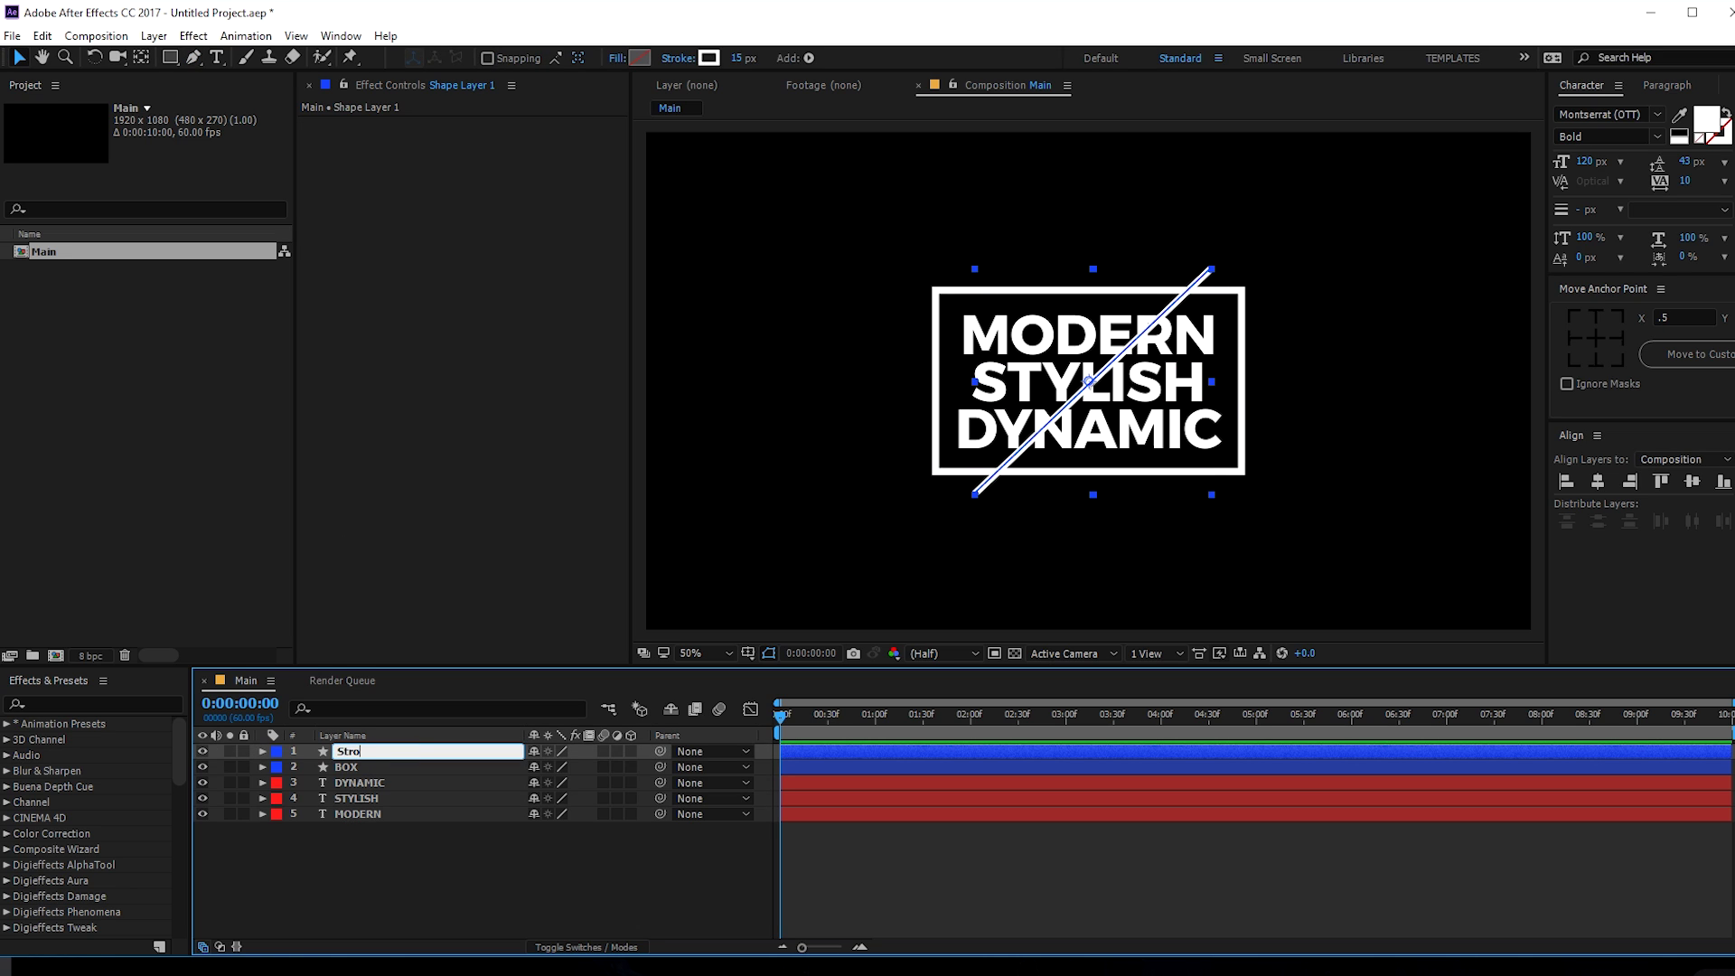
pyautogui.write('ke')
pyautogui.press('Return')
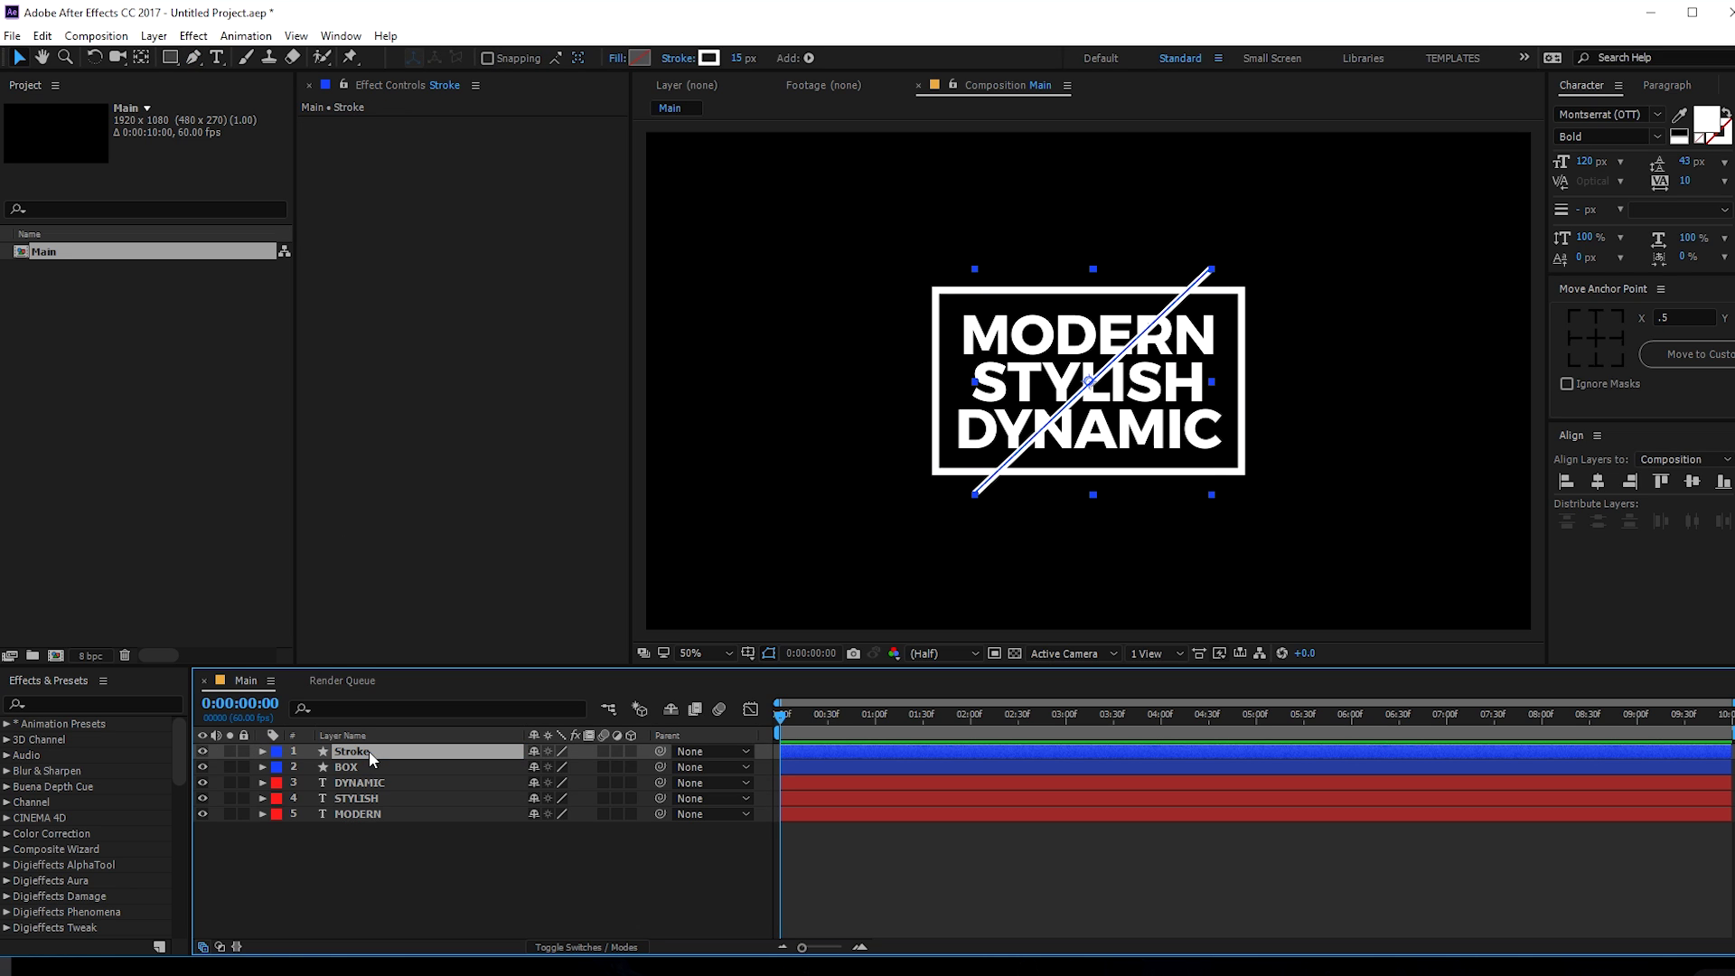
# - Add Trim Paths to the Stroke layer and set its End to 0%
pyautogui.click(262, 751)
pyautogui.click(642, 769)
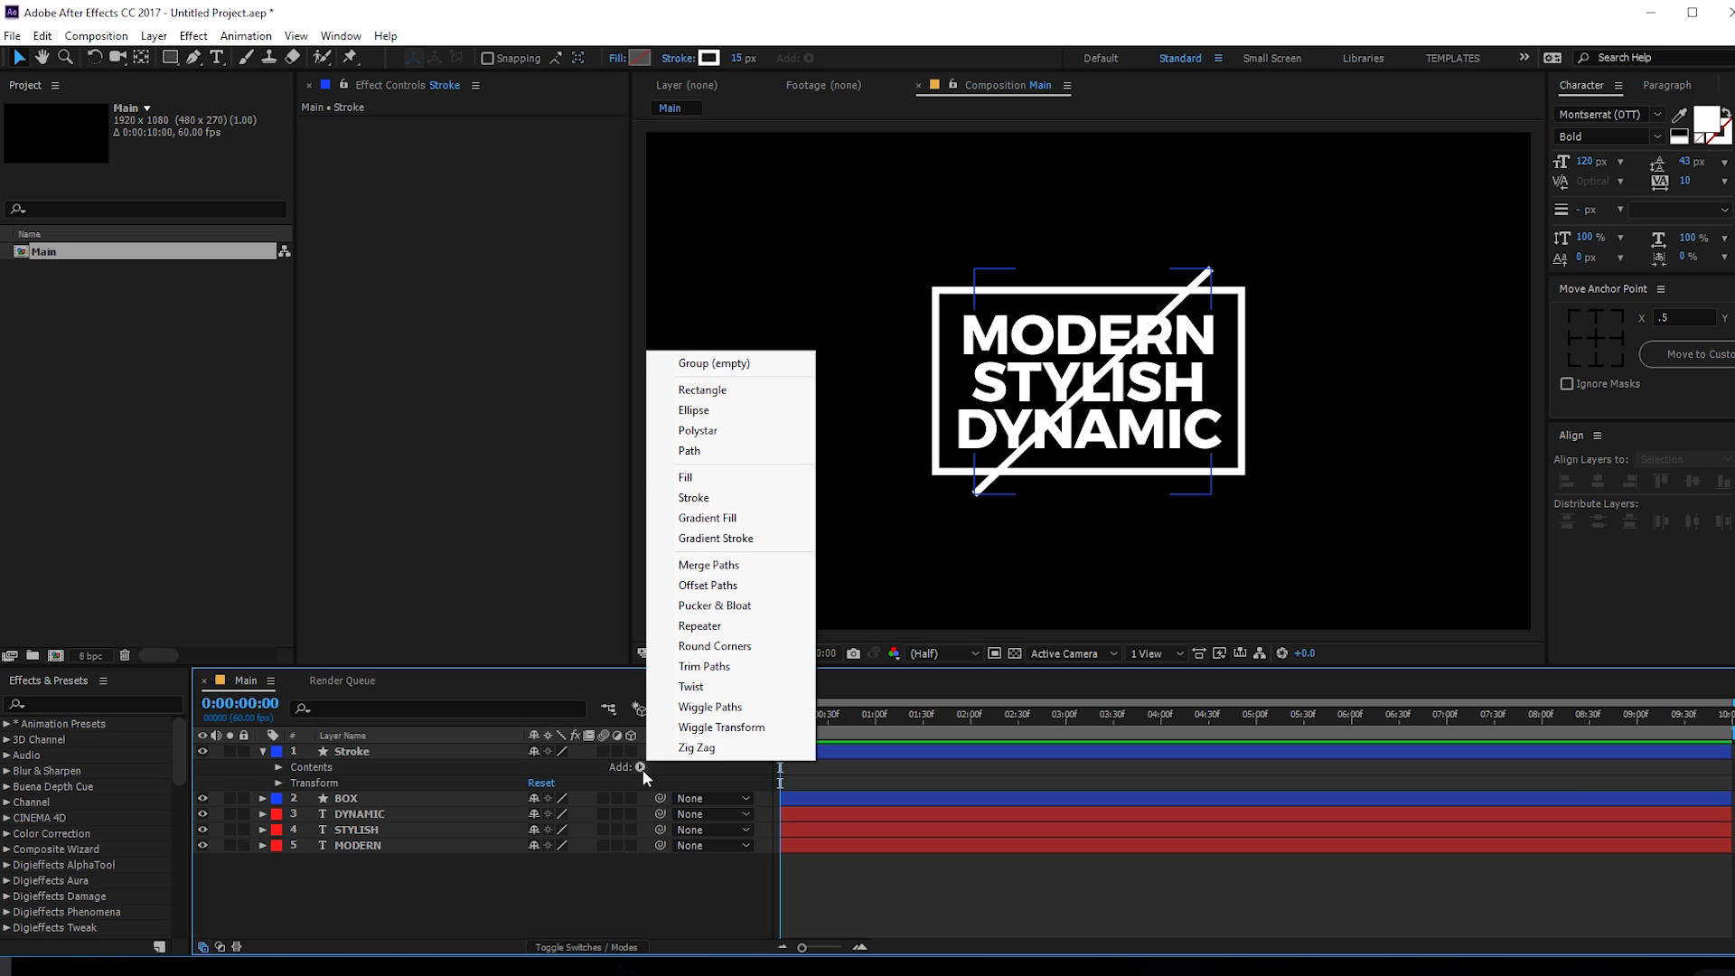
pyautogui.click(703, 666)
pyautogui.click(294, 799)
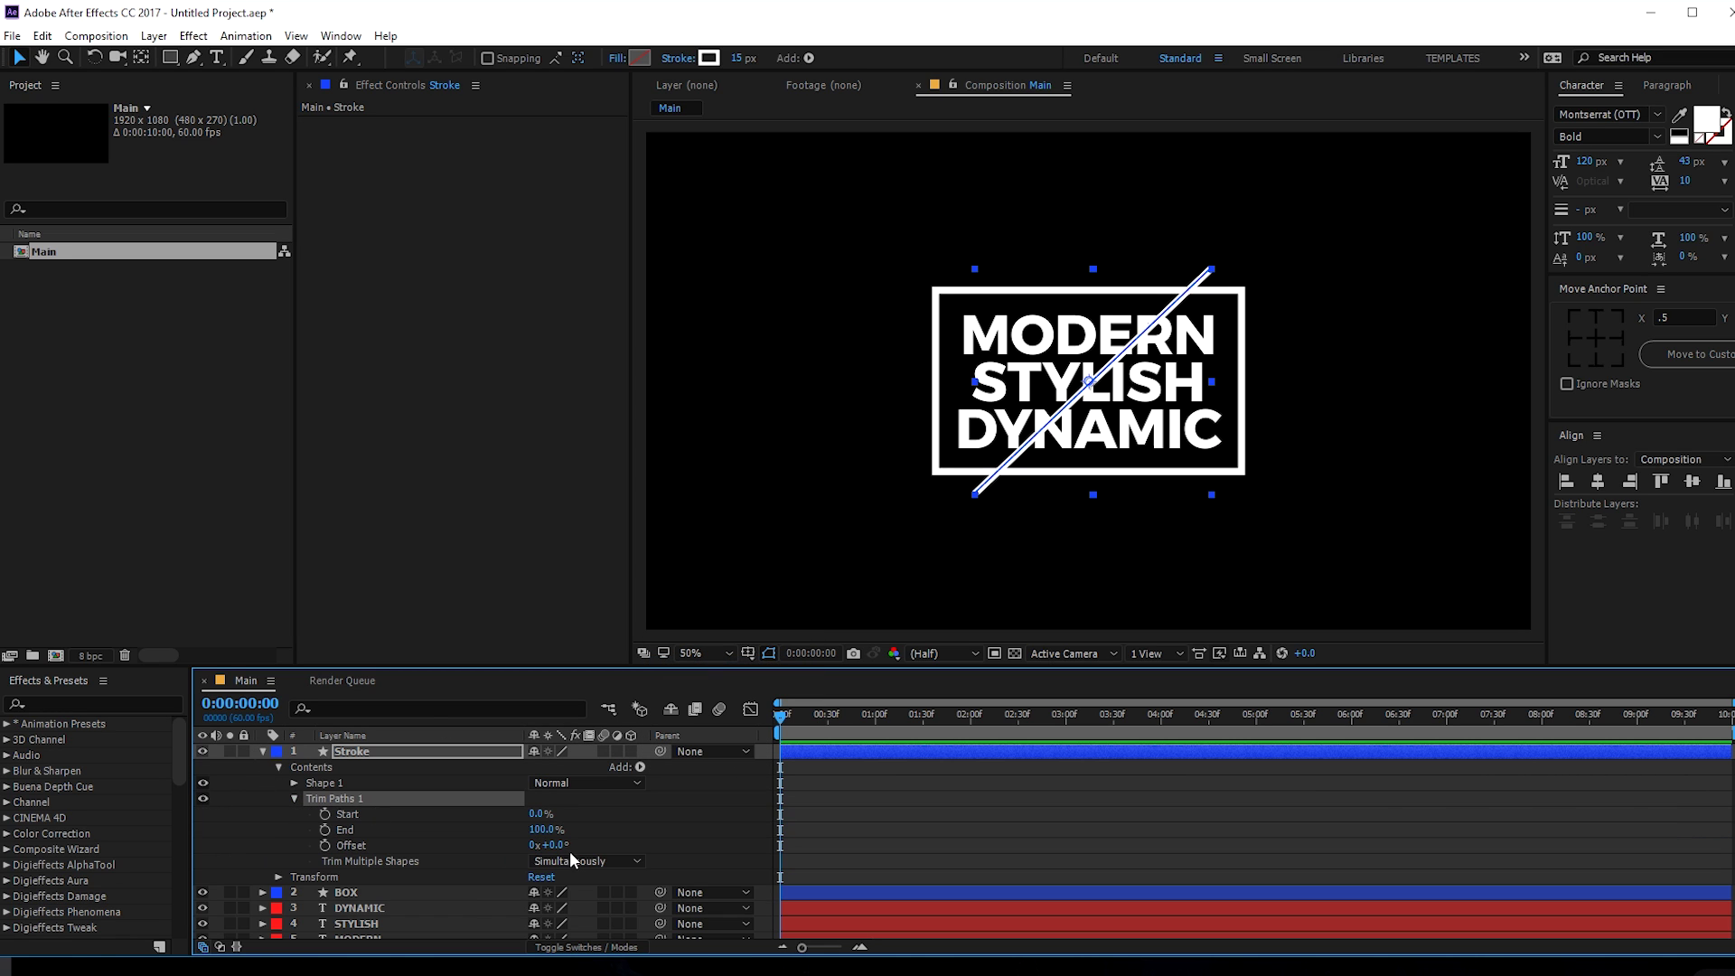
pyautogui.moveTo(538, 814)
pyautogui.mouseDown()
pyautogui.moveTo(615, 809)
pyautogui.moveTo(573, 832)
pyautogui.mouseUp()
pyautogui.moveTo(540, 833); pyautogui.dragTo(403, 832)
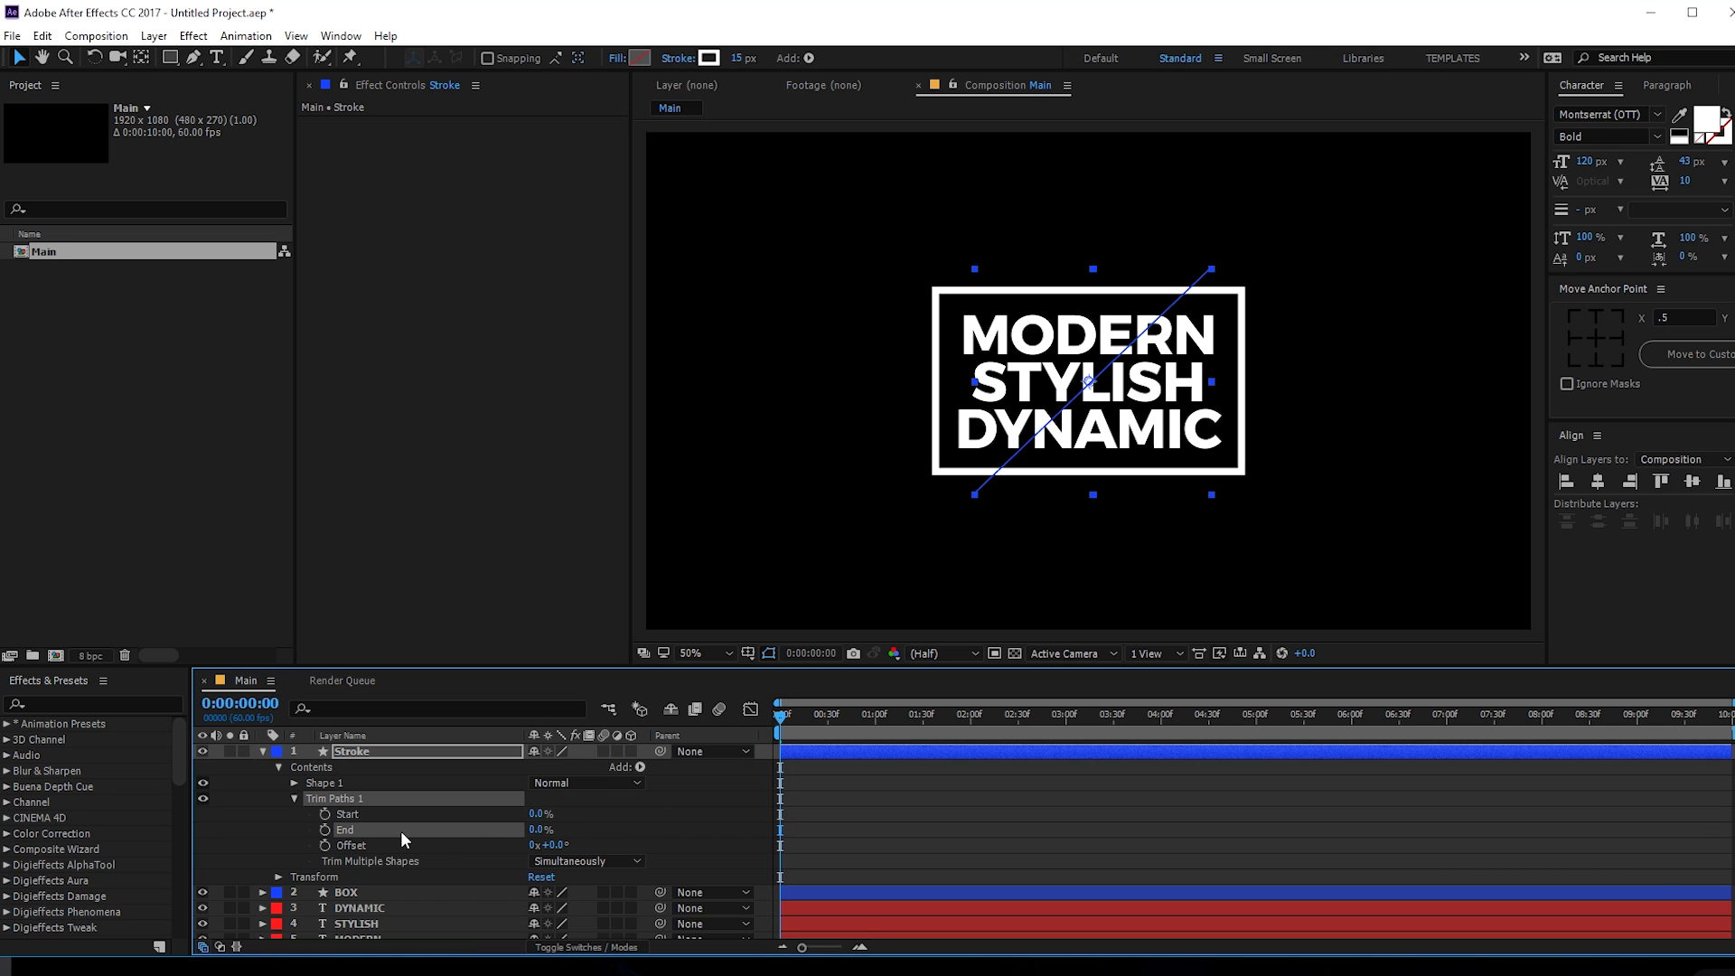
# - Keyframe the Stroke layer's Trim Paths End from 0% at 0:00:01:00 to 100% at 0:00:01:30
pyautogui.press('=')
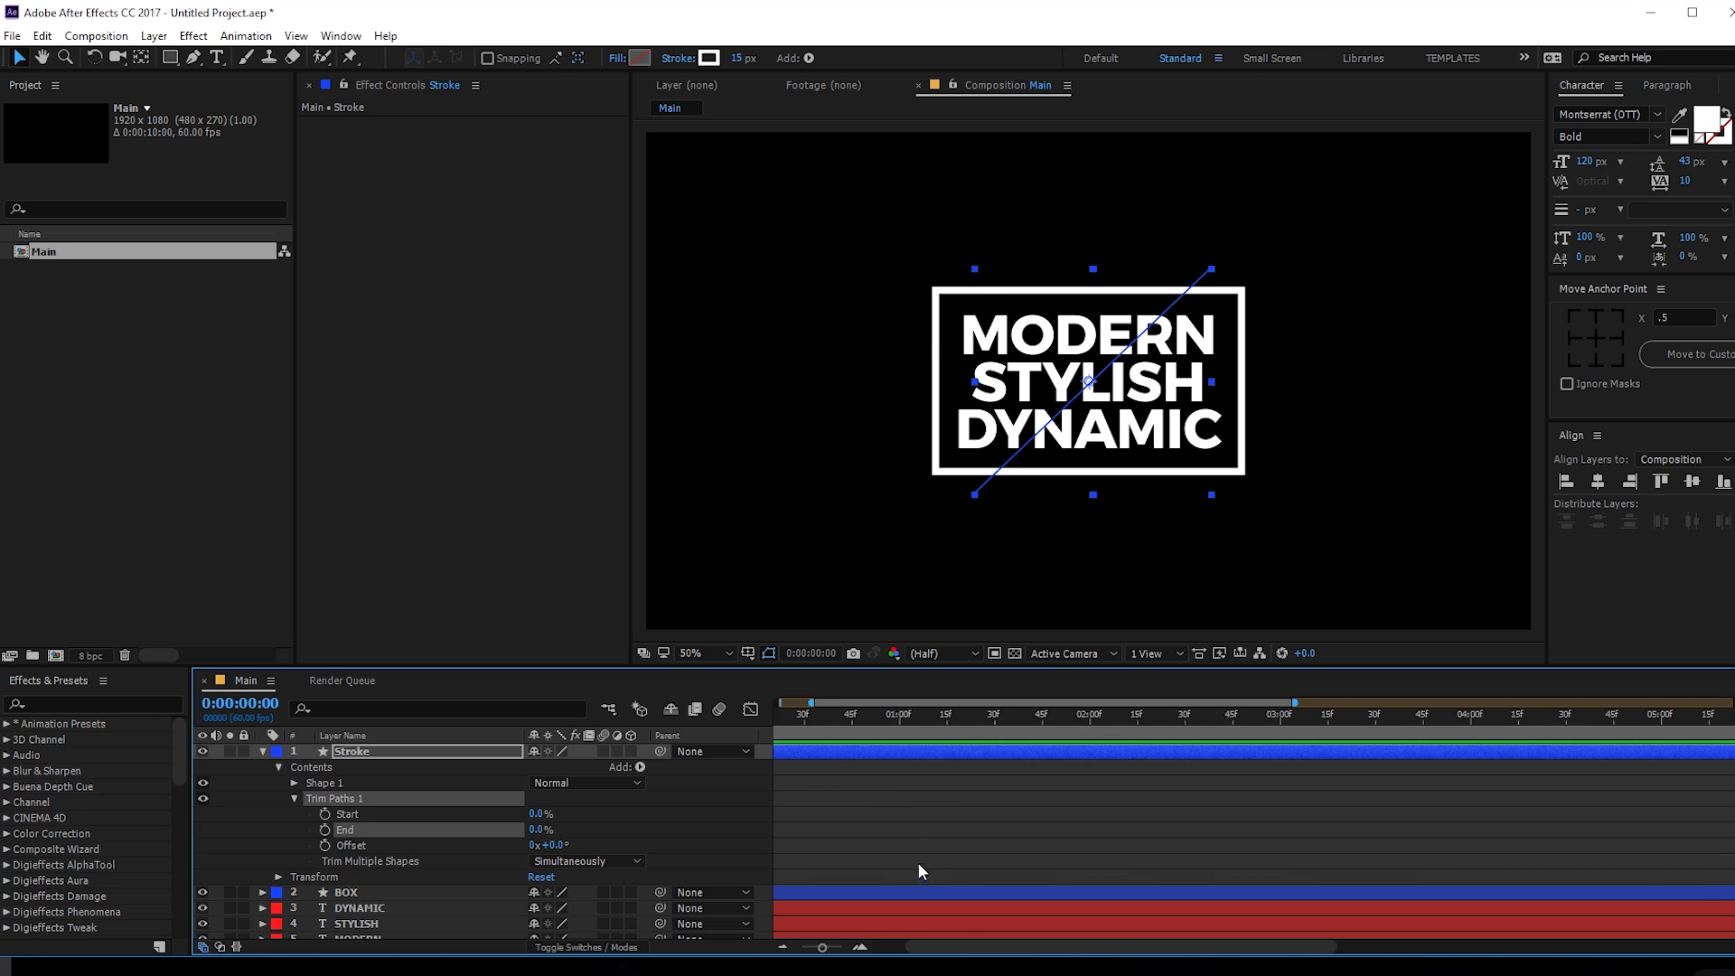
pyautogui.moveTo(951, 710); pyautogui.dragTo(970, 712)
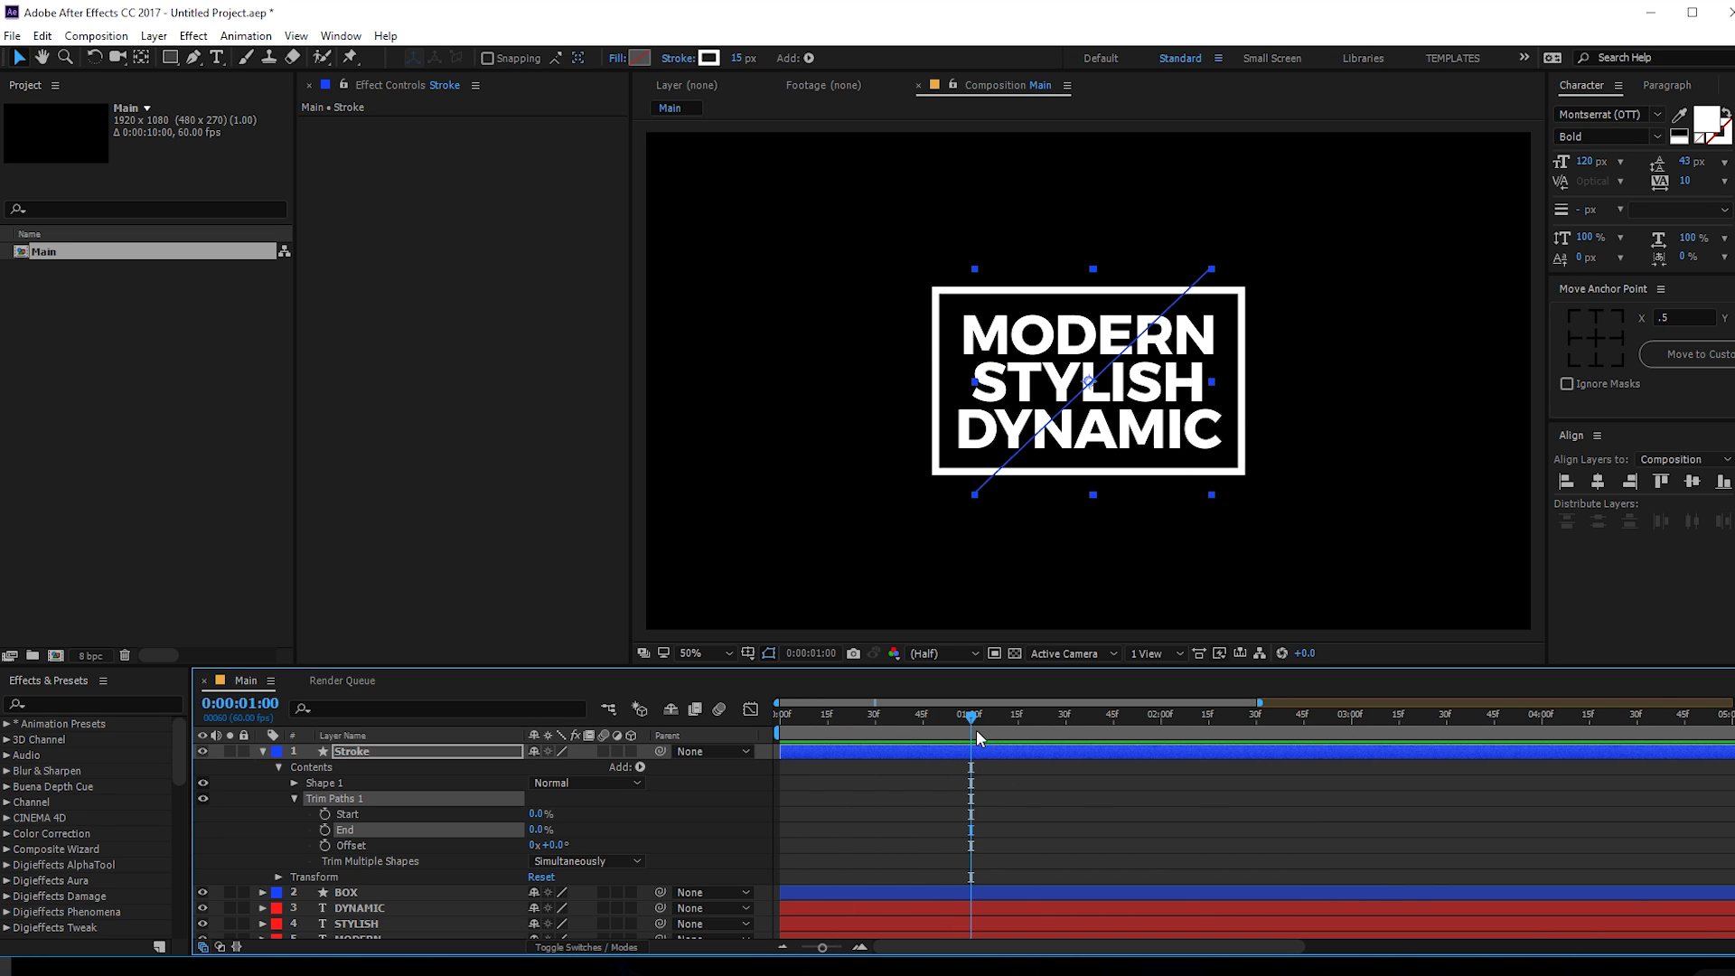
pyautogui.click(325, 830)
pyautogui.moveTo(976, 718); pyautogui.dragTo(1068, 723)
pyautogui.moveTo(539, 830); pyautogui.dragTo(757, 829)
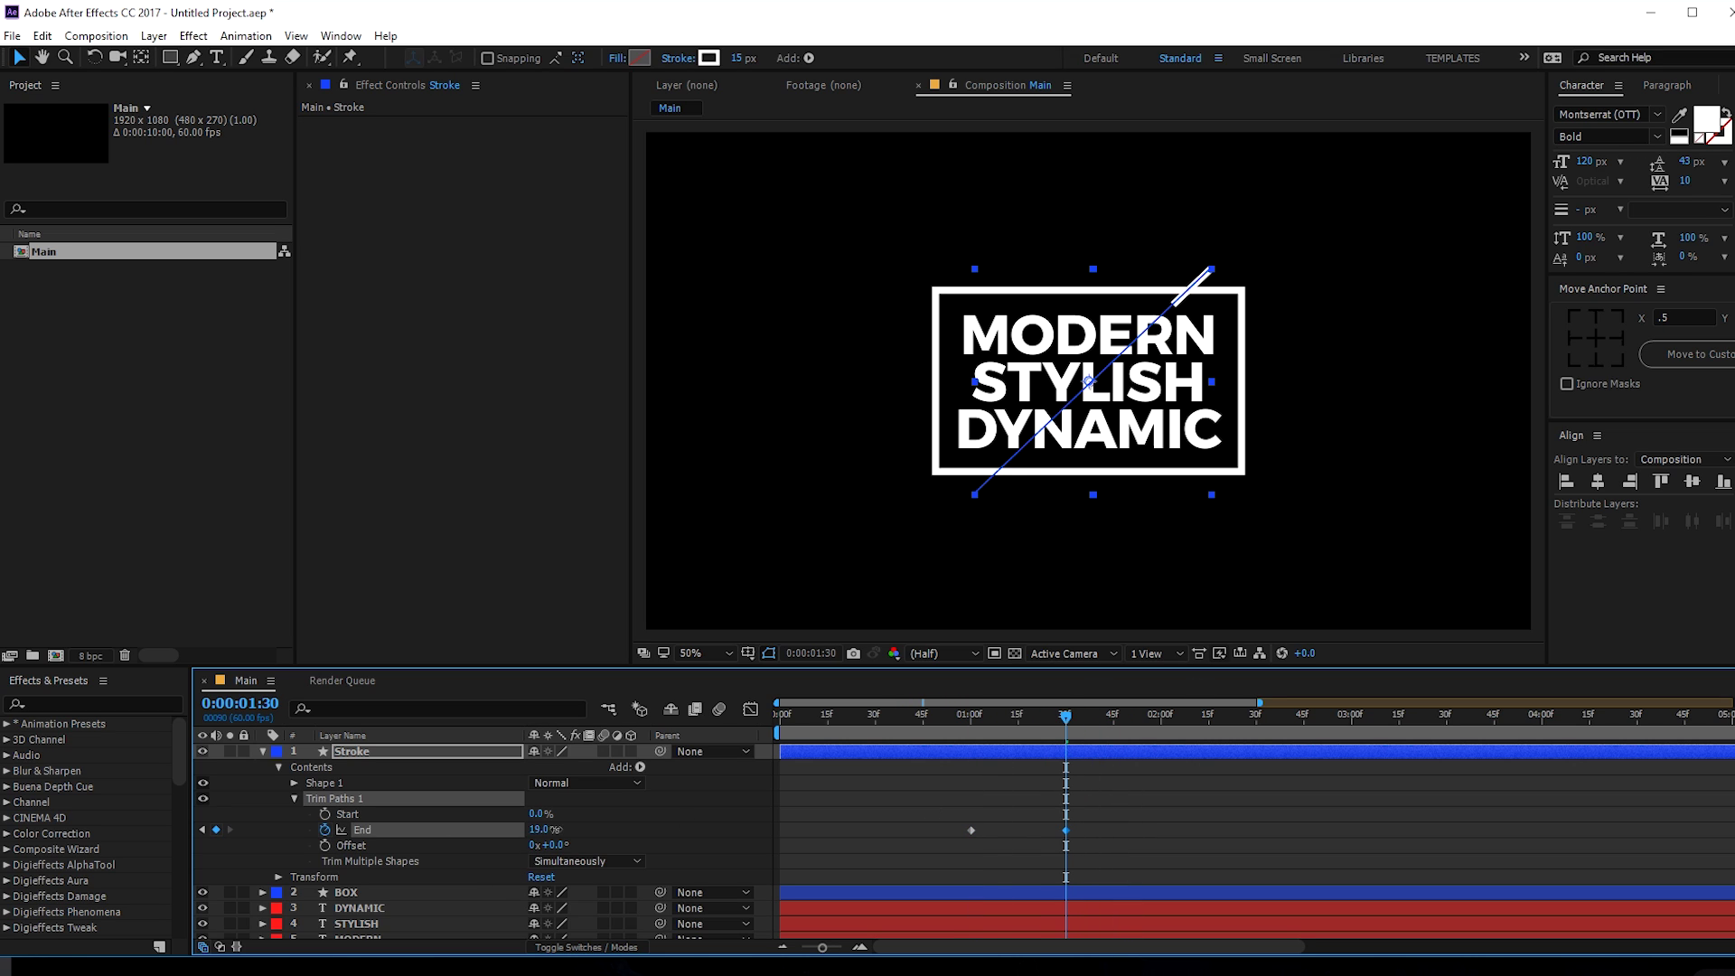
# - Keyframe the Trim Paths Start from 0% at 0:00:01:30 to 100% at 0:00:02:00, and preview the line animation
pyautogui.click(325, 815)
pyautogui.moveTo(1077, 717); pyautogui.dragTo(1161, 723)
pyautogui.moveTo(558, 815); pyautogui.dragTo(661, 817)
pyautogui.press('space')
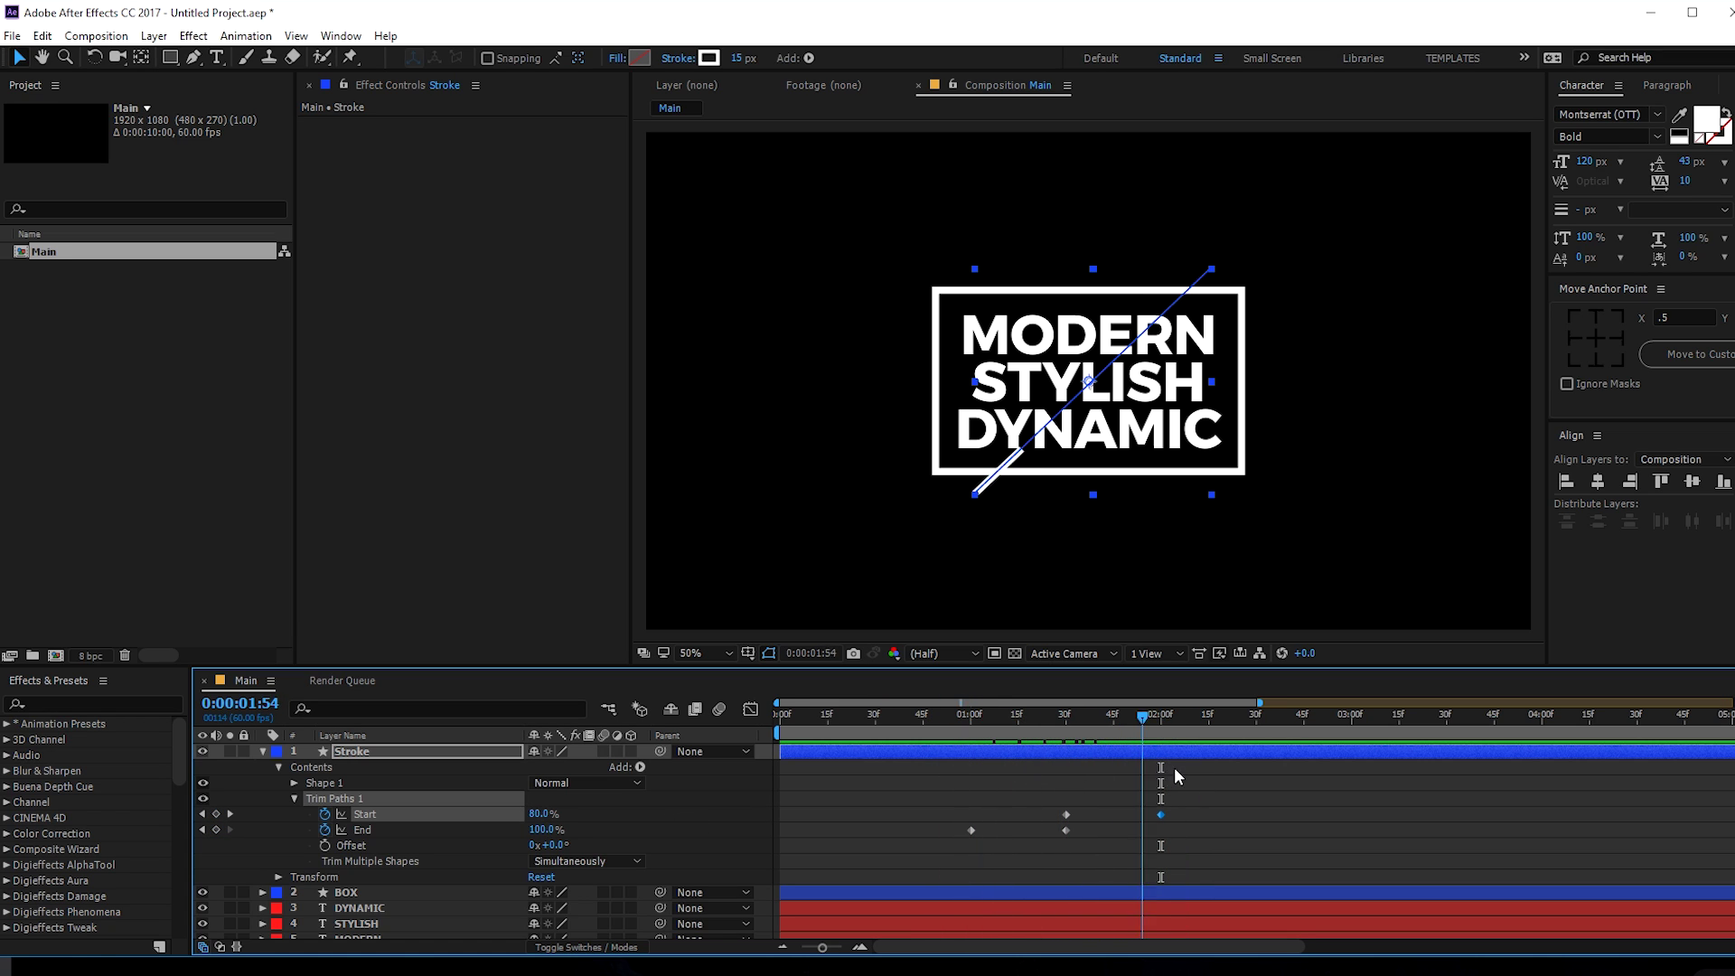
pyautogui.press('space')
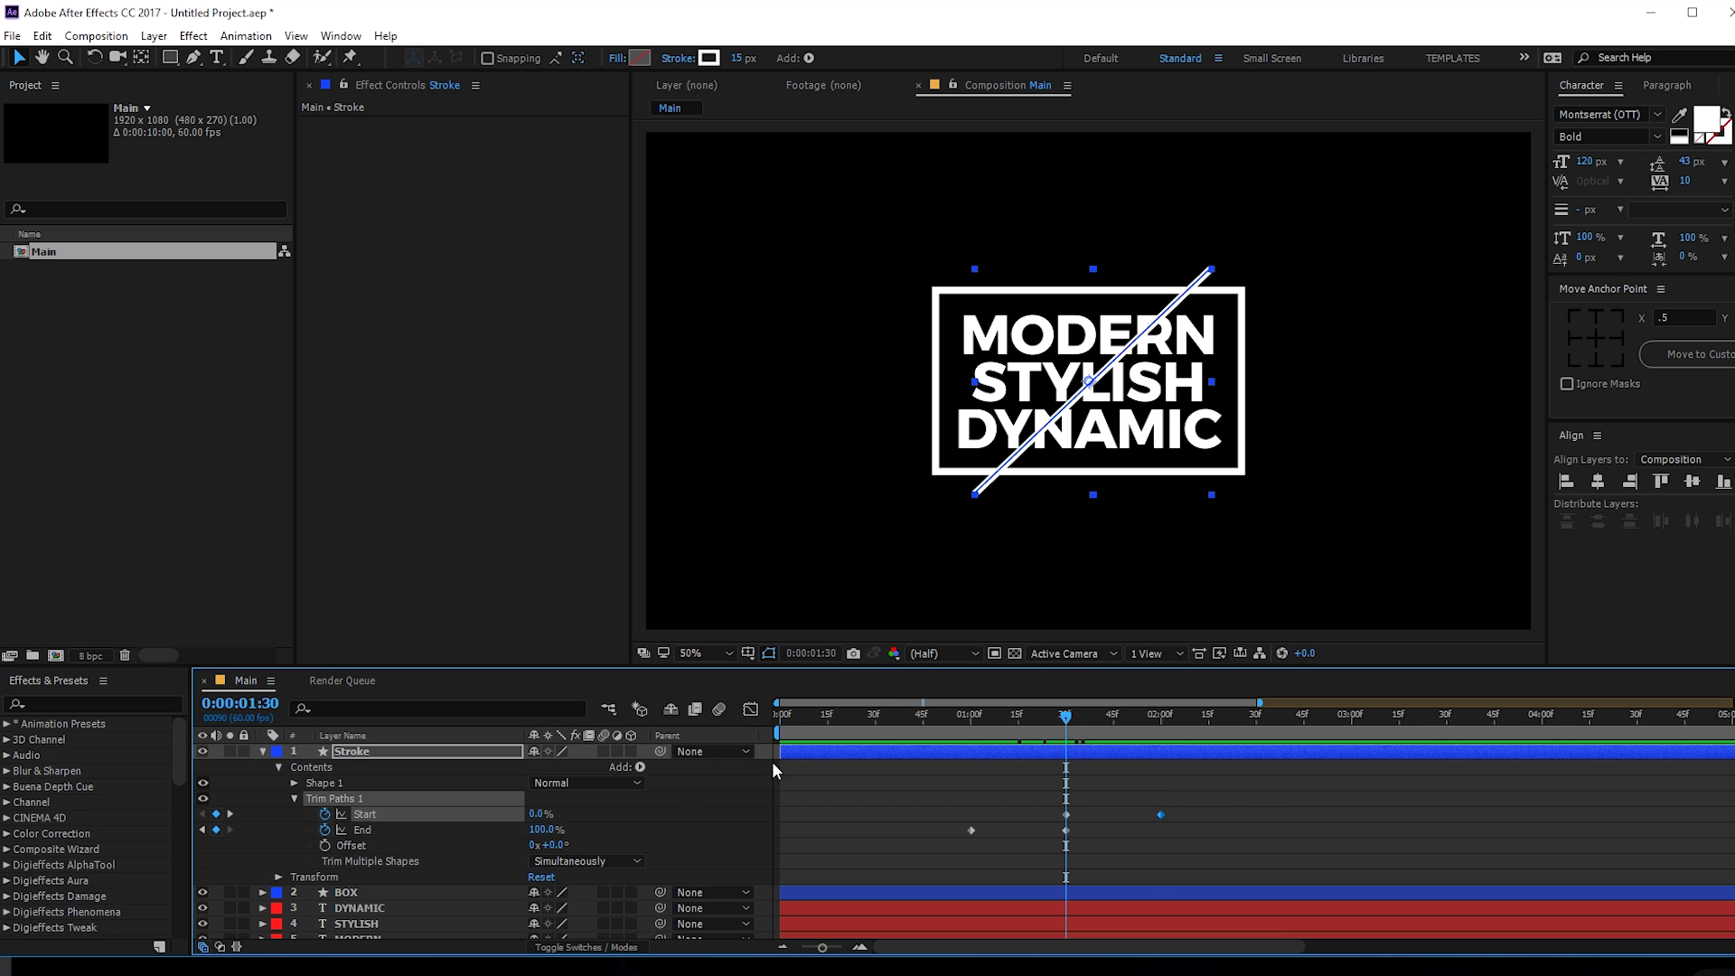
# - With no layer selected, set the Pen tool's stroke width to 0 px and its fill color to light gray
pyautogui.click(261, 751)
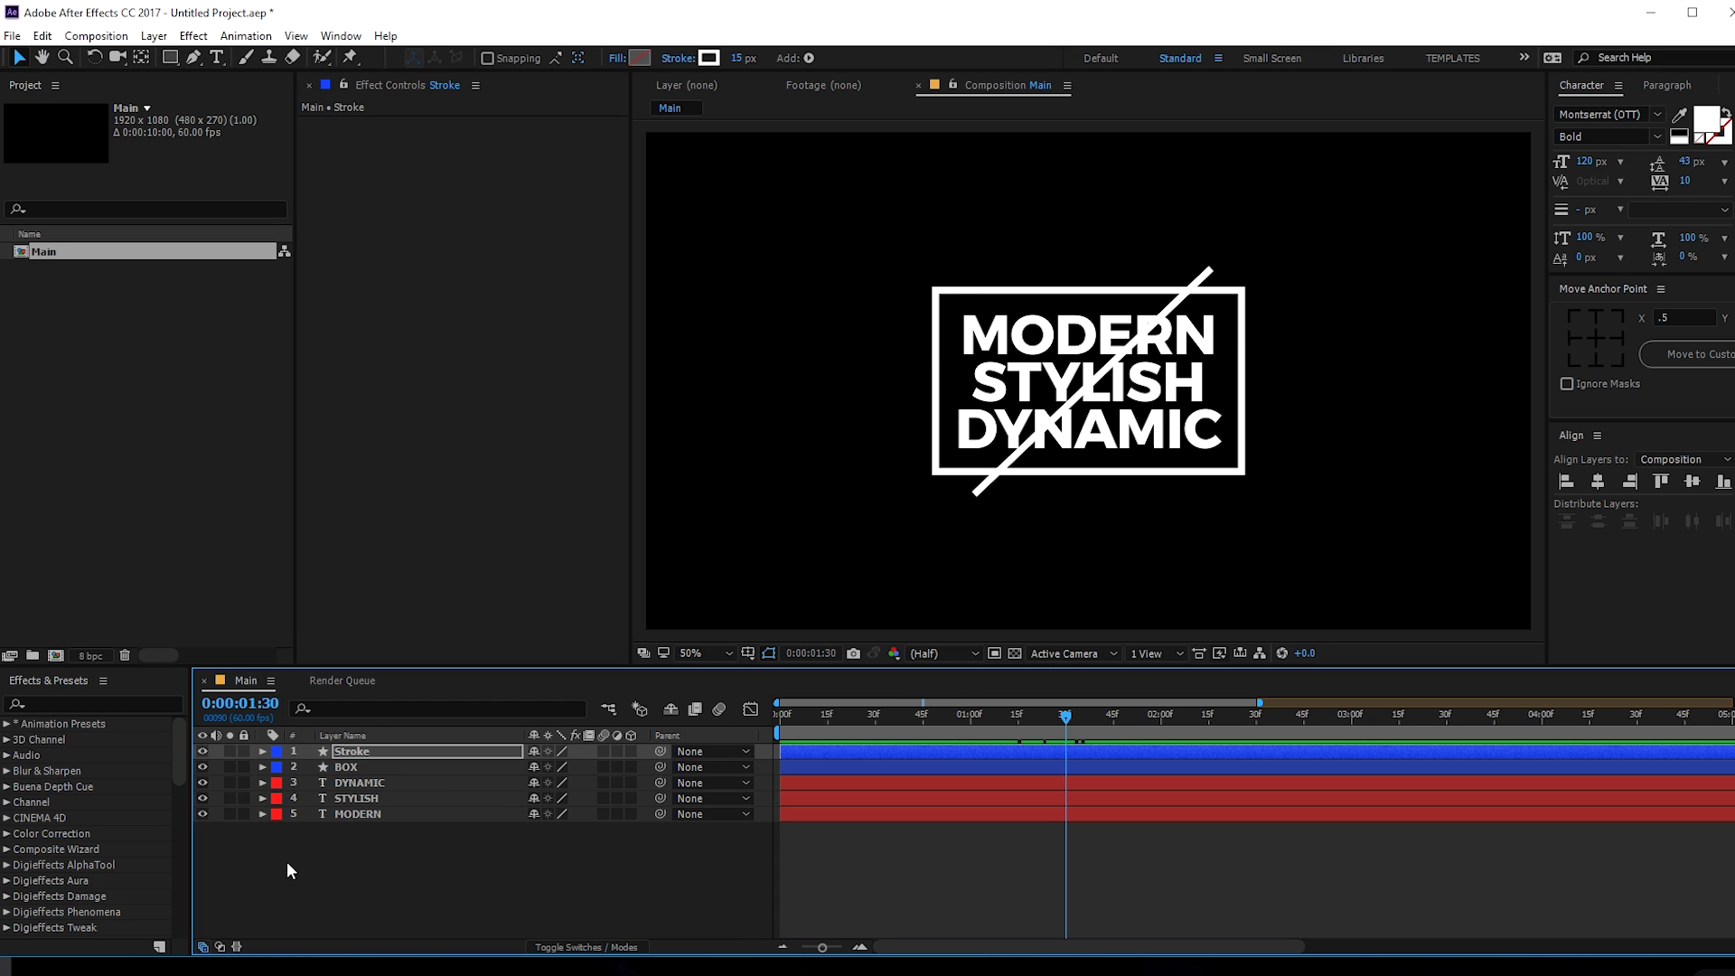
pyautogui.click(285, 860)
pyautogui.click(343, 862)
pyautogui.click(192, 58)
pyautogui.moveTo(587, 65); pyautogui.dragTo(472, 63)
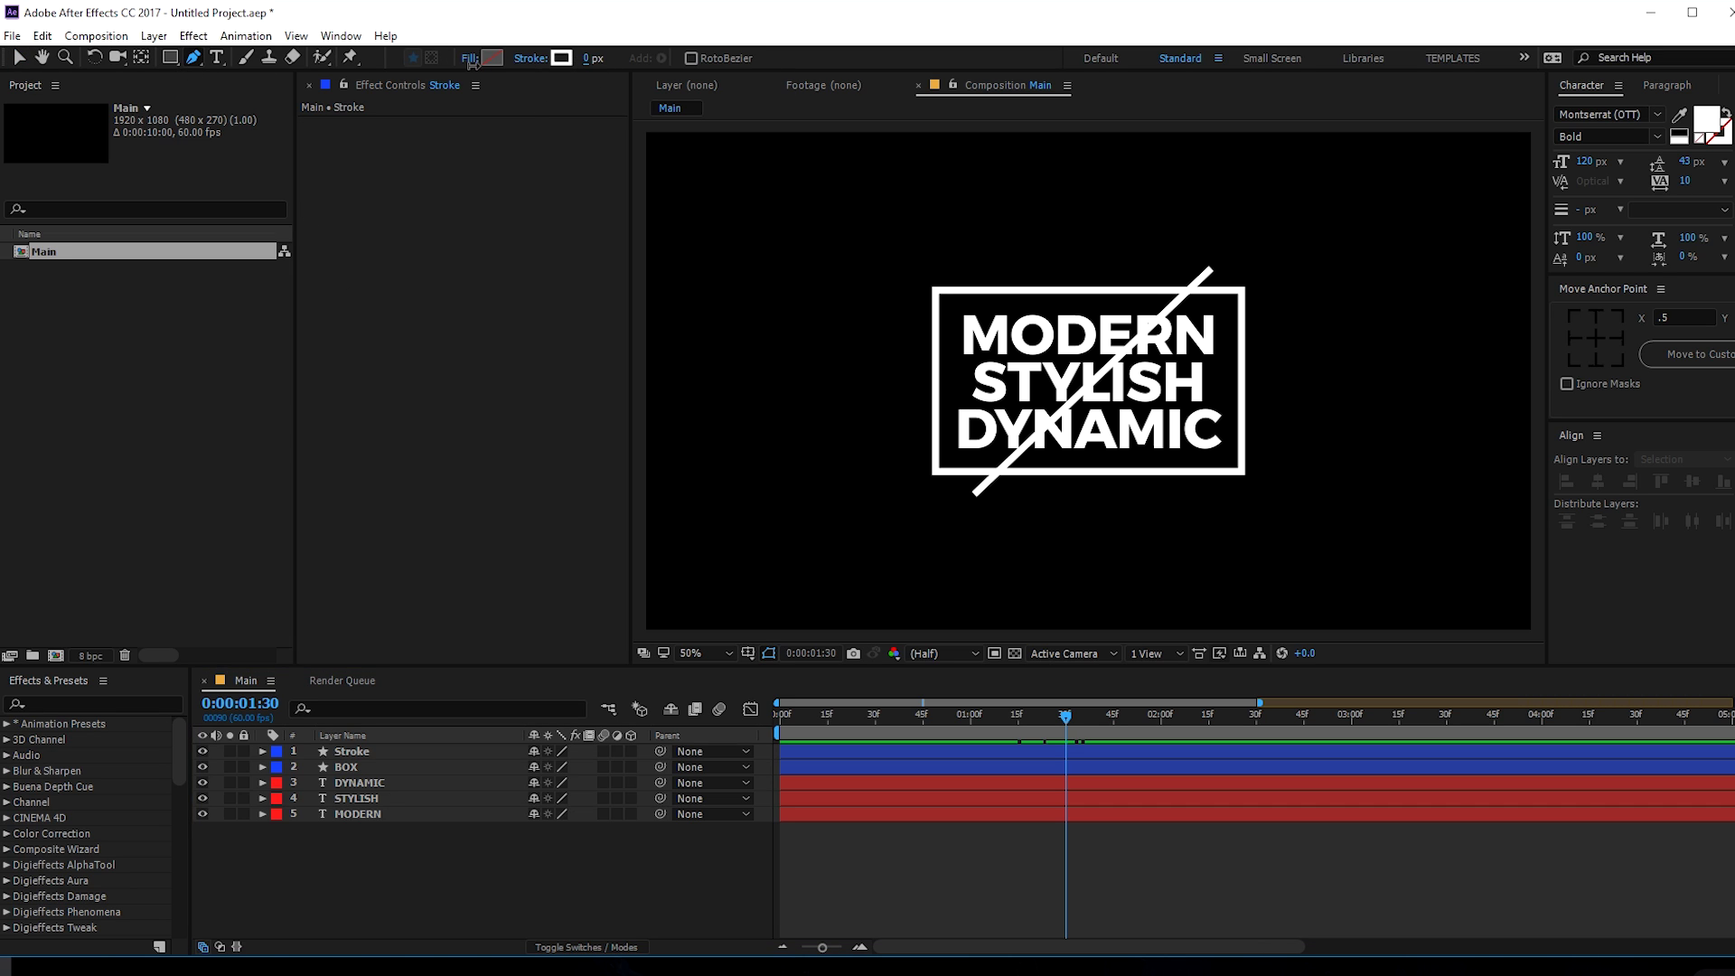
pyautogui.click(486, 56)
pyautogui.moveTo(1041, 636); pyautogui.dragTo(965, 688)
pyautogui.click(1415, 605)
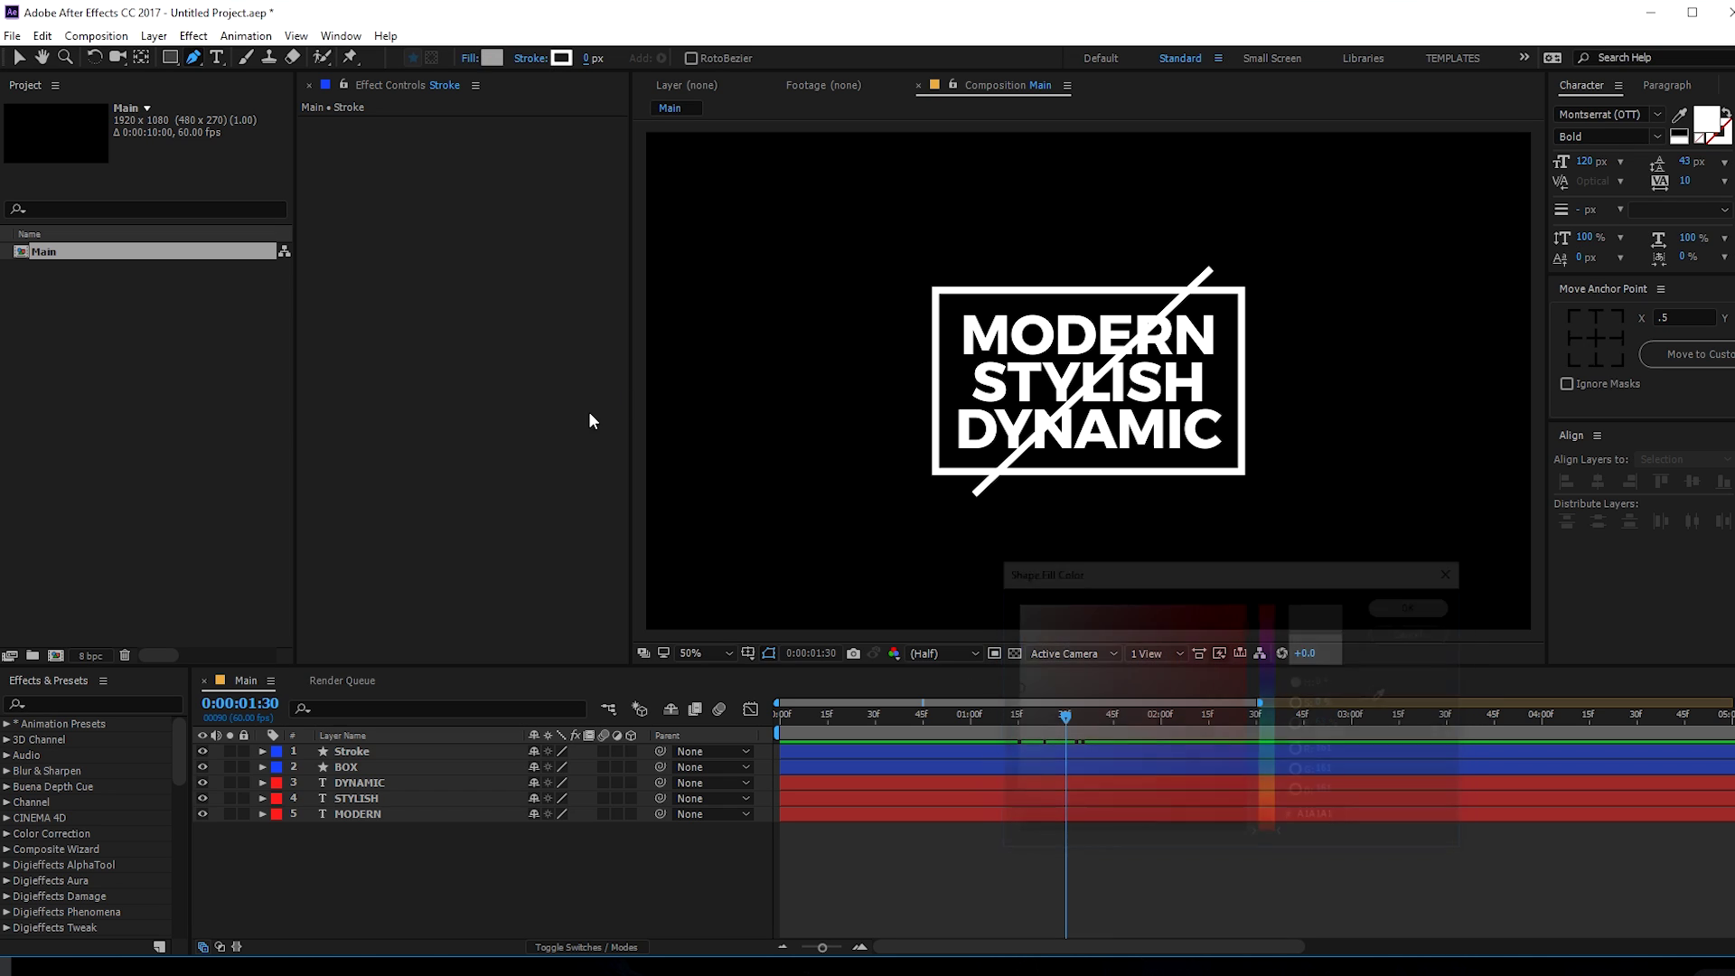
# - Draw a closed four-point gray shape along the diagonal line, covering the part of the title and box to its right
pyautogui.scroll(1, 1193, 371)
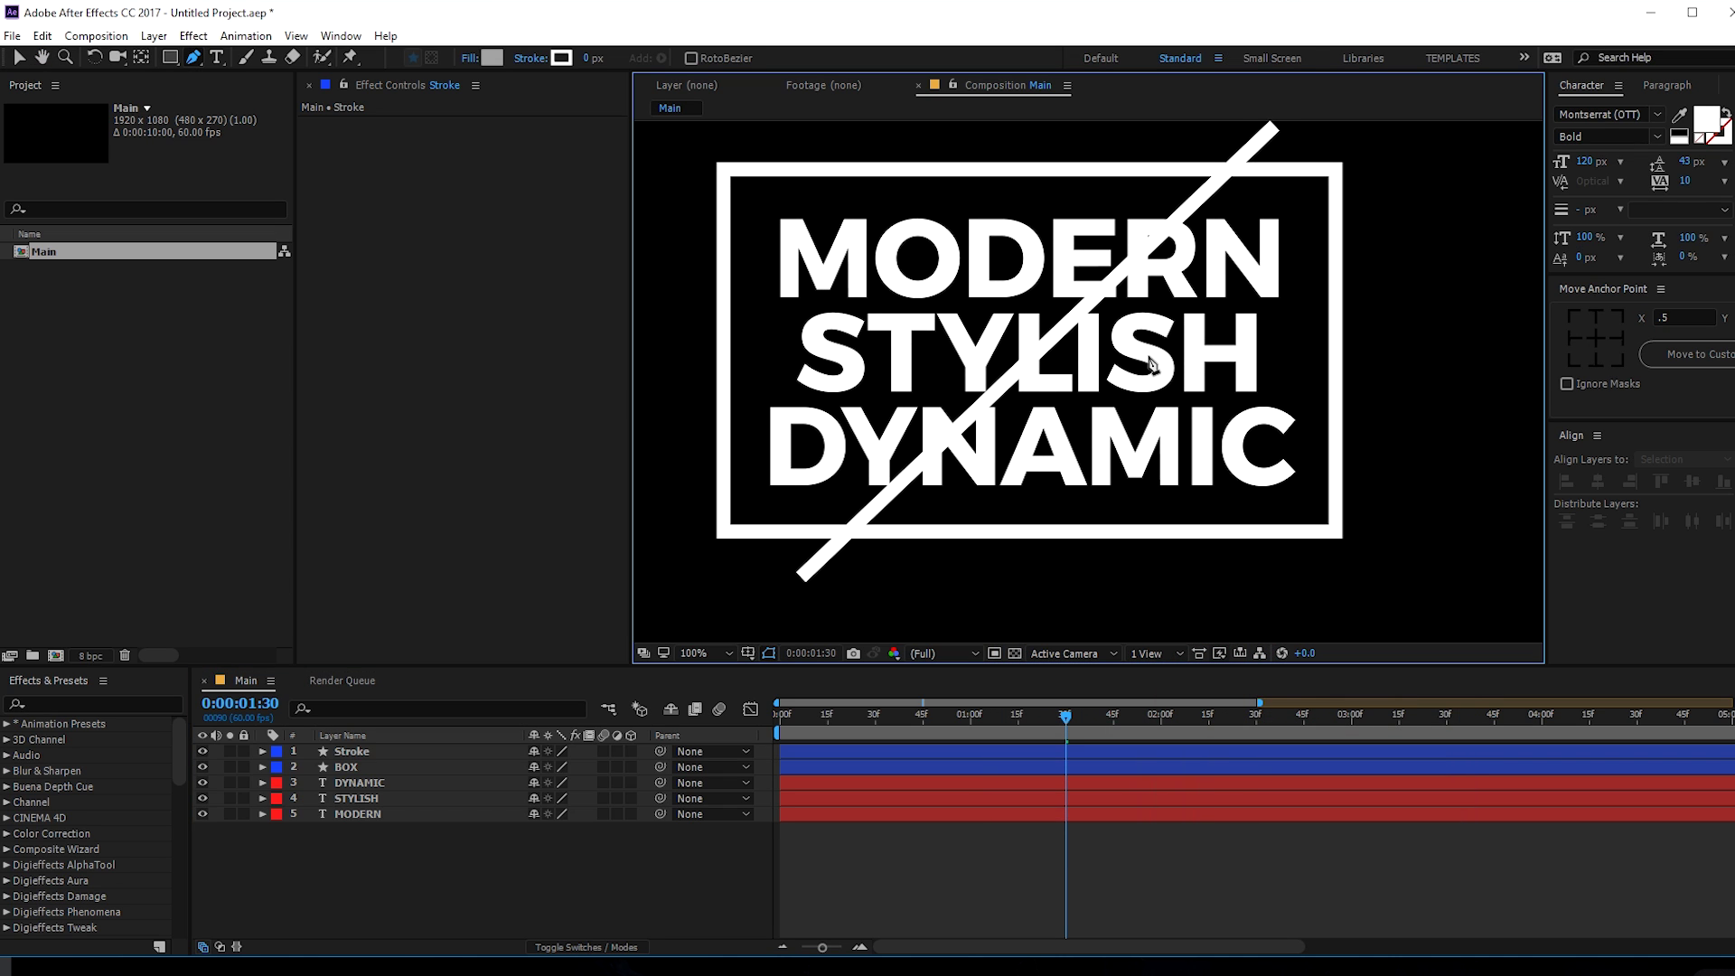
pyautogui.click(804, 573)
pyautogui.moveTo(1231, 170); pyautogui.dragTo(1479, 169)
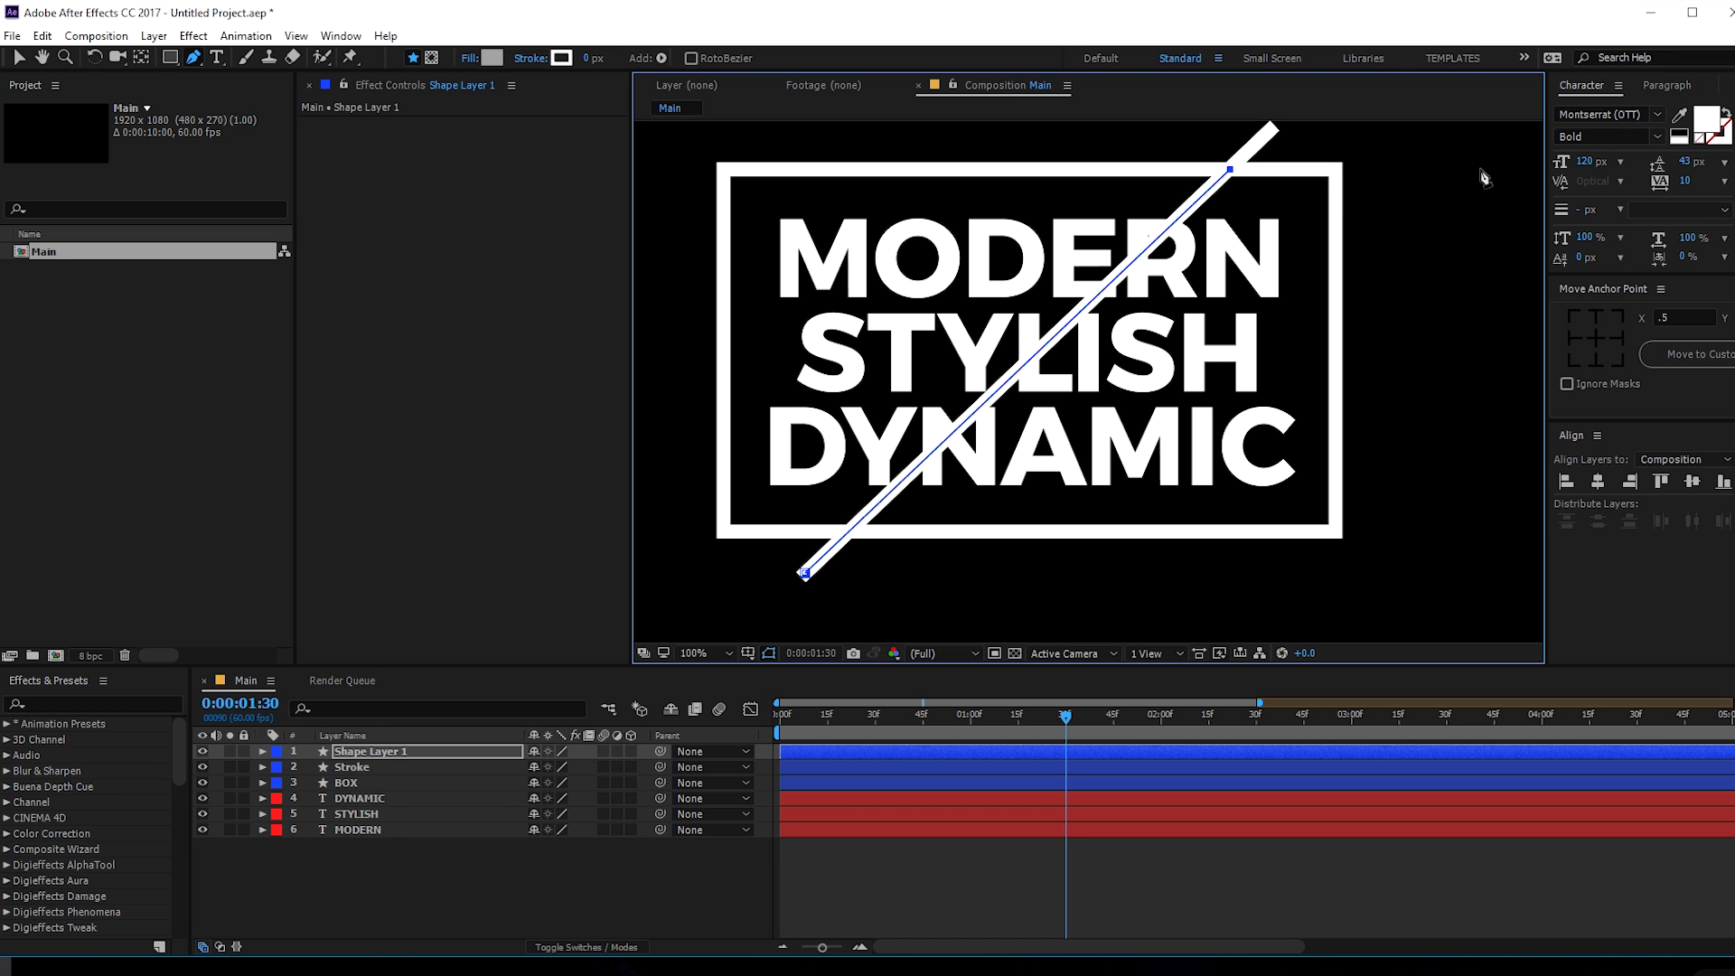
pyautogui.click(1421, 574)
pyautogui.click(804, 573)
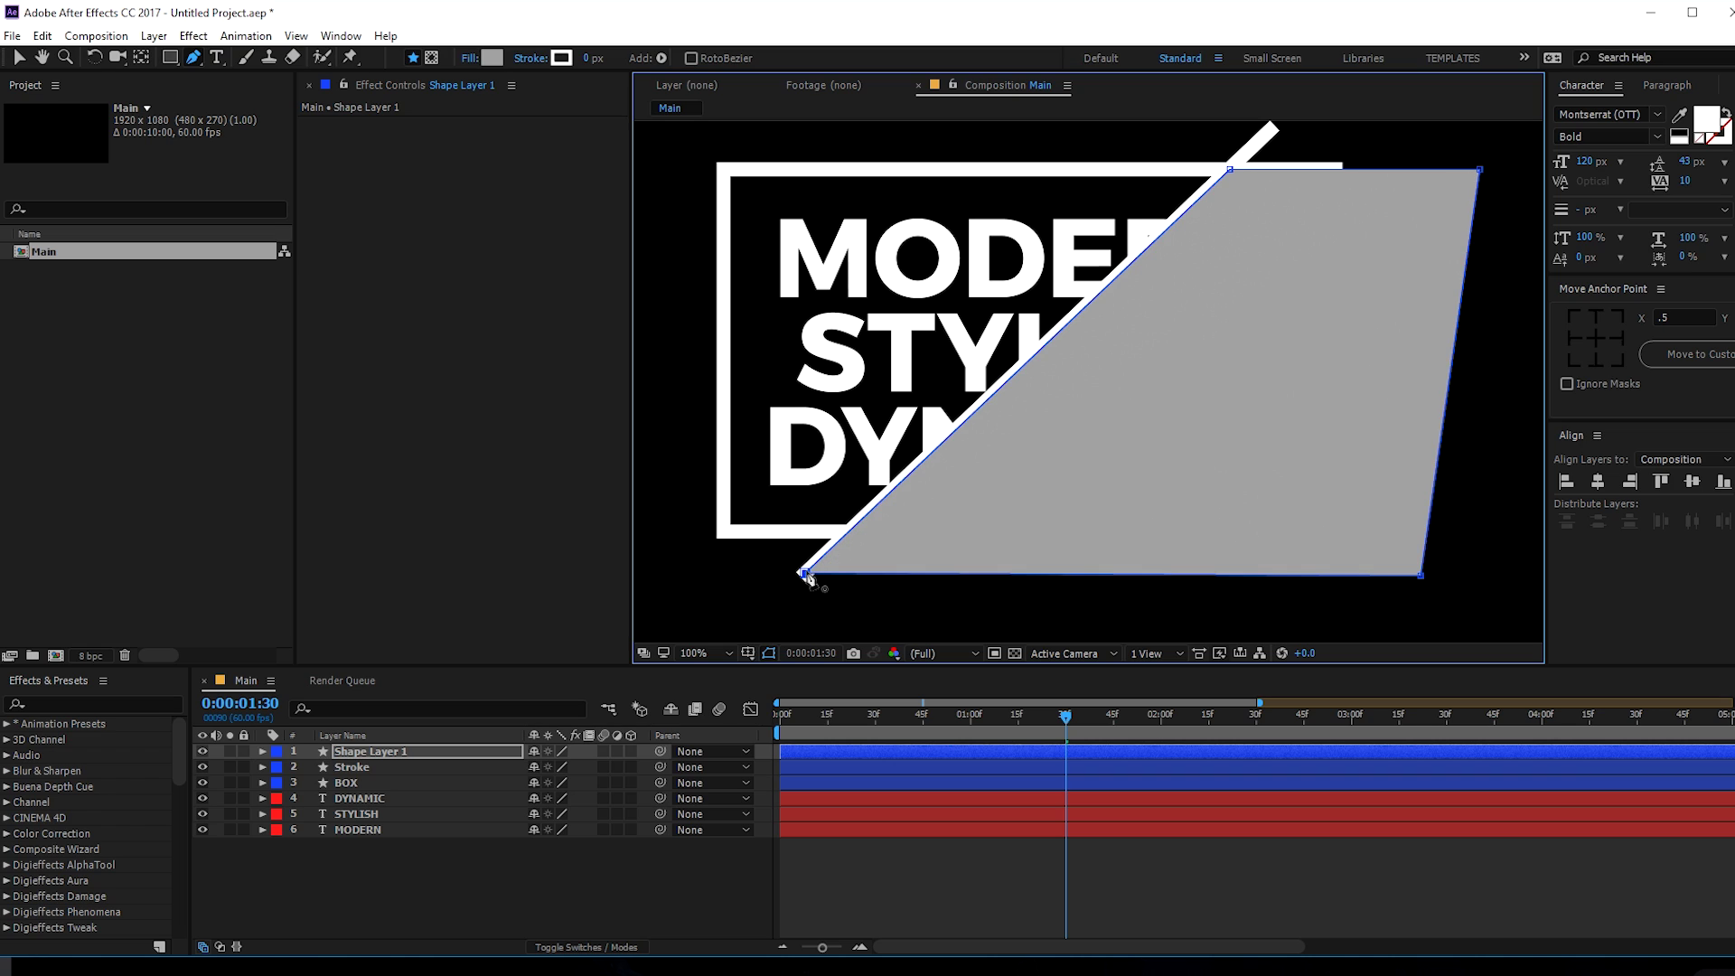
# - Move the gray shape's lower-right point outward so its right edge is vertical, and rename its layer M_01
pyautogui.press('v')
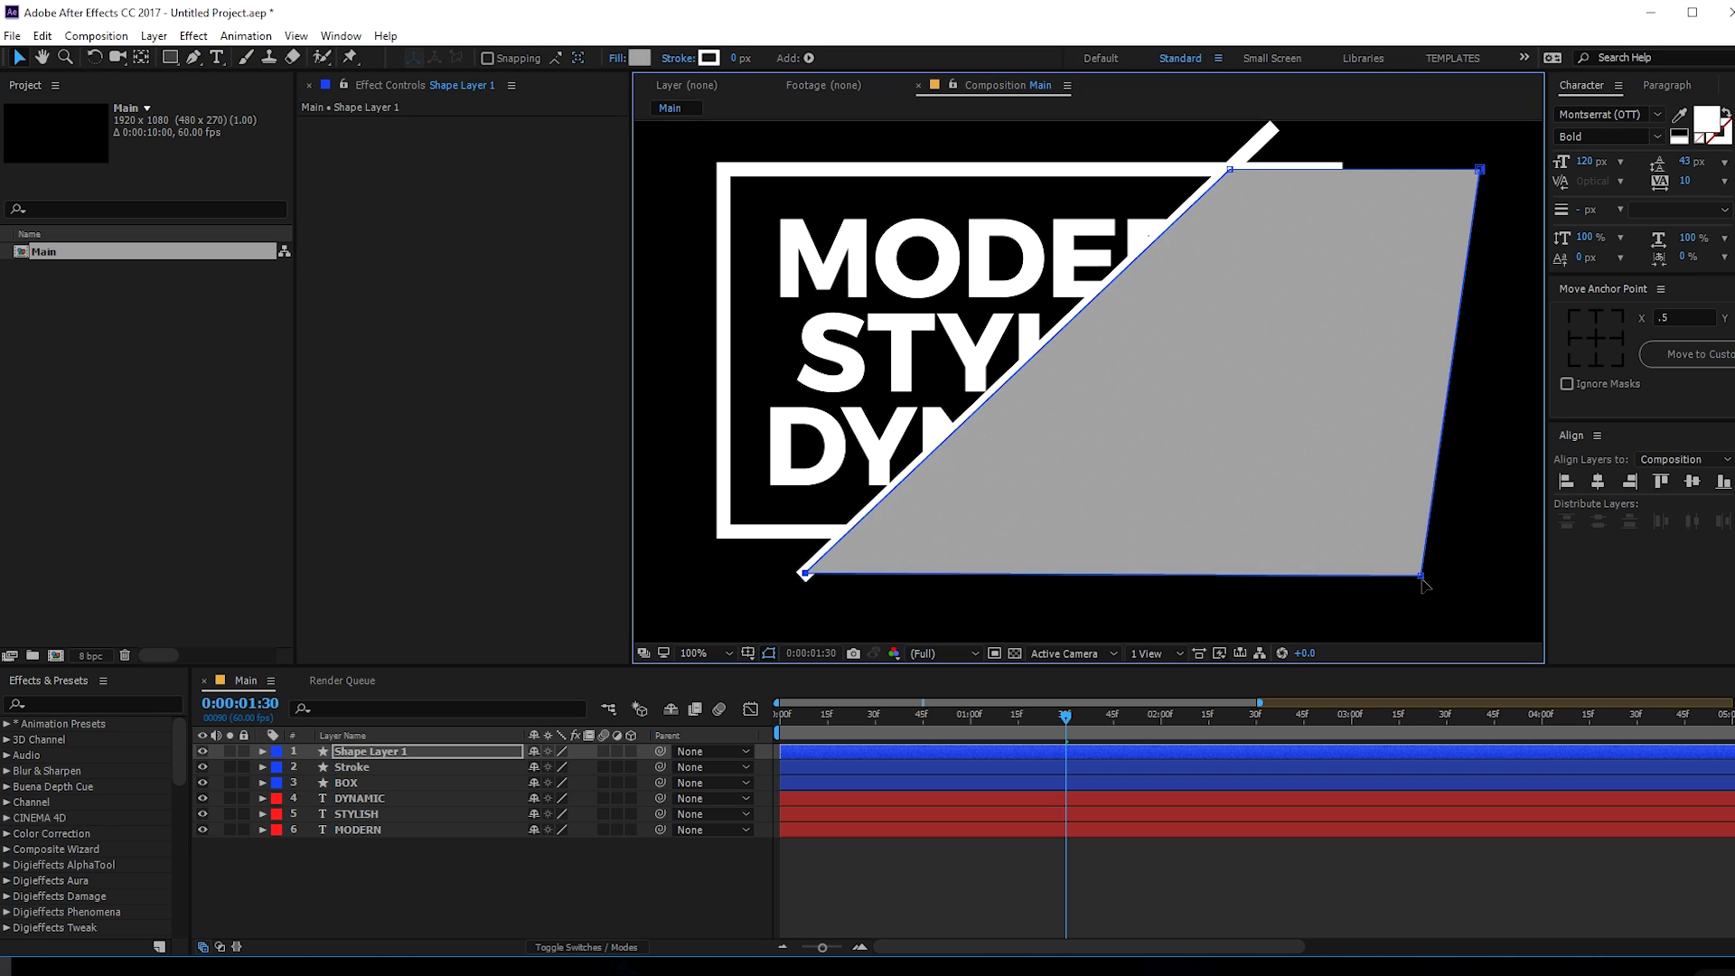
pyautogui.moveTo(1423, 575); pyautogui.dragTo(1483, 570)
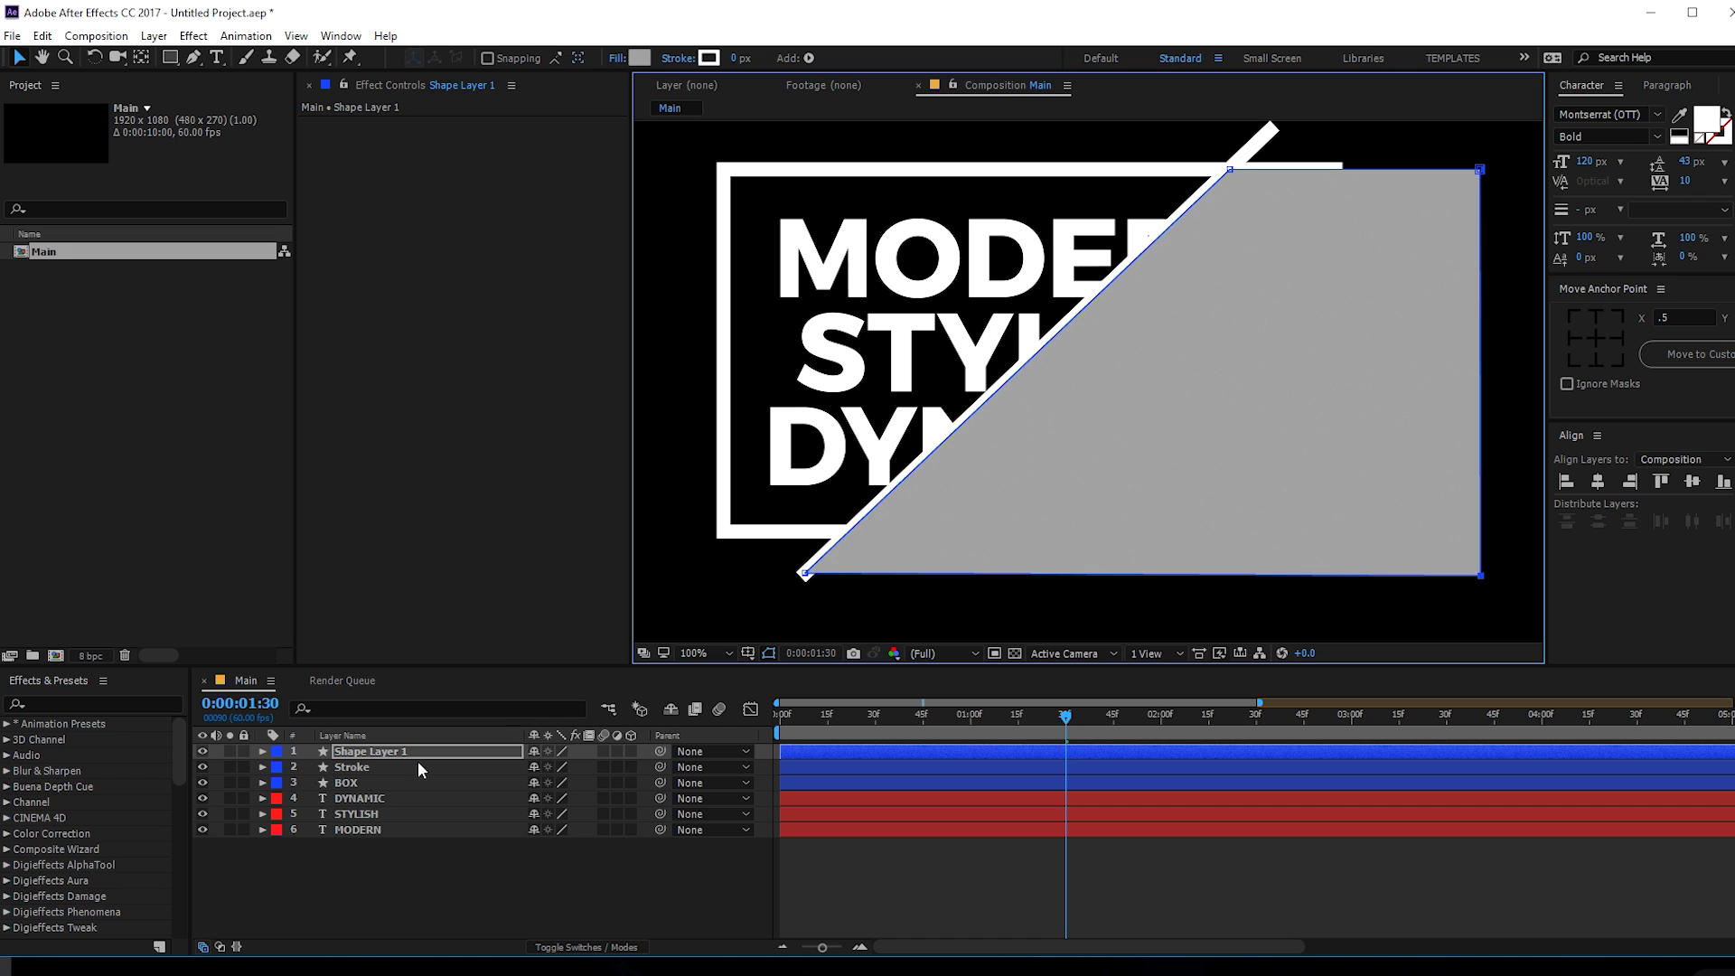
pyautogui.click(361, 751)
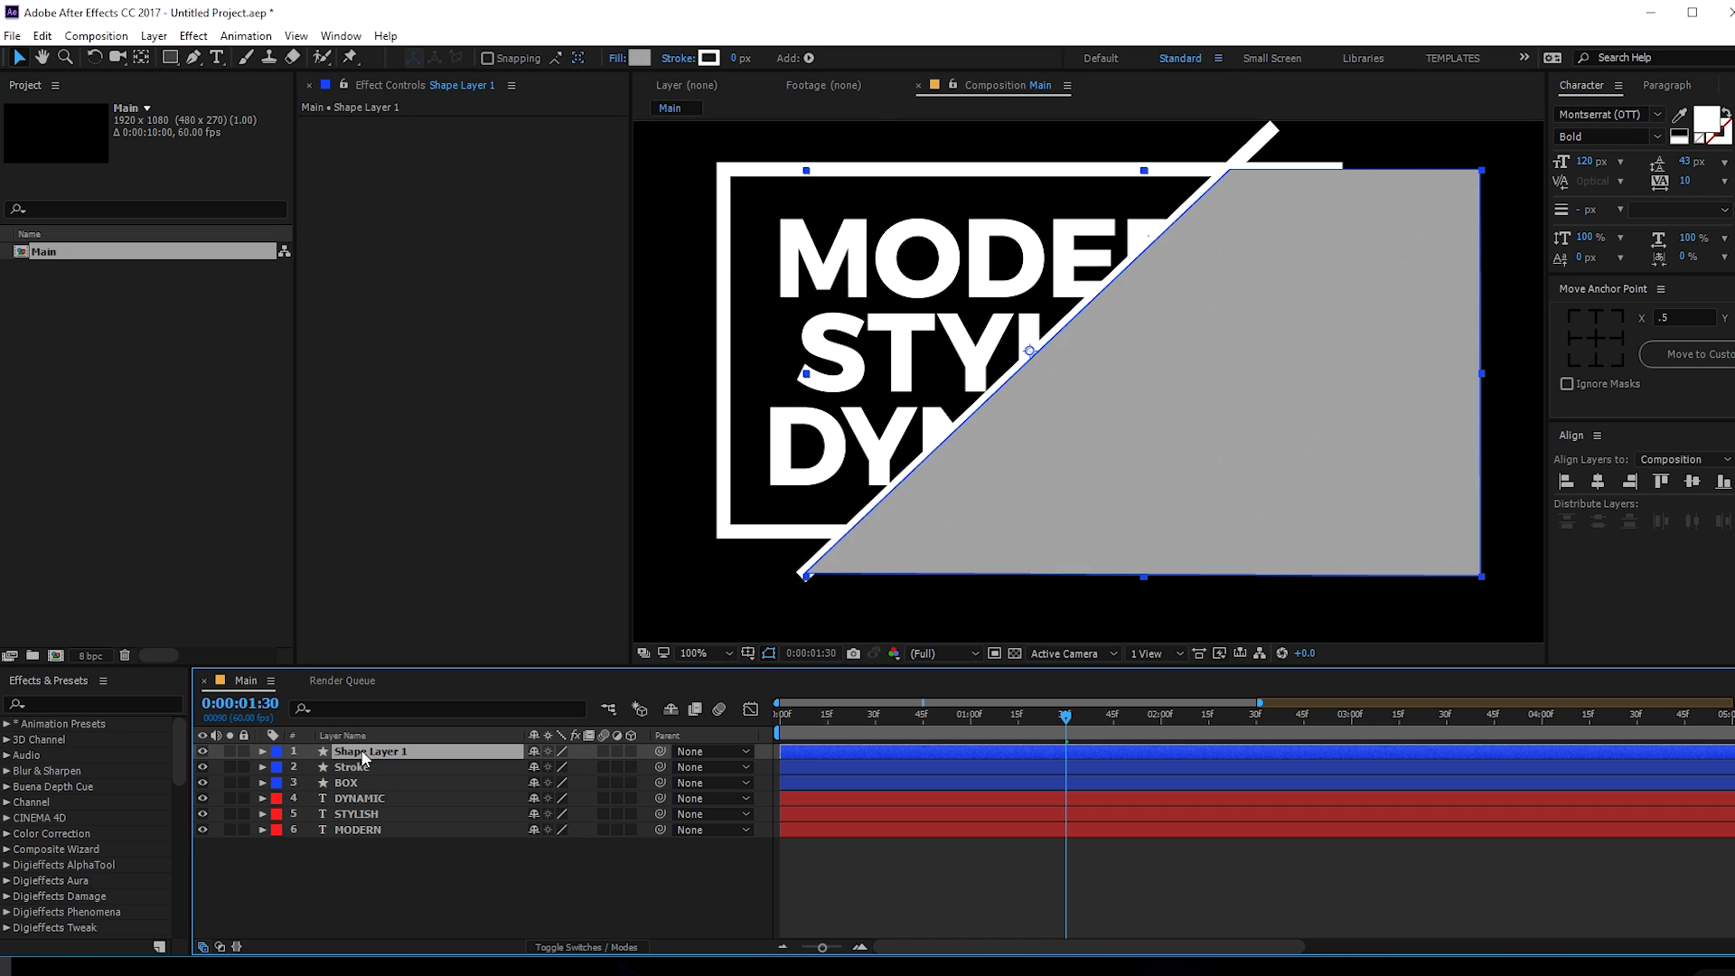
pyautogui.press('Return')
pyautogui.write('M_01')
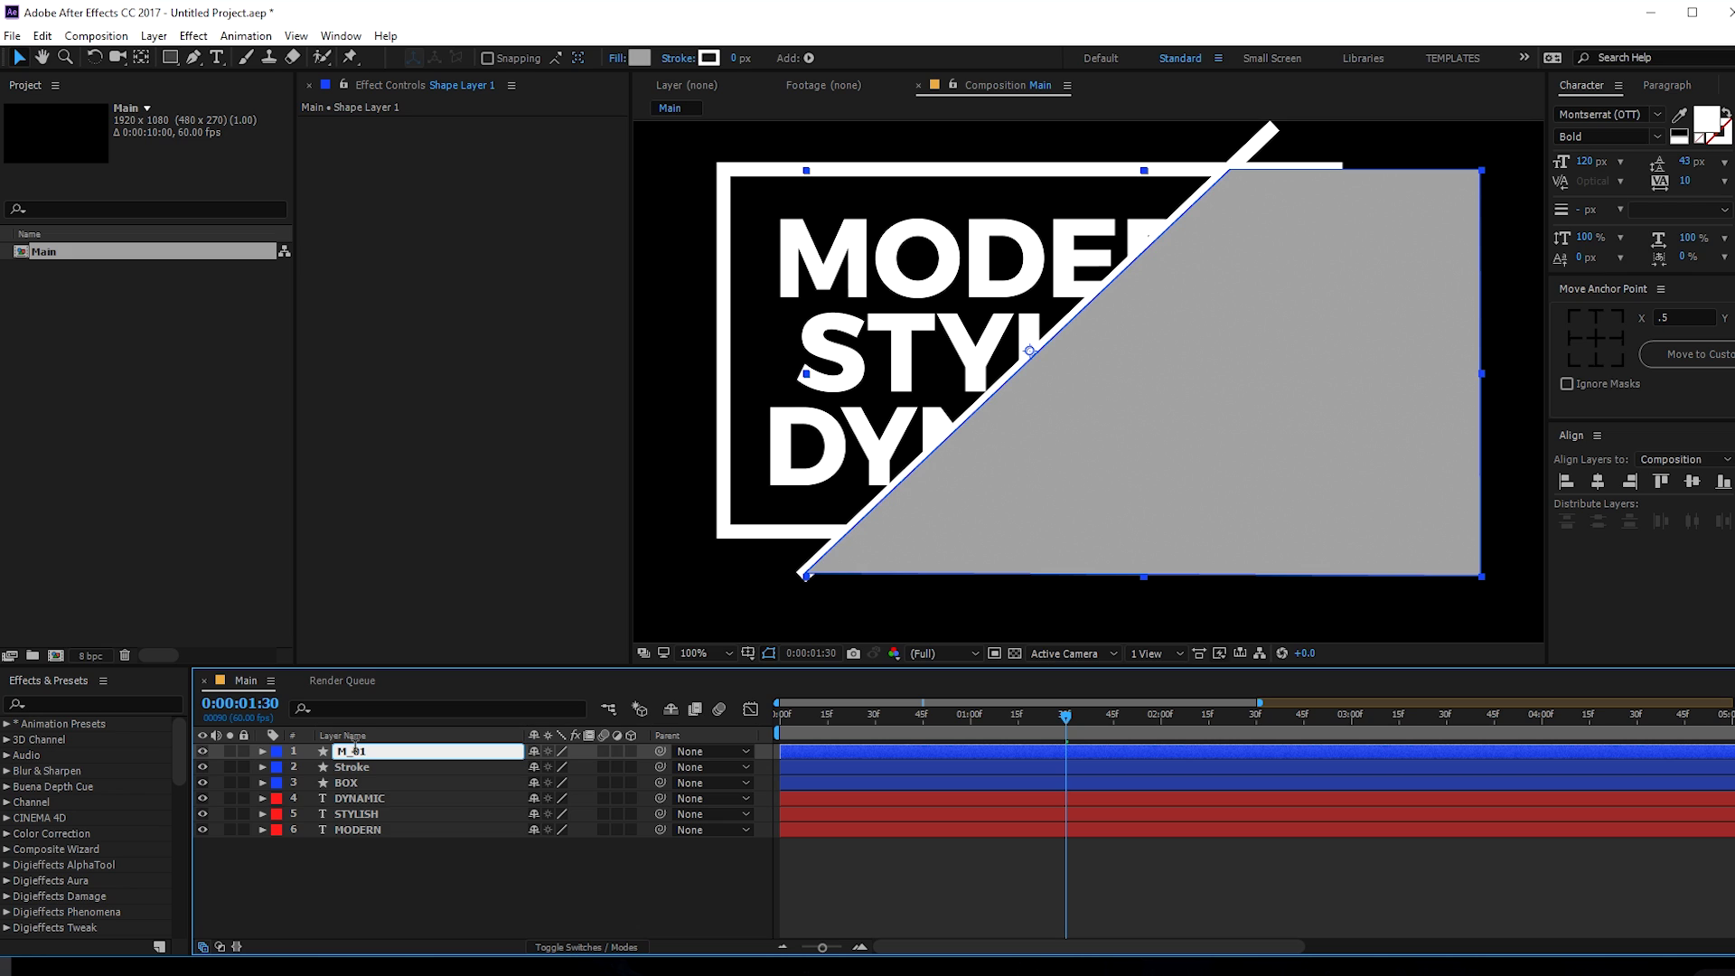
pyautogui.click(414, 922)
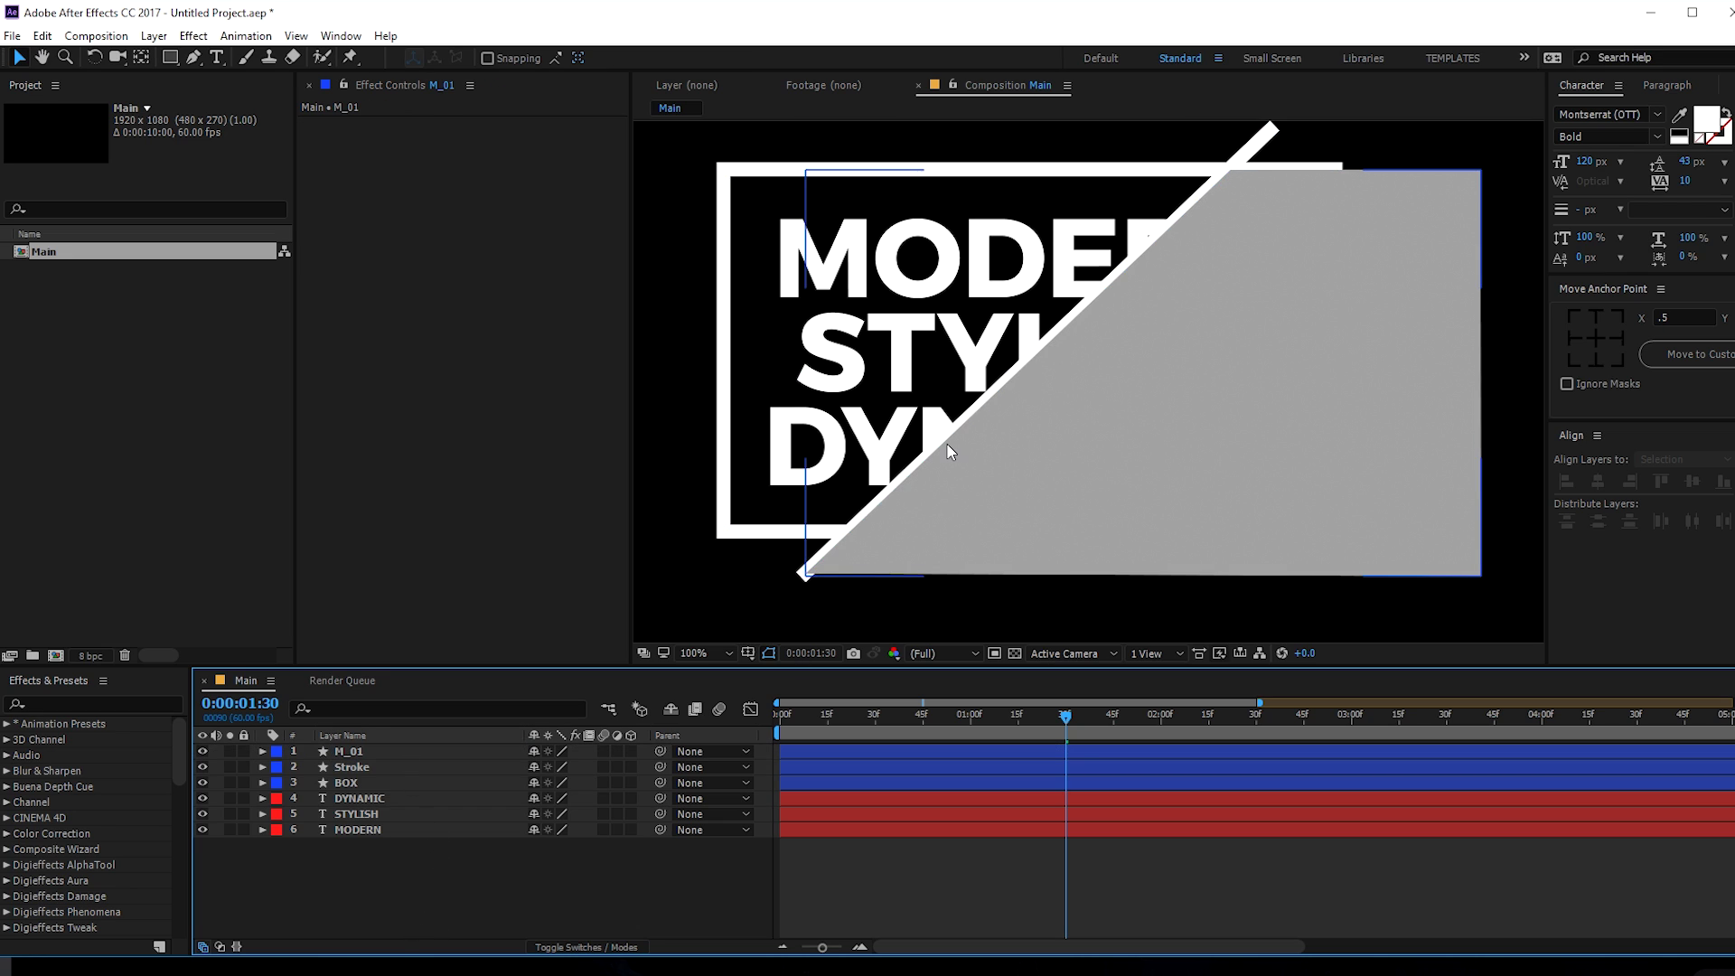
# - Place the M_01 layer directly above MODERN and set MODERN's track matte to Alpha Inverted Matte "M_01"
pyautogui.scroll(-2, 1063, 454)
pyautogui.scroll(2, 1063, 453)
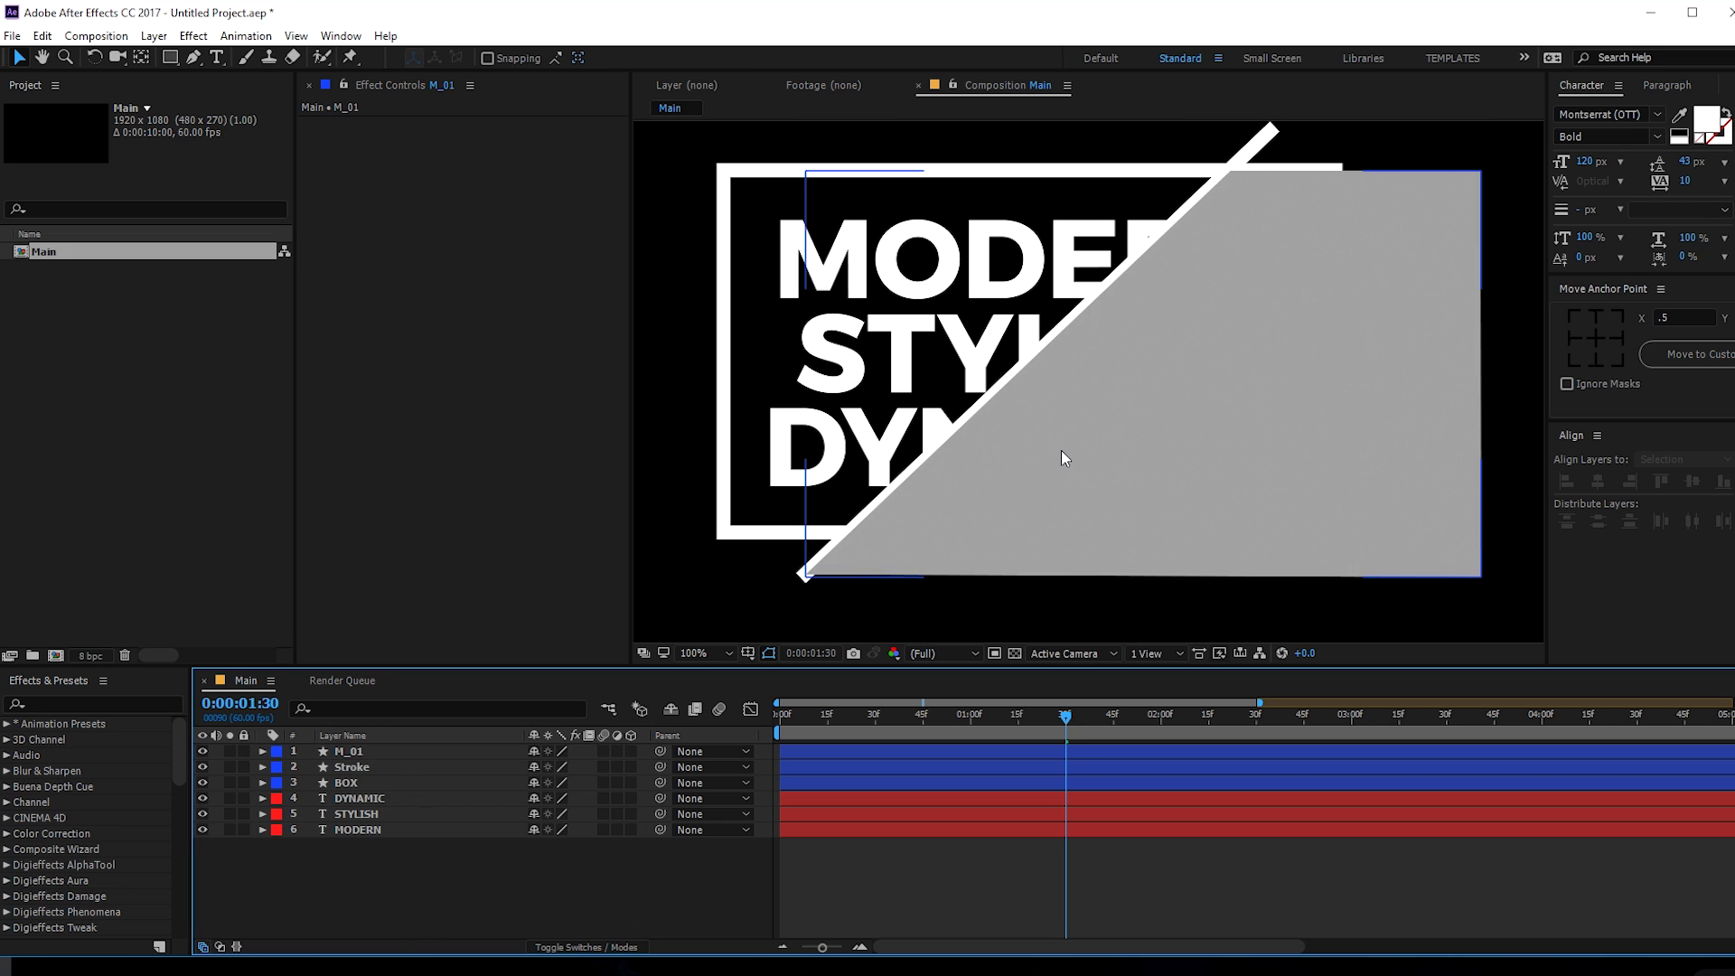
pyautogui.moveTo(366, 748); pyautogui.dragTo(367, 823)
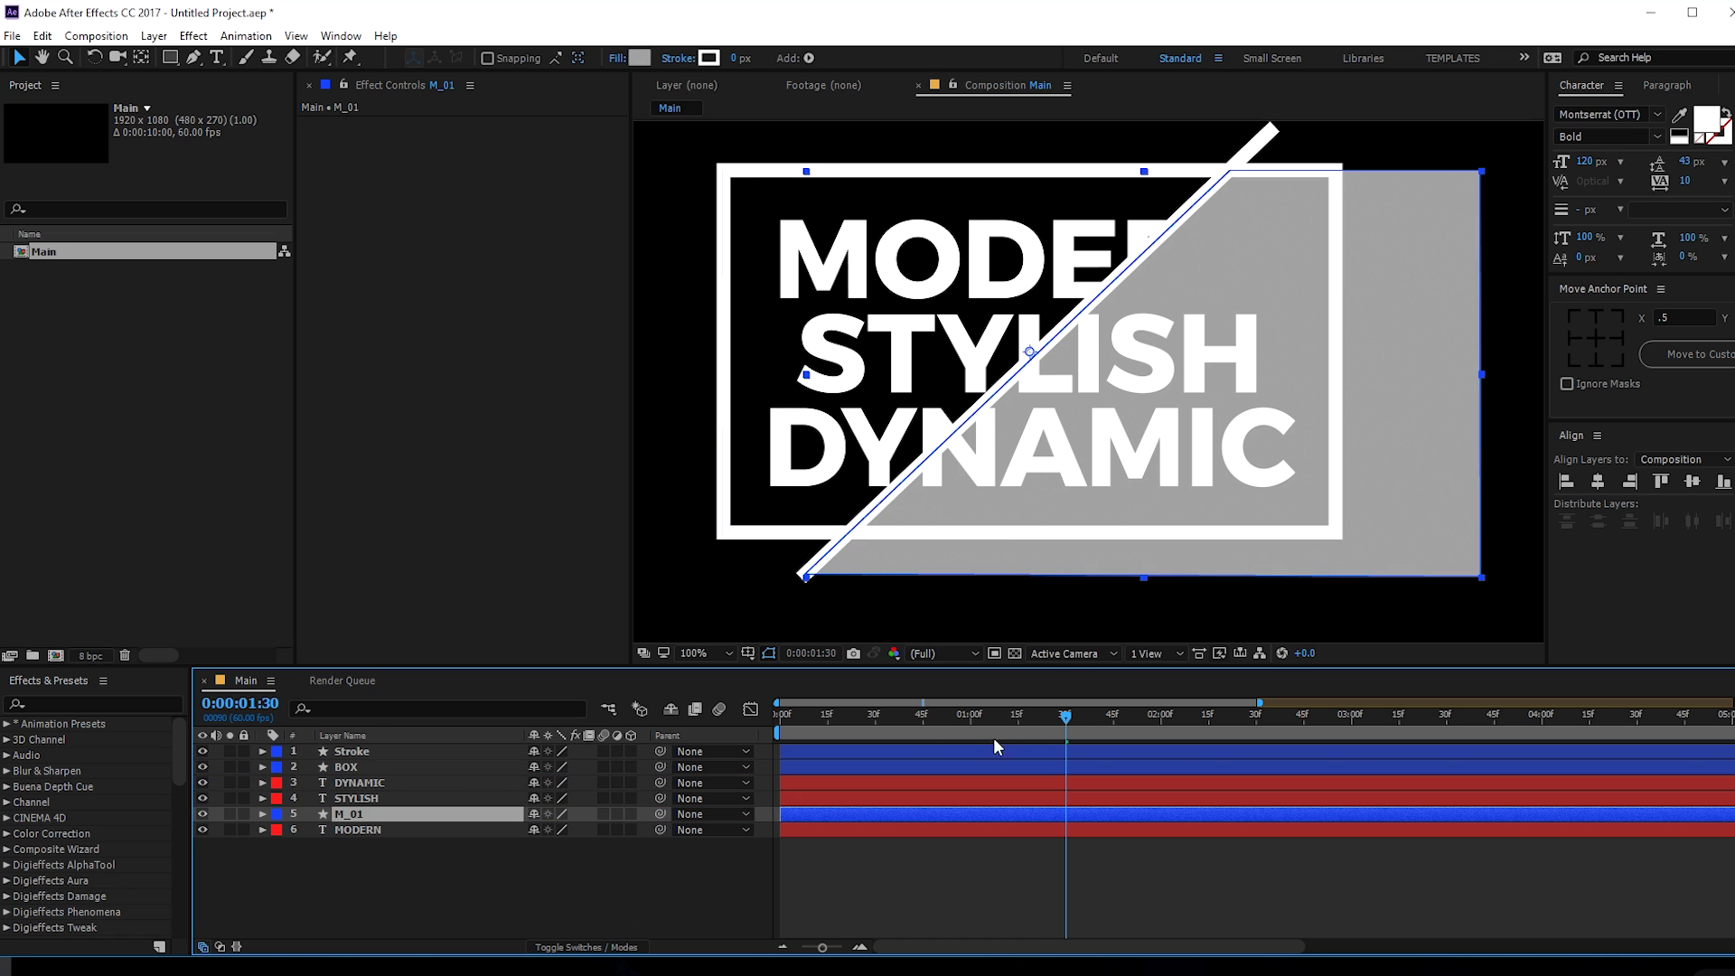
pyautogui.click(362, 830)
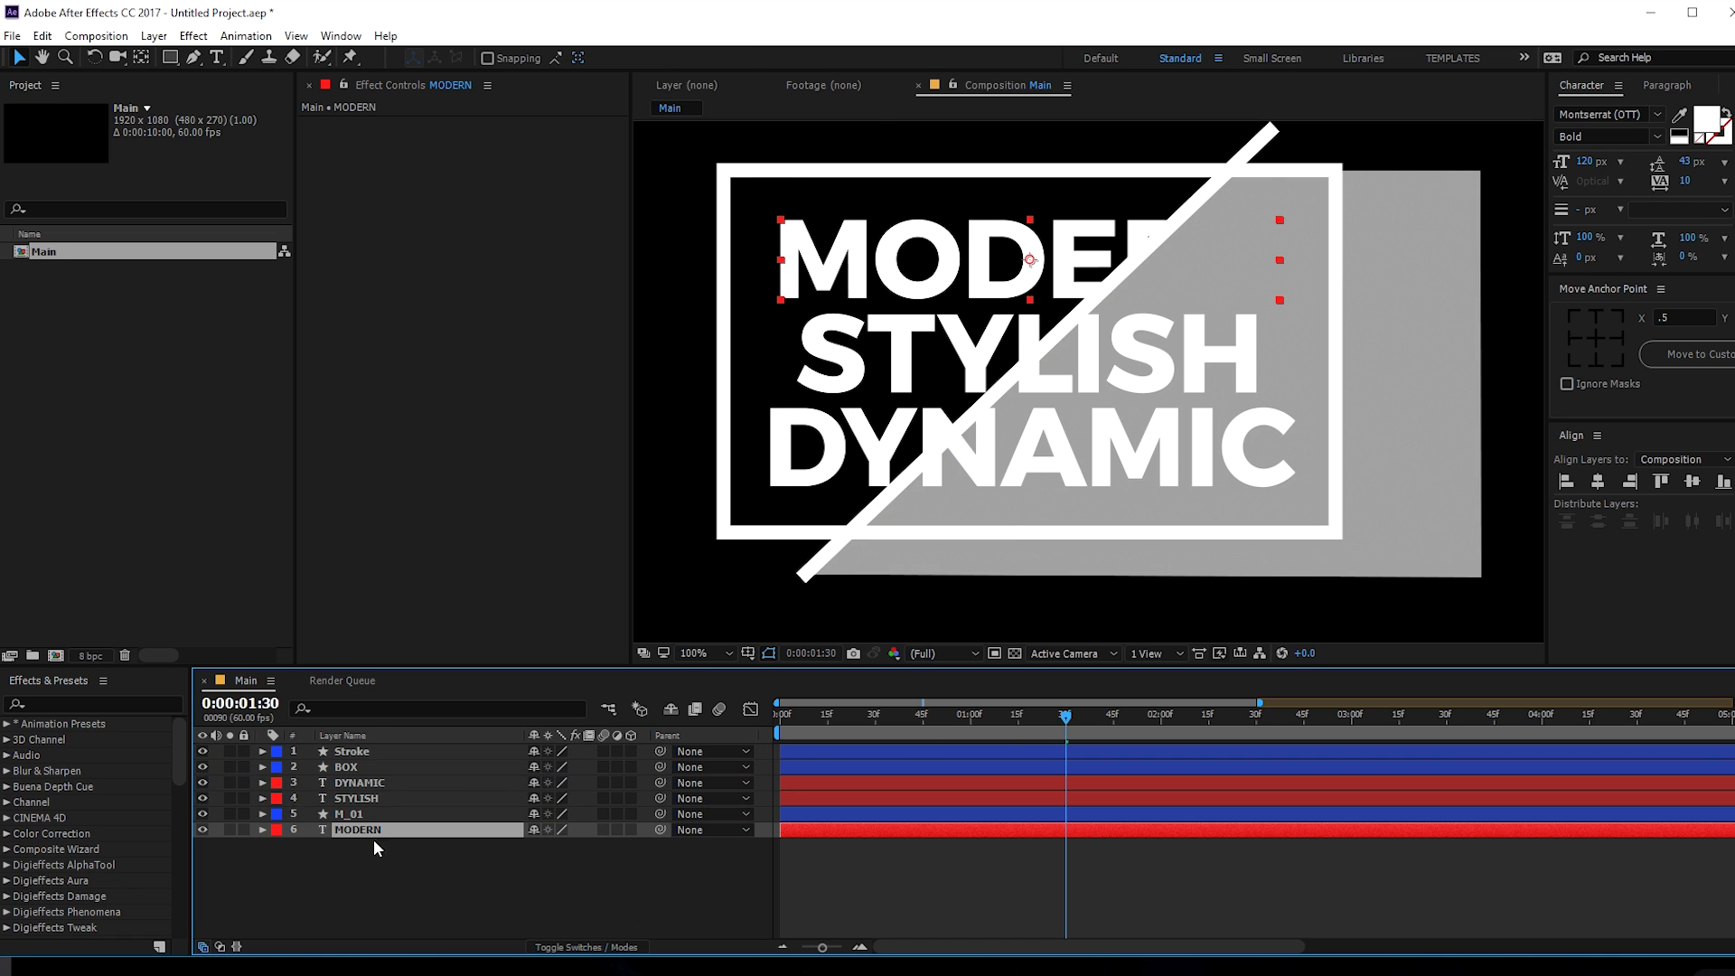
pyautogui.click(579, 947)
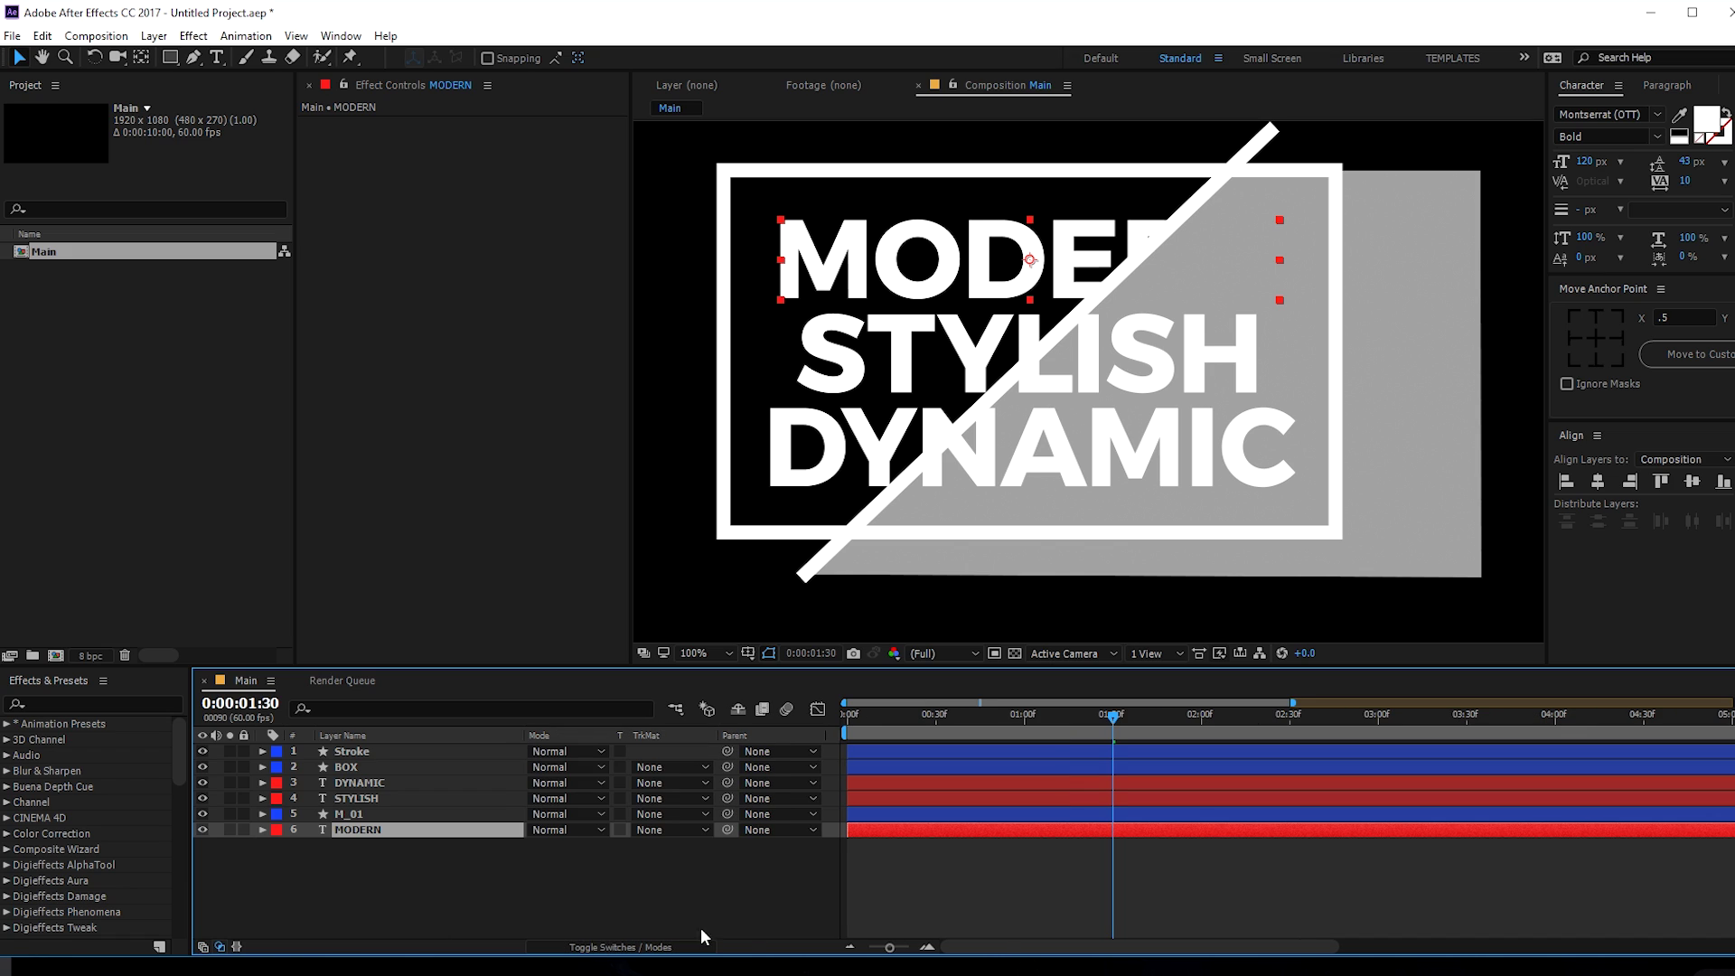
pyautogui.click(644, 832)
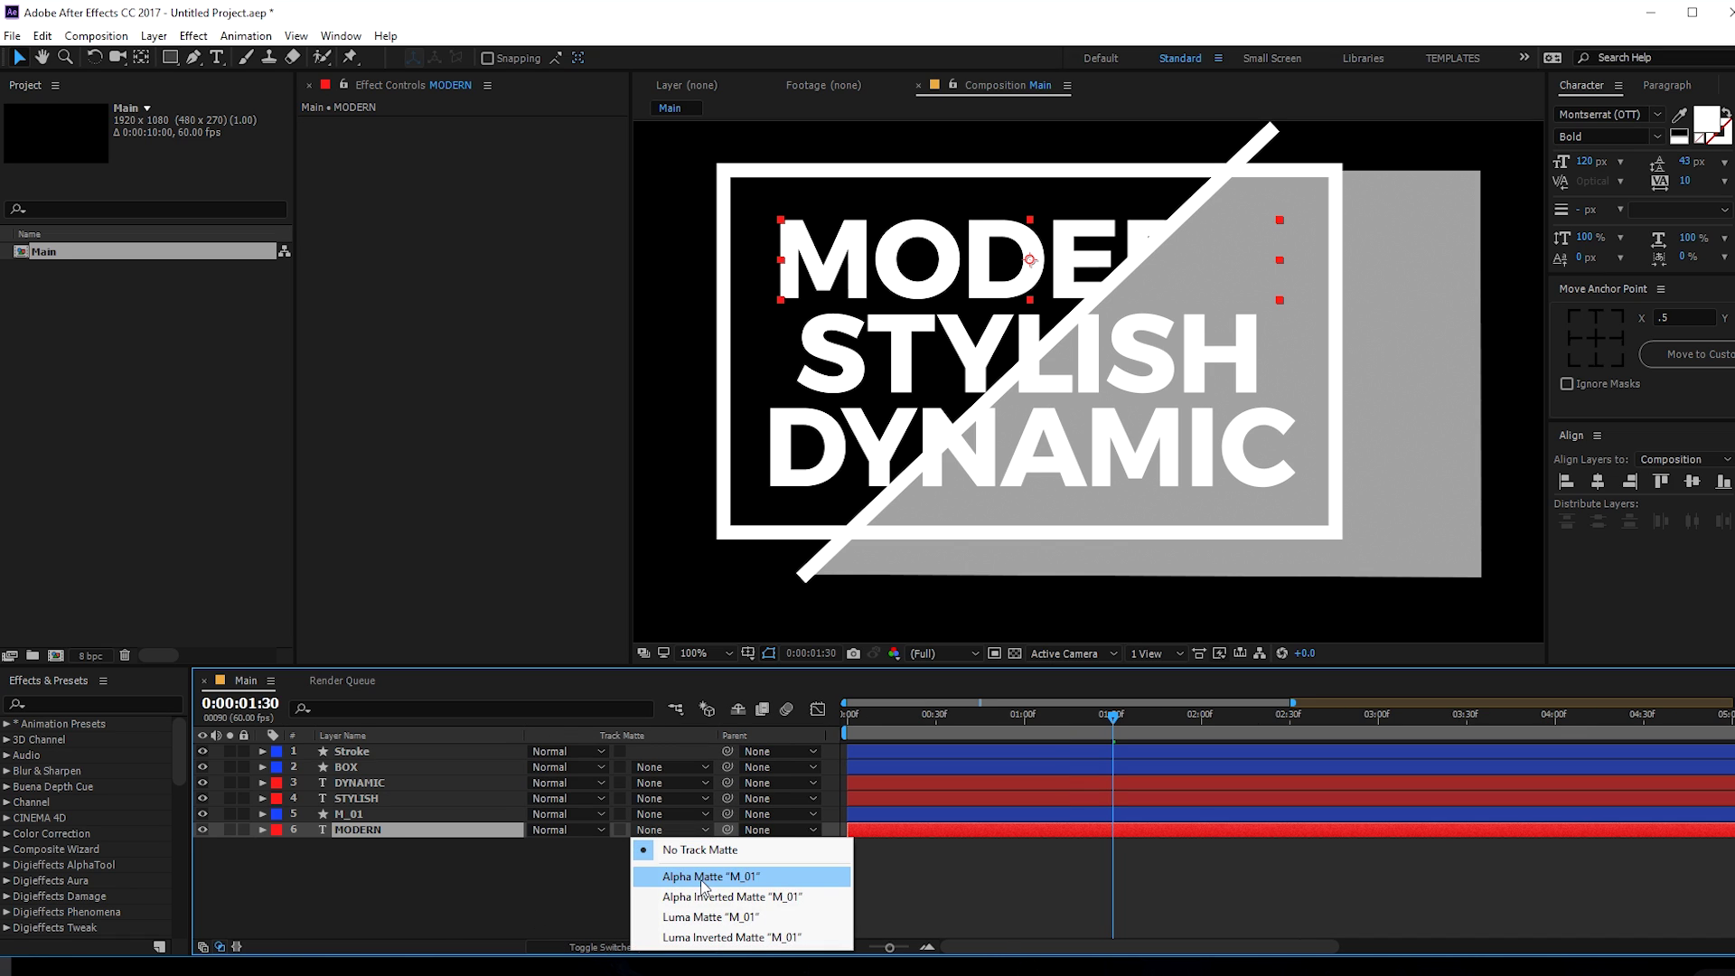
pyautogui.click(703, 886)
pyautogui.click(669, 829)
pyautogui.click(697, 894)
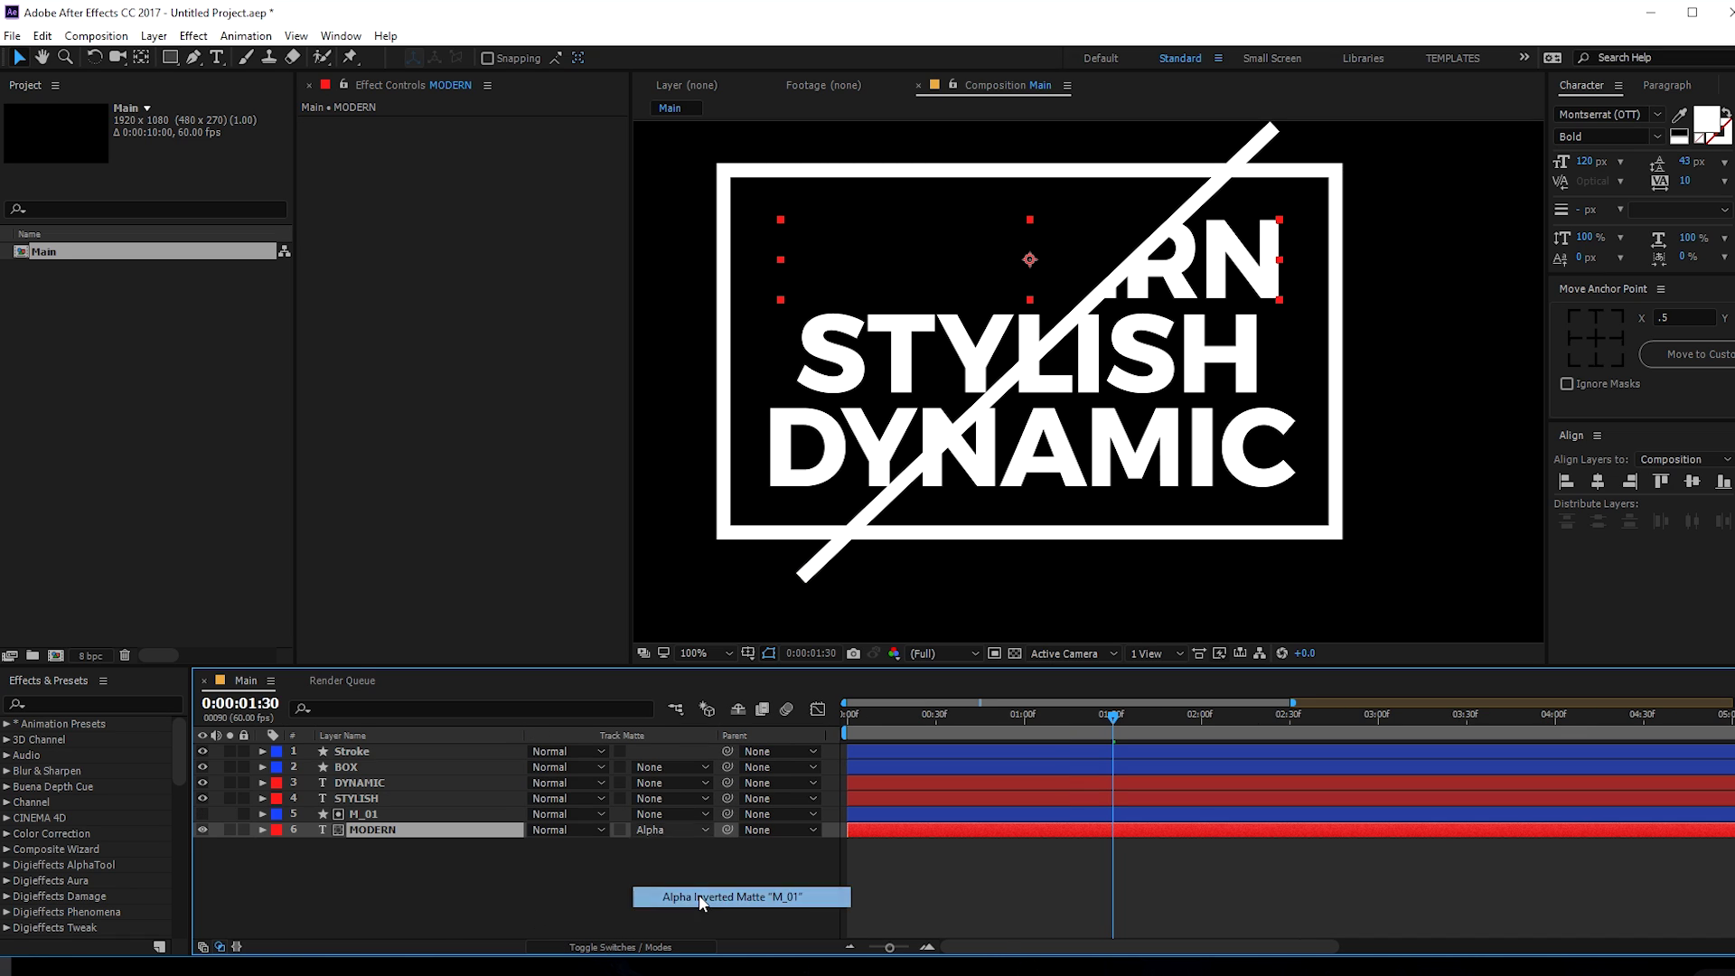
pyautogui.click(686, 886)
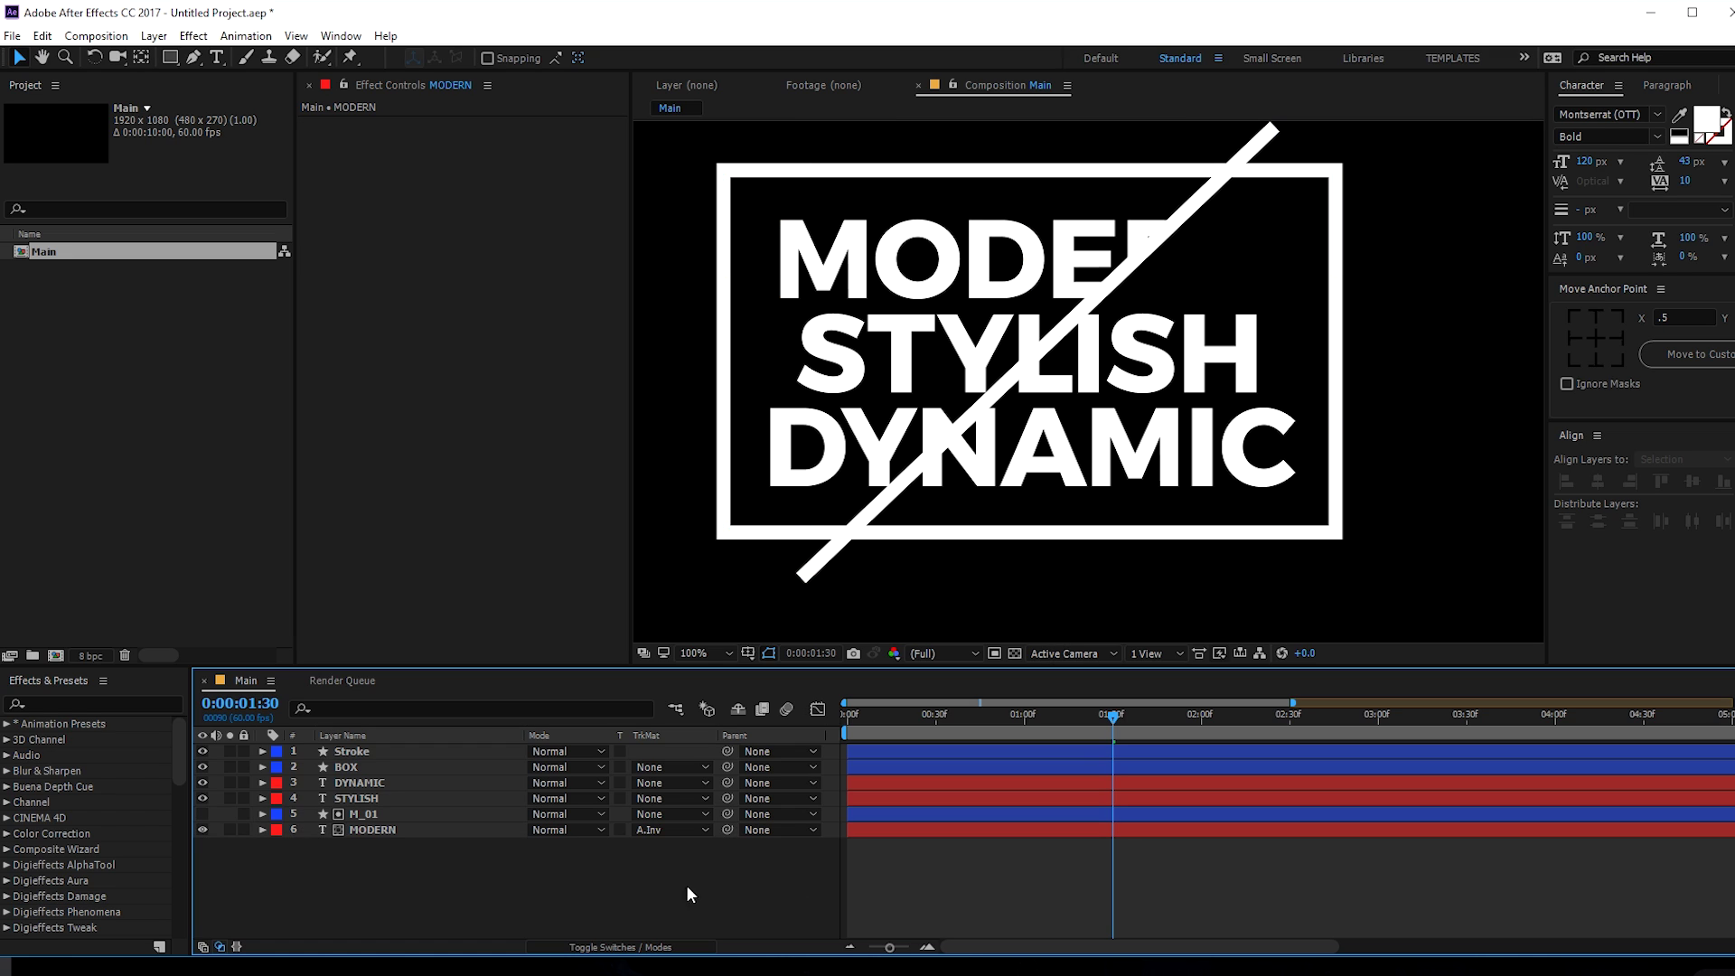
# - Duplicate M_01 twice, make the copies visible, and place M_02 directly above STYLISH and M_03 directly above DYNAMIC
pyautogui.click(366, 815)
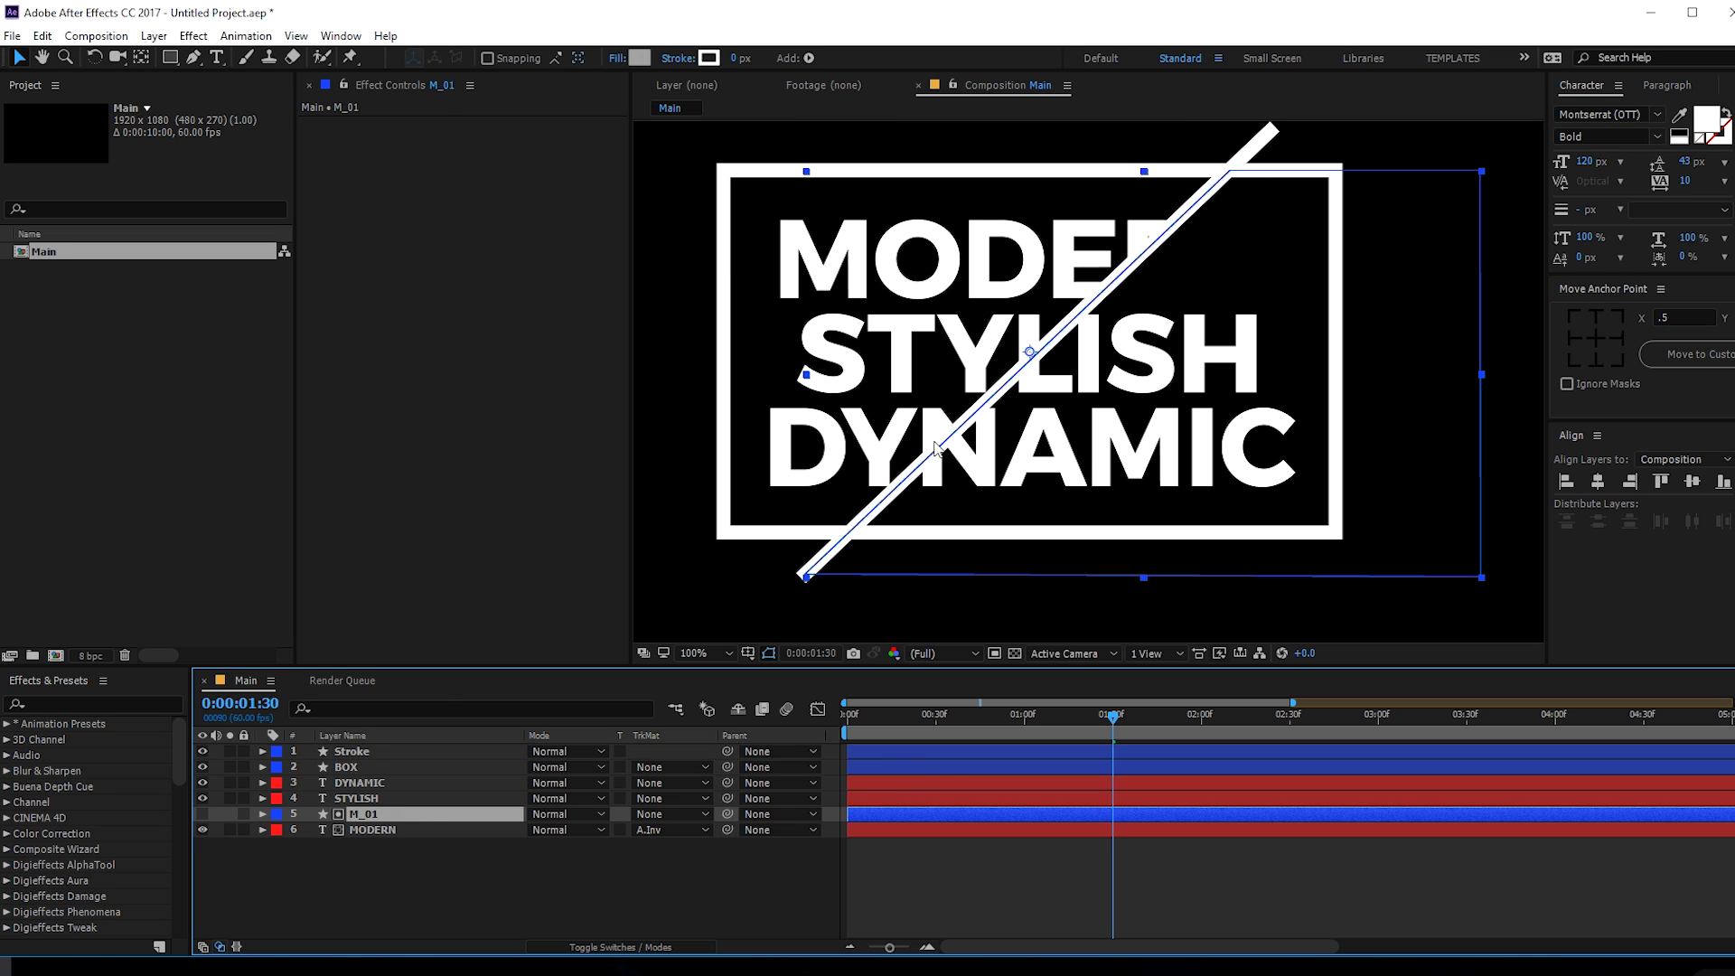
pyautogui.click(356, 800)
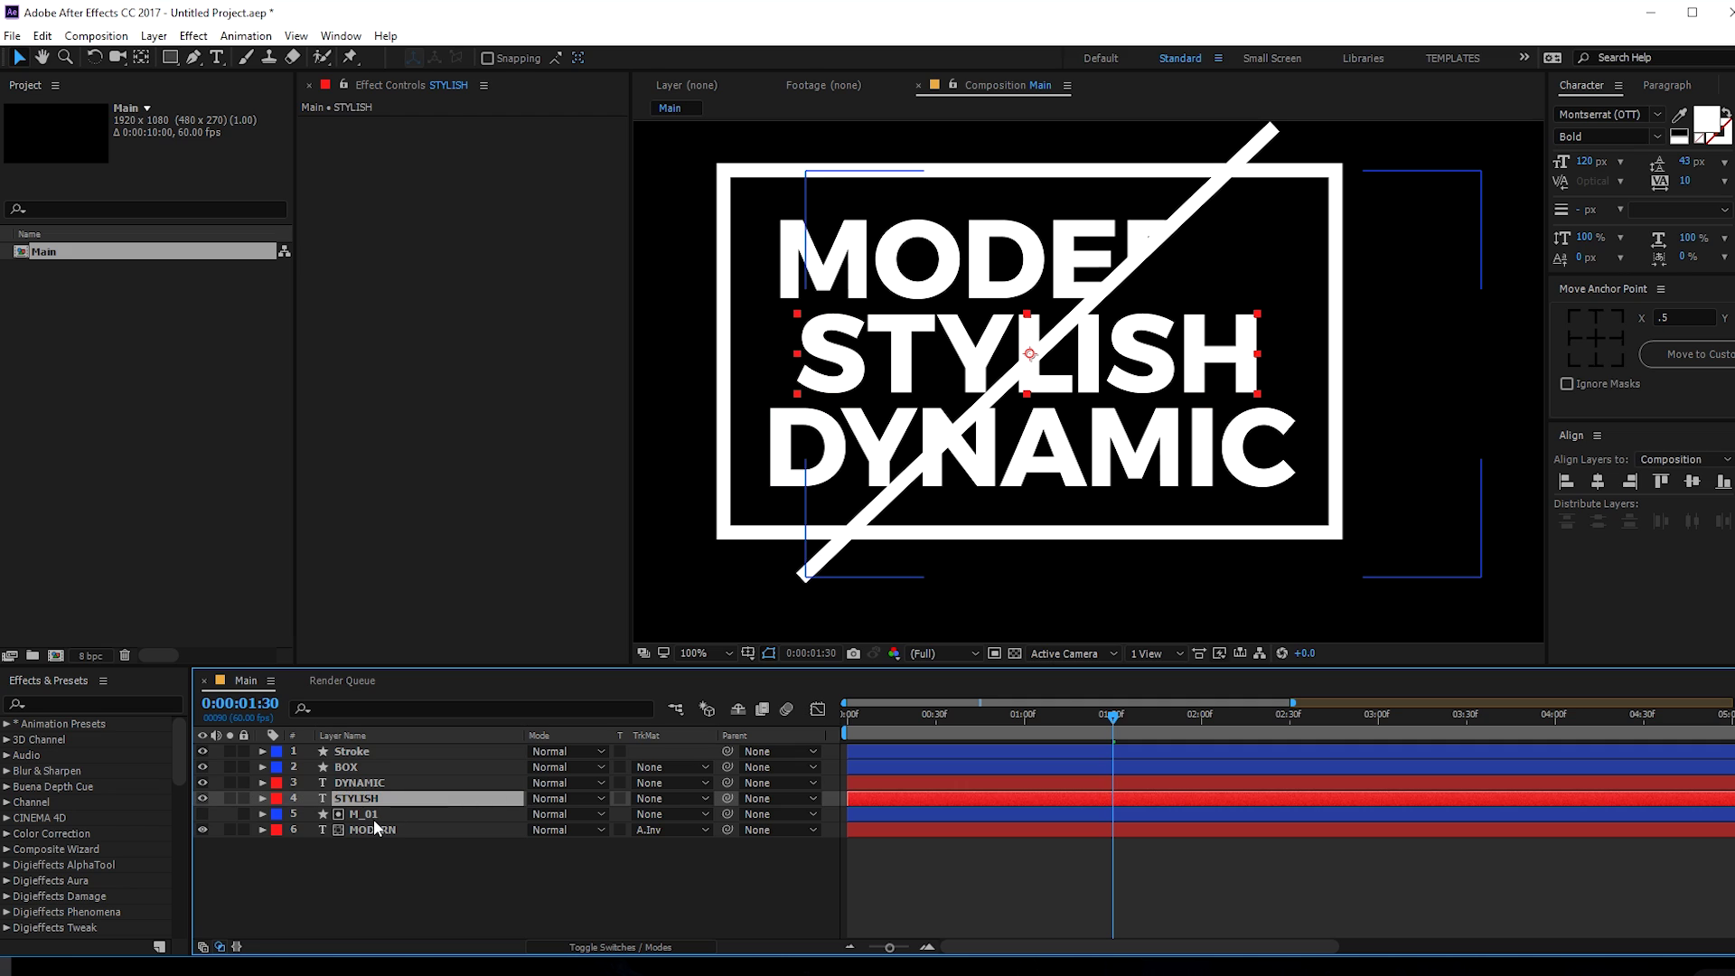
pyautogui.click(368, 816)
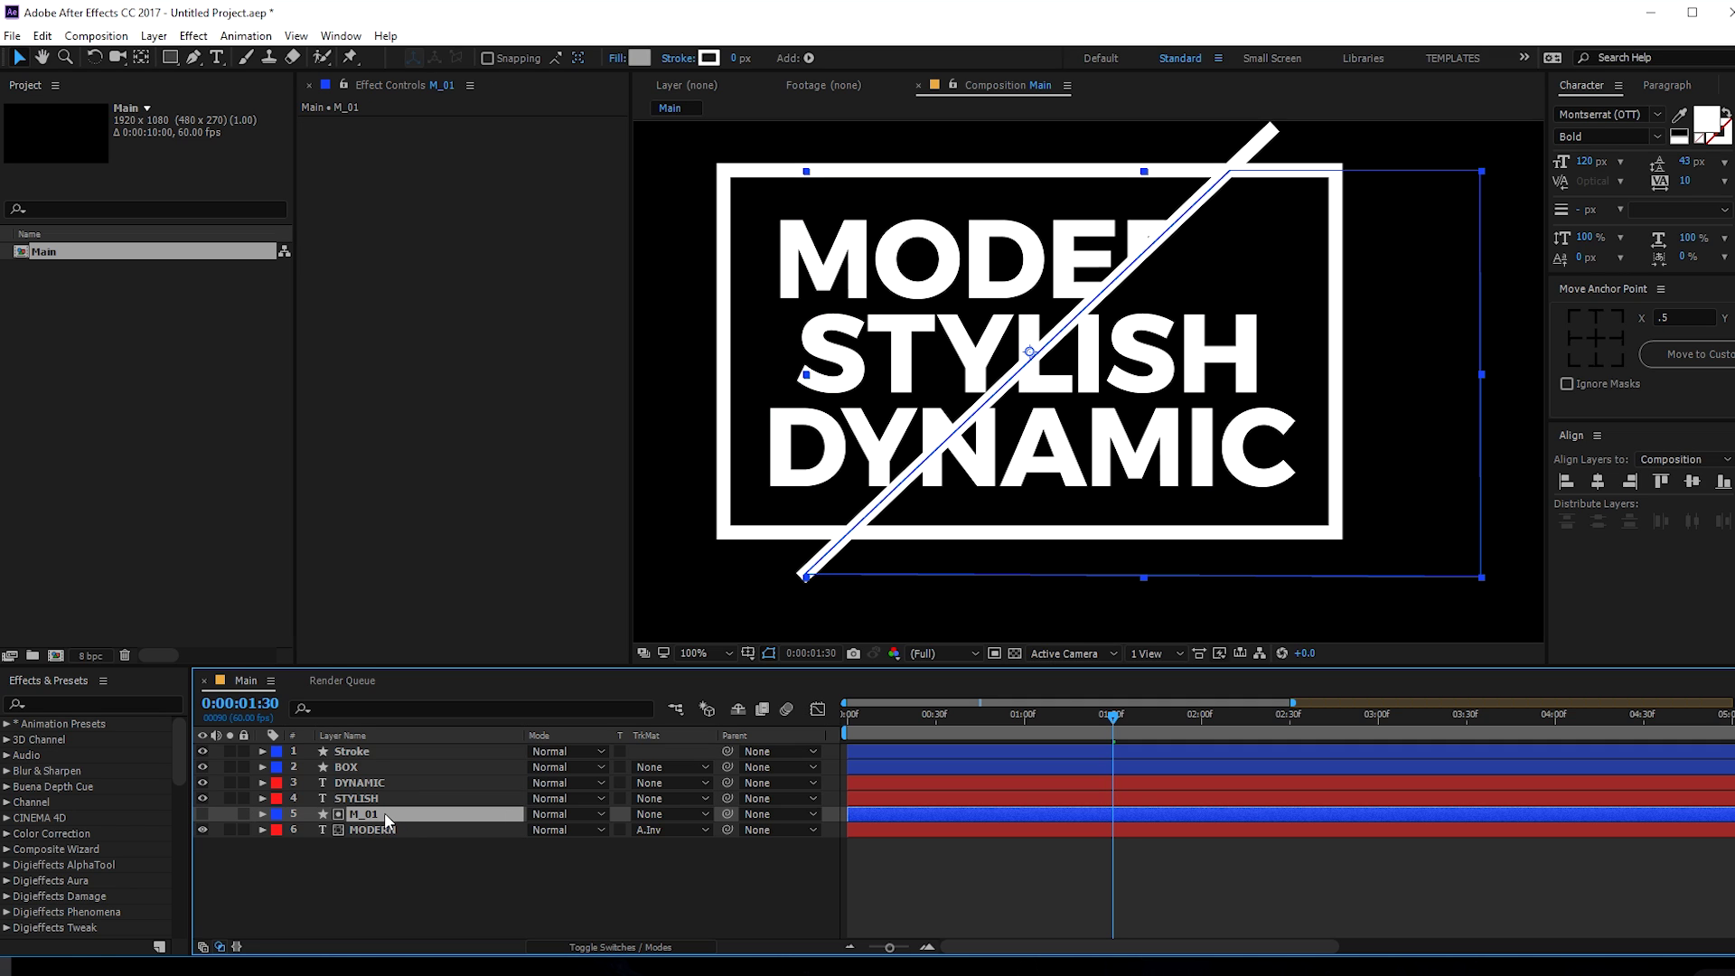
pyautogui.hotkey('ctrl', 'd')
pyautogui.hotkey('ctrl', 'd')
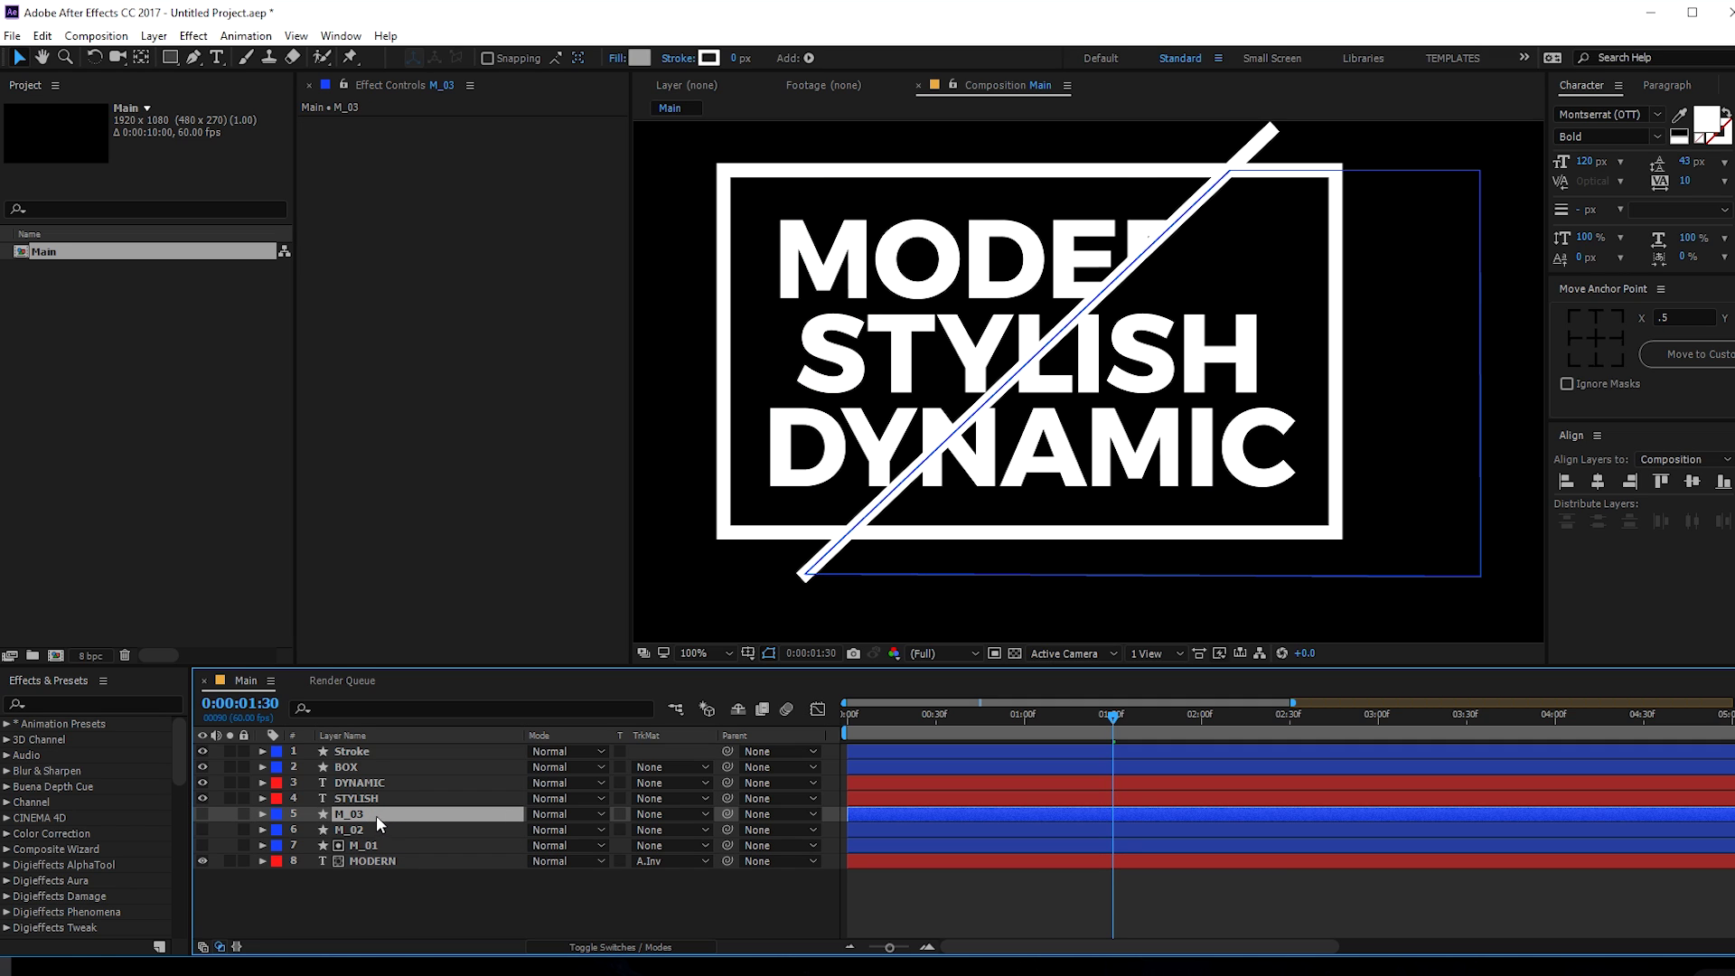
pyautogui.moveTo(198, 823); pyautogui.dragTo(199, 809)
pyautogui.moveTo(348, 830); pyautogui.dragTo(362, 784)
# - Set the track matte of both STYLISH and DYNAMIC to Alpha Inverted, using the matte layers directly above them
pyautogui.click(338, 831)
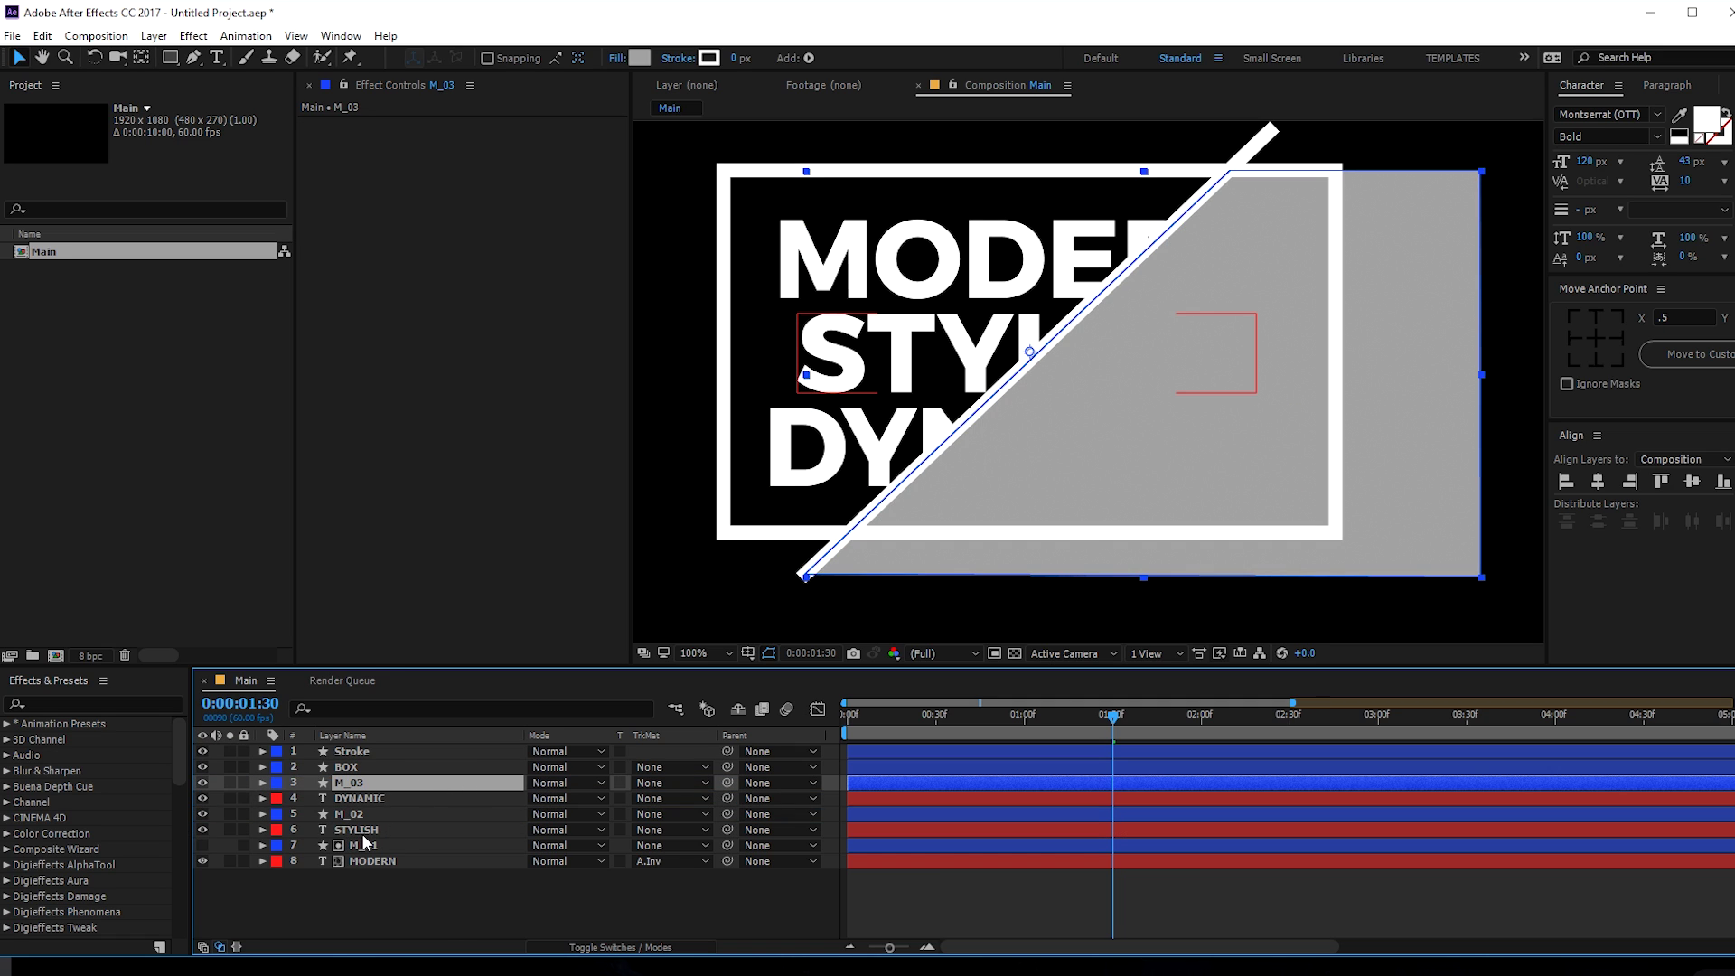
pyautogui.keyDown('ctrl'); pyautogui.click(361, 799); pyautogui.keyUp('ctrl')
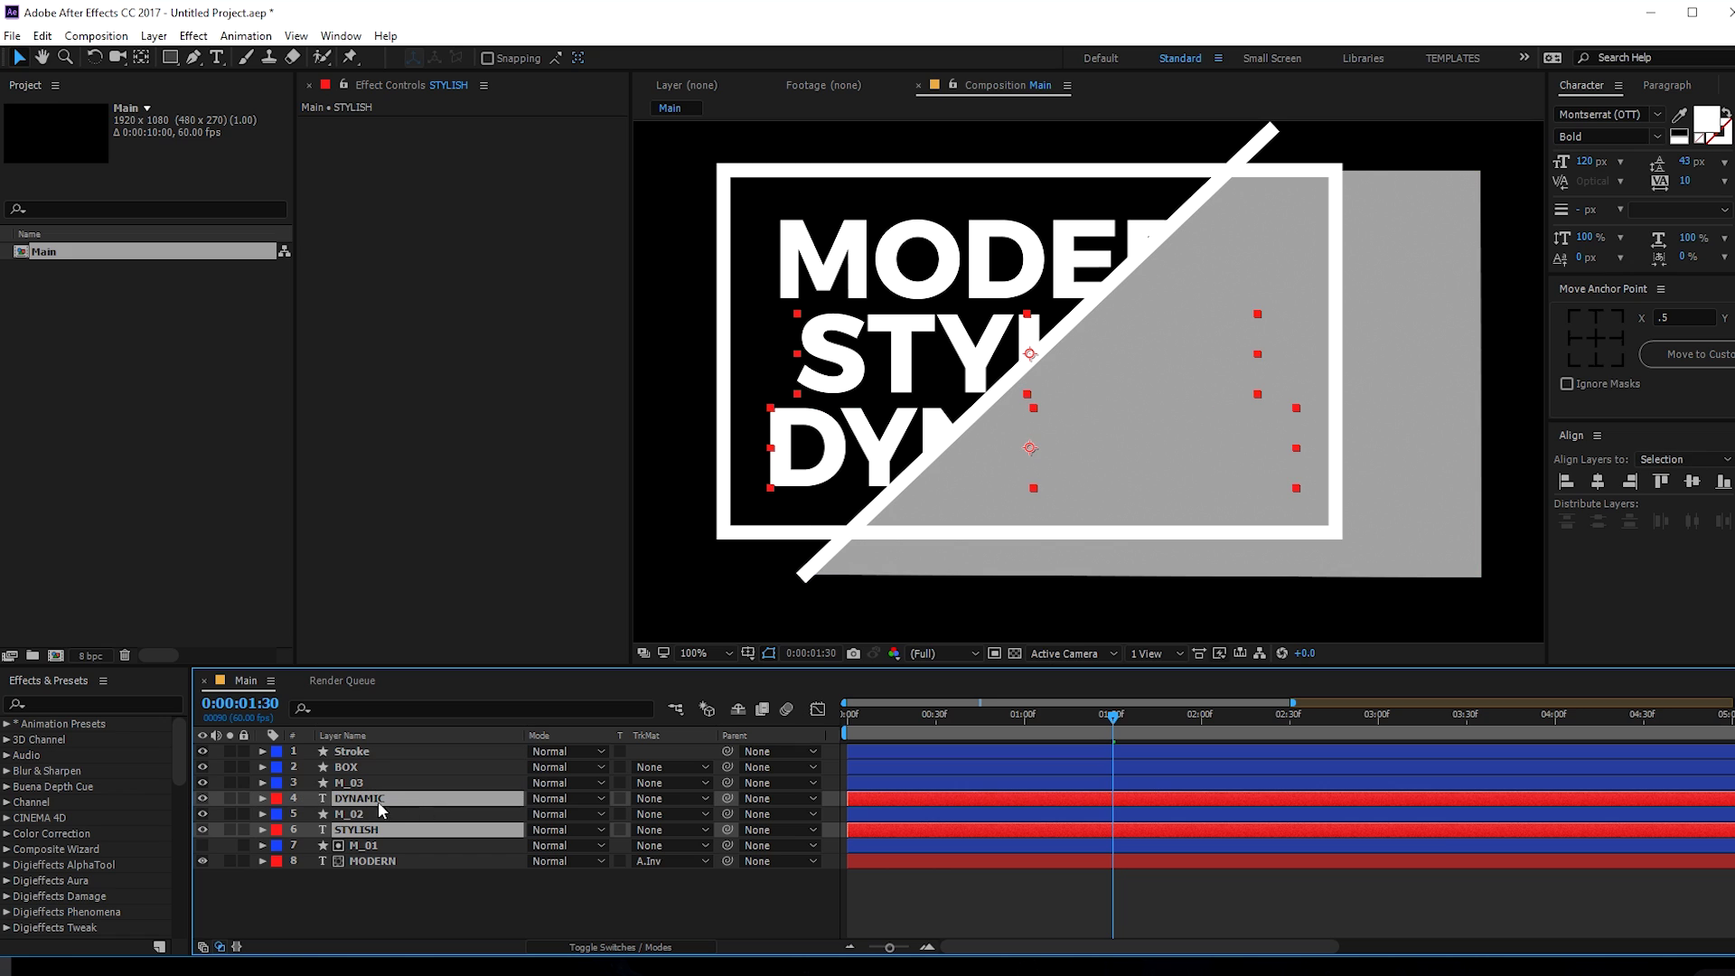
pyautogui.click(650, 799)
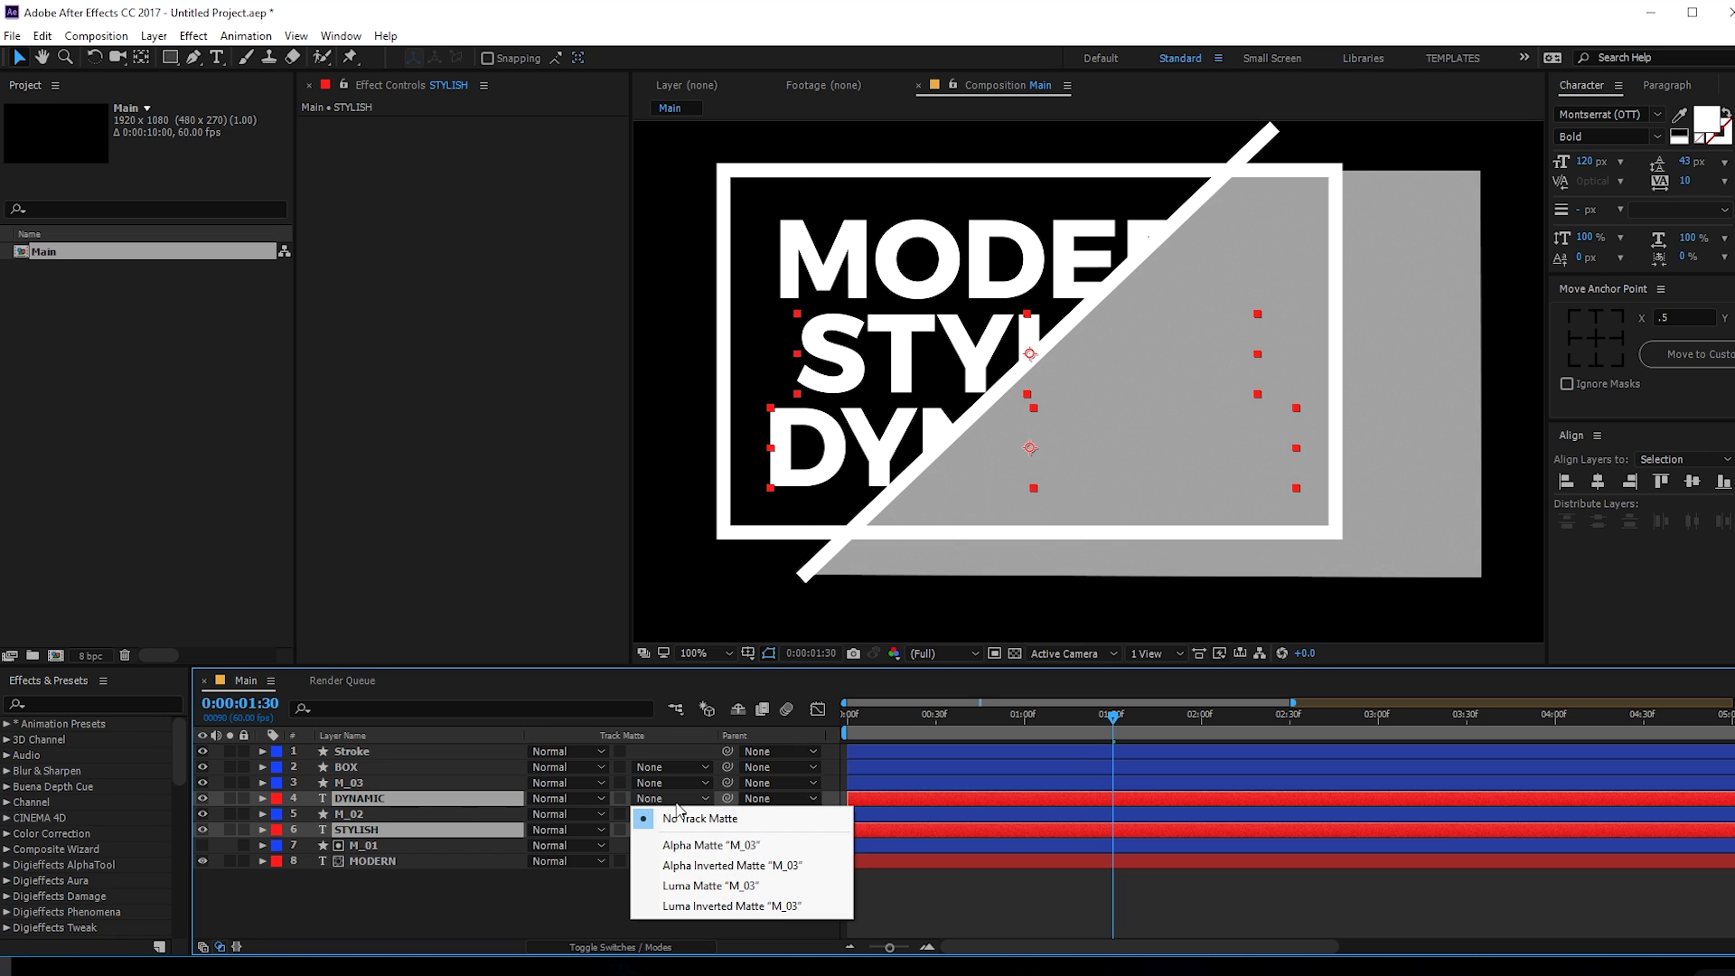
pyautogui.click(682, 865)
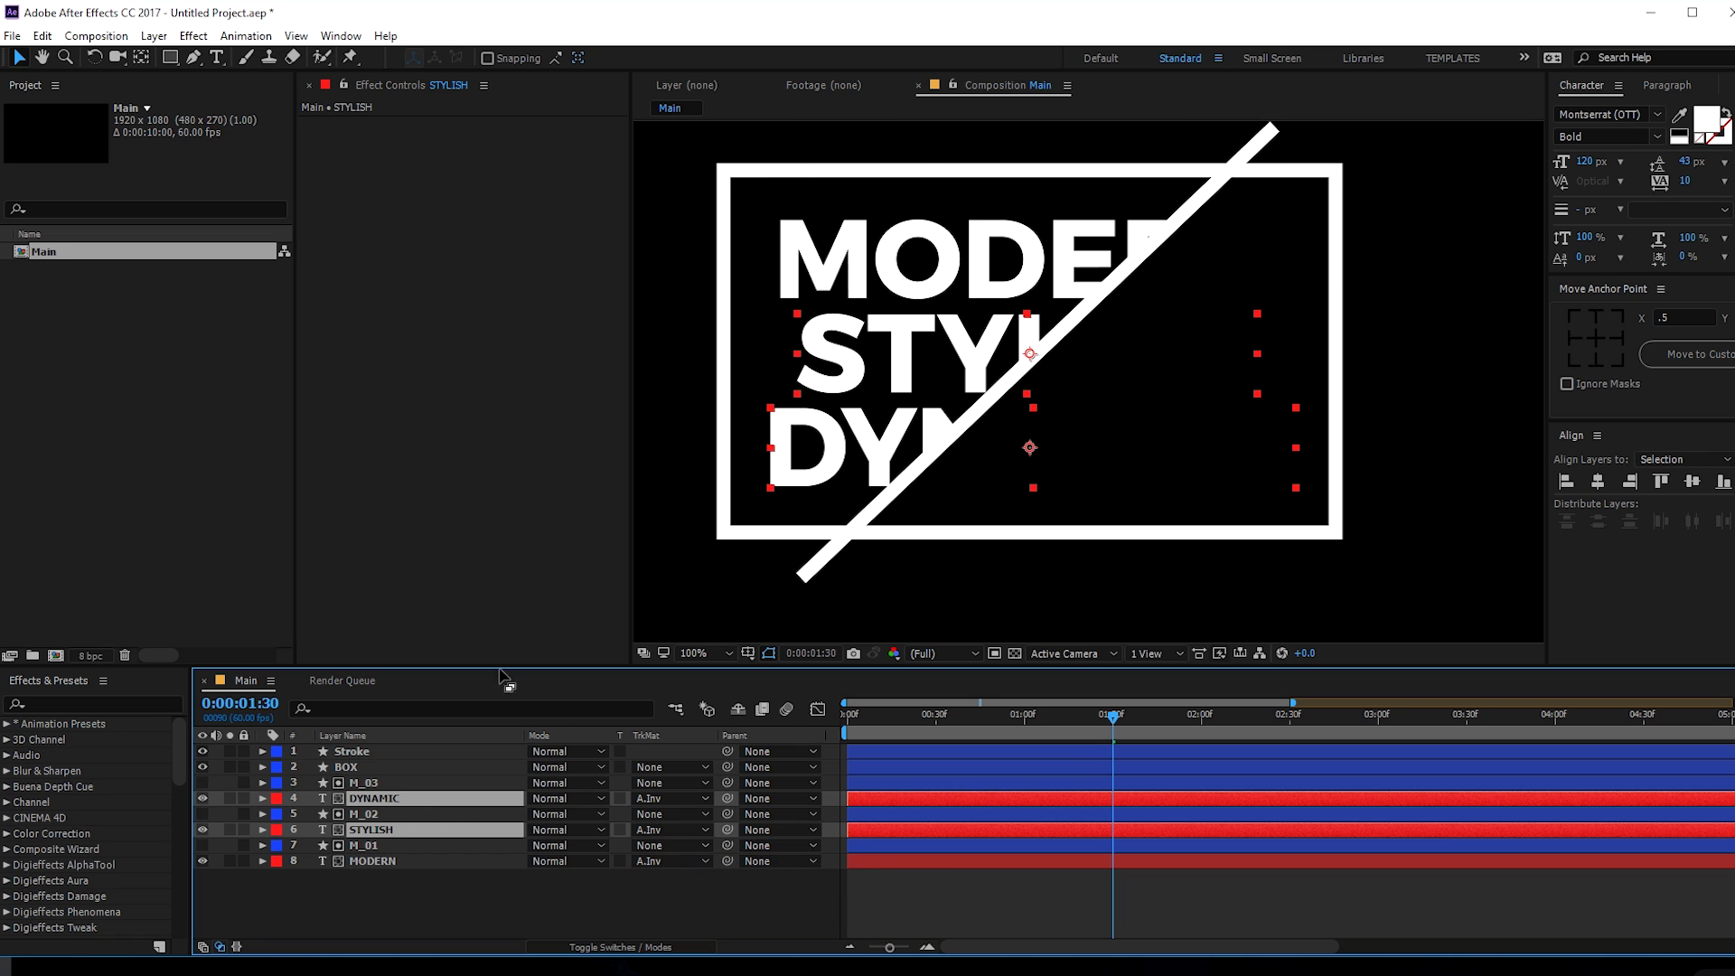
pyautogui.click(405, 886)
# - Set Position keyframes for the MODERN, STYLISH and DYNAMIC layers at 0:00:03:00
pyautogui.moveTo(1092, 707); pyautogui.dragTo(1379, 764)
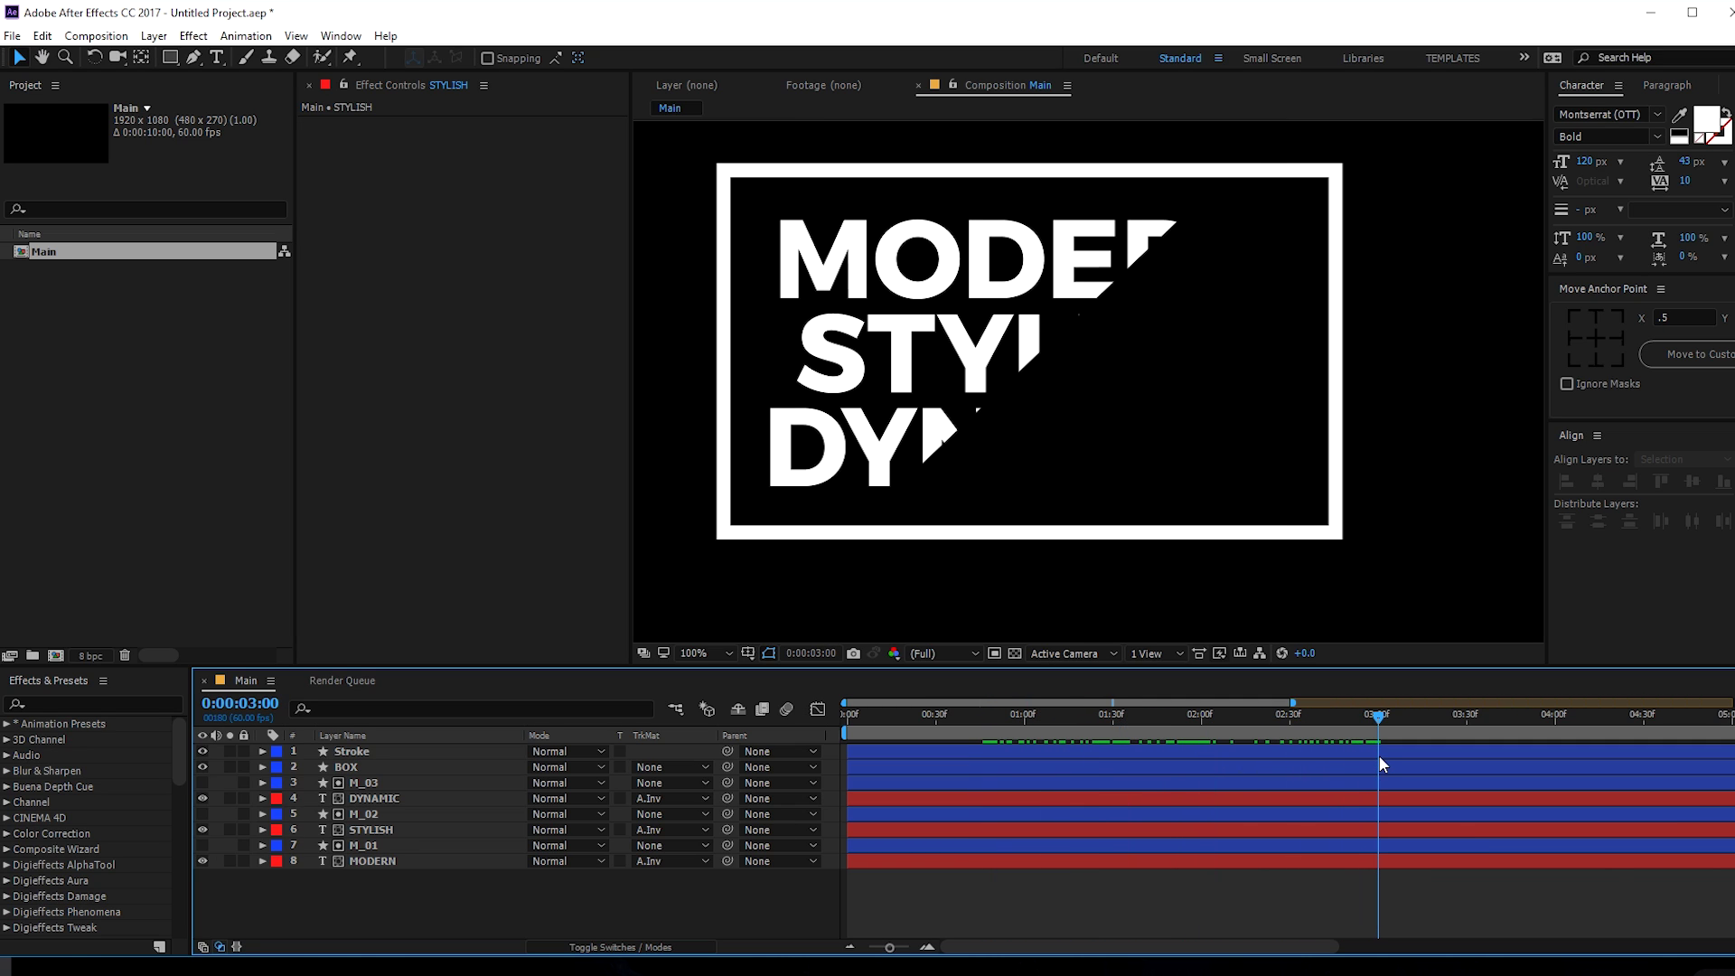
pyautogui.click(375, 859)
pyautogui.keyDown('ctrl'); pyautogui.click(367, 830); pyautogui.keyUp('ctrl')
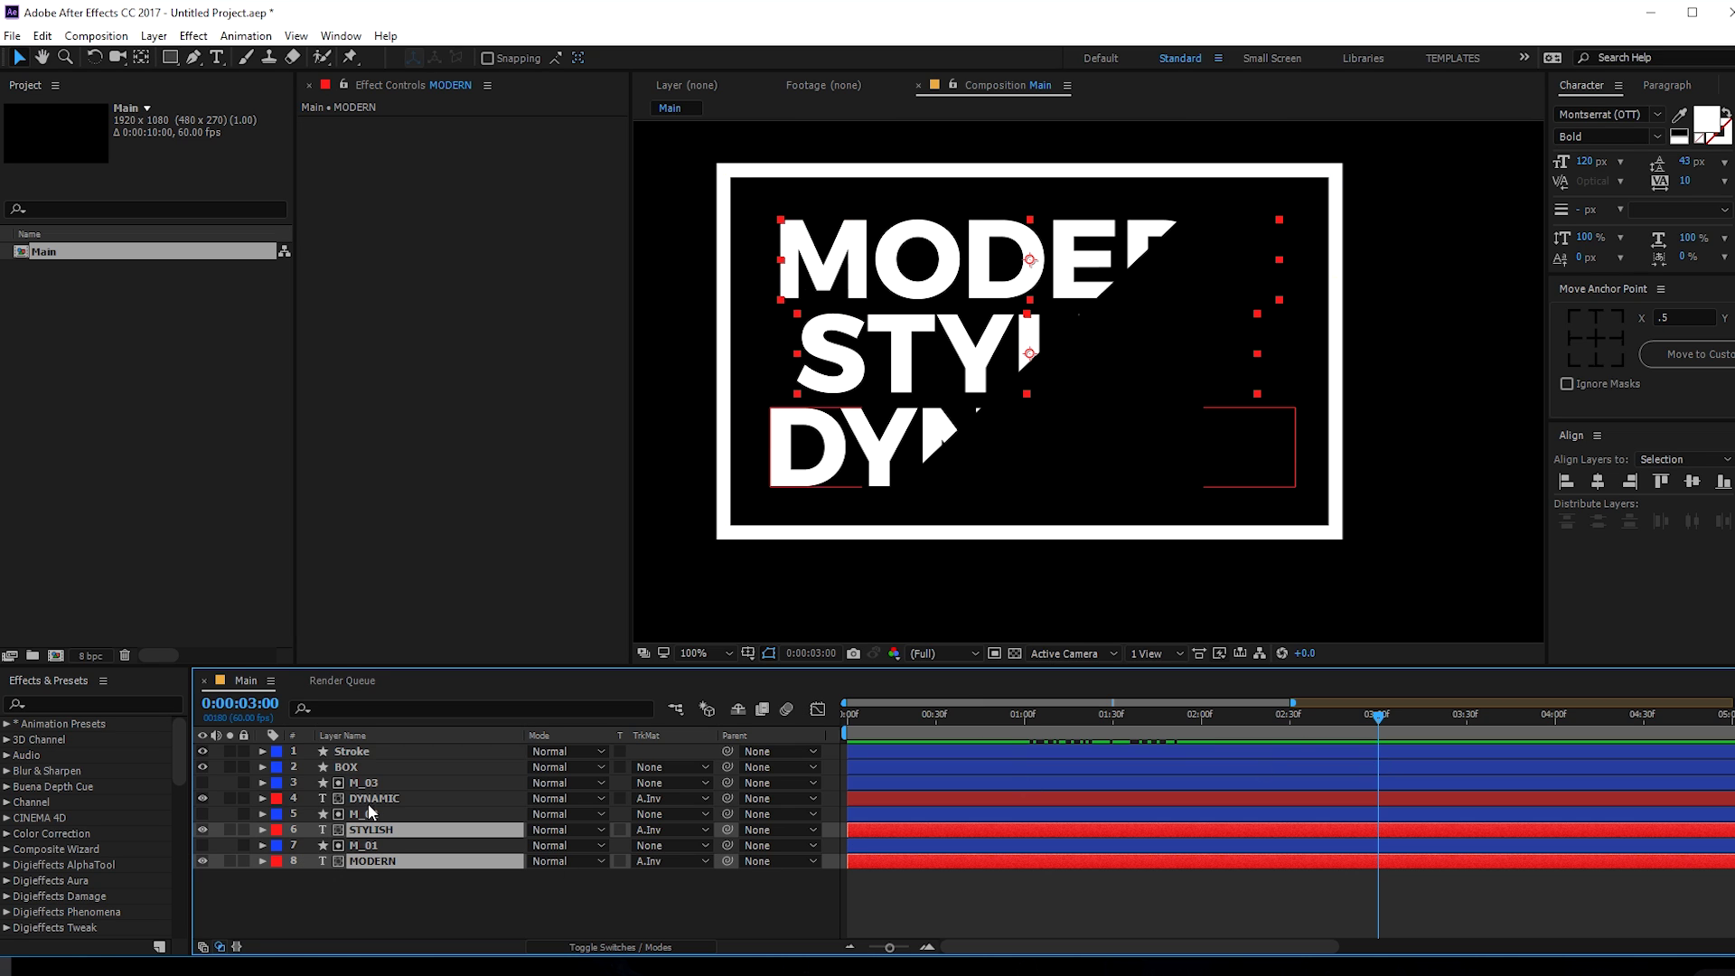
pyautogui.keyDown('ctrl'); pyautogui.click(369, 800); pyautogui.keyUp('ctrl')
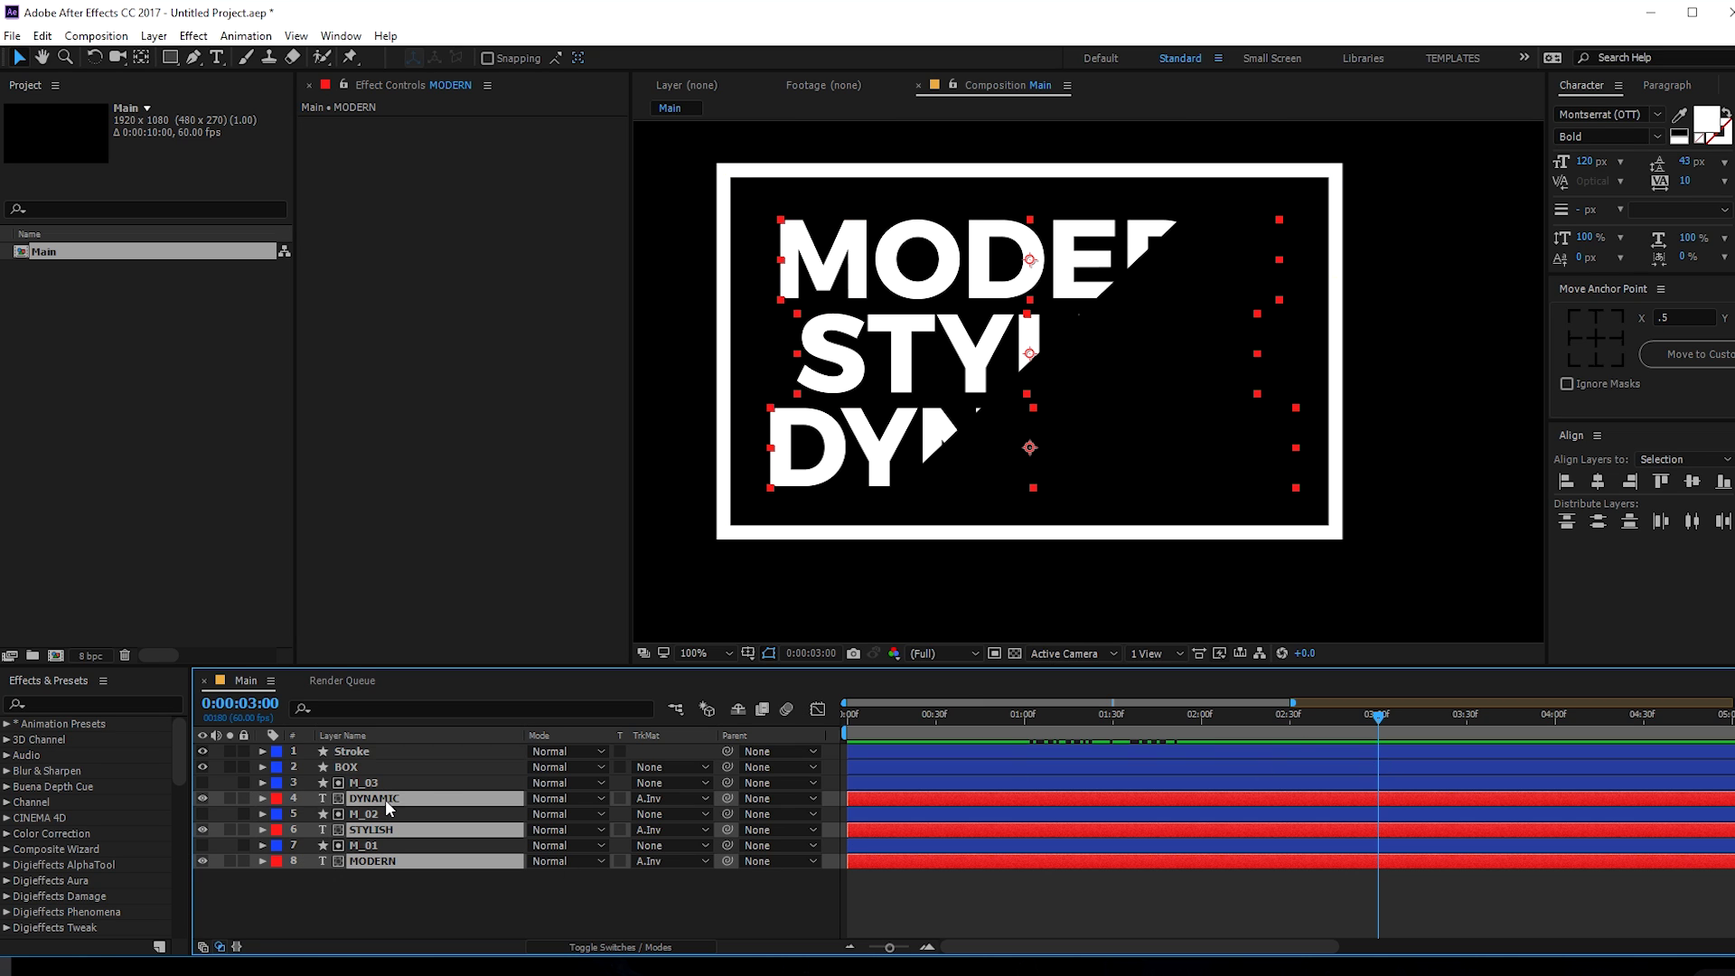
pyautogui.press('p')
pyautogui.click(311, 814)
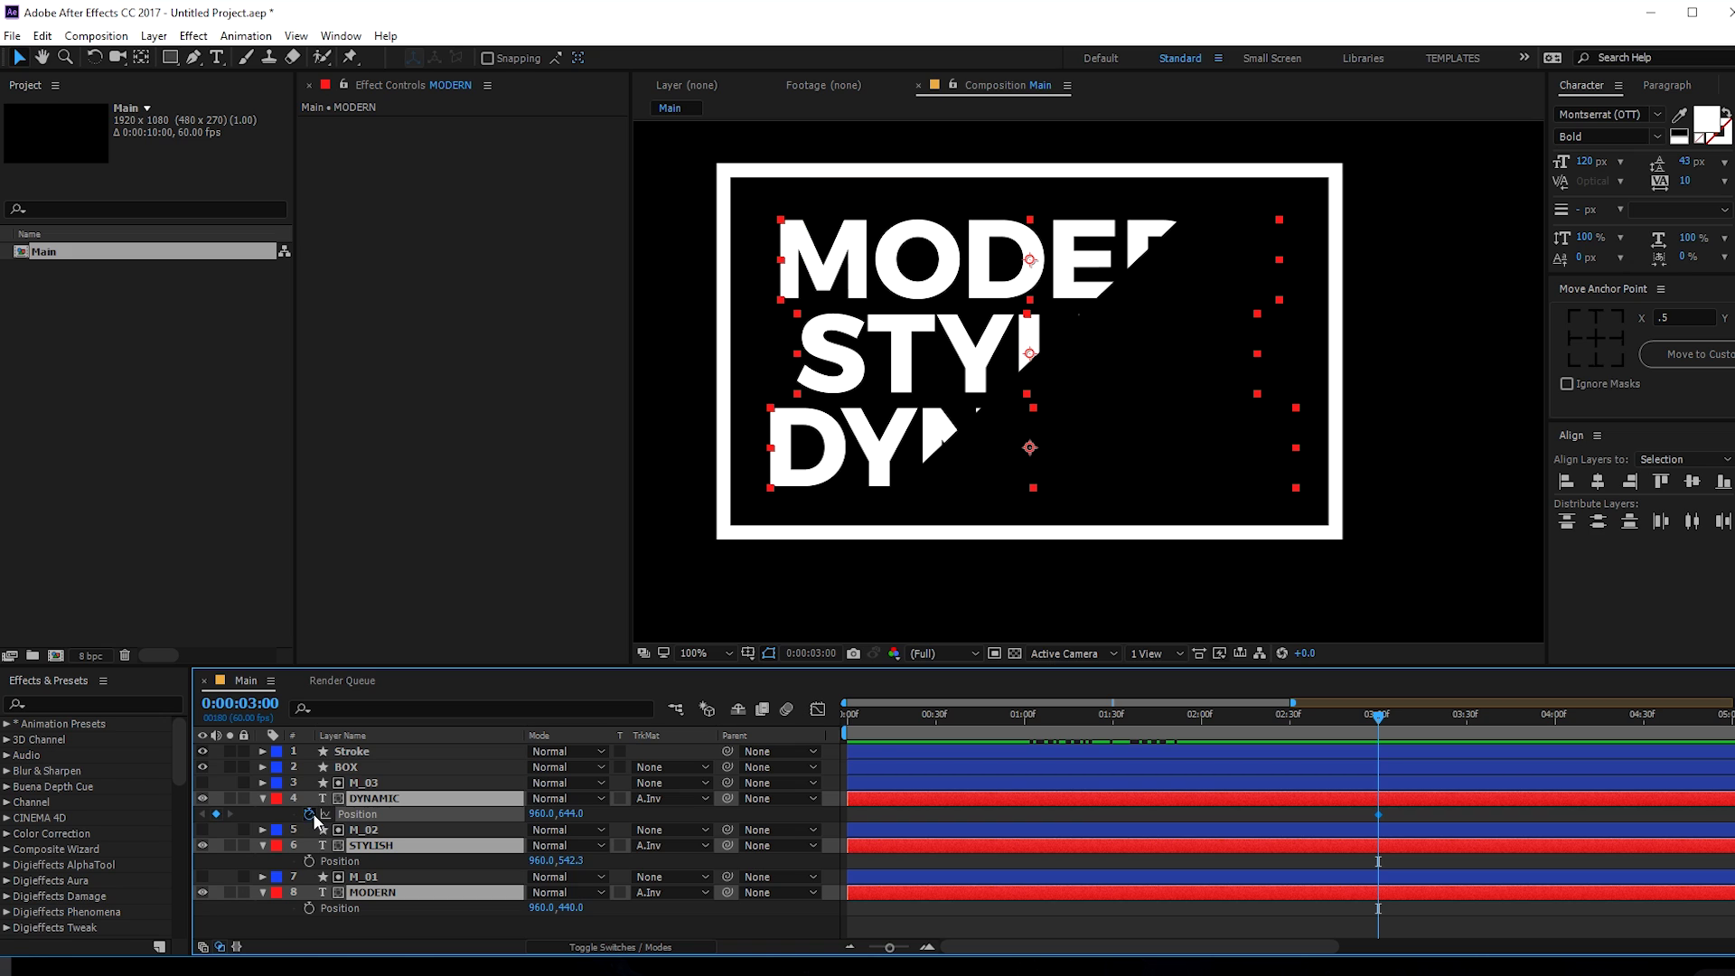
# - At 0:00:02:00, shift the three text layers horizontally to the right, to an X position of 1406
pyautogui.moveTo(1346, 718); pyautogui.dragTo(1201, 726)
pyautogui.moveTo(930, 351); pyautogui.dragTo(1068, 414)
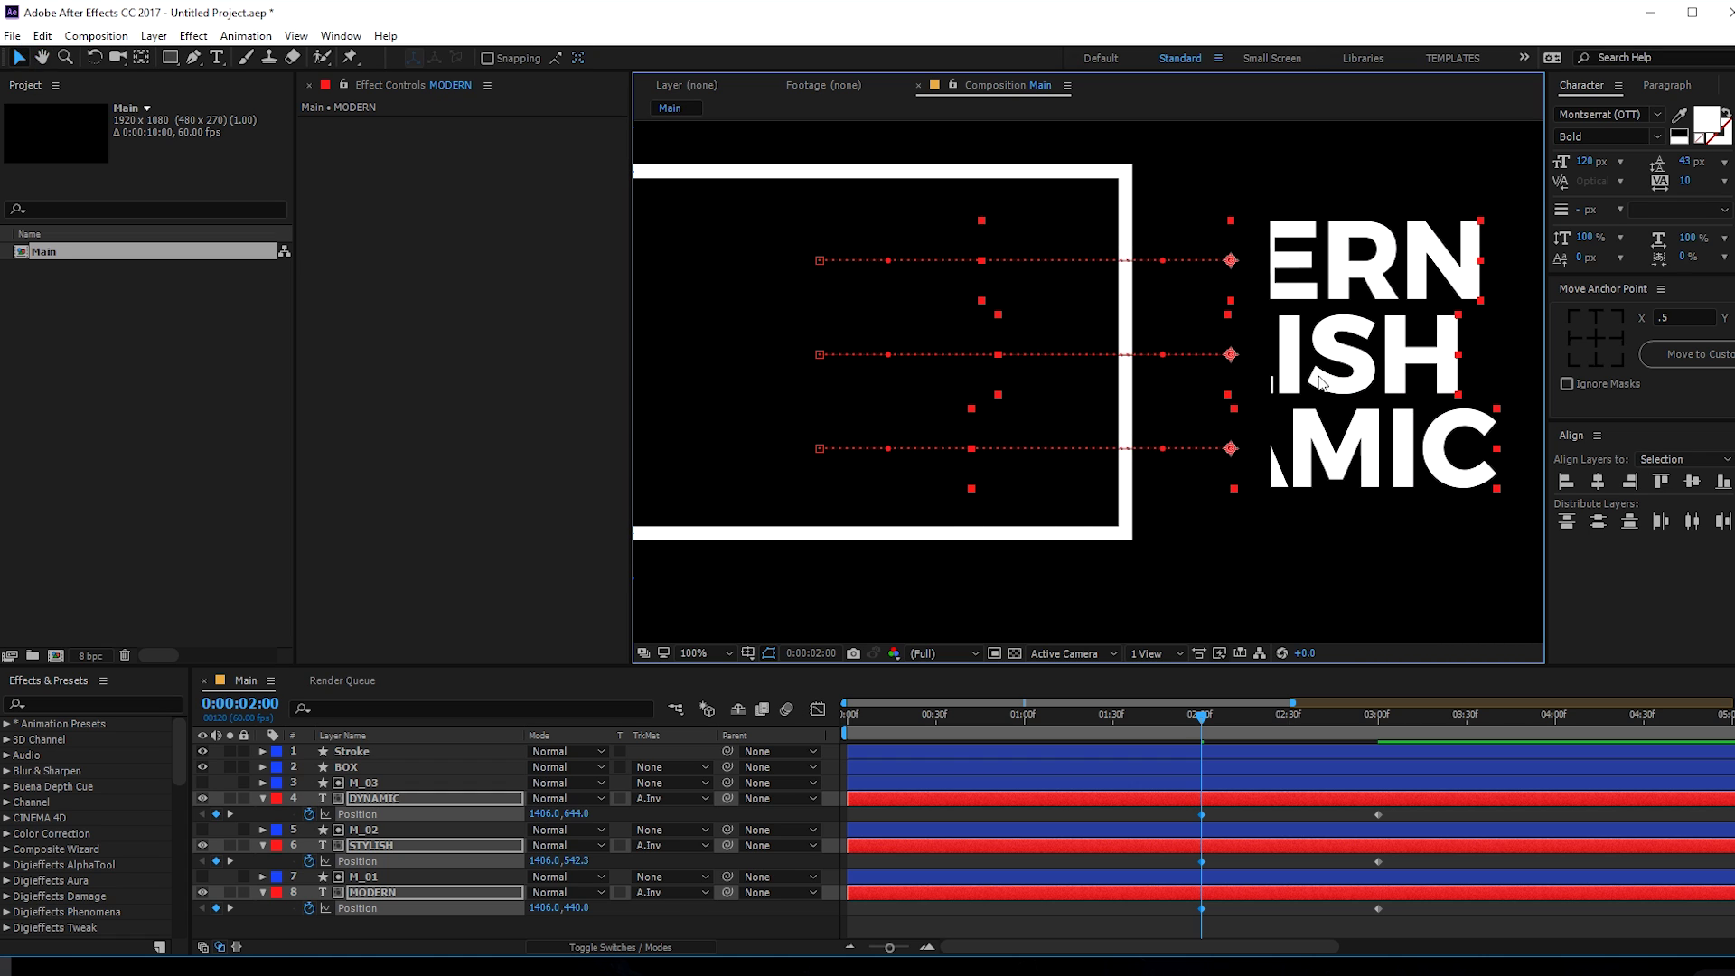
pyautogui.click(992, 913)
# - Select the M_01, M_02 and M_03 layers, activate the Pen tool, and turn on the visibility of all three mattes
pyautogui.click(381, 880)
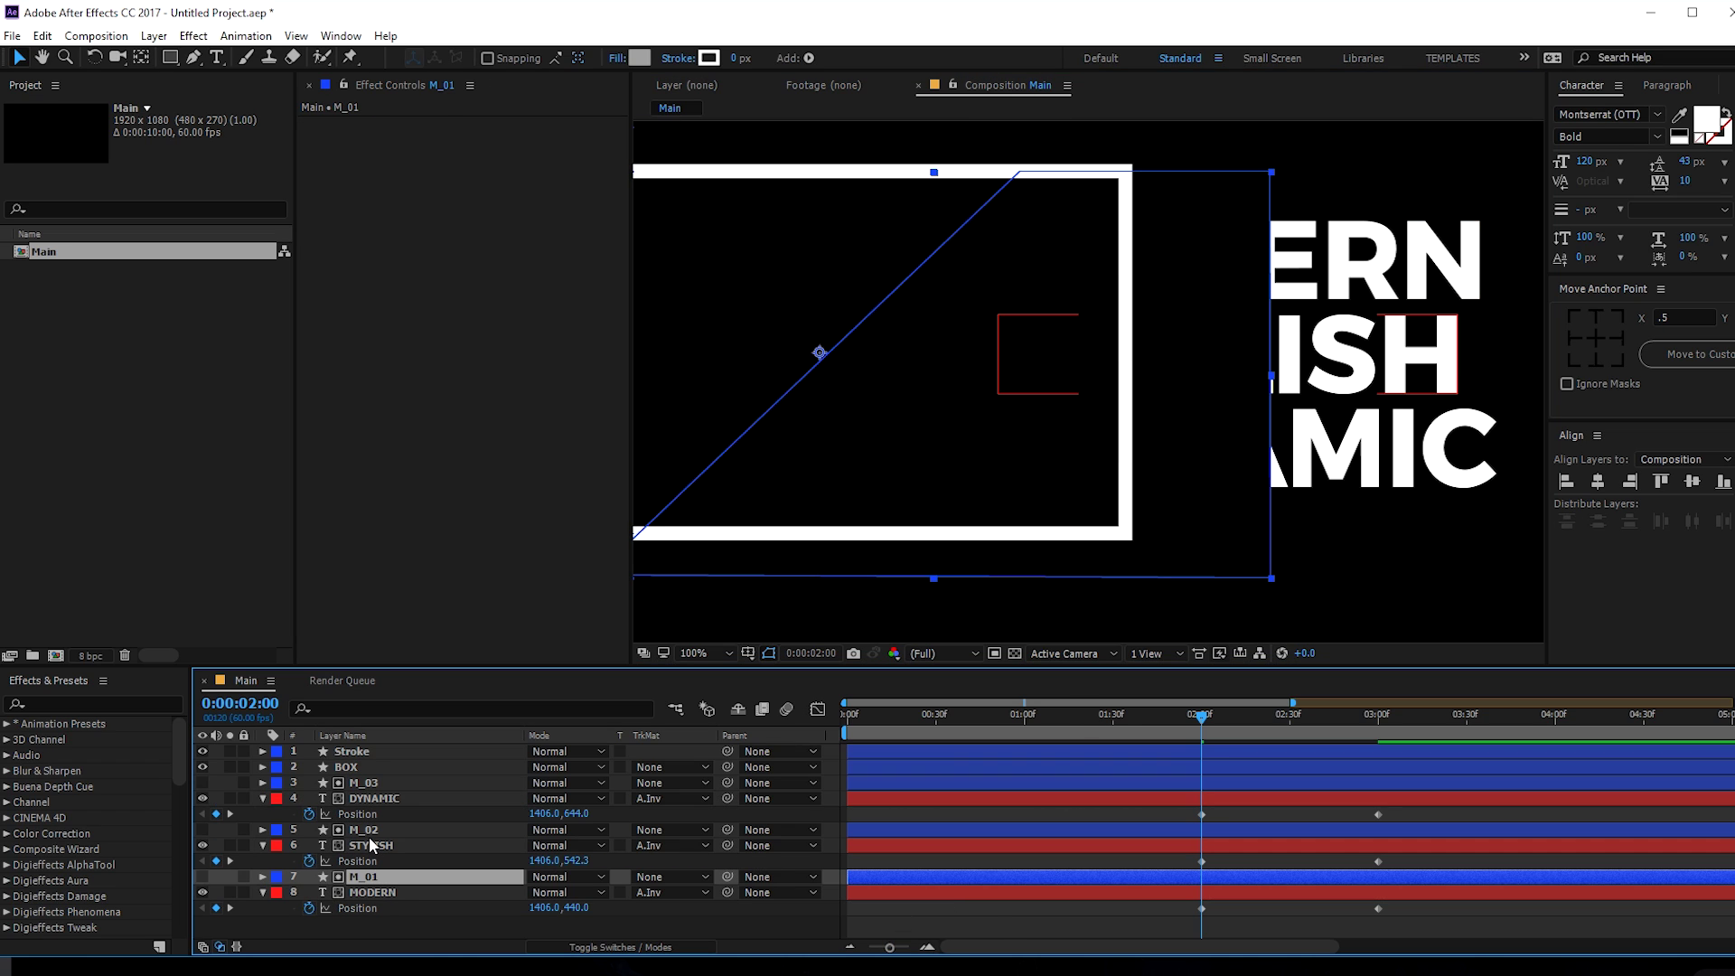
pyautogui.keyDown('ctrl'); pyautogui.click(368, 826); pyautogui.keyUp('ctrl')
pyautogui.keyDown('ctrl'); pyautogui.click(367, 785); pyautogui.keyUp('ctrl')
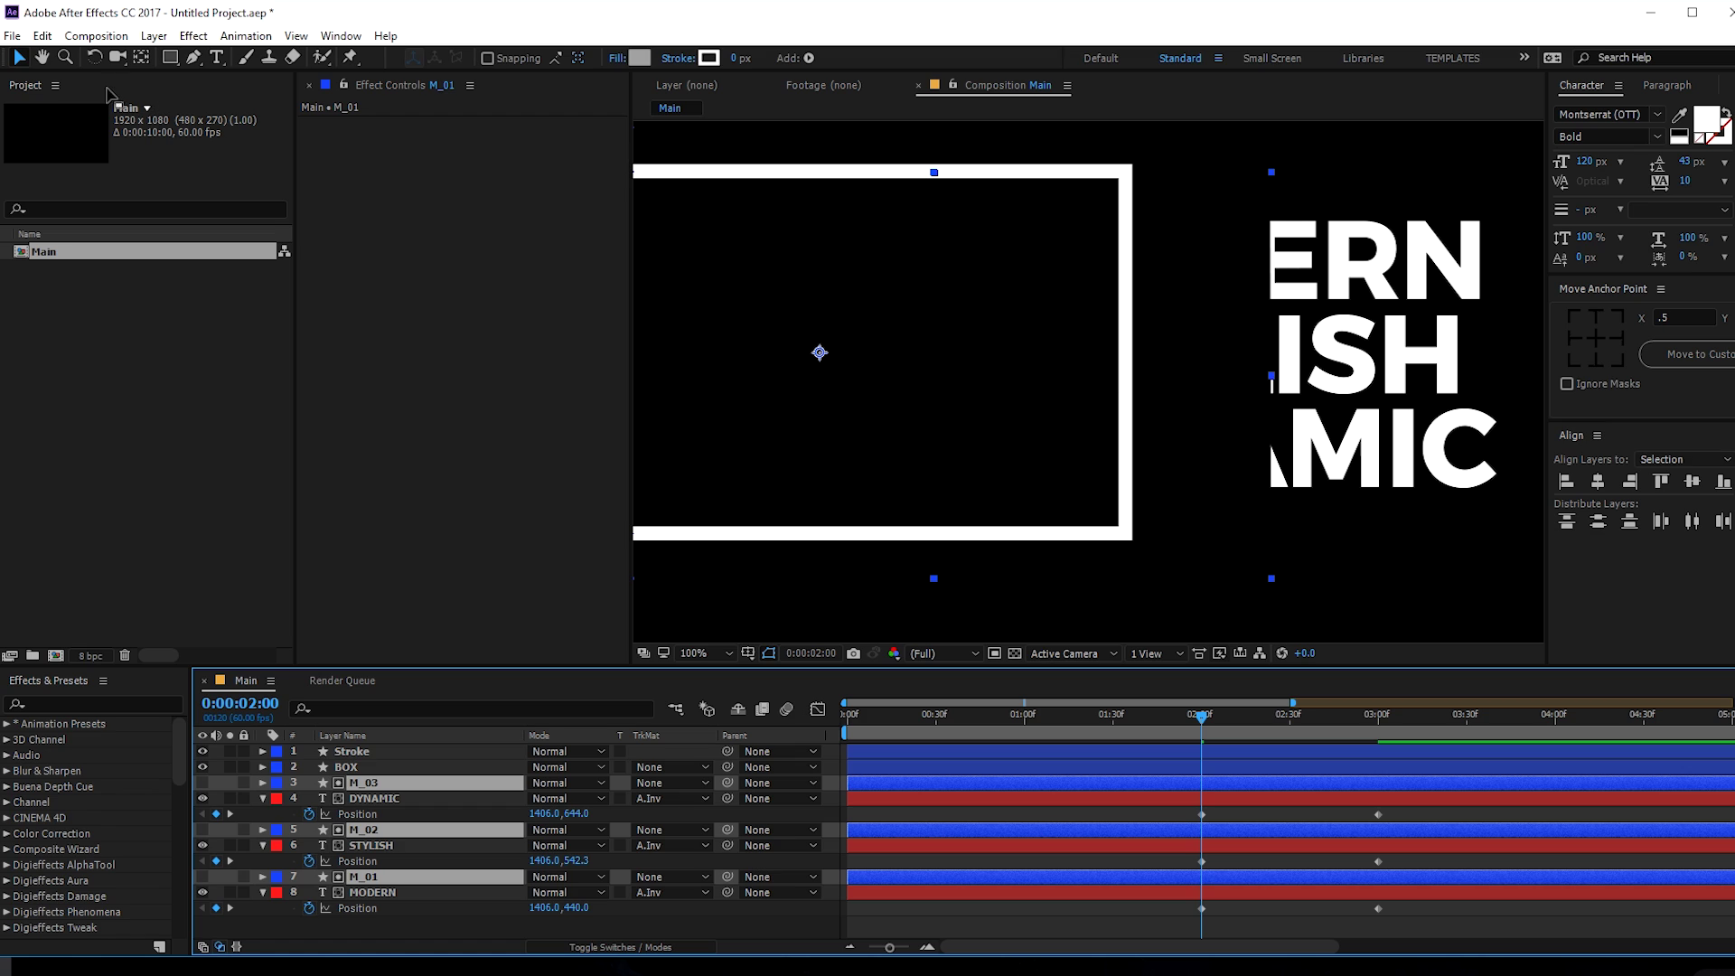
pyautogui.click(194, 57)
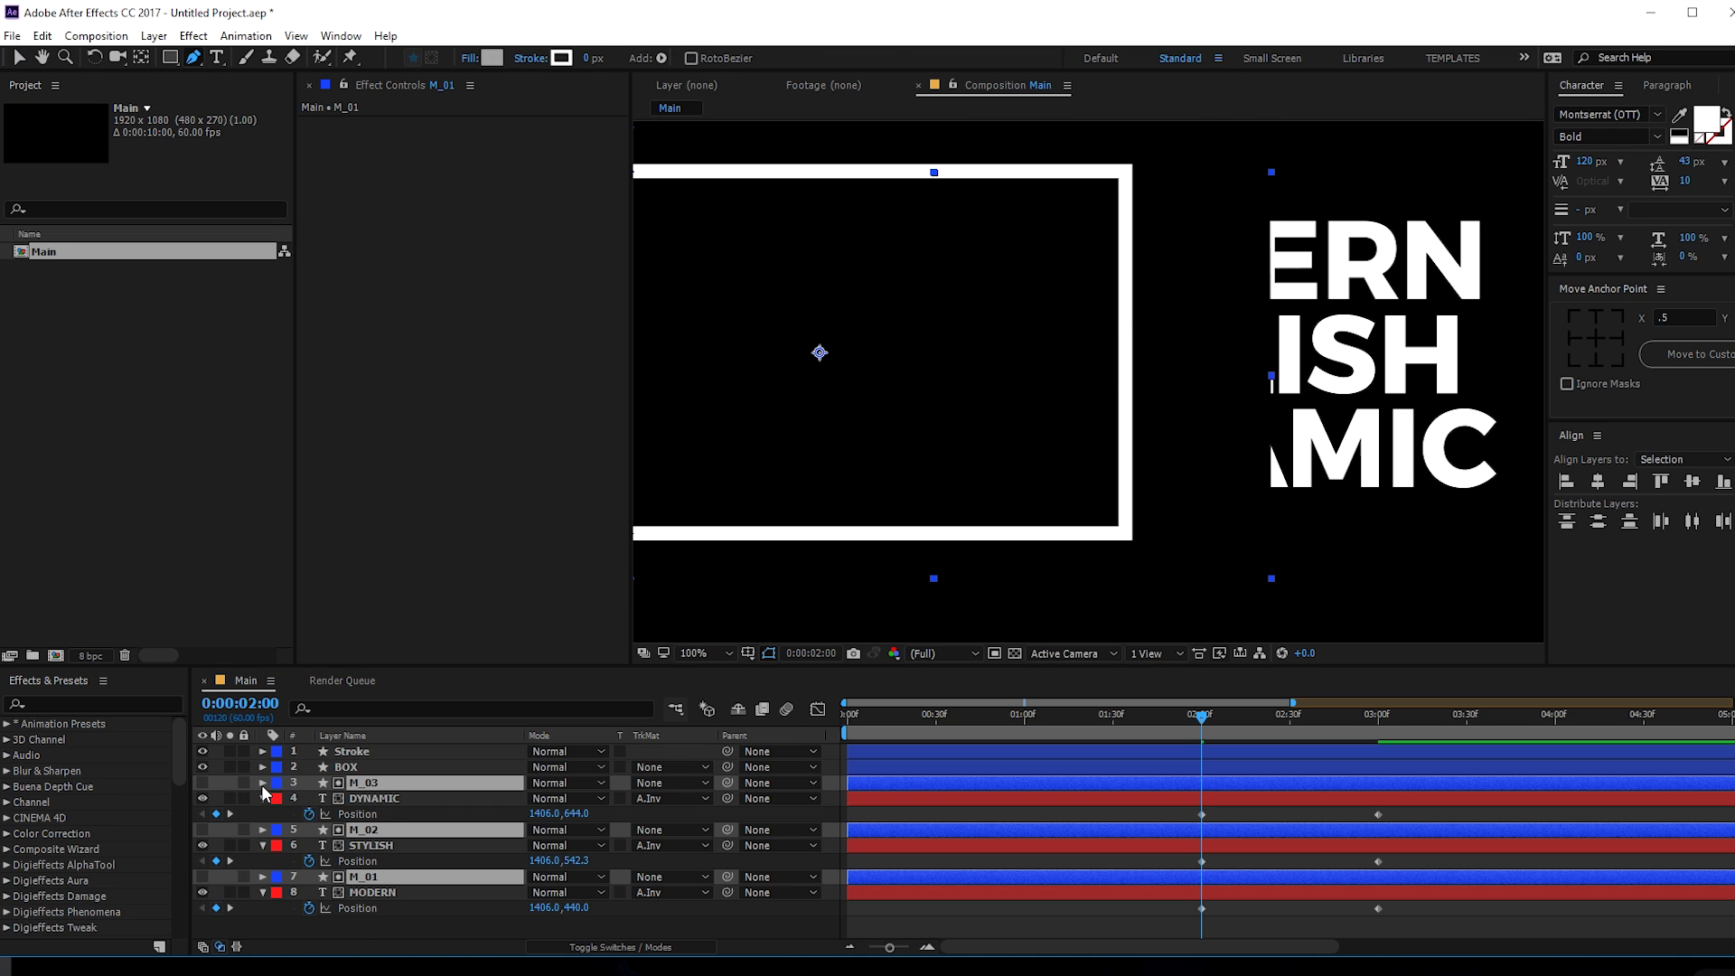
pyautogui.moveTo(202, 783); pyautogui.dragTo(202, 876)
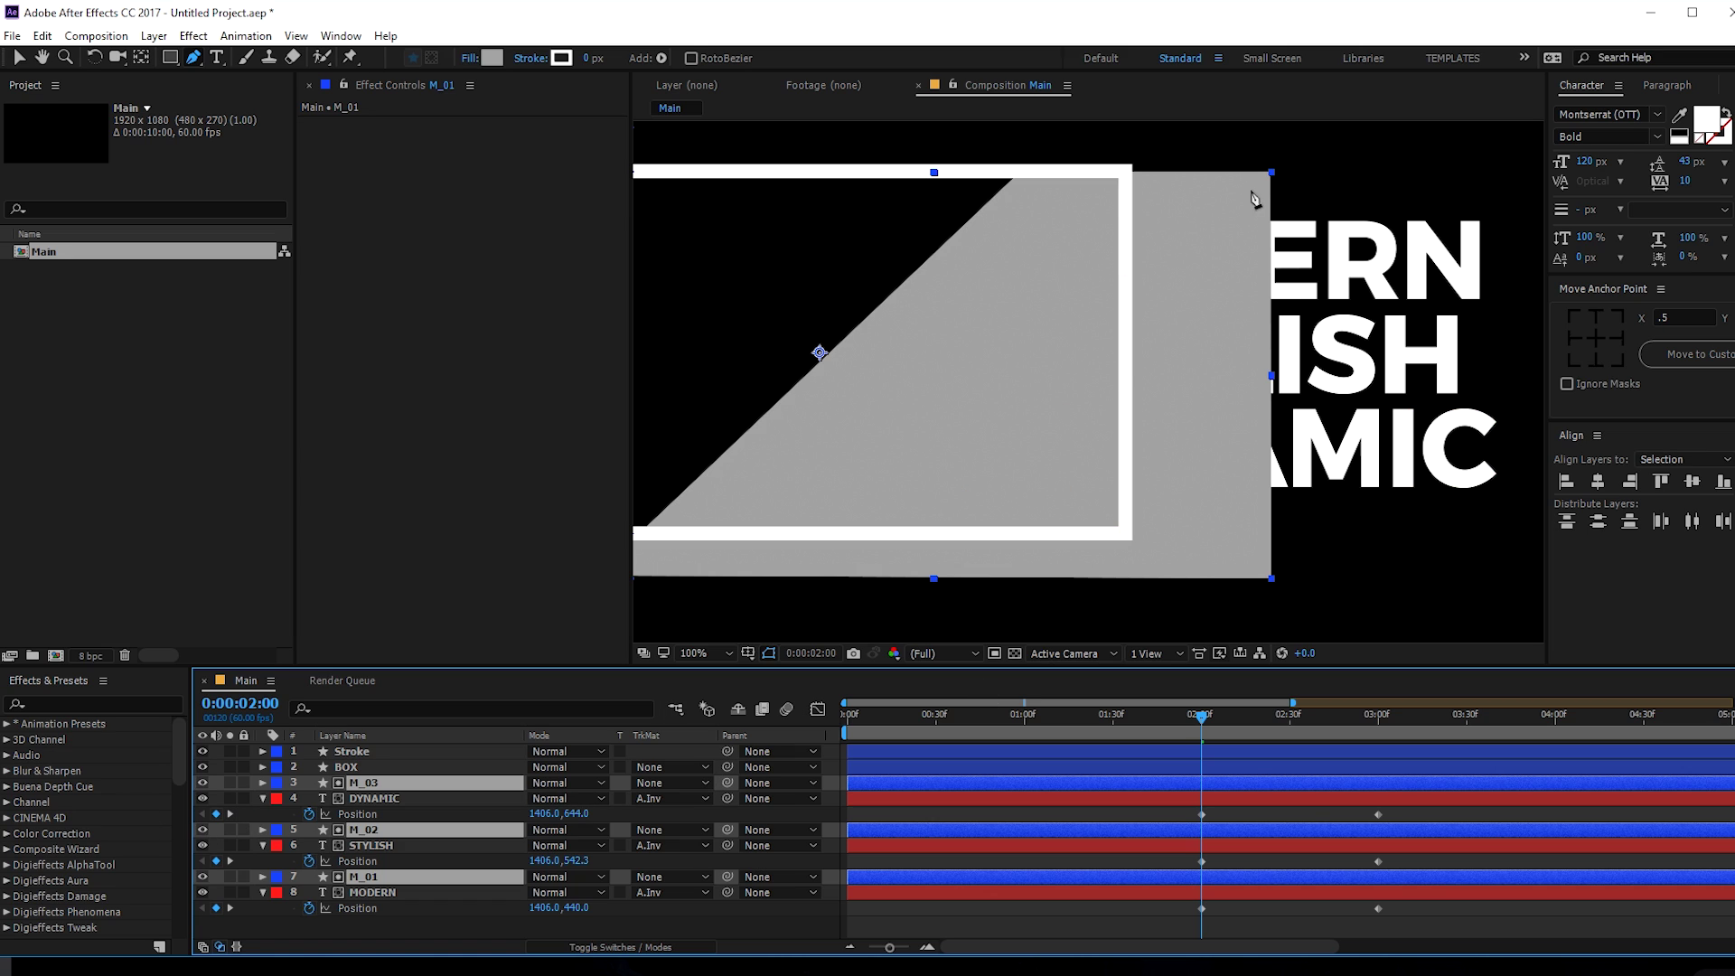
# - Expand the M_03 and M_02 matte layers down to their Shape 1 groups and collapse the DYNAMIC layer's properties
pyautogui.click(262, 782)
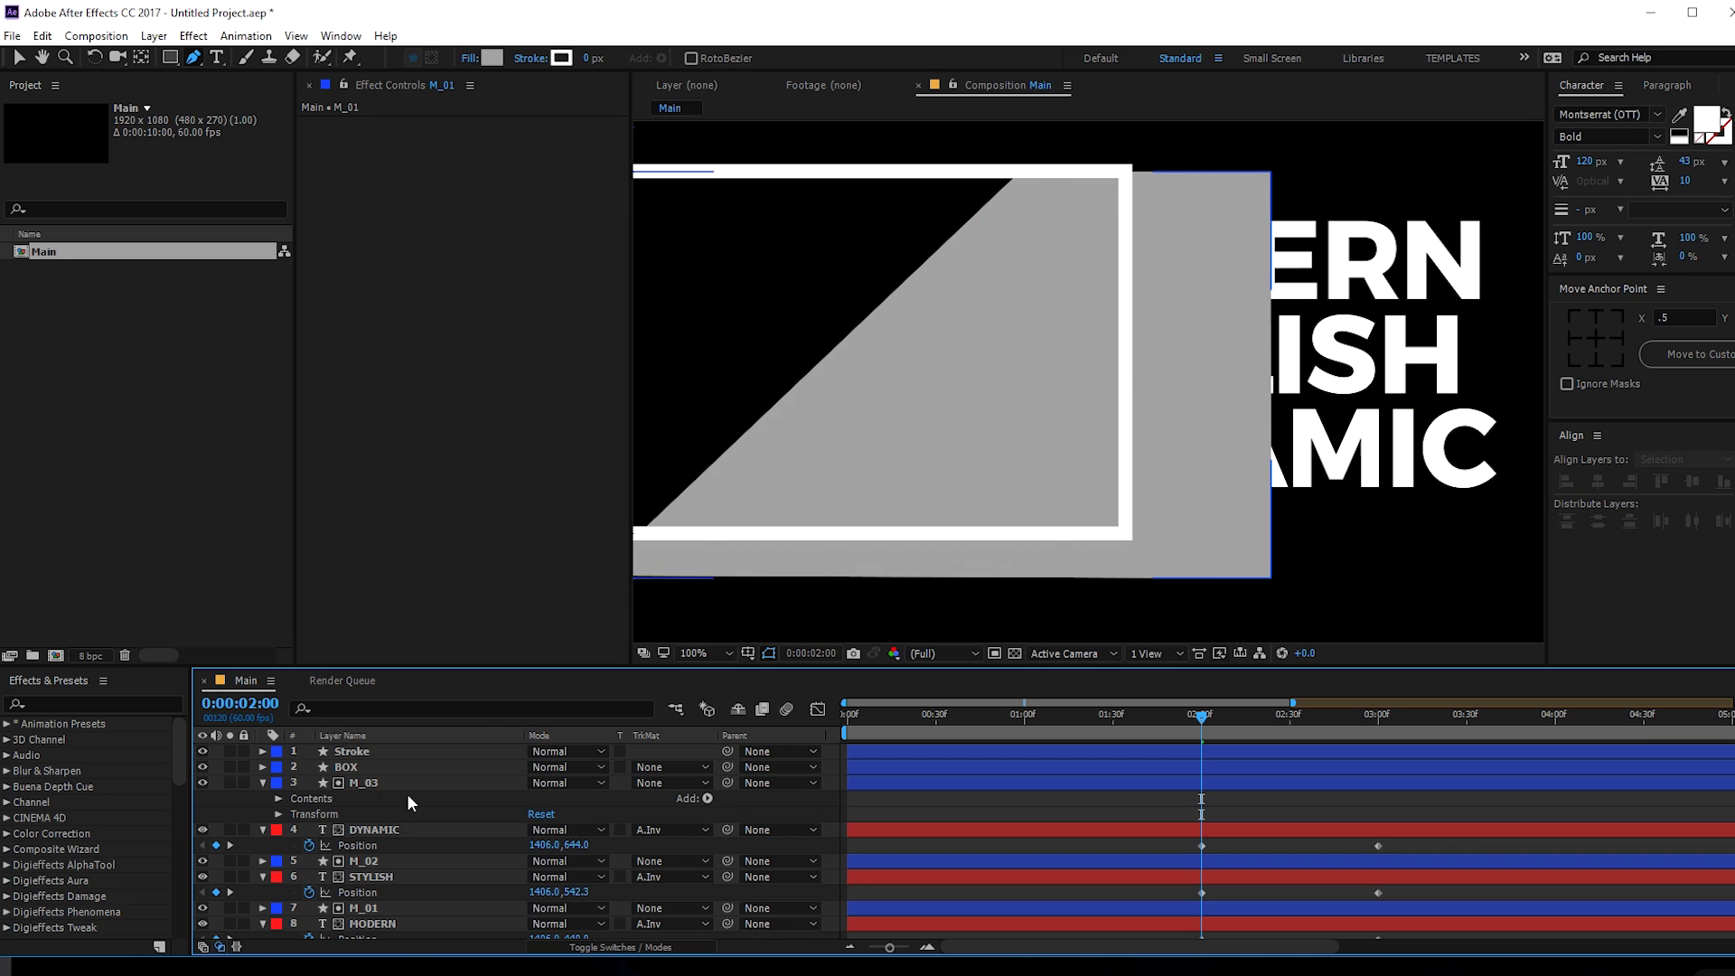
pyautogui.click(279, 798)
pyautogui.click(324, 814)
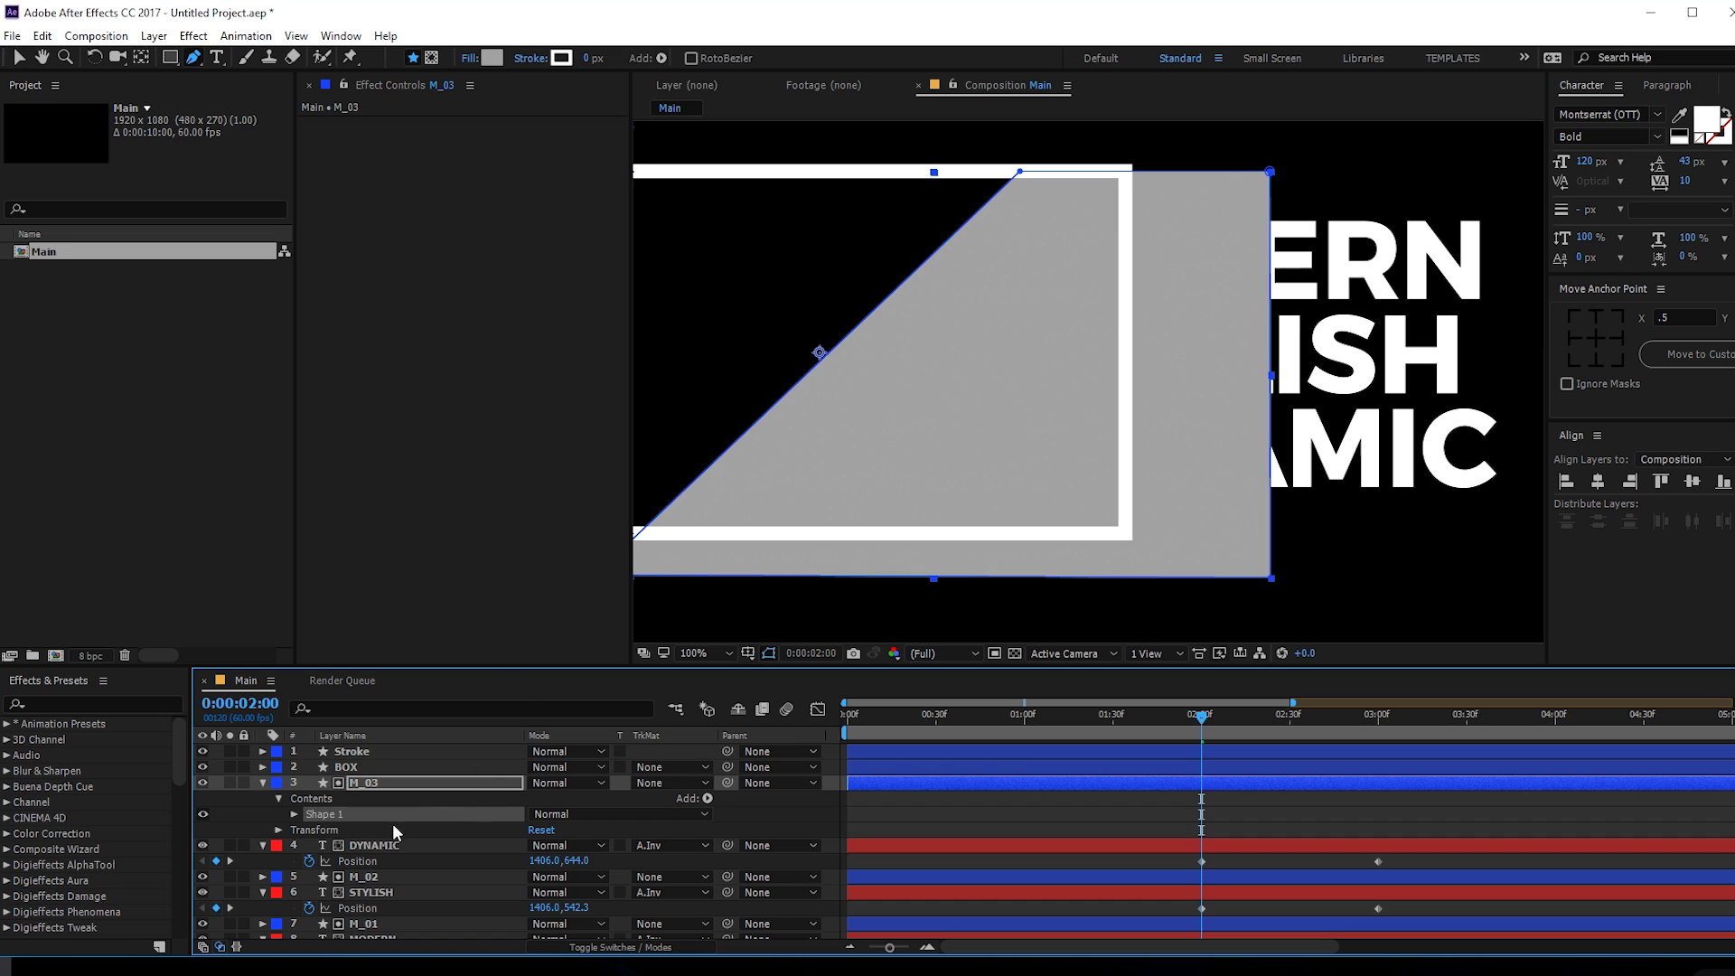
pyautogui.click(264, 845)
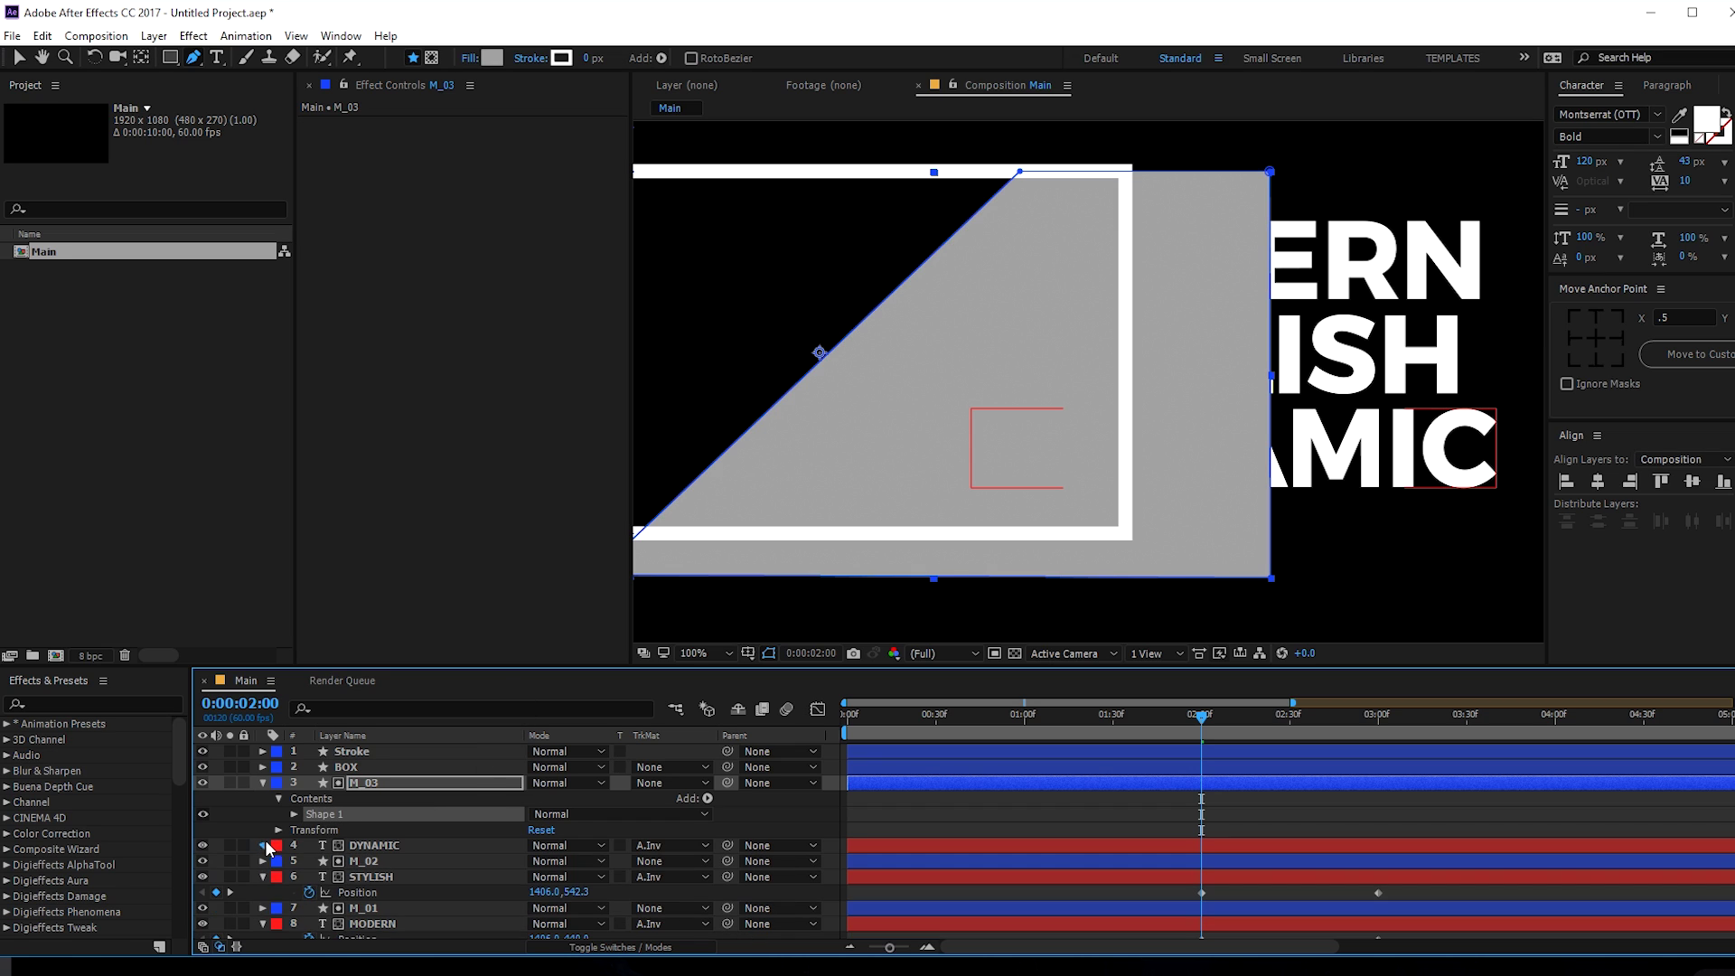
pyautogui.click(264, 842)
pyautogui.click(262, 817)
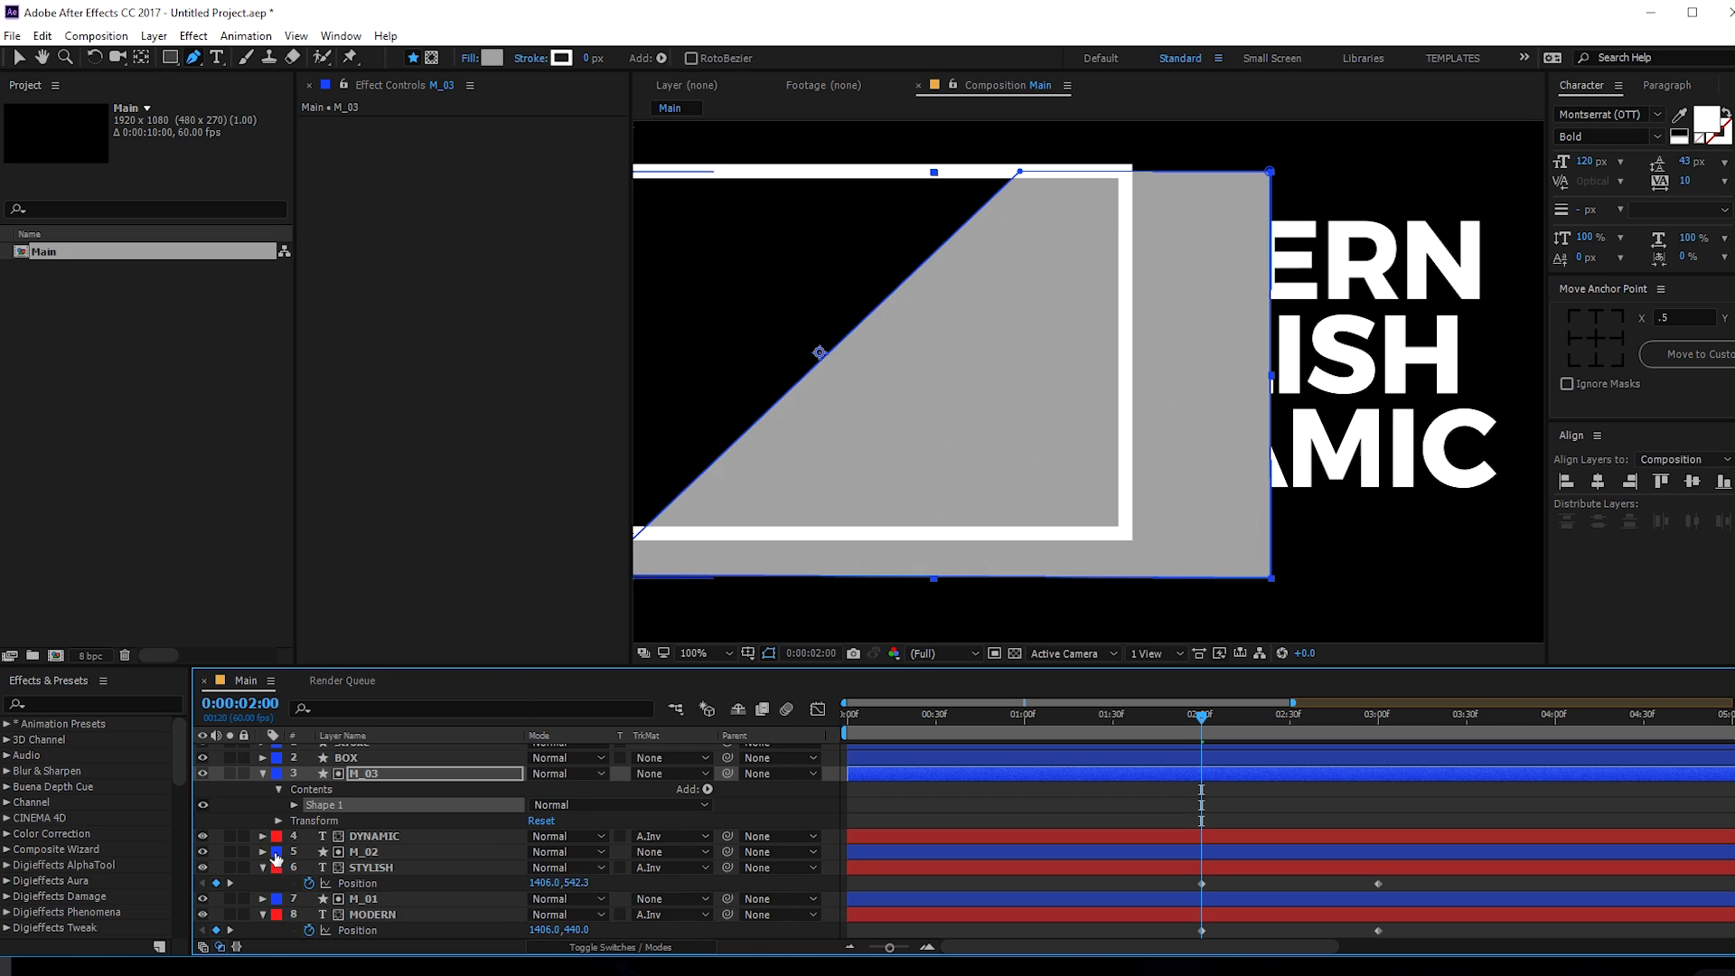
pyautogui.click(264, 852)
pyautogui.click(279, 865)
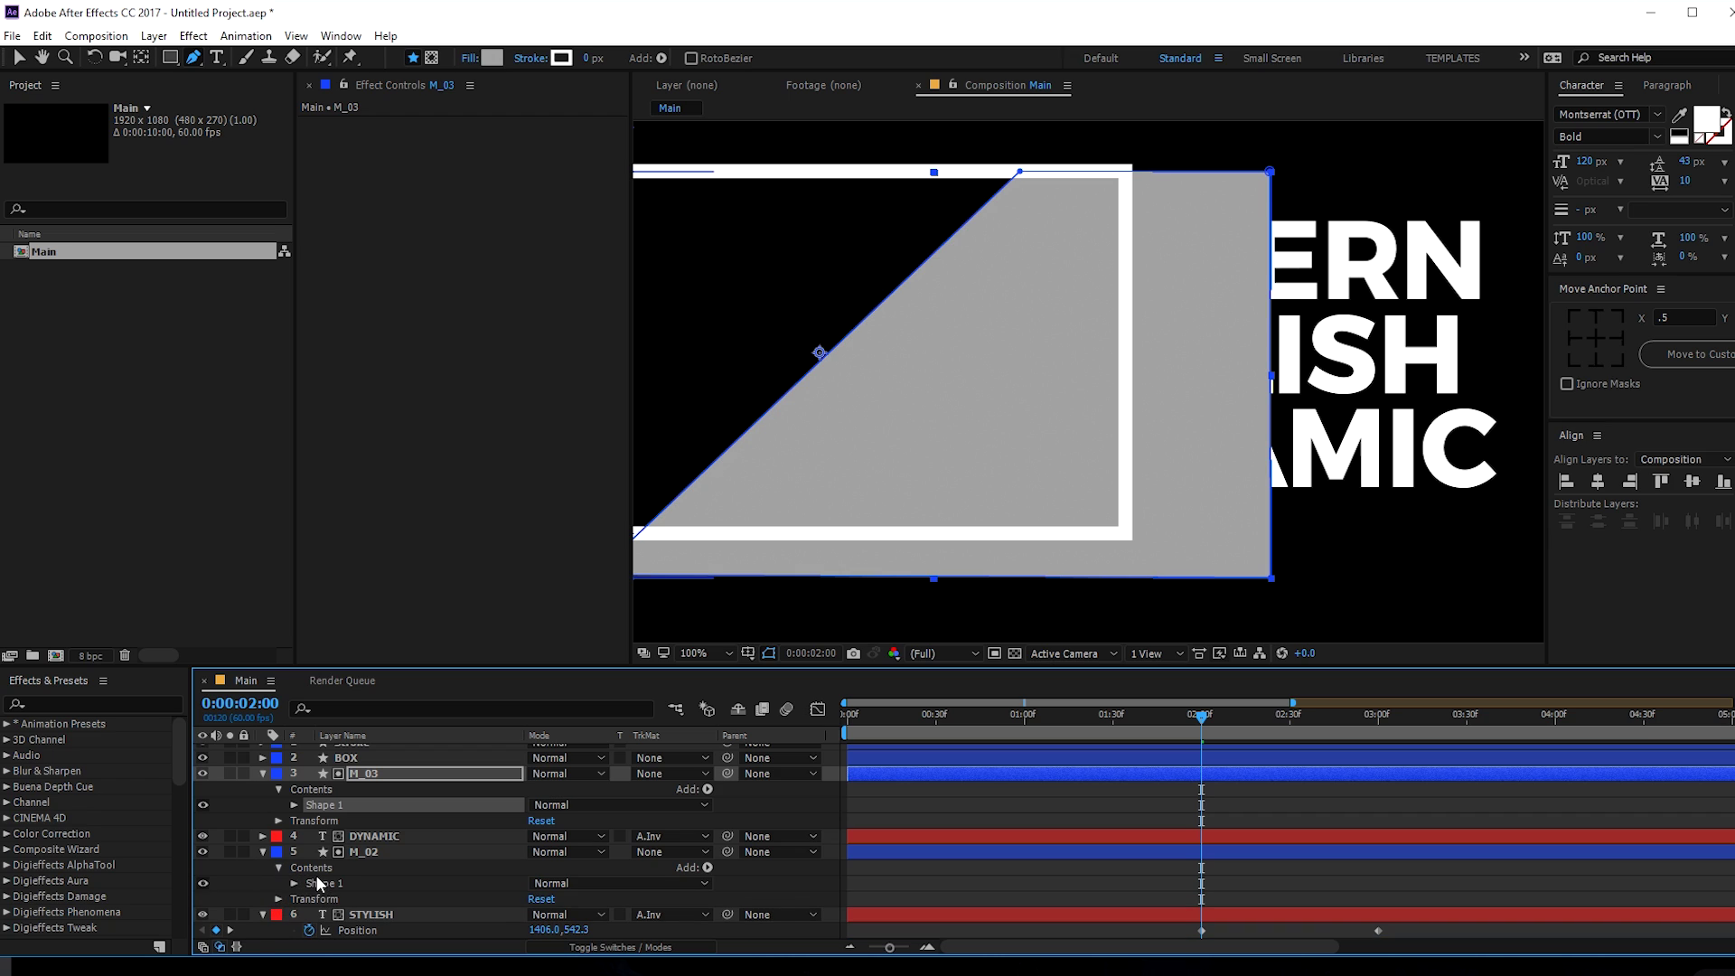
# - Stretch the right edge of the M_03 matte shape outward so it fully covers the offset text
pyautogui.keyDown('ctrl'); pyautogui.click(362, 852); pyautogui.keyUp('ctrl')
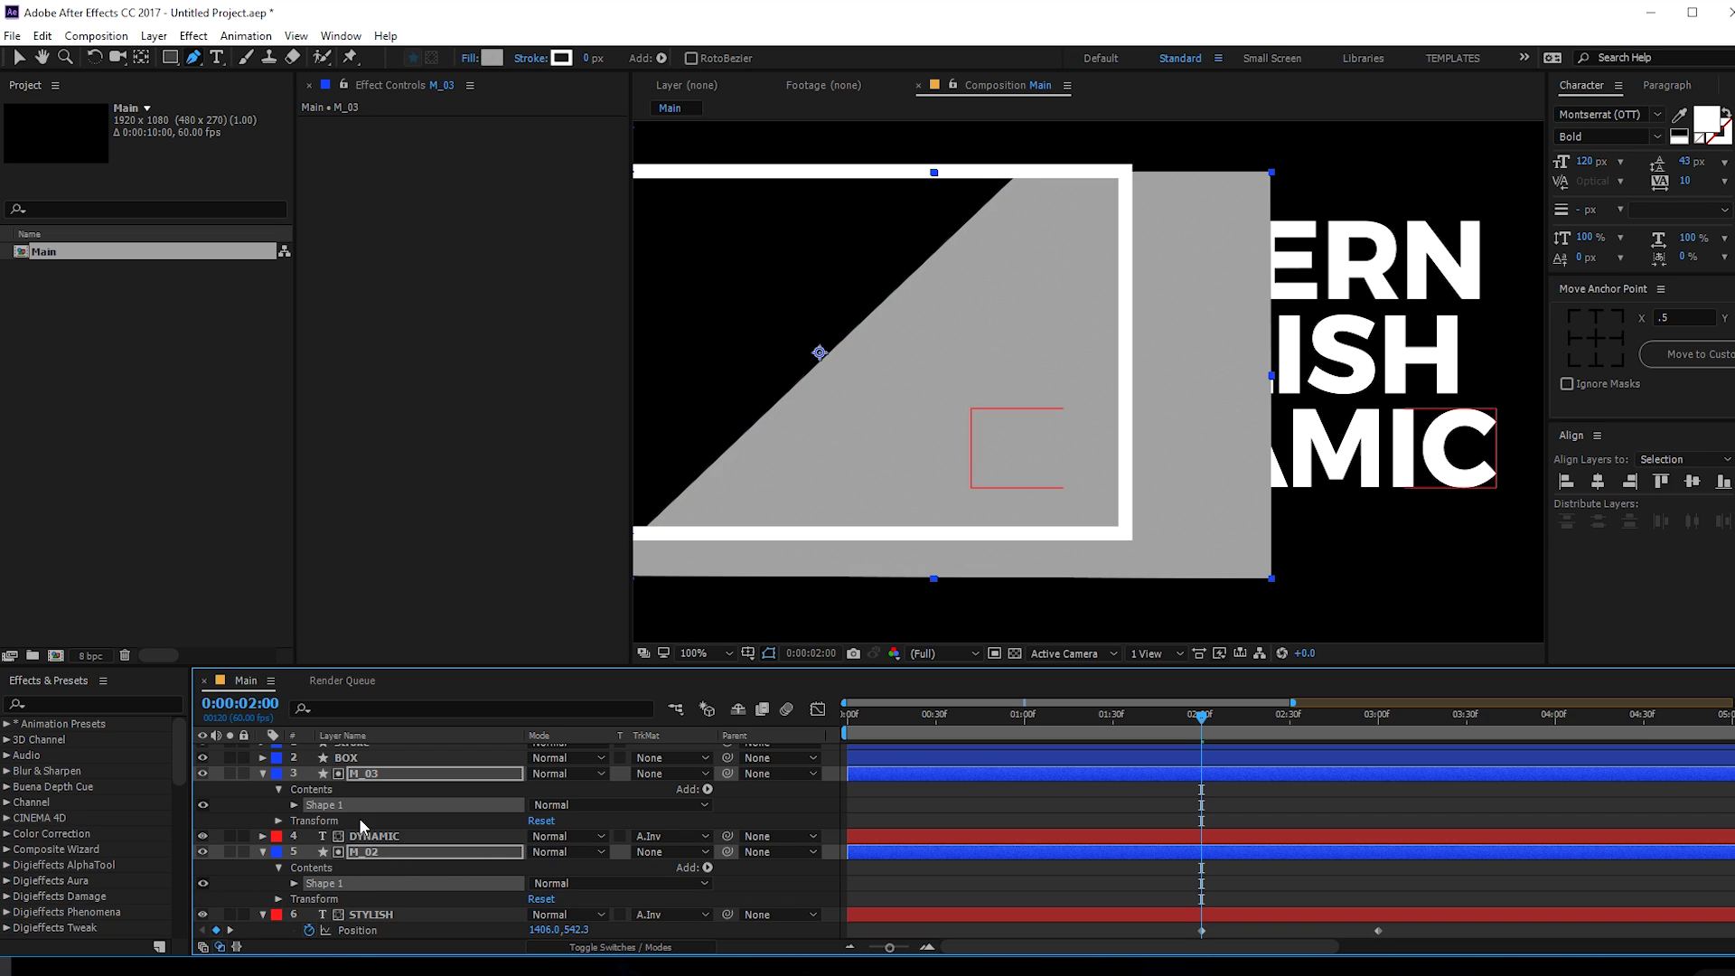
pyautogui.click(357, 773)
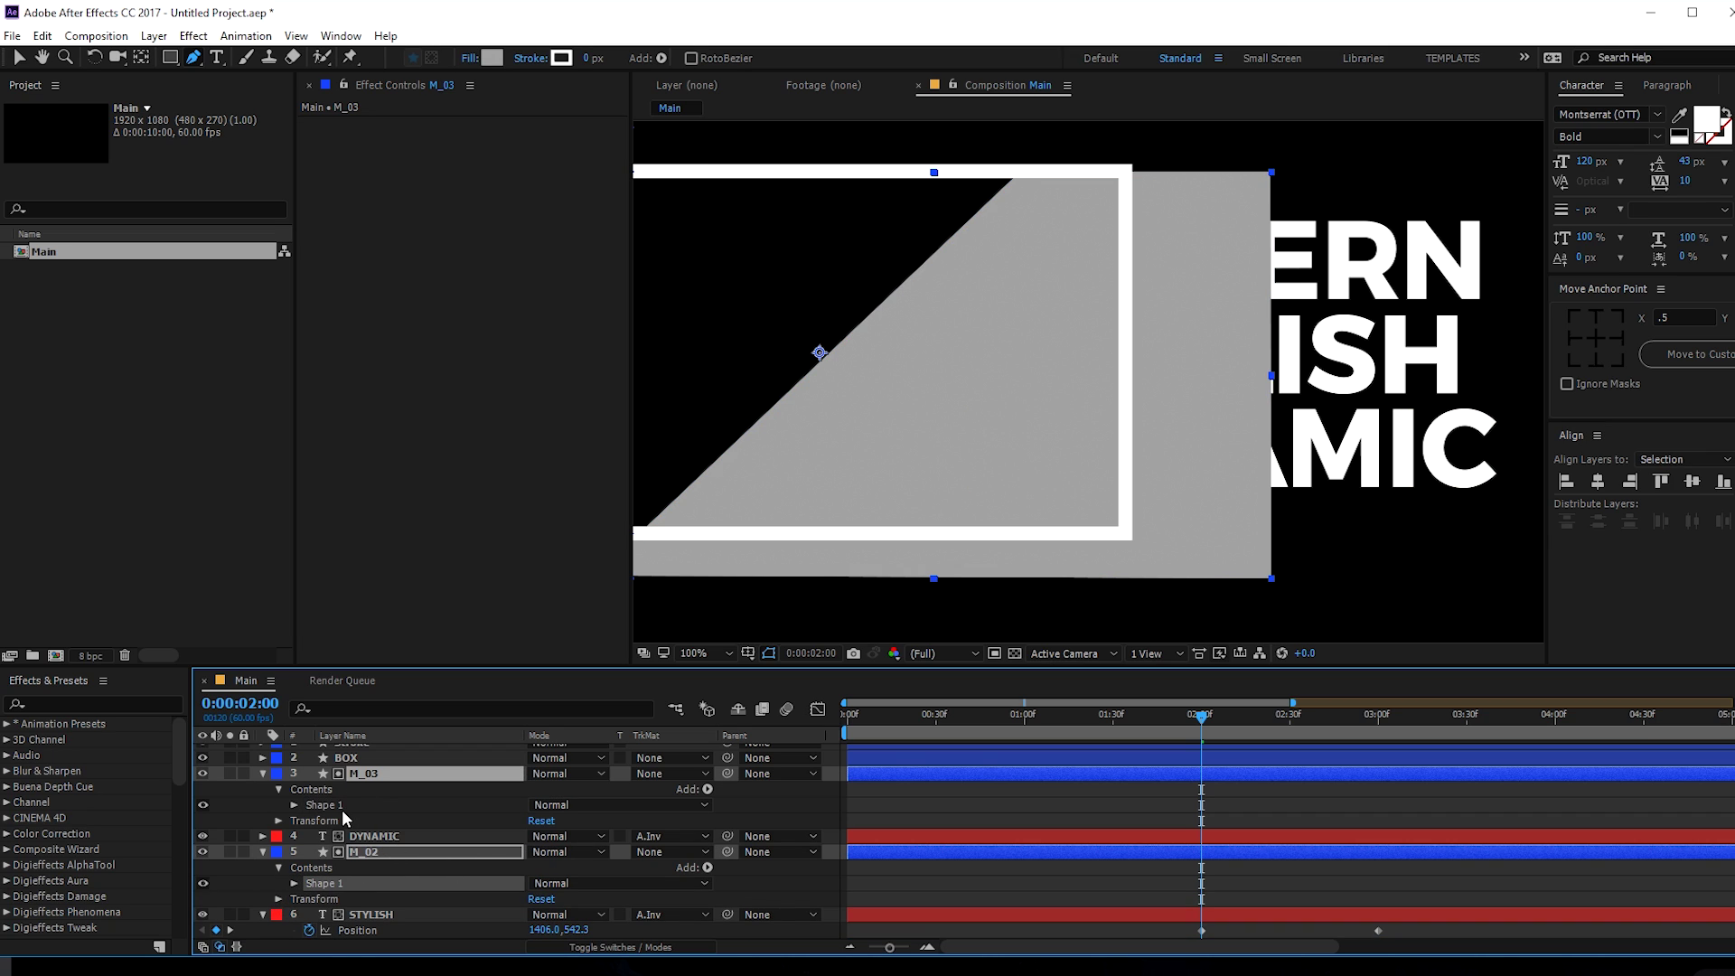
pyautogui.click(1271, 171)
pyautogui.press('v')
pyautogui.moveTo(1343, 147); pyautogui.dragTo(1516, 583)
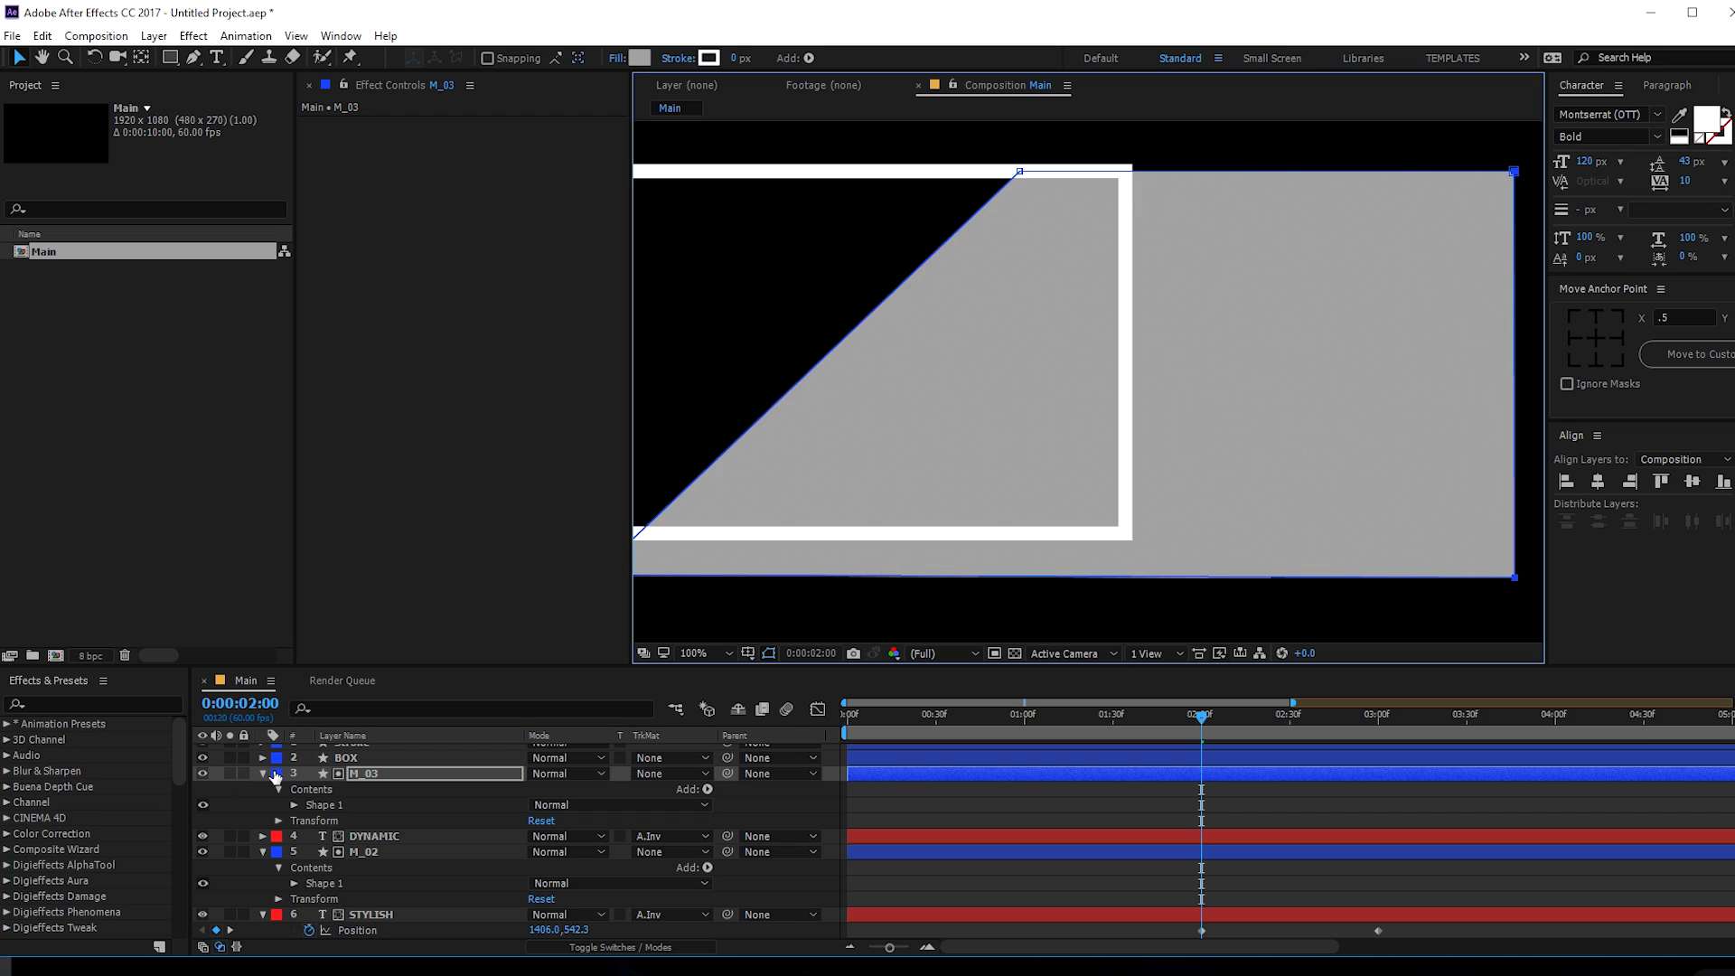
# - Stretch the right edge of the M_02 matte shape outward to line up with the widened M_03 matte
pyautogui.click(325, 884)
pyautogui.click(1276, 179)
pyautogui.click(318, 883)
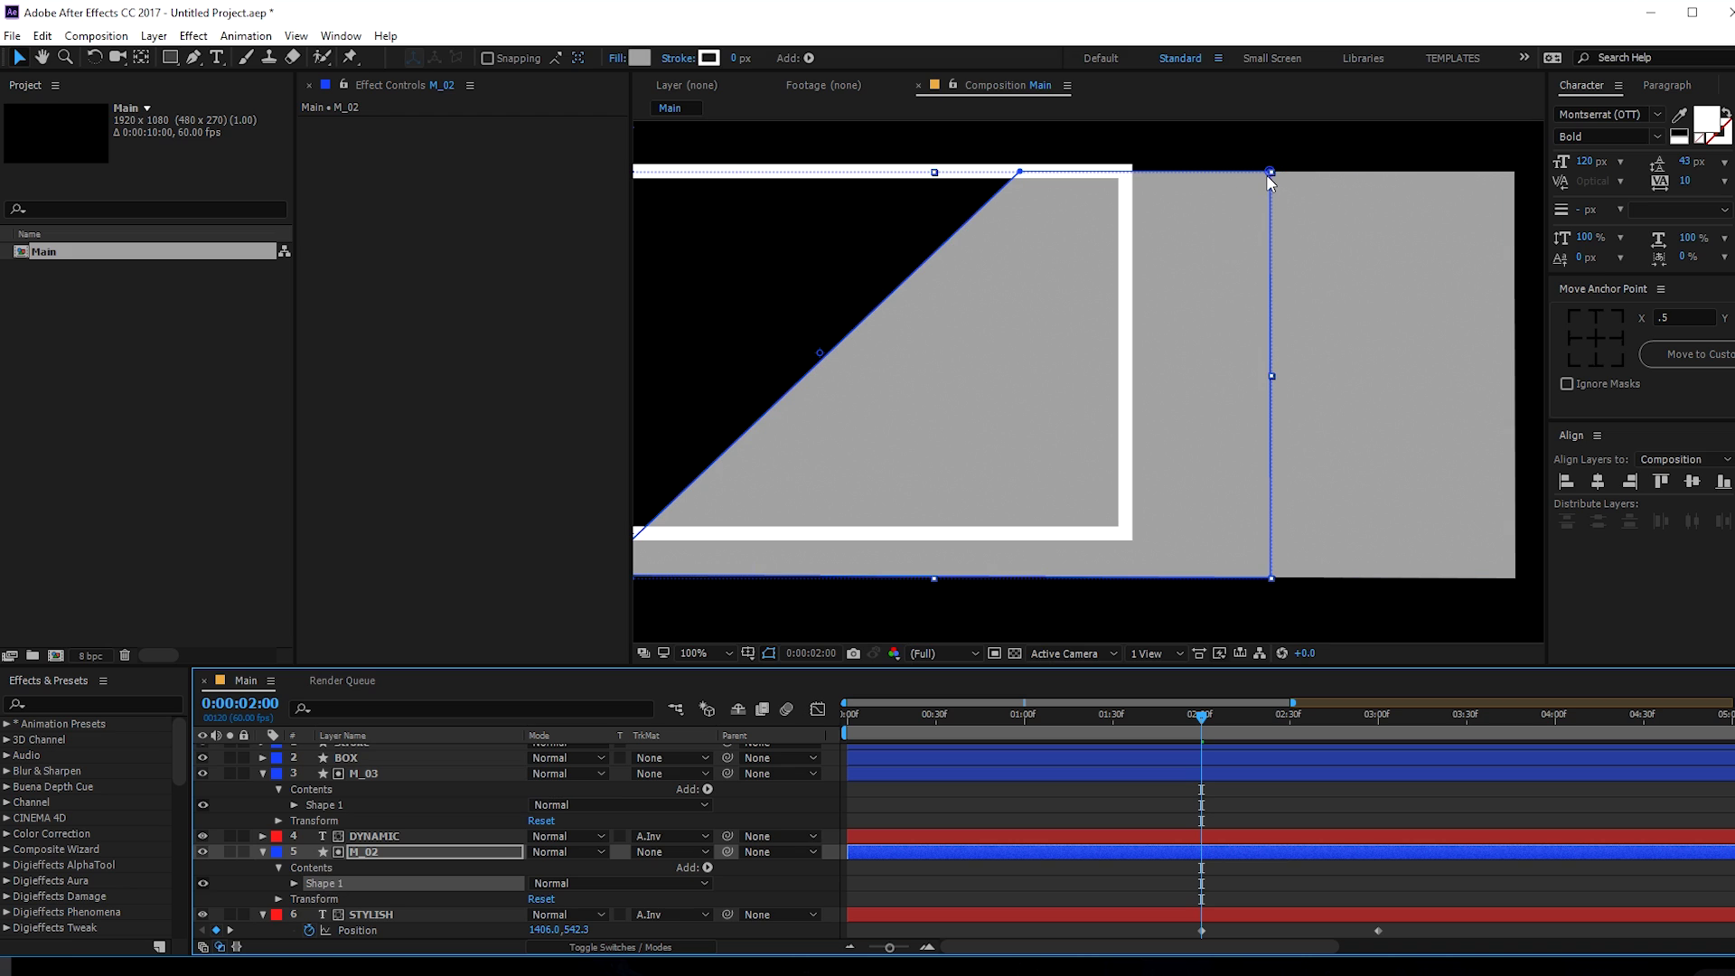
pyautogui.moveTo(1327, 147); pyautogui.dragTo(1169, 526)
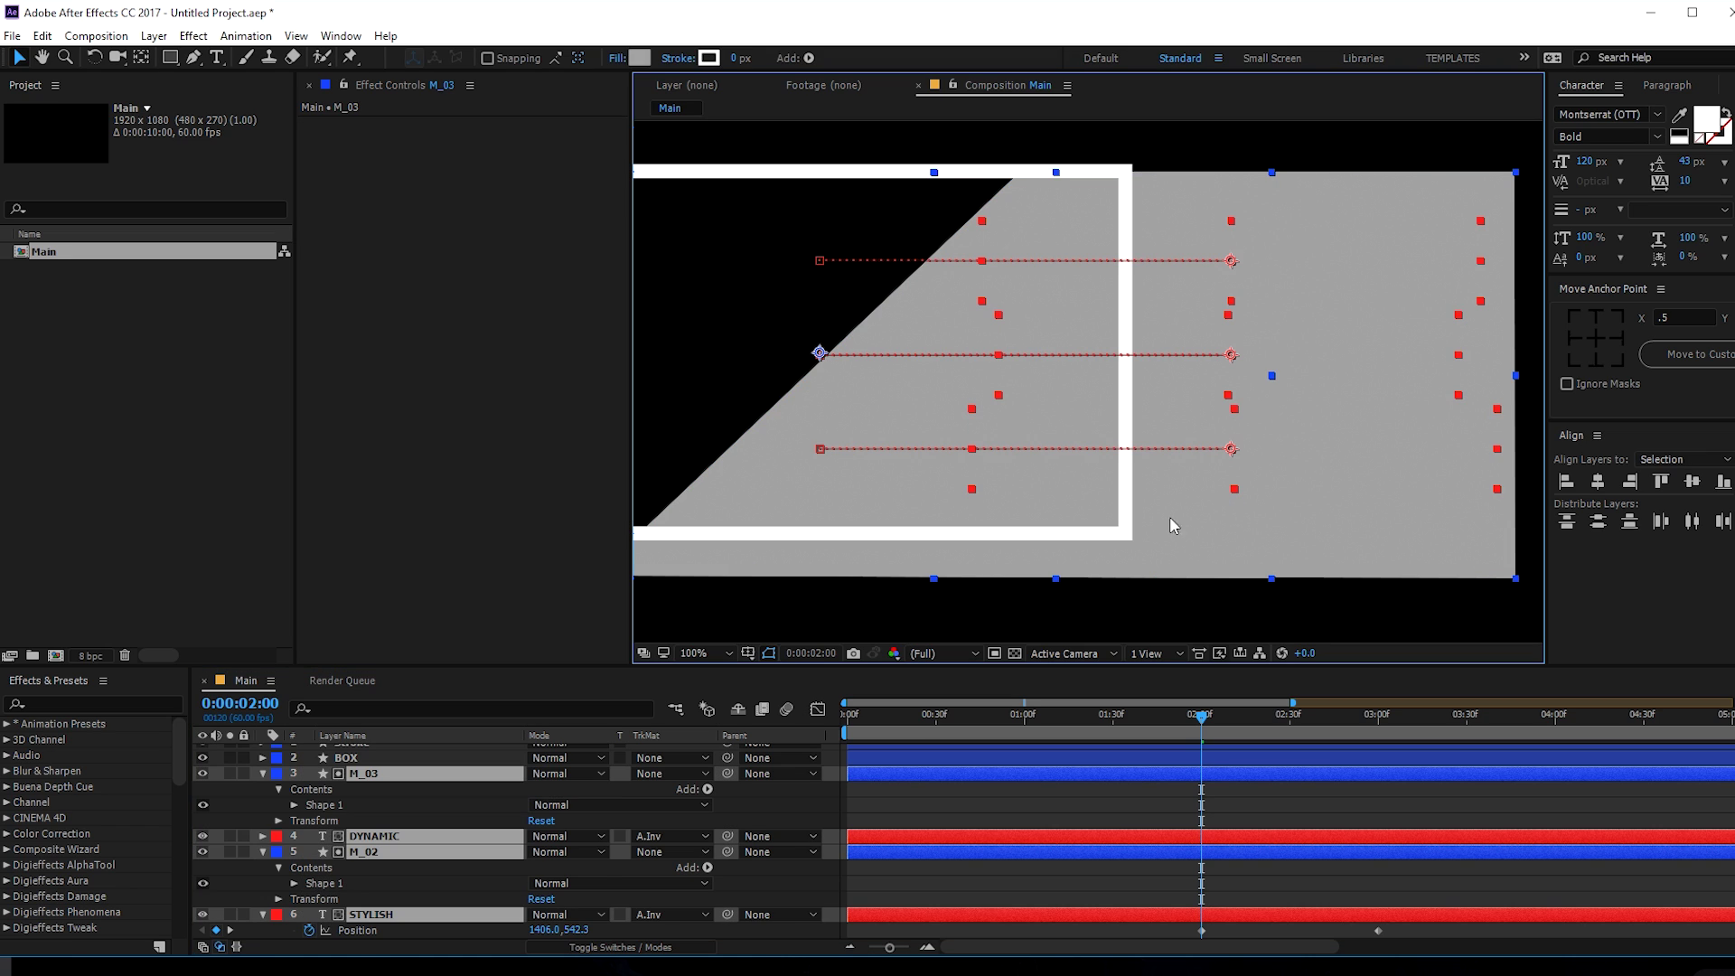
pyautogui.click(363, 852)
pyautogui.moveTo(1334, 147); pyautogui.dragTo(1516, 592)
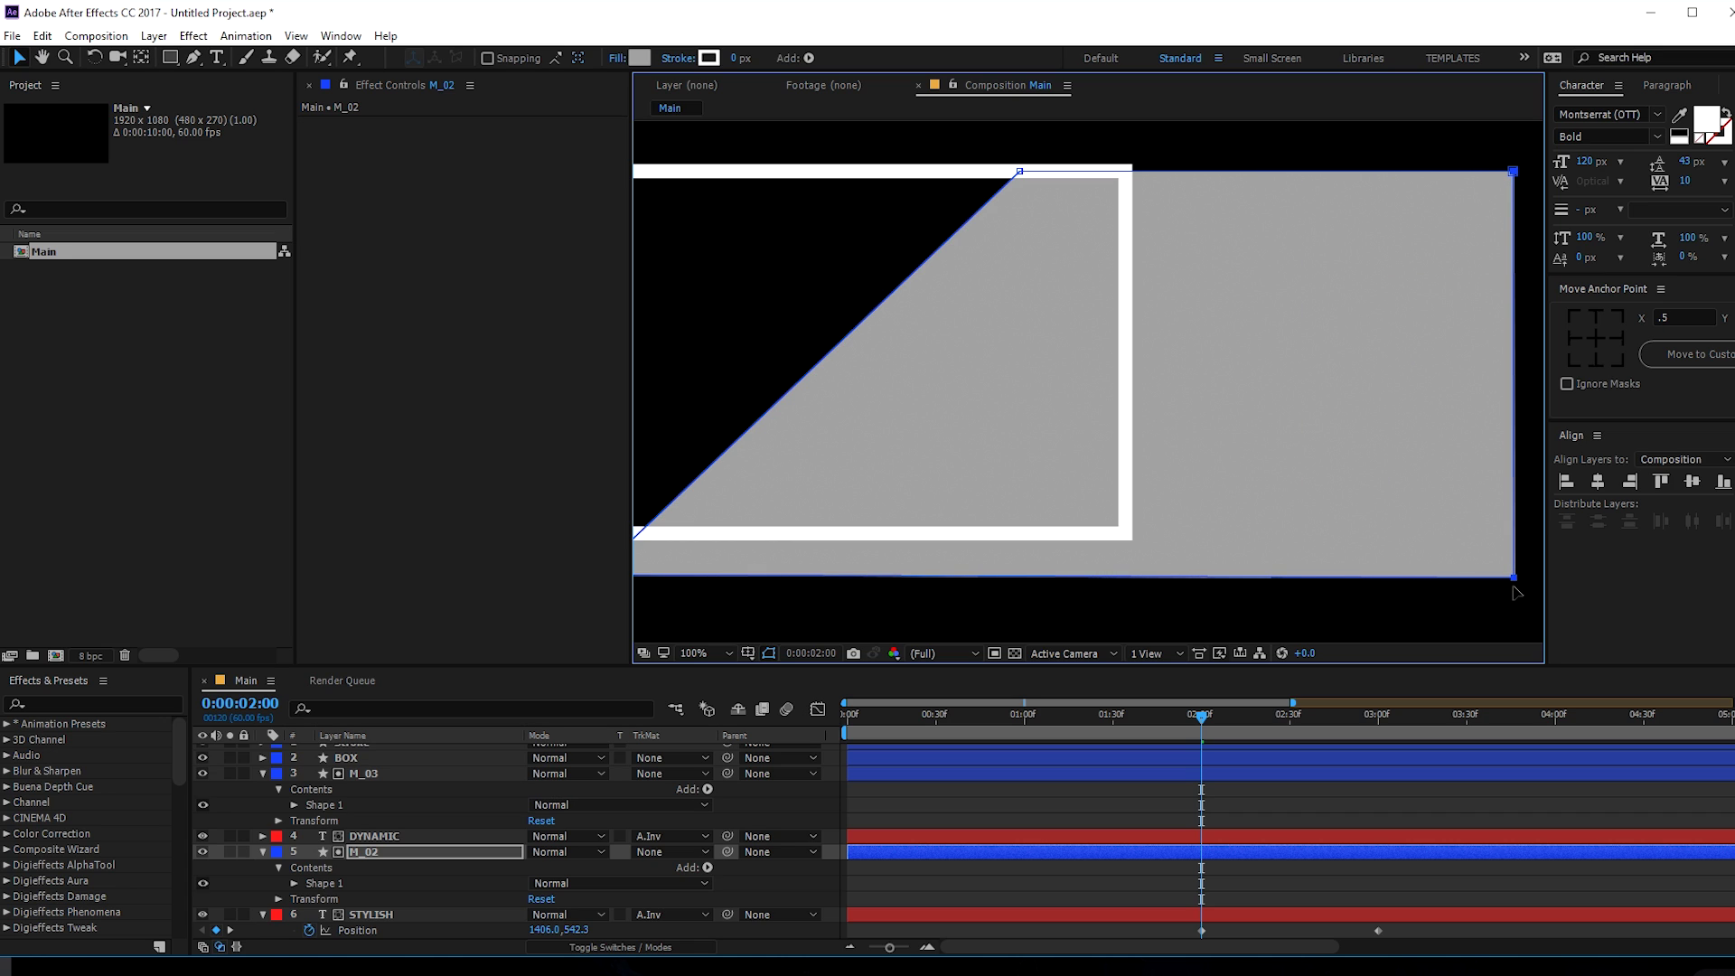
# - Widen the M_01 matte shape by moving its right-edge points out to match the other two mattes
pyautogui.press('u')
pyautogui.click(416, 860)
pyautogui.click(263, 861)
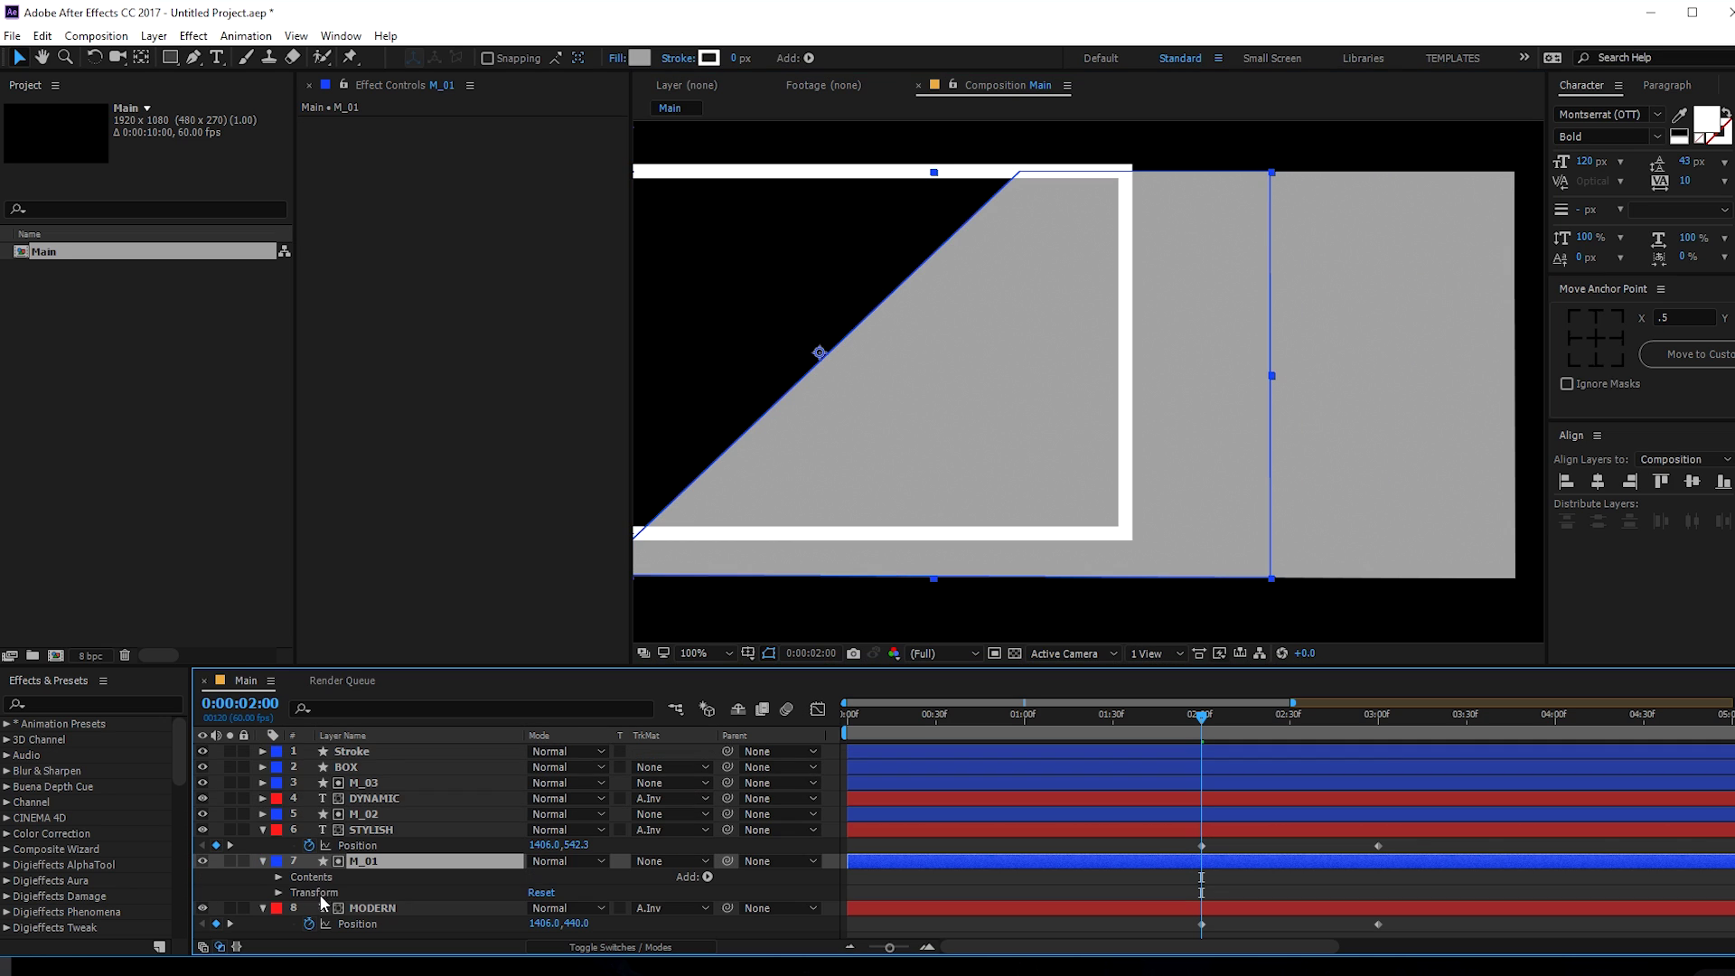
pyautogui.click(278, 877)
pyautogui.press('g')
pyautogui.click(1270, 171)
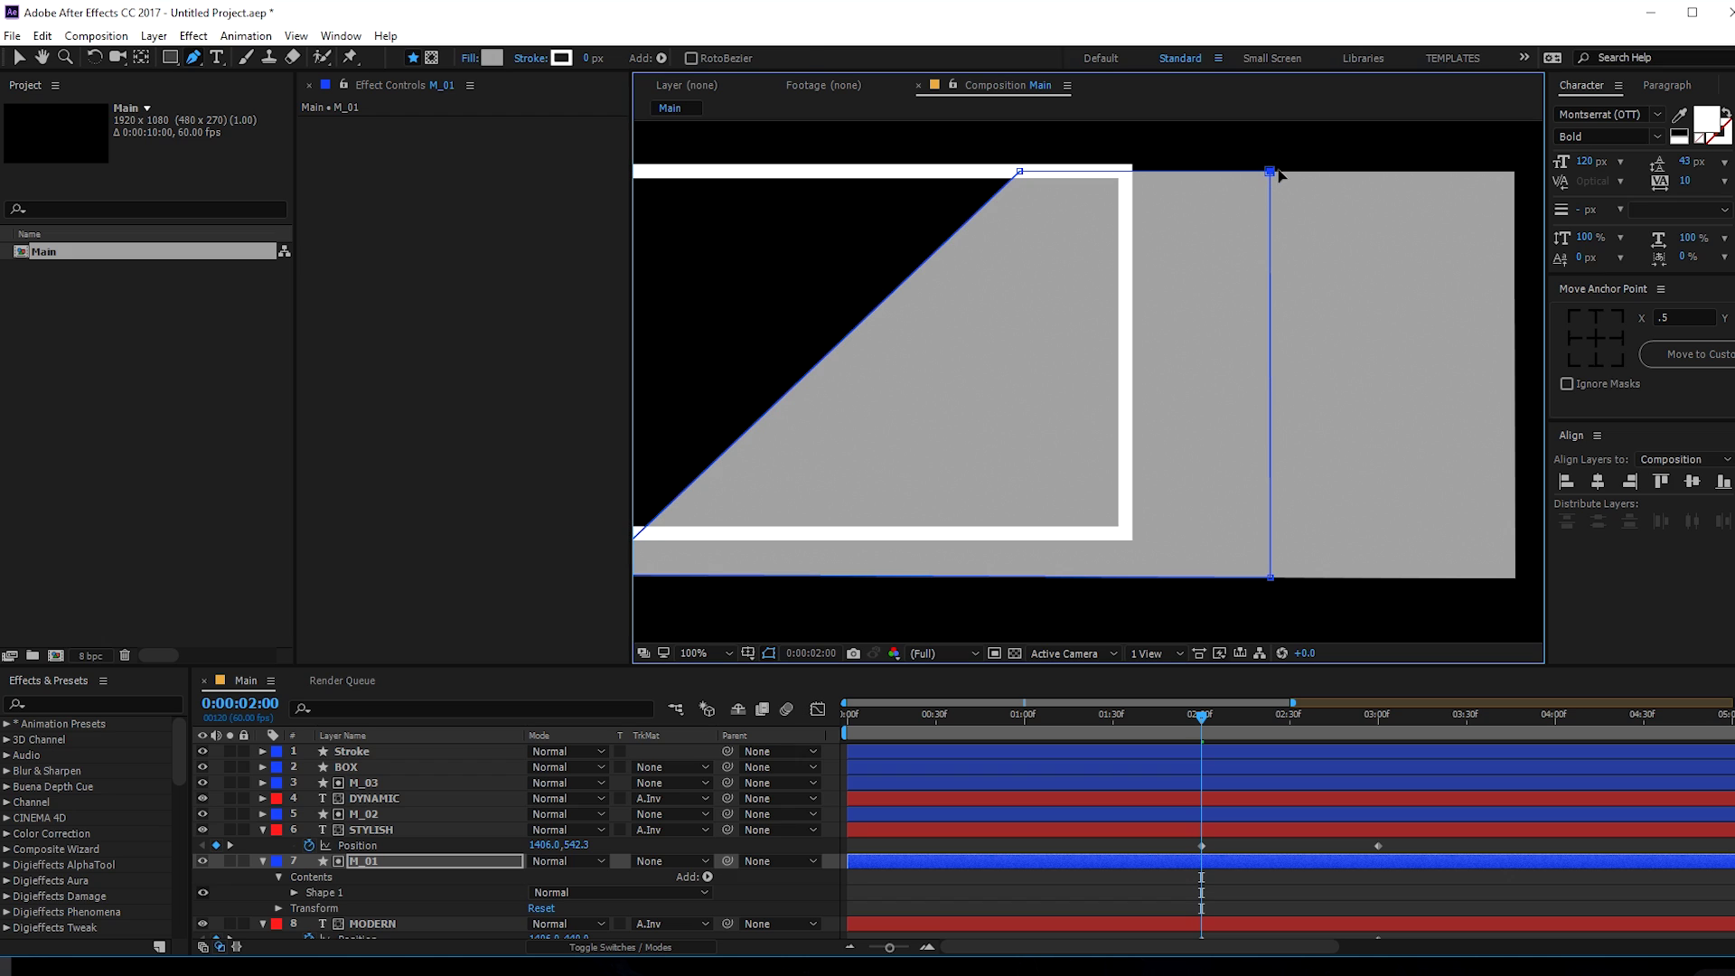
pyautogui.press('v')
pyautogui.moveTo(1272, 583); pyautogui.dragTo(1519, 594)
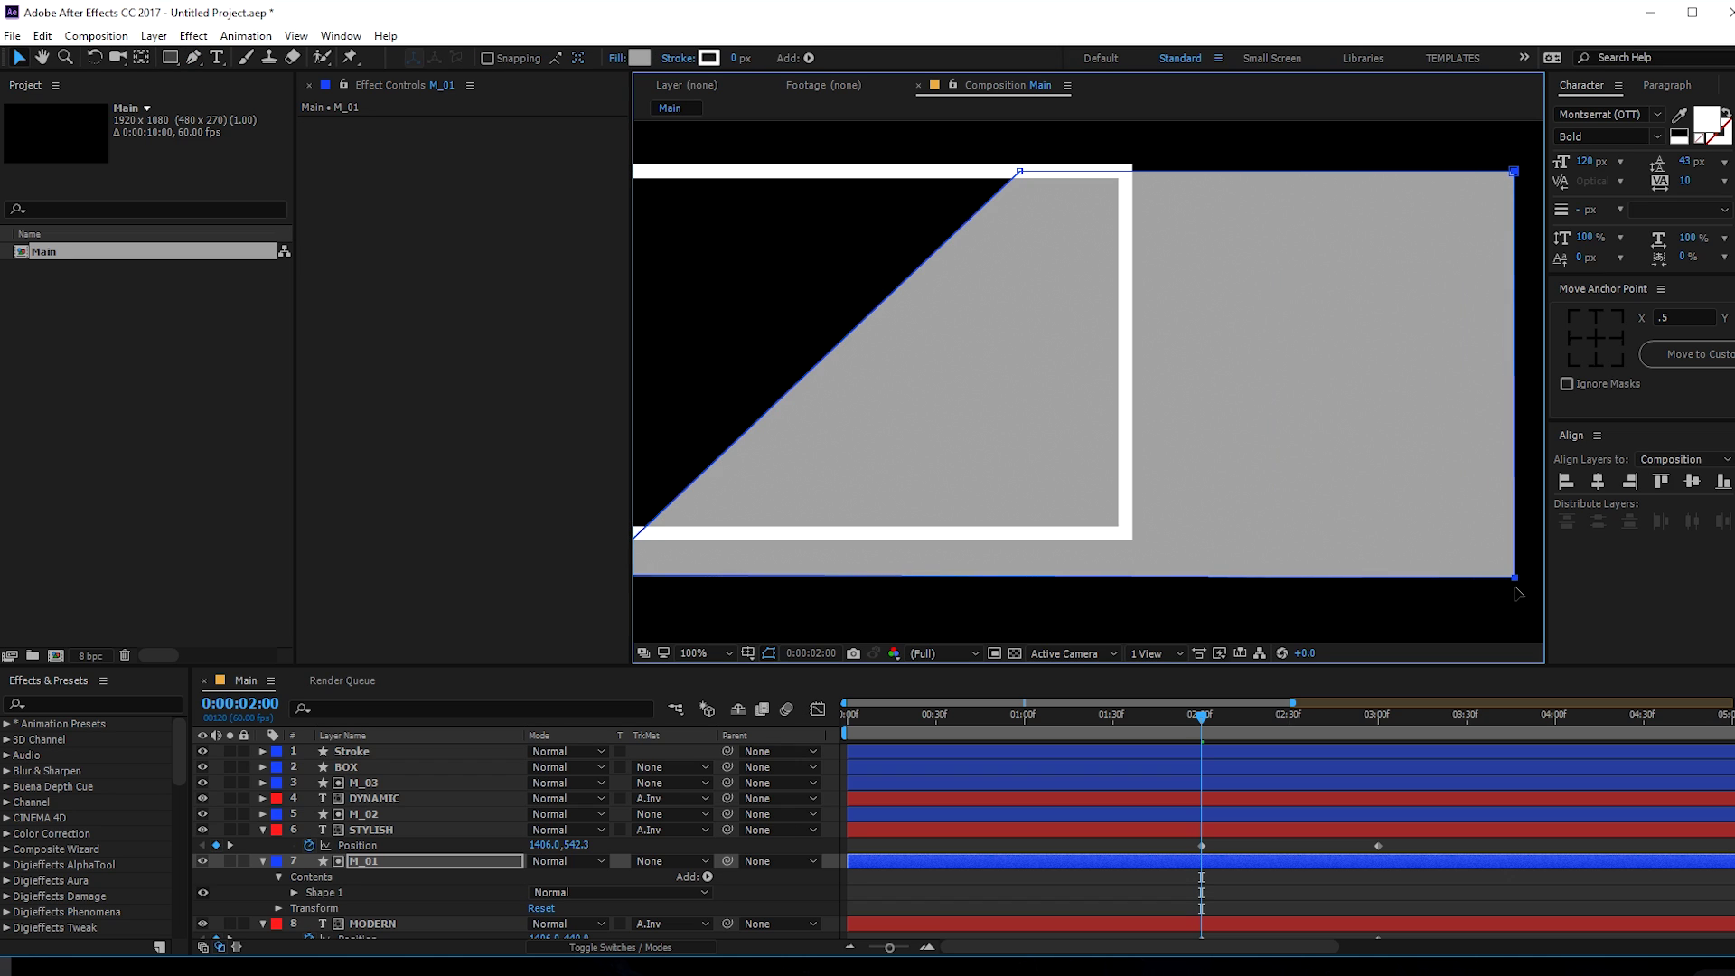
# - Collapse the STYLISH, M_01 and MODERN layers and hide the M_01, M_02 and M_03 mattes
pyautogui.click(263, 830)
pyautogui.click(371, 847)
pyautogui.click(262, 845)
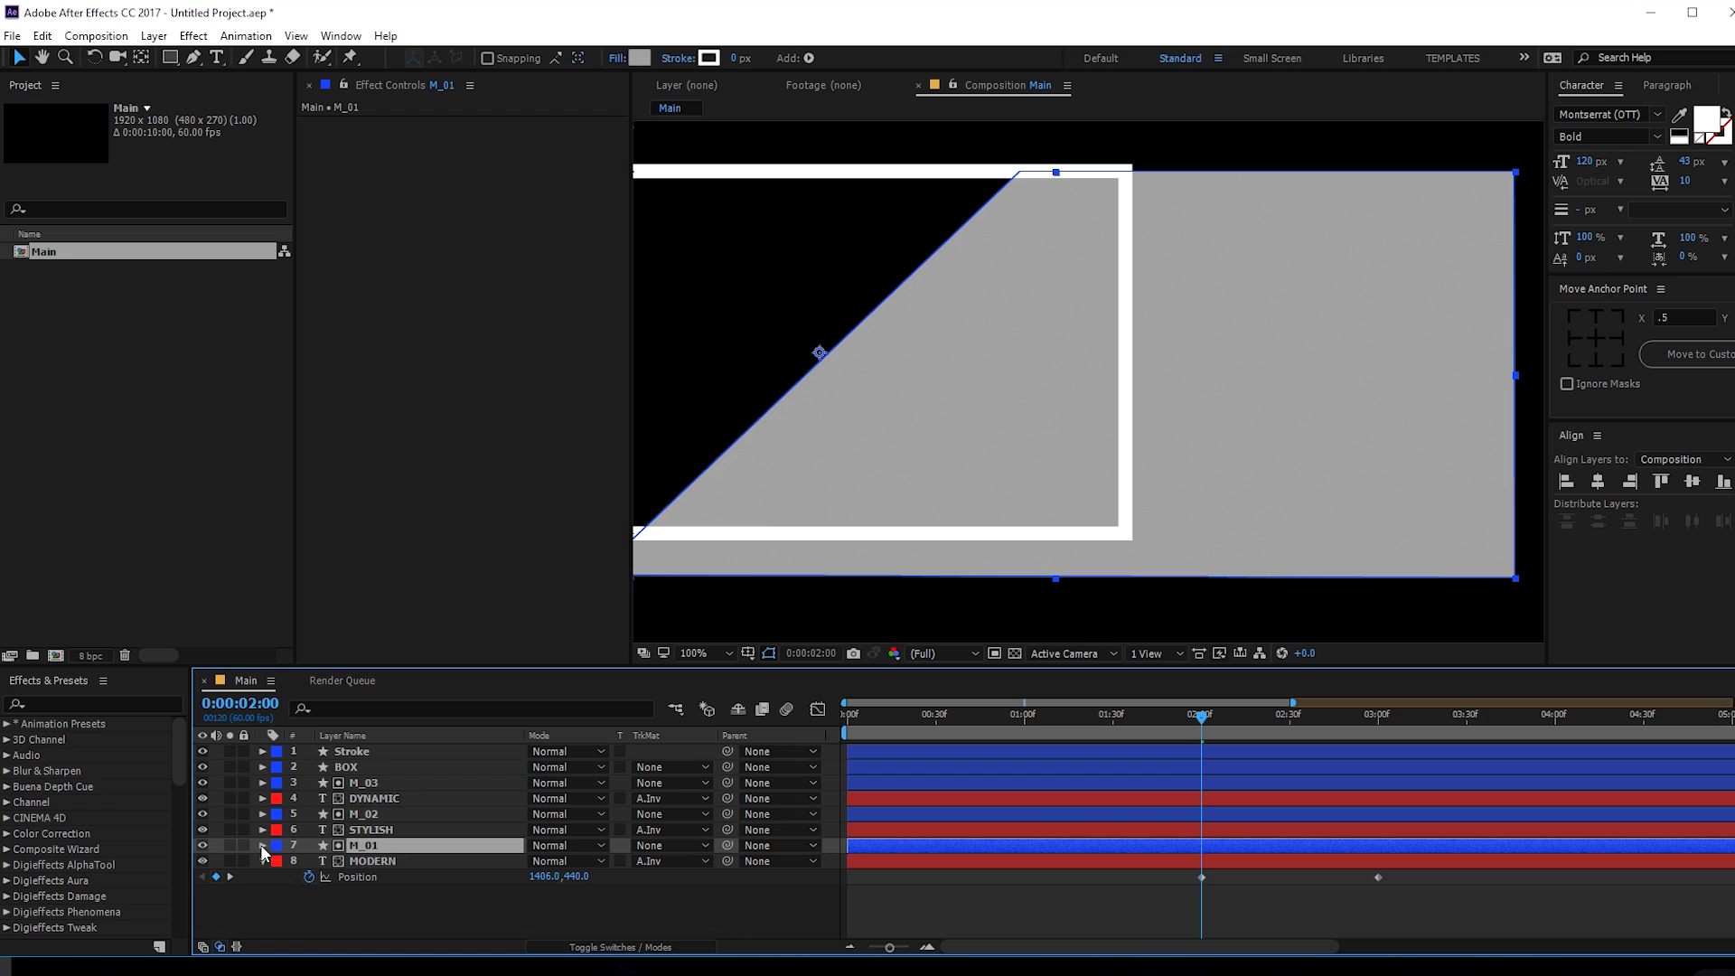
pyautogui.click(262, 861)
pyautogui.keyDown('ctrl'); pyautogui.click(363, 814); pyautogui.keyUp('ctrl')
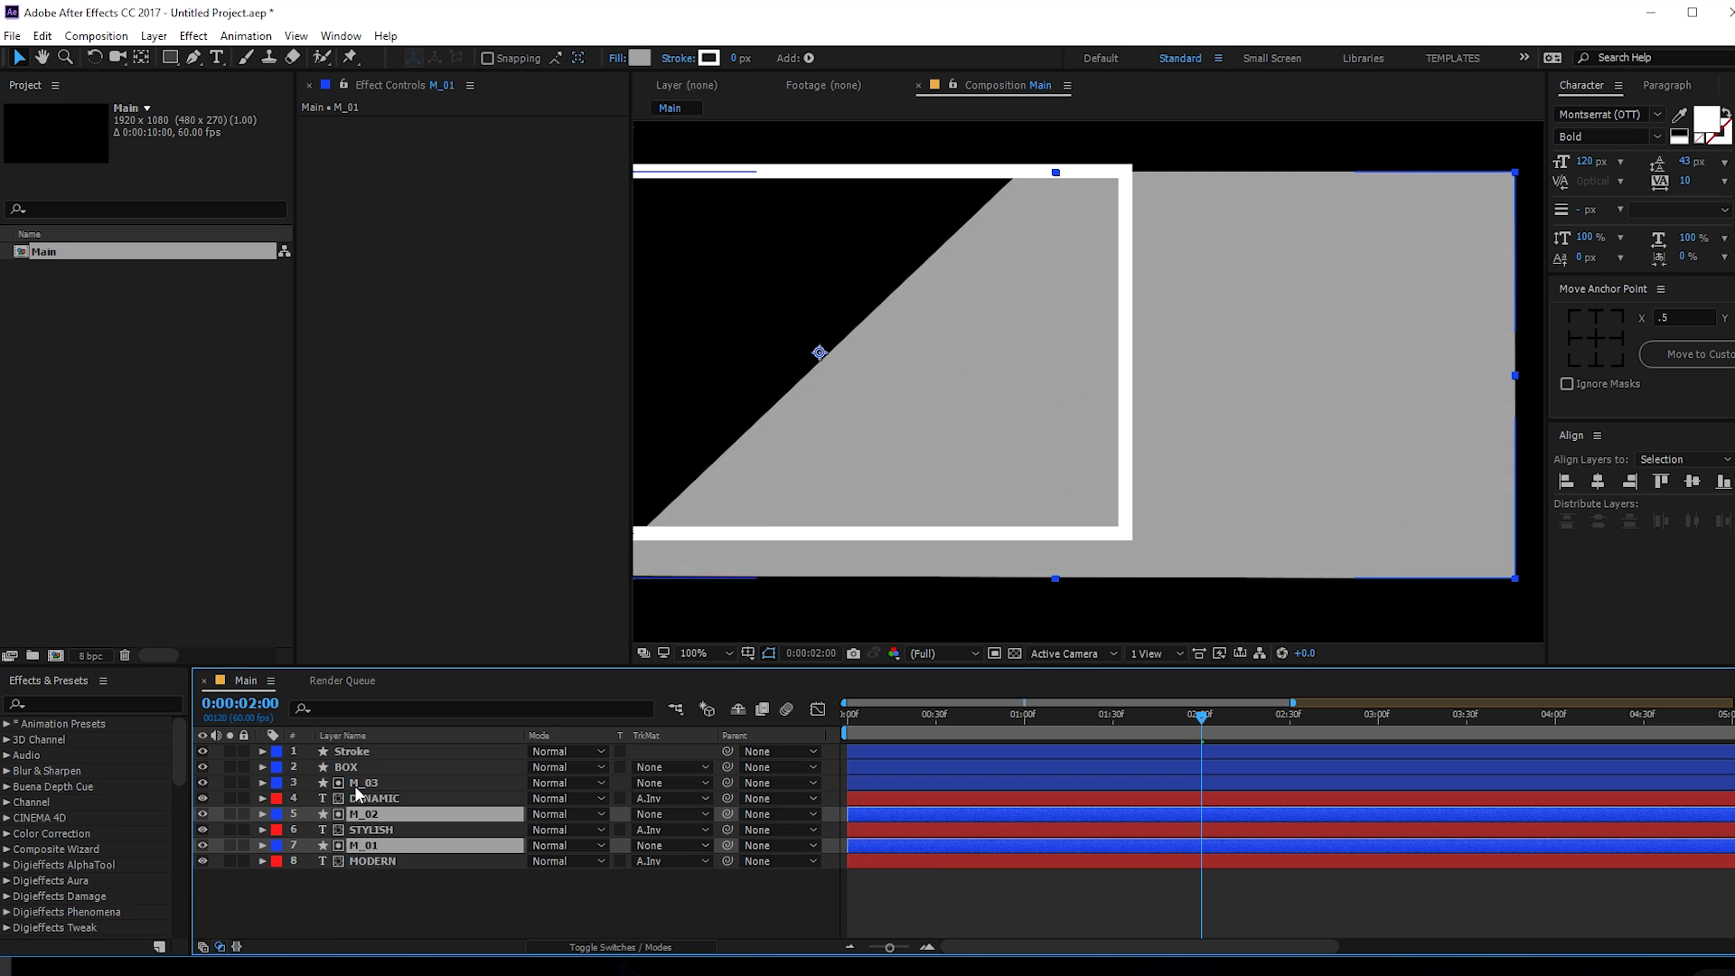
pyautogui.keyDown('ctrl'); pyautogui.click(363, 782); pyautogui.keyUp('ctrl')
pyautogui.click(202, 782)
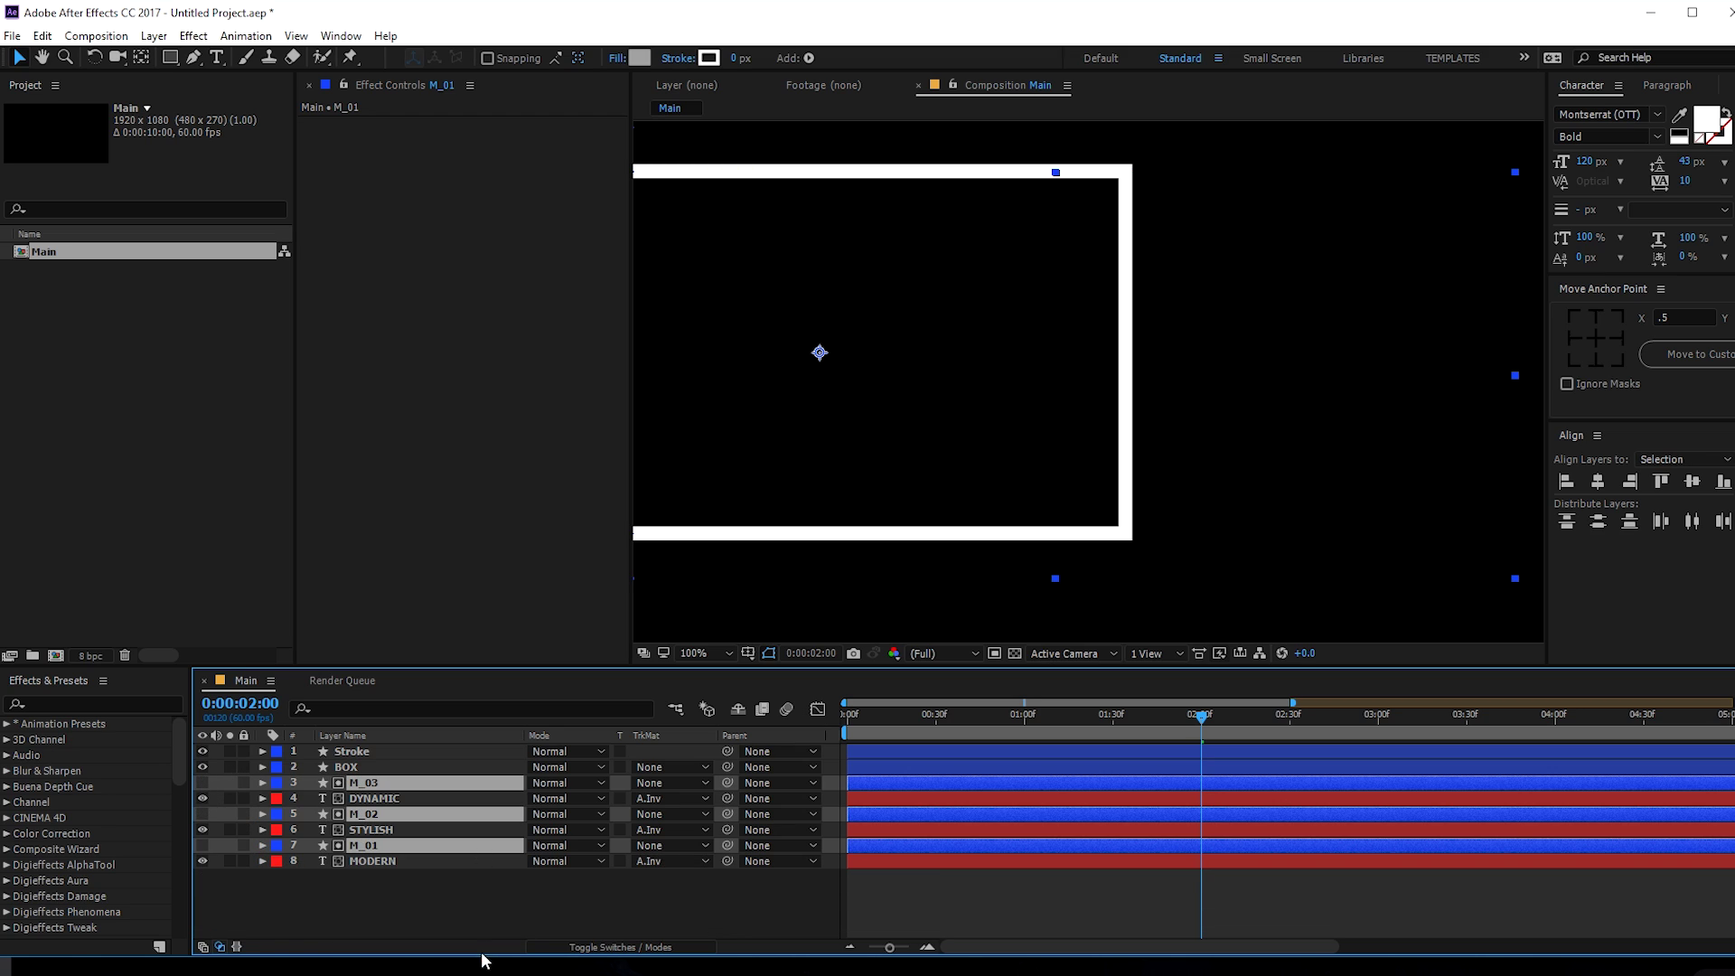
# - Scrub the animation to 0:00:03:21 and check how the mattes reveal the three words inside the box
pyautogui.click(517, 933)
pyautogui.moveTo(1201, 714); pyautogui.dragTo(1439, 720)
pyautogui.click(1086, 518)
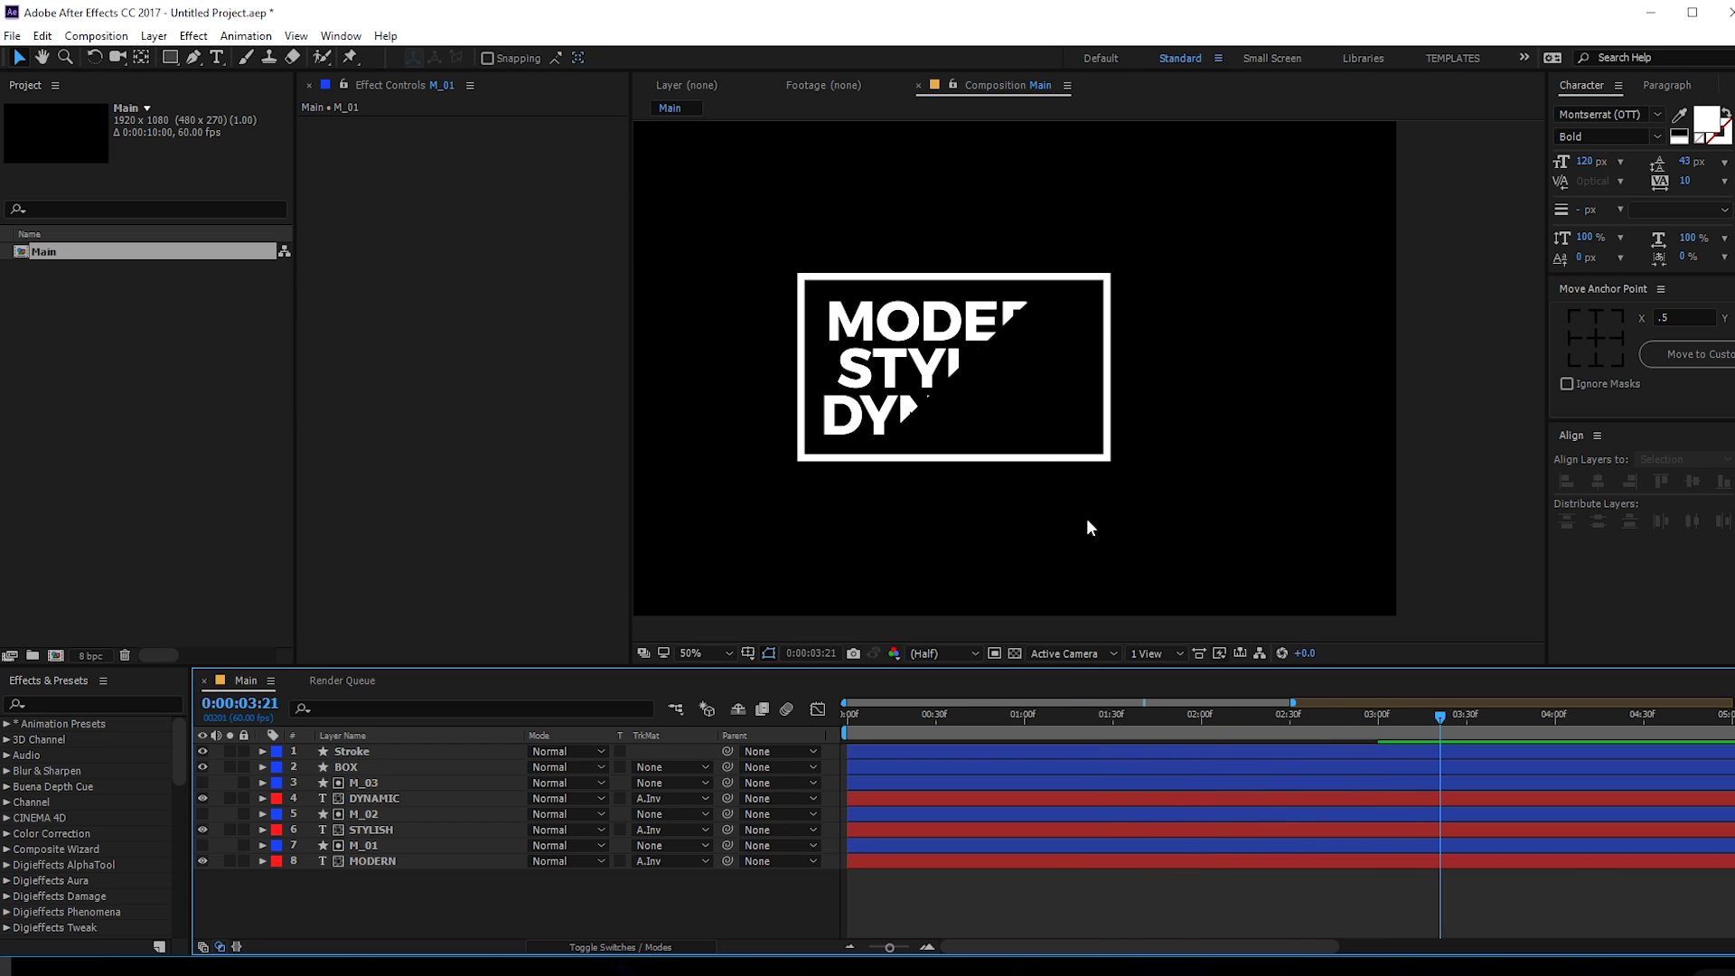
# - Show the Position keyframes of the DYNAMIC, STYLISH and MODERN layers with more of the timeline in view
pyautogui.click(372, 801)
pyautogui.keyDown('ctrl'); pyautogui.click(369, 829); pyautogui.keyUp('ctrl')
pyautogui.keyDown('ctrl'); pyautogui.click(376, 863); pyautogui.keyUp('ctrl')
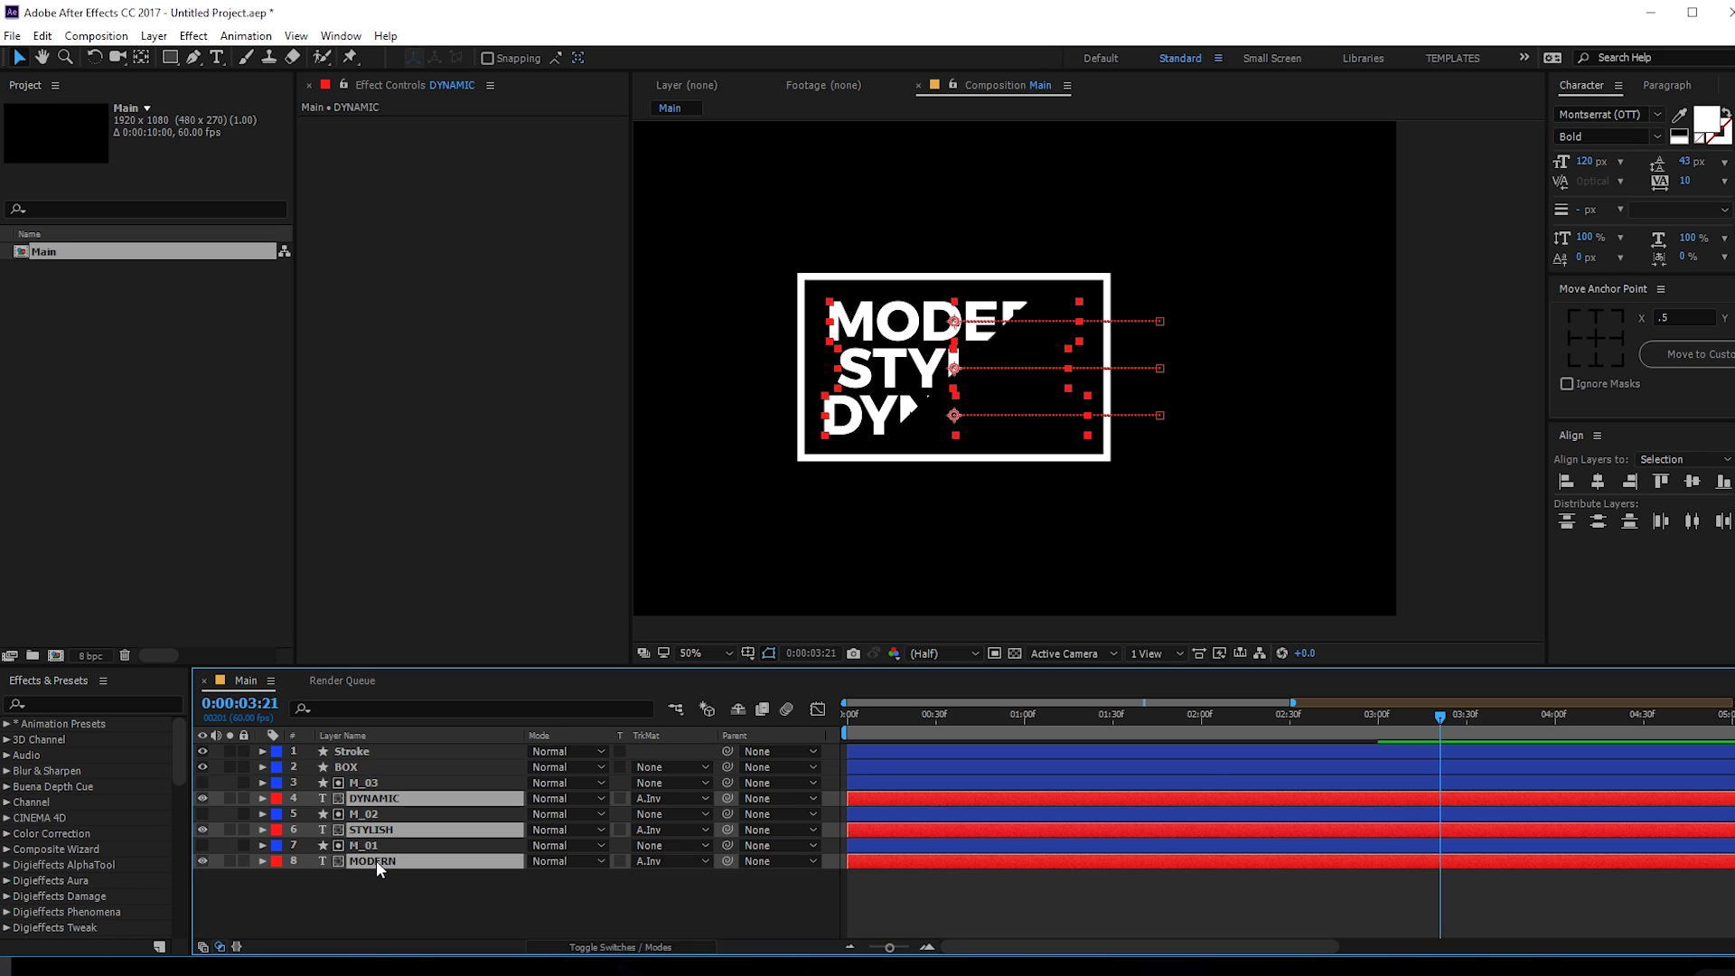
pyautogui.press('p')
pyautogui.press('-')
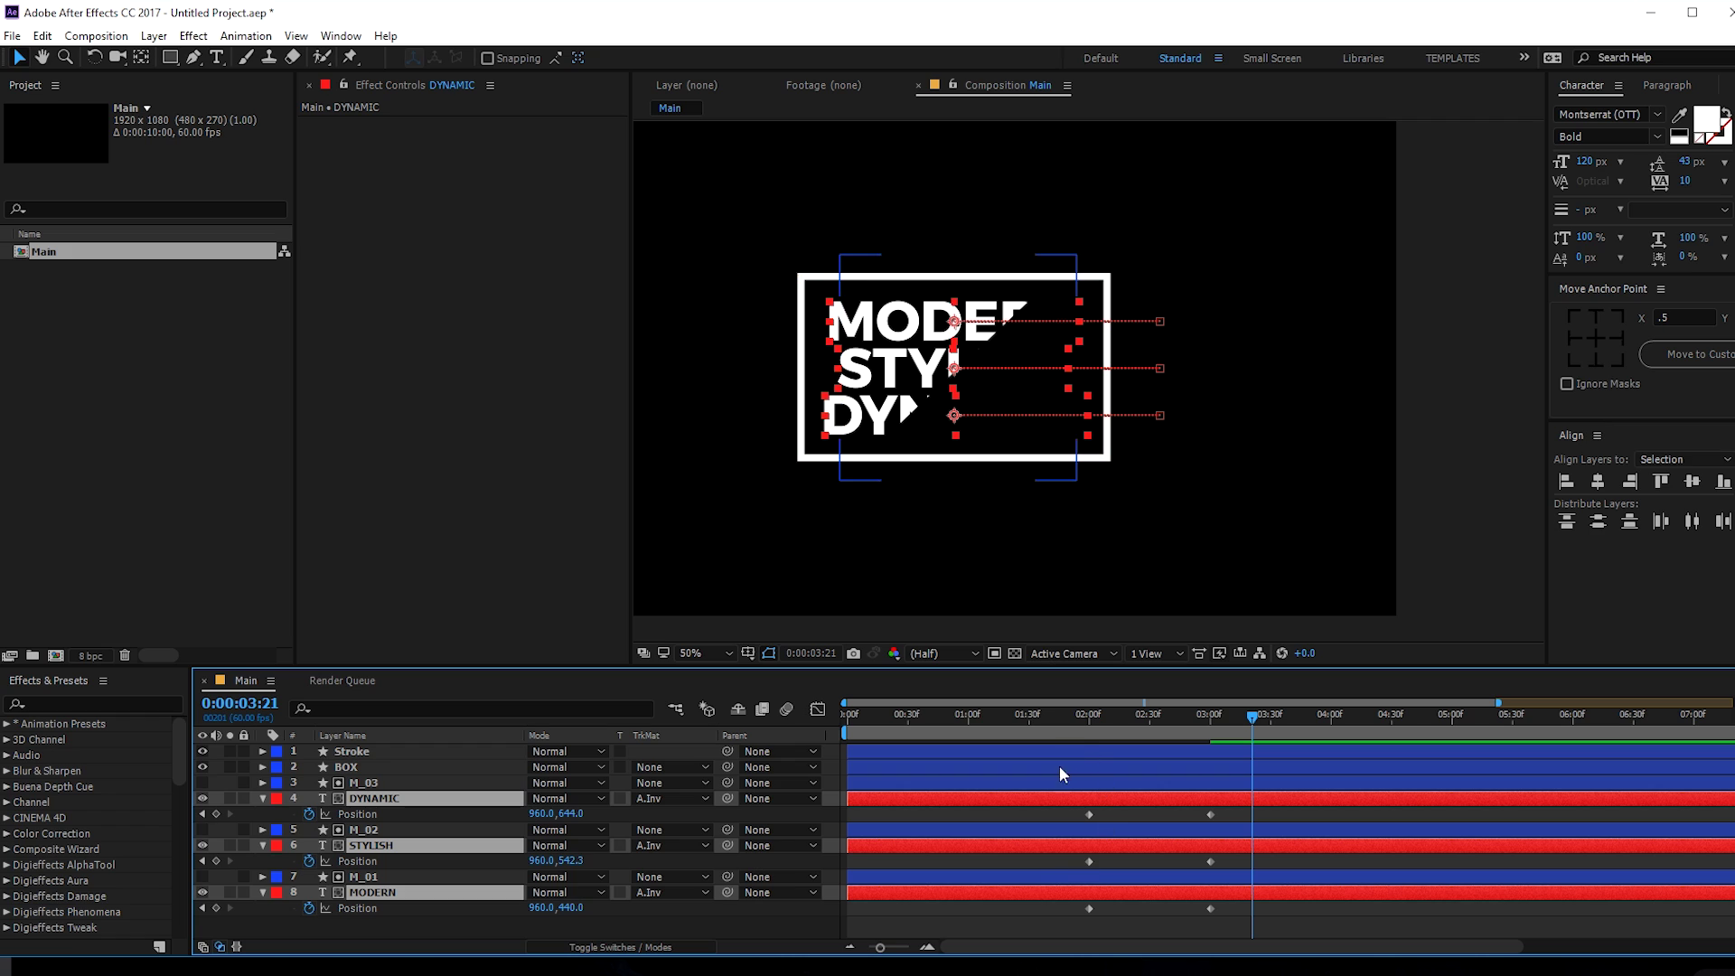
# - Stagger STYLISH and DYNAMIC in time so each word starts about 17 frames after the one before it
pyautogui.click(1032, 915)
pyautogui.click(366, 892)
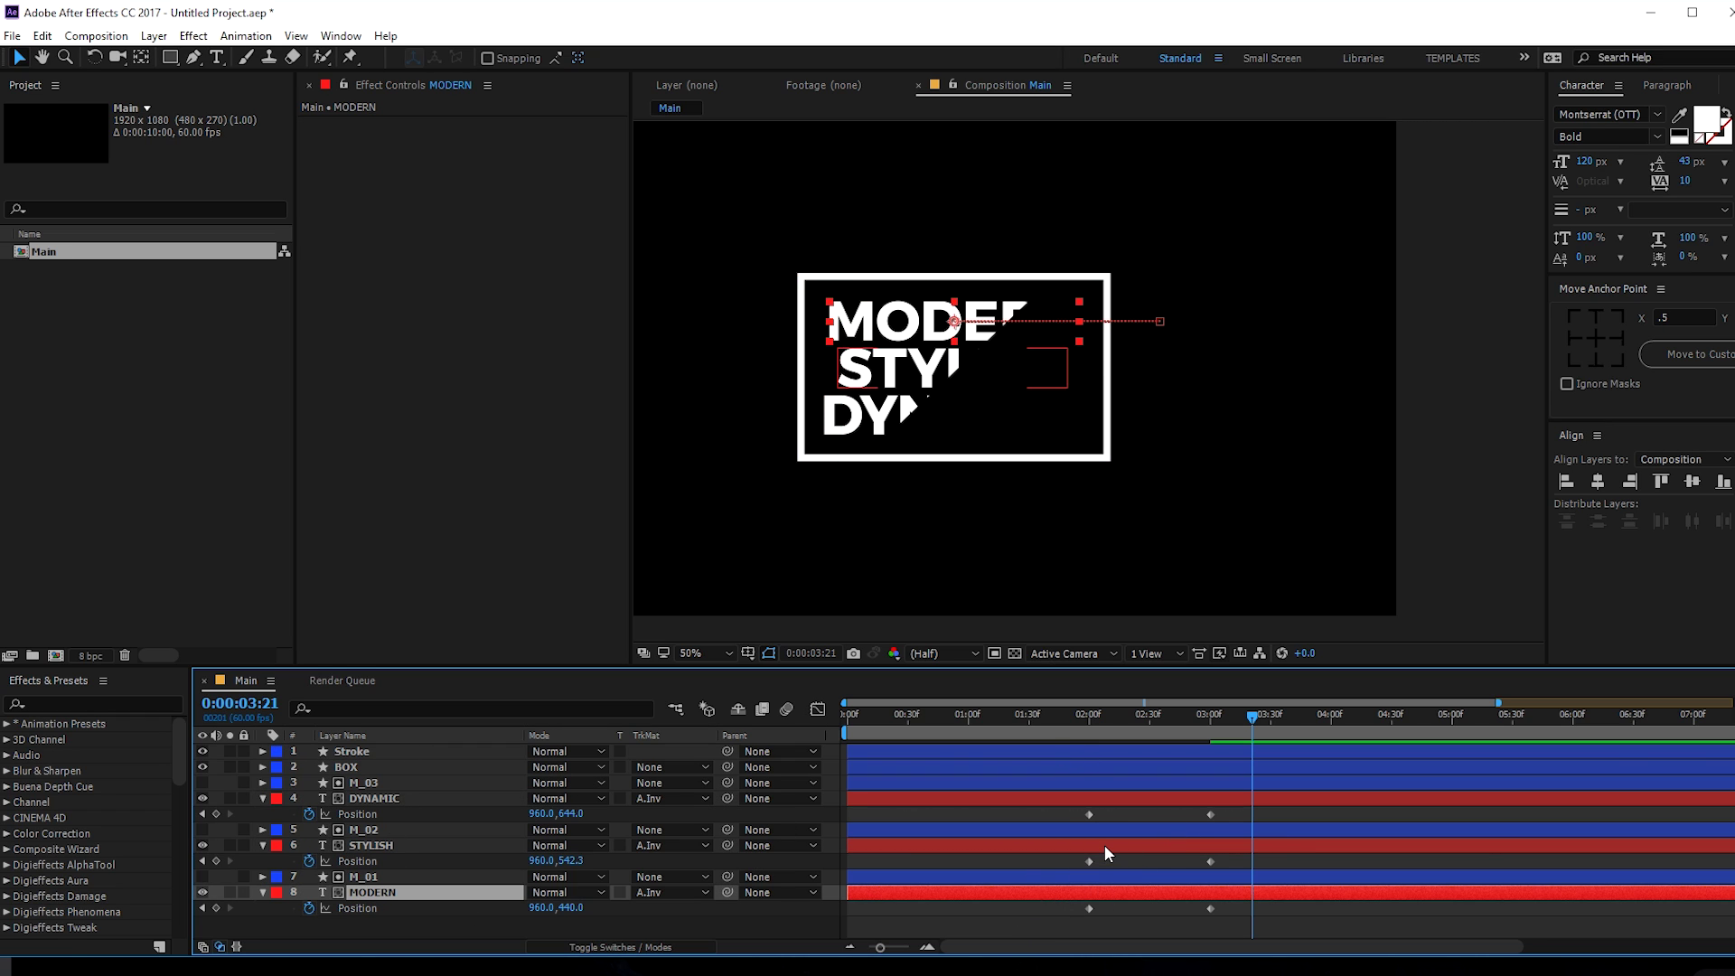
pyautogui.moveTo(1105, 847); pyautogui.dragTo(1191, 799)
pyautogui.moveTo(1050, 711); pyautogui.dragTo(1186, 739)
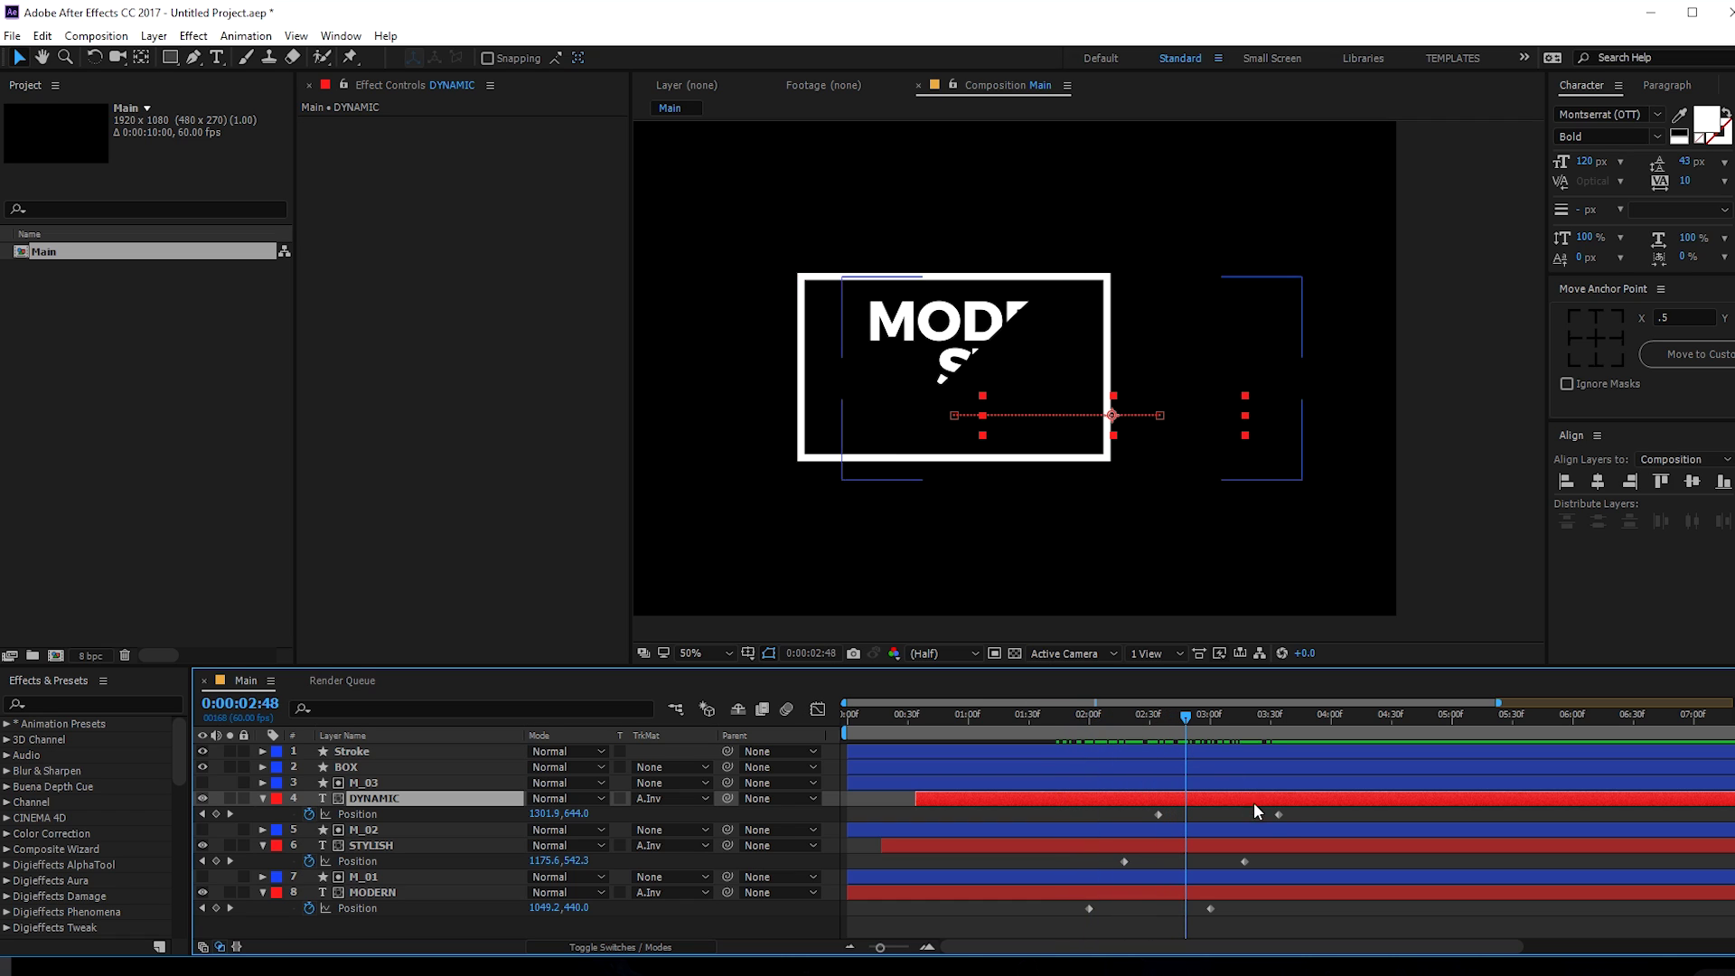
# - Apply Easy Ease to all Position keyframes of the three text layers and show their speed graphs
pyautogui.moveTo(1305, 811); pyautogui.dragTo(1050, 915)
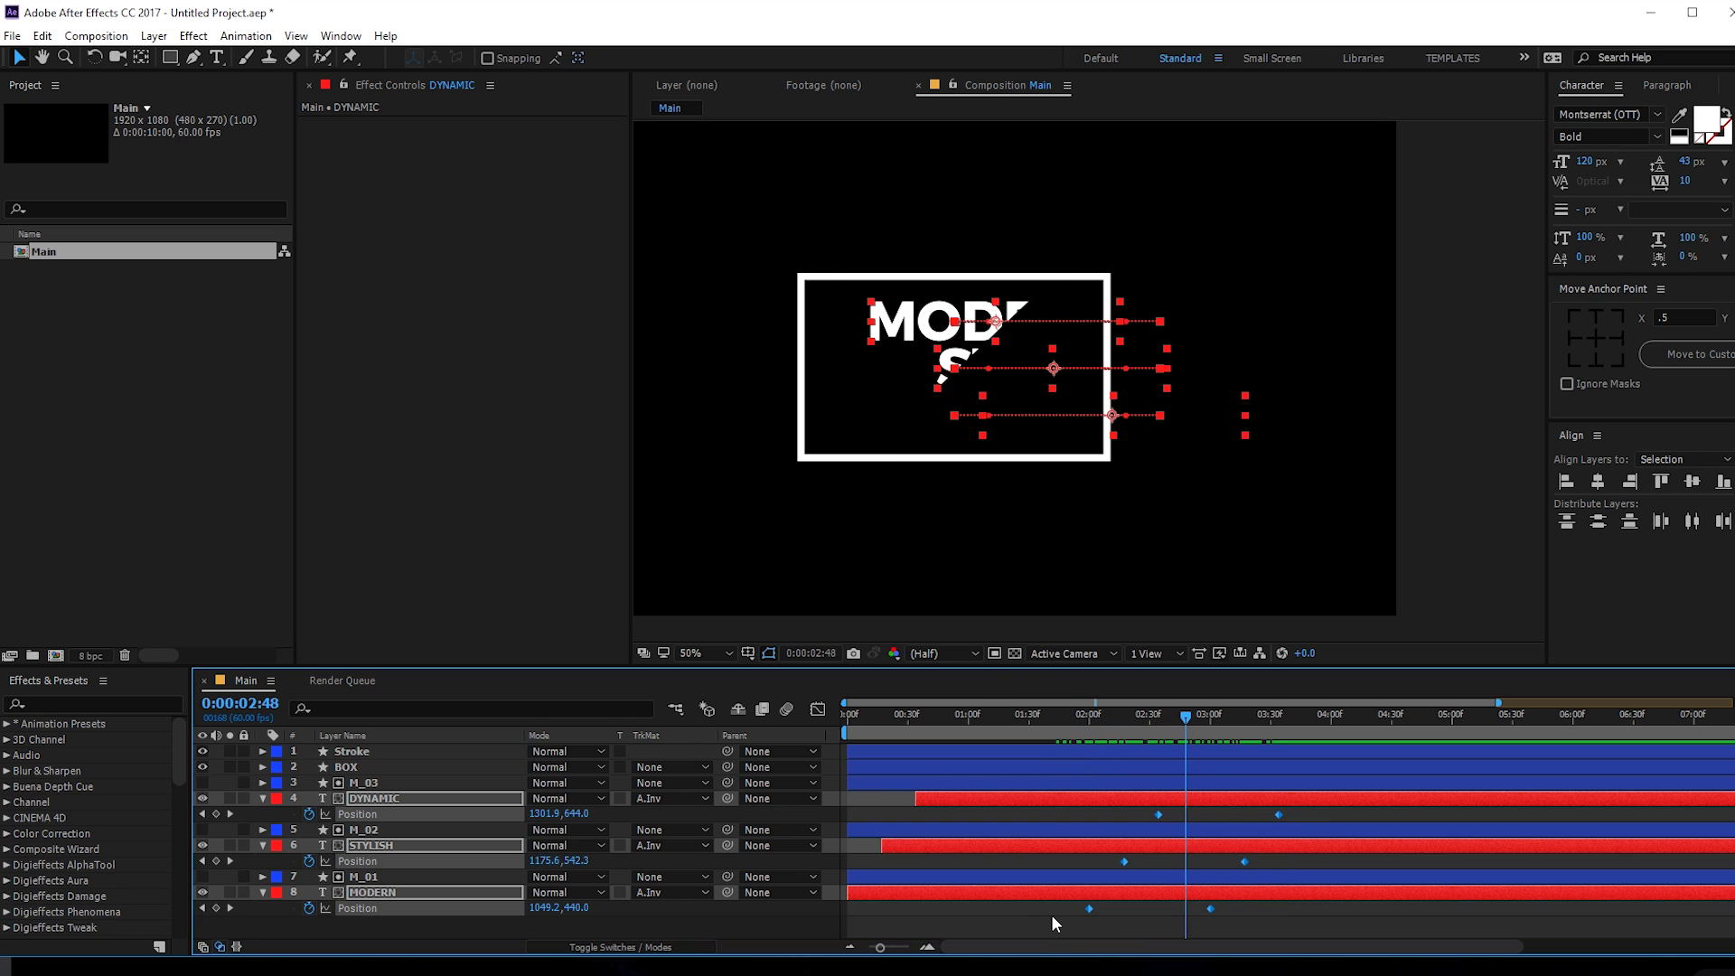
pyautogui.press('F9')
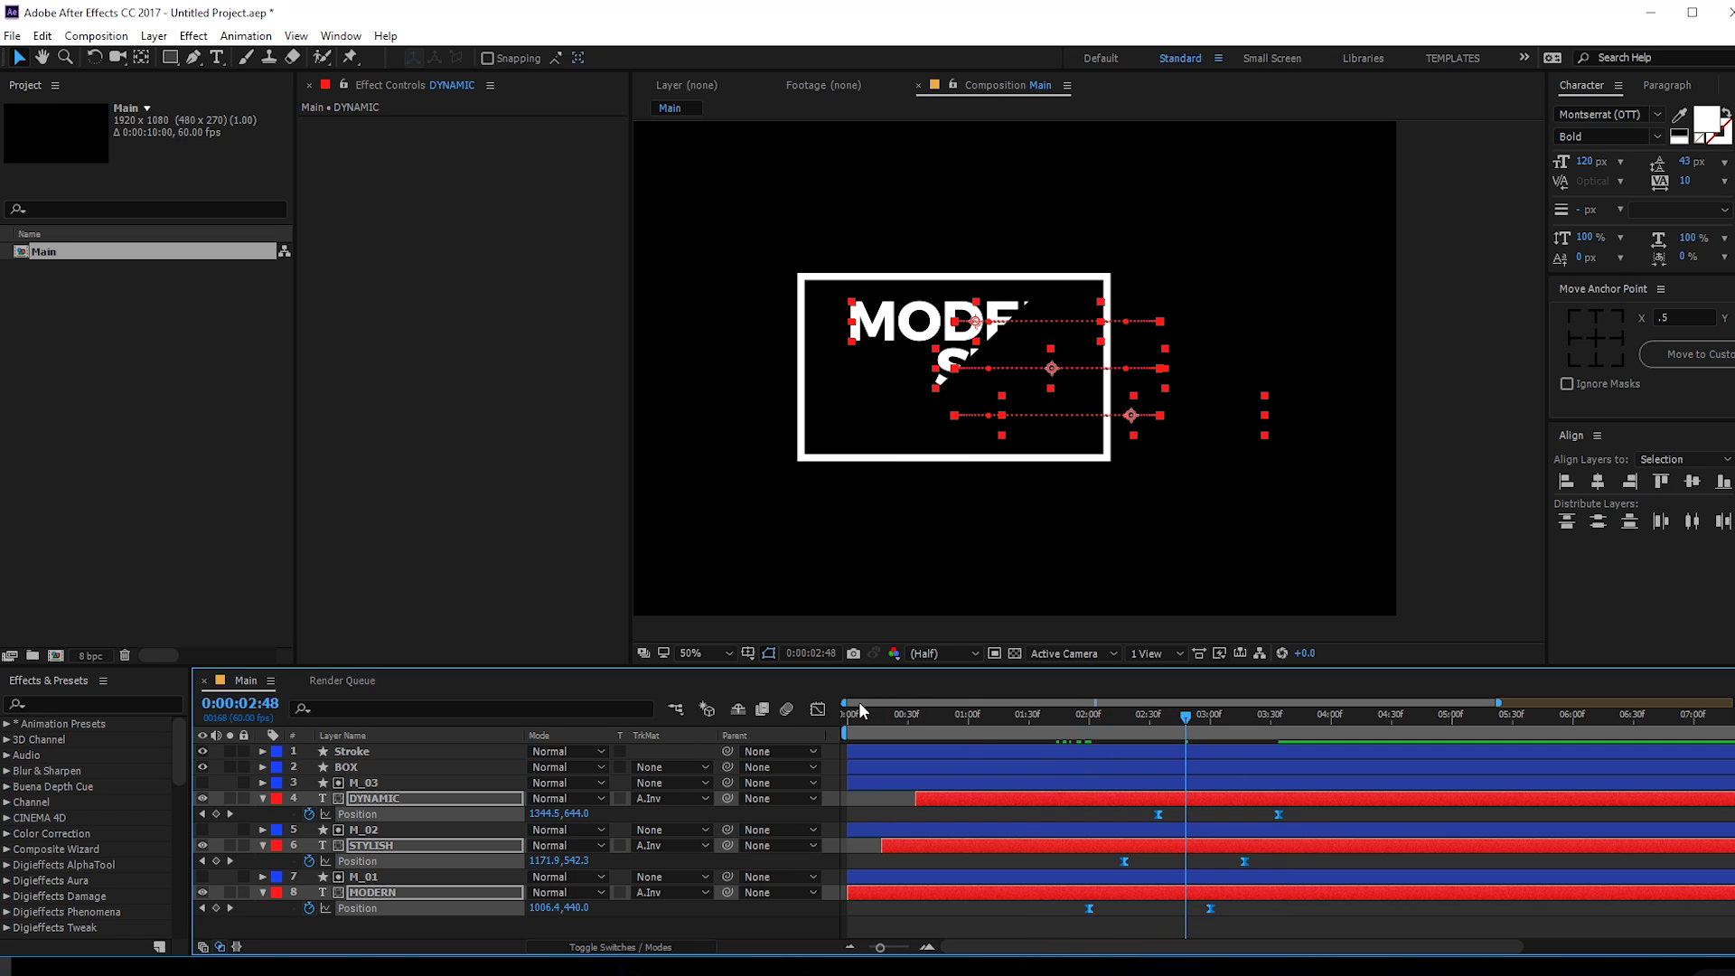
pyautogui.click(819, 708)
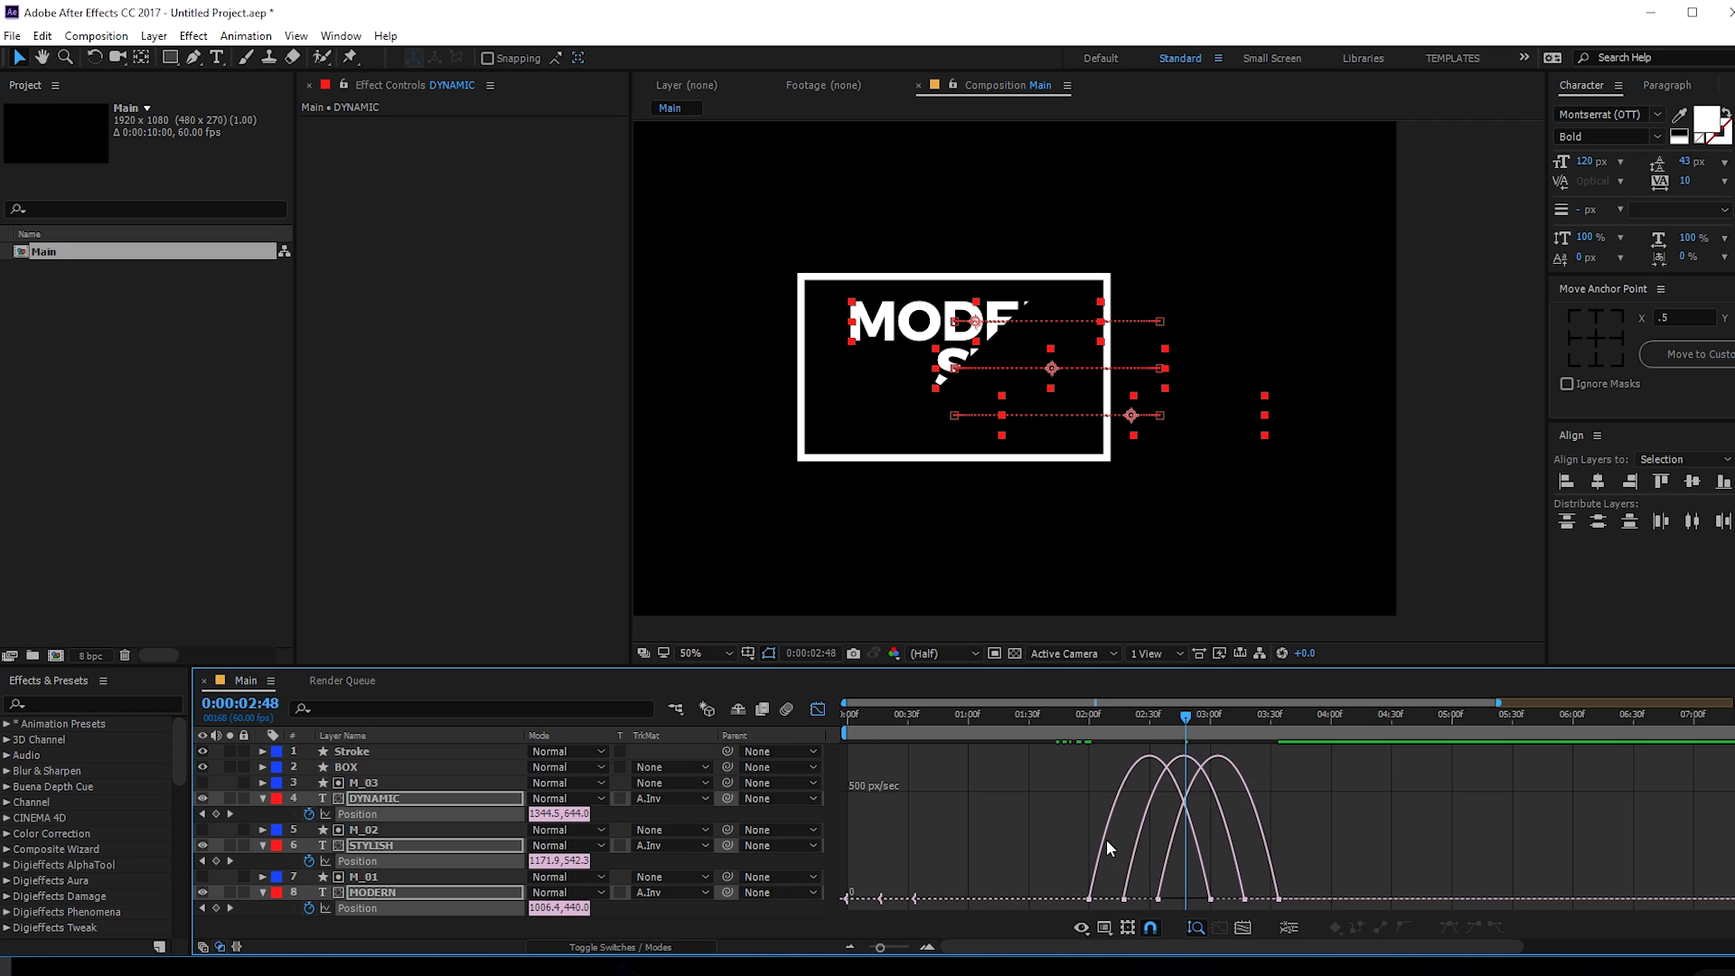
pyautogui.rightClick(1325, 809)
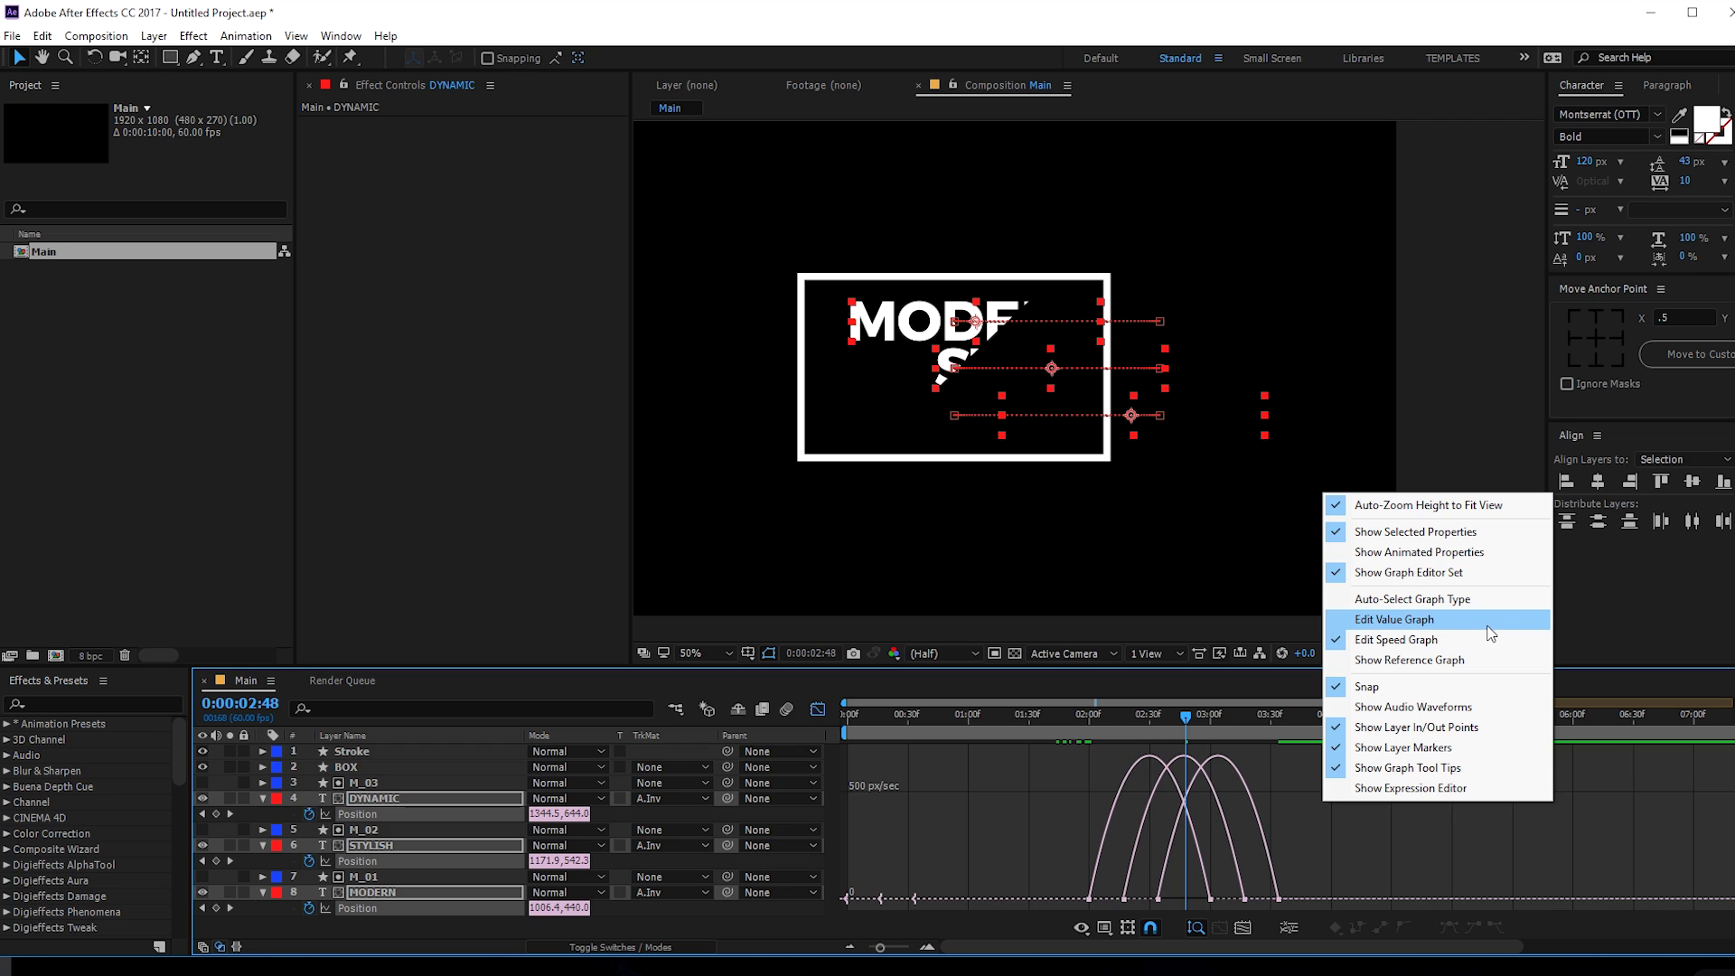
# - Reshape the three words' speed curves by lengthening the ending ease, so each peaks early and slows down gradually
pyautogui.moveTo(1301, 889); pyautogui.dragTo(1090, 902)
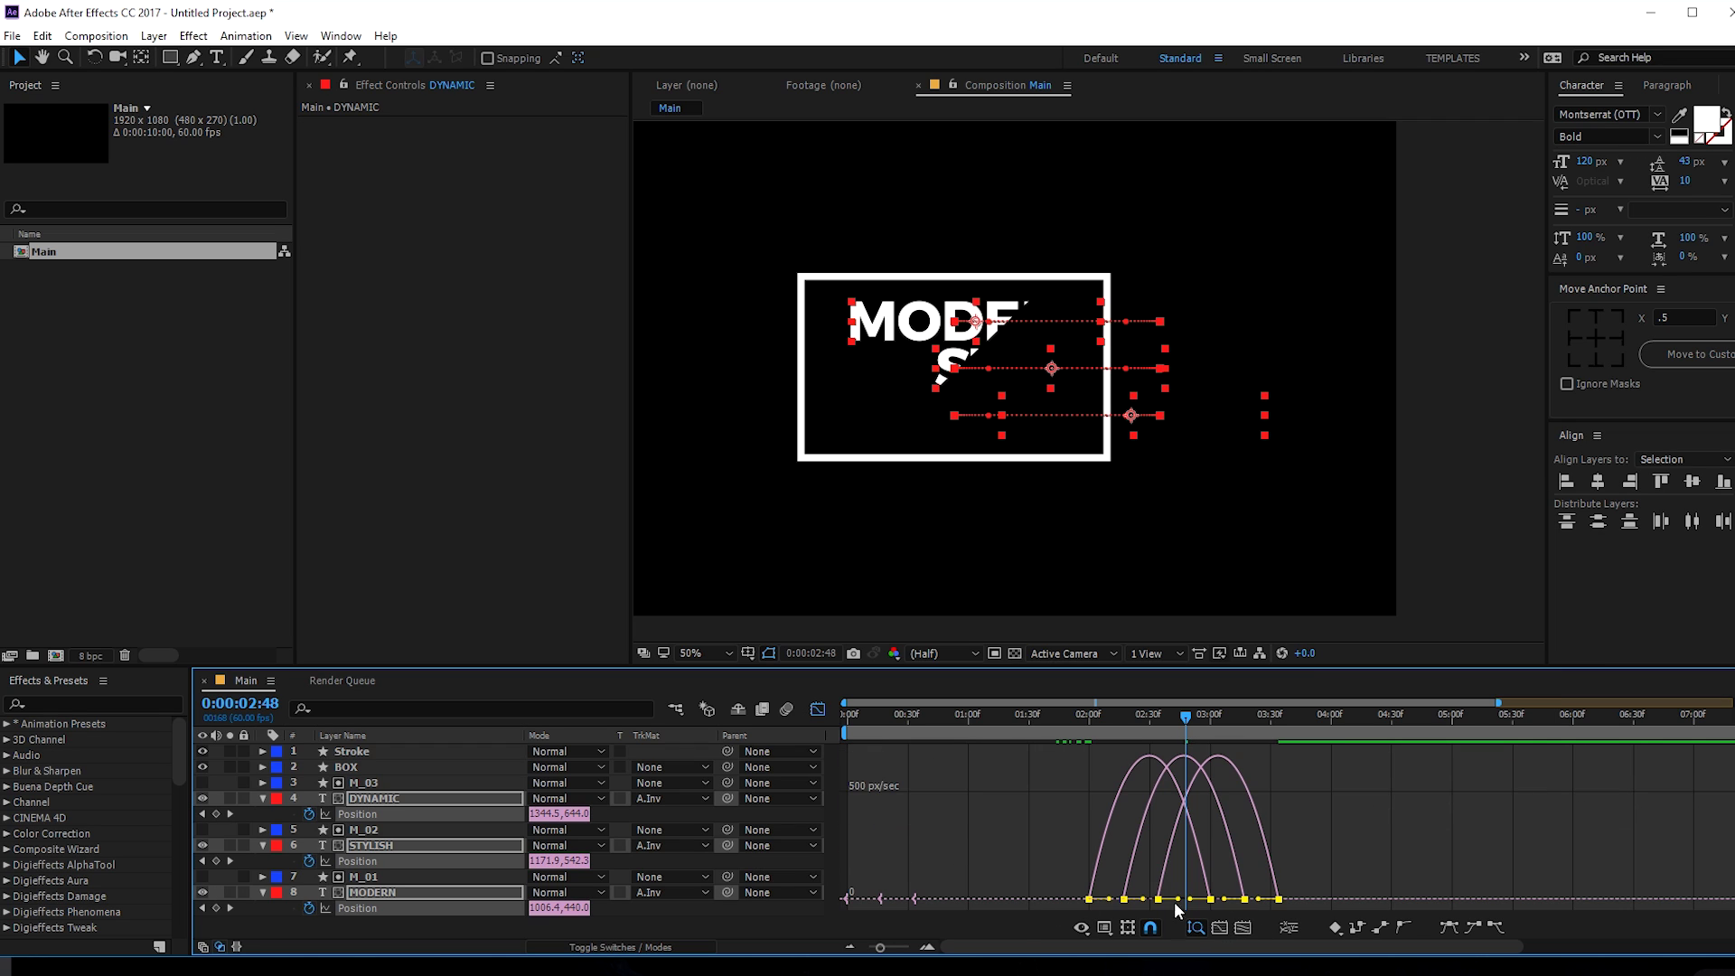
pyautogui.scroll(2, 1163, 904)
pyautogui.click(1038, 873)
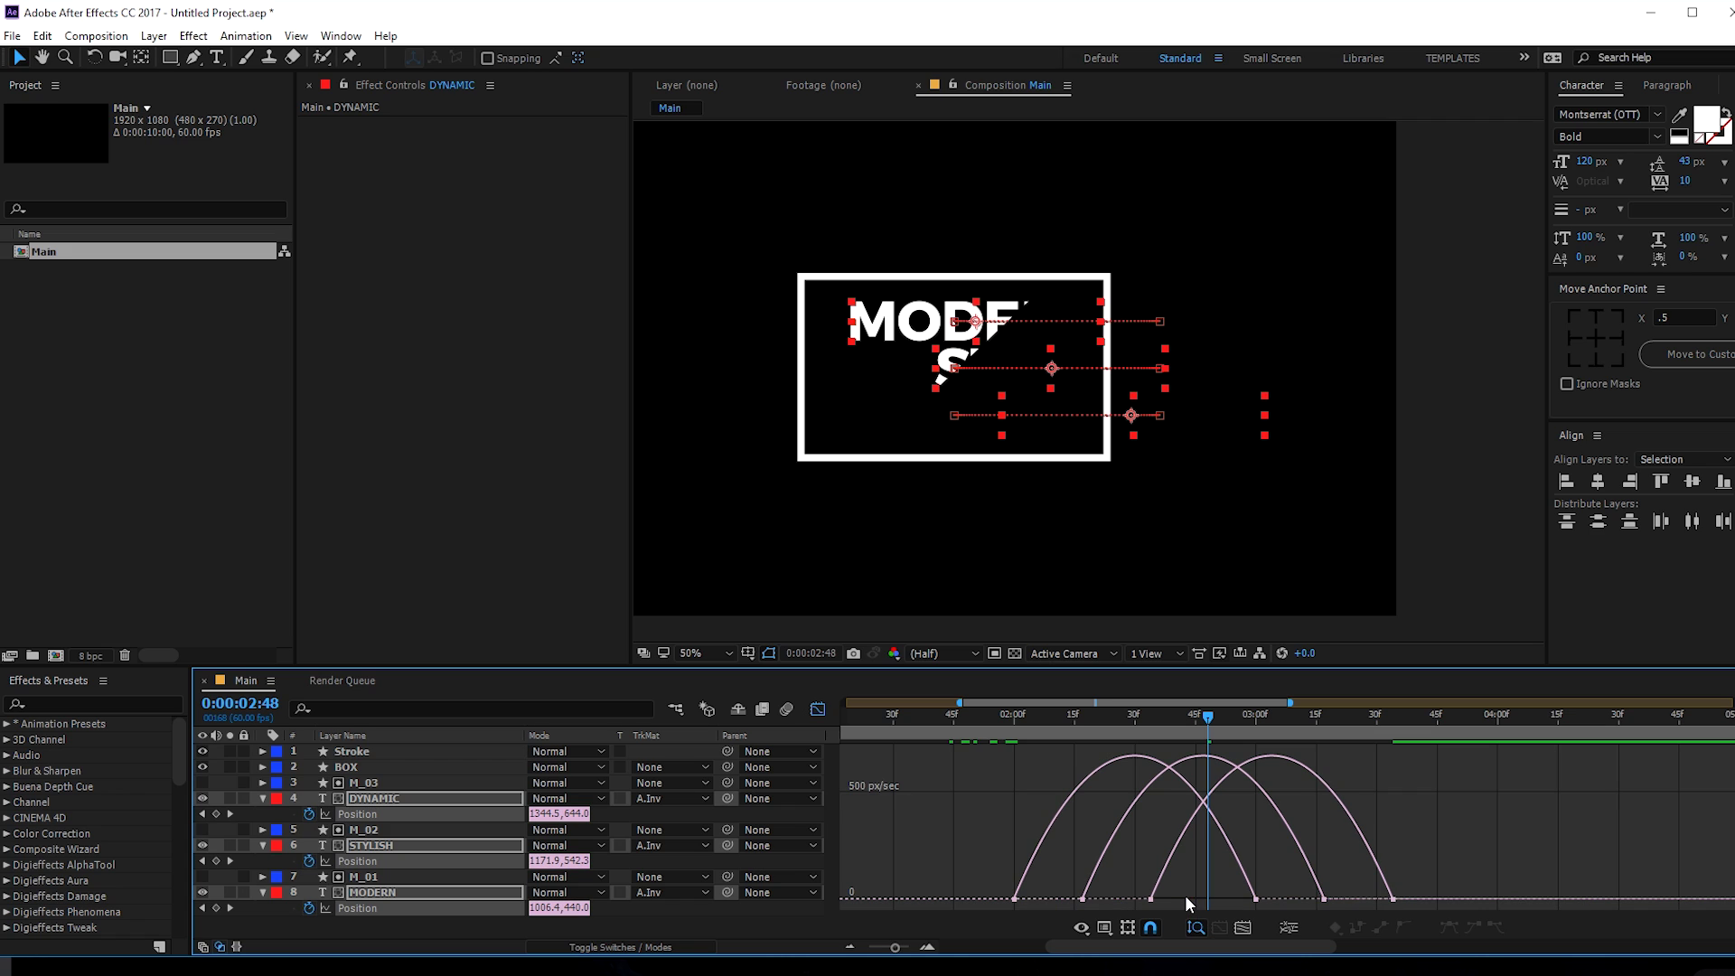
pyautogui.moveTo(1451, 857); pyautogui.dragTo(1103, 897)
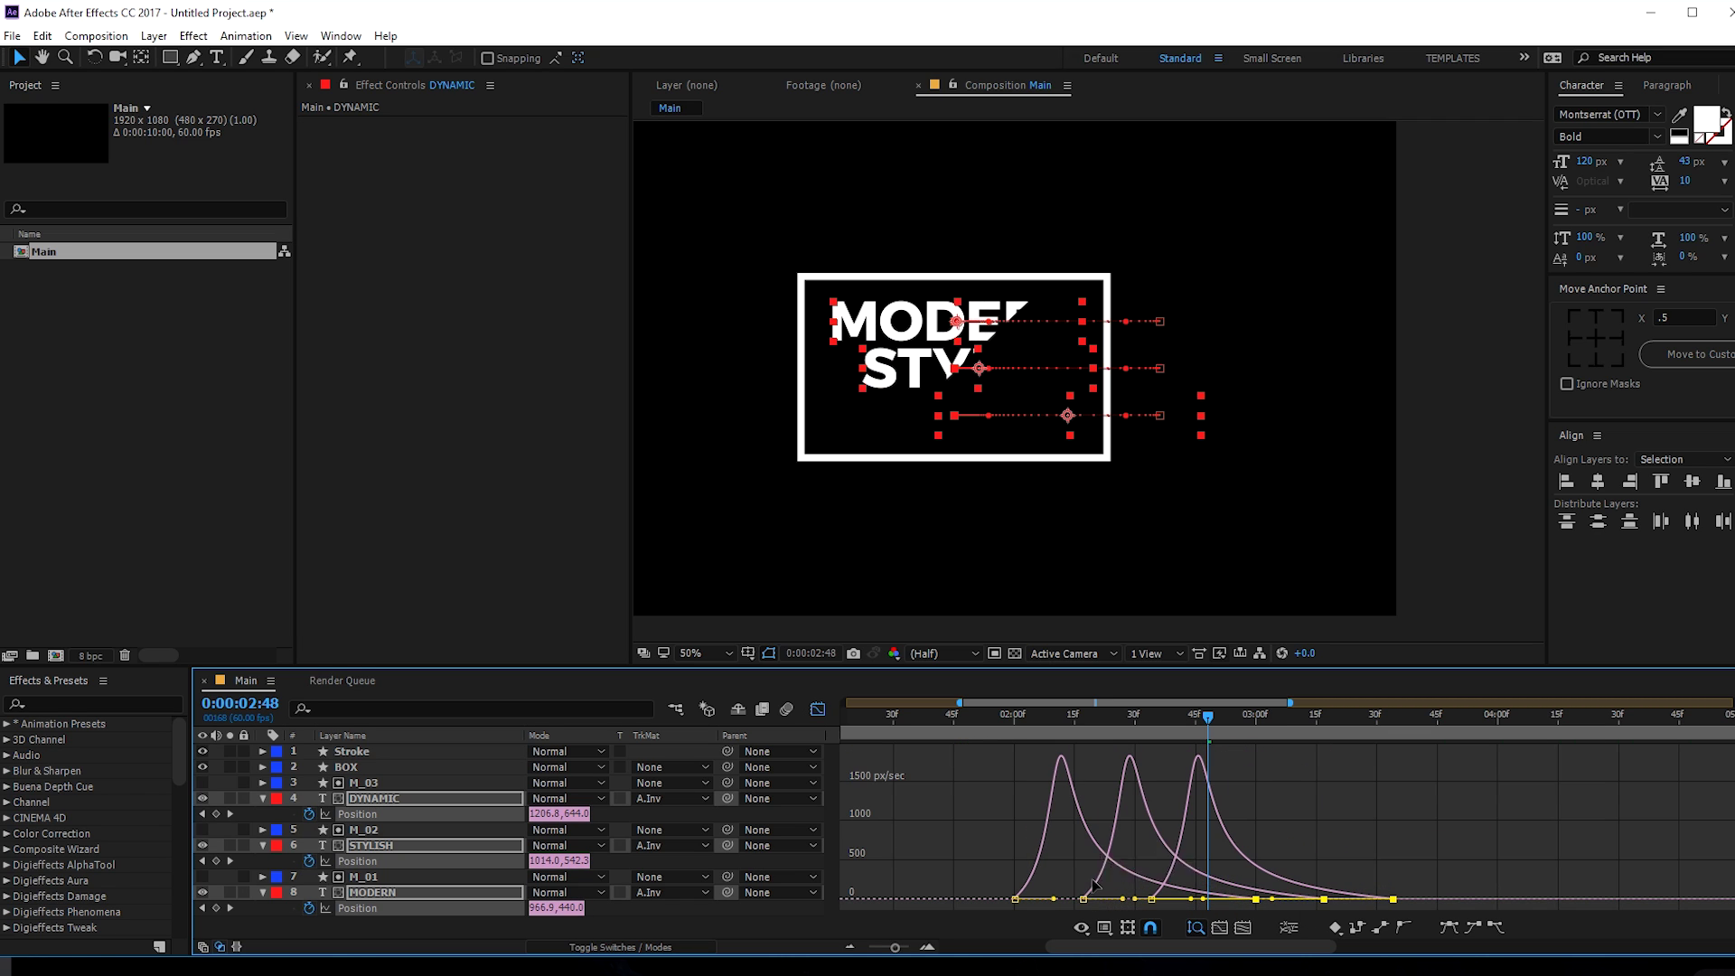
# - Play the eased text animation from 0:00:02:00 and return to the layer bar view
pyautogui.click(1016, 717)
pyautogui.press('space')
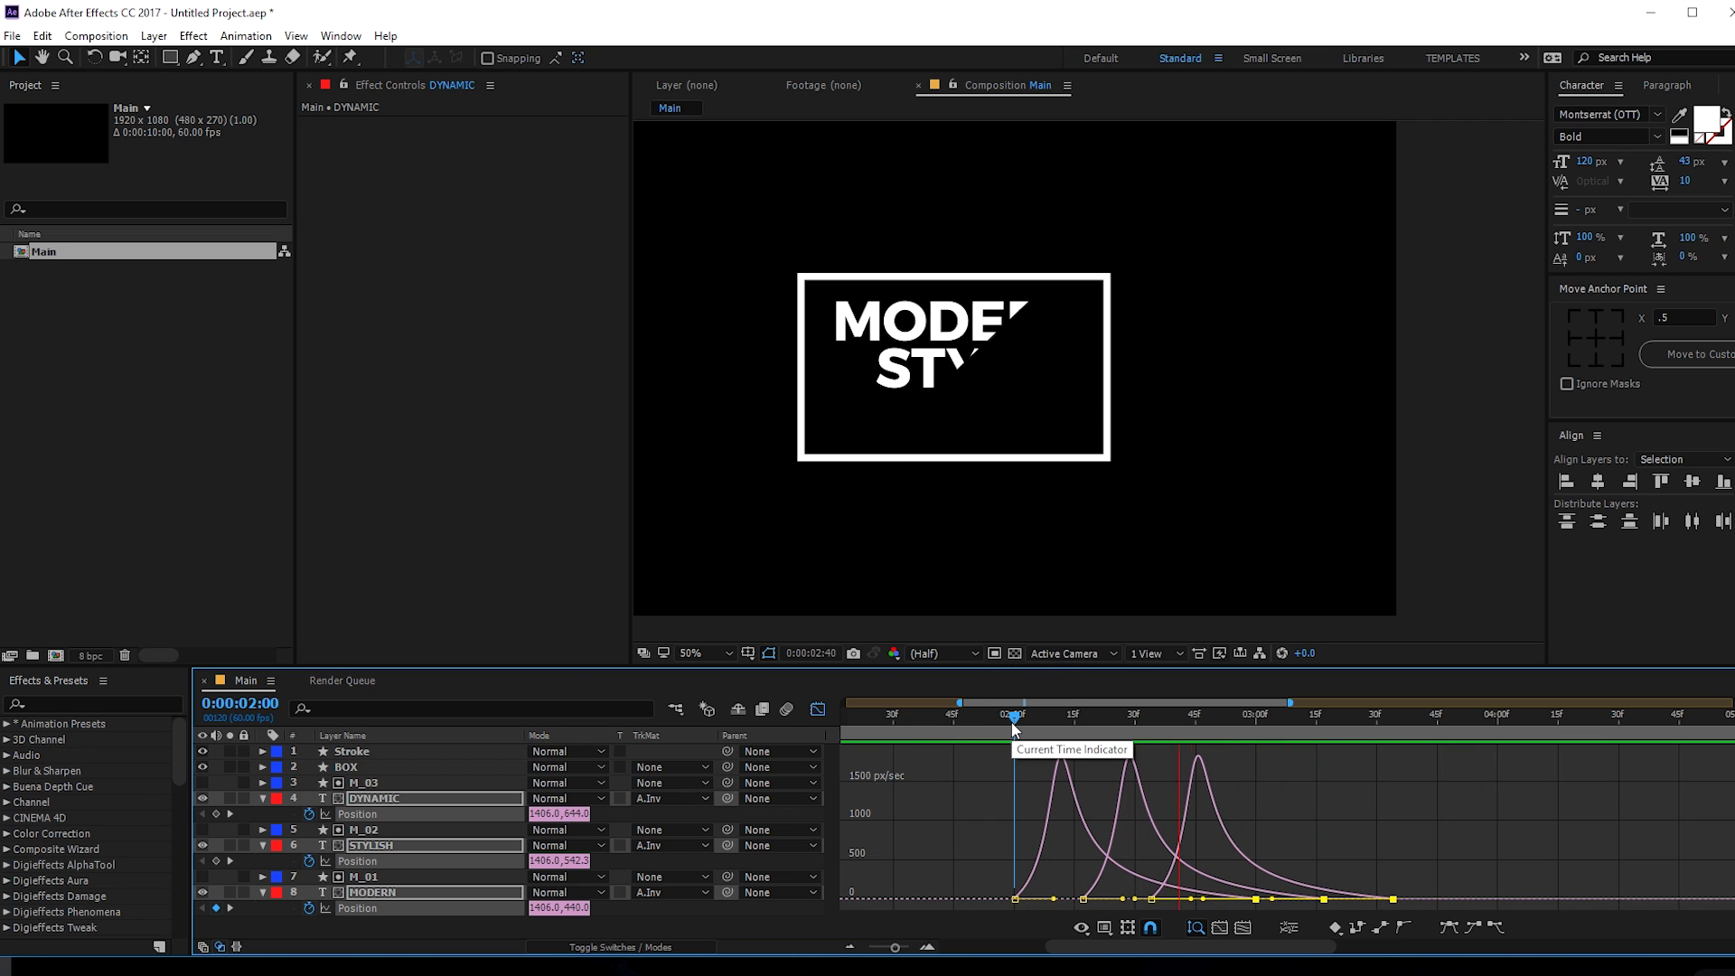
pyautogui.press('space')
pyautogui.click(818, 708)
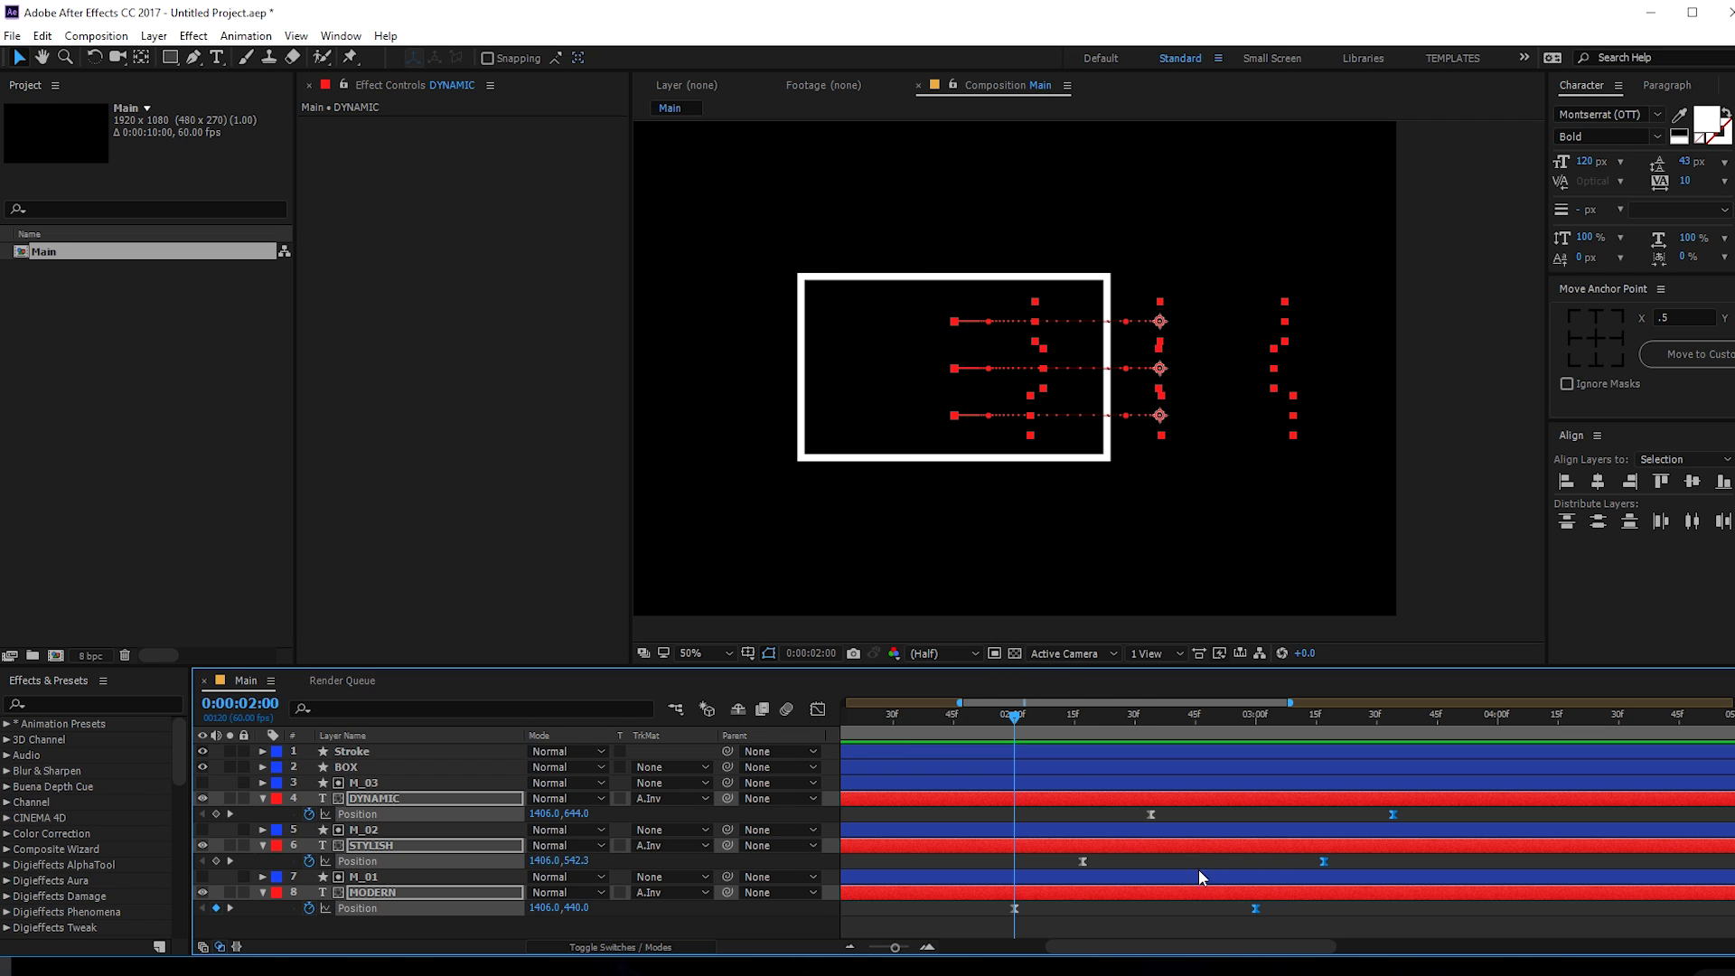
# - Shift the STYLISH layer to start at 0:00:00:15 and the DYNAMIC layer to start at 0:00:00:30
pyautogui.click(1173, 865)
pyautogui.press('-')
pyautogui.press('-')
pyautogui.press('-')
pyautogui.moveTo(890, 714); pyautogui.dragTo(879, 723)
pyautogui.click(898, 844)
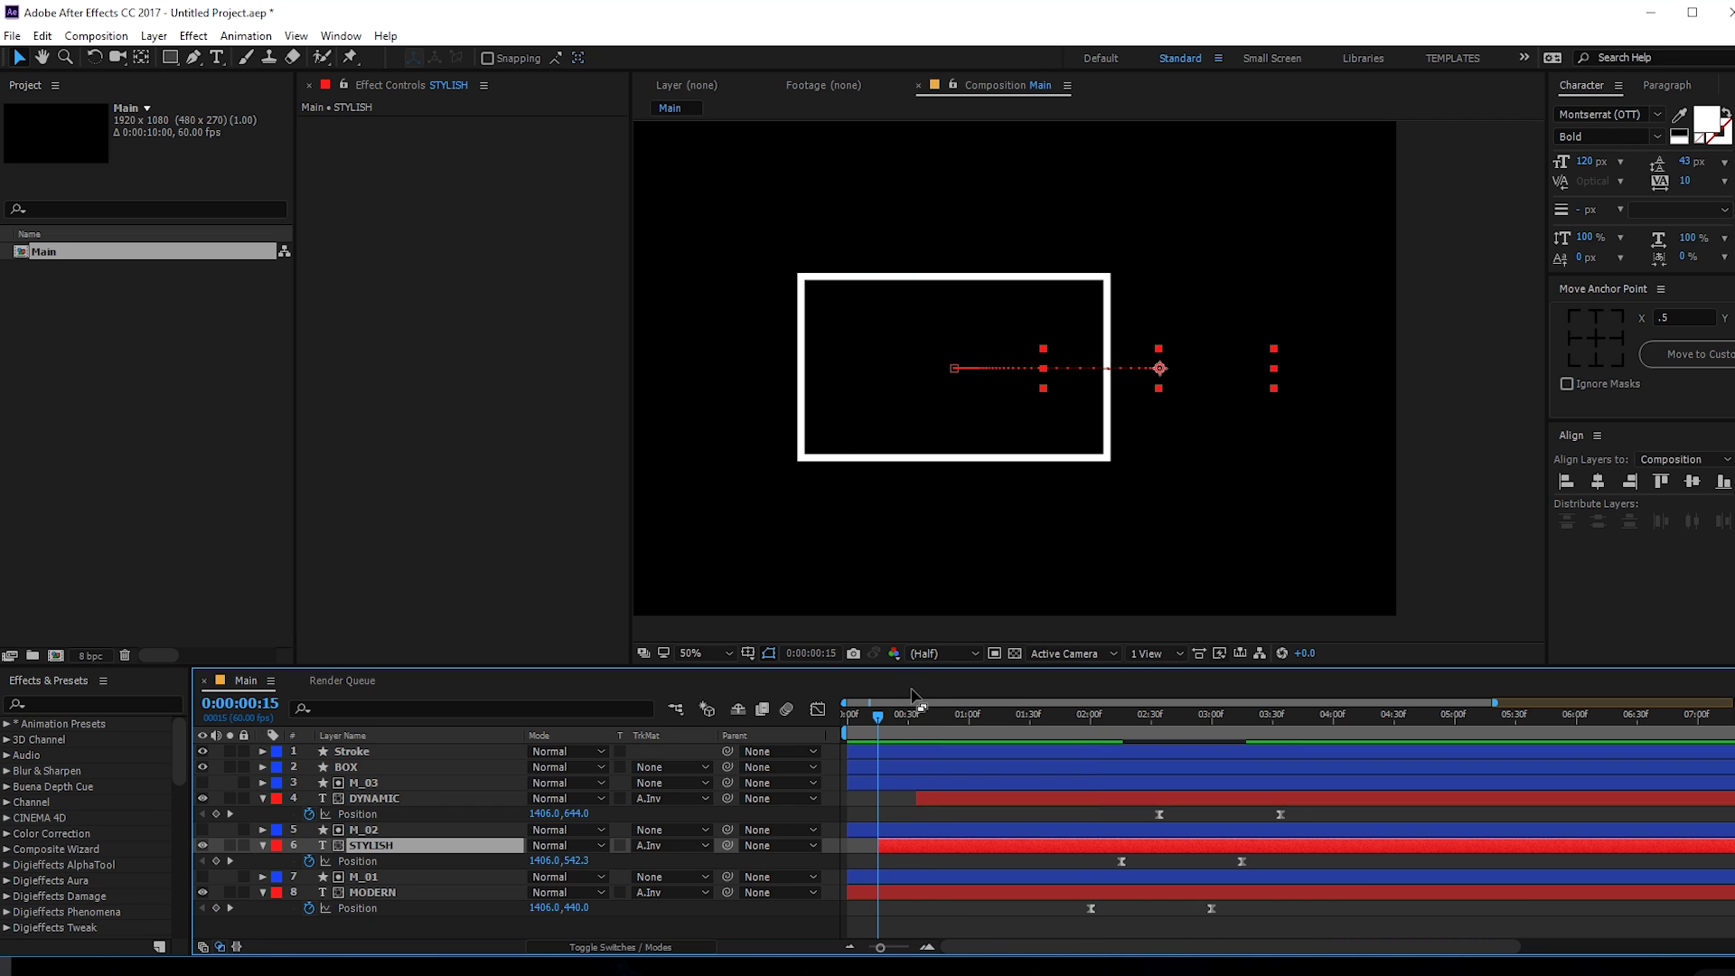
pyautogui.click(907, 726)
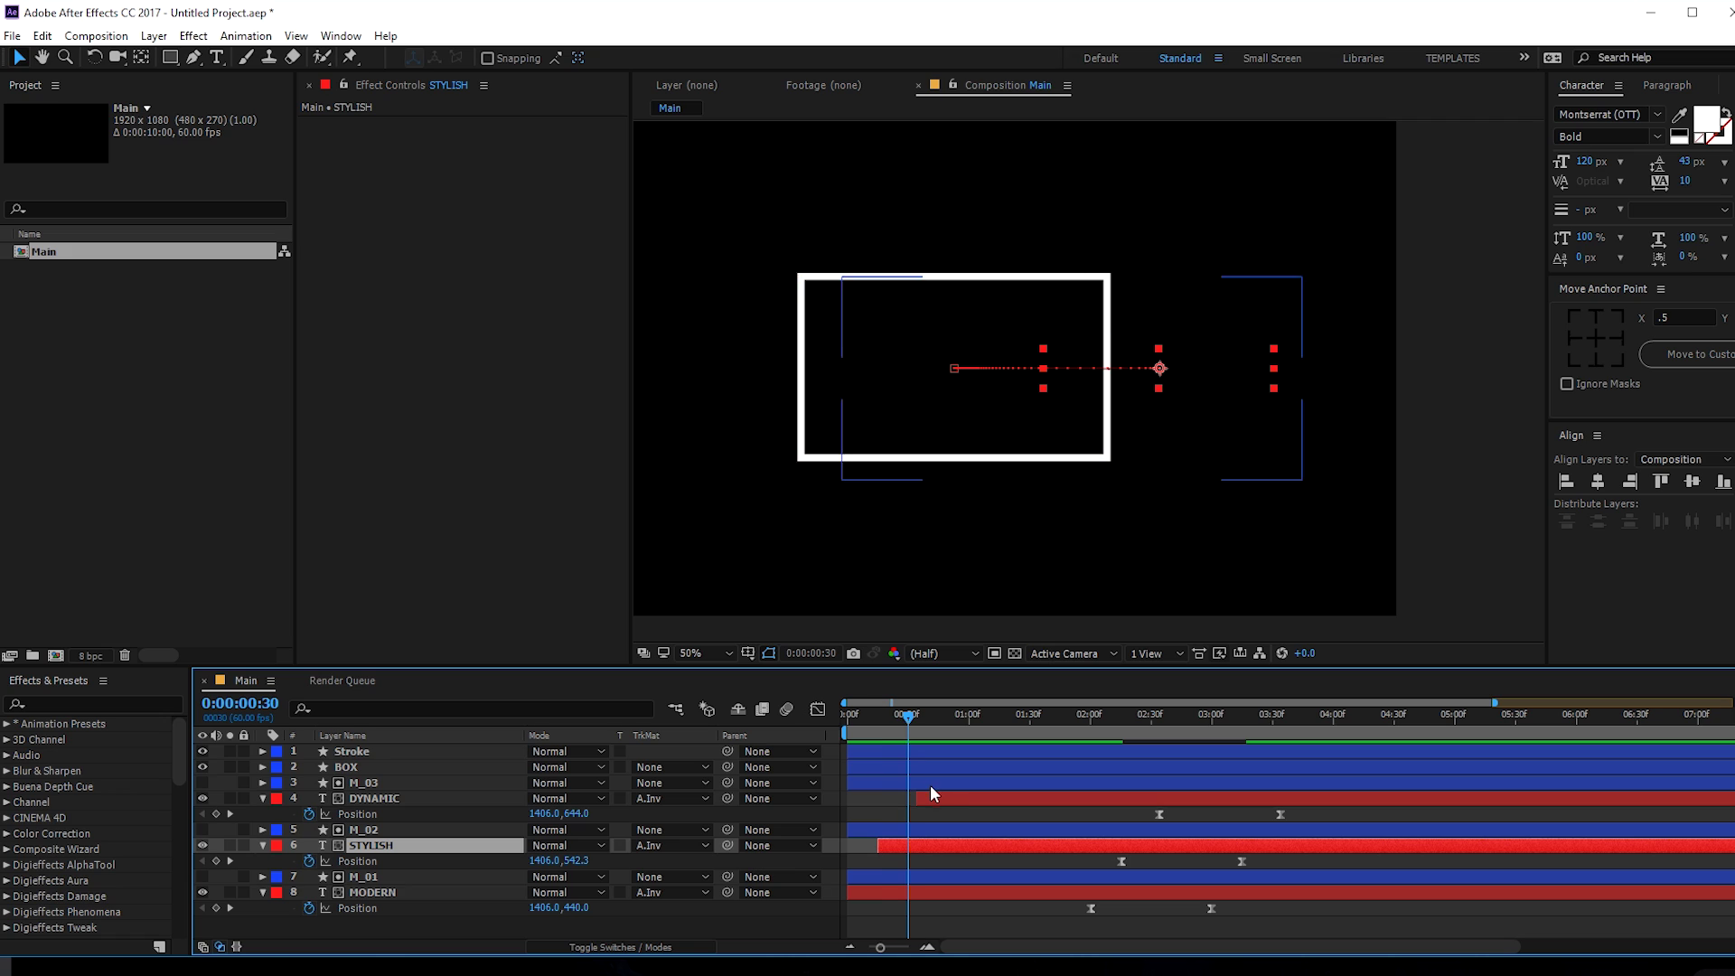
pyautogui.moveTo(935, 796); pyautogui.dragTo(924, 797)
# - Preview the restaggered word animation from 0:00:01:54
pyautogui.click(1077, 707)
pyautogui.press('space')
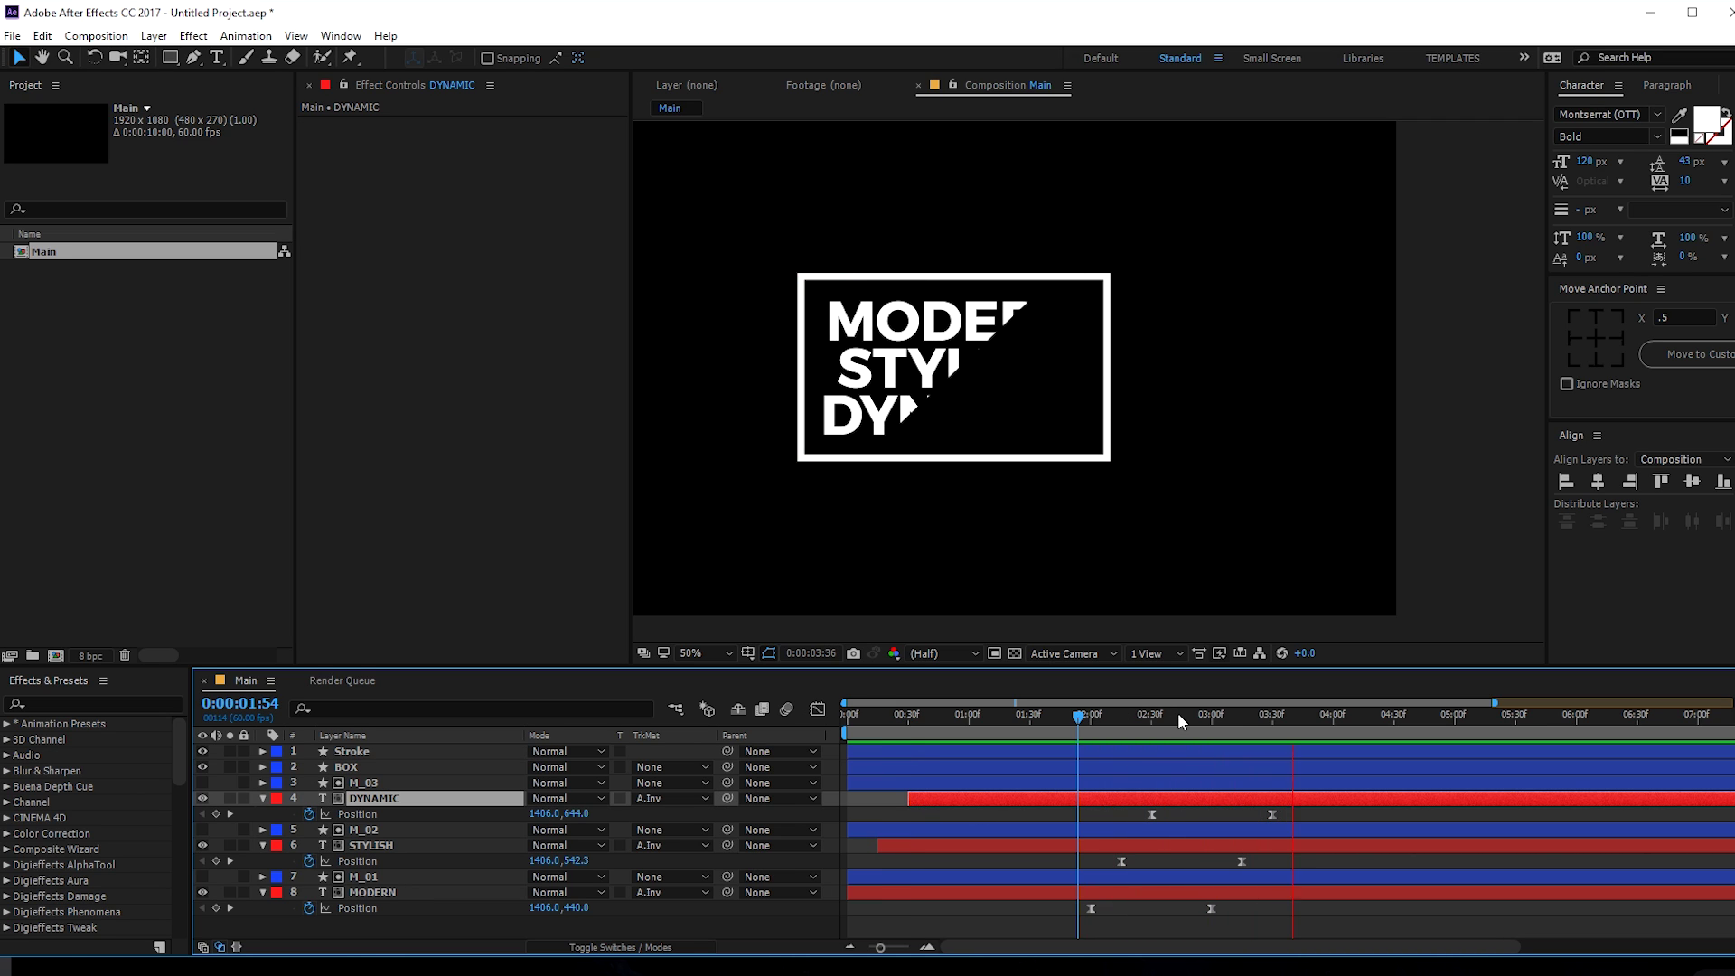
# - Label the MODERN, STYLISH and DYNAMIC layers and their mattes M_01 to M_03 red, and collapse their keyframes
pyautogui.click(1201, 714)
pyautogui.click(262, 799)
pyautogui.moveTo(345, 921); pyautogui.dragTo(365, 789)
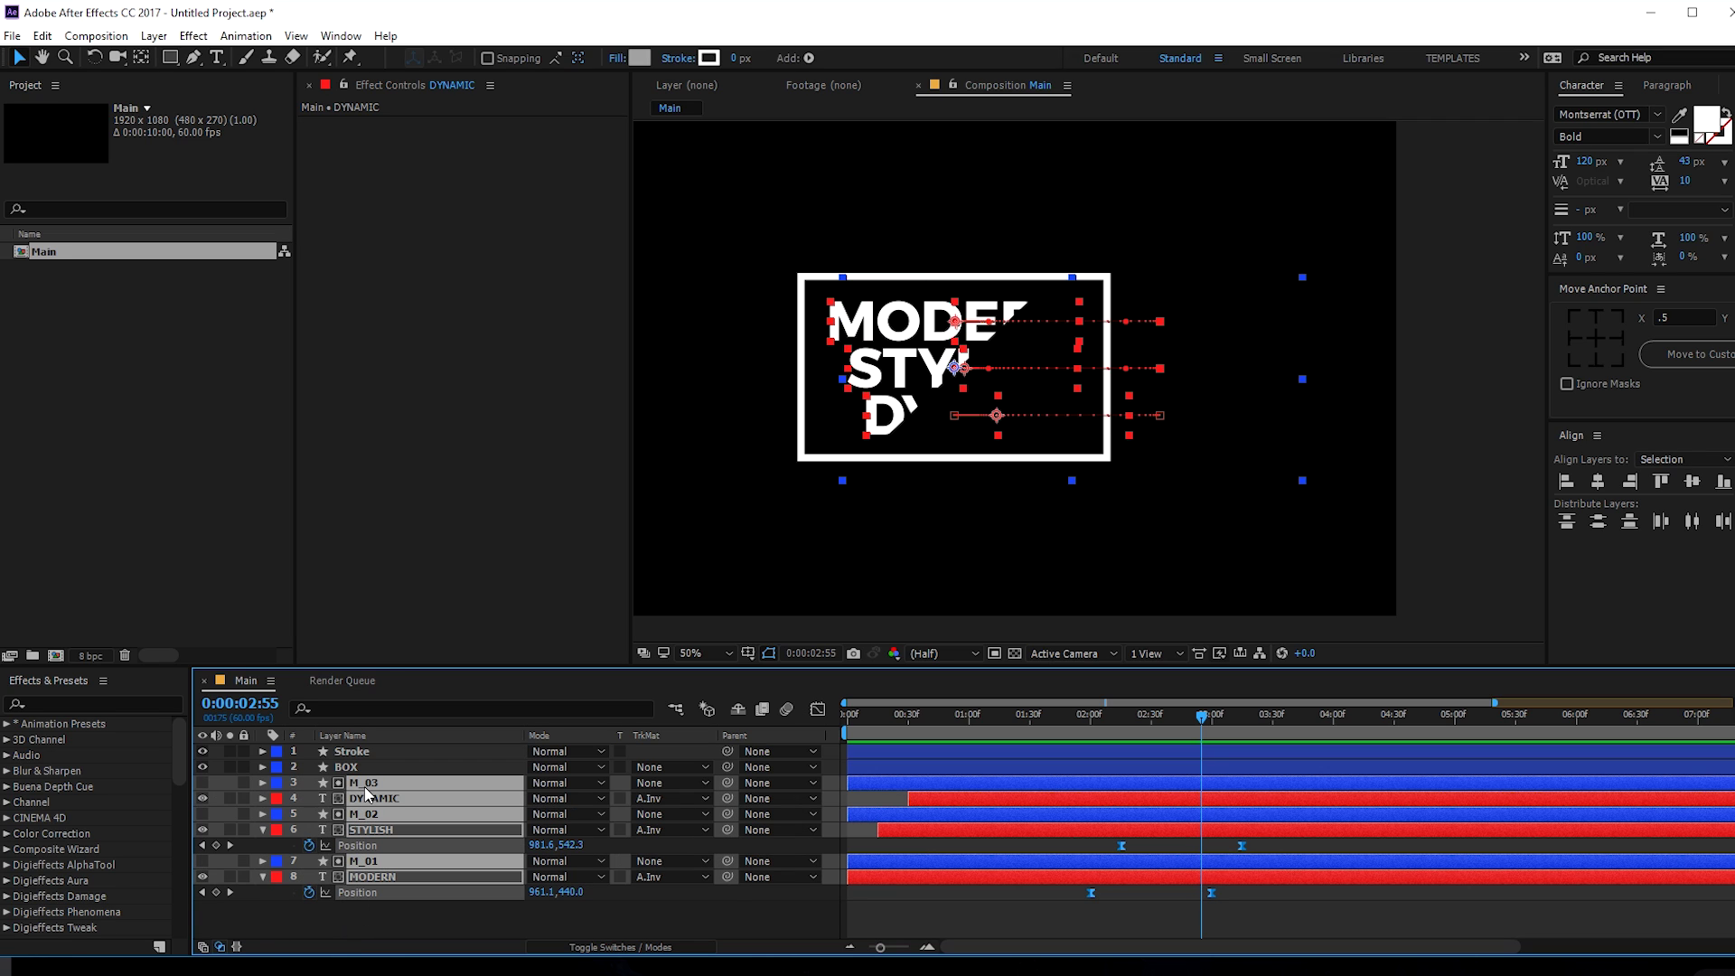
pyautogui.click(276, 784)
pyautogui.click(316, 474)
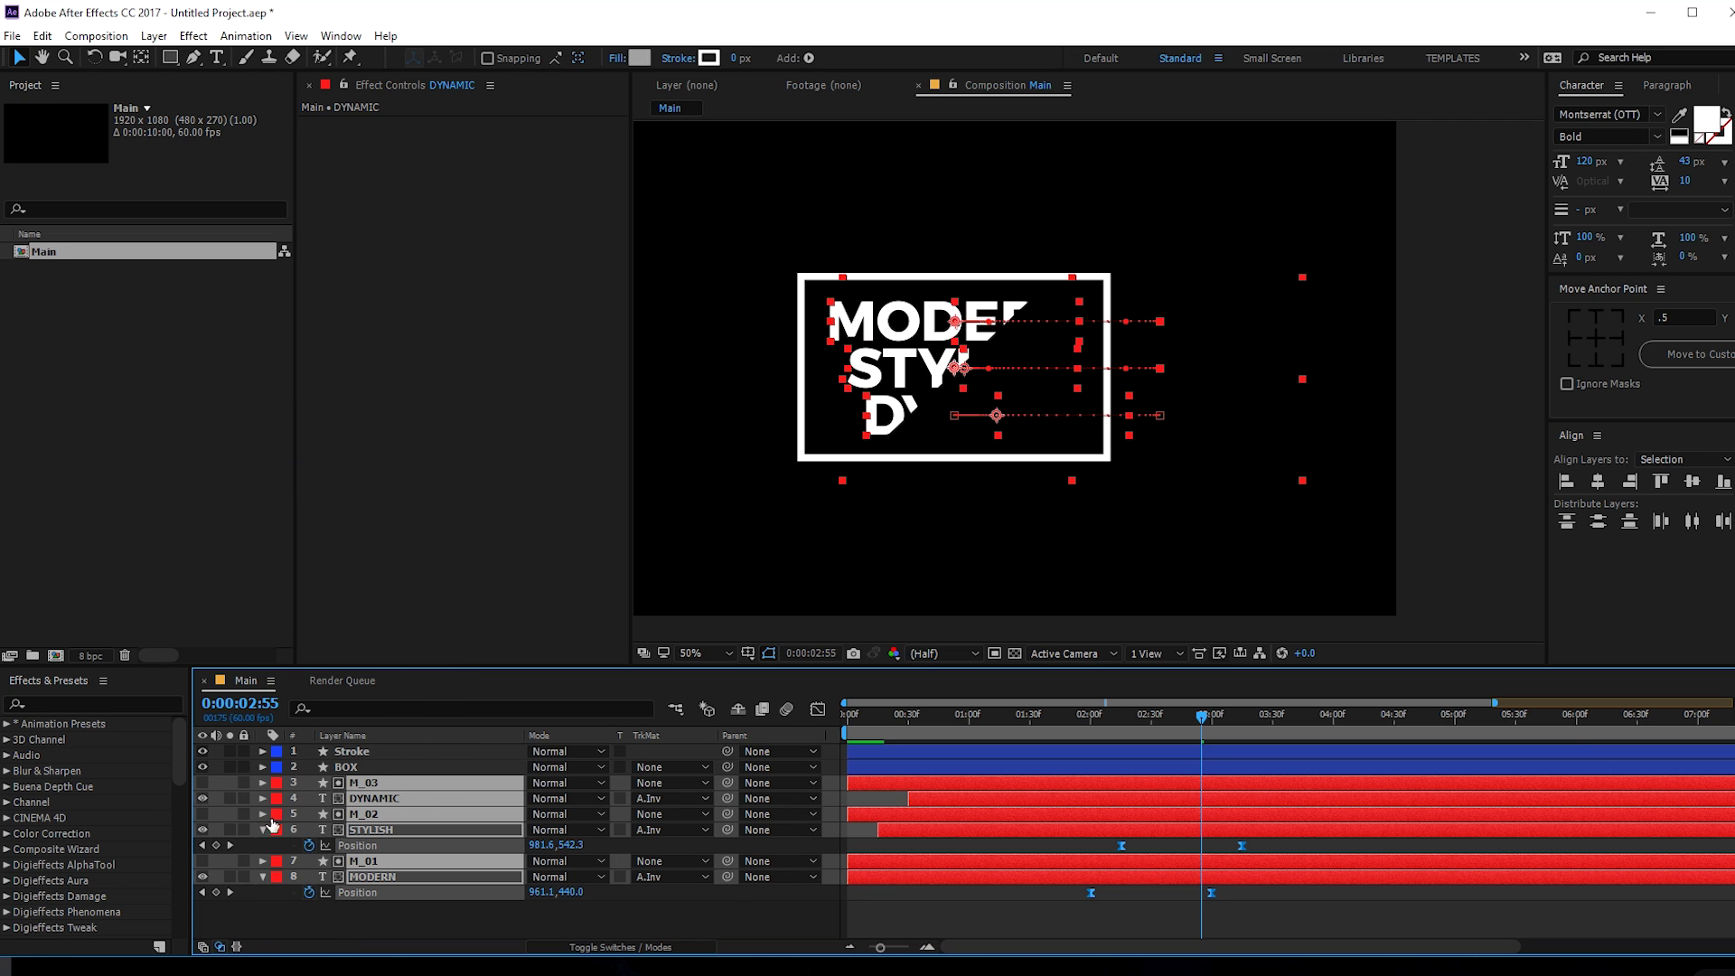
pyautogui.press('u')
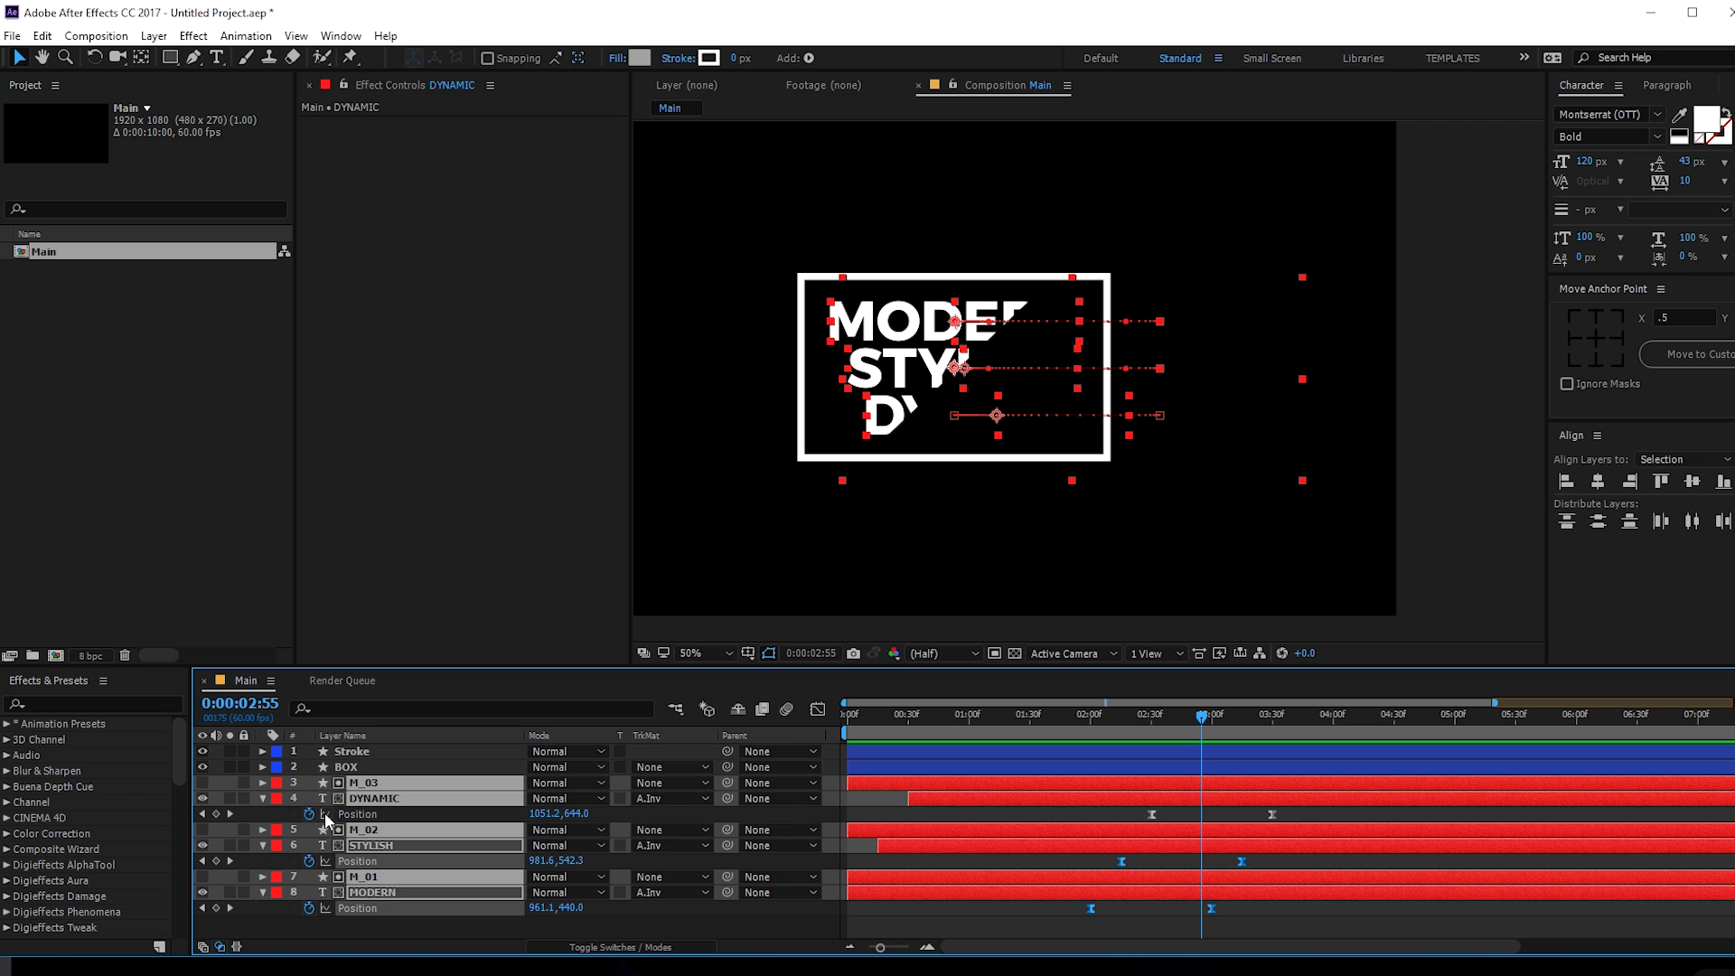
pyautogui.press('u')
# - Duplicate the three word layers with their mattes and place the copies below all the original layers
pyautogui.click(377, 892)
pyautogui.moveTo(362, 899); pyautogui.dragTo(383, 787)
pyautogui.hotkey('ctrl', 'd')
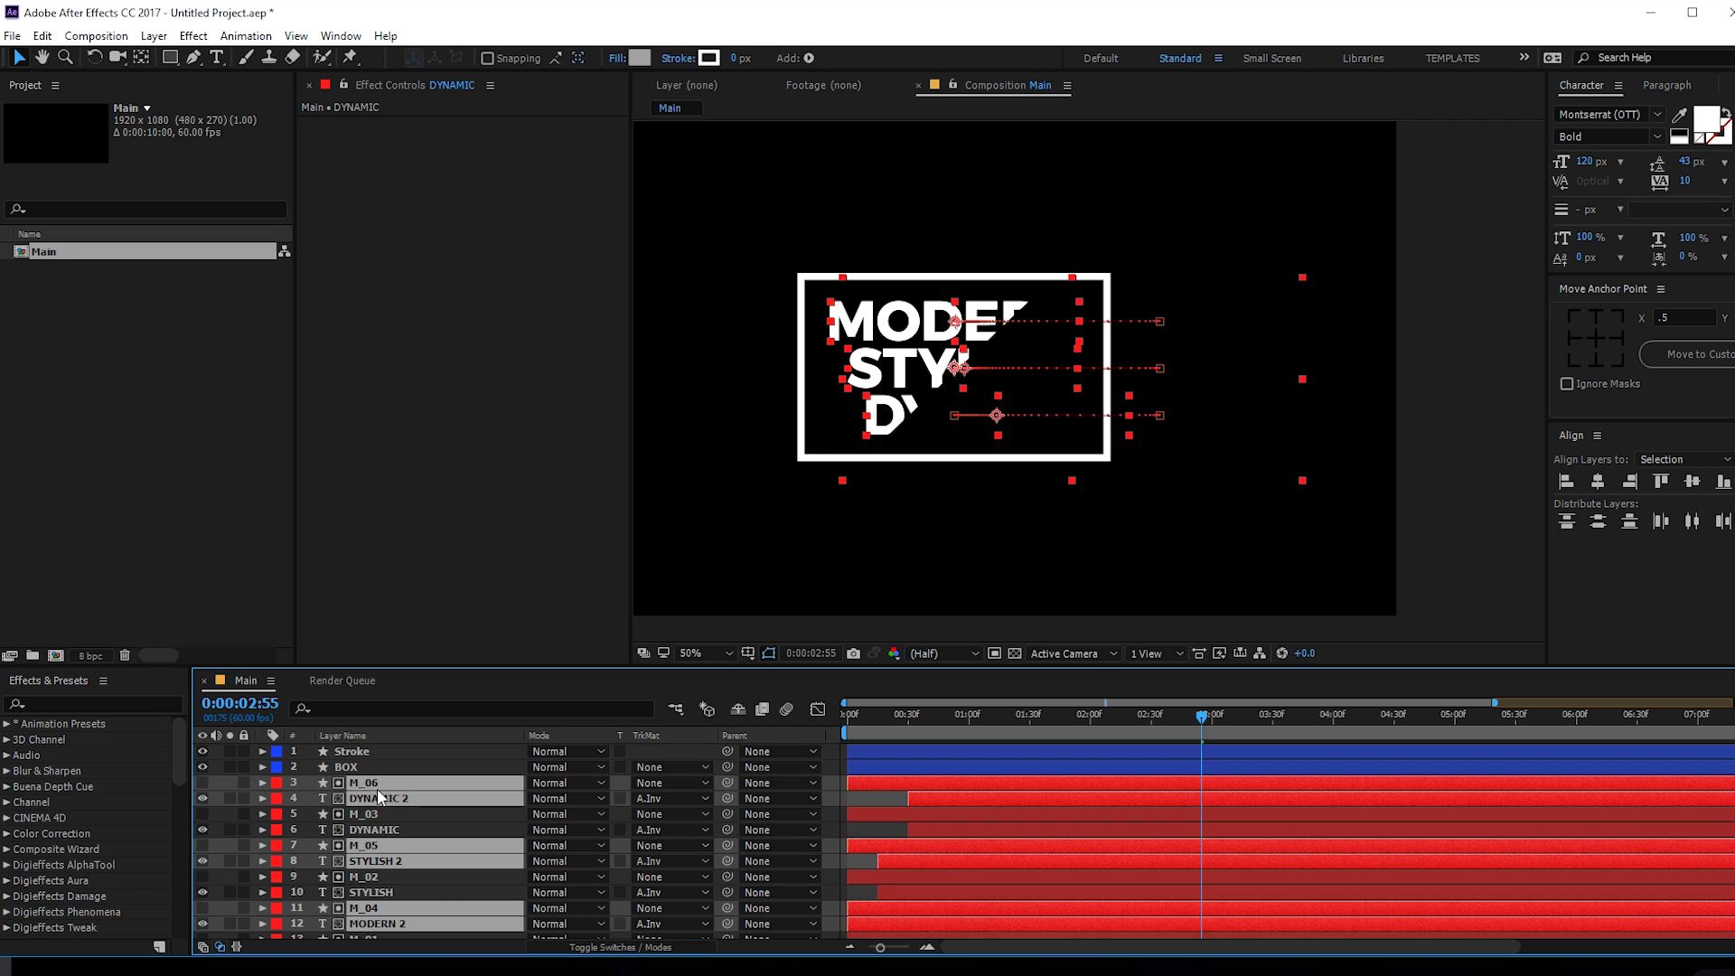
pyautogui.moveTo(360, 665); pyautogui.dragTo(361, 562)
pyautogui.moveTo(361, 700); pyautogui.dragTo(365, 864)
# - Label the six duplicated layers yellow and reveal their position keyframes
pyautogui.click(278, 786)
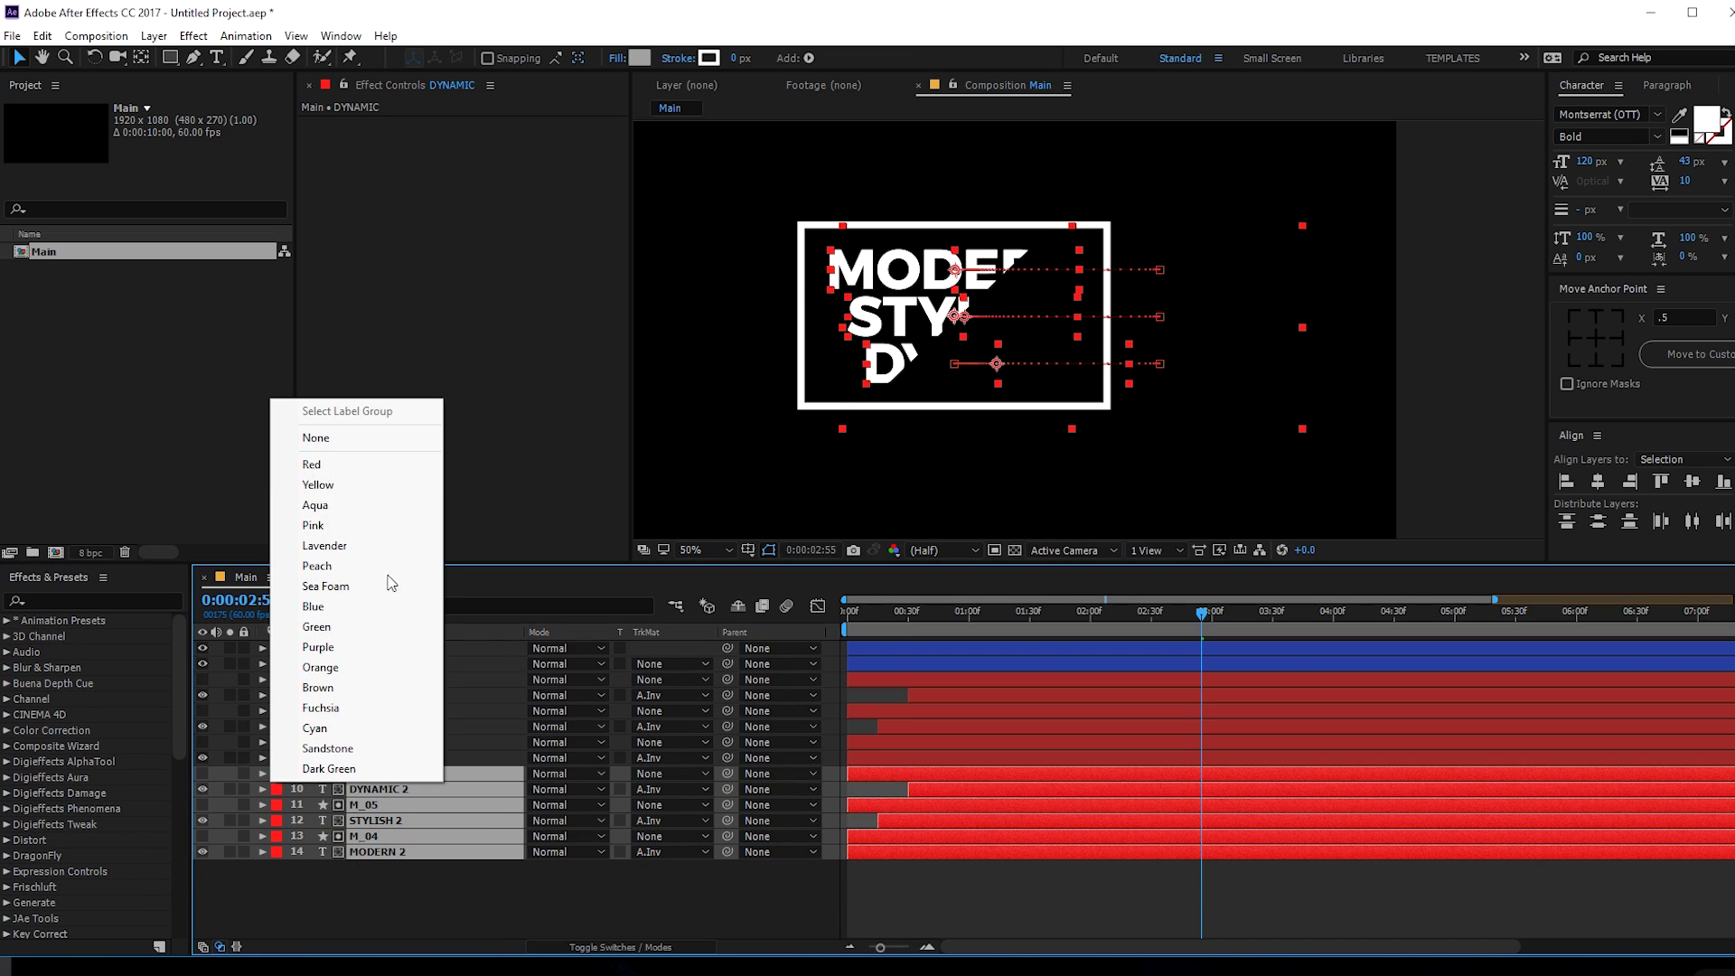
pyautogui.click(332, 486)
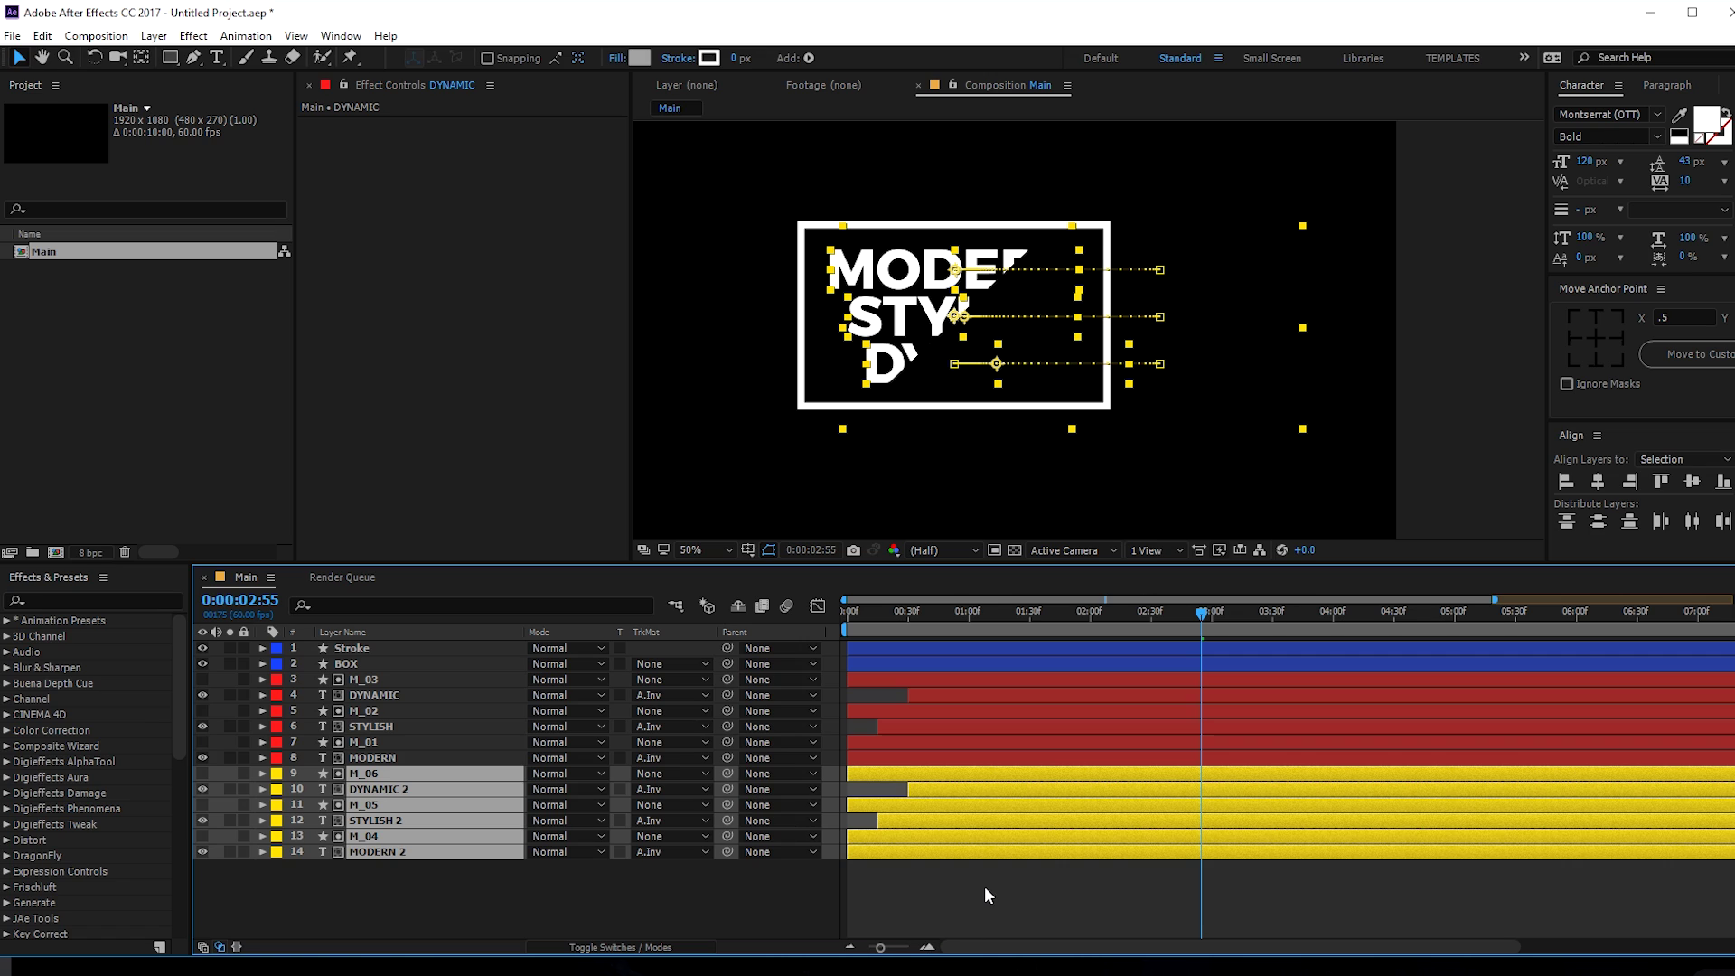
pyautogui.press('u')
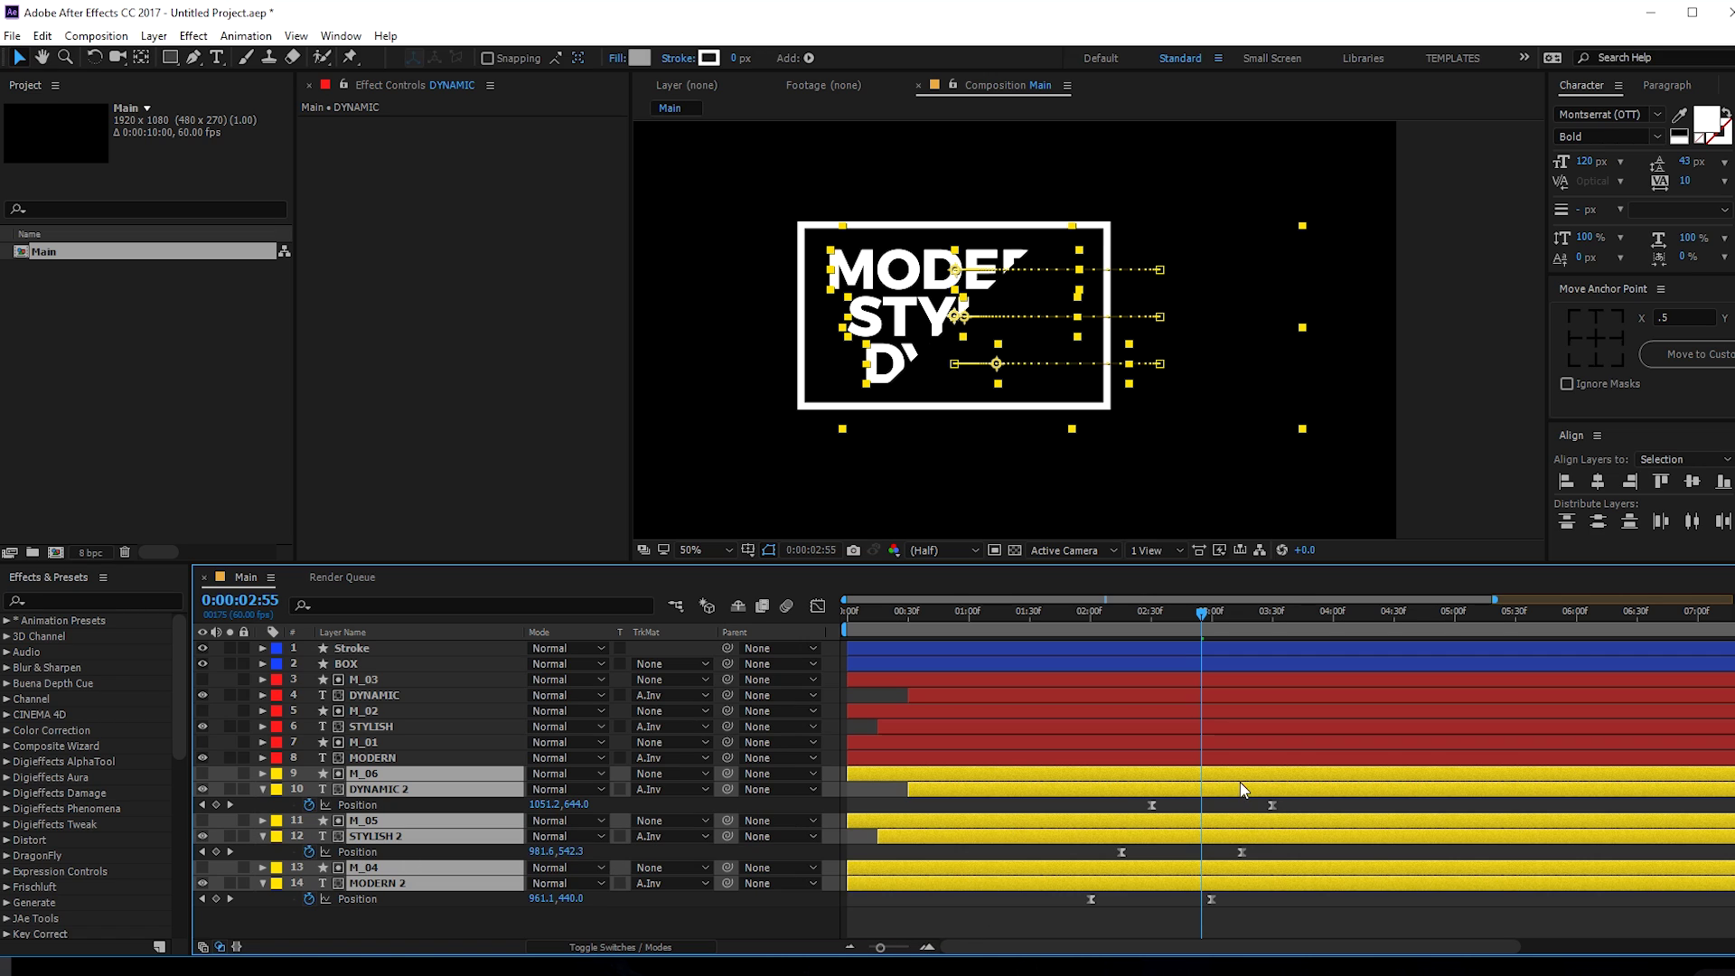
# - Move DYNAMIC 2's starting position at 0:00:02:30 horizontally past the box's left edge, to X 452
pyautogui.click(1276, 912)
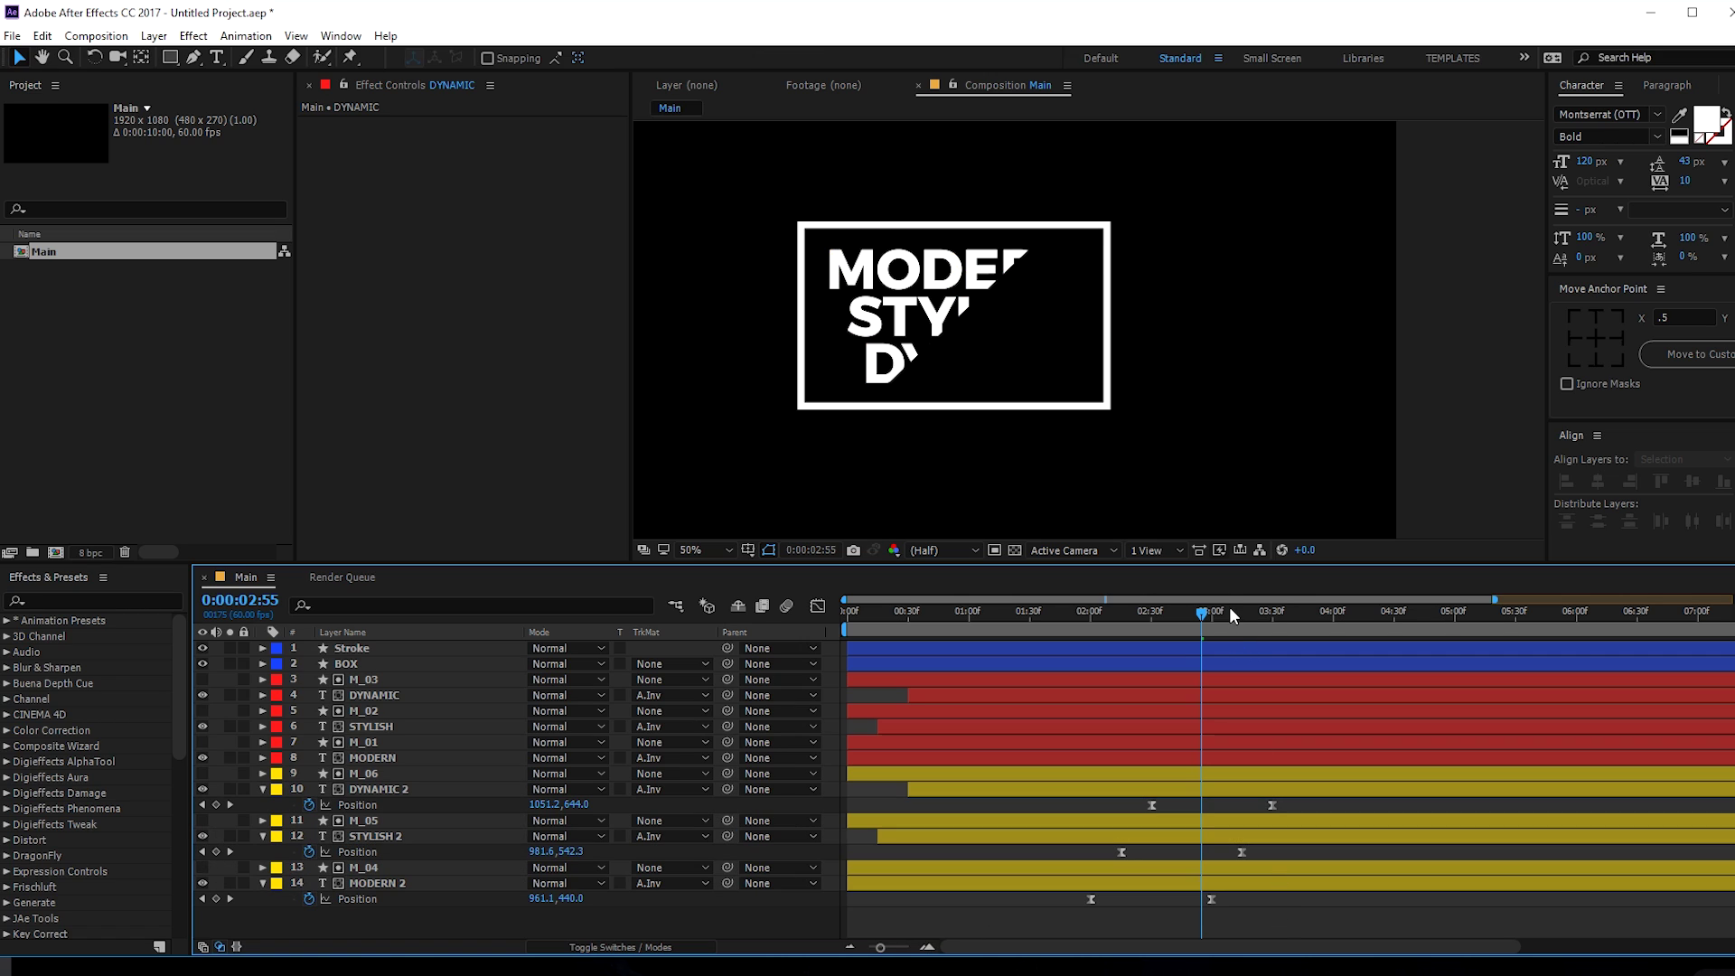
pyautogui.moveTo(1207, 615); pyautogui.dragTo(1272, 614)
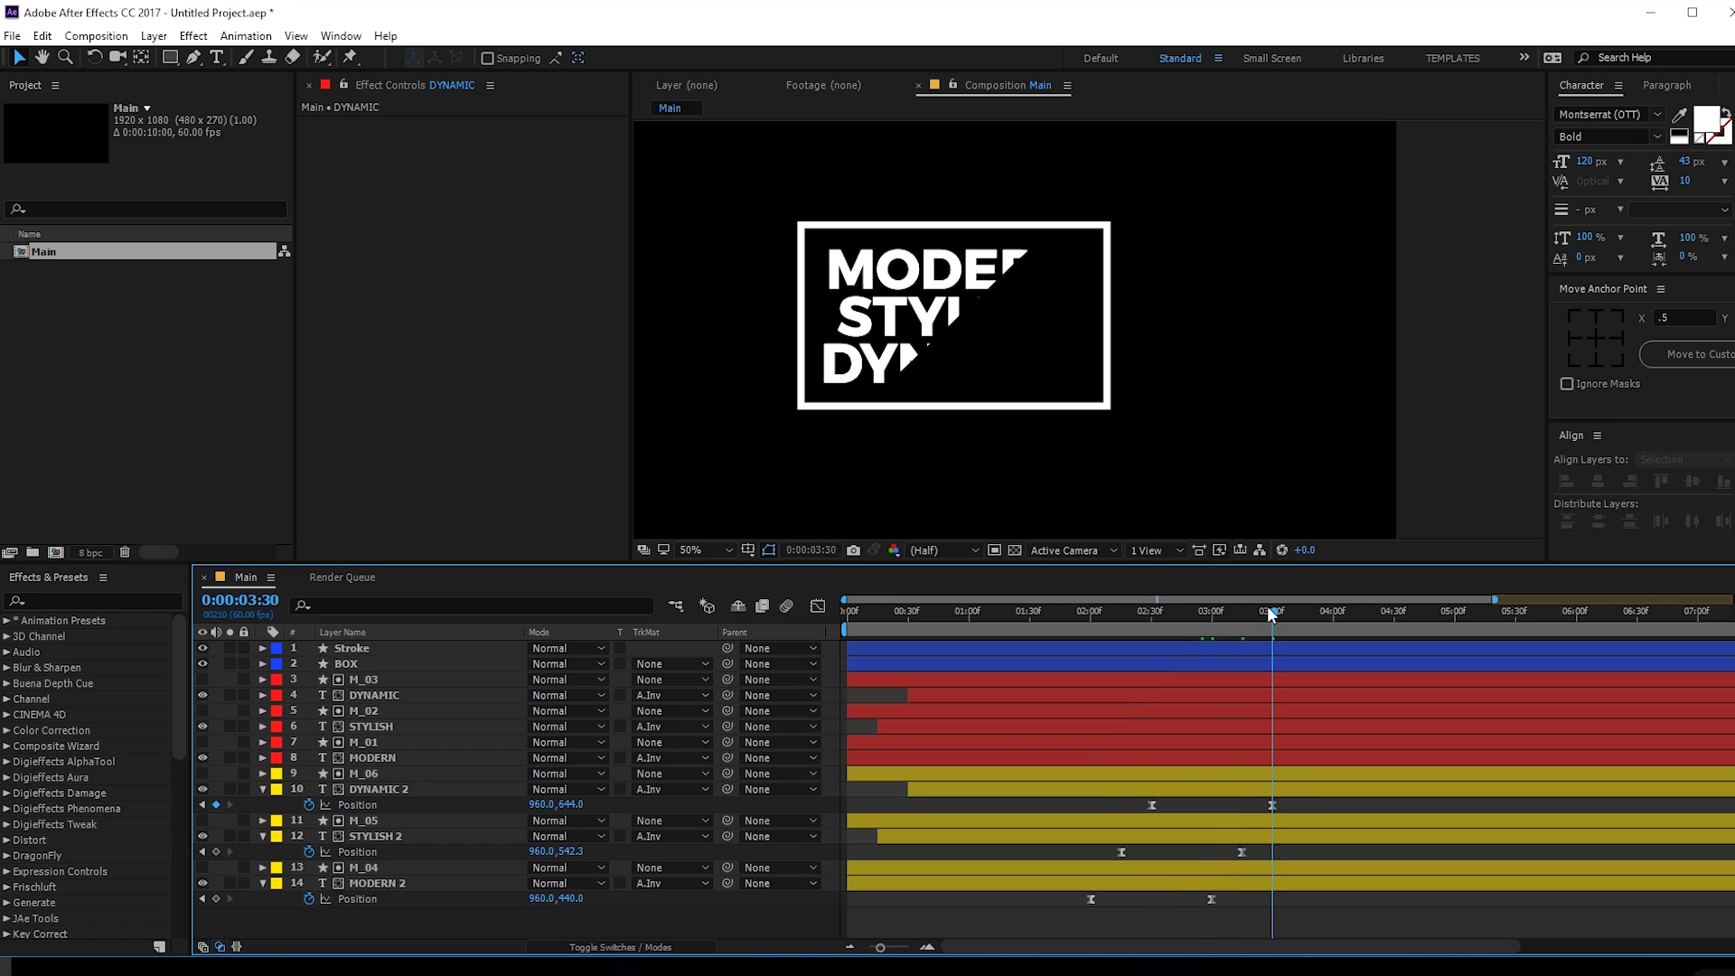
pyautogui.click(1117, 790)
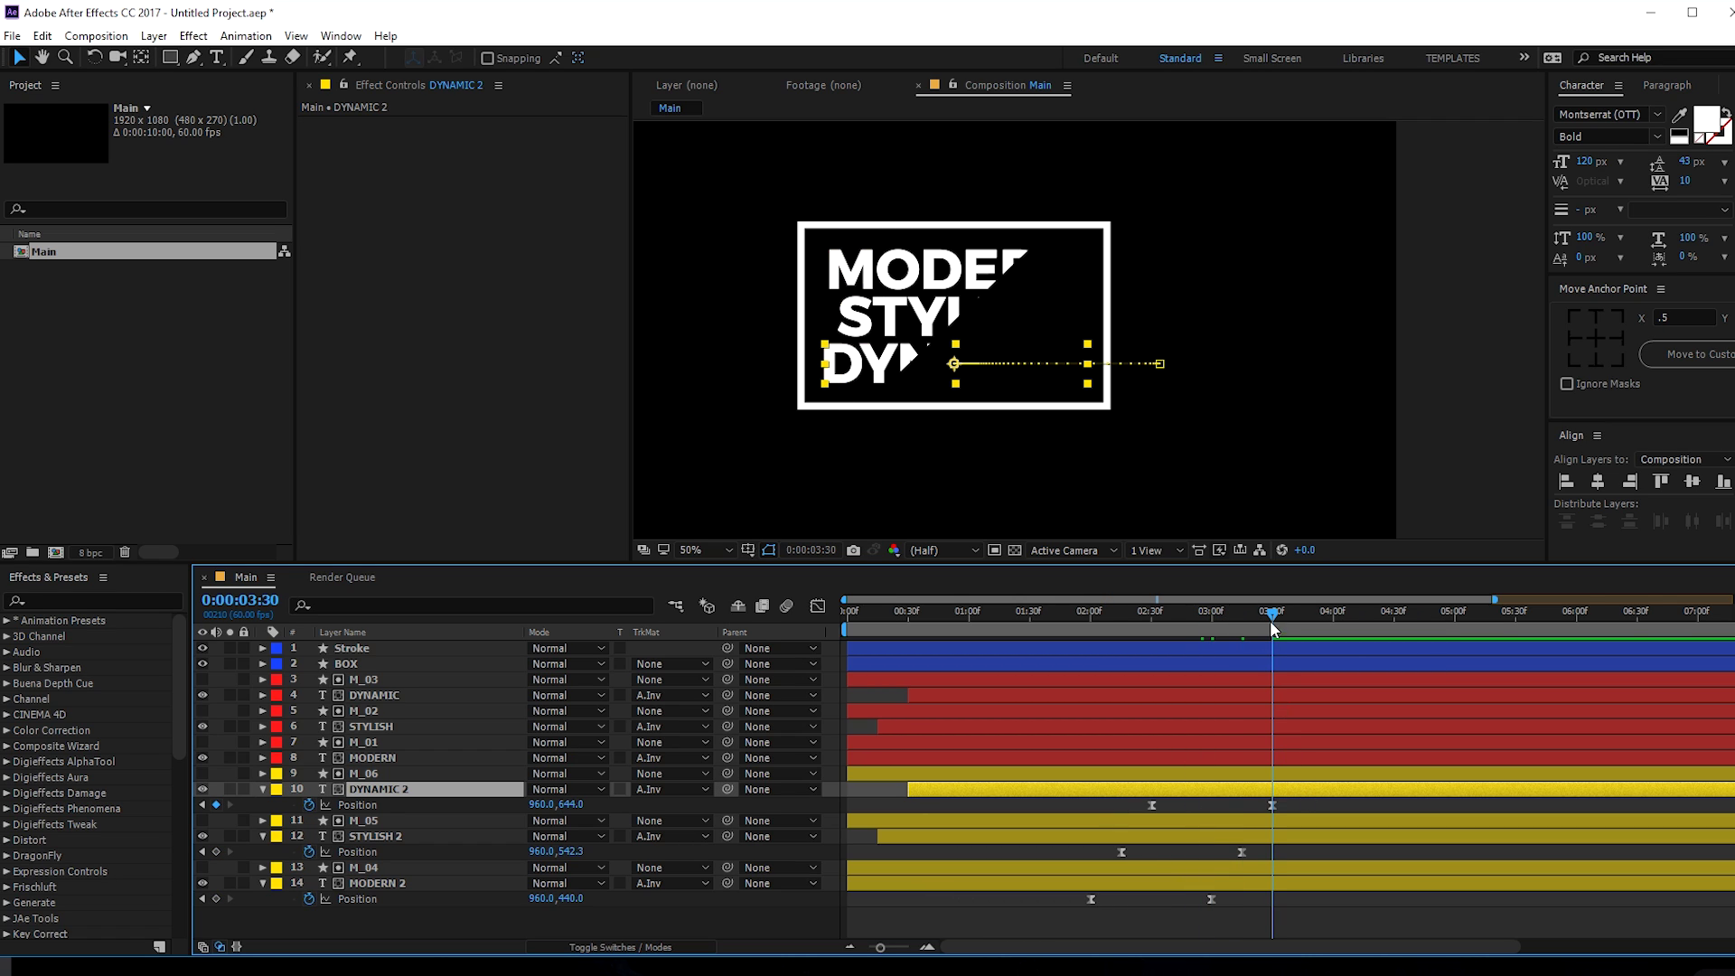
pyautogui.moveTo(1227, 604); pyautogui.dragTo(1151, 613)
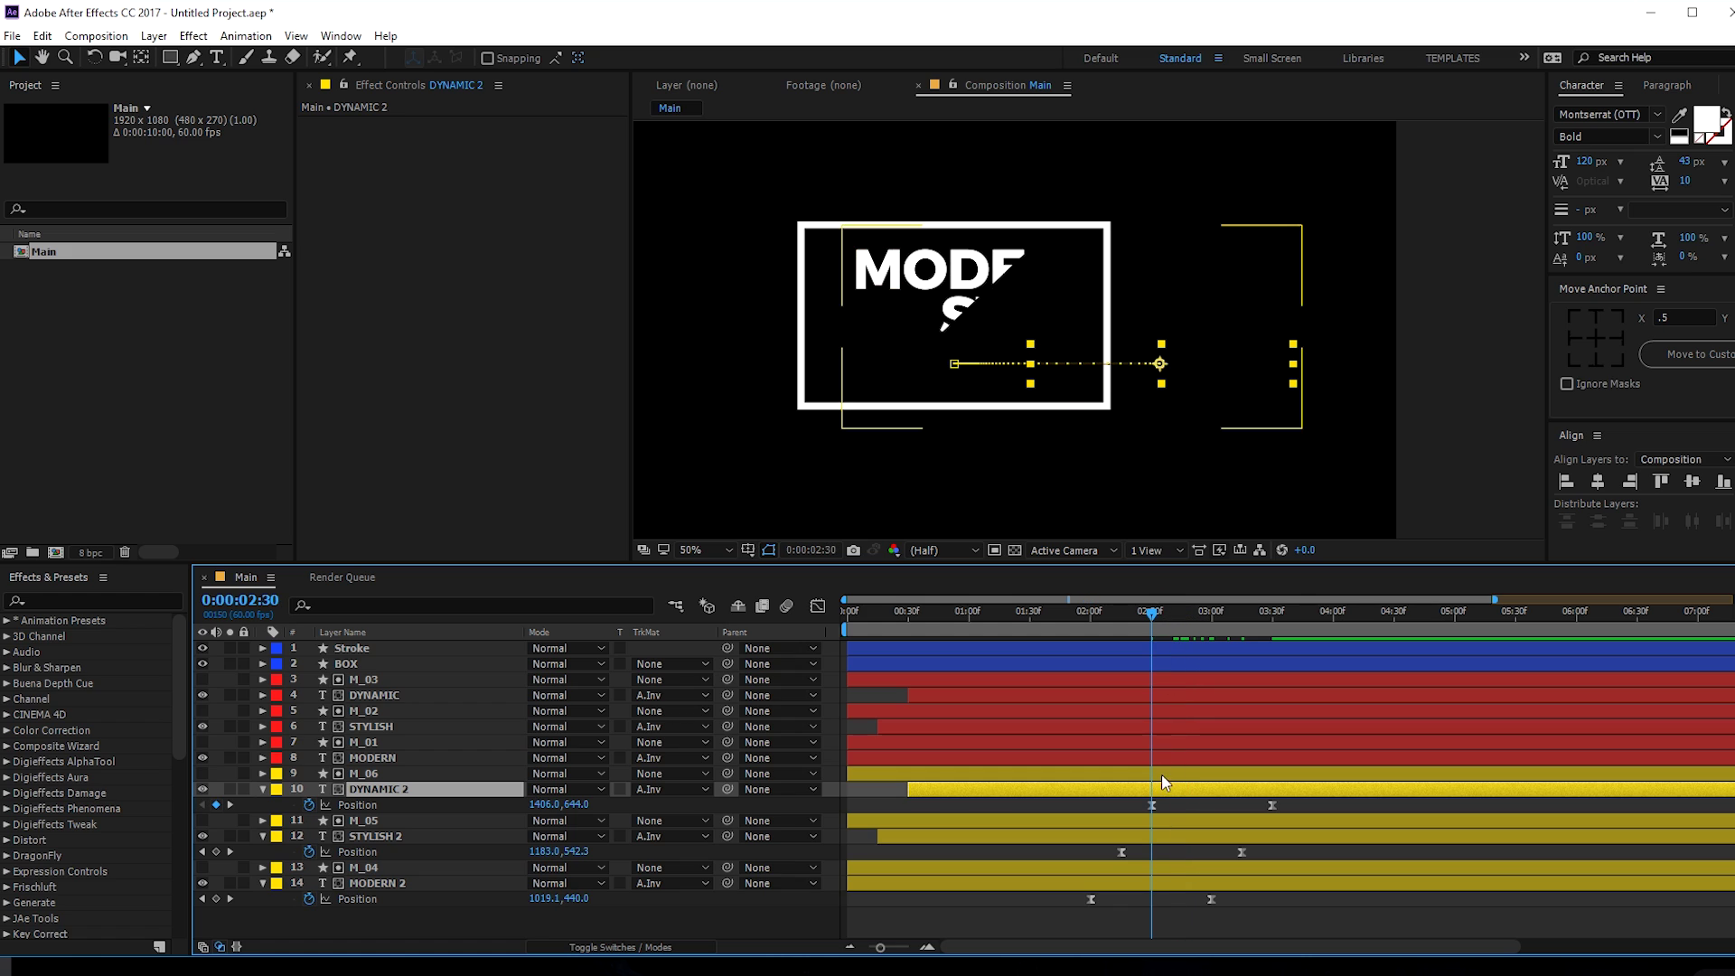
pyautogui.moveTo(1164, 365); pyautogui.dragTo(723, 365)
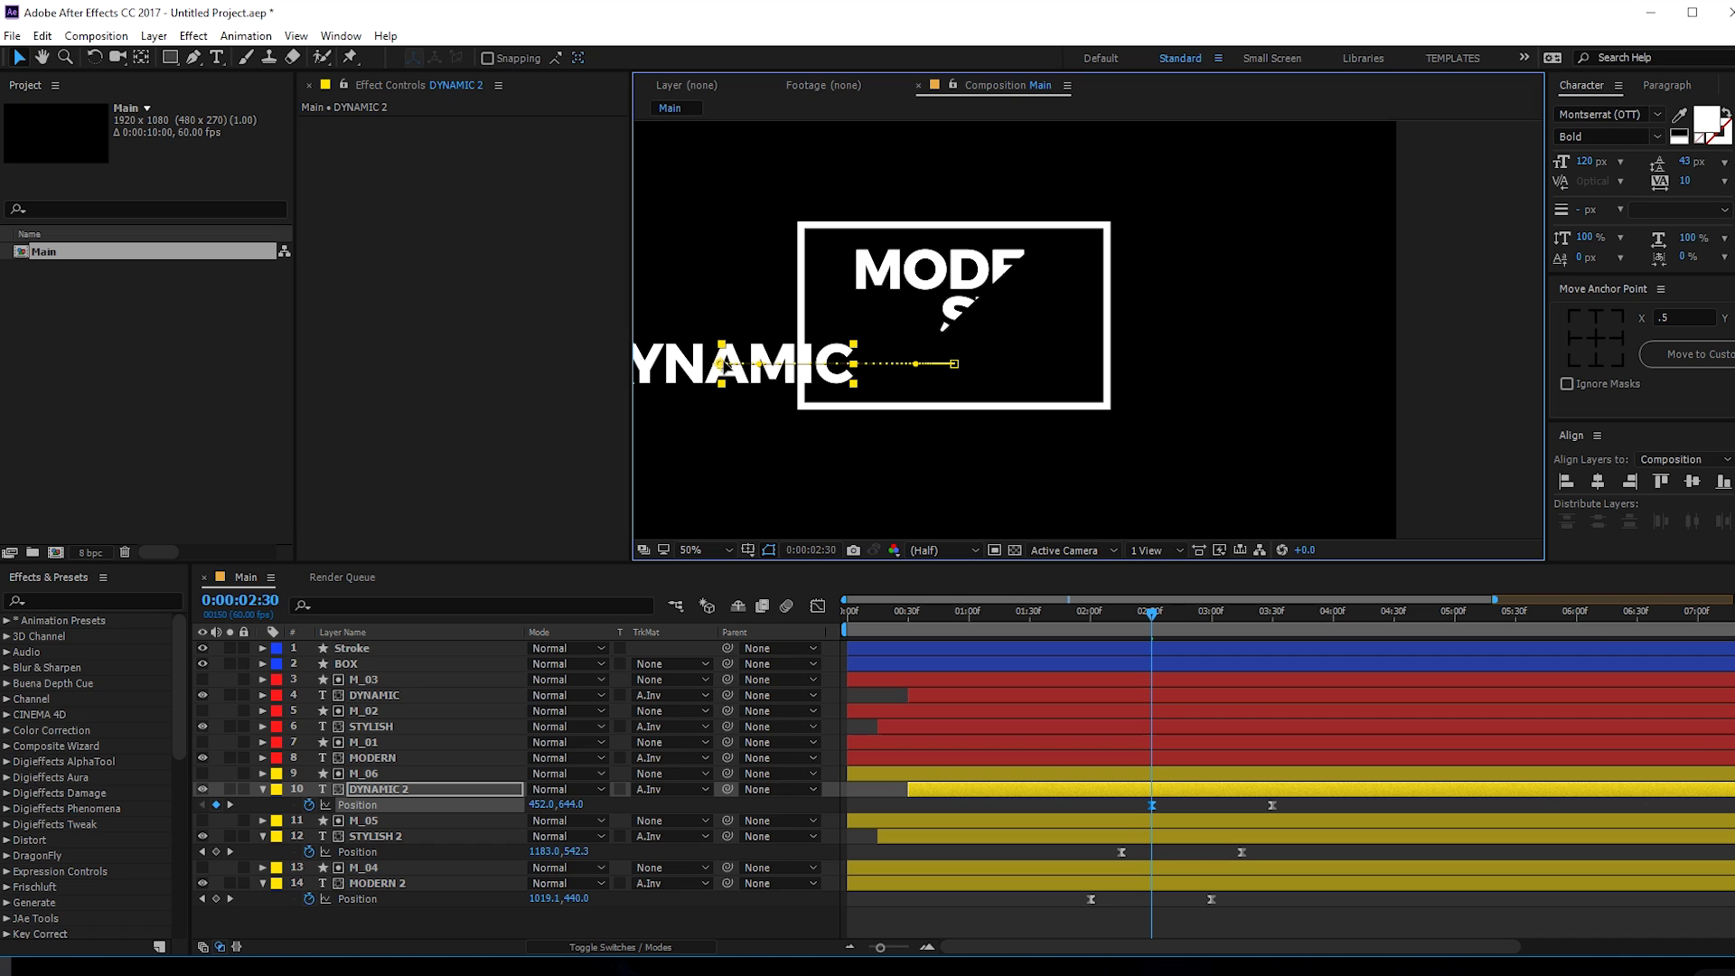
# - Move STYLISH 2's starting position at 0:00:02:15 horizontally past the box's left edge, to about X 500
pyautogui.click(1120, 613)
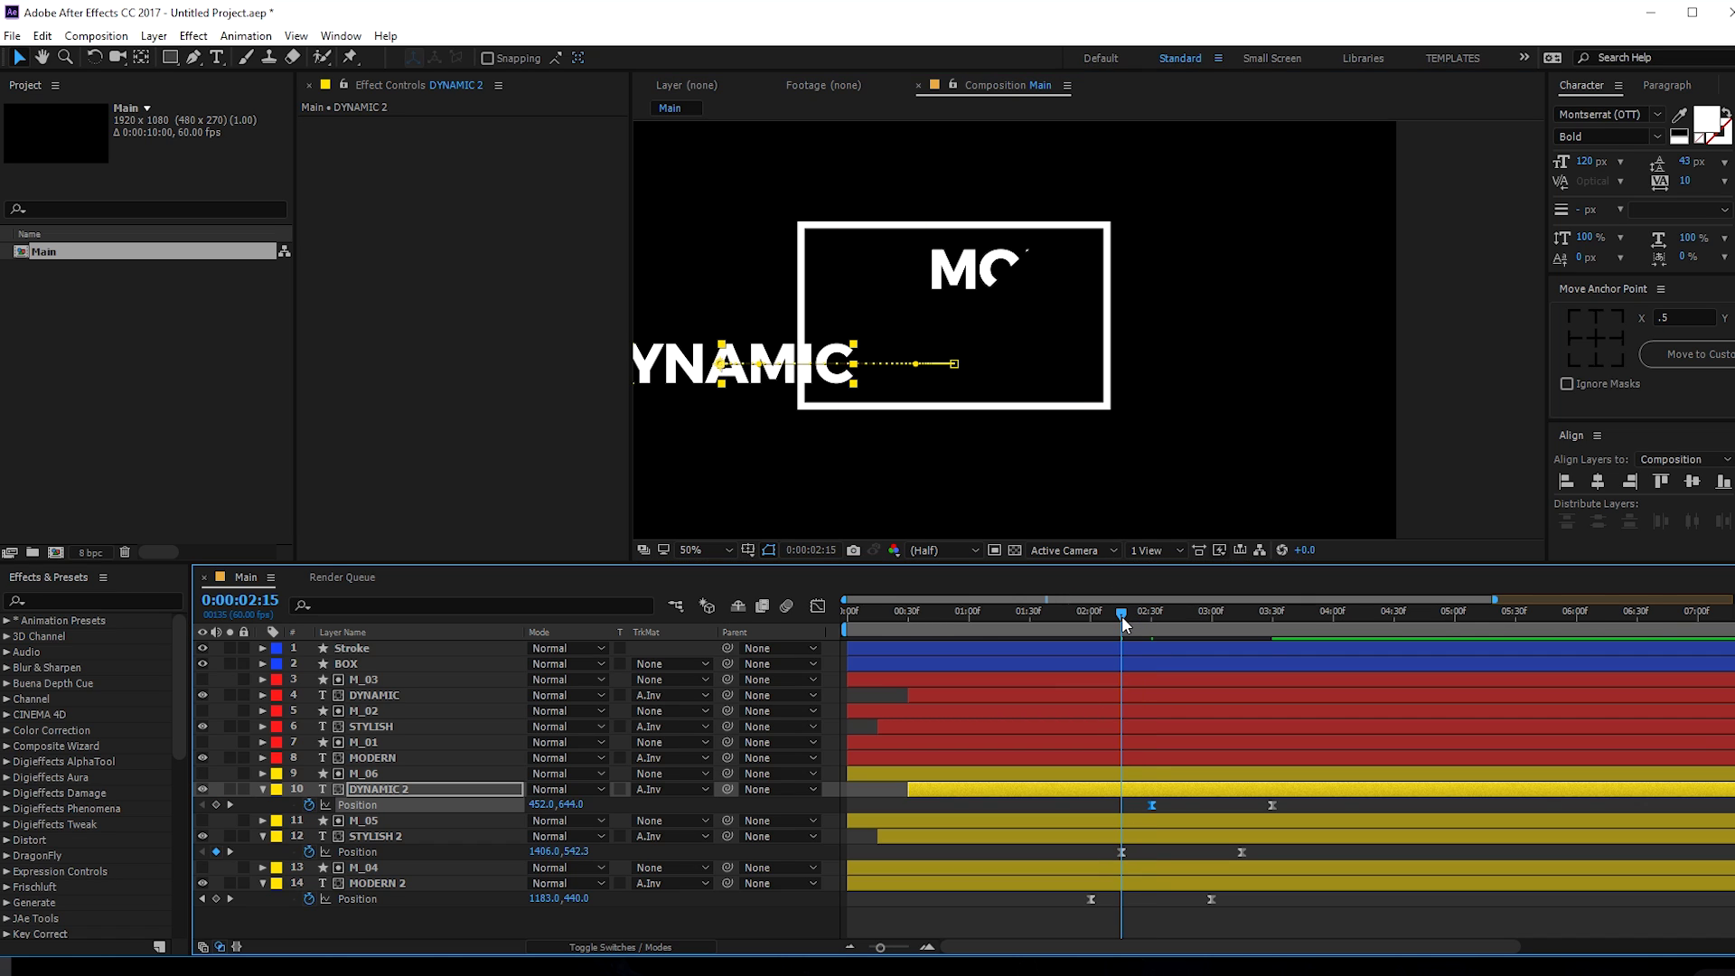
pyautogui.click(1130, 836)
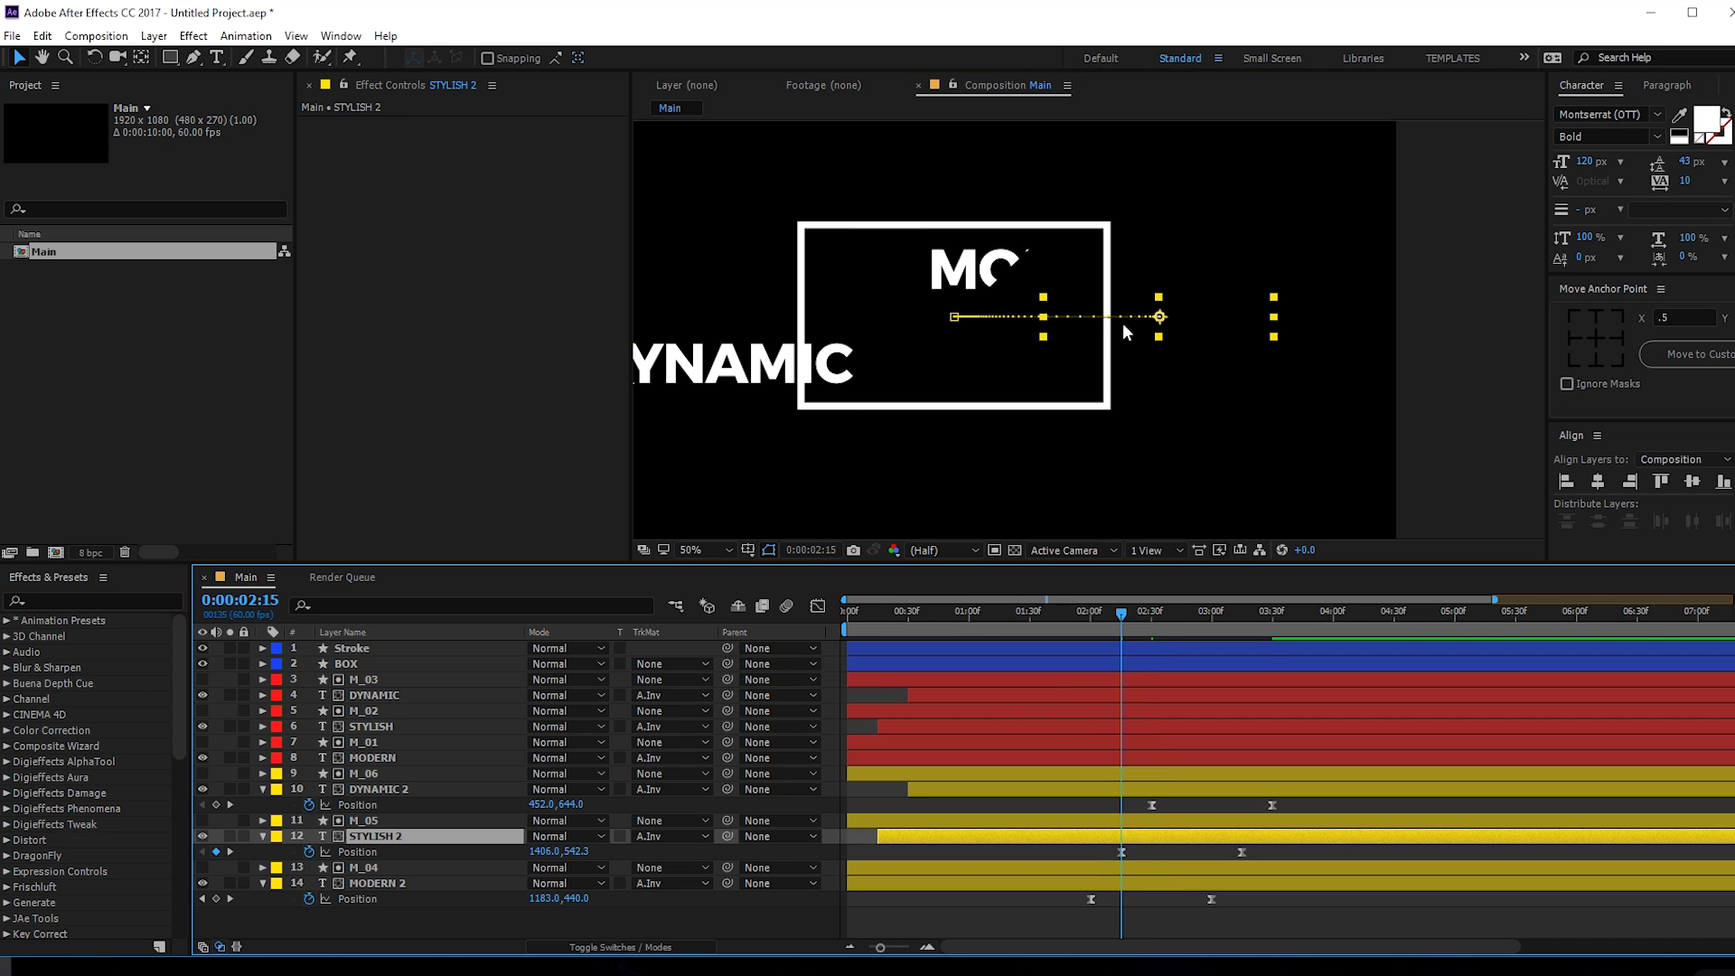
pyautogui.moveTo(1173, 329); pyautogui.dragTo(758, 332)
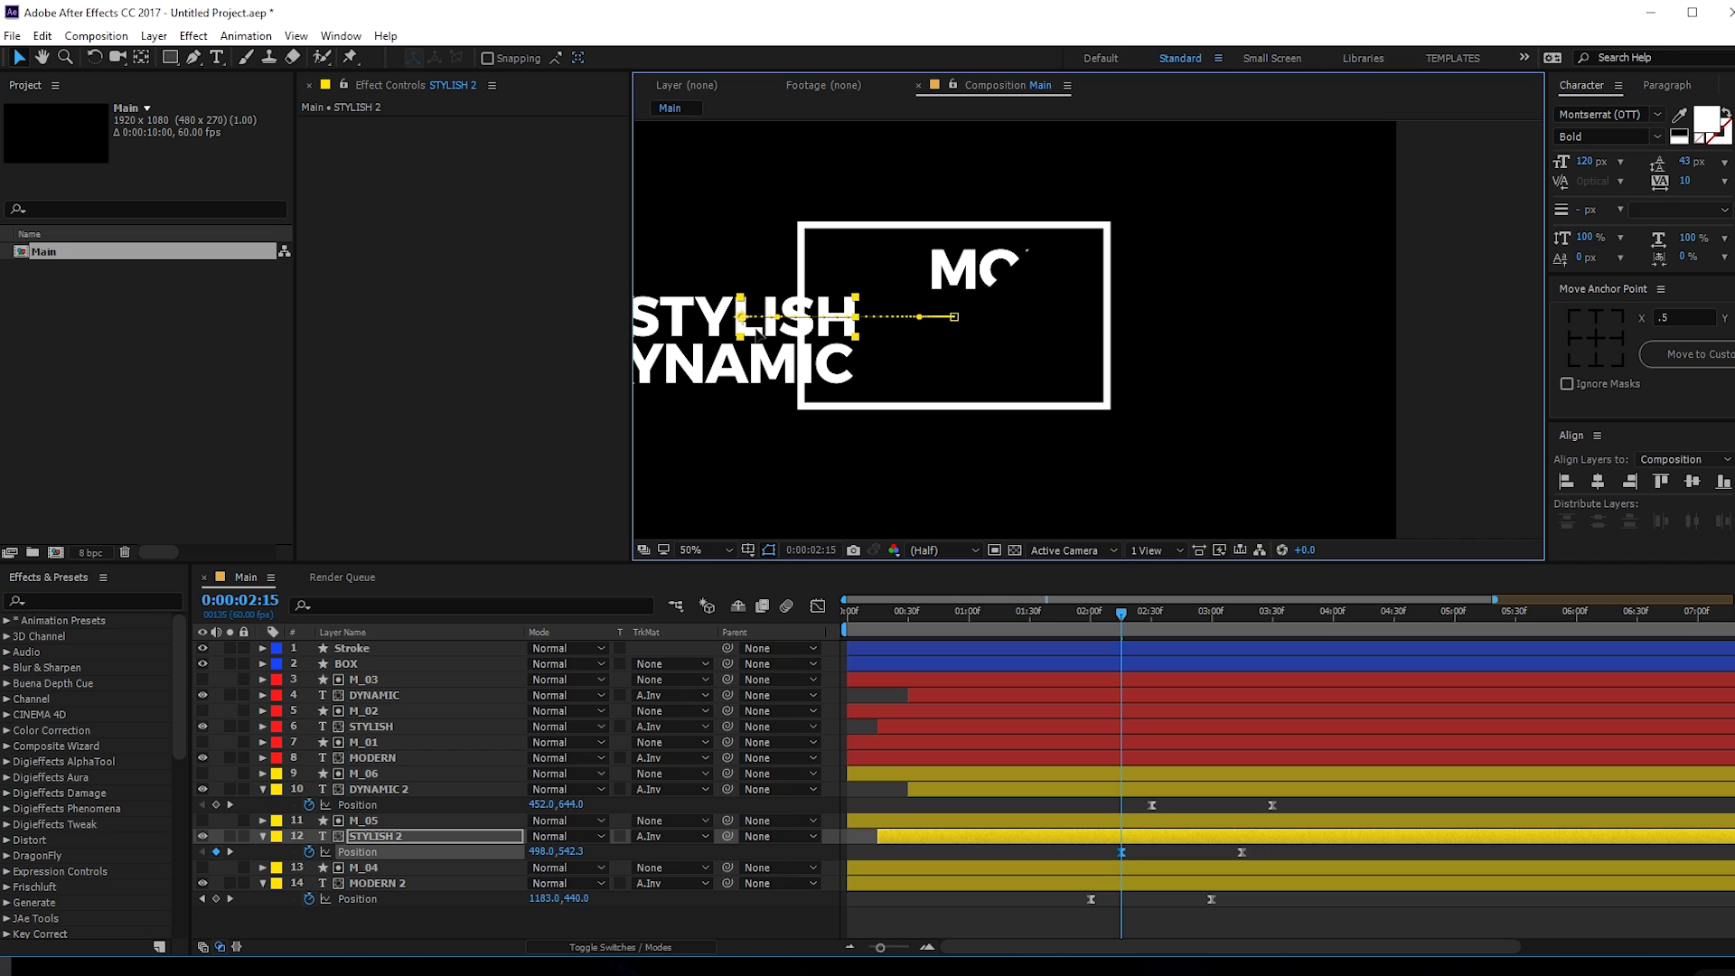
# - Move MODERN 2's starting position at 0:00:02:00 horizontally past the box's left edge, to X 474, and scrub the motion
pyautogui.click(1090, 611)
pyautogui.click(1125, 787)
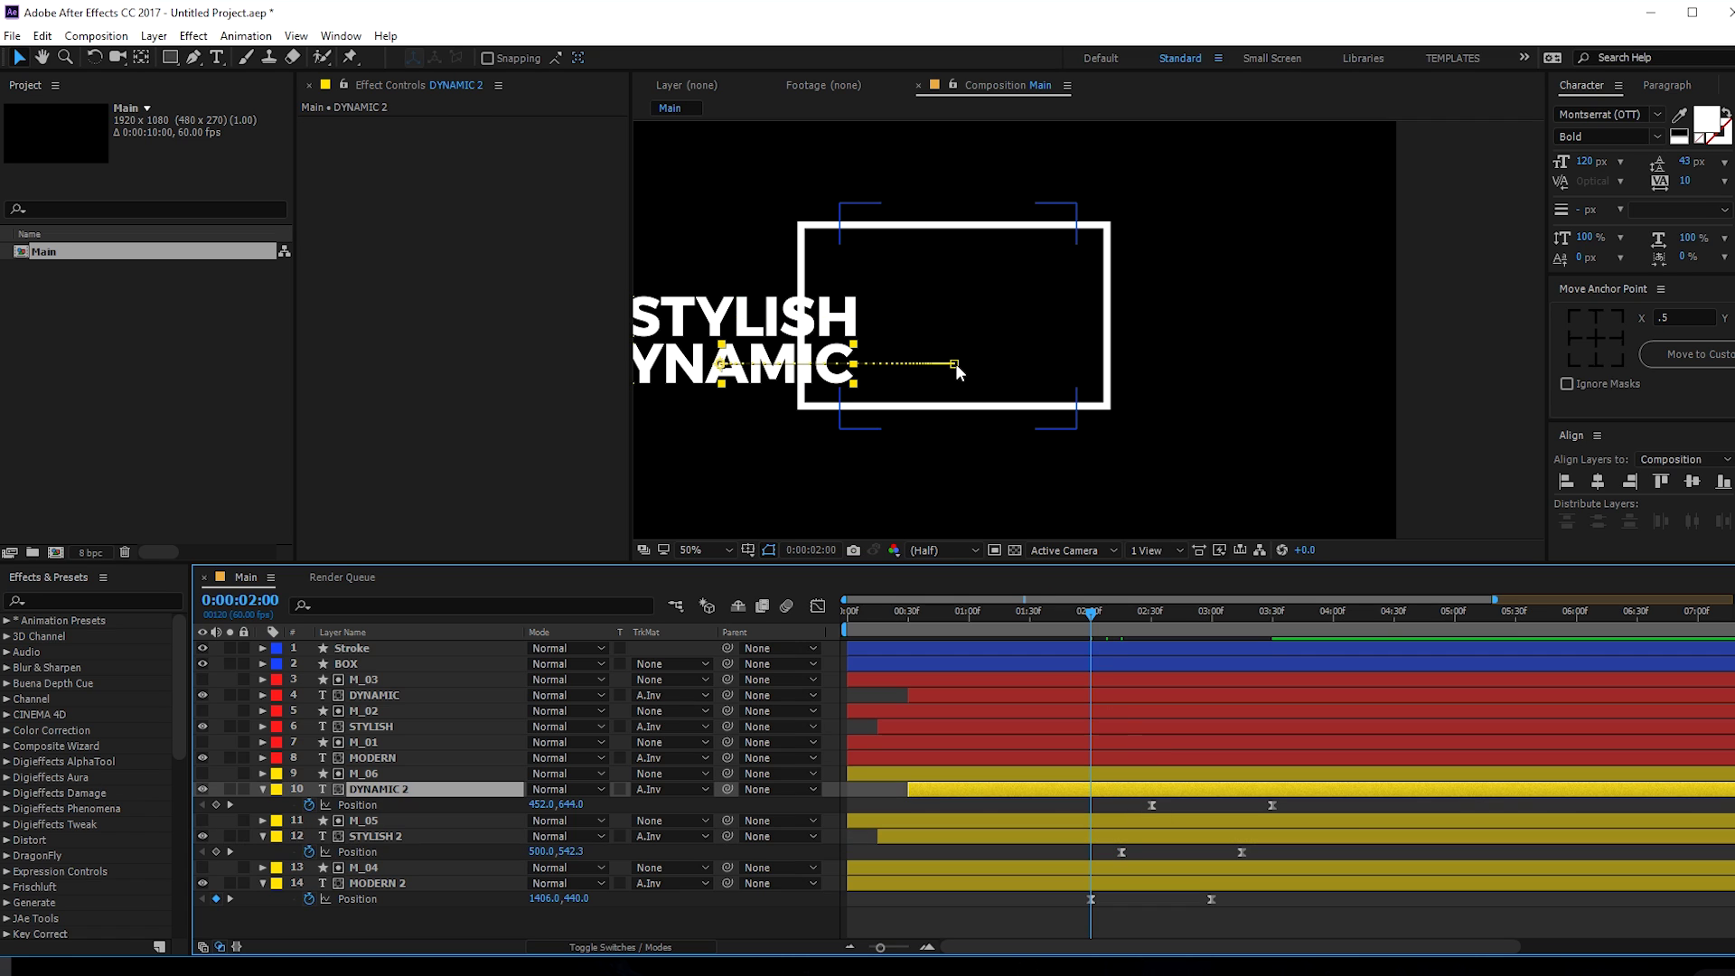
pyautogui.click(1109, 883)
pyautogui.moveTo(1160, 270); pyautogui.dragTo(748, 283)
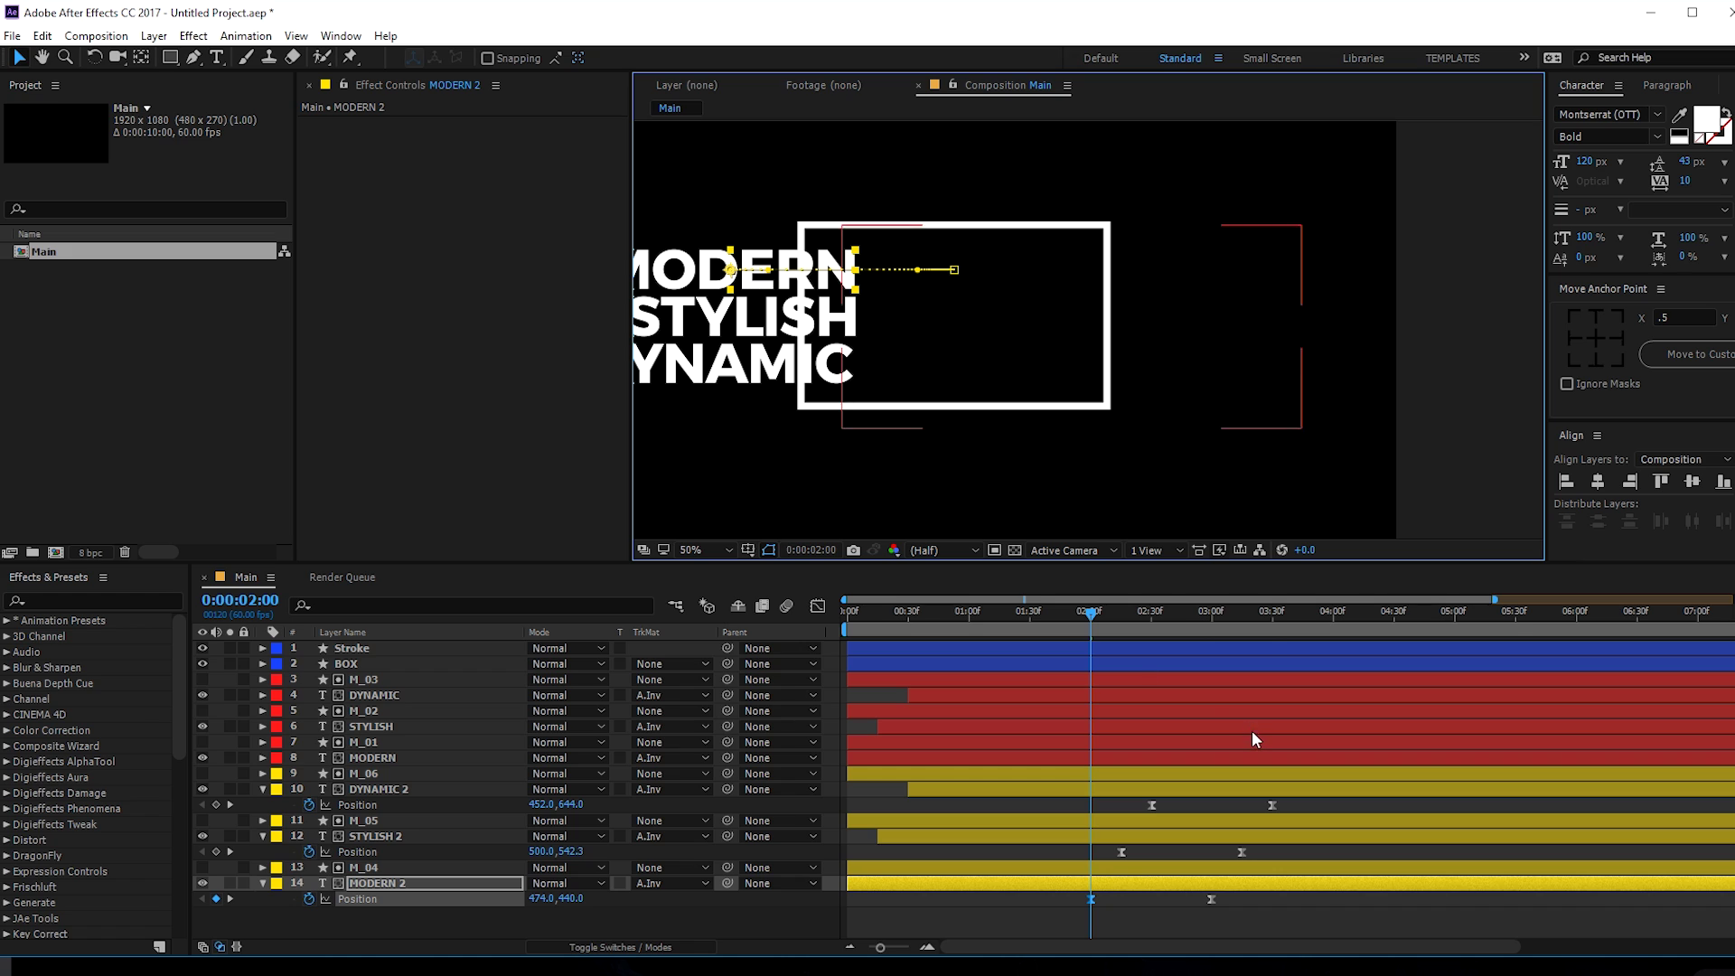
pyautogui.moveTo(1109, 614)
pyautogui.mouseDown()
pyautogui.moveTo(1243, 642)
pyautogui.moveTo(1088, 648)
pyautogui.moveTo(1105, 646)
pyautogui.mouseUp()
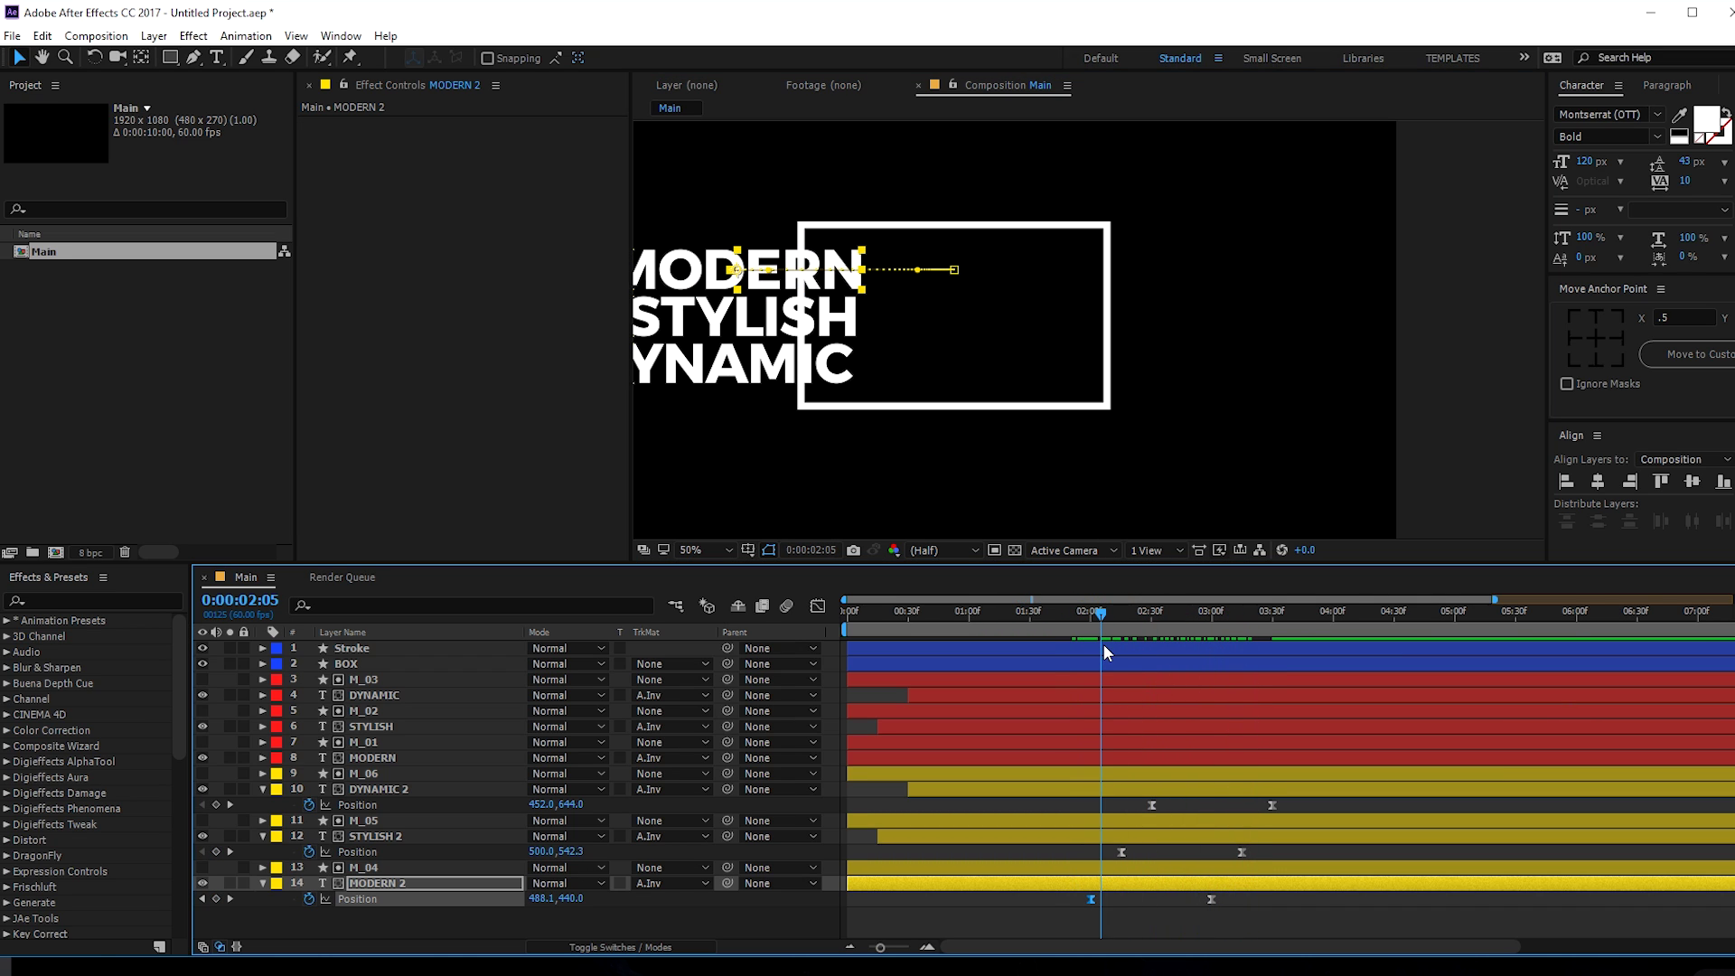
# - Collapse the keyframe properties of all layers and select the duplicated mattes M_04, M_05 and M_06
pyautogui.hotkey('ctrl', 'a')
pyautogui.press('u')
pyautogui.press('u')
pyautogui.click(371, 866)
pyautogui.click(376, 836)
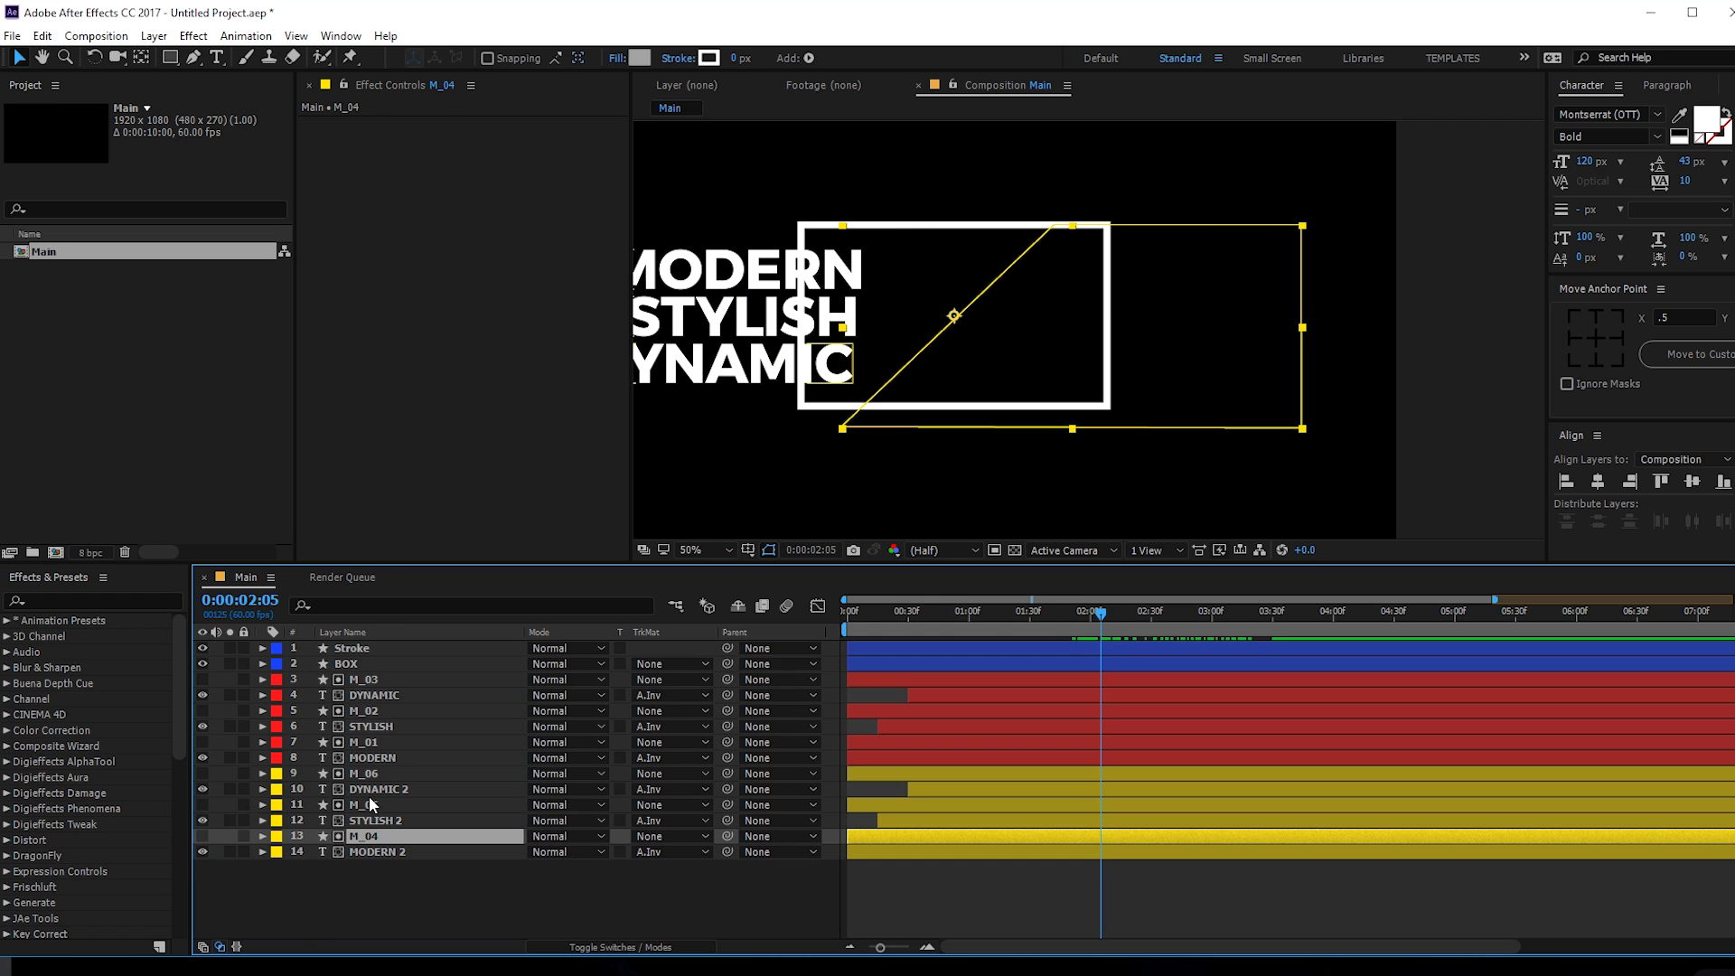
pyautogui.keyDown('ctrl'); pyautogui.click(370, 805); pyautogui.keyUp('ctrl')
pyautogui.keyDown('ctrl'); pyautogui.click(374, 773); pyautogui.keyUp('ctrl')
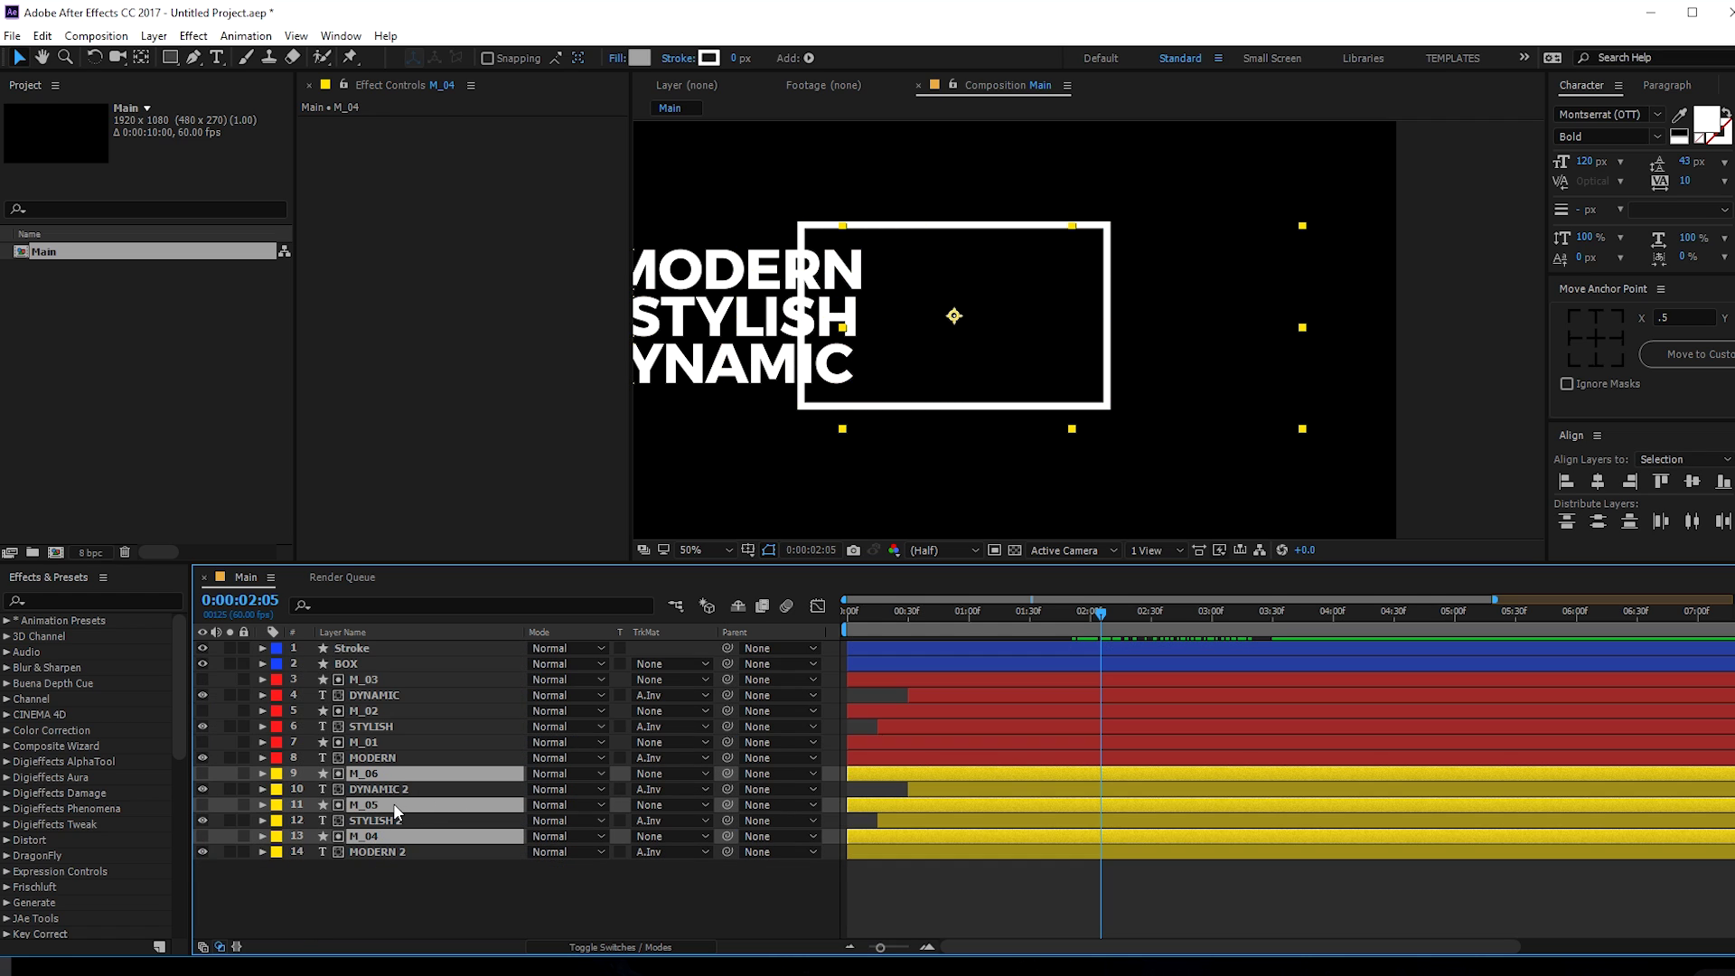
# - Switch the track mattes of DYNAMIC 2, STYLISH 2 and MODERN 2 to Alpha Matte and scrub through the combined word reveal
pyautogui.click(377, 789)
pyautogui.keyDown('ctrl'); pyautogui.click(375, 821); pyautogui.keyUp('ctrl')
pyautogui.keyDown('ctrl'); pyautogui.click(374, 852); pyautogui.keyUp('ctrl')
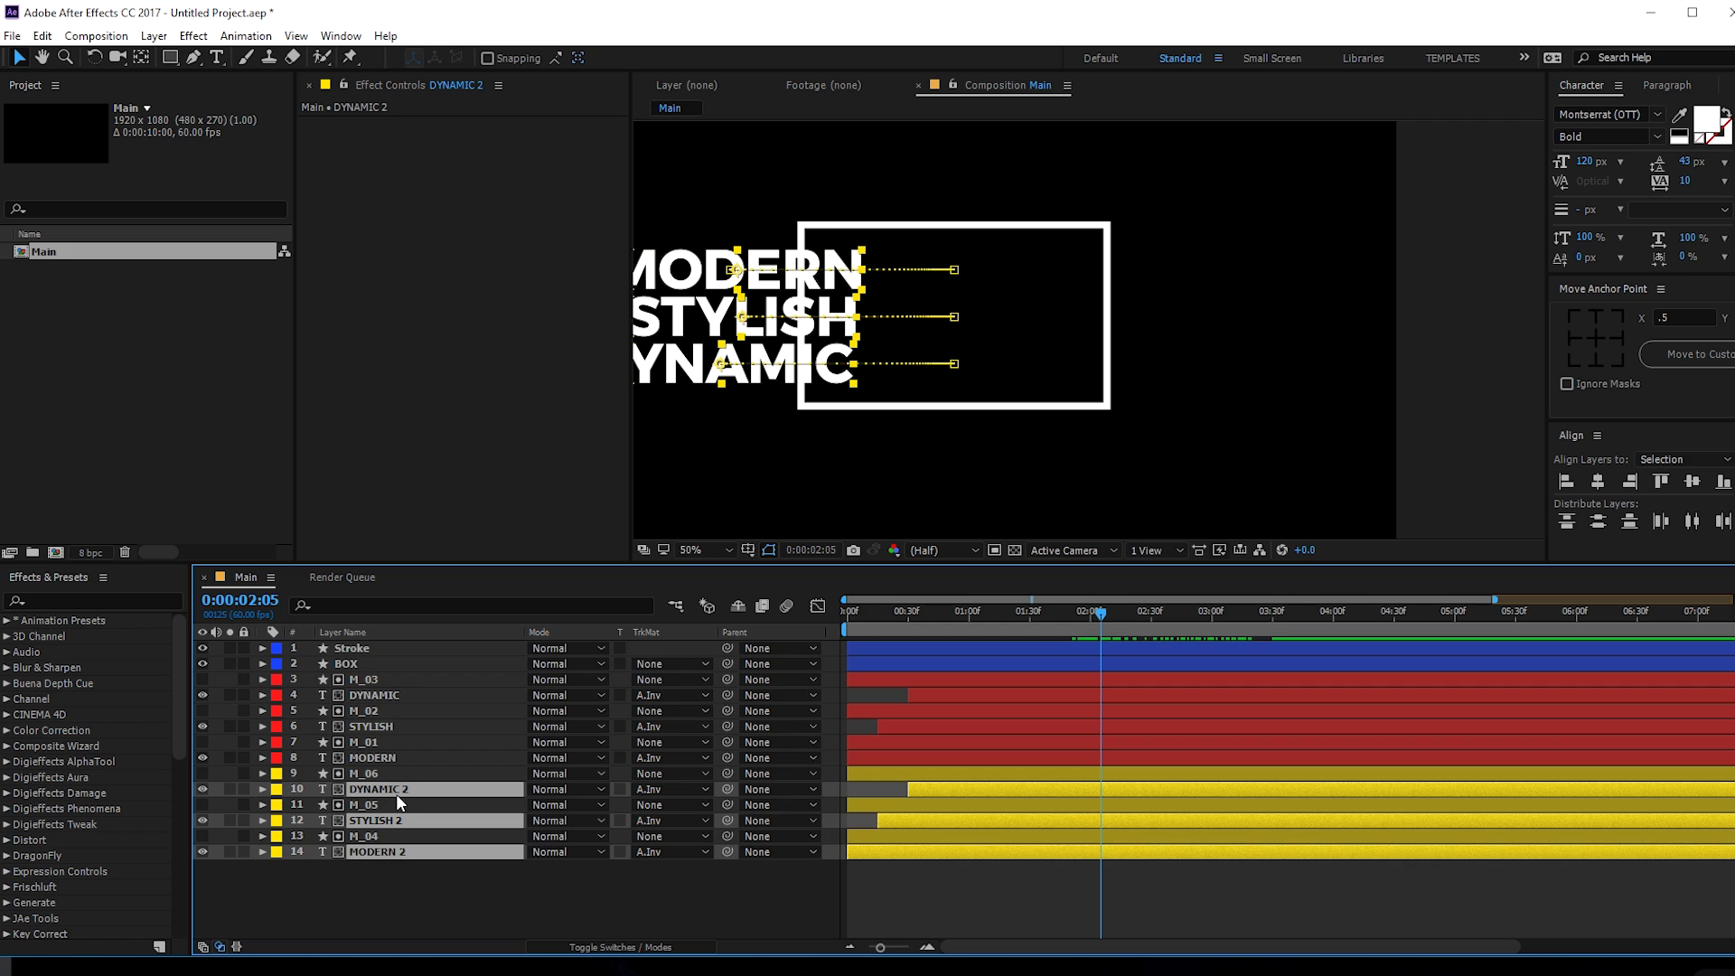
pyautogui.click(648, 789)
pyautogui.click(727, 832)
pyautogui.moveTo(1102, 627); pyautogui.dragTo(1314, 665)
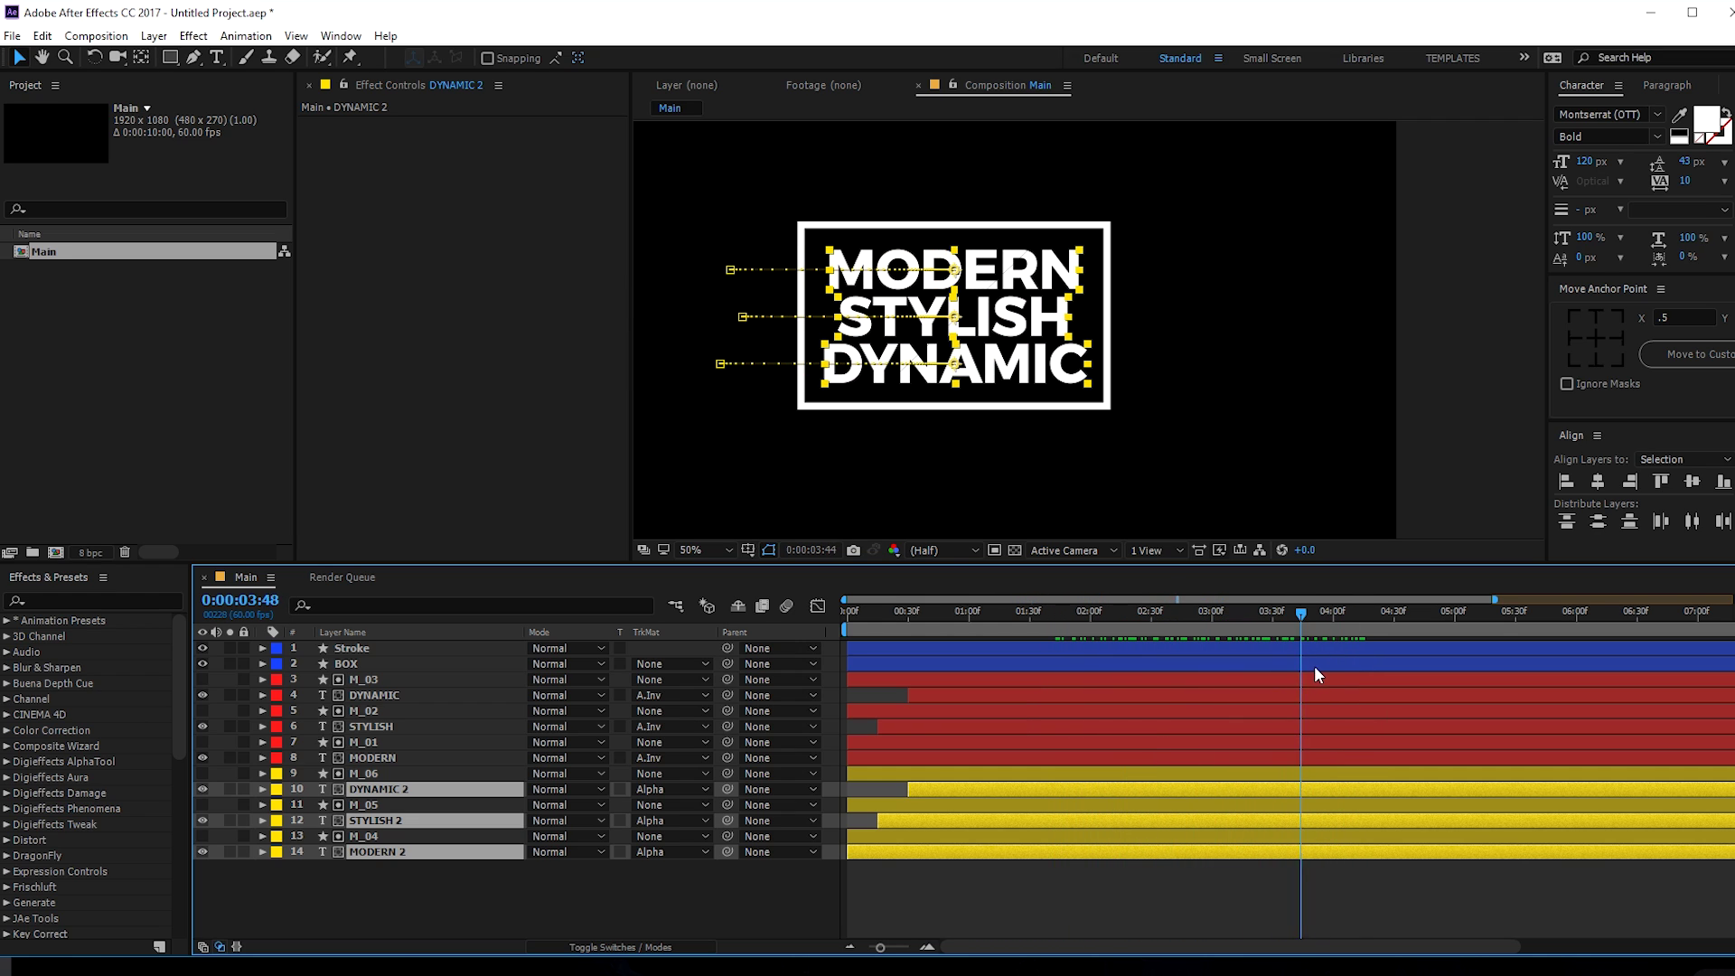
# - Set the preview resolution to Full and inspect the diagonal seam across the words at 100% magnification
pyautogui.click(1254, 916)
pyautogui.click(958, 550)
pyautogui.click(958, 598)
pyautogui.scroll(1, 1044, 355)
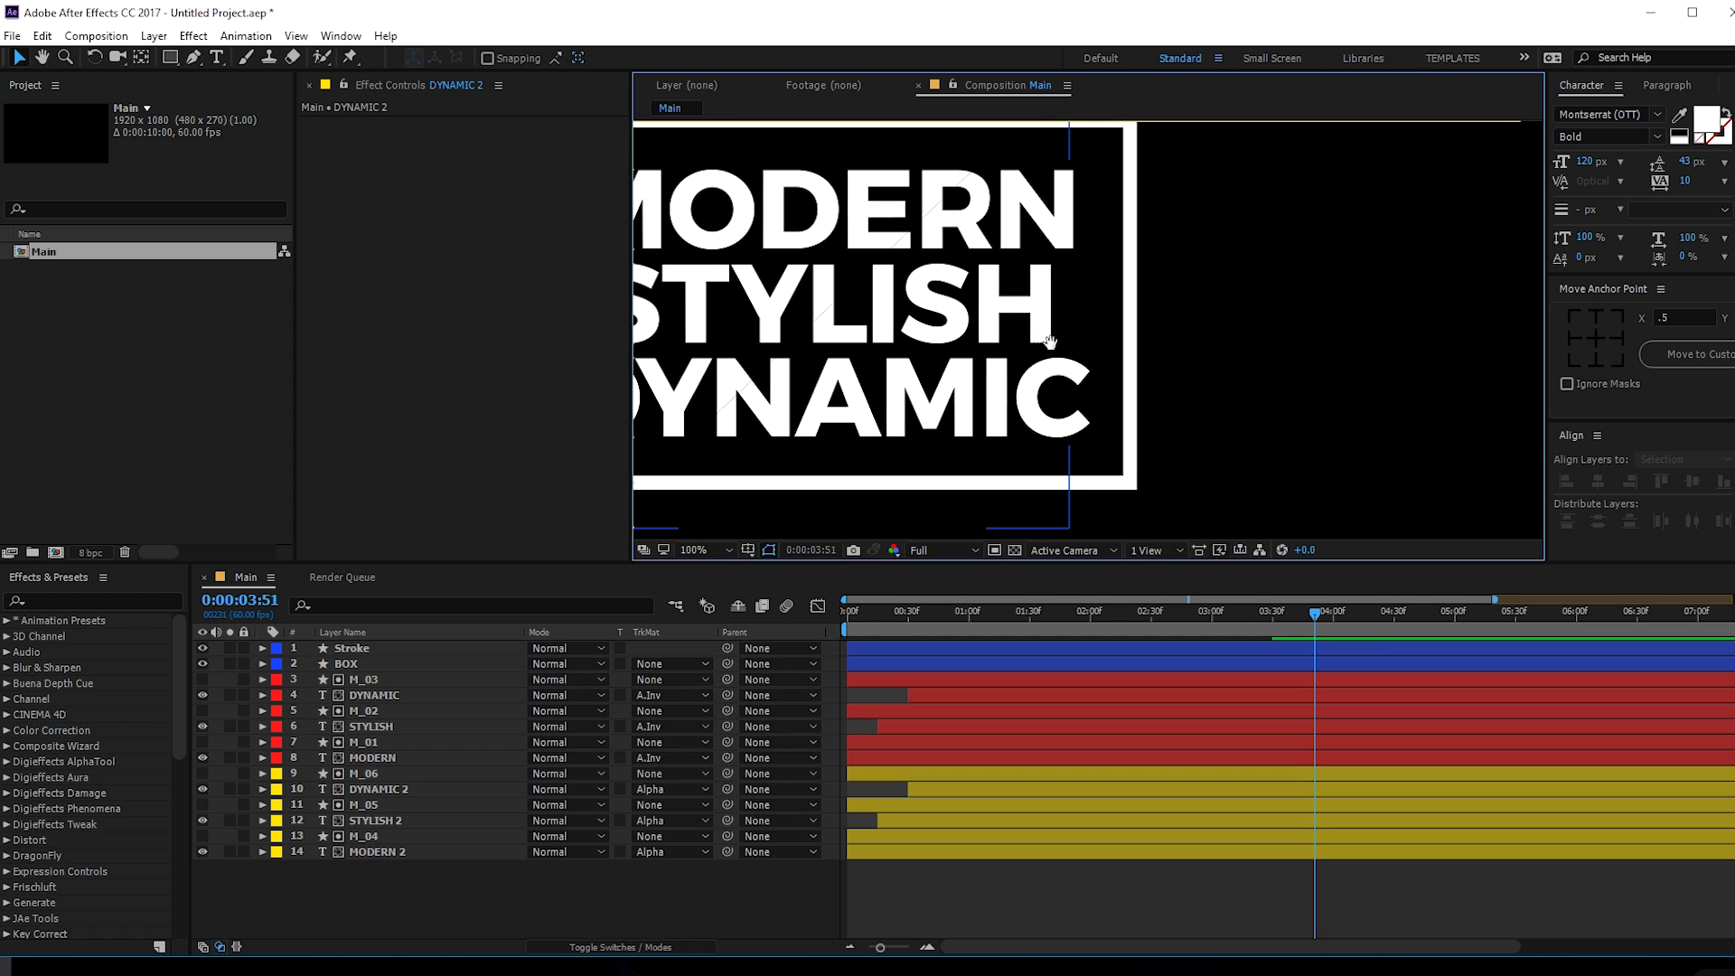
pyautogui.scroll(1, 994, 352)
pyautogui.click(389, 789)
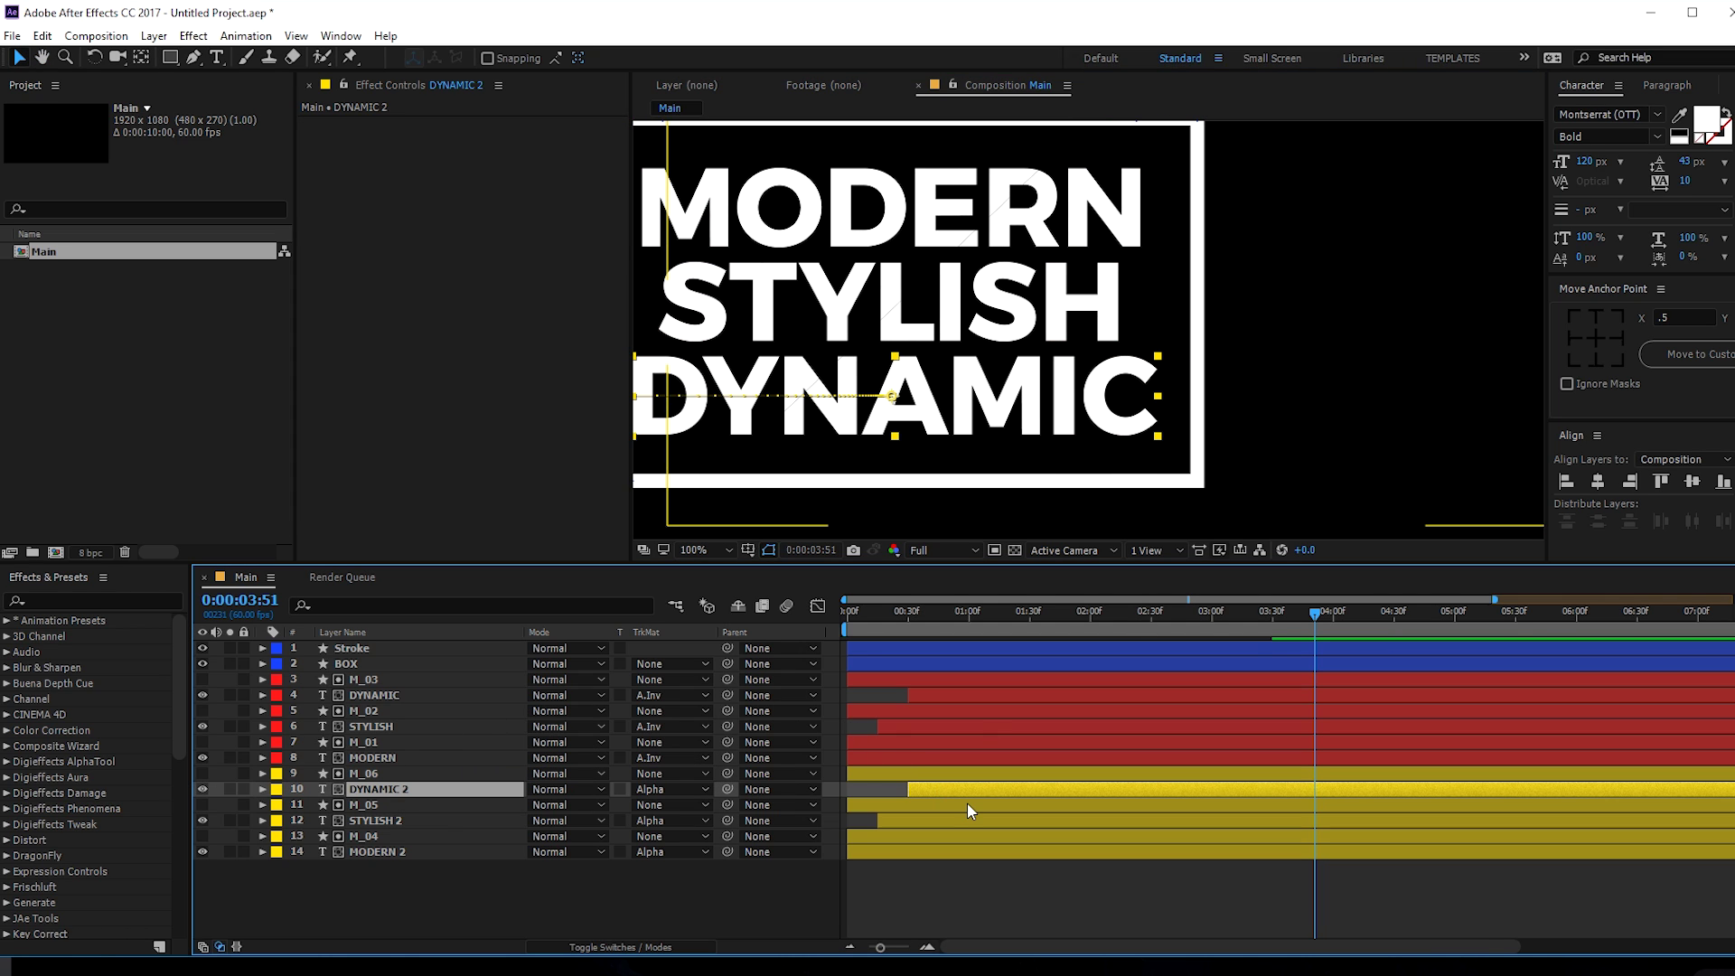
pyautogui.press('Return')
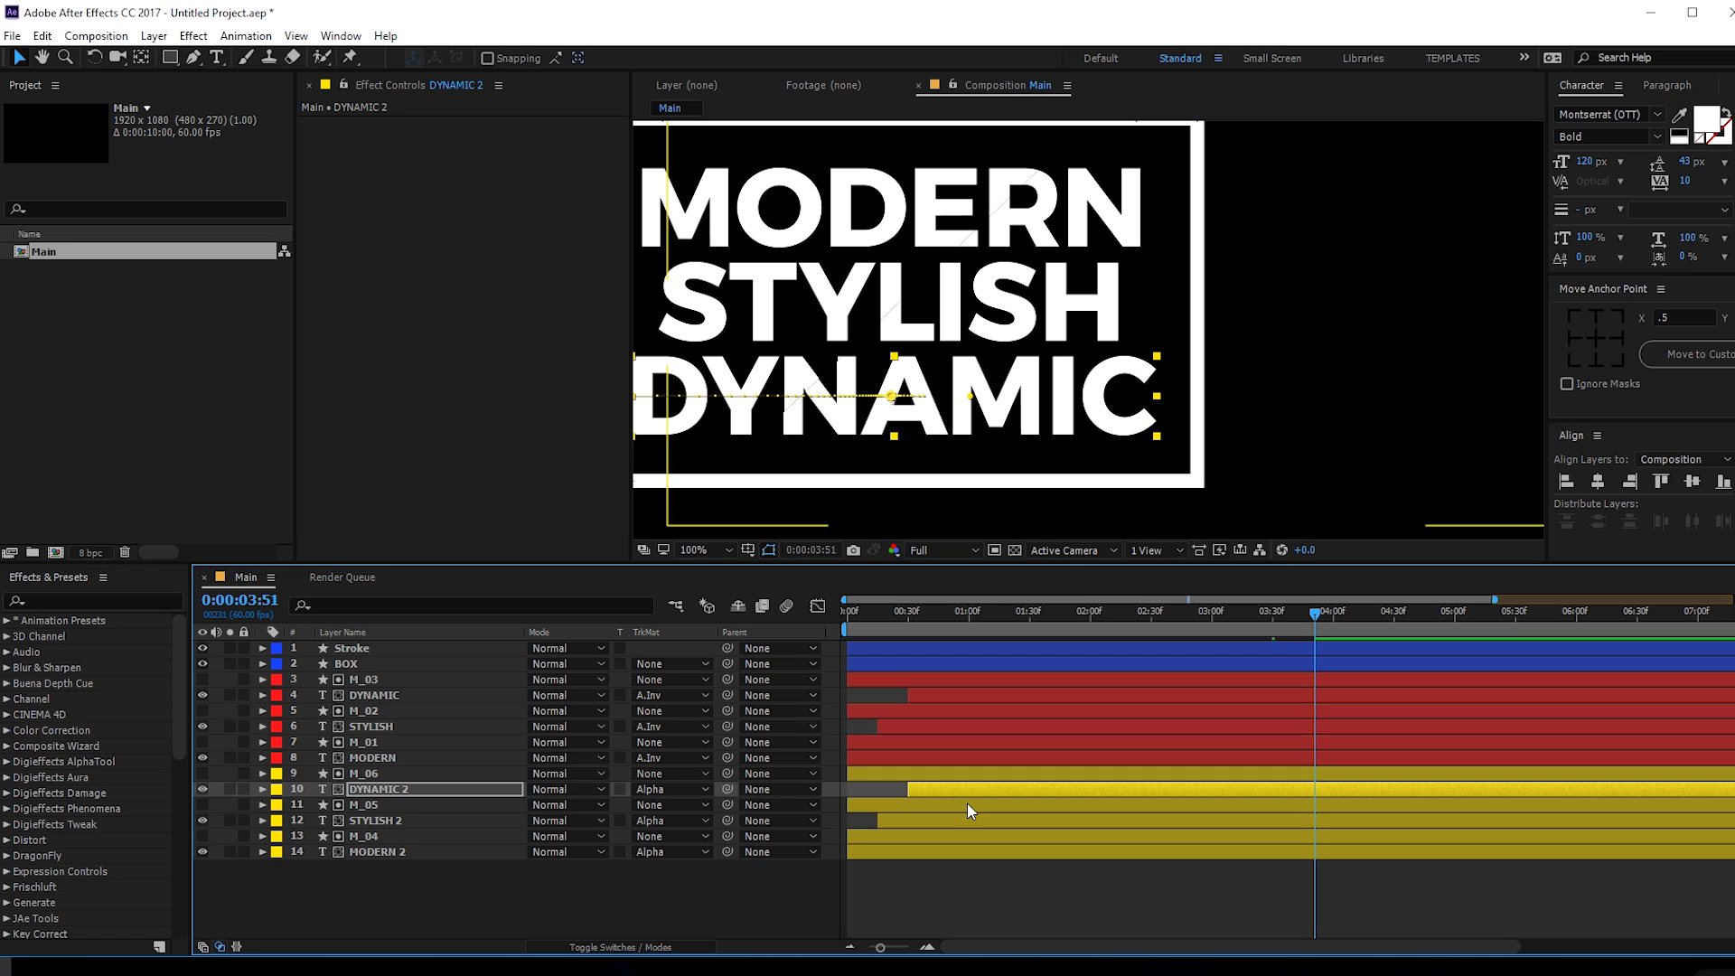
pyautogui.press('Return')
pyautogui.click(485, 906)
pyautogui.click(378, 838)
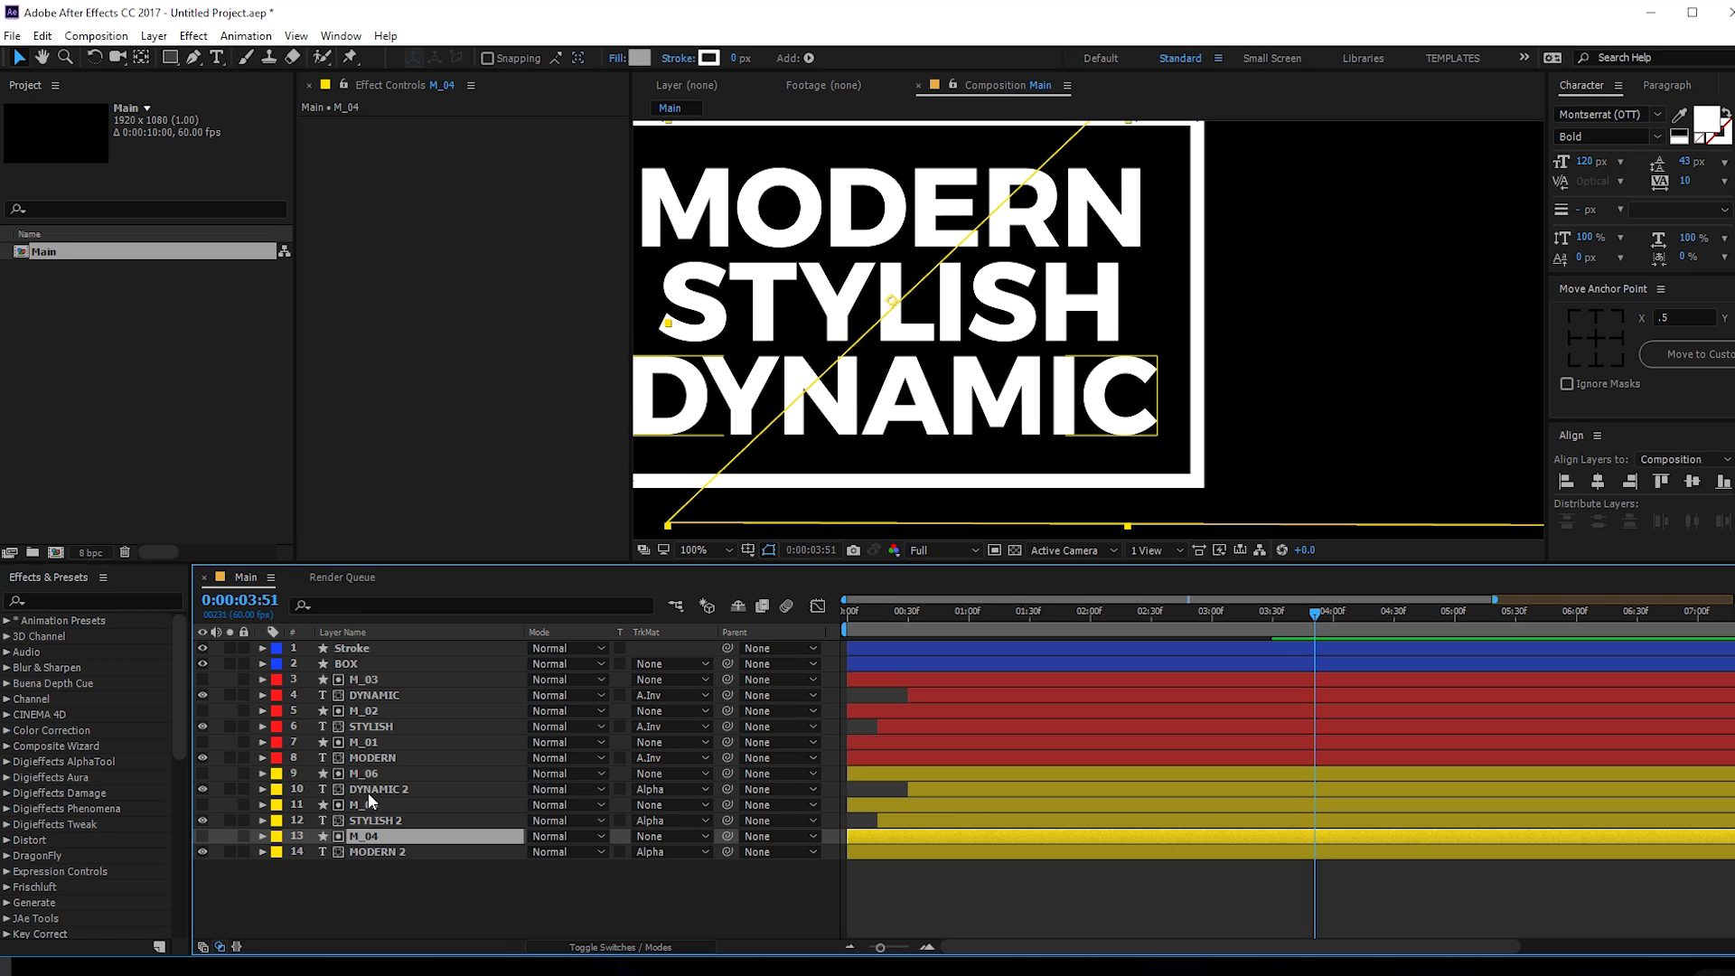
pyautogui.keyDown('ctrl'); pyautogui.click(369, 802); pyautogui.keyUp('ctrl')
pyautogui.keyDown('ctrl'); pyautogui.click(369, 774); pyautogui.keyUp('ctrl')
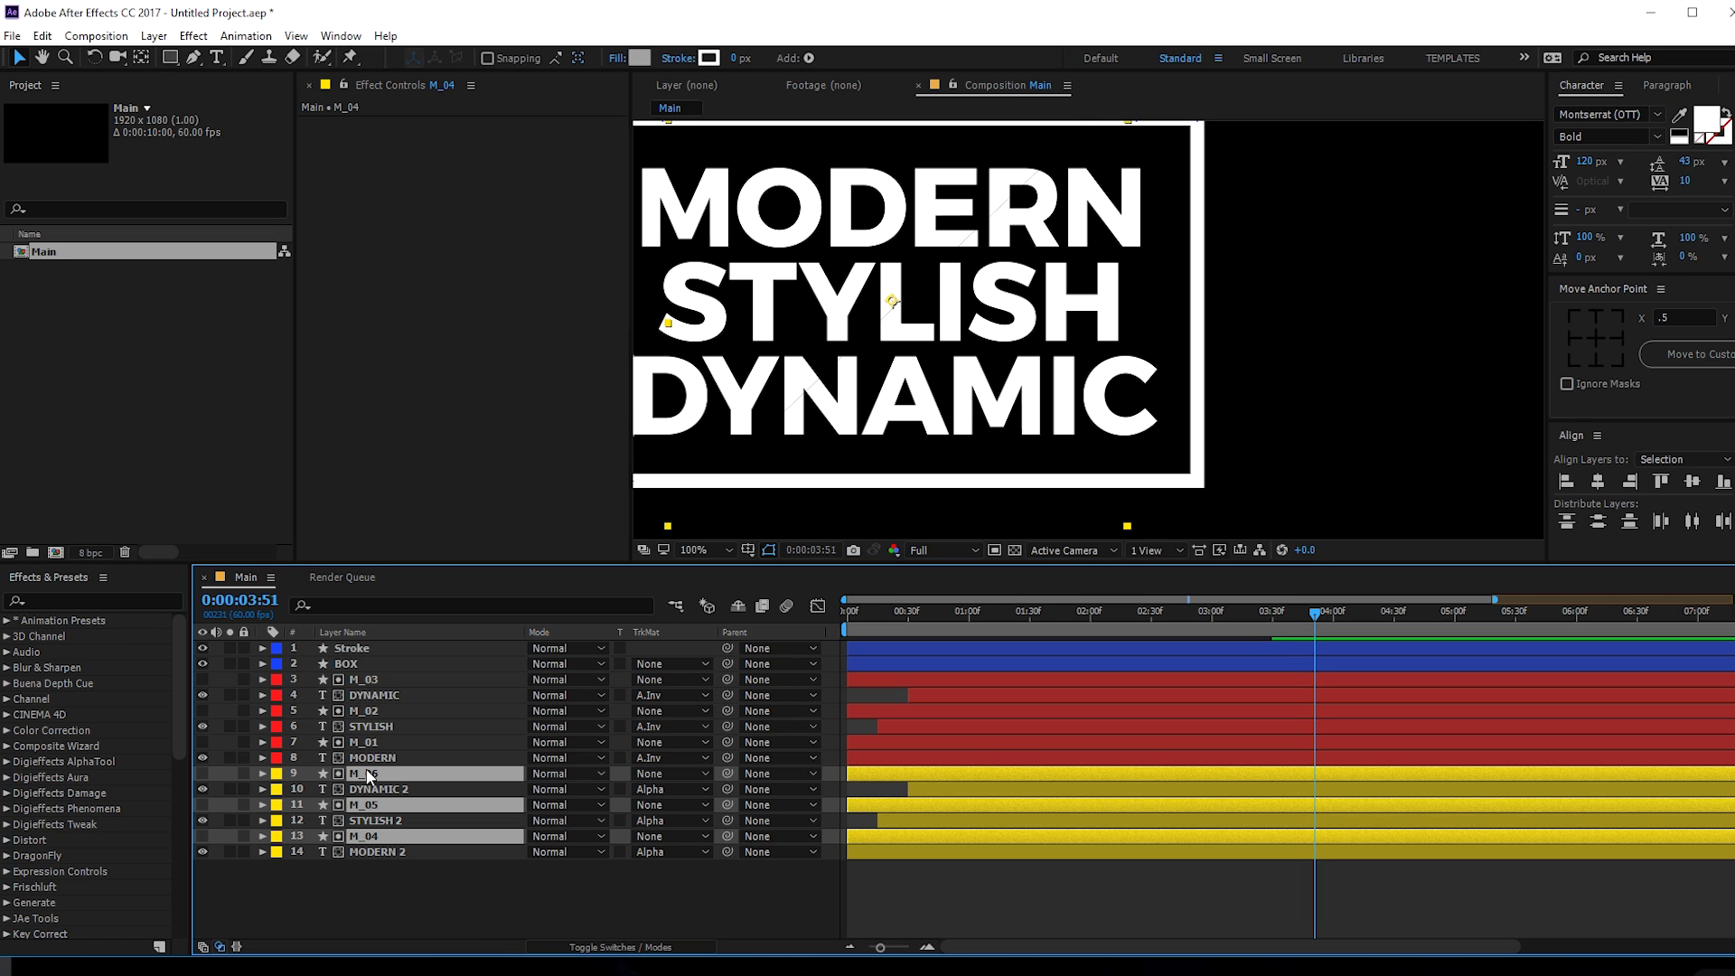
pyautogui.click(421, 924)
# - Scrub the word reveal, reveal the Stroke layer's Start and End keyframes, and check the diagonal line's timing
pyautogui.scroll(-2, 876, 307)
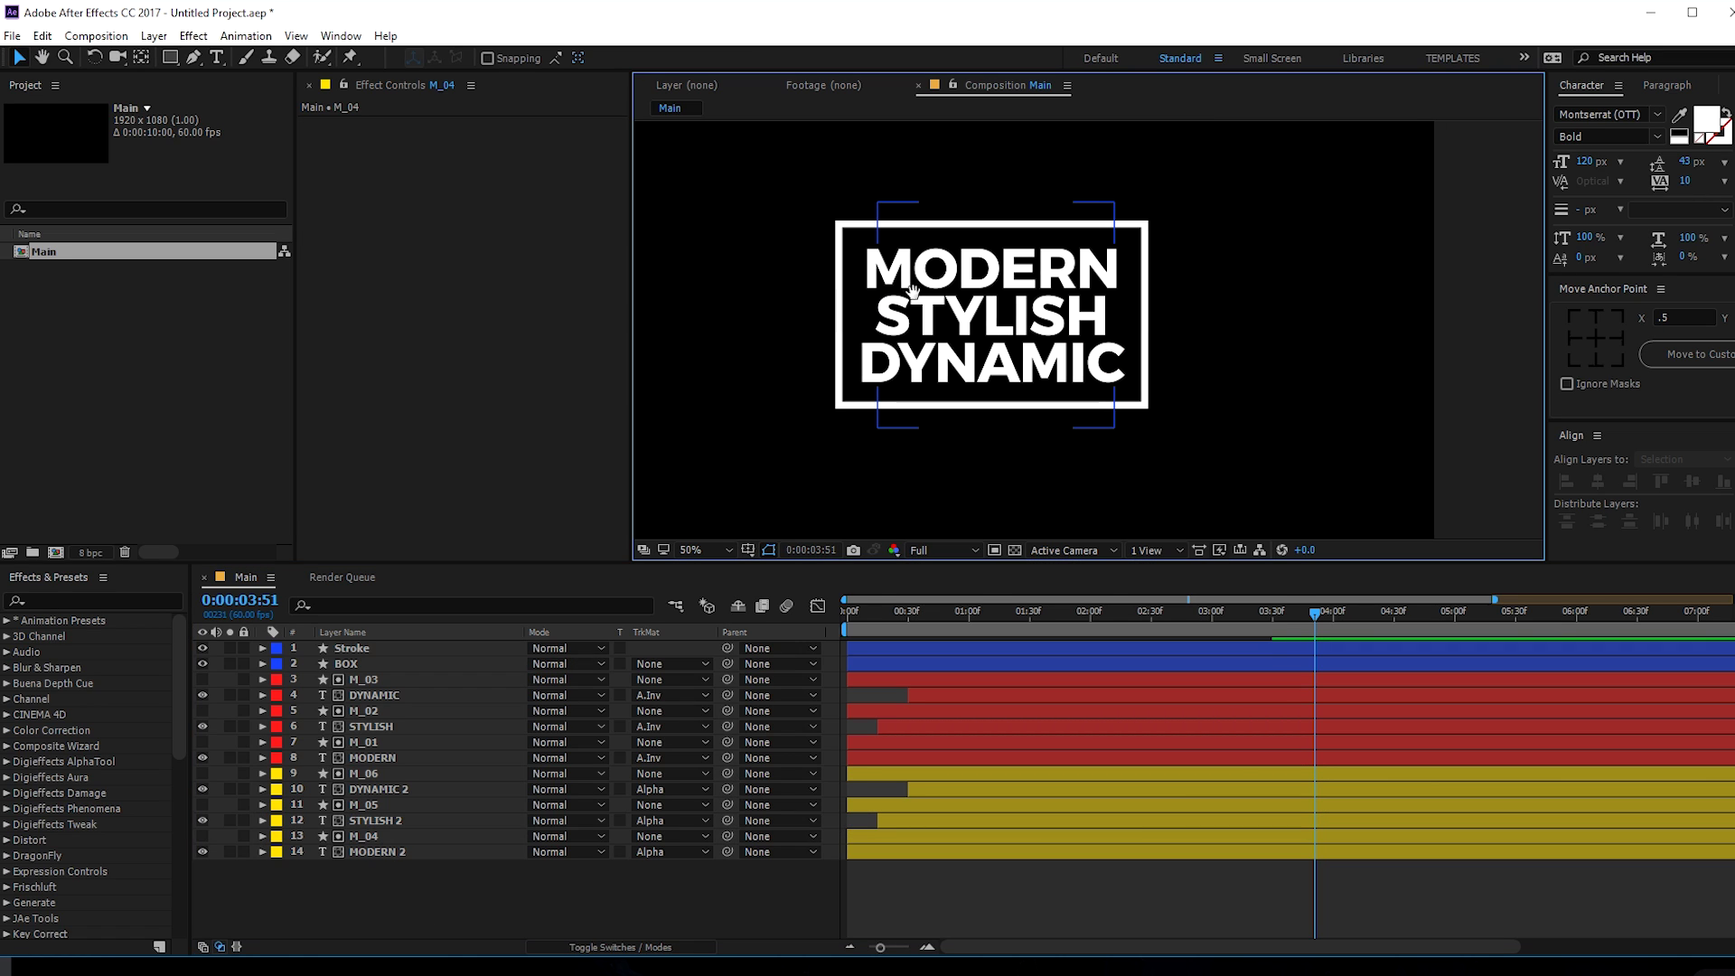
pyautogui.moveTo(913, 609); pyautogui.dragTo(1265, 615)
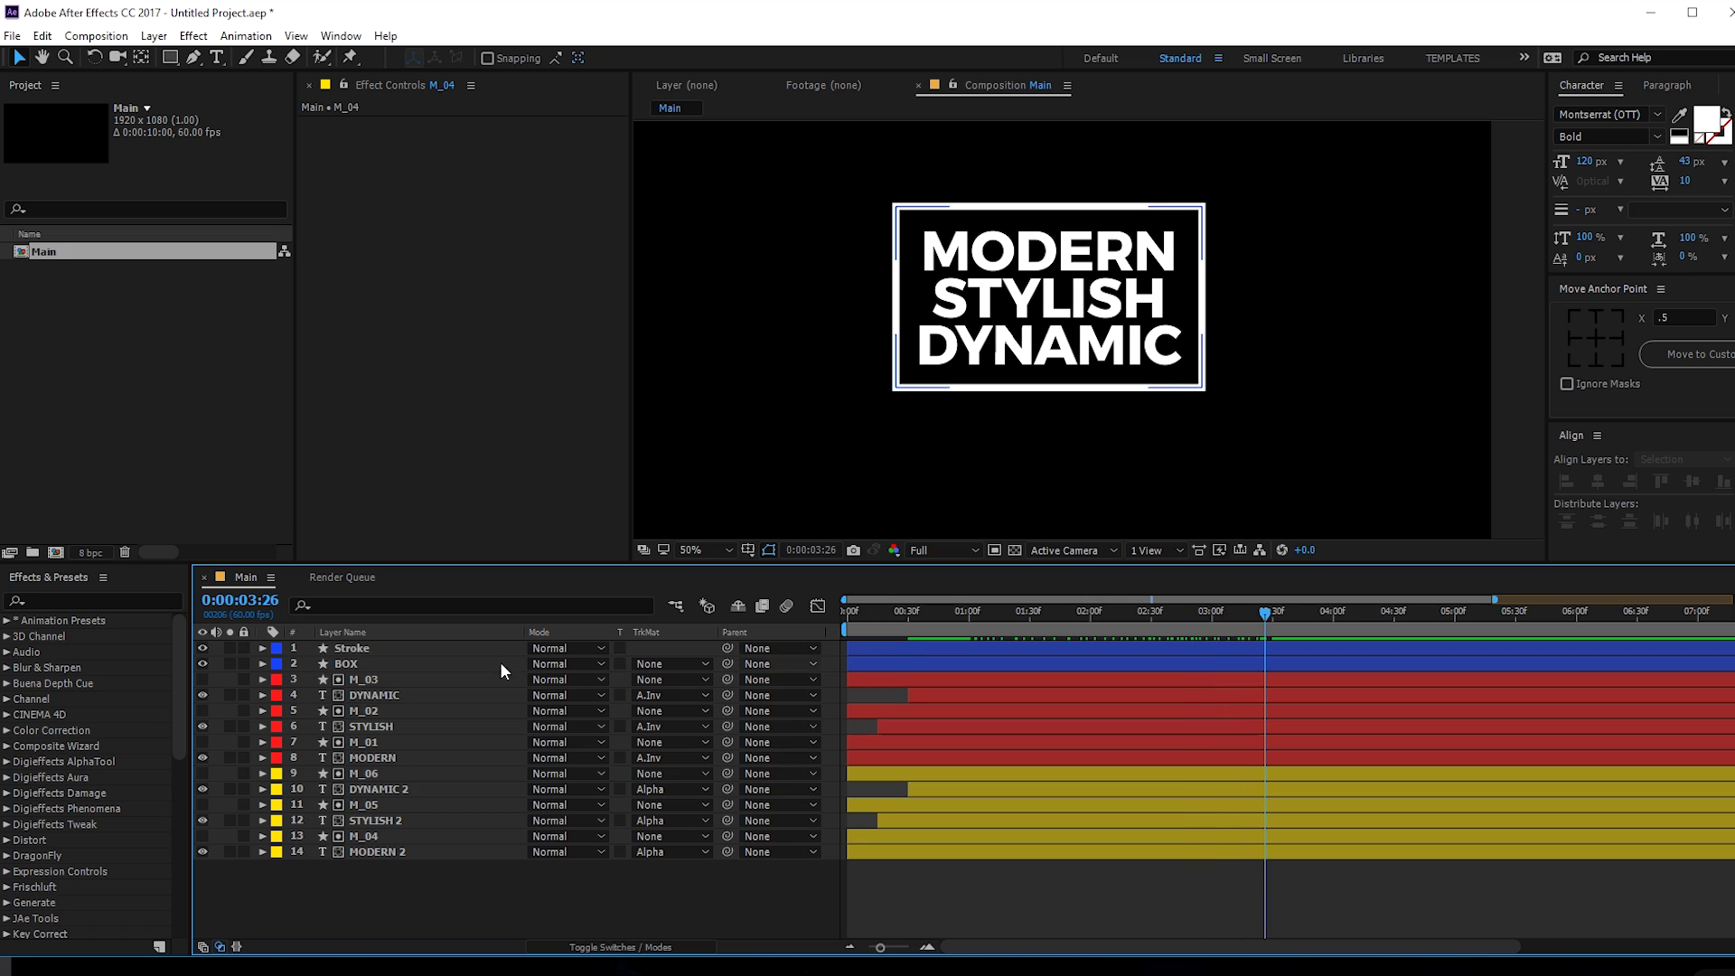
pyautogui.click(361, 648)
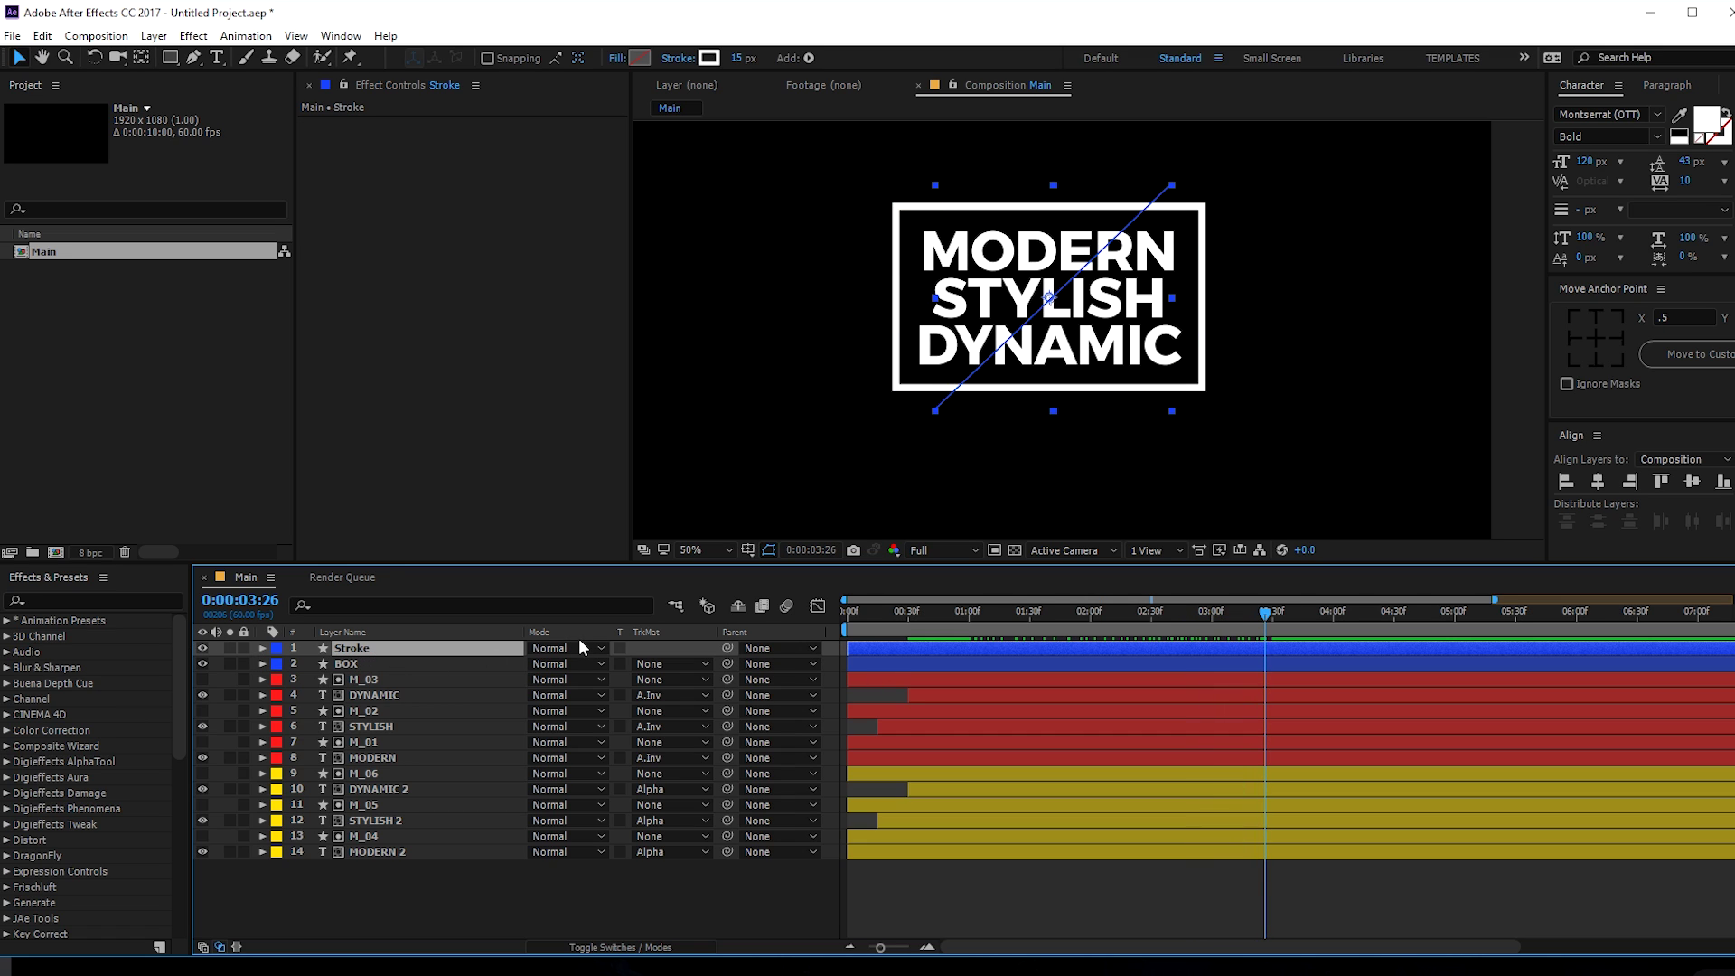
pyautogui.press('u')
pyautogui.moveTo(951, 658); pyautogui.dragTo(1233, 658)
pyautogui.moveTo(995, 615); pyautogui.dragTo(1229, 628)
pyautogui.press('space')
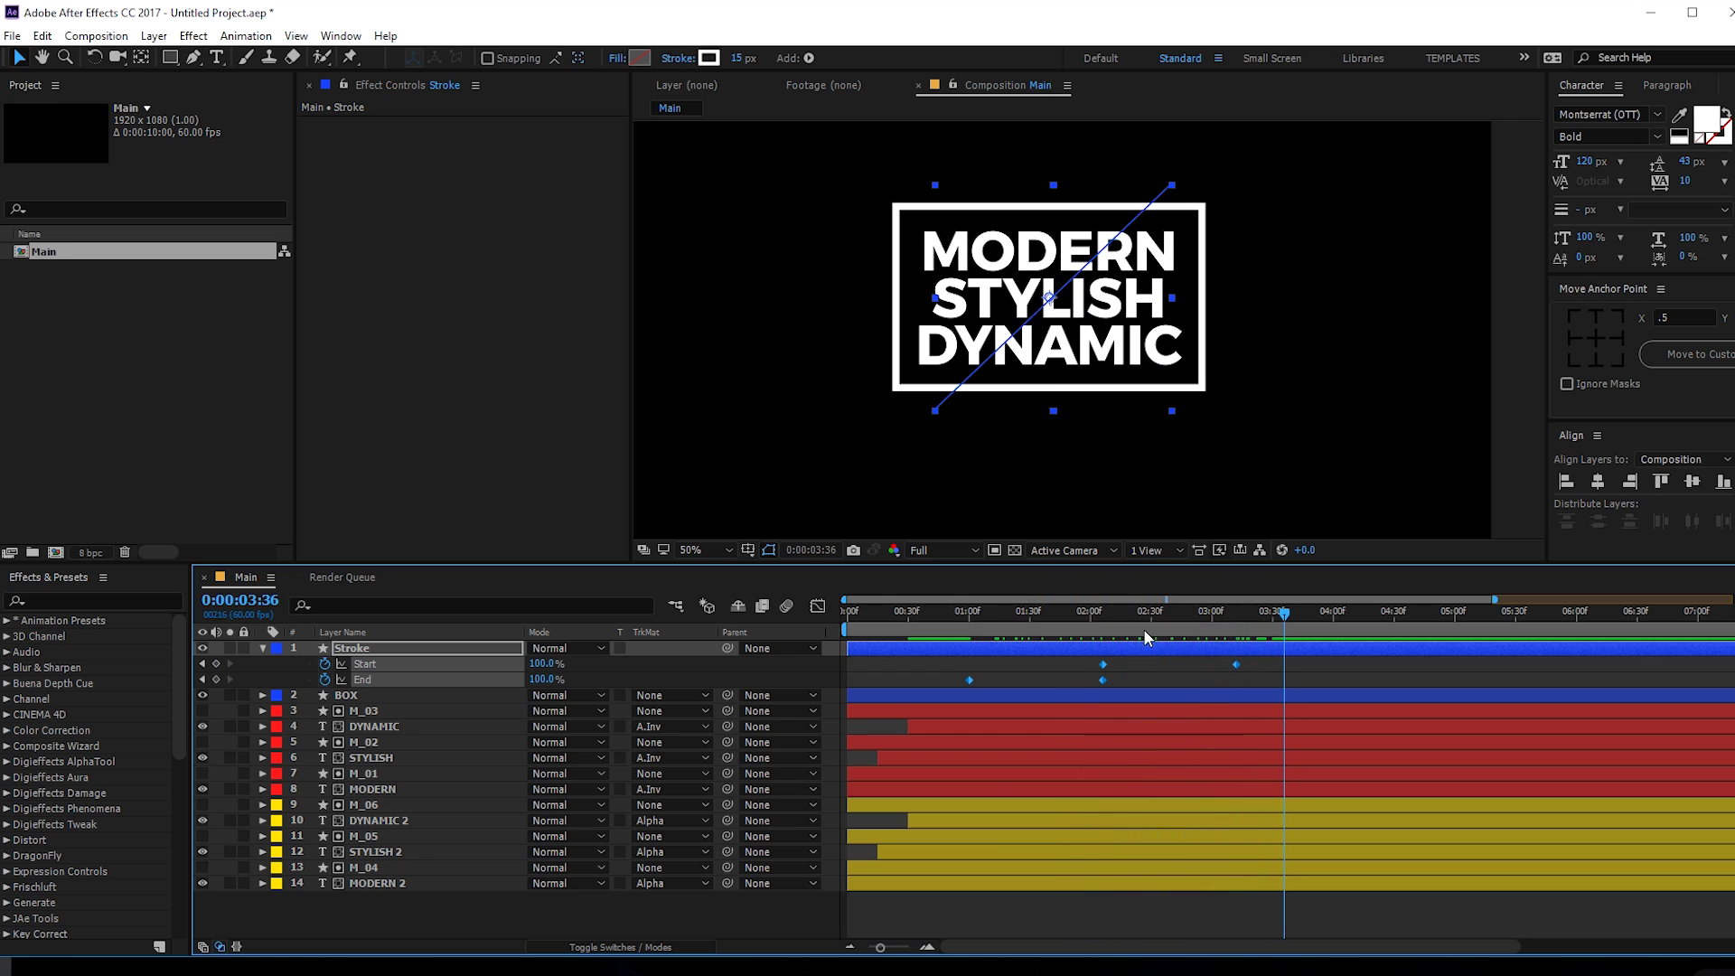
# - Shift the Stroke layer to start shortly before 0:00:01:00 and apply Easy Ease to its Start and End keyframes
pyautogui.click(1239, 633)
pyautogui.moveTo(1090, 647)
pyautogui.mouseDown()
pyautogui.moveTo(1196, 633)
pyautogui.moveTo(1051, 622)
pyautogui.moveTo(1348, 622)
pyautogui.mouseUp()
pyautogui.moveTo(1077, 615); pyautogui.dragTo(1023, 697)
pyautogui.press('F9')
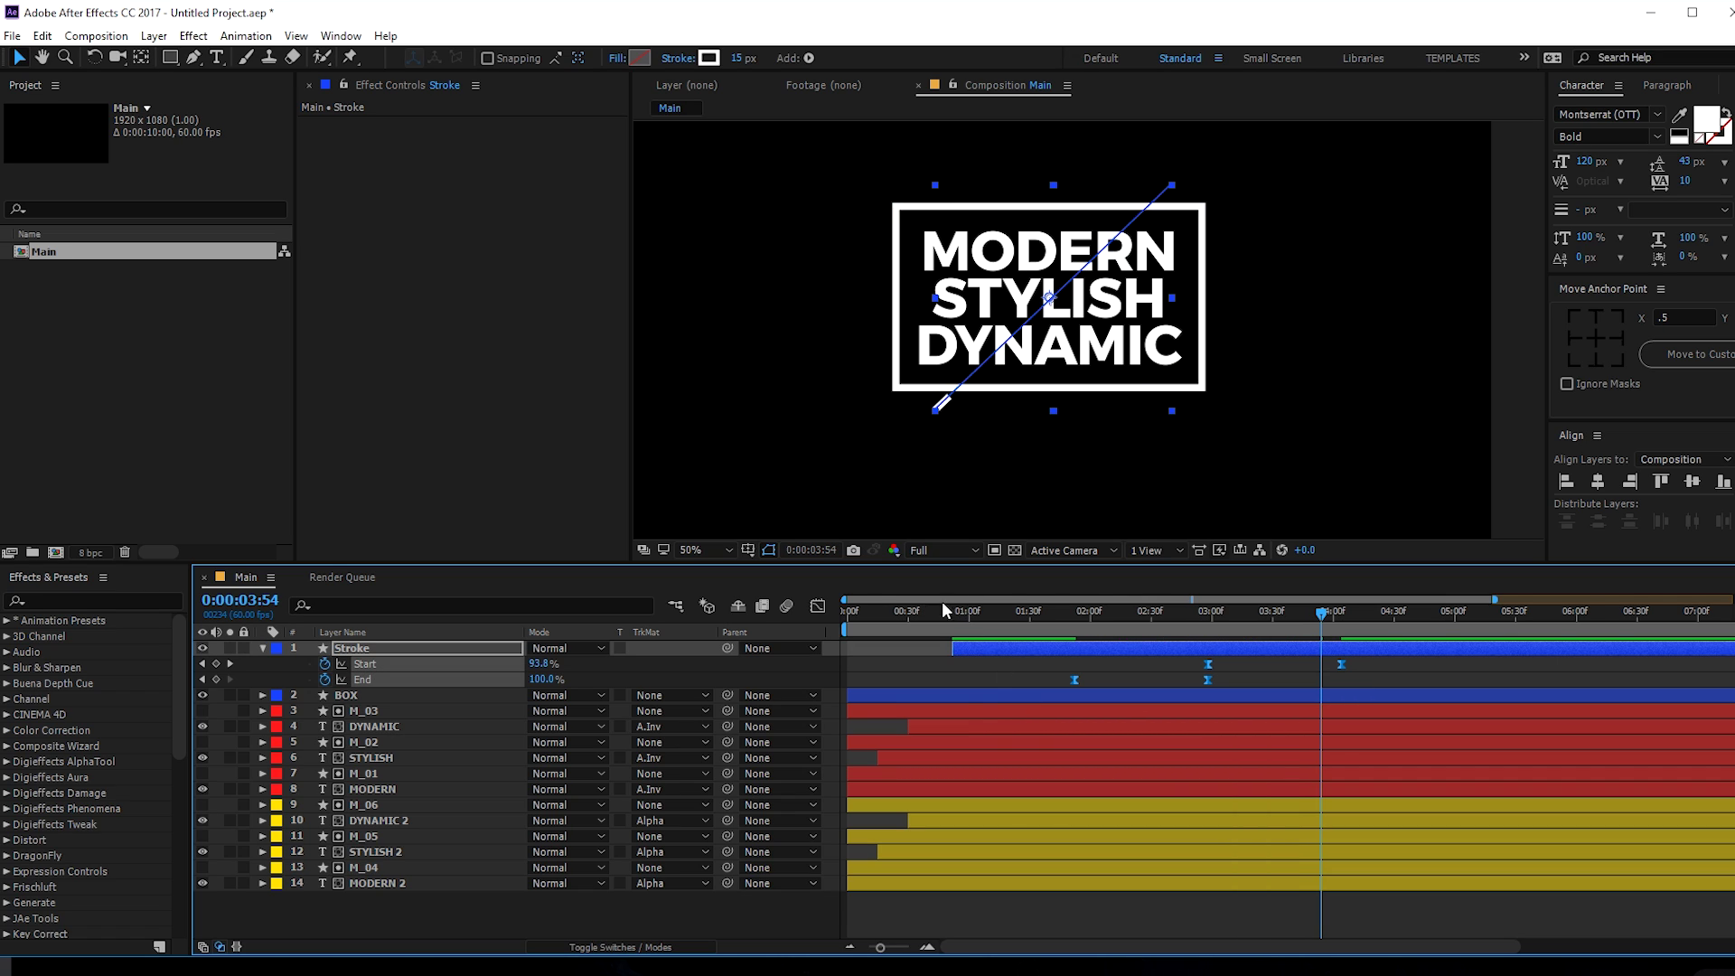
# - Sharpen the Stroke layer's Start and End speed curves by lengthening their eases, and preview the line from 0:00:01:44
pyautogui.click(817, 606)
pyautogui.moveTo(1364, 757); pyautogui.dragTo(1145, 901)
pyautogui.moveTo(1260, 874)
pyautogui.mouseDown()
pyautogui.moveTo(1184, 907)
pyautogui.moveTo(1255, 886)
pyautogui.moveTo(1231, 889)
pyautogui.moveTo(1305, 901)
pyautogui.moveTo(1284, 900)
pyautogui.mouseUp()
pyautogui.click(1059, 630)
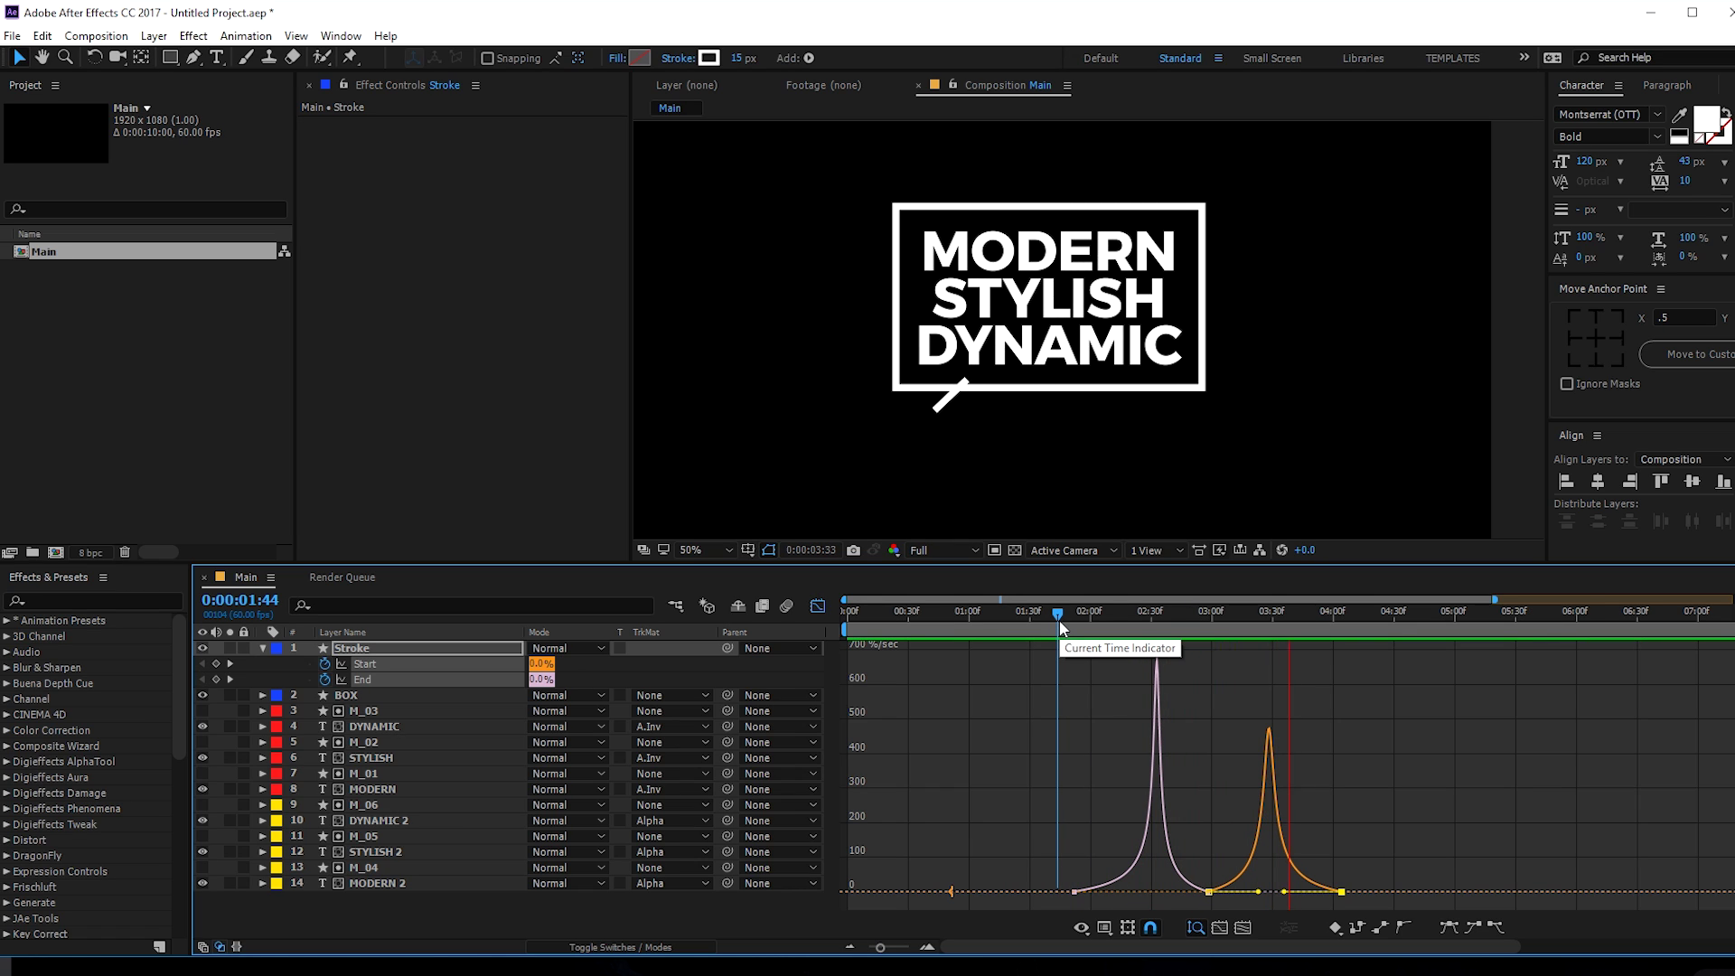
pyautogui.click(1062, 630)
# - Shorten the beginning ease of the Stroke layer's End speed curve slightly and play the animation from 0:00:01:45
pyautogui.click(1127, 892)
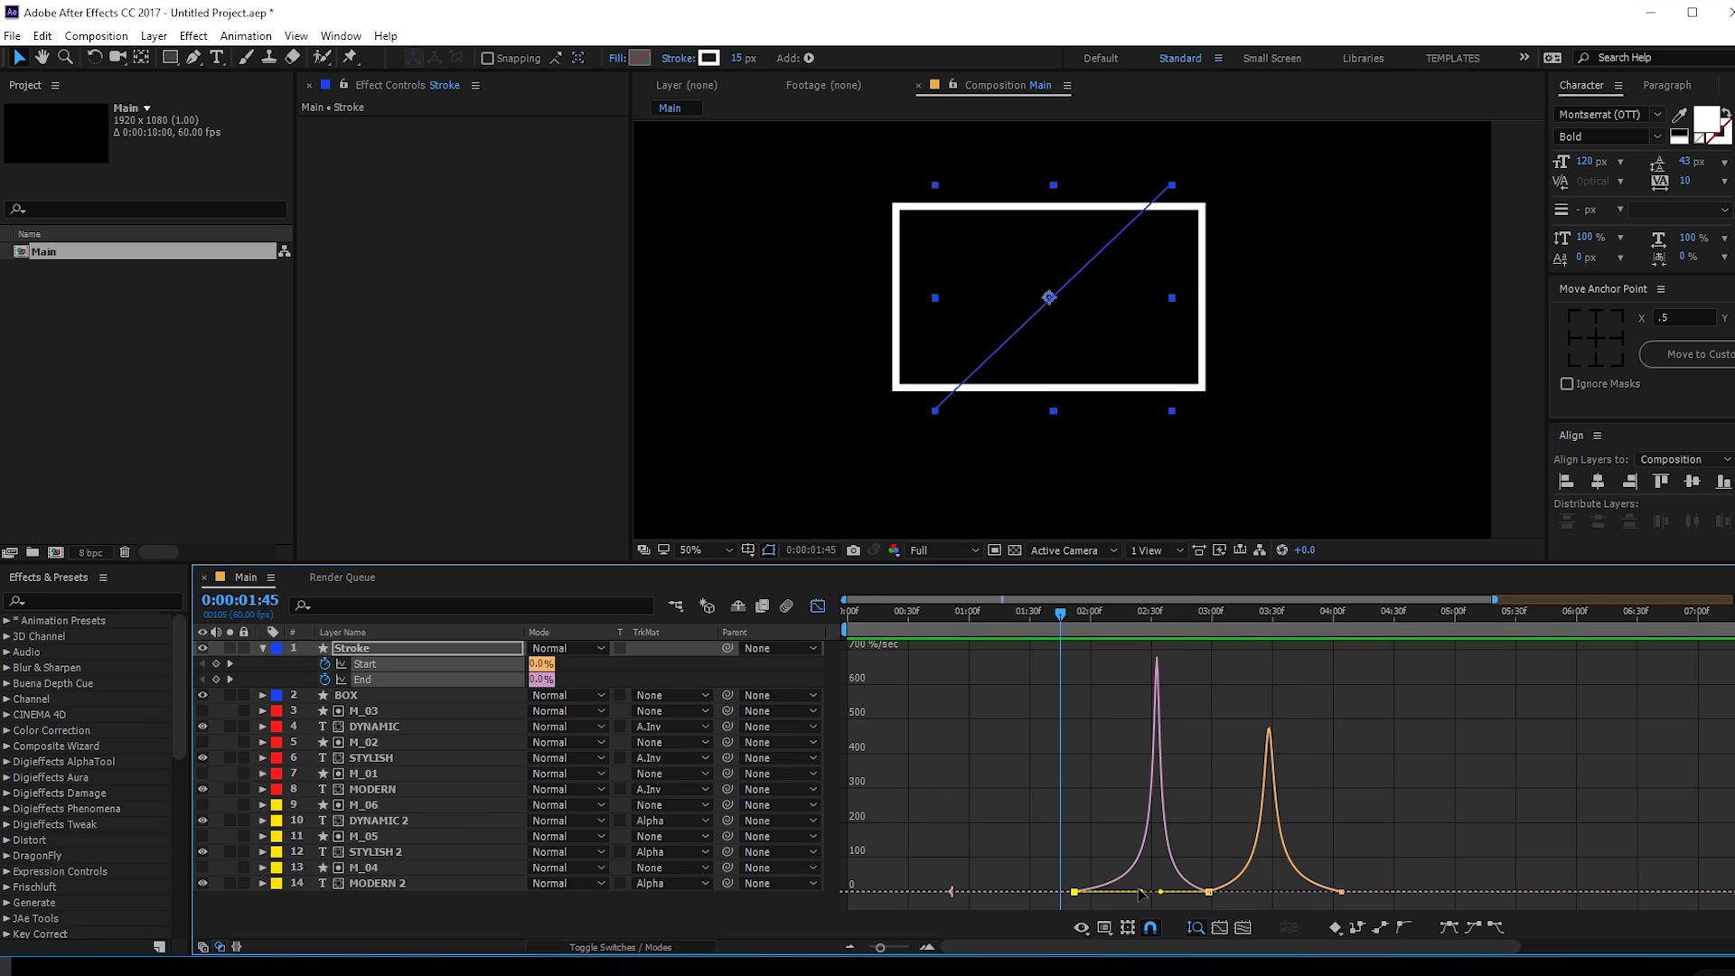
pyautogui.moveTo(1142, 893); pyautogui.dragTo(1129, 900)
pyautogui.moveTo(1134, 904)
pyautogui.mouseDown()
pyautogui.moveTo(1107, 903)
pyautogui.moveTo(1132, 904)
pyautogui.mouseUp()
pyautogui.press('space')
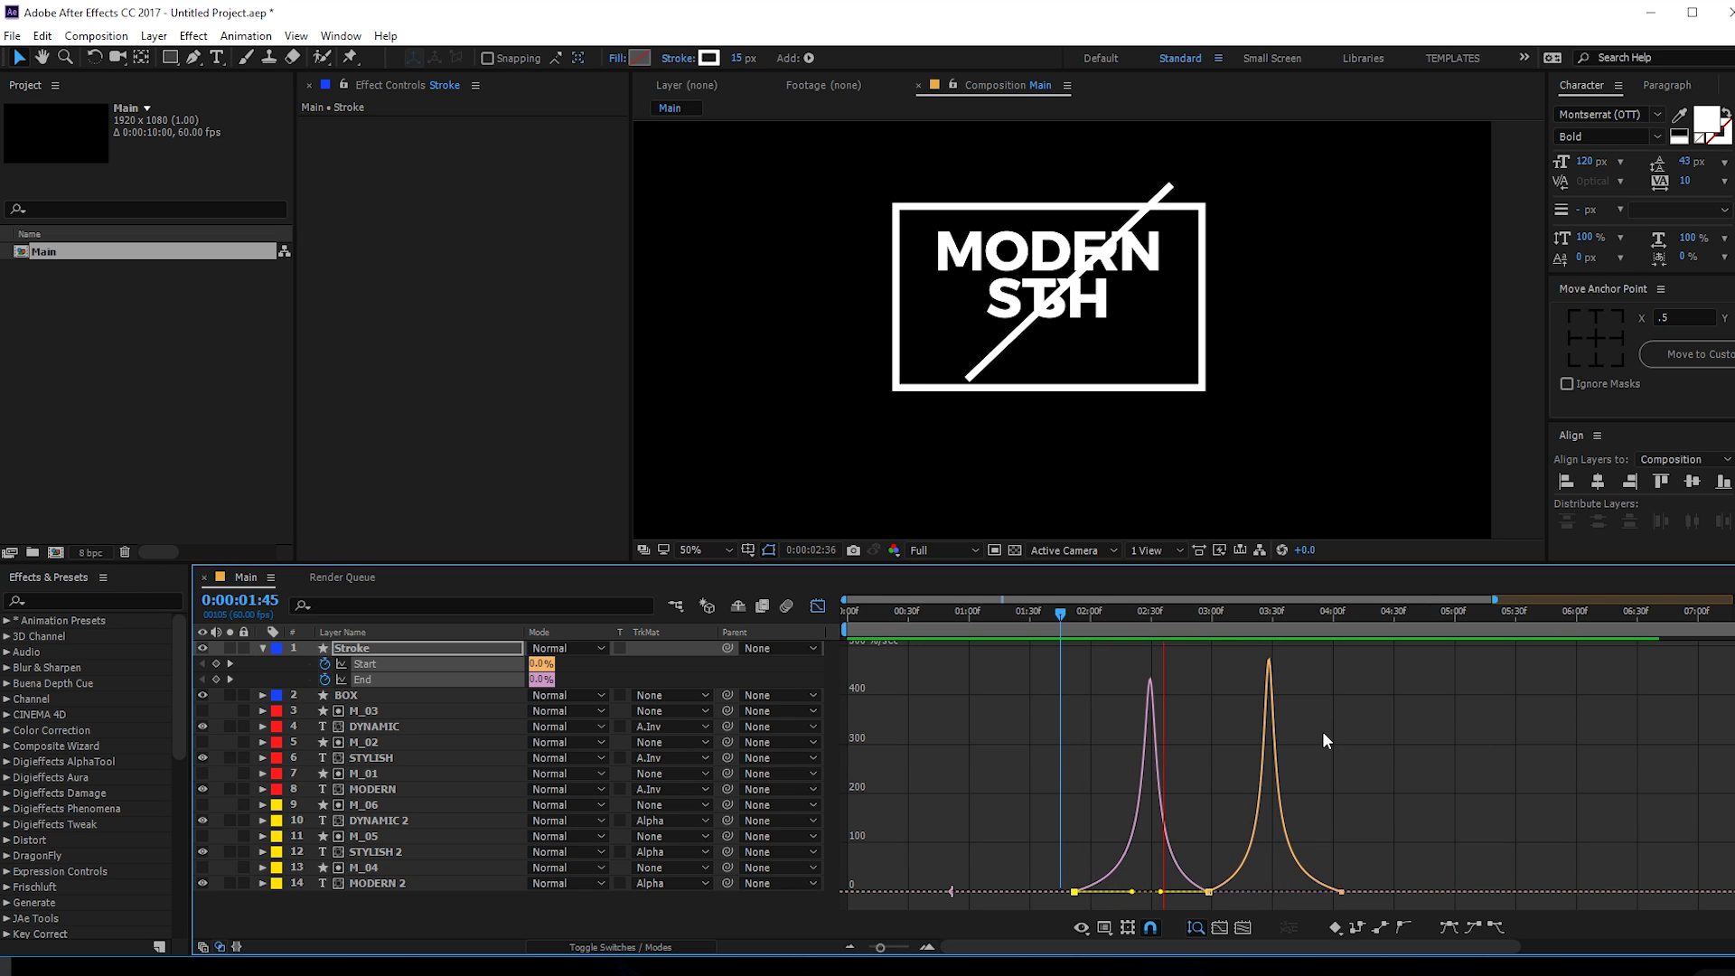
# - Preview the line animation and time-scale the Stroke layer's Start and End keyframes into a shorter span
pyautogui.press('space')
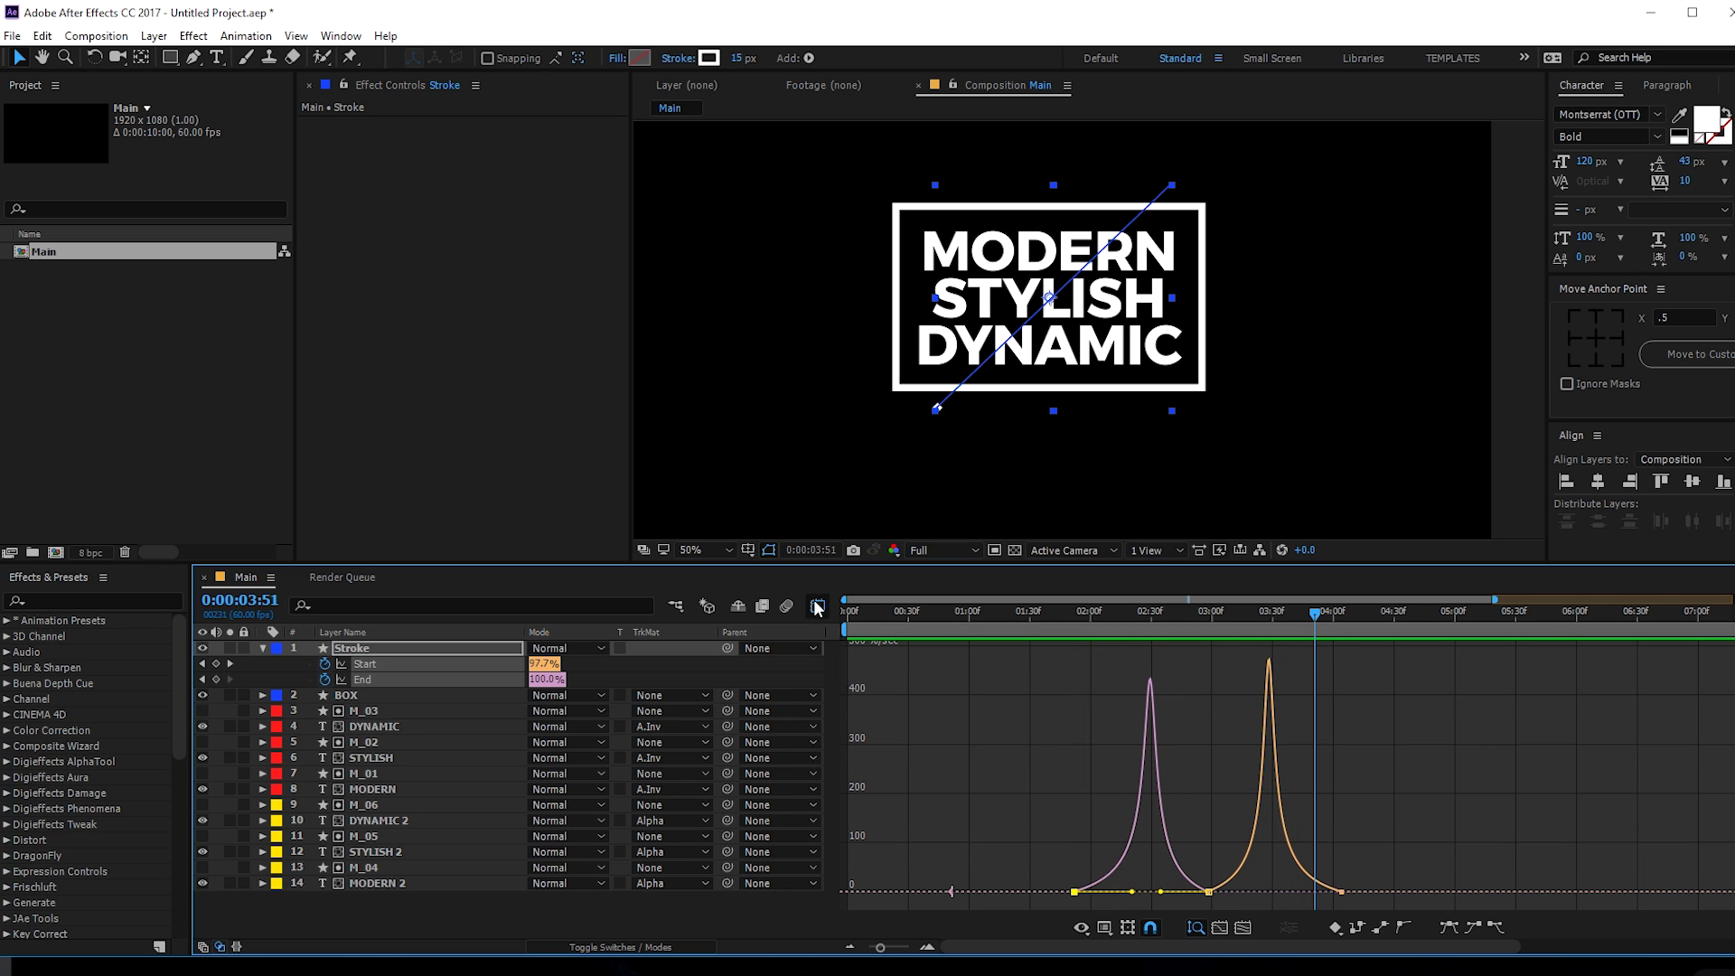
pyautogui.click(816, 607)
pyautogui.moveTo(1368, 659); pyautogui.dragTo(1071, 692)
pyautogui.click(1065, 693)
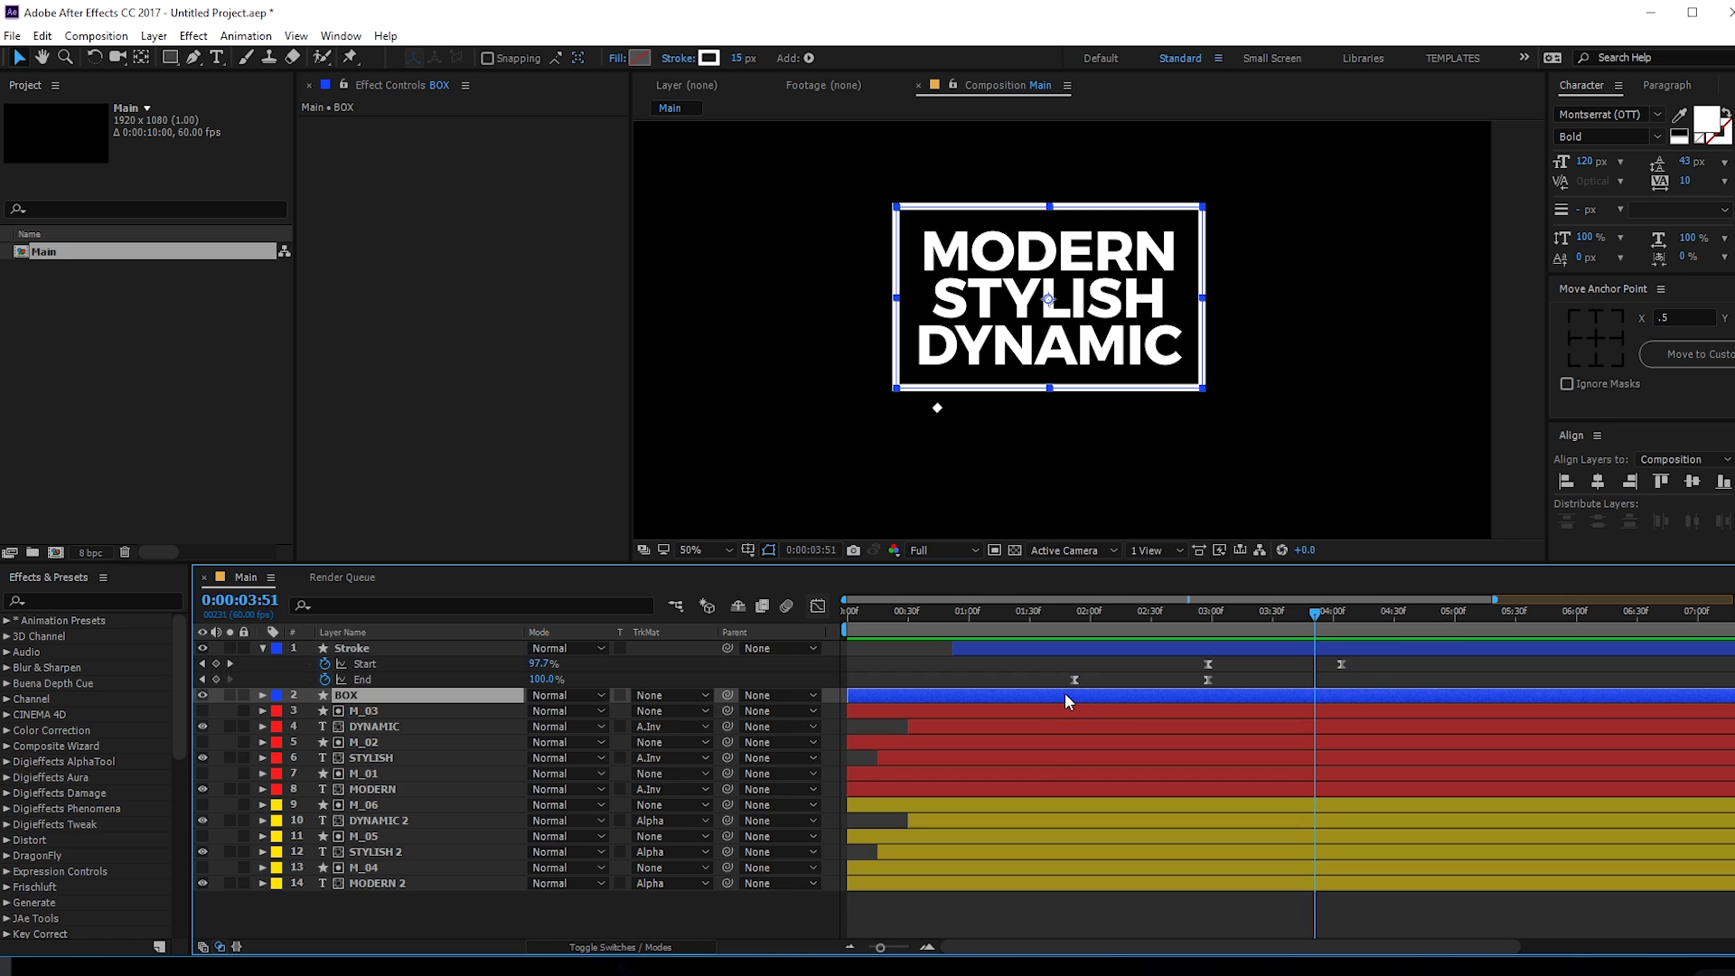
pyautogui.moveTo(1359, 658); pyautogui.dragTo(1066, 685)
pyautogui.keyDown('alt'); pyautogui.moveTo(1343, 665); pyautogui.dragTo(1251, 667); pyautogui.keyUp('alt')
# - Shift the Stroke layer slightly earlier so its last Start keyframe falls near 0:00:03:30, and preview from 0:00:01:34
pyautogui.moveTo(1153, 618)
pyautogui.mouseDown()
pyautogui.moveTo(1180, 616)
pyautogui.moveTo(1066, 622)
pyautogui.moveTo(1120, 625)
pyautogui.moveTo(1091, 649)
pyautogui.moveTo(1141, 614)
pyautogui.moveTo(1266, 632)
pyautogui.moveTo(1030, 690)
pyautogui.mouseUp()
pyautogui.click(1114, 618)
pyautogui.moveTo(1263, 667)
pyautogui.mouseDown()
pyautogui.moveTo(1294, 616)
pyautogui.moveTo(1086, 637)
pyautogui.mouseUp()
pyautogui.click(1298, 667)
pyautogui.click(1041, 634)
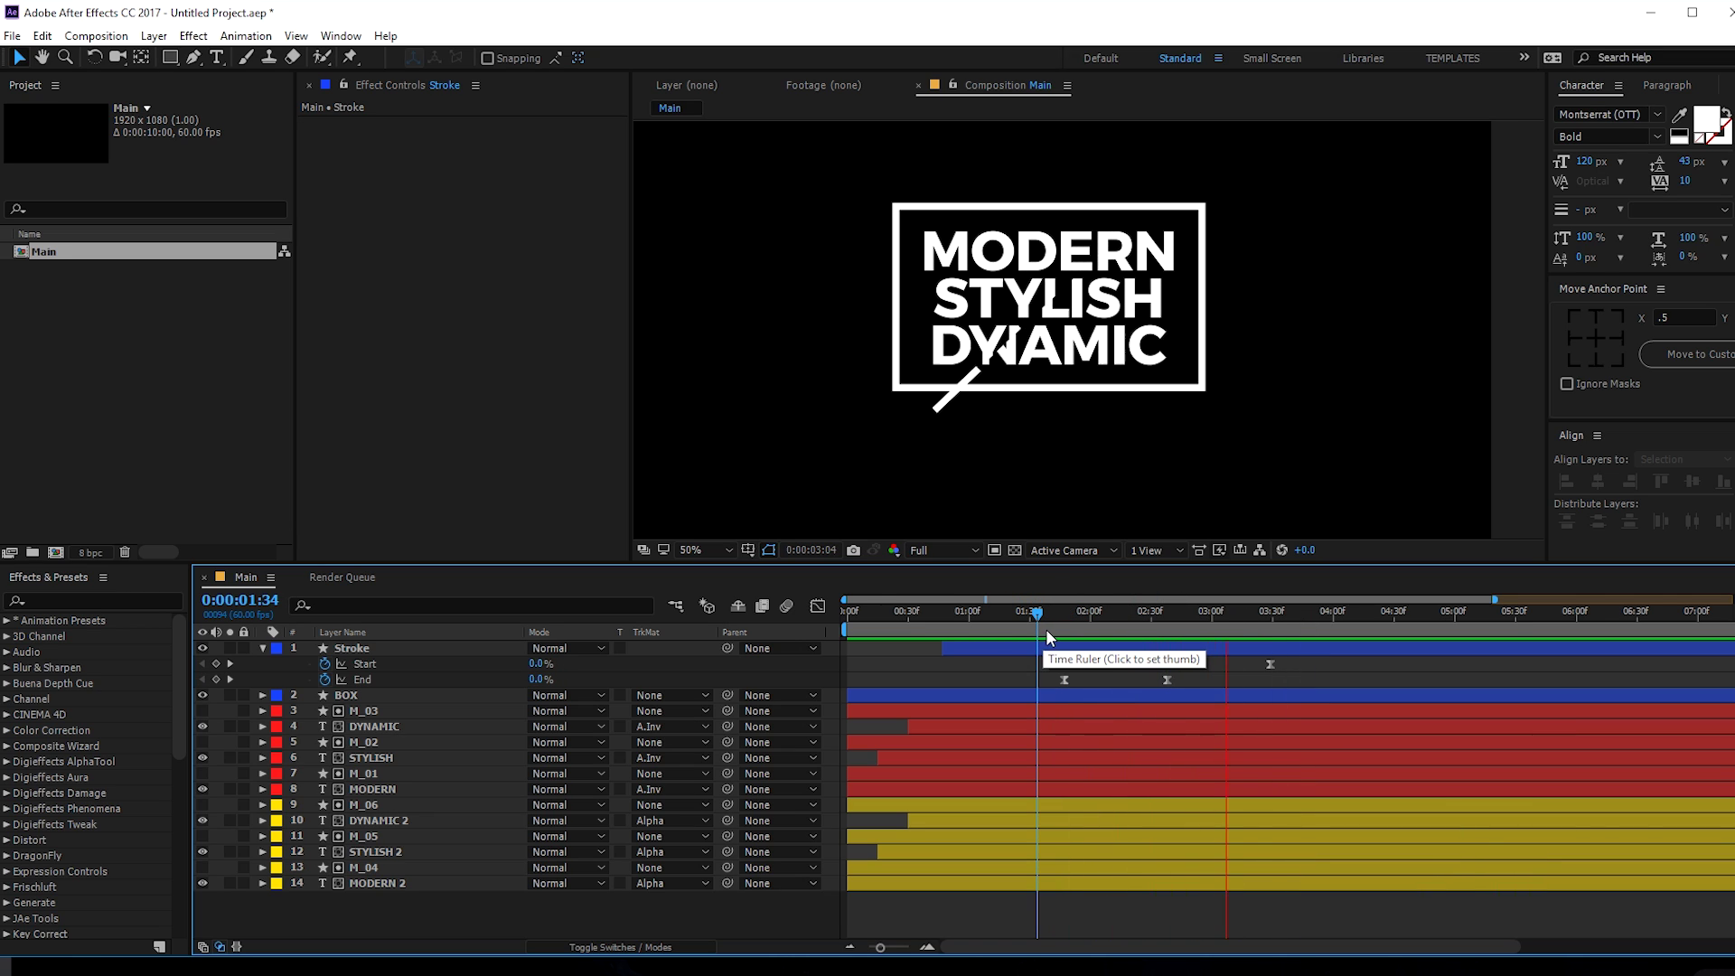
pyautogui.moveTo(1180, 611); pyautogui.dragTo(1407, 614)
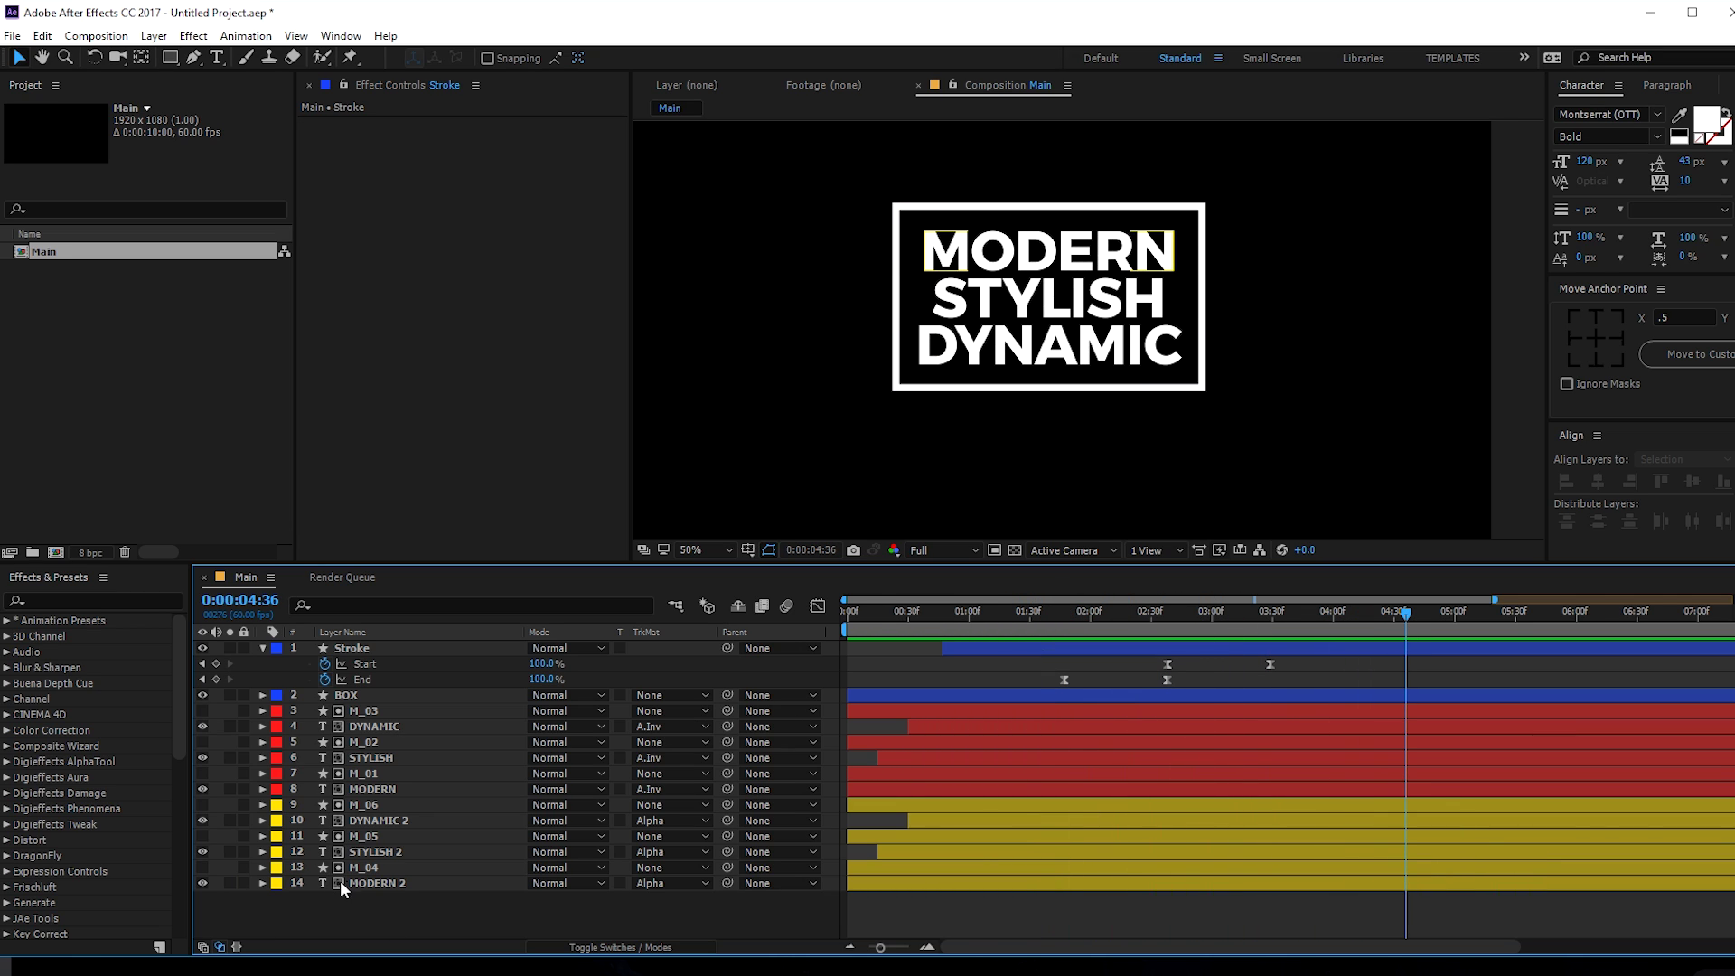
# - Recolor the MODERN 2, STYLISH 2 and DYNAMIC 2 text layers bright blue with hue 212°
pyautogui.click(369, 881)
pyautogui.keyDown('ctrl'); pyautogui.click(382, 850); pyautogui.keyUp('ctrl')
pyautogui.keyDown('ctrl'); pyautogui.click(380, 820); pyautogui.keyUp('ctrl')
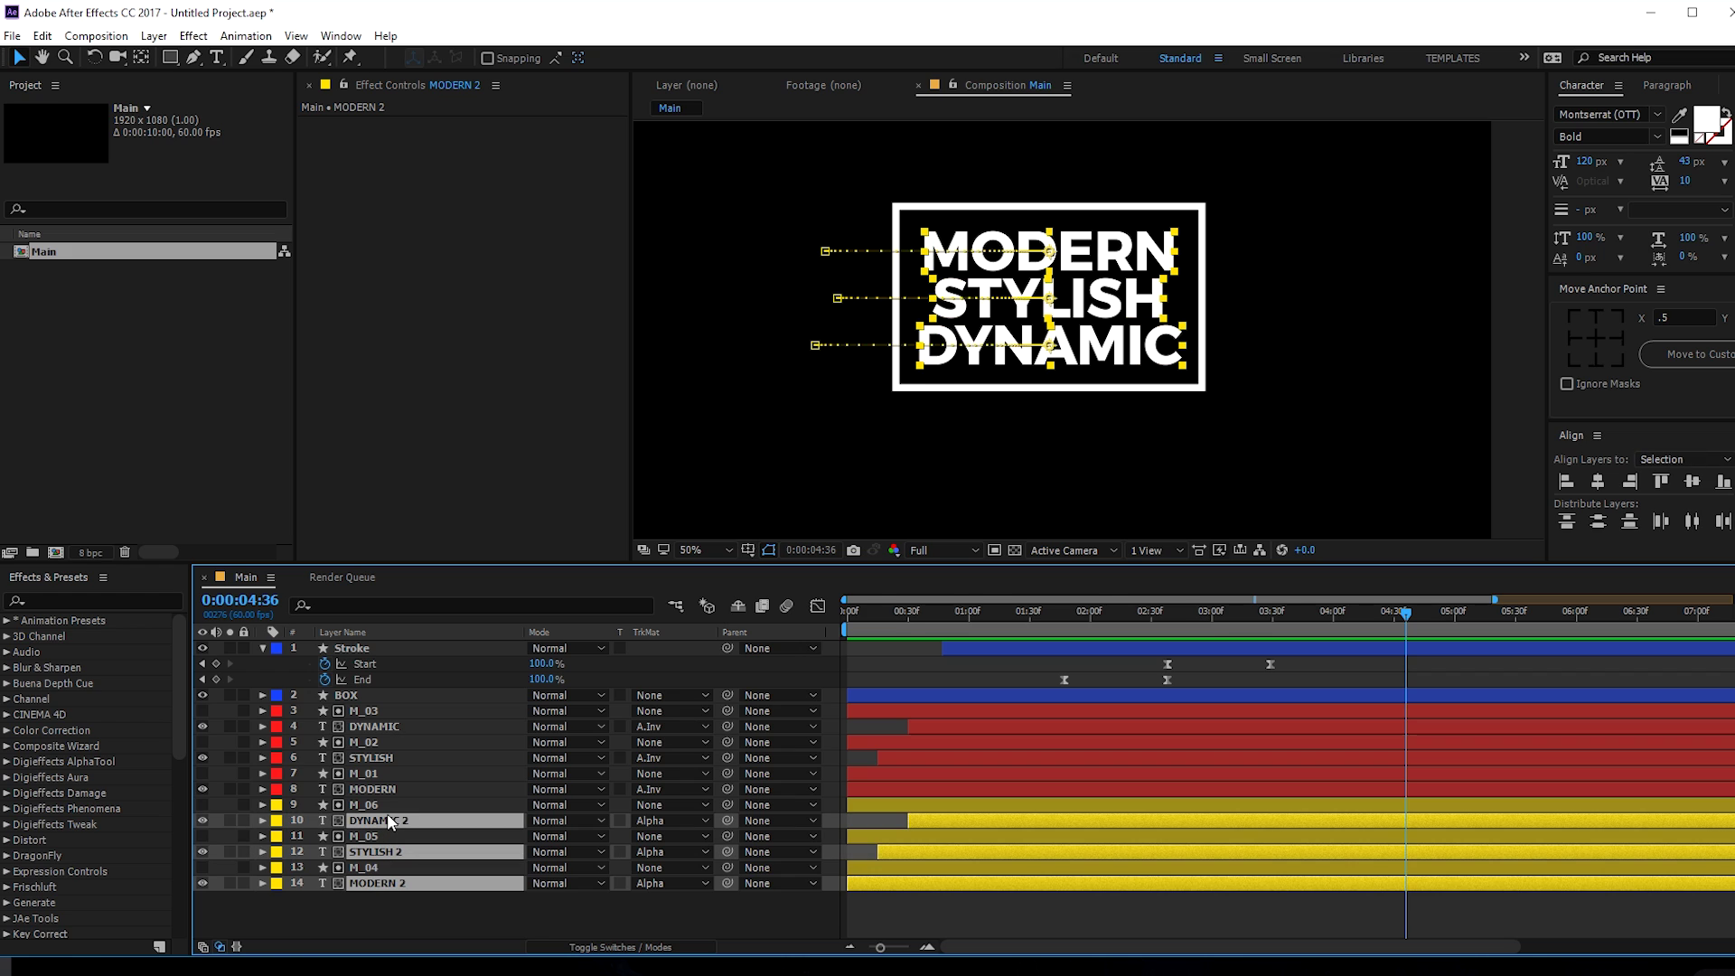
pyautogui.click(1705, 122)
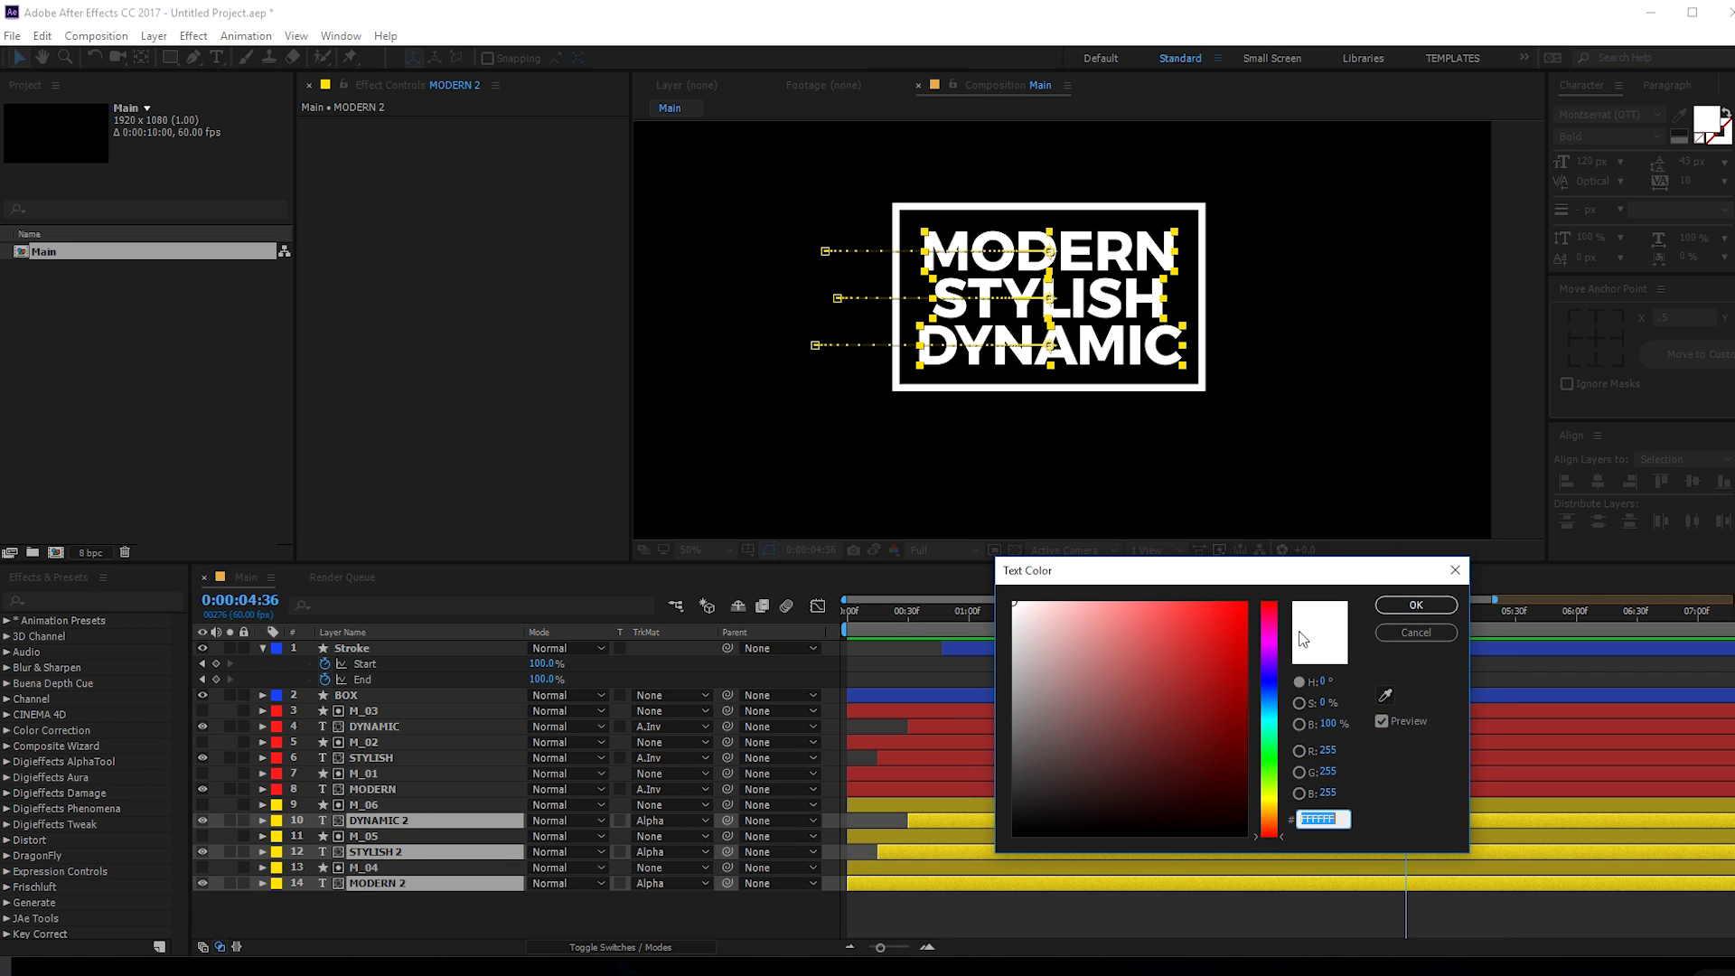
pyautogui.moveTo(1268, 643); pyautogui.dragTo(1270, 699)
pyautogui.click(1224, 596)
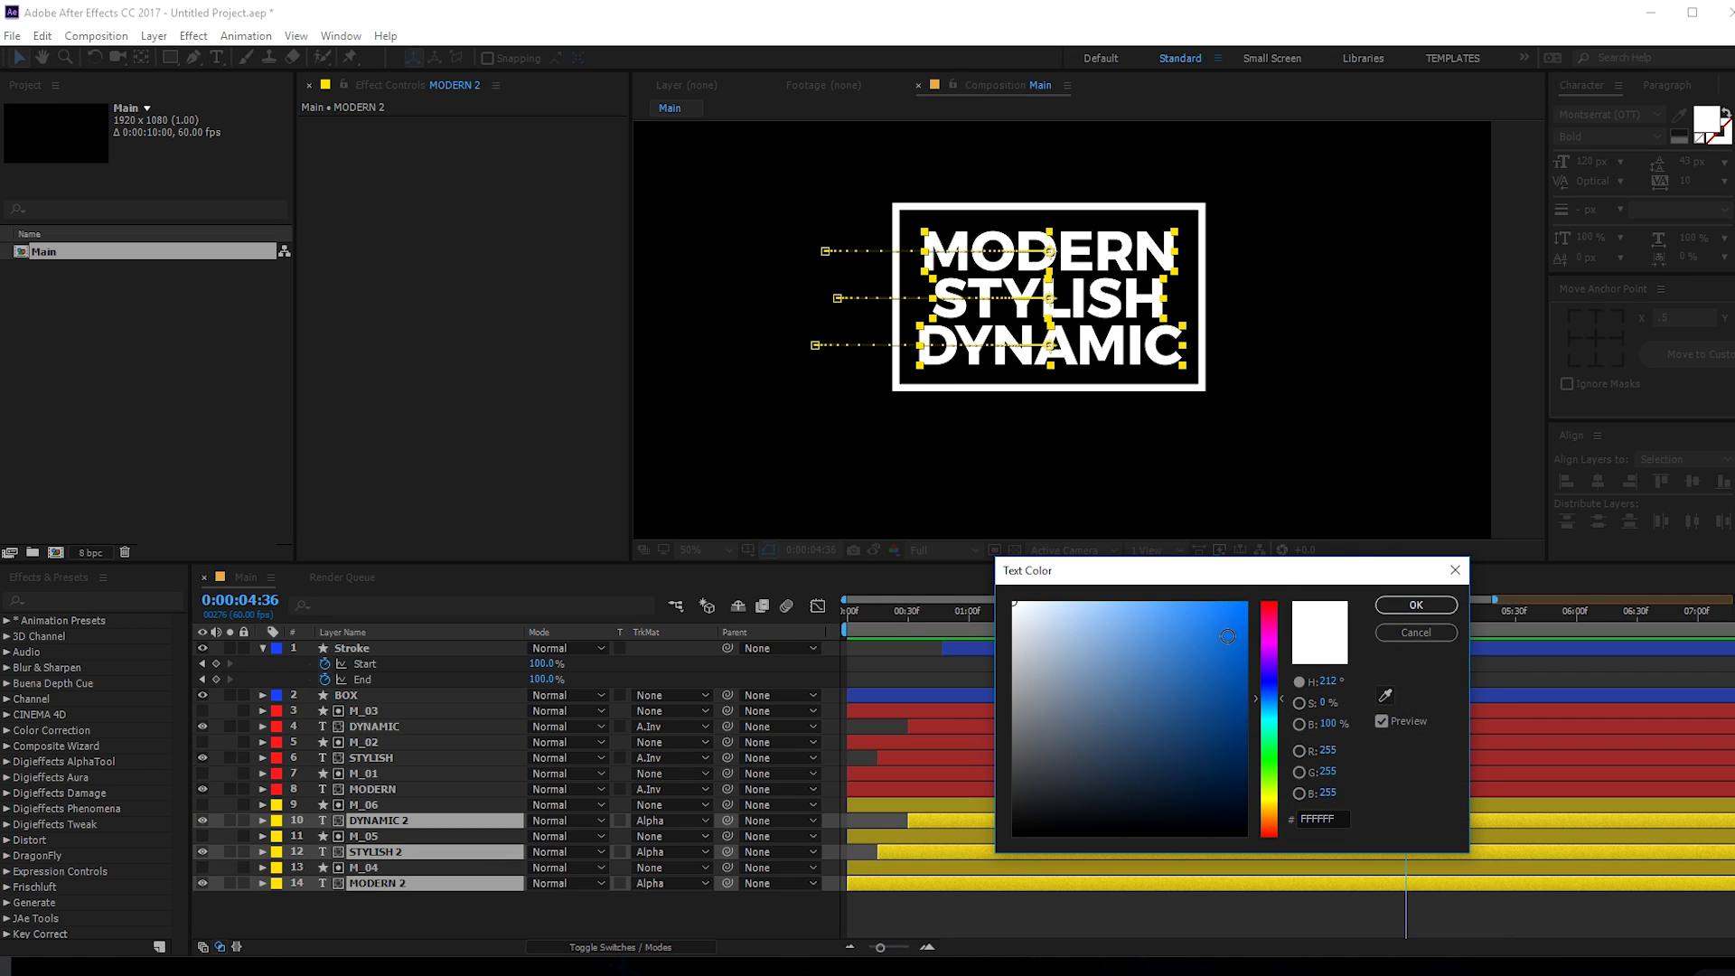
pyautogui.click(1416, 604)
# - Recolor the MODERN, STYLISH and DYNAMIC text layers pinkish red and scrub the two-colored title
pyautogui.click(373, 789)
pyautogui.keyDown('ctrl'); pyautogui.click(374, 759); pyautogui.keyUp('ctrl')
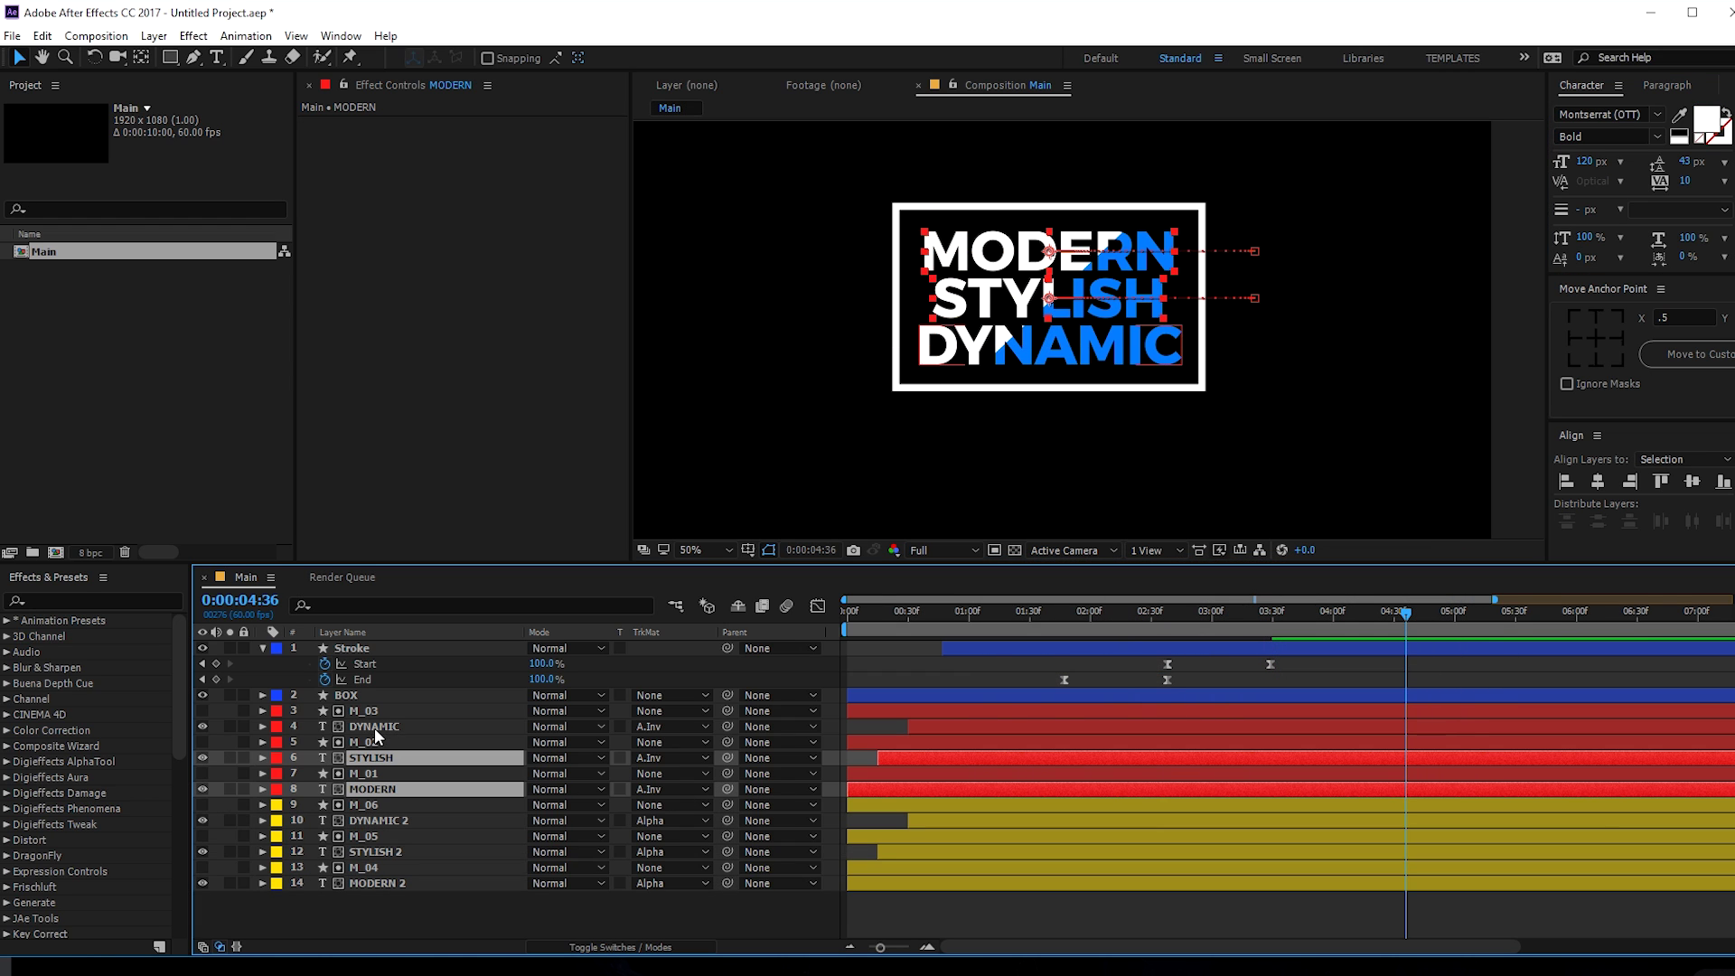
pyautogui.keyDown('ctrl'); pyautogui.click(373, 727); pyautogui.keyUp('ctrl')
pyautogui.click(1704, 127)
pyautogui.click(1270, 608)
pyautogui.click(1209, 621)
pyautogui.moveTo(1209, 620); pyautogui.dragTo(1206, 599)
pyautogui.click(1416, 604)
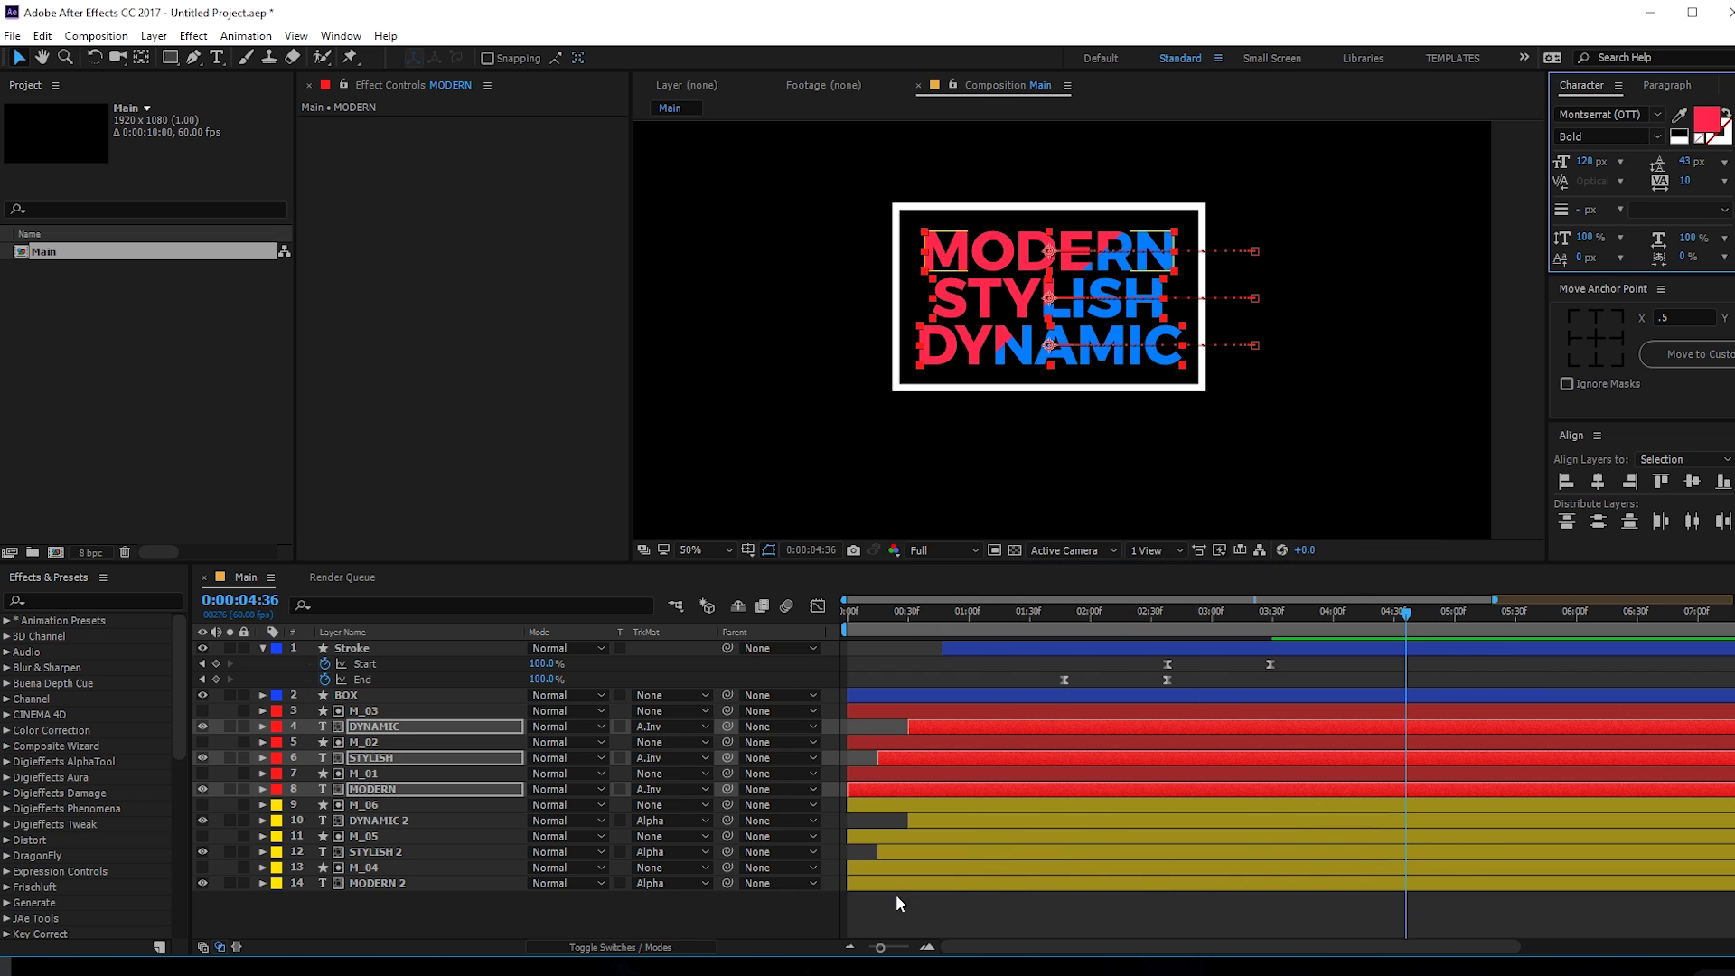
pyautogui.click(1007, 911)
pyautogui.moveTo(1081, 595); pyautogui.dragTo(1332, 638)
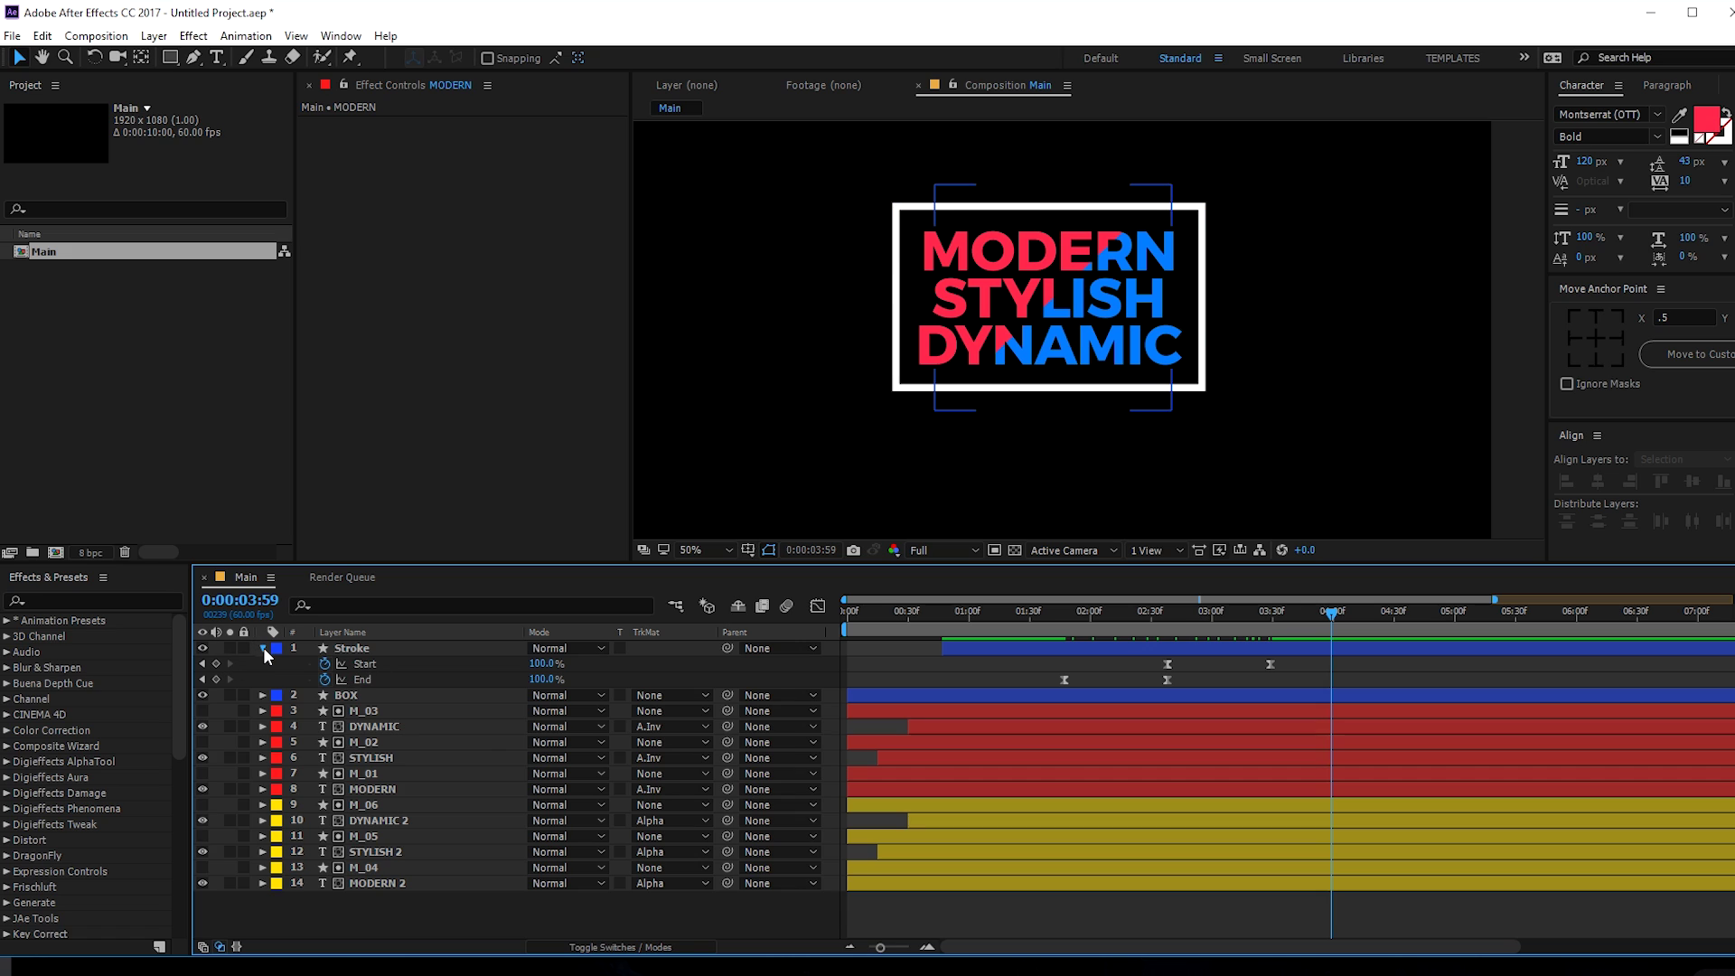
# - Collapse the Stroke layer, add Trim Paths to the BOX layer and expand its properties
pyautogui.click(263, 648)
pyautogui.click(364, 664)
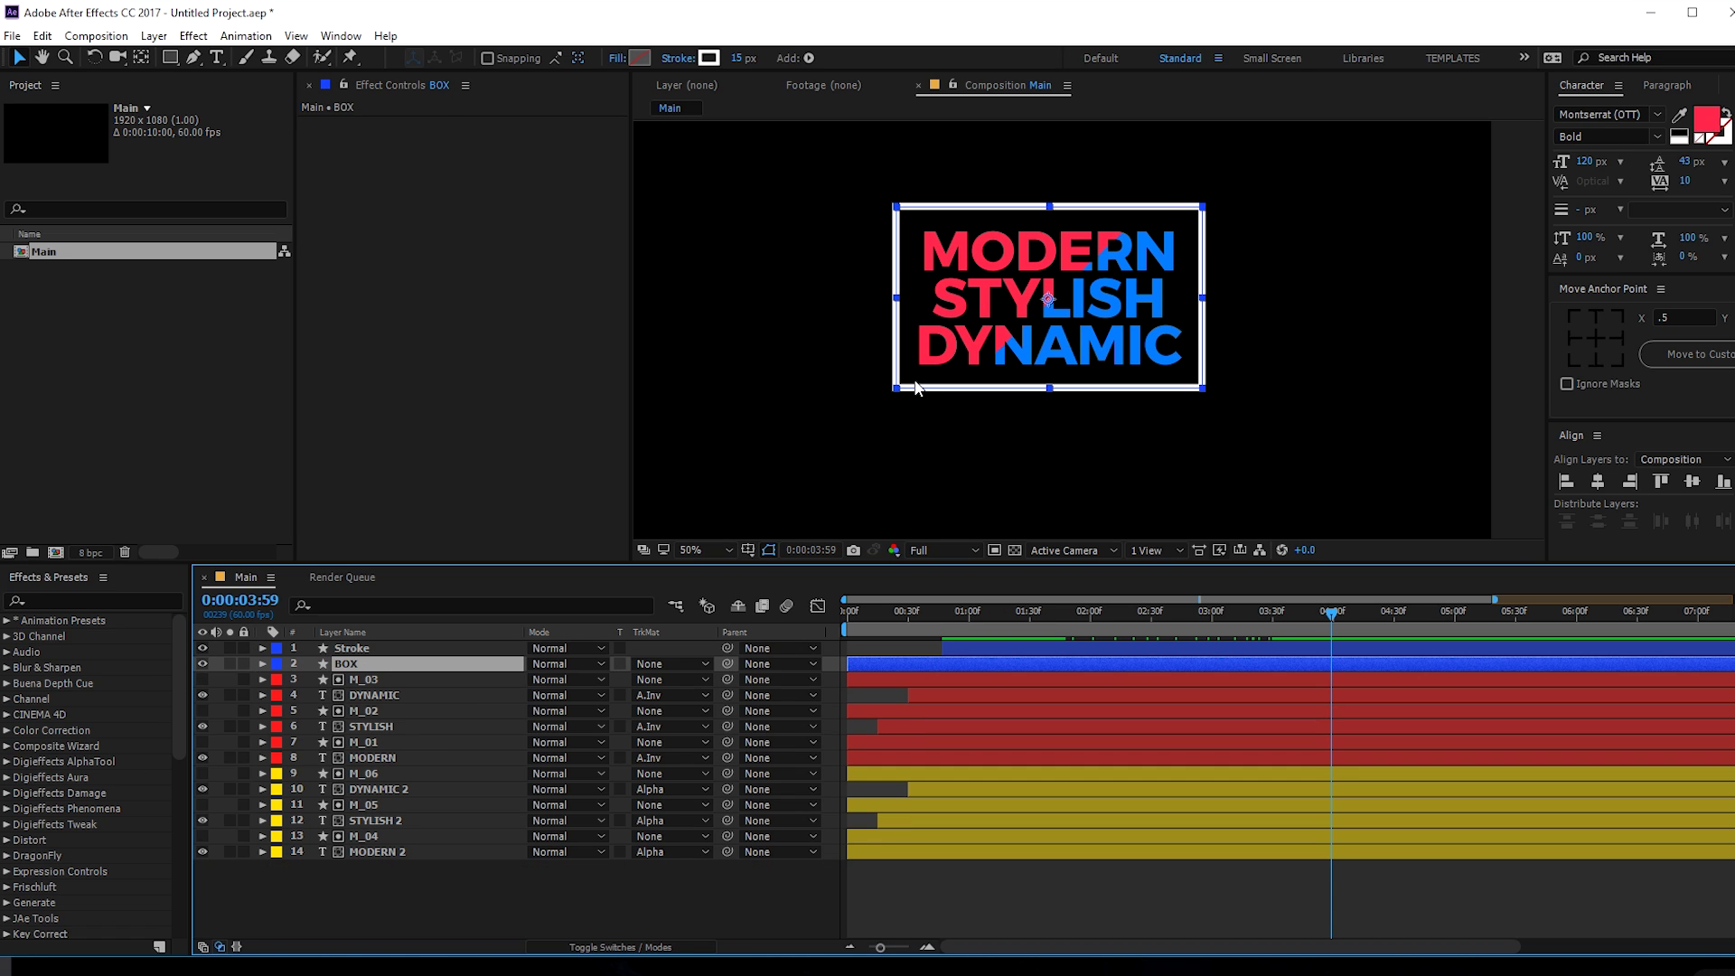
pyautogui.click(263, 664)
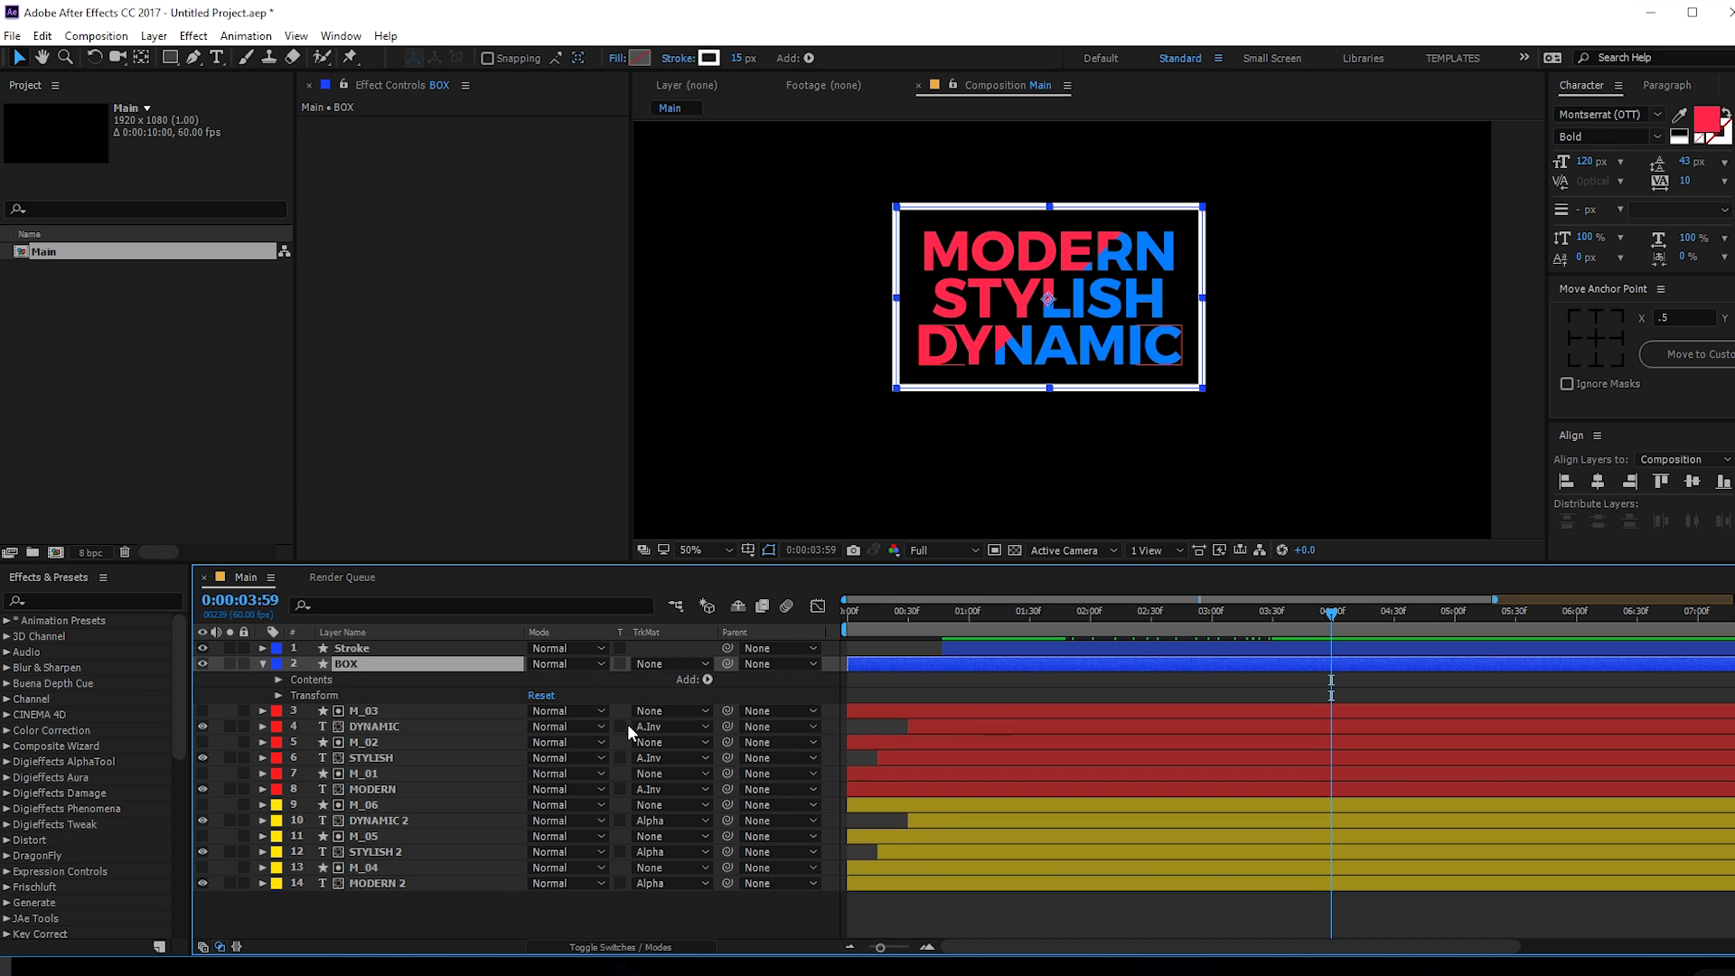
pyautogui.click(707, 680)
pyautogui.click(779, 580)
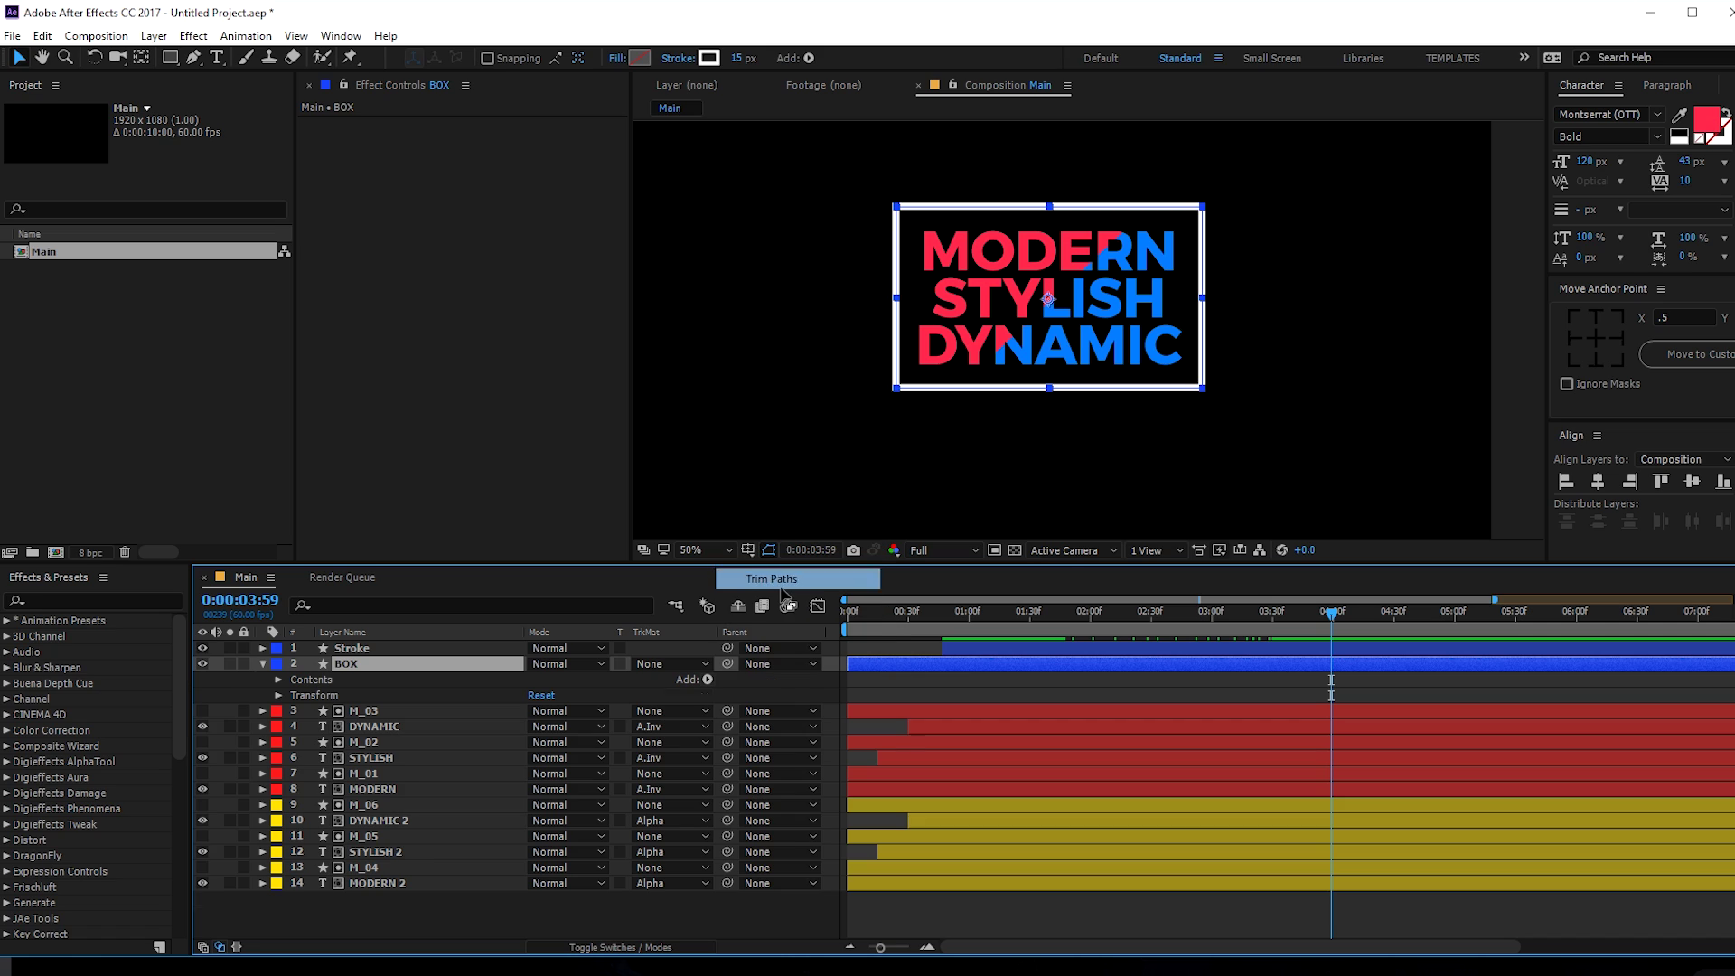
pyautogui.click(295, 710)
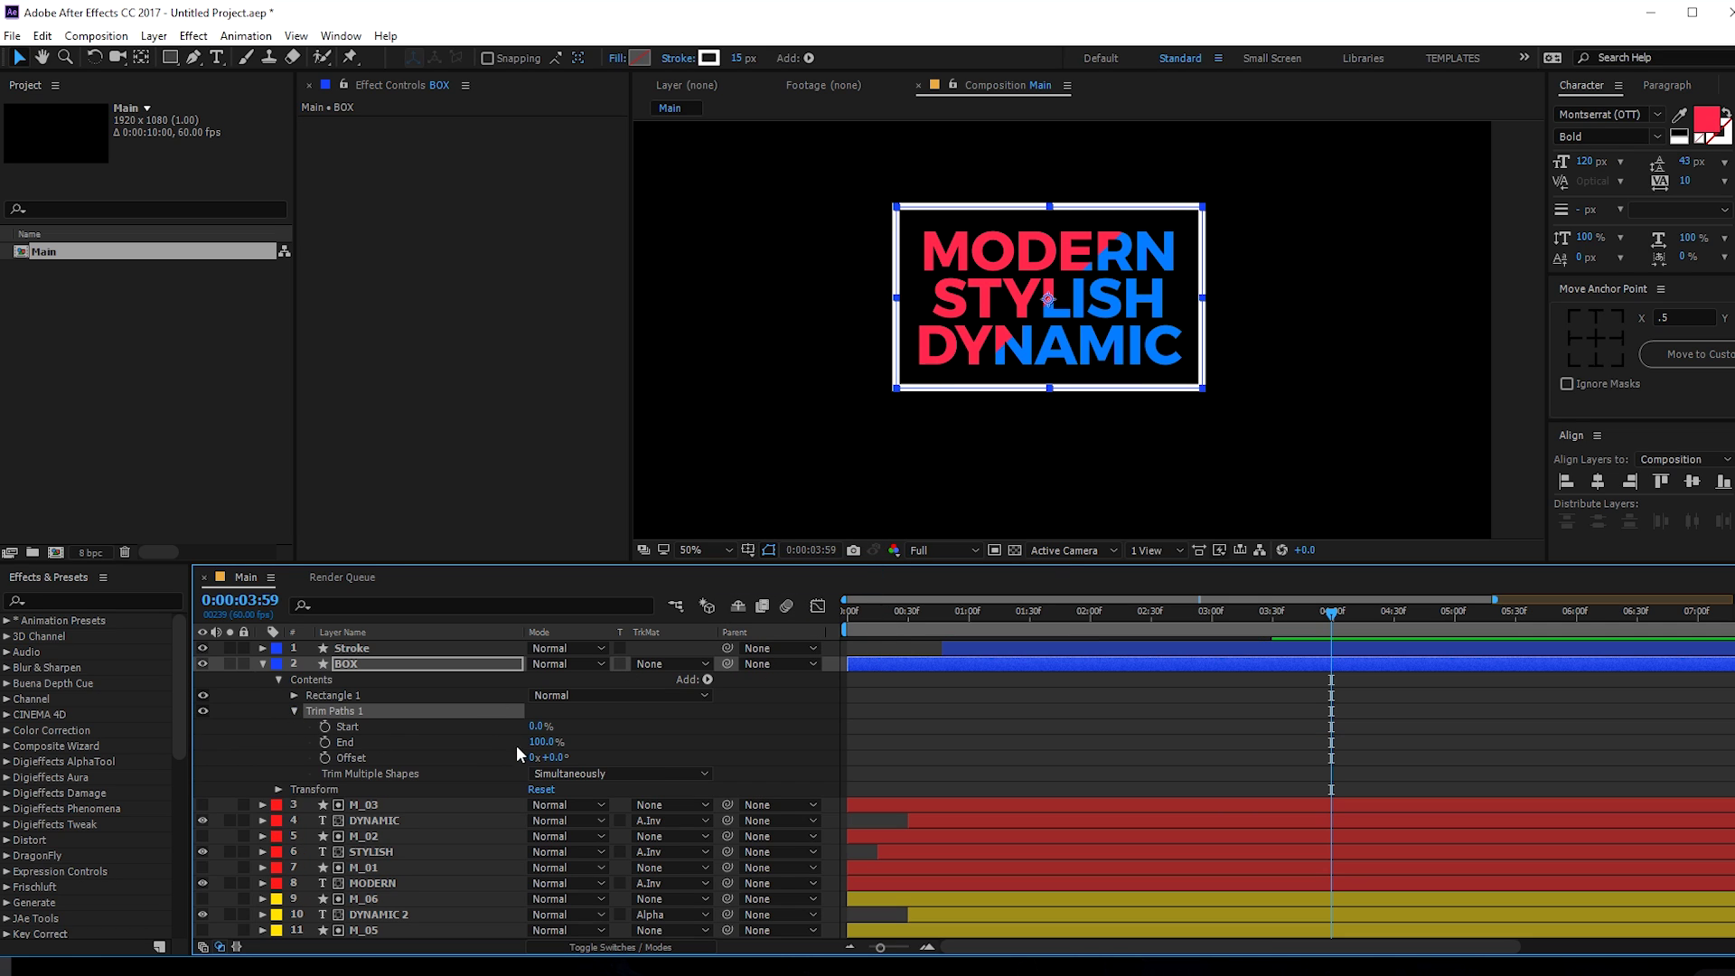
# - Keyframe the BOX layer's Trim Paths End from 1% at 0:00:00:00 to 100% at 0:00:01:30
pyautogui.moveTo(537, 726)
pyautogui.mouseDown()
pyautogui.moveTo(588, 725)
pyautogui.moveTo(501, 720)
pyautogui.mouseUp()
pyautogui.click(543, 742)
pyautogui.write('1')
pyautogui.press('Return')
pyautogui.moveTo(1038, 626)
pyautogui.mouseDown()
pyautogui.moveTo(976, 619)
pyautogui.moveTo(1117, 622)
pyautogui.moveTo(1029, 626)
pyautogui.mouseUp()
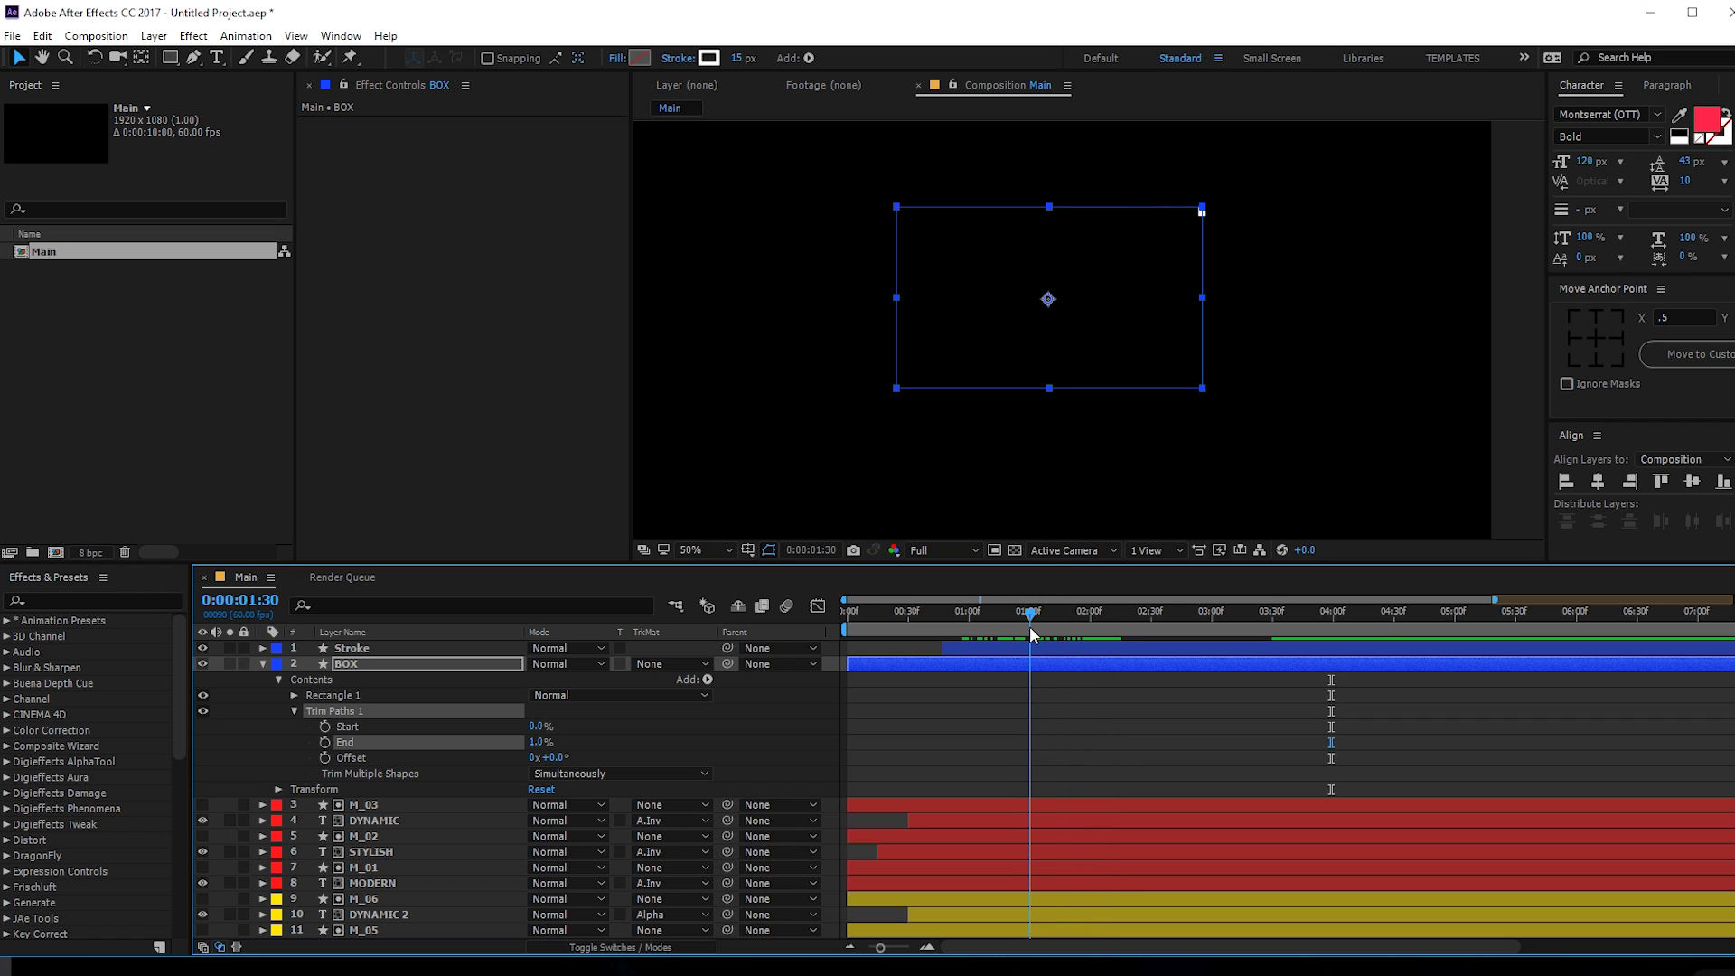
pyautogui.moveTo(546, 743); pyautogui.dragTo(389, 759)
pyautogui.click(324, 743)
pyautogui.moveTo(536, 742); pyautogui.dragTo(807, 747)
pyautogui.moveTo(1043, 614); pyautogui.dragTo(795, 637)
pyautogui.moveTo(536, 747); pyautogui.dragTo(418, 751)
# - Keyframe the BOX layer's Trim Paths Offset from -90° at 0:00:00:00 to 0° at 0:00:01:30 and scrub the result
pyautogui.moveTo(847, 618)
pyautogui.mouseDown()
pyautogui.moveTo(1038, 645)
pyautogui.moveTo(936, 643)
pyautogui.moveTo(1021, 623)
pyautogui.moveTo(855, 627)
pyautogui.mouseUp()
pyautogui.click(325, 758)
pyautogui.moveTo(552, 759); pyautogui.dragTo(537, 759)
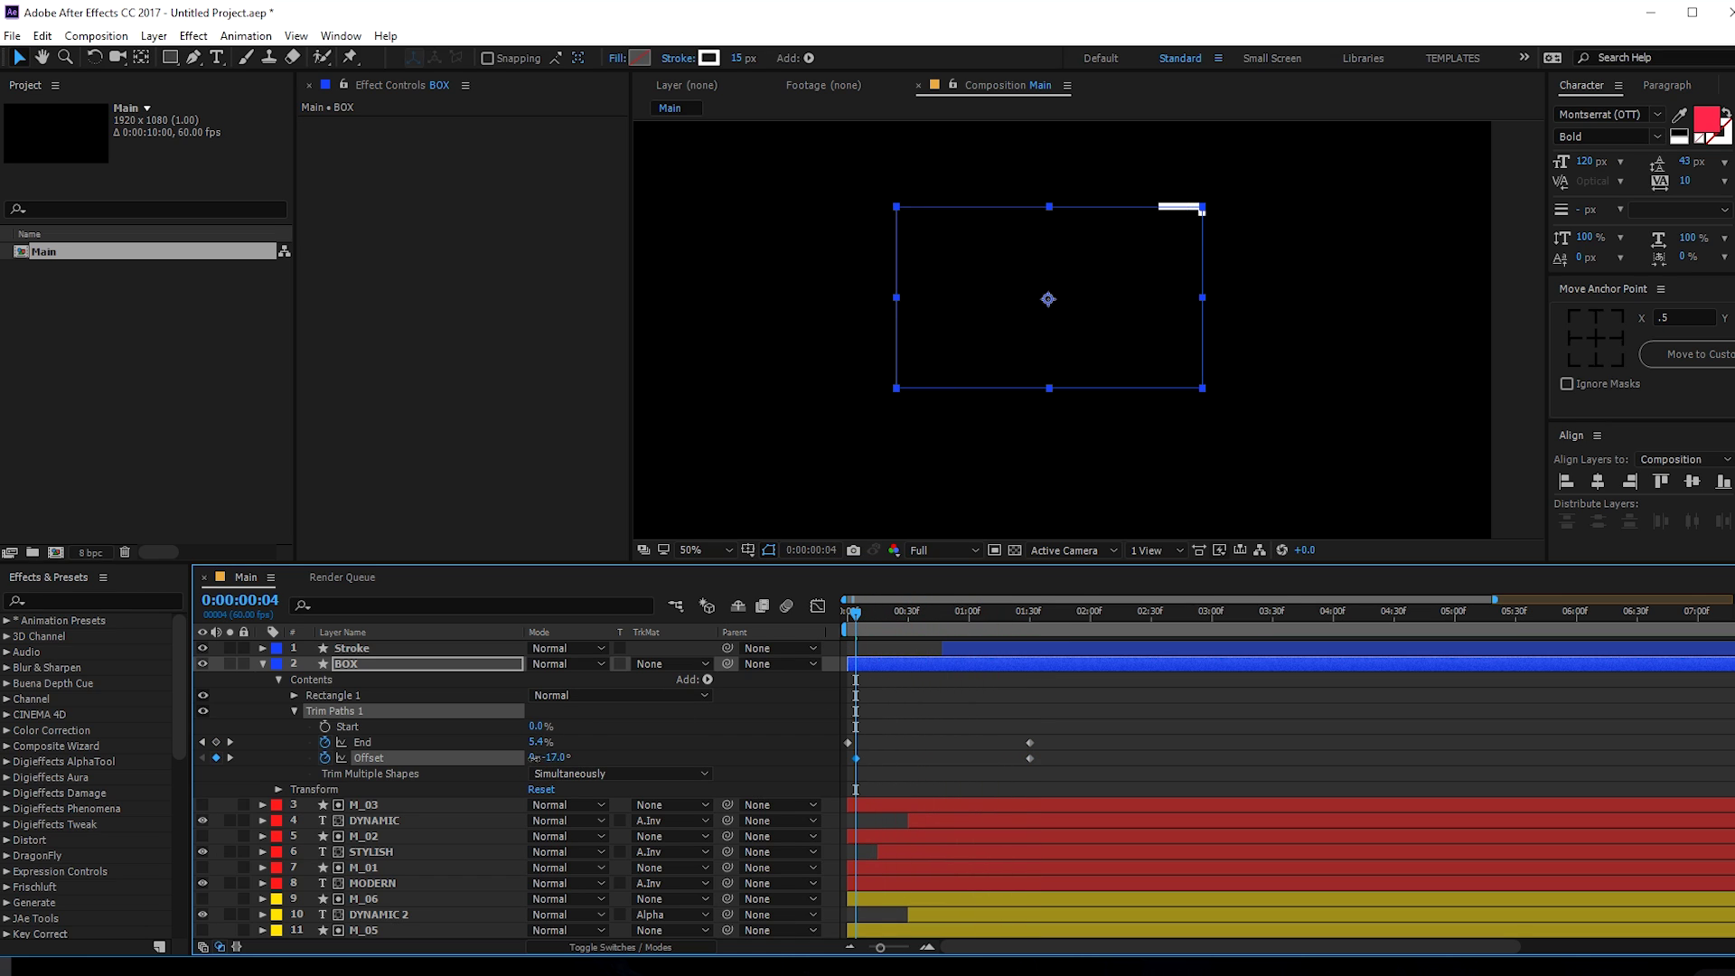
pyautogui.click(551, 759)
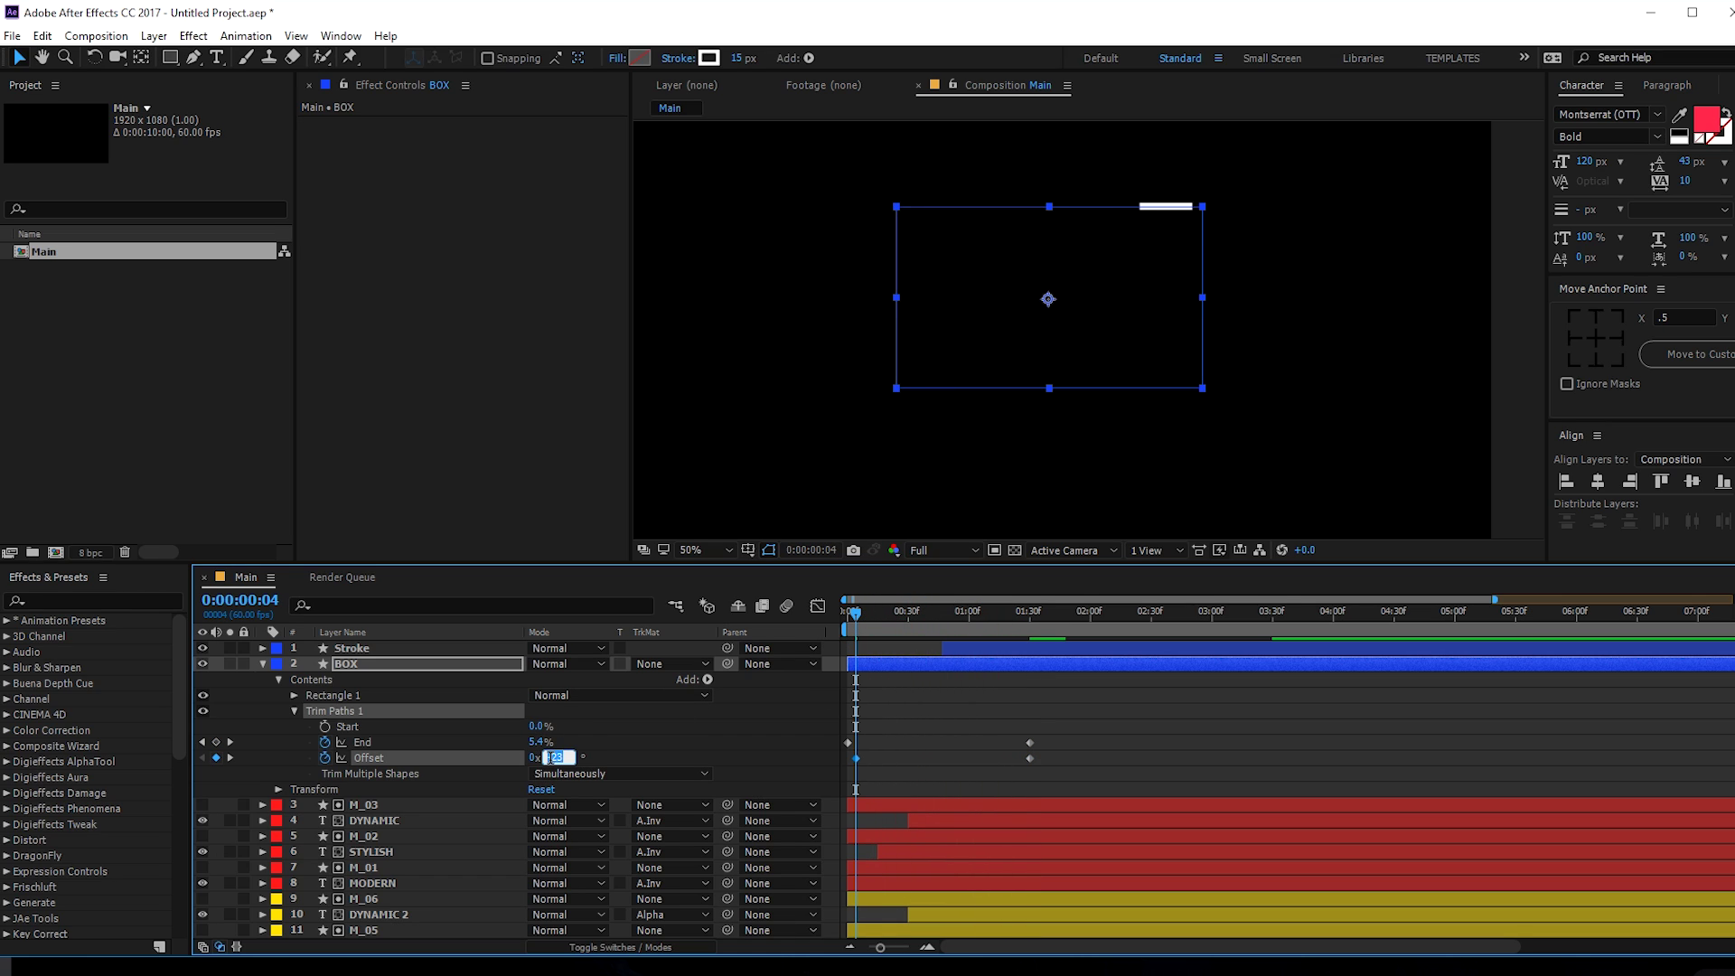
pyautogui.write('-90')
pyautogui.press('Return')
pyautogui.moveTo(854, 621); pyautogui.dragTo(820, 630)
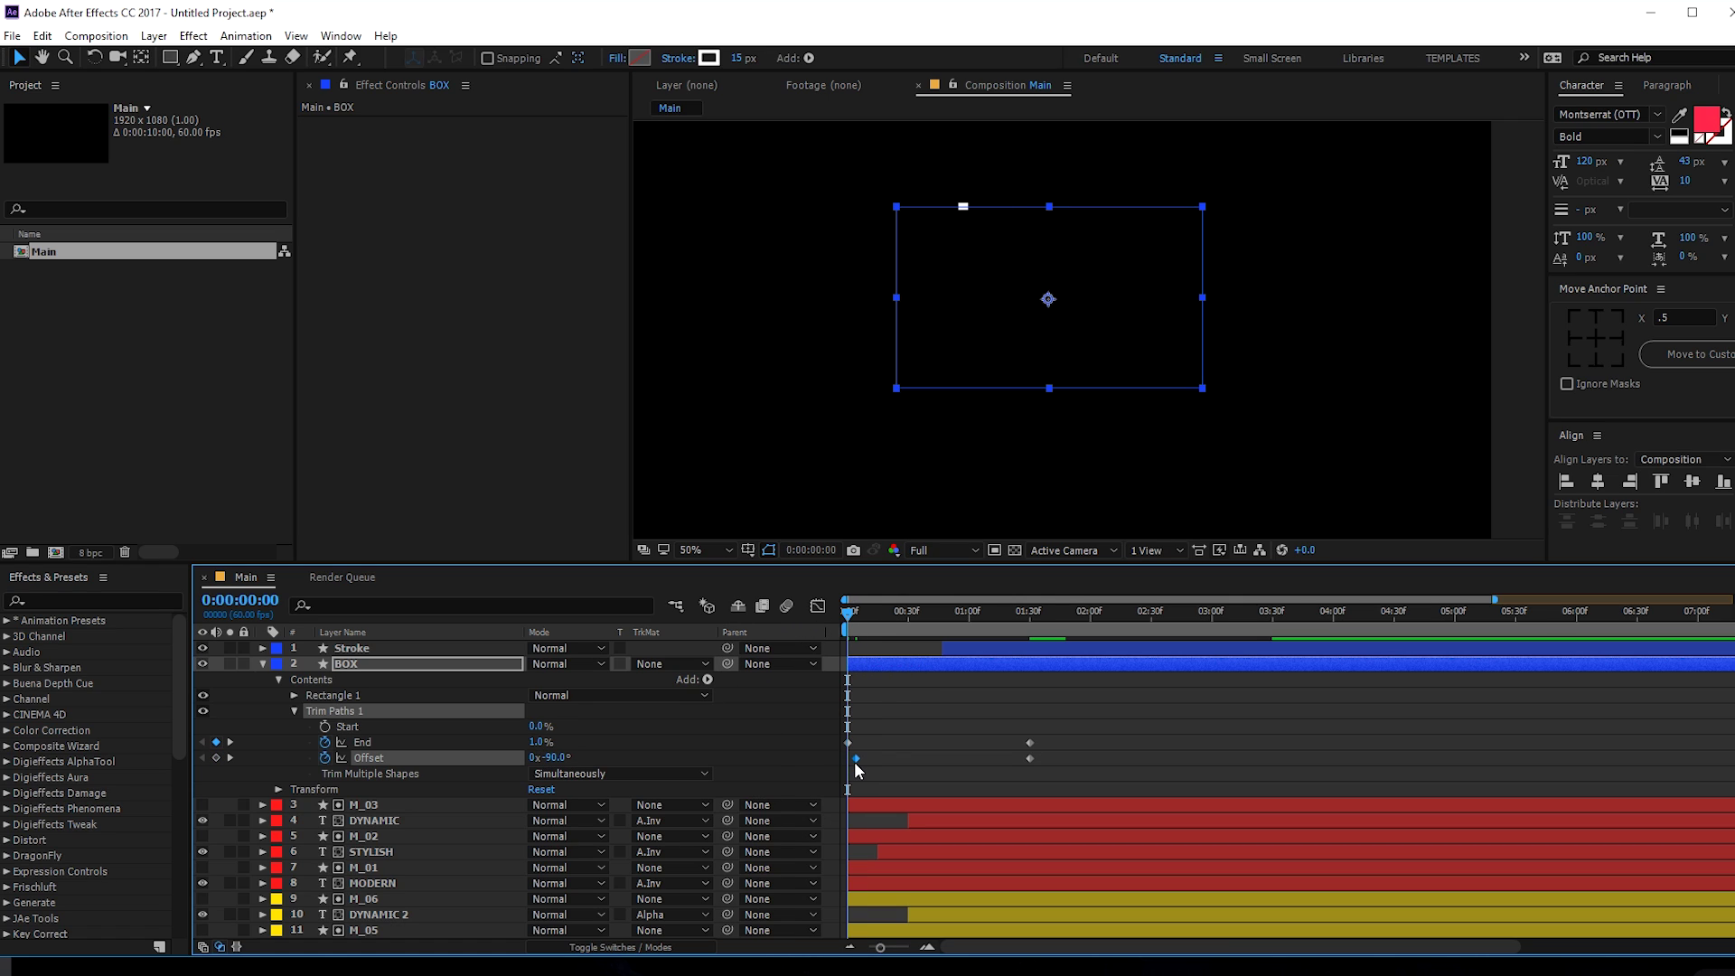
pyautogui.moveTo(846, 618)
pyautogui.mouseDown()
pyautogui.moveTo(1063, 676)
pyautogui.moveTo(886, 681)
pyautogui.moveTo(962, 683)
pyautogui.moveTo(922, 697)
pyautogui.mouseUp()
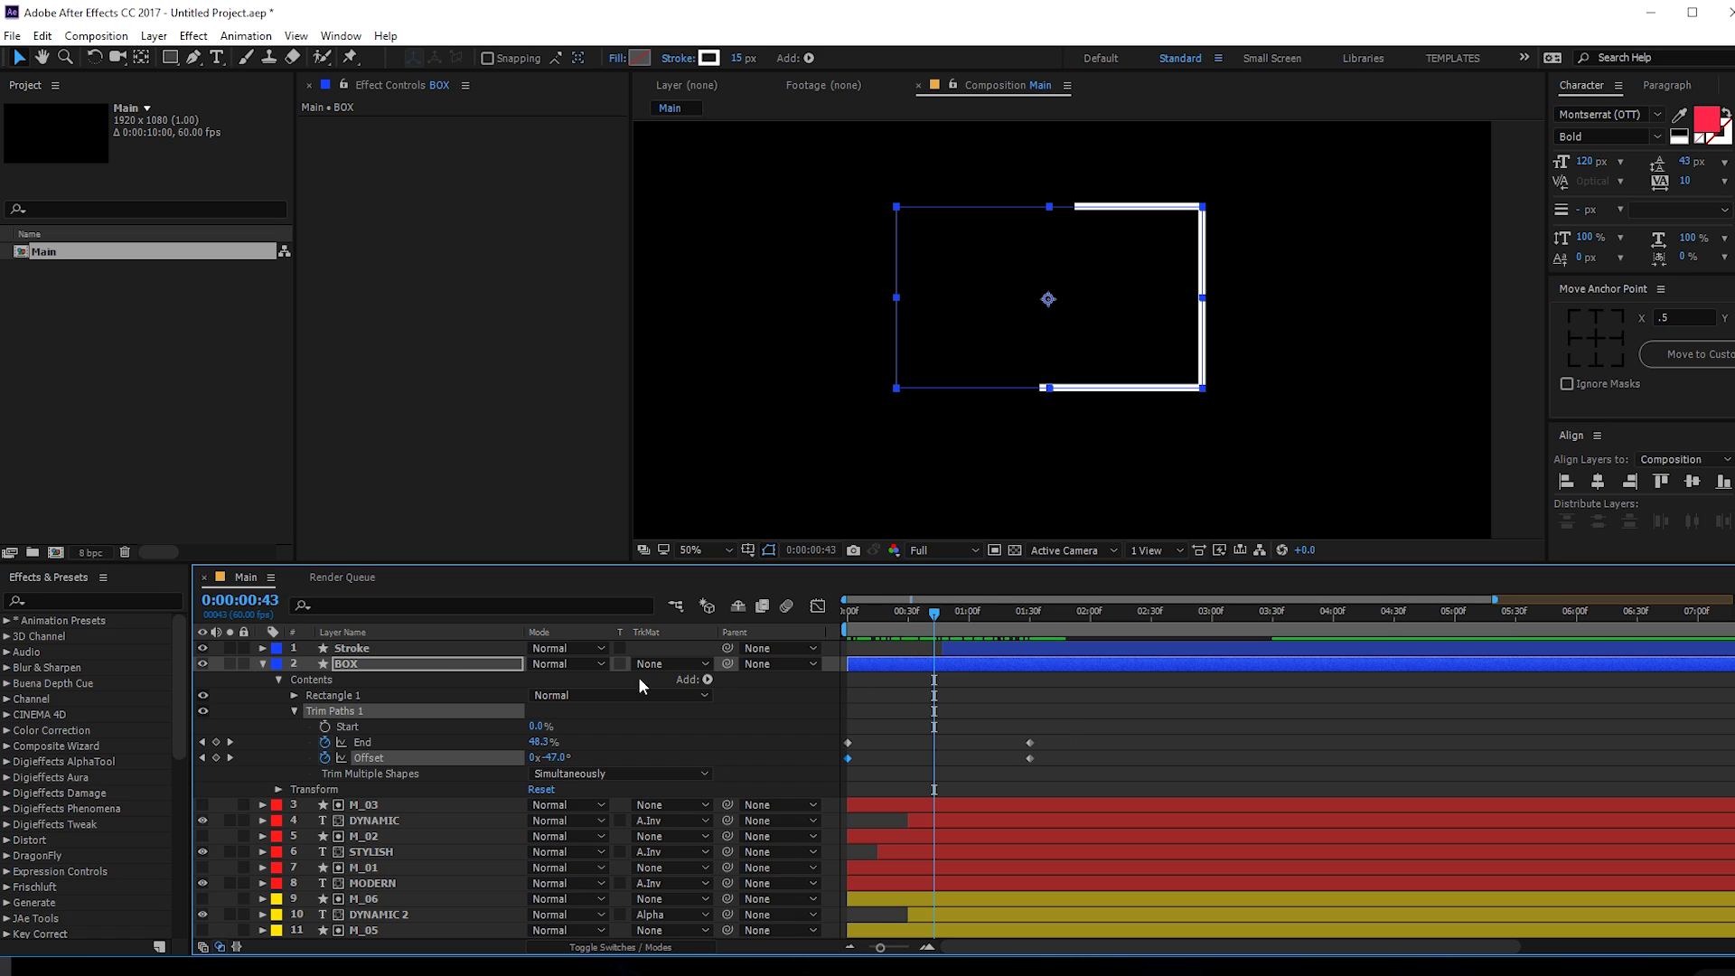
# - Keyframe the BOX layer's Rotation from -90° at 0:00:00:00 to 0° at 0:00:01:30 and Easy Ease all its keyframes
pyautogui.press('r')
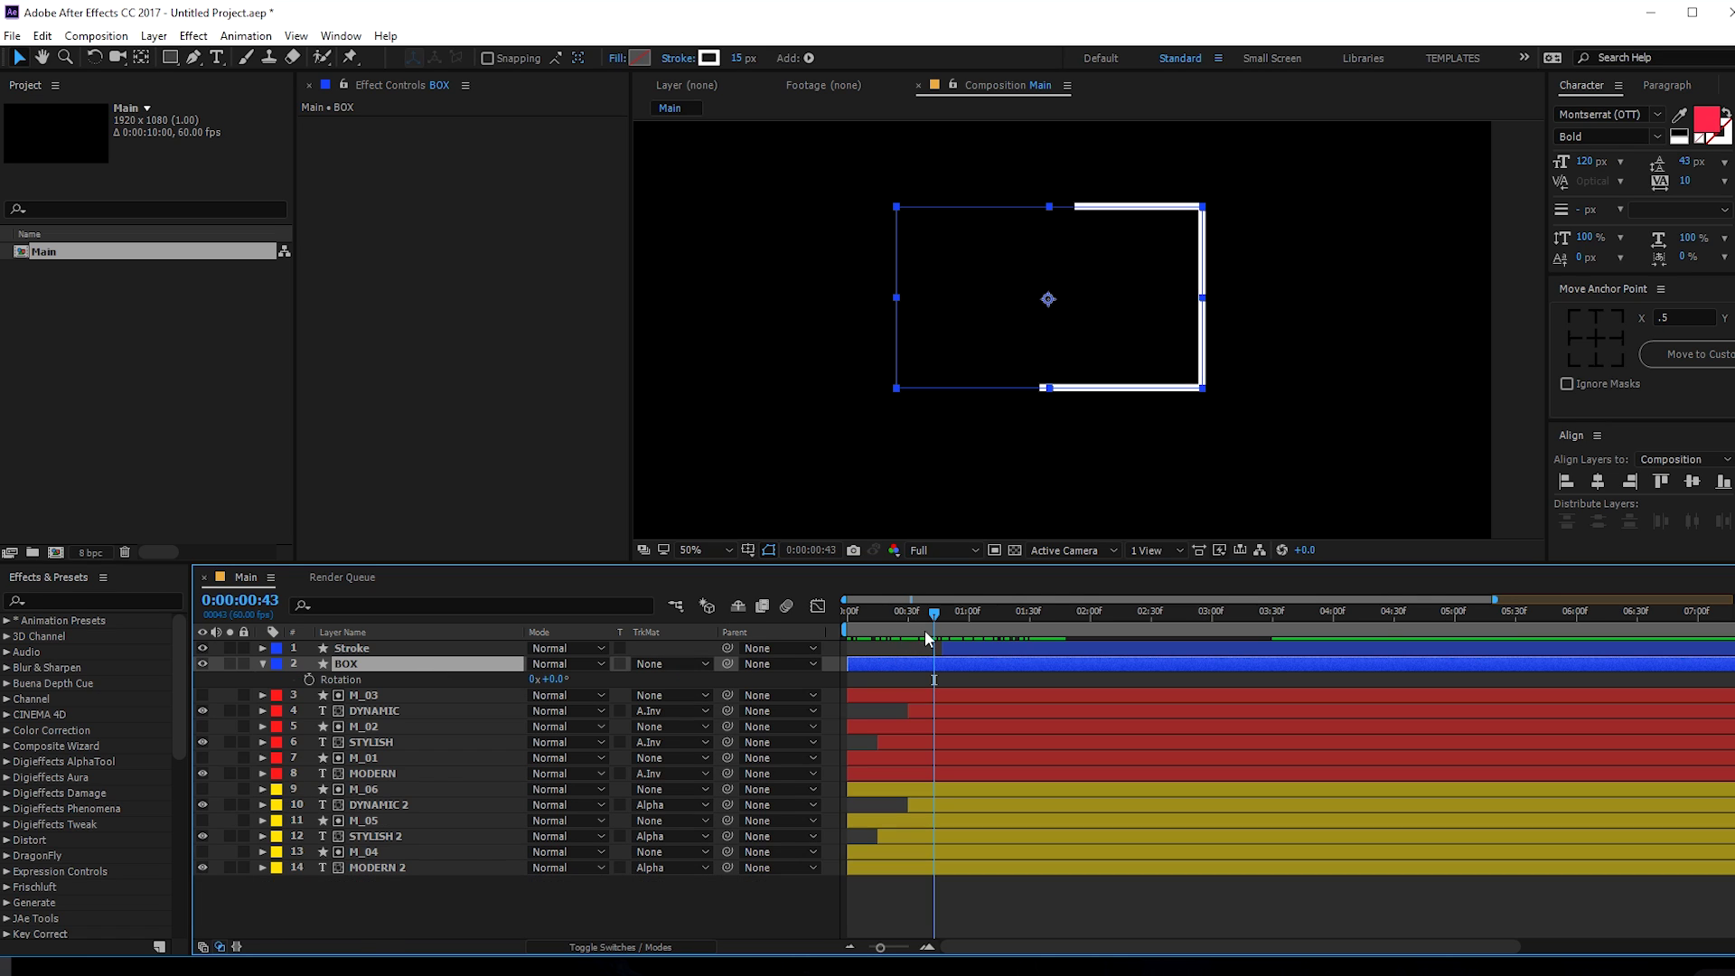
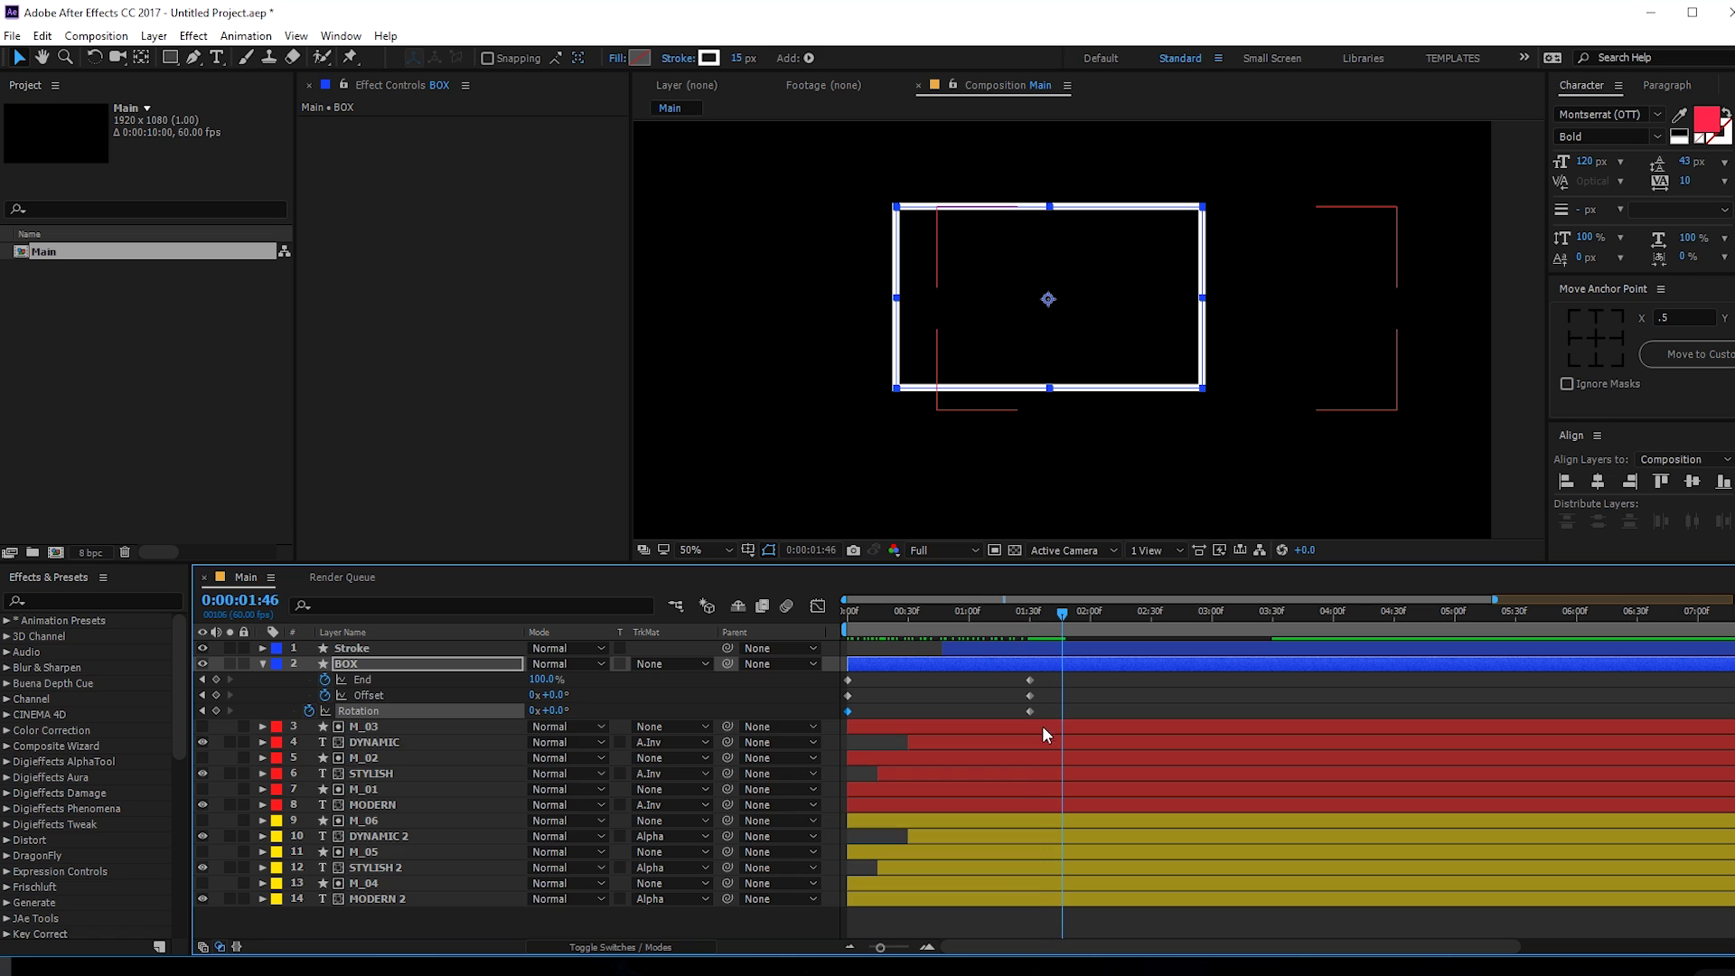
pyautogui.moveTo(1048, 679); pyautogui.dragTo(816, 739)
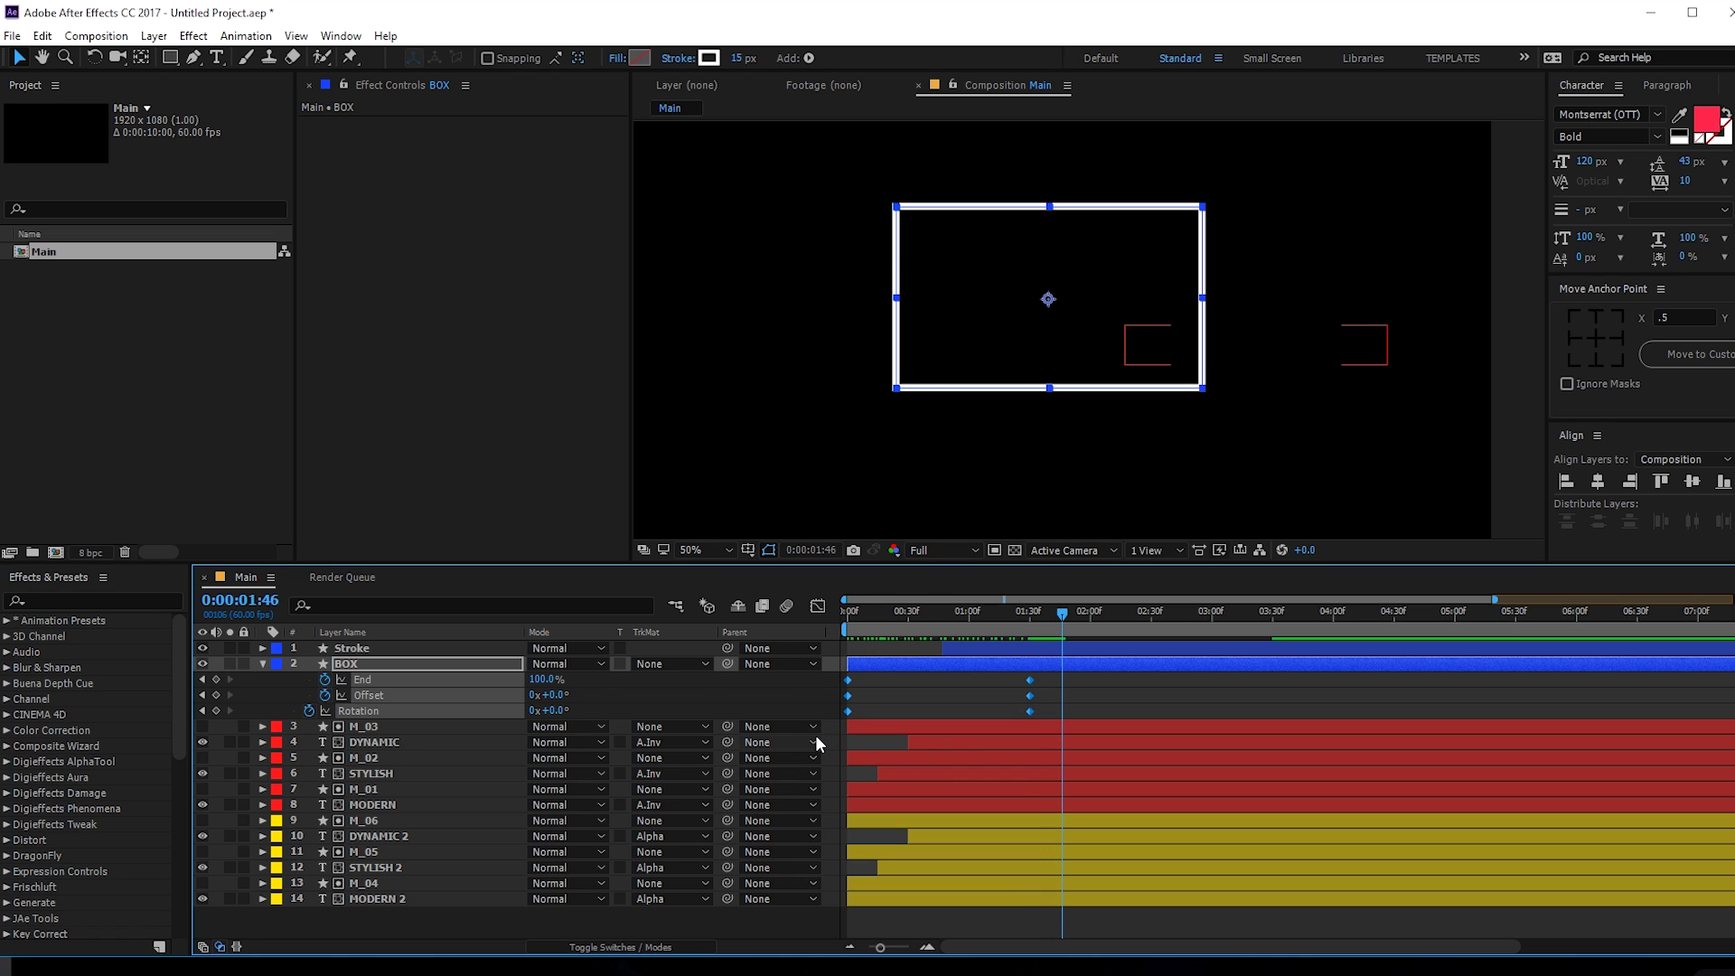
# - Sharpen the BOX layer's End, Offset and Rotation speed curves to about 80% influence on both sides and play the animation
pyautogui.click(817, 606)
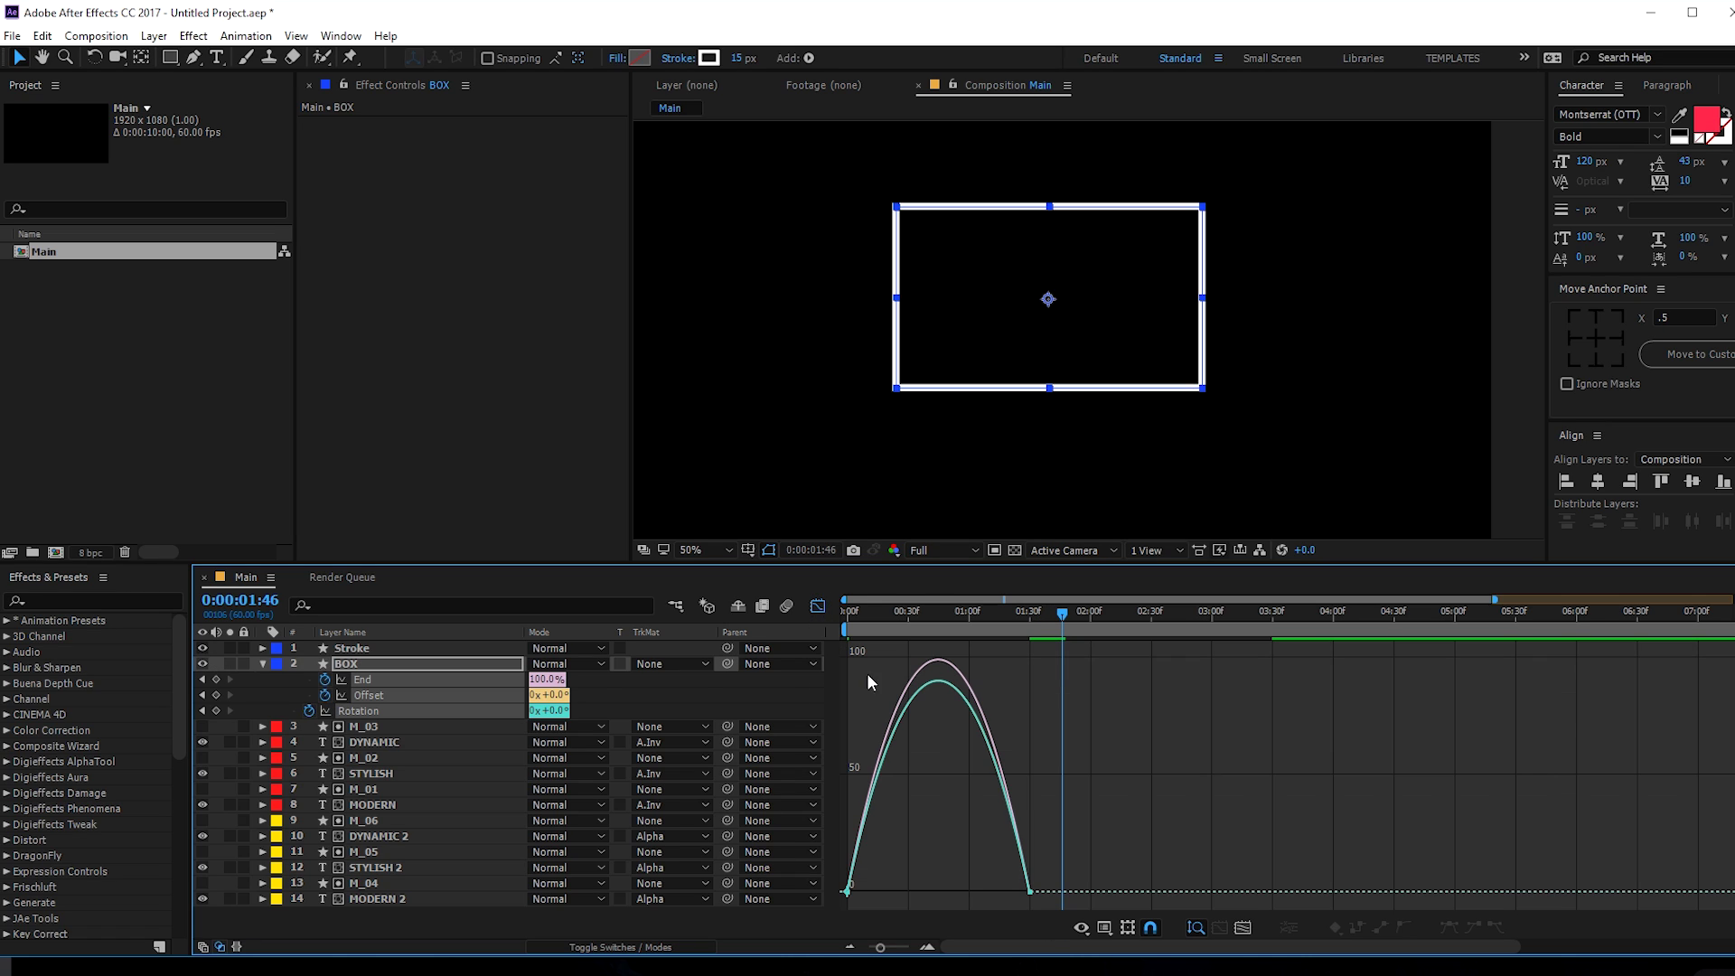
pyautogui.moveTo(1018, 894); pyautogui.dragTo(919, 892)
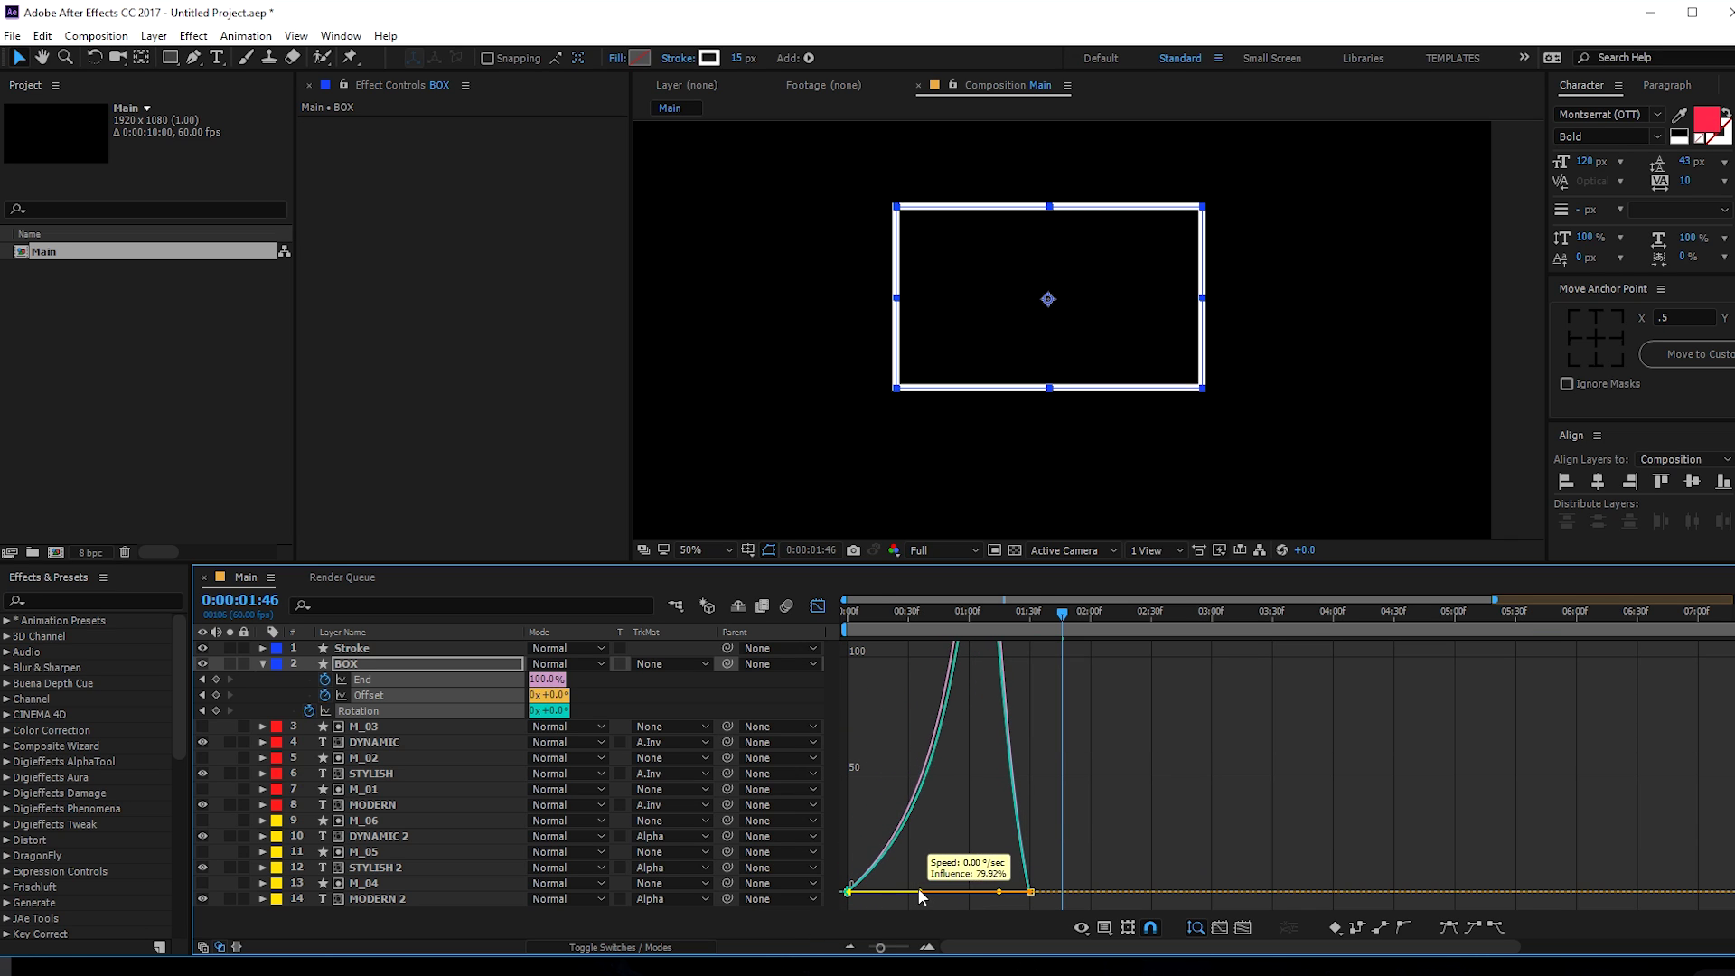
pyautogui.moveTo(1051, 863); pyautogui.dragTo(956, 892)
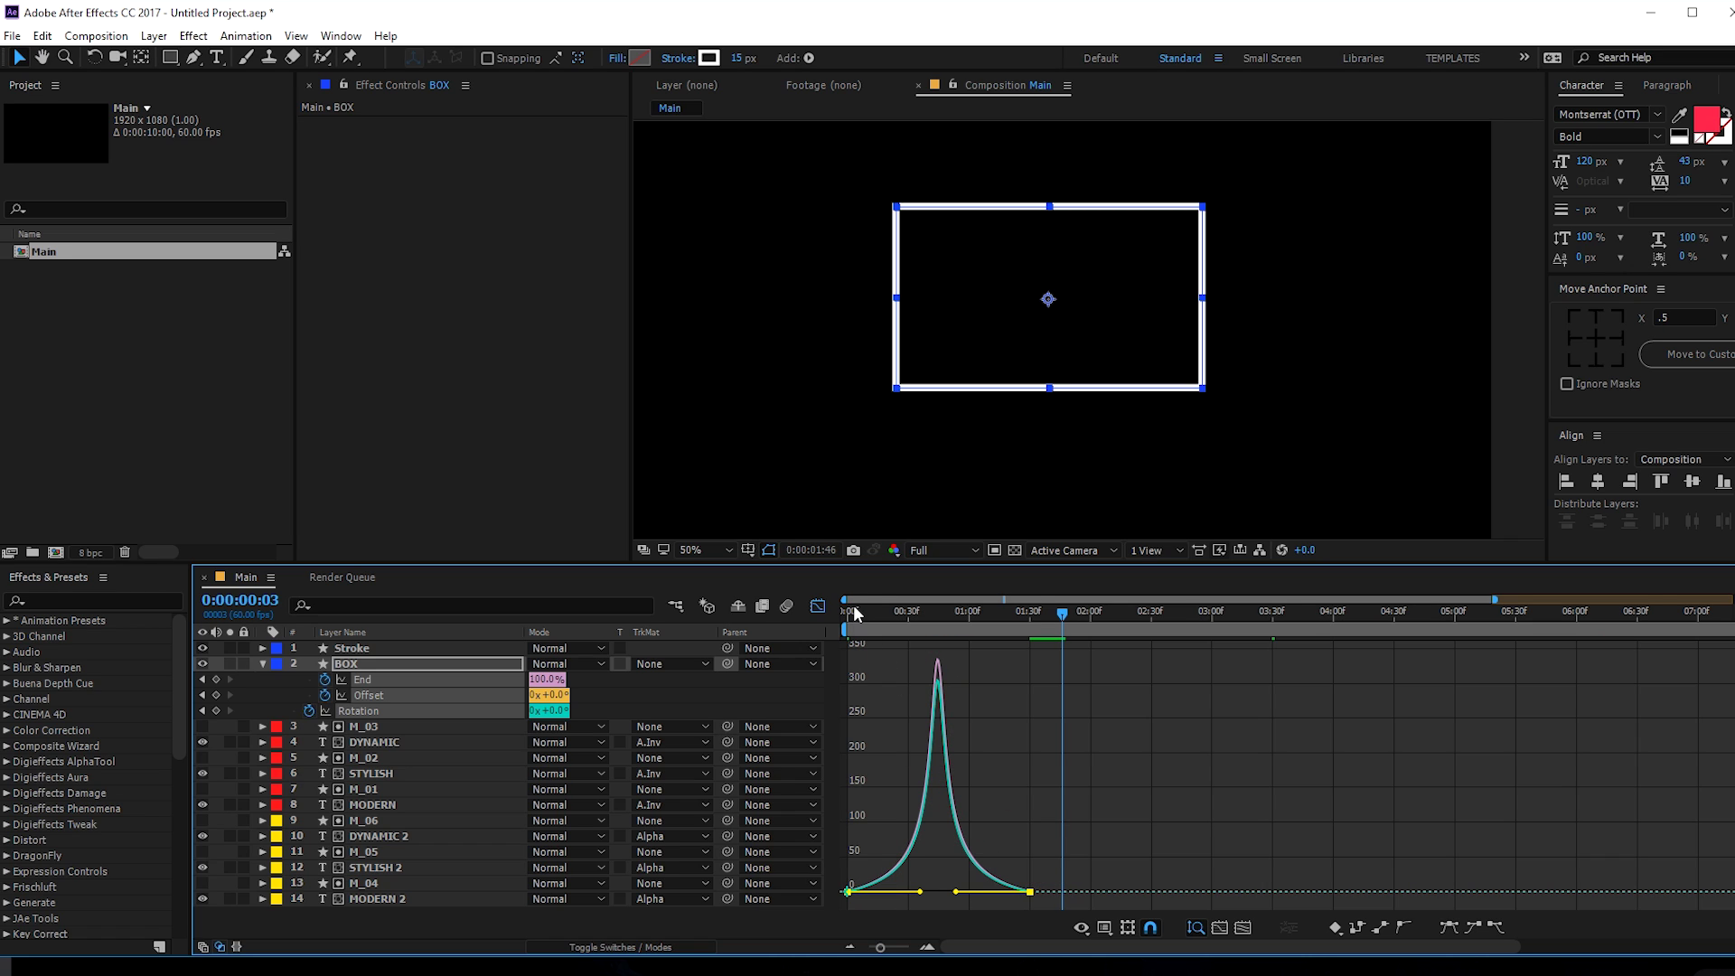
pyautogui.press('space')
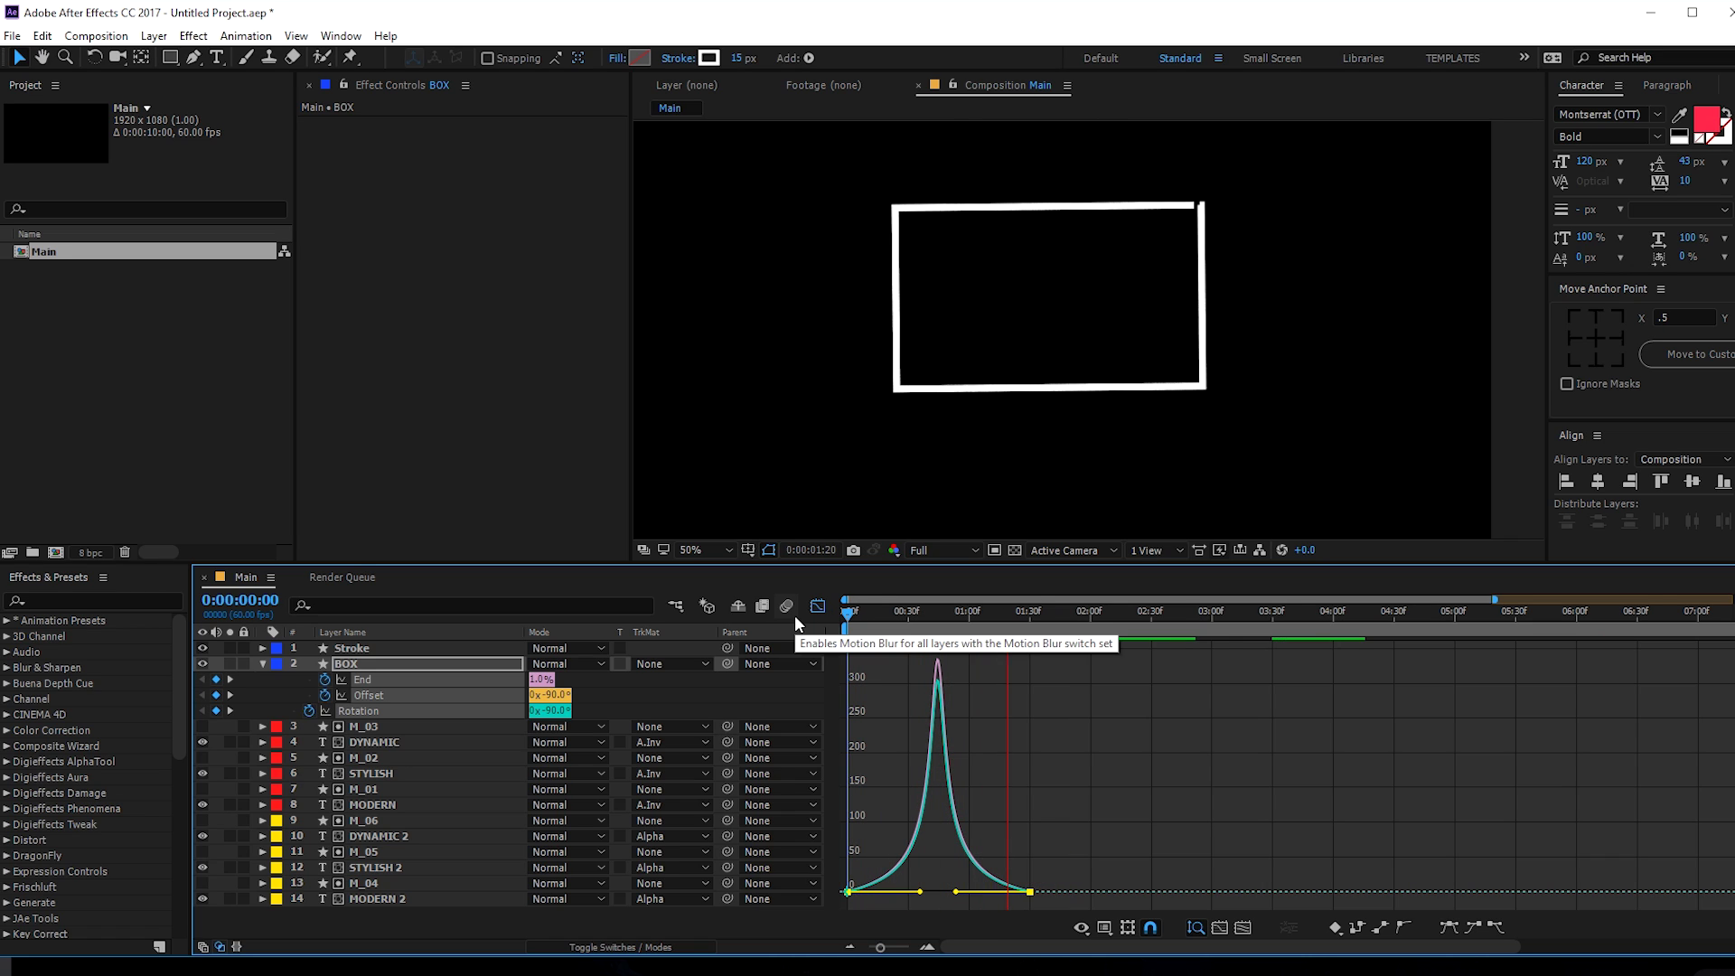
pyautogui.moveTo(898, 611); pyautogui.dragTo(881, 620)
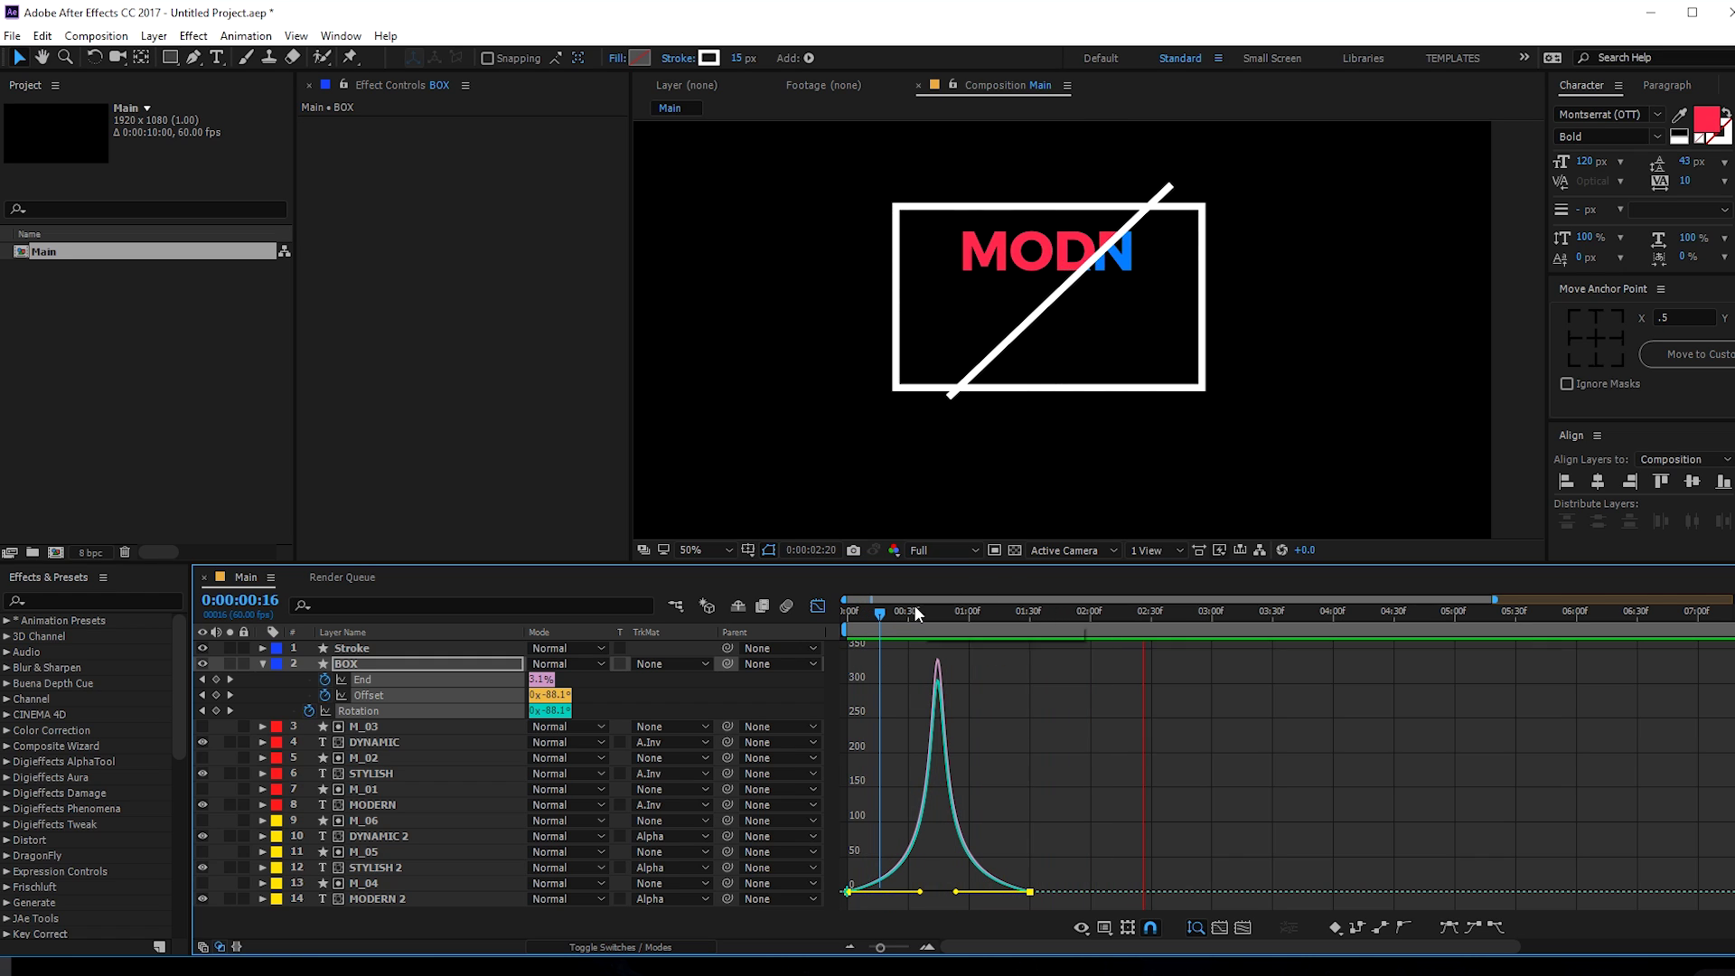
pyautogui.click(893, 611)
# - Leave the speed graph, collapse the BOX layer and shift it to start at 0:00:00:33
pyautogui.click(816, 605)
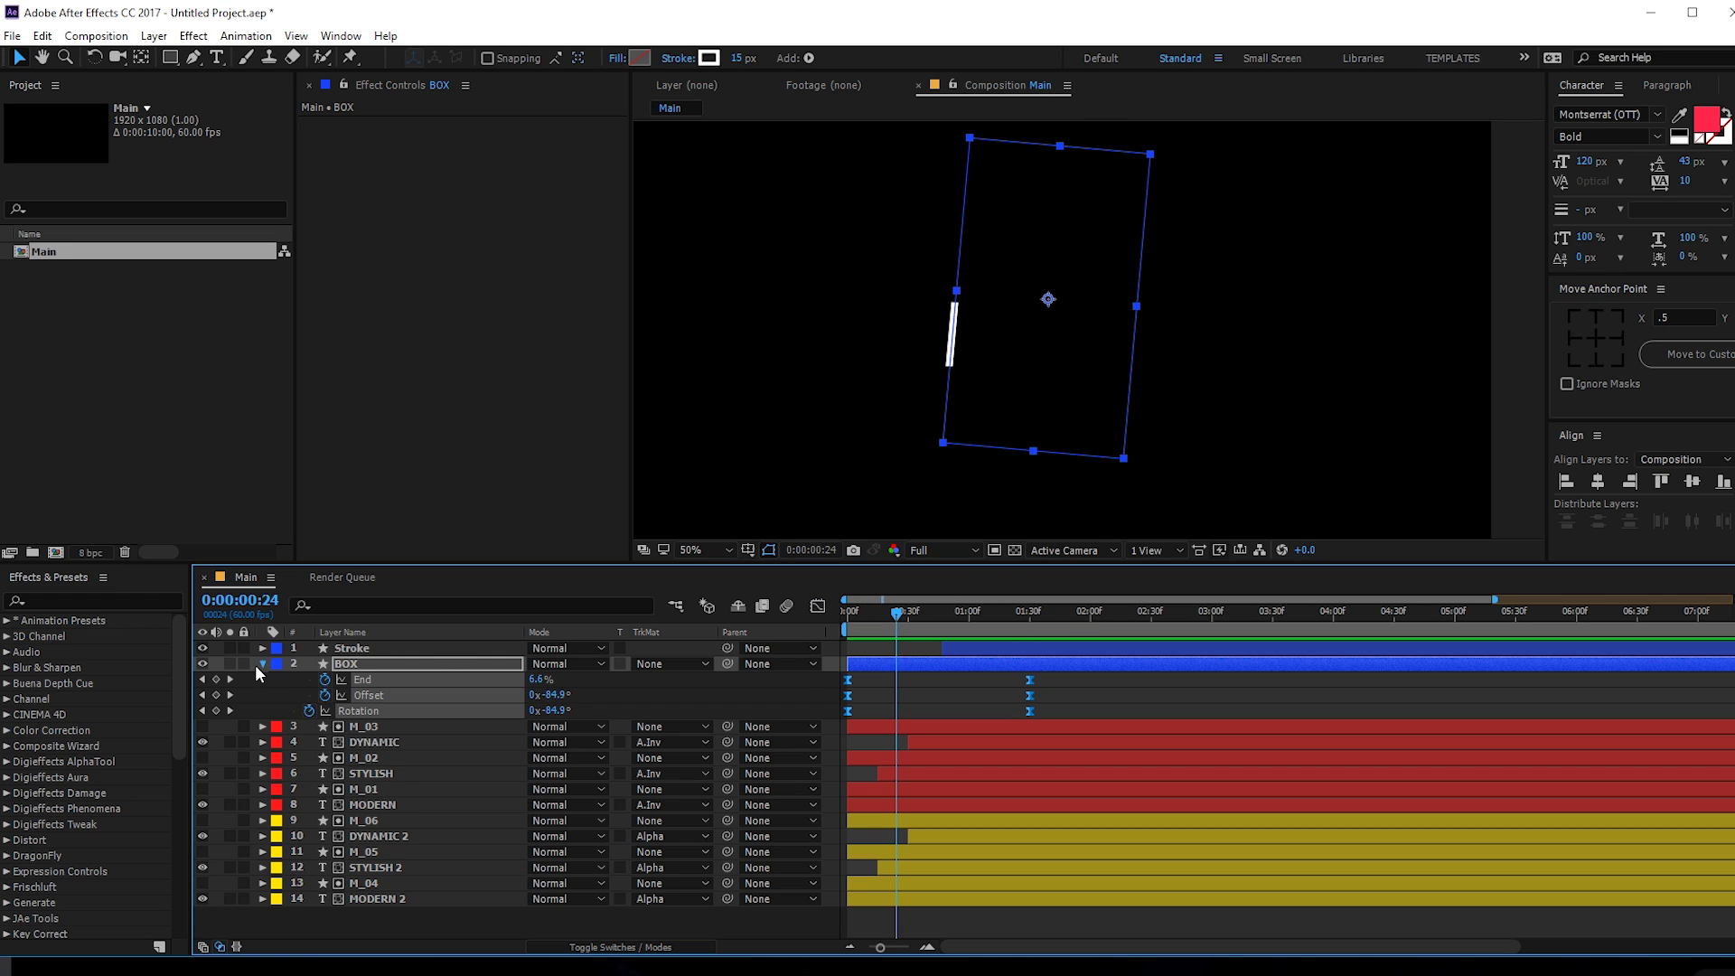
pyautogui.click(257, 664)
pyautogui.click(410, 896)
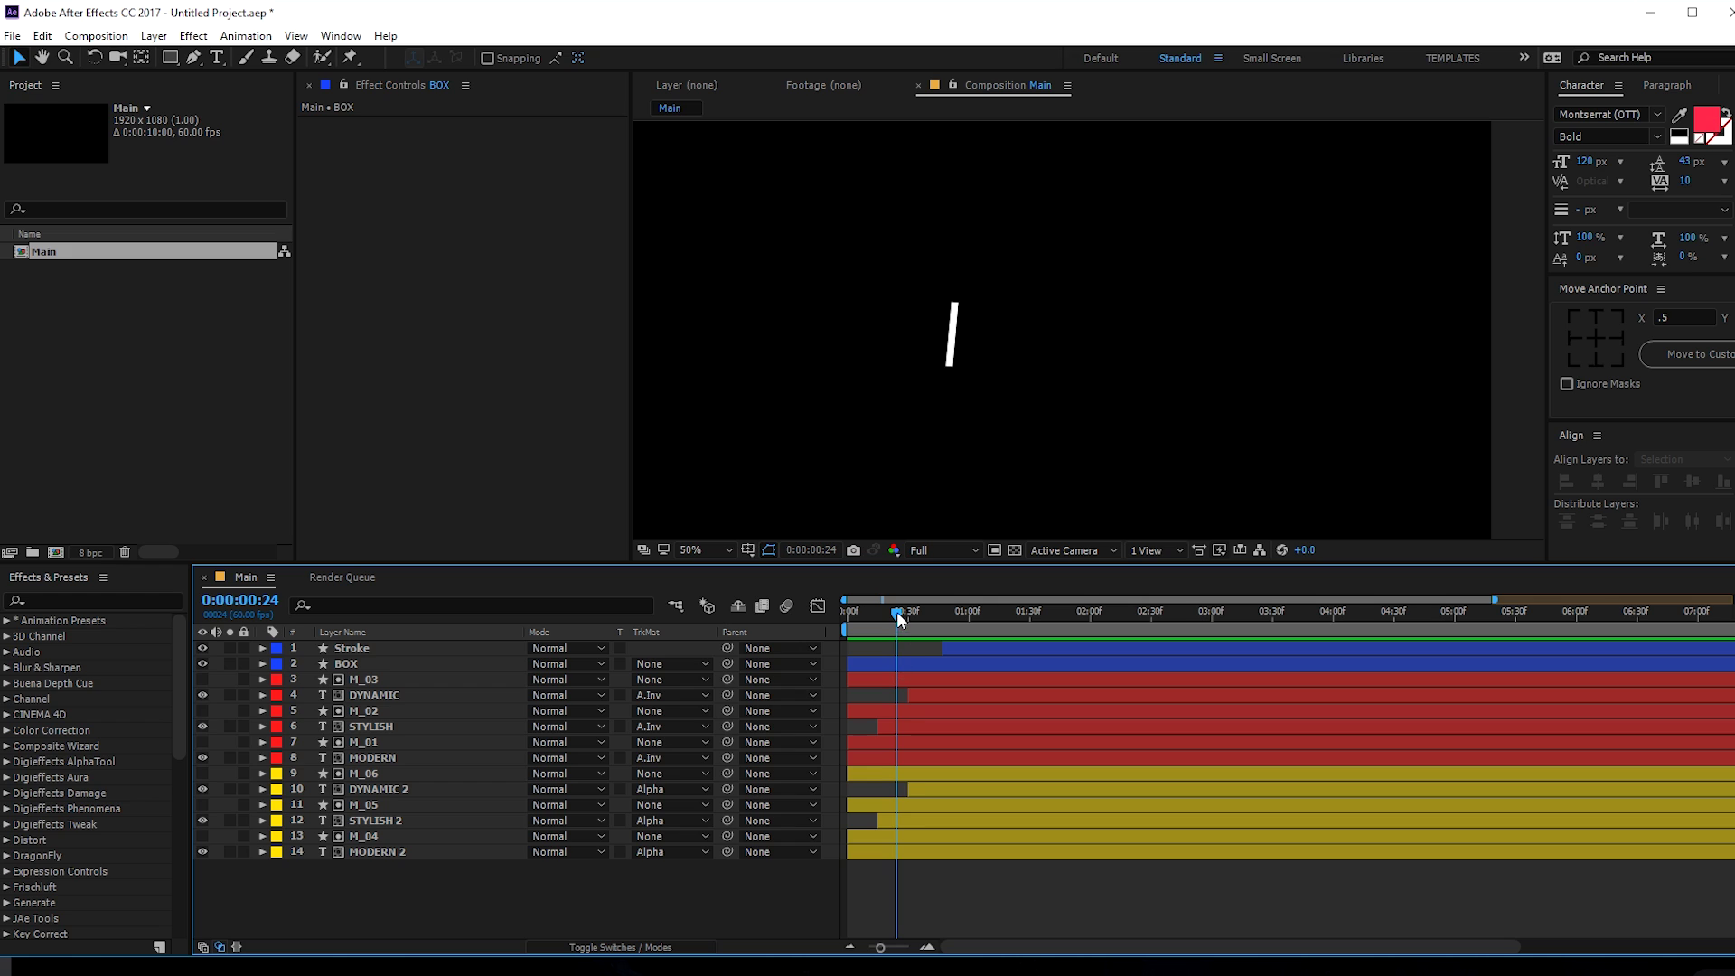
pyautogui.moveTo(897, 611); pyautogui.dragTo(1034, 621)
# - Try starting the BOX layer earlier, at about 0:00:00:15, preview it, undo the shift and replay from the beginning
pyautogui.moveTo(908, 664)
pyautogui.mouseDown()
pyautogui.moveTo(974, 659)
pyautogui.moveTo(1050, 615)
pyautogui.moveTo(1170, 647)
pyautogui.moveTo(903, 649)
pyautogui.moveTo(929, 652)
pyautogui.moveTo(914, 659)
pyautogui.moveTo(891, 619)
pyautogui.moveTo(871, 618)
pyautogui.moveTo(892, 664)
pyautogui.moveTo(878, 664)
pyautogui.mouseUp()
pyautogui.press('space')
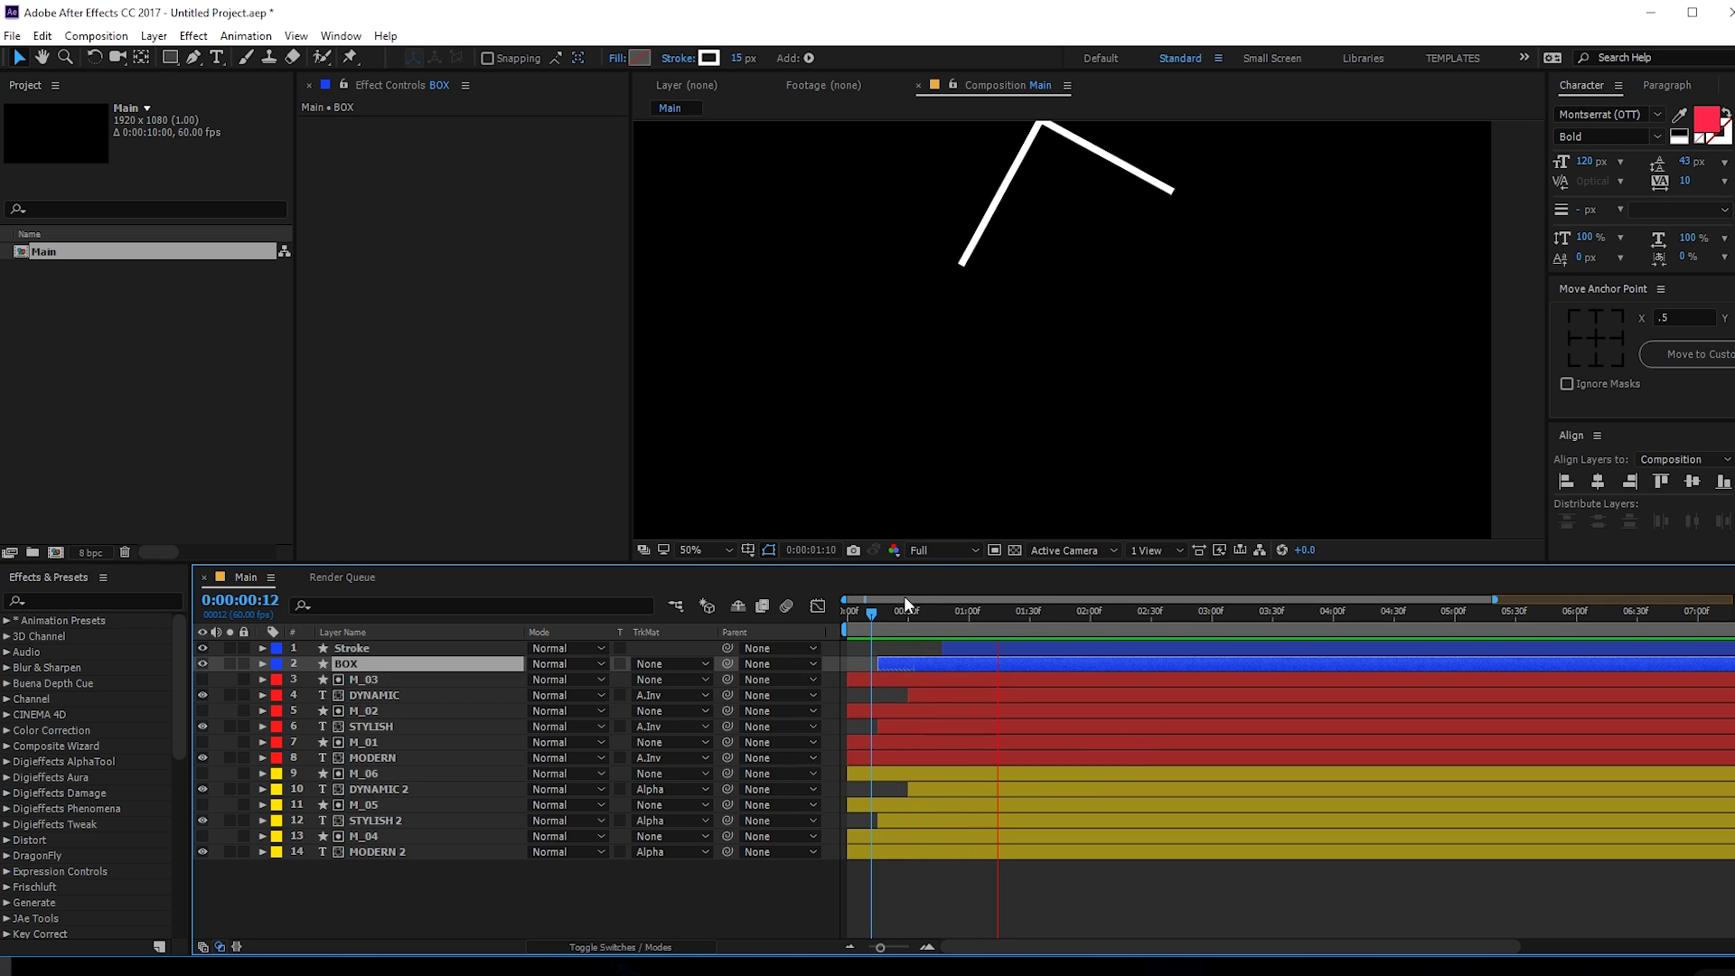
pyautogui.press('space')
pyautogui.hotkey('ctrl', 'z')
pyautogui.hotkey('ctrl', 'z')
pyautogui.press('Home')
pyautogui.press('space')
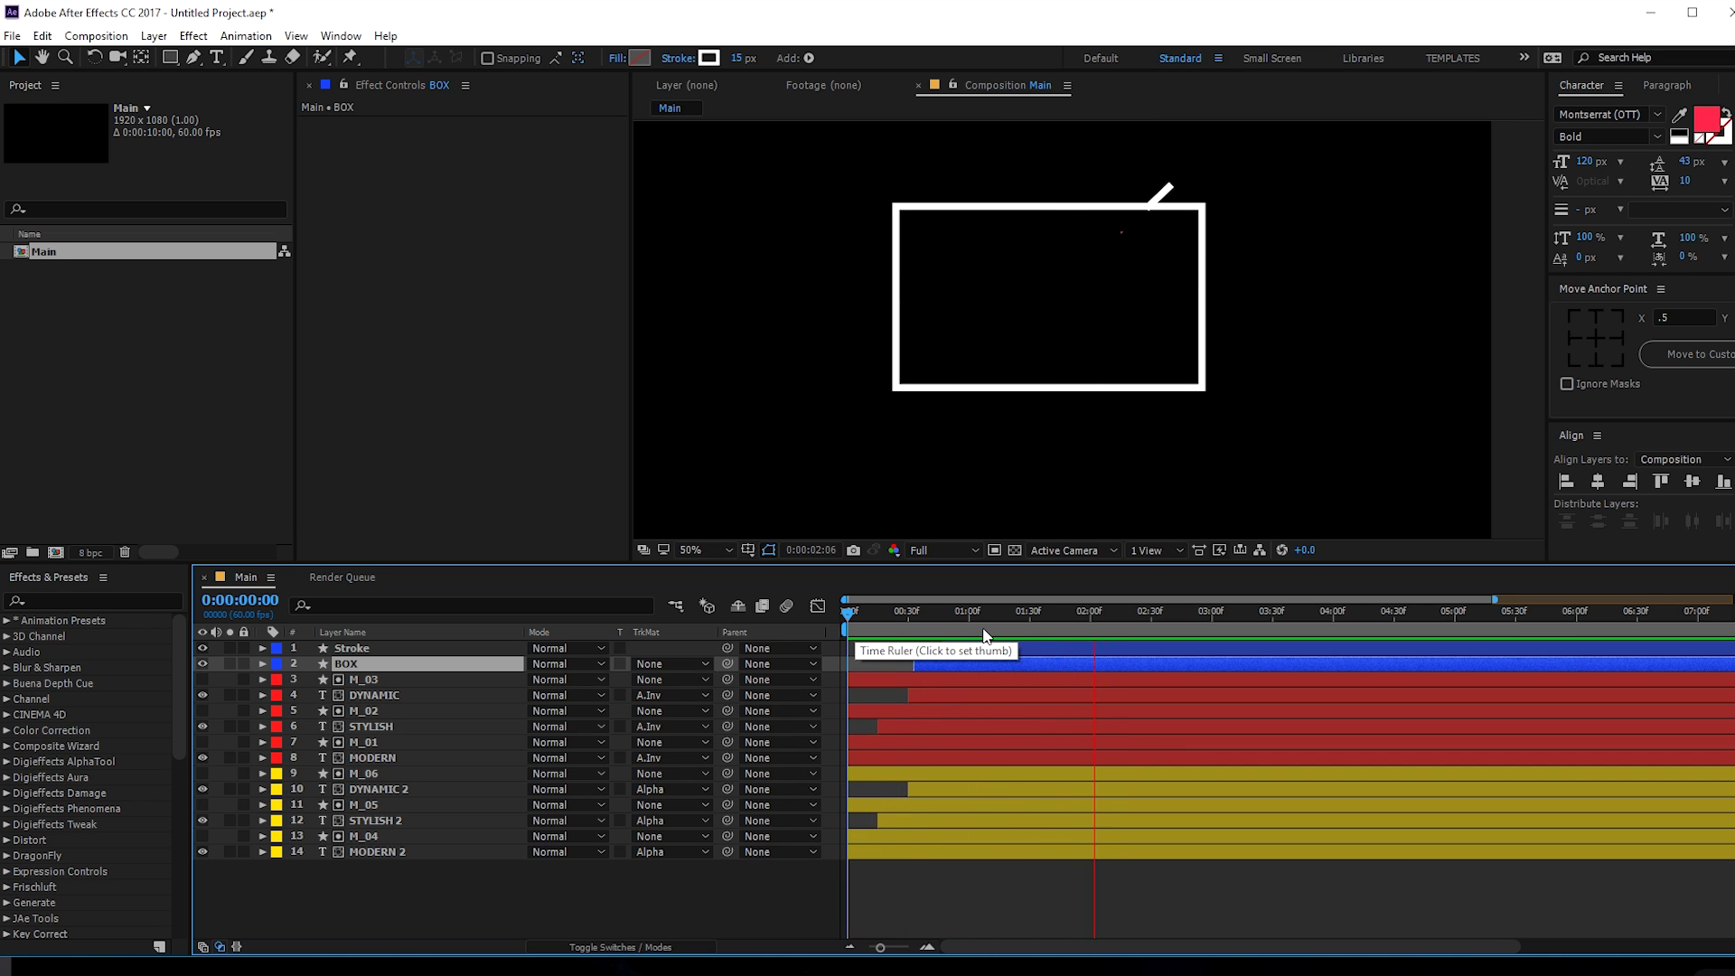
# - Set the BOX layer's first End keyframe at 0:00:00:33 to 0% and scrub through the title reveal
pyautogui.click(915, 618)
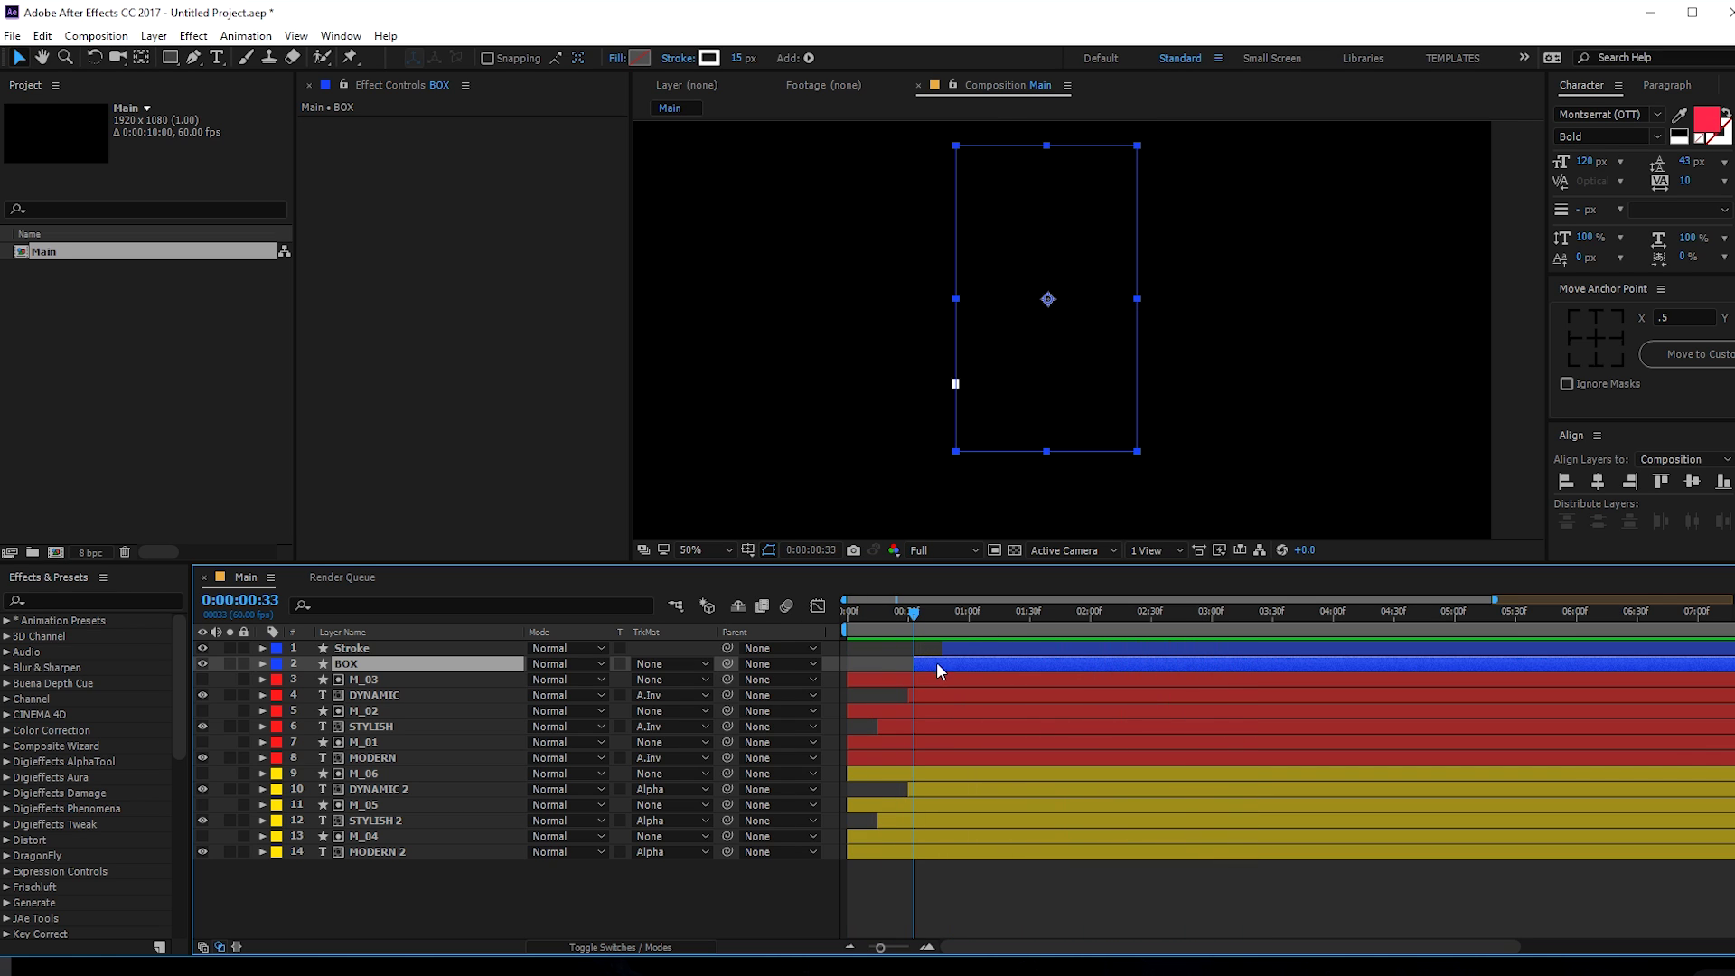
pyautogui.press('u')
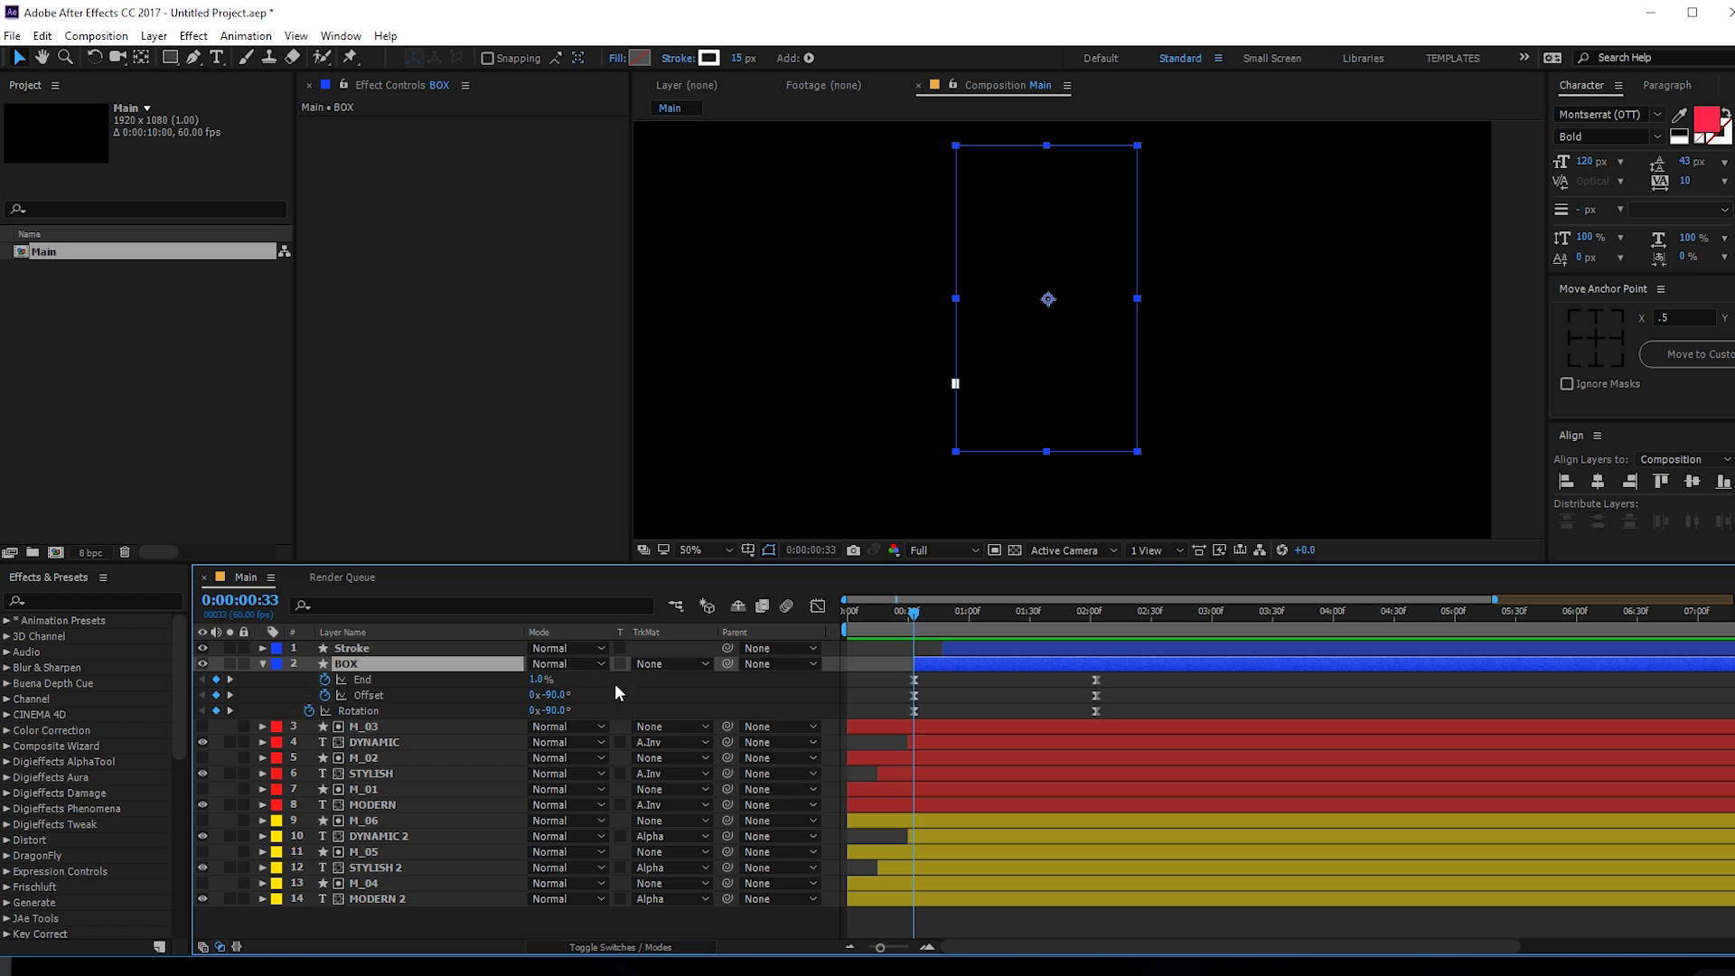
pyautogui.moveTo(538, 679); pyautogui.dragTo(528, 680)
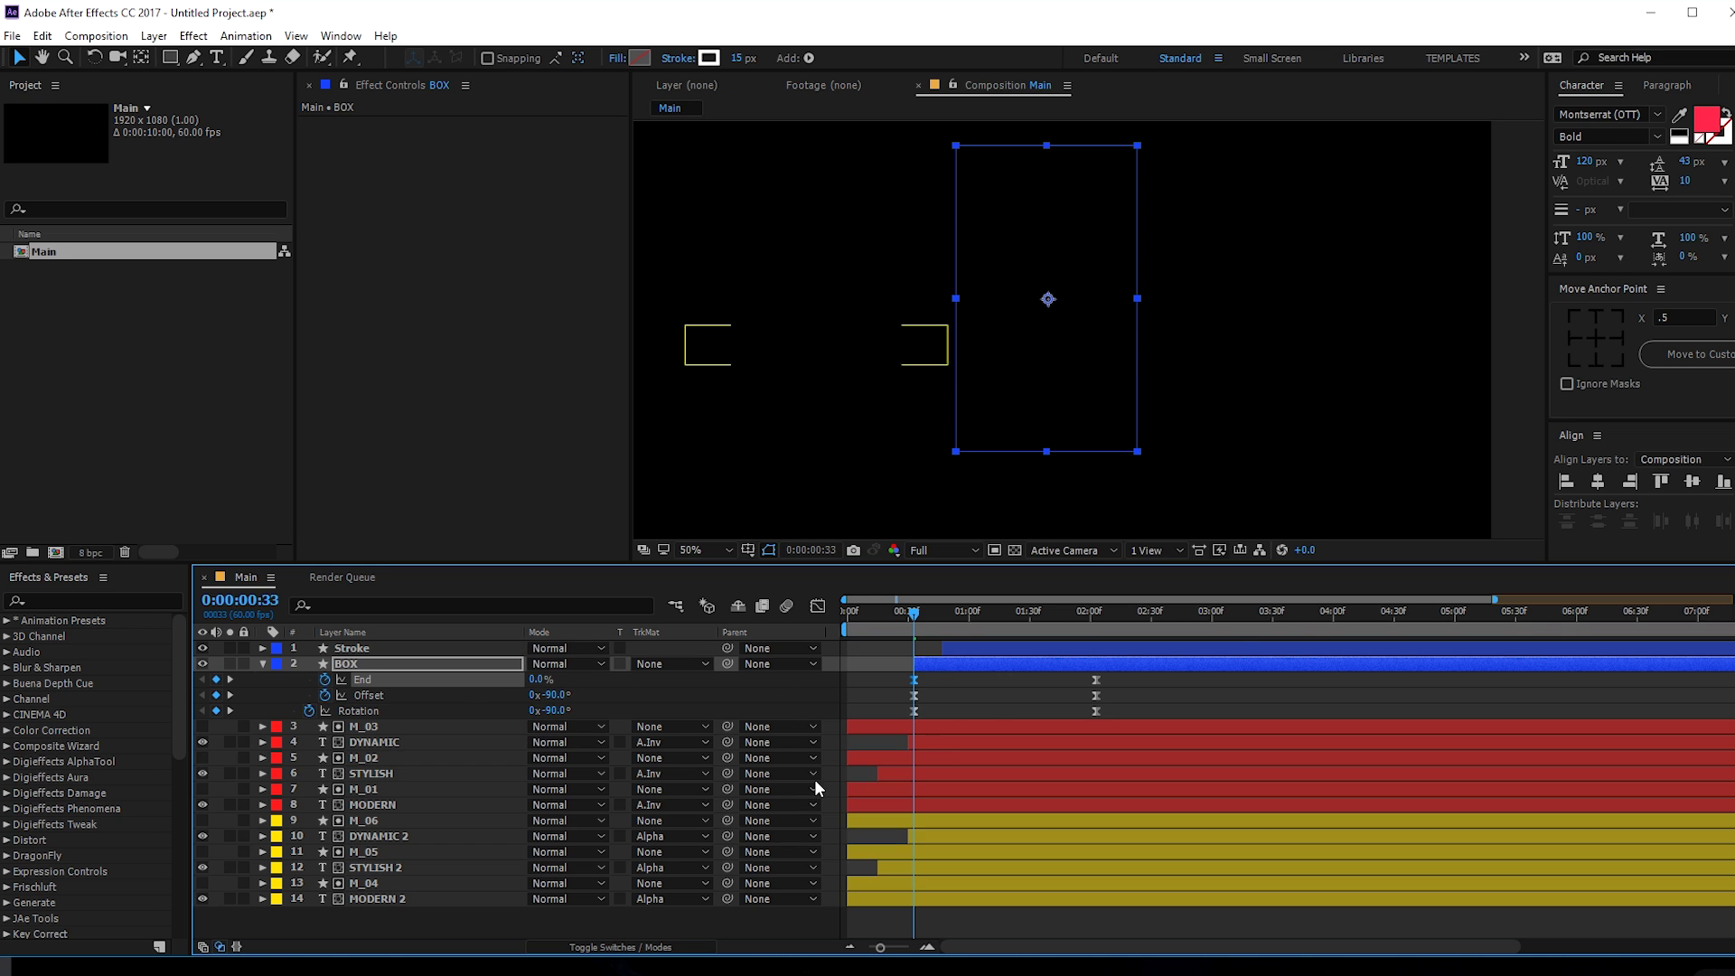
pyautogui.click(931, 663)
pyautogui.moveTo(930, 611)
pyautogui.mouseDown()
pyautogui.moveTo(1306, 660)
pyautogui.moveTo(1076, 658)
pyautogui.moveTo(1209, 655)
pyautogui.mouseUp()
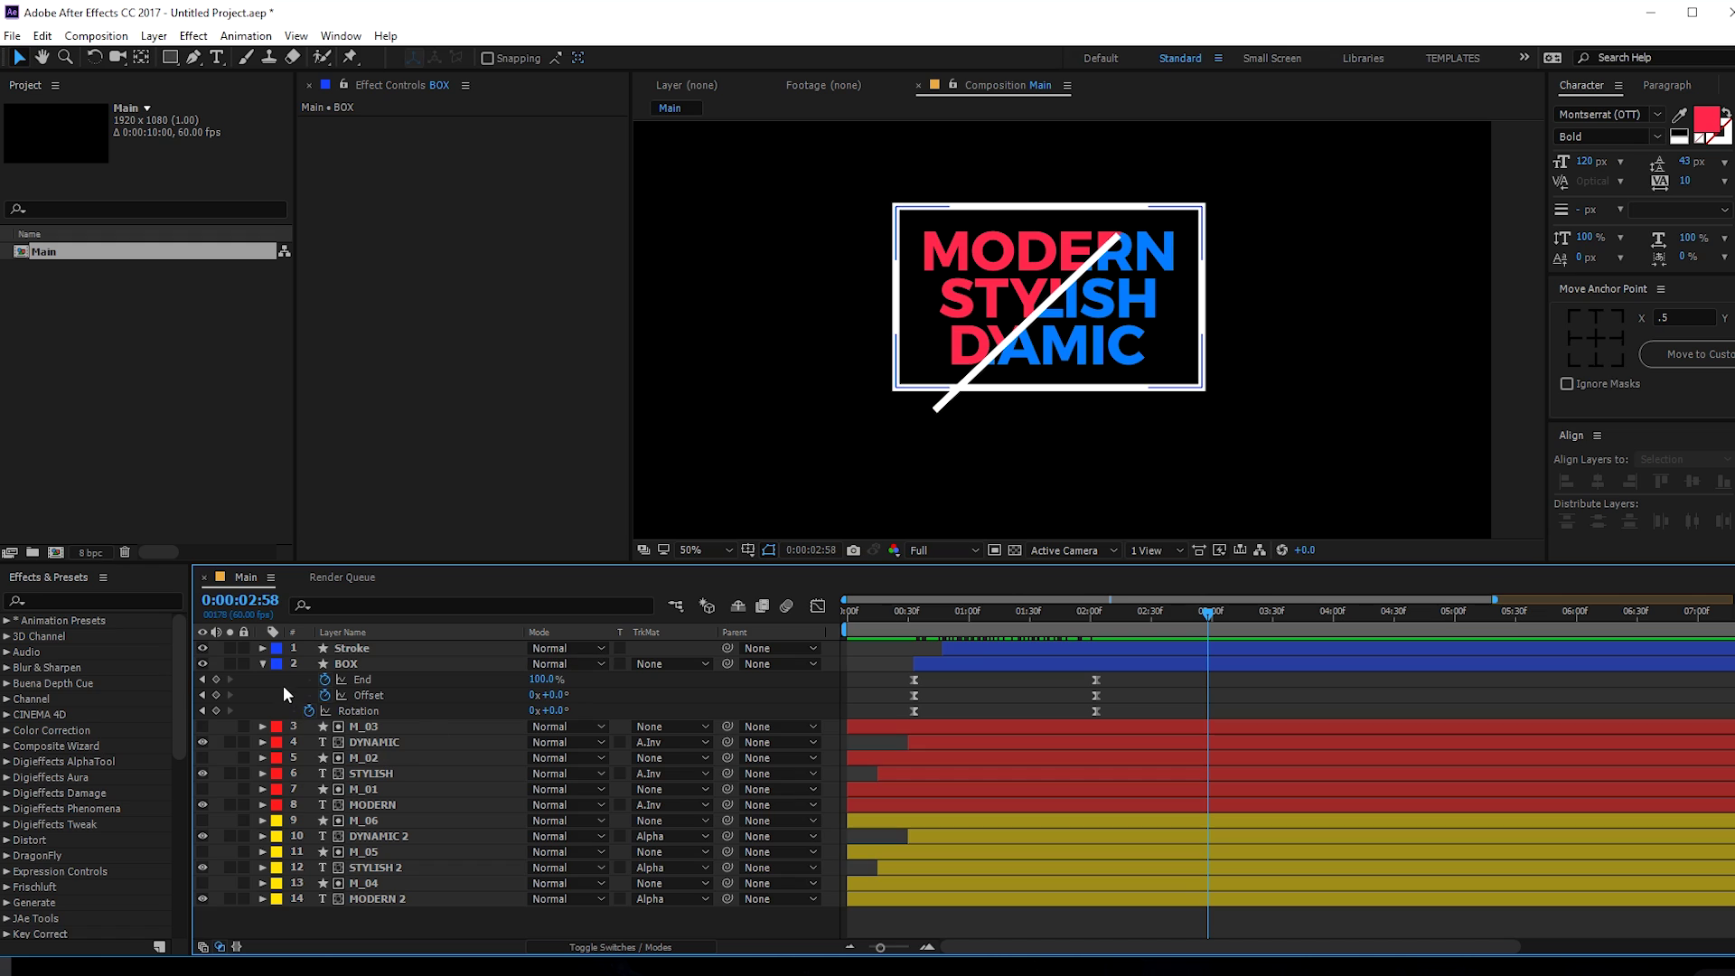
# - Collapse the BOX layer, duplicate it and set the copy's stroke width to 8 px
pyautogui.click(263, 663)
pyautogui.click(591, 872)
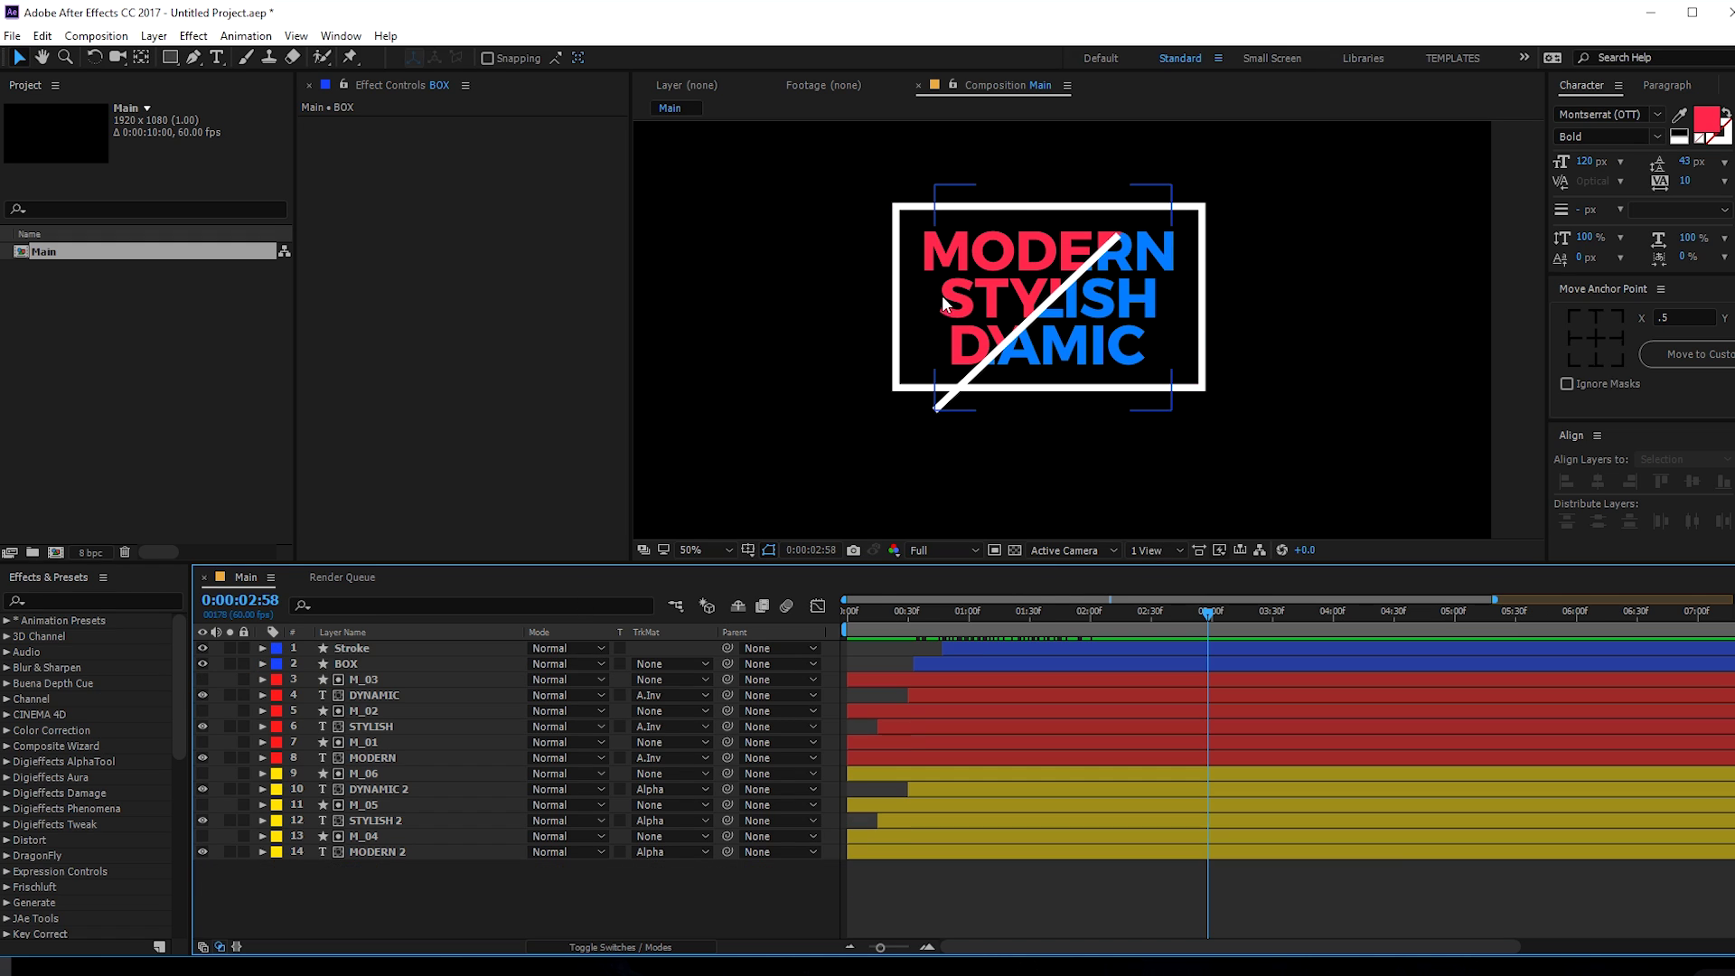
pyautogui.click(343, 663)
pyautogui.hotkey('ctrl', 'd')
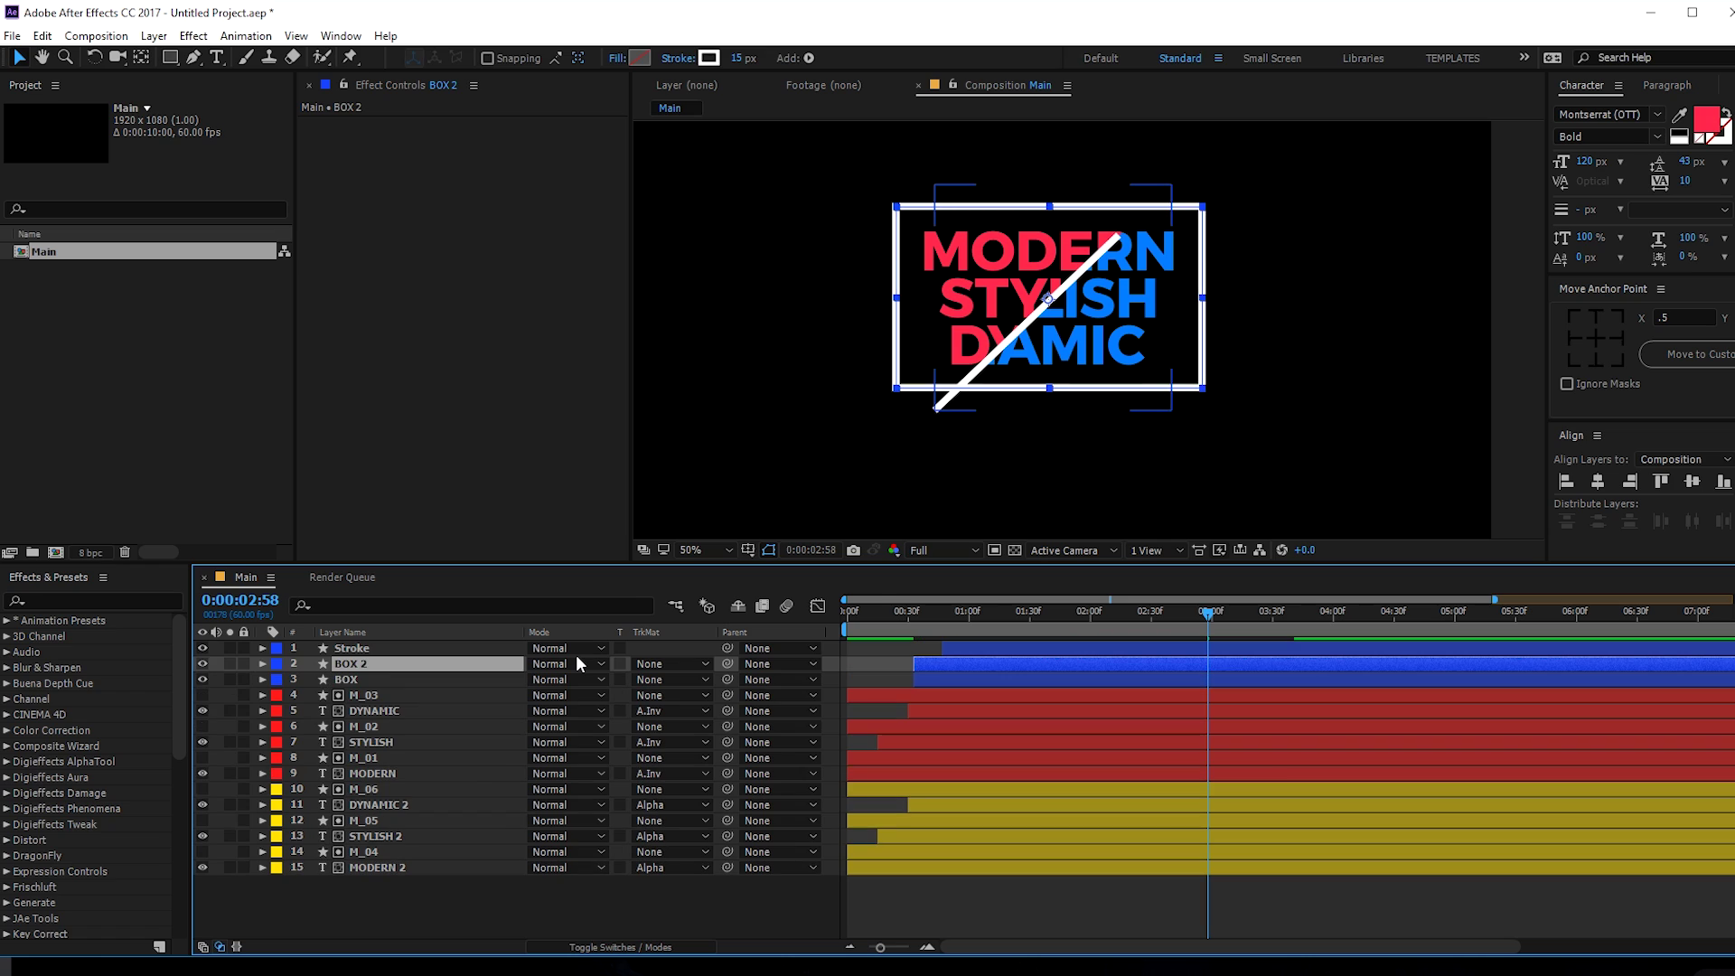
pyautogui.click(736, 59)
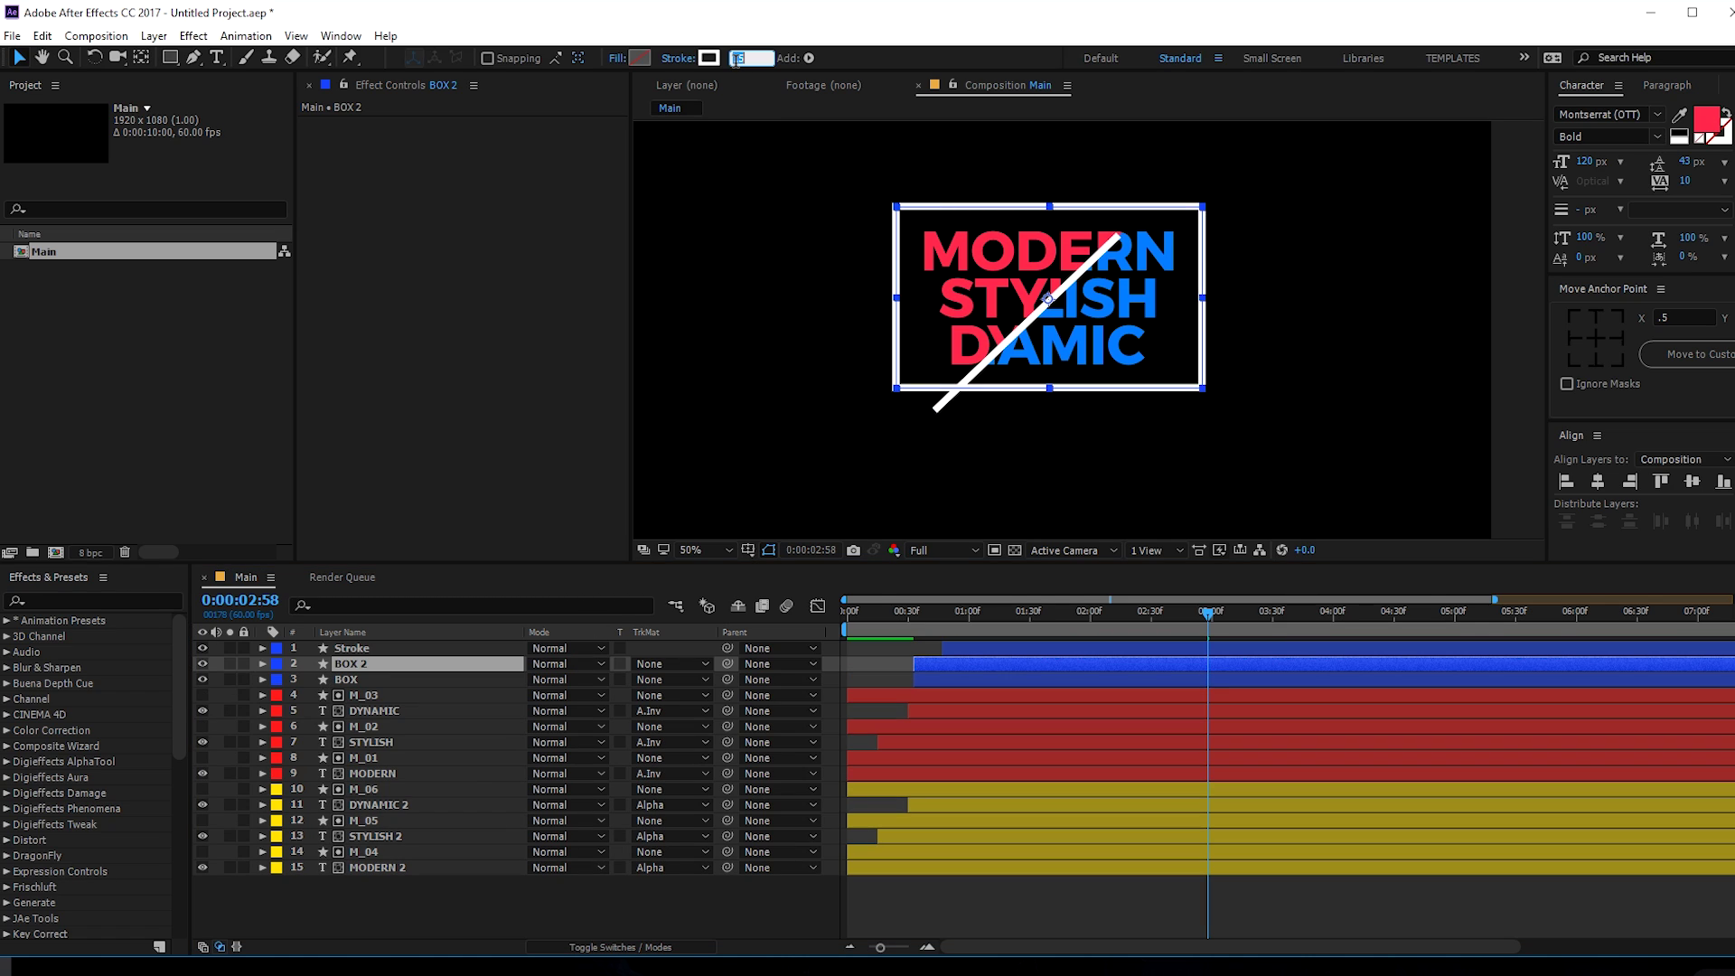
pyautogui.write('8')
pyautogui.press('Return')
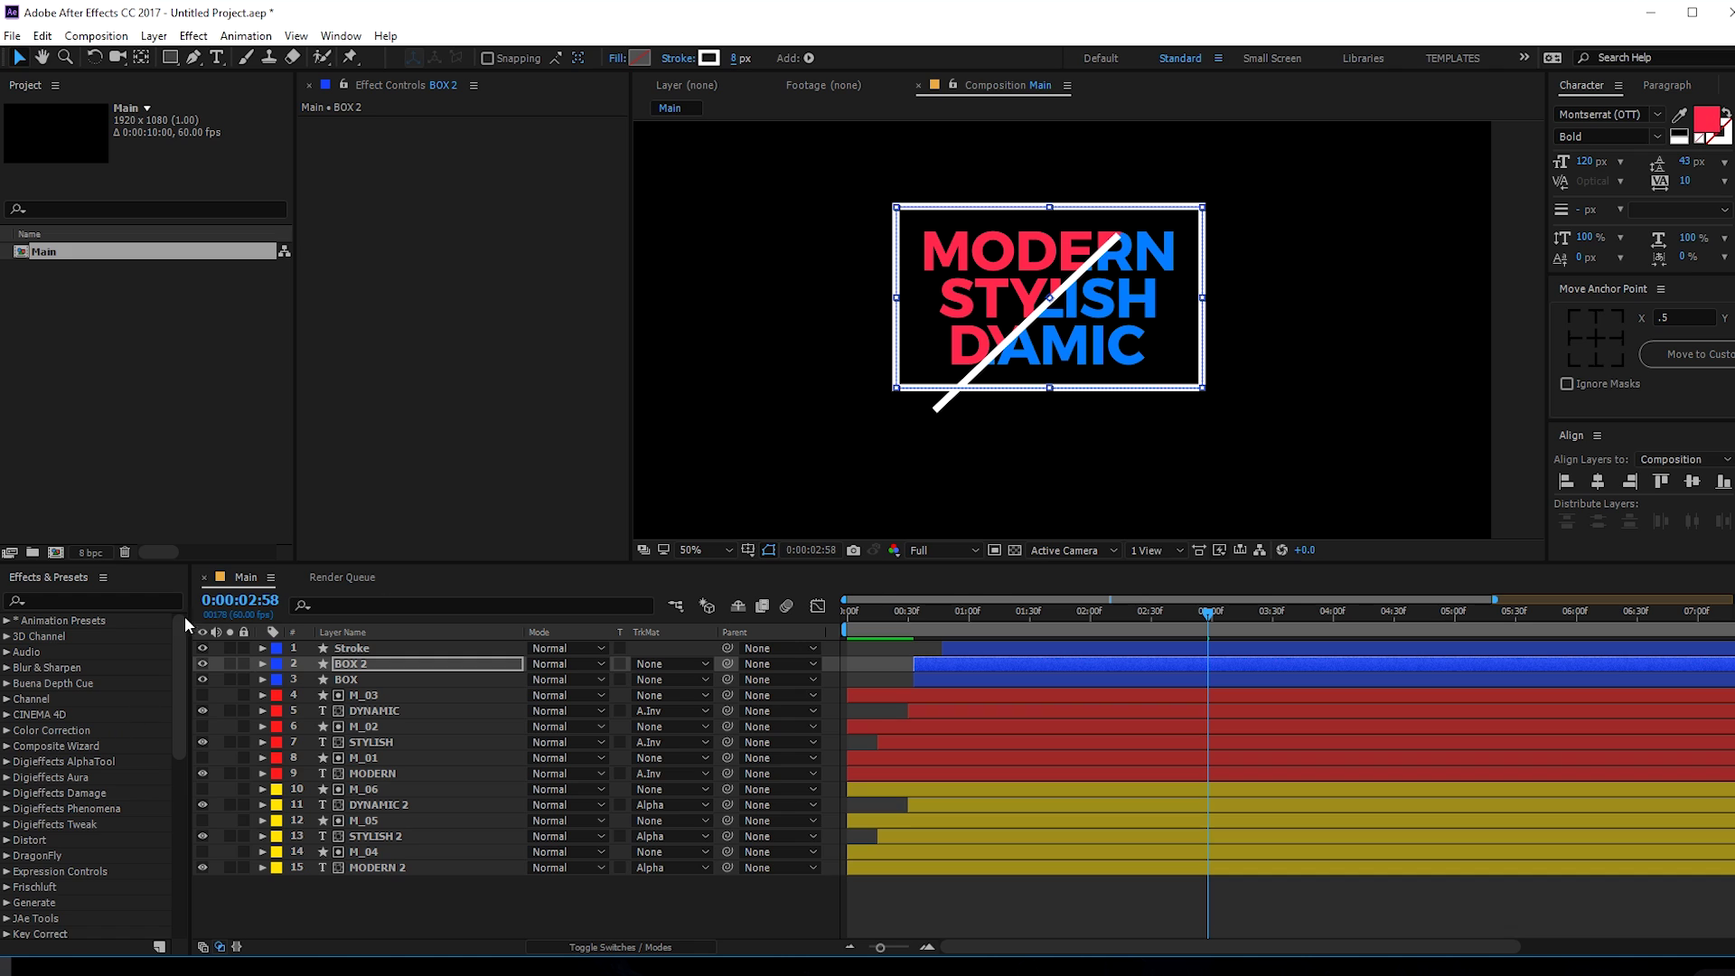
# - Try the title's red and then its blue, sampled from the lettering, as the BOX 2 stroke color
pyautogui.click(706, 60)
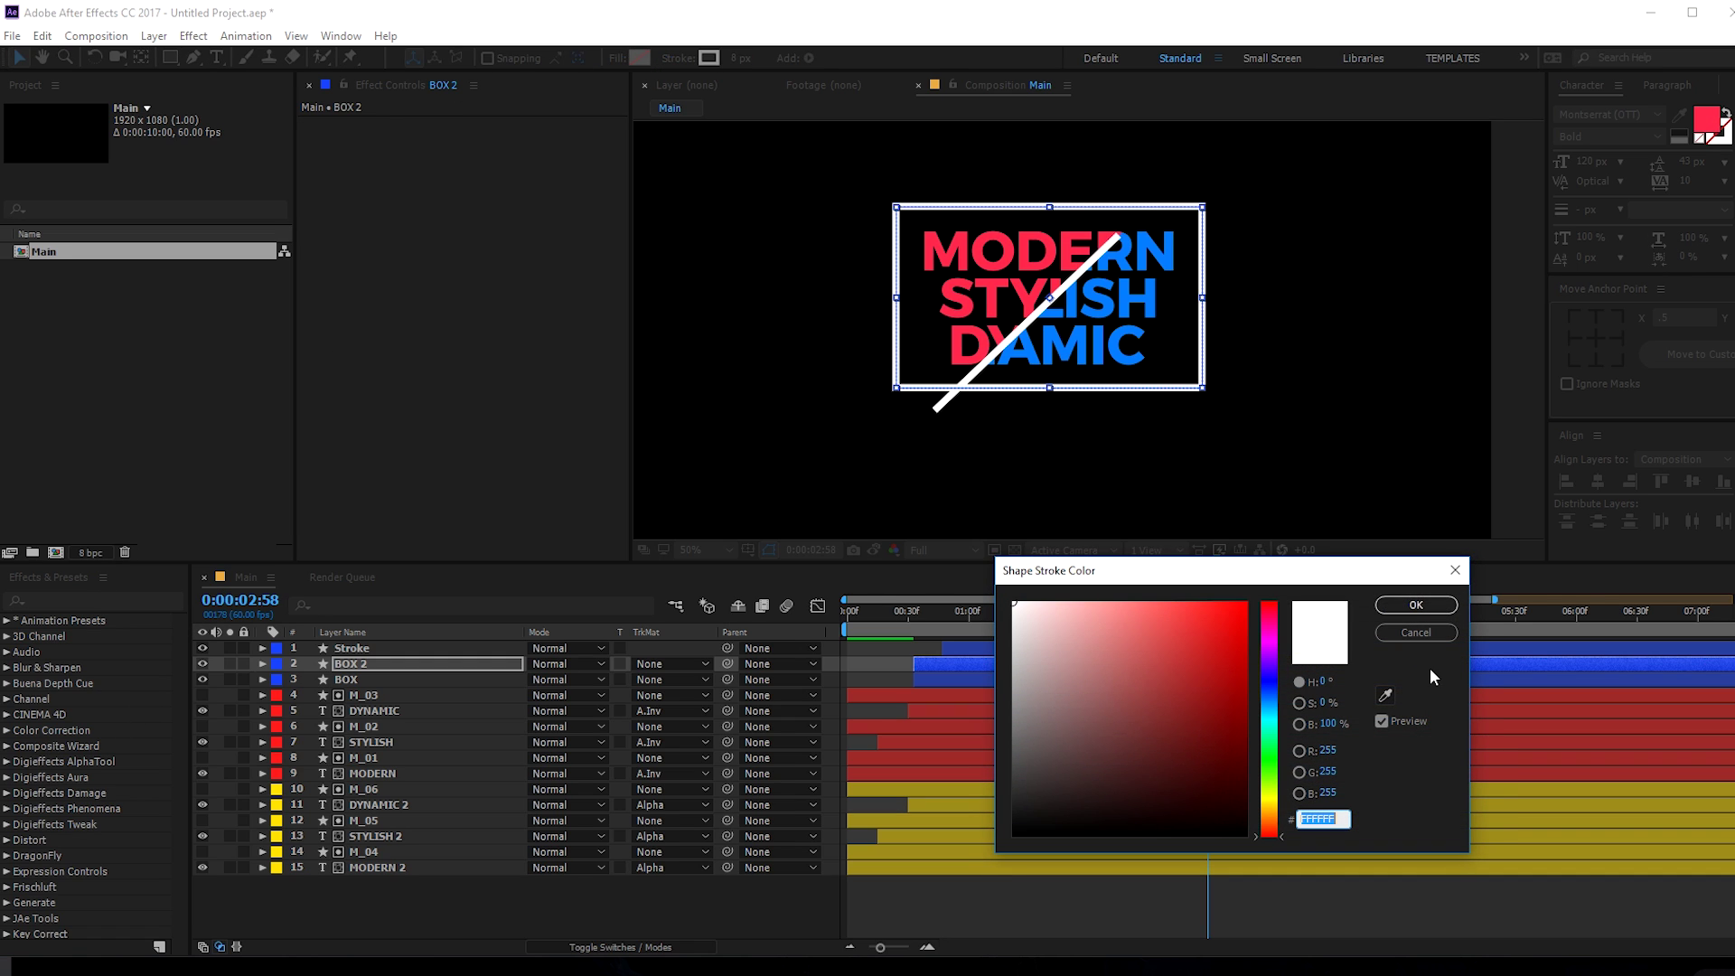
pyautogui.click(1385, 695)
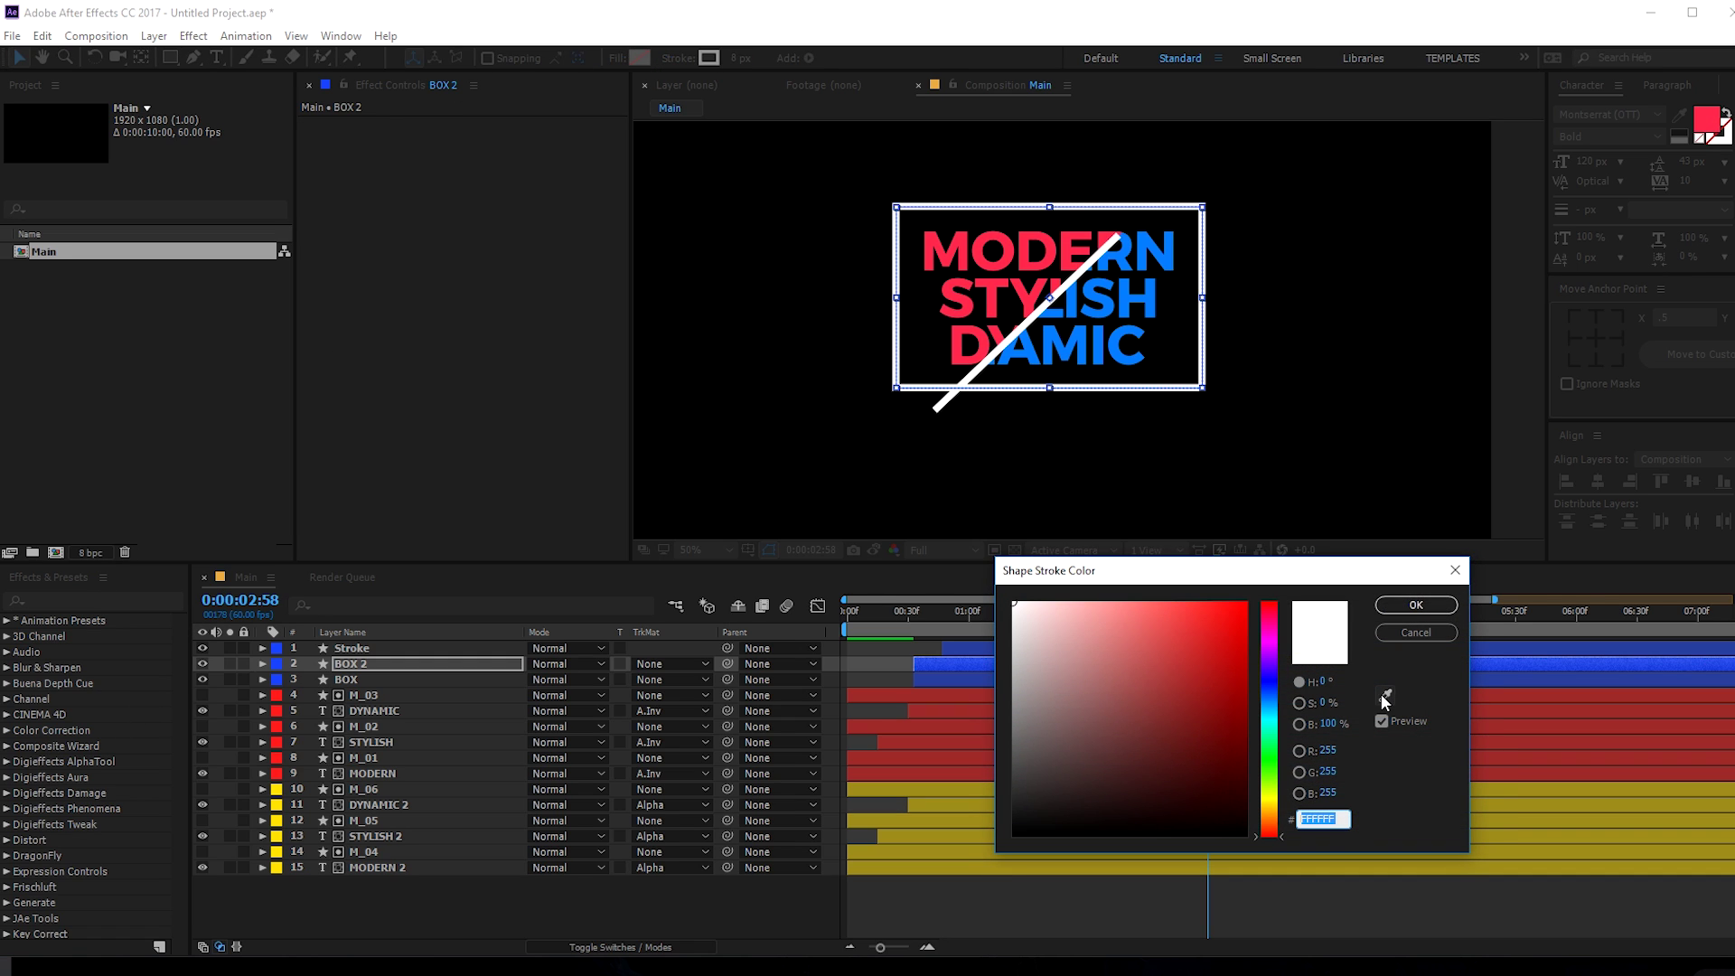
pyautogui.click(1012, 245)
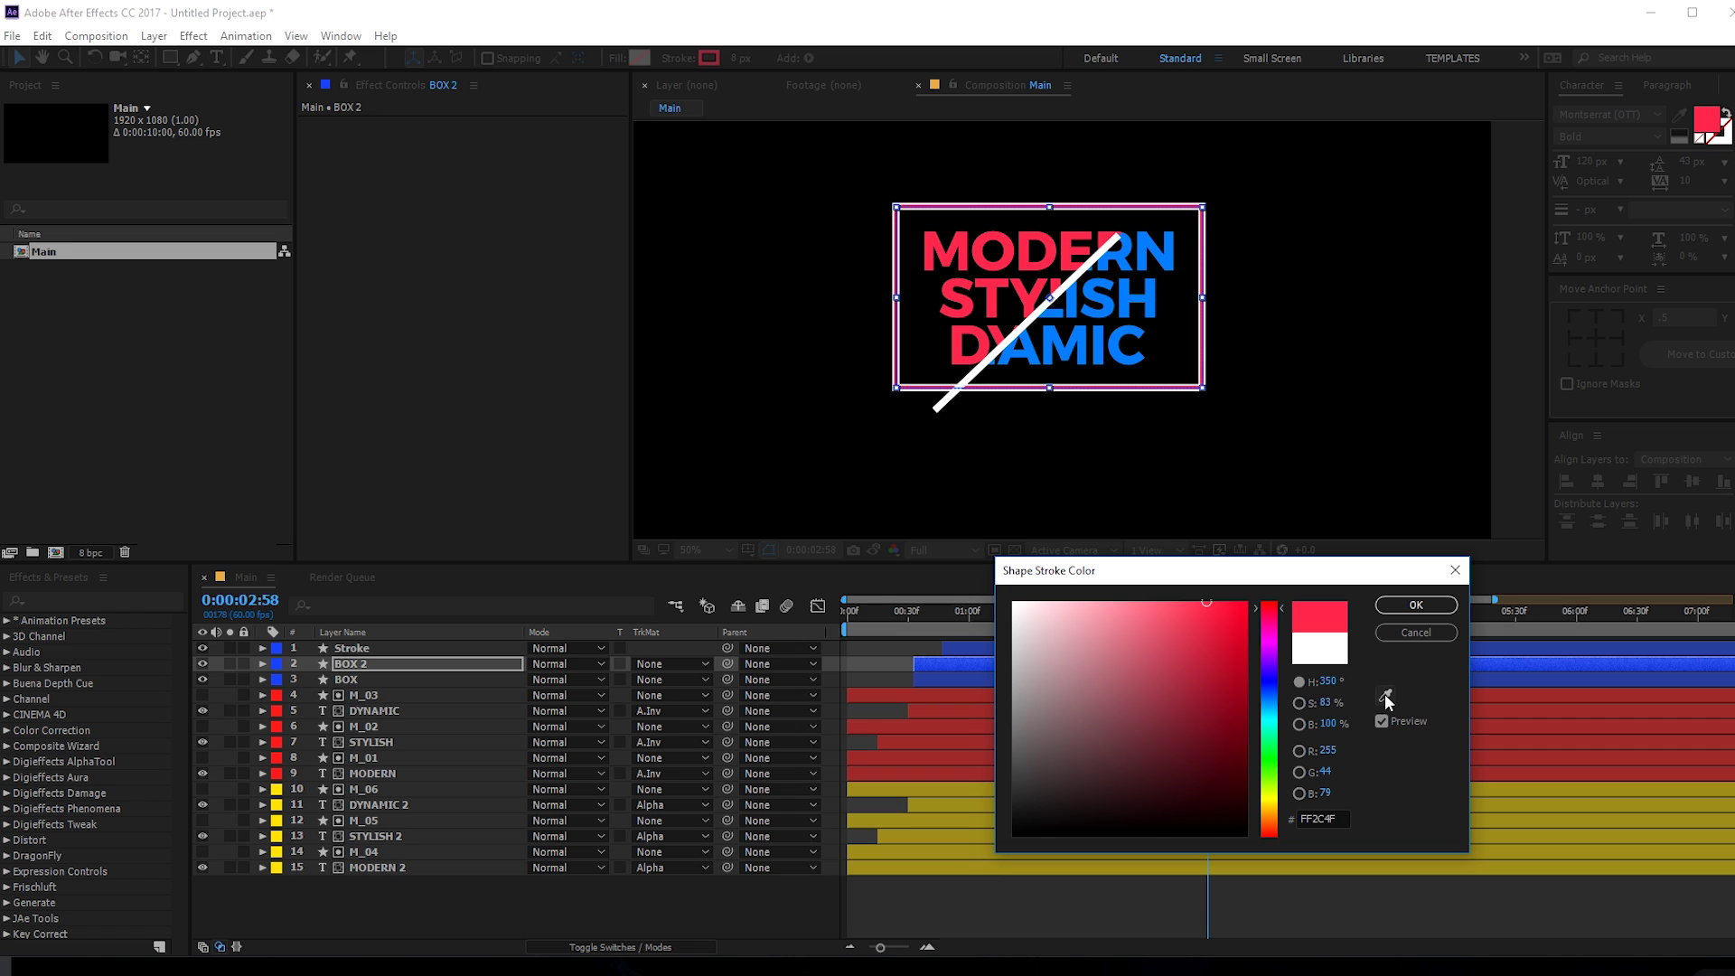
pyautogui.click(1386, 695)
pyautogui.click(1158, 297)
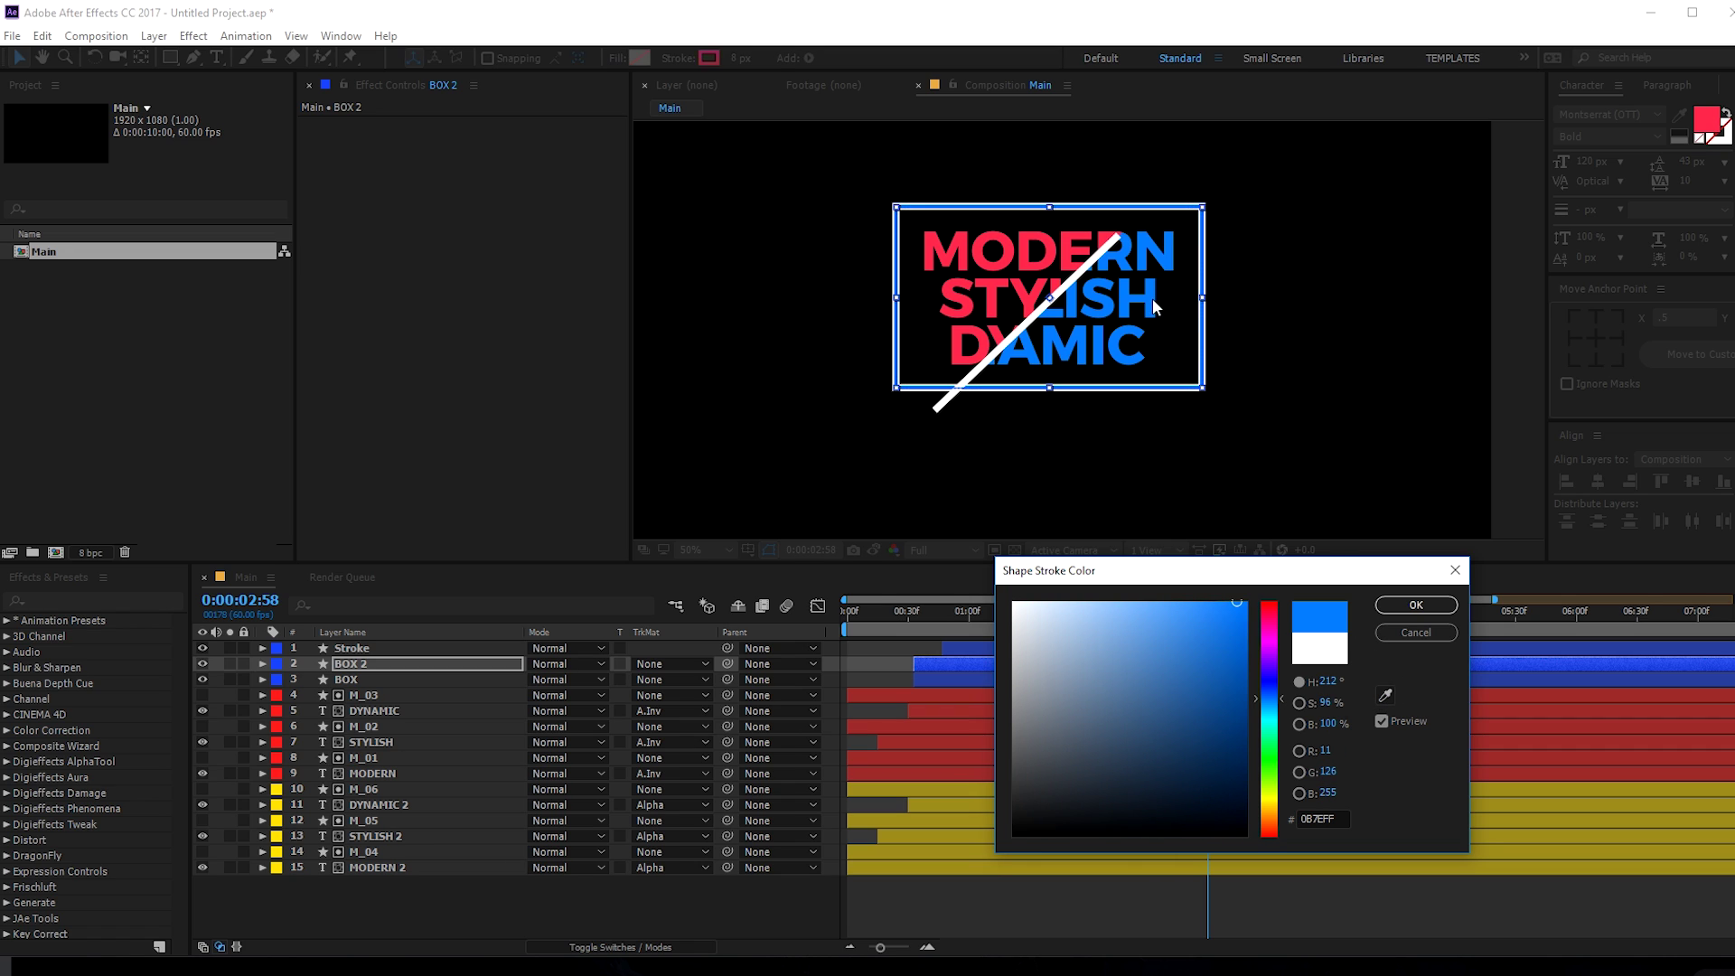
pyautogui.click(1396, 611)
pyautogui.click(1142, 919)
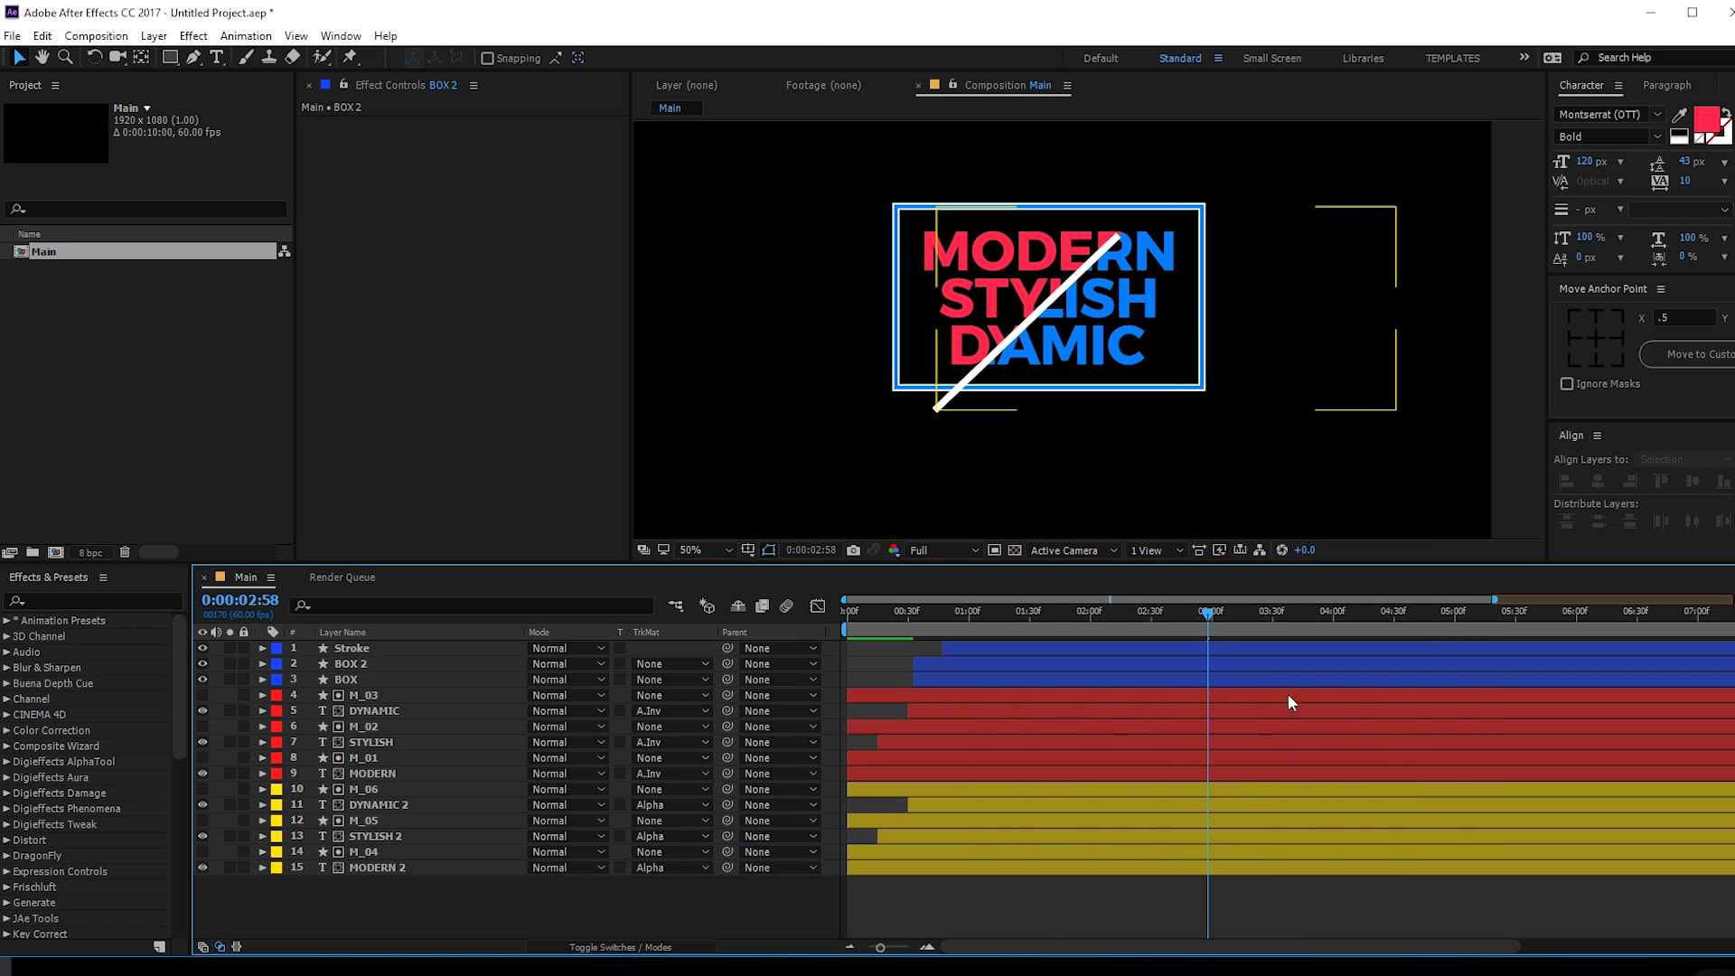
# - Change the BOX 2 stroke color to the red sampled from the title text
pyautogui.click(1200, 370)
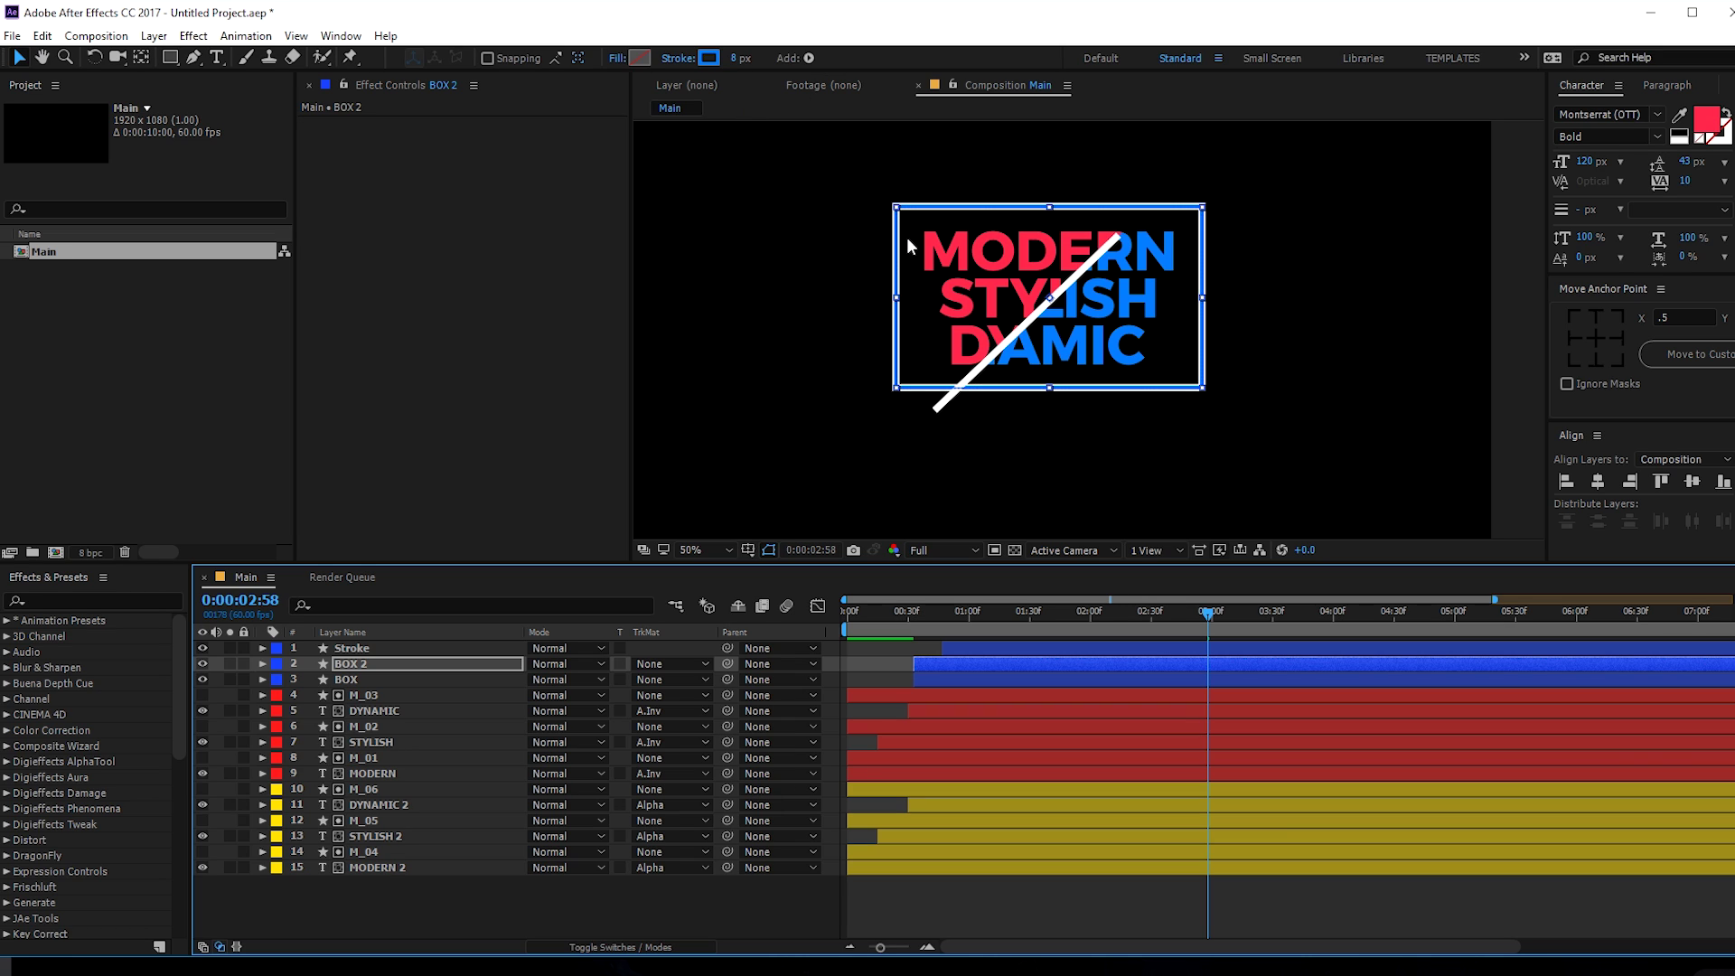
pyautogui.click(700, 57)
pyautogui.click(1384, 694)
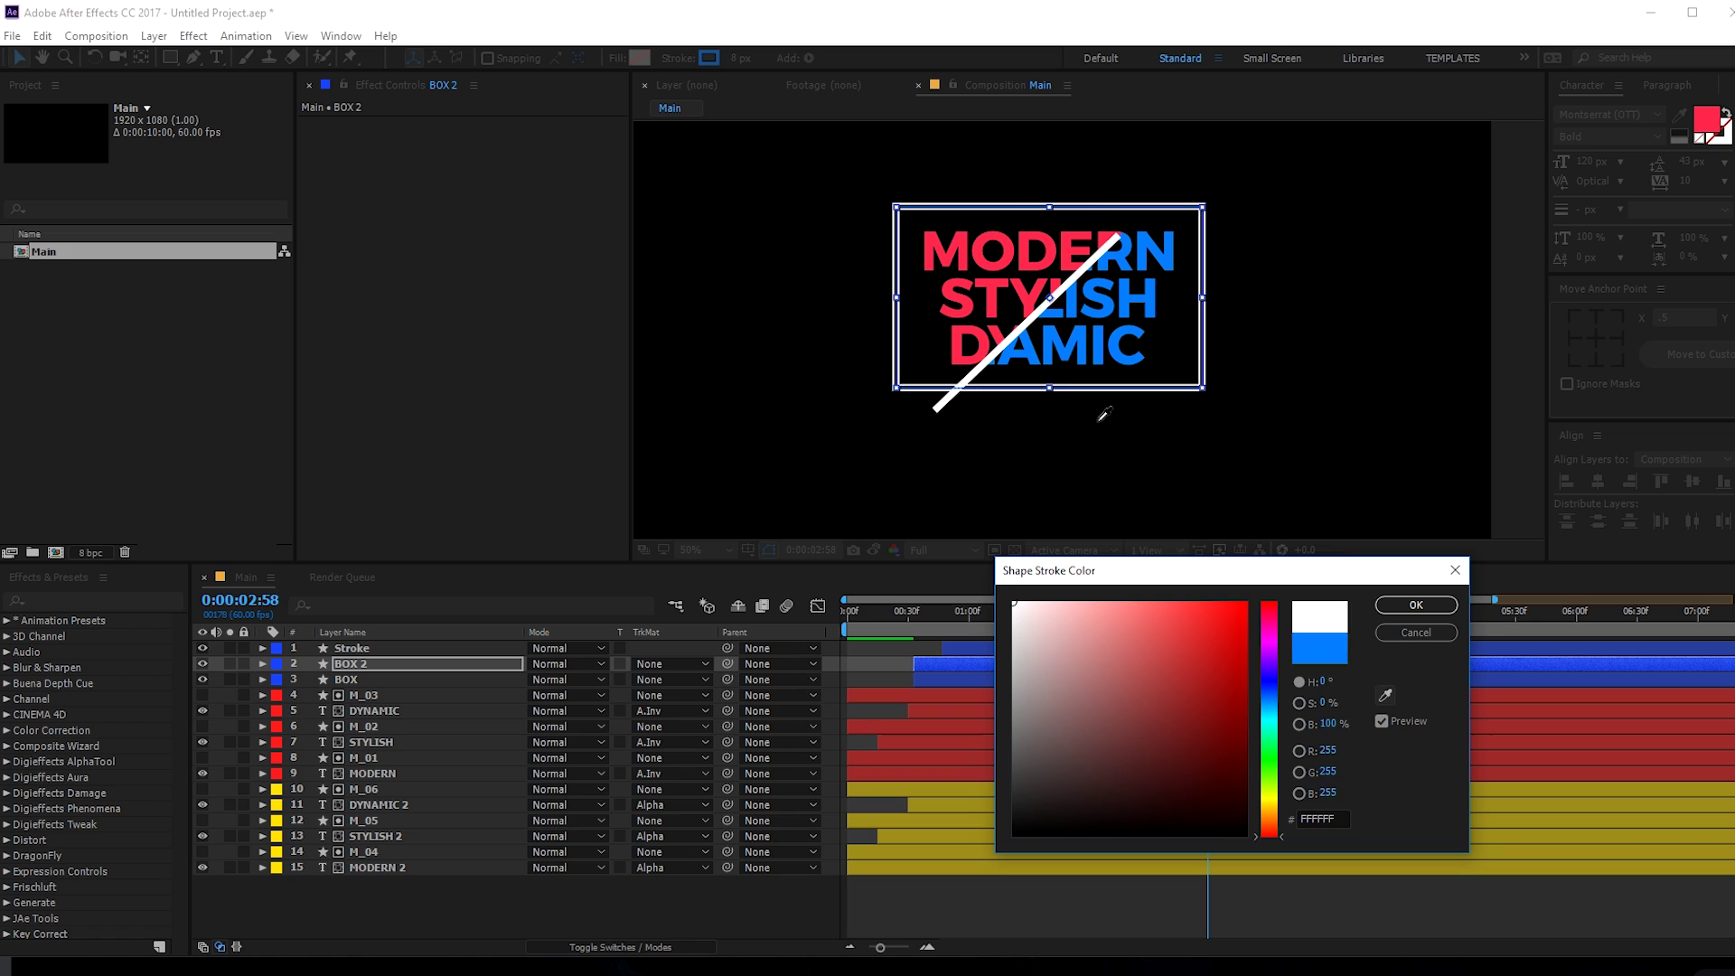
pyautogui.click(993, 310)
pyautogui.click(1397, 605)
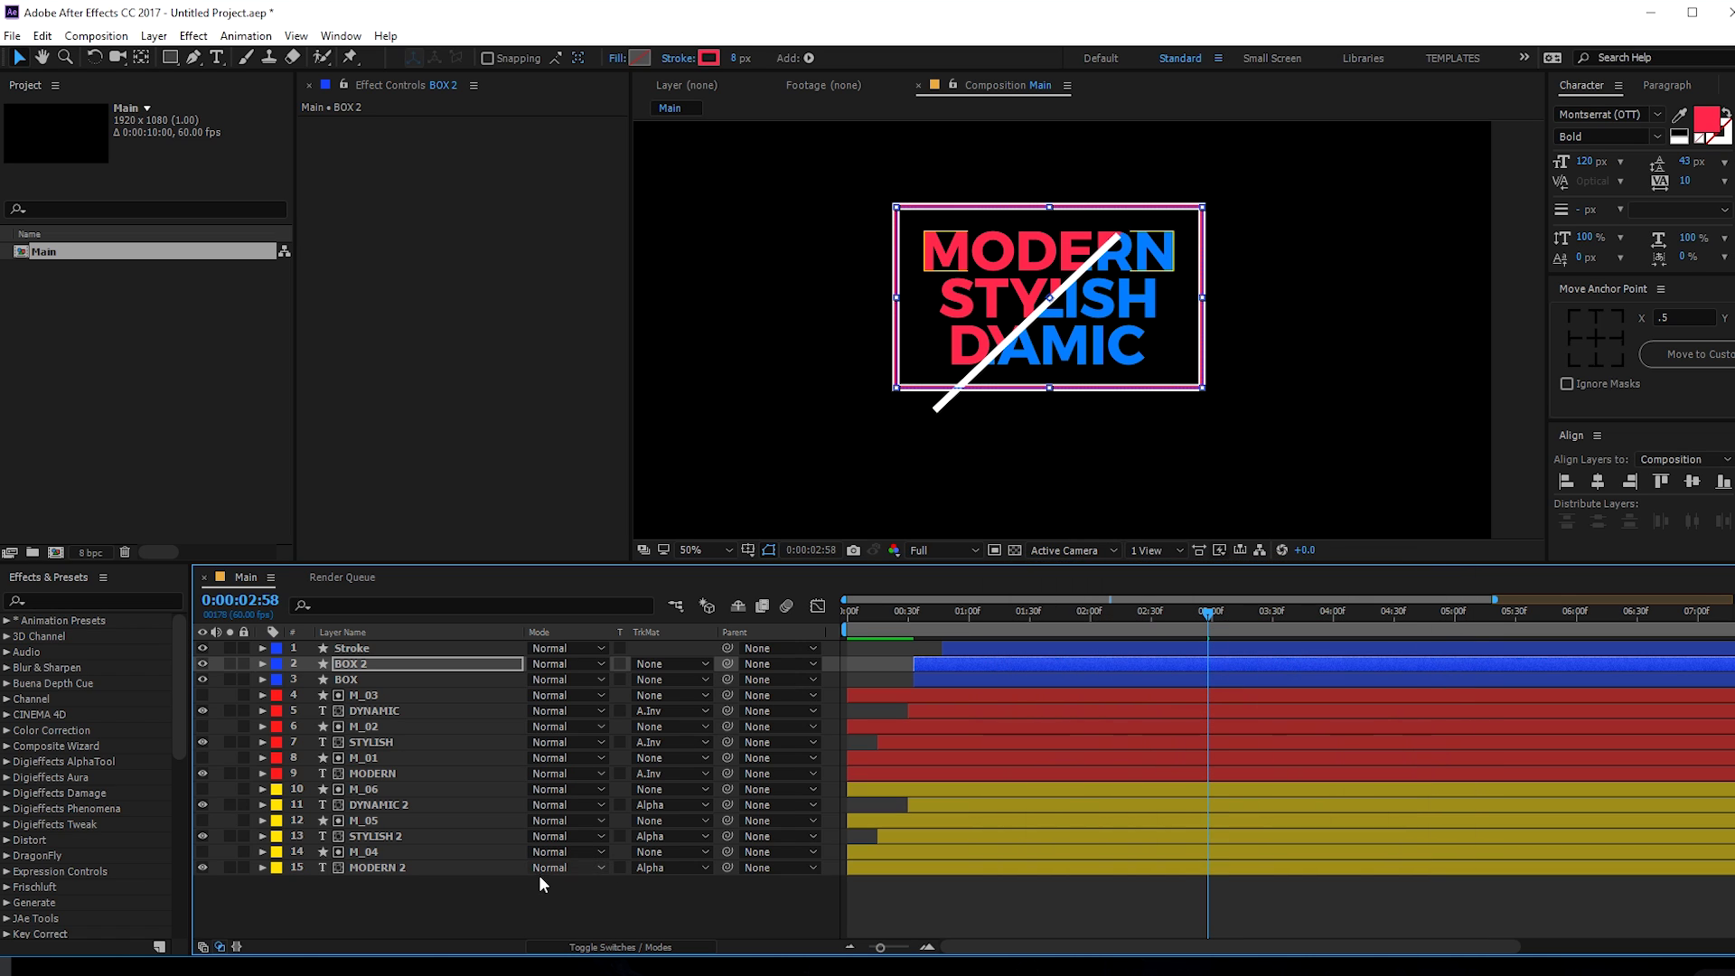
pyautogui.click(539, 881)
# - Shift BOX 2 to start at about 0:00:00:25, place it beneath BOX and preview the animation
pyautogui.moveTo(923, 618); pyautogui.dragTo(1087, 618)
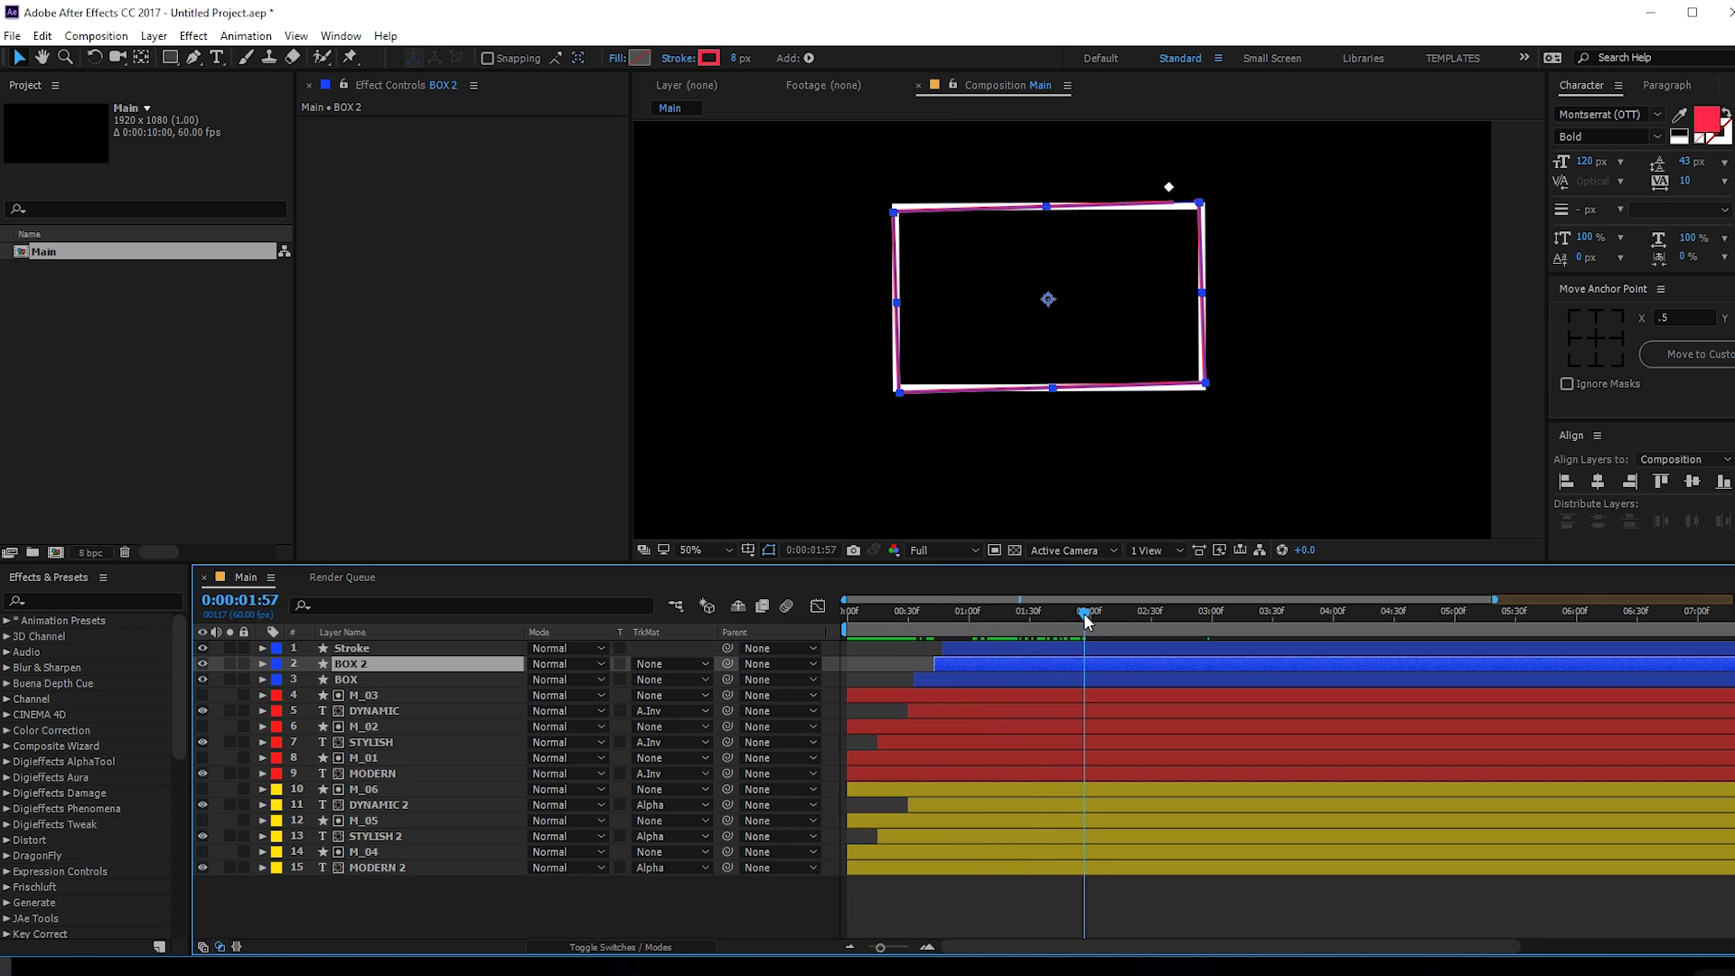
pyautogui.click(977, 635)
pyautogui.moveTo(929, 658); pyautogui.dragTo(912, 666)
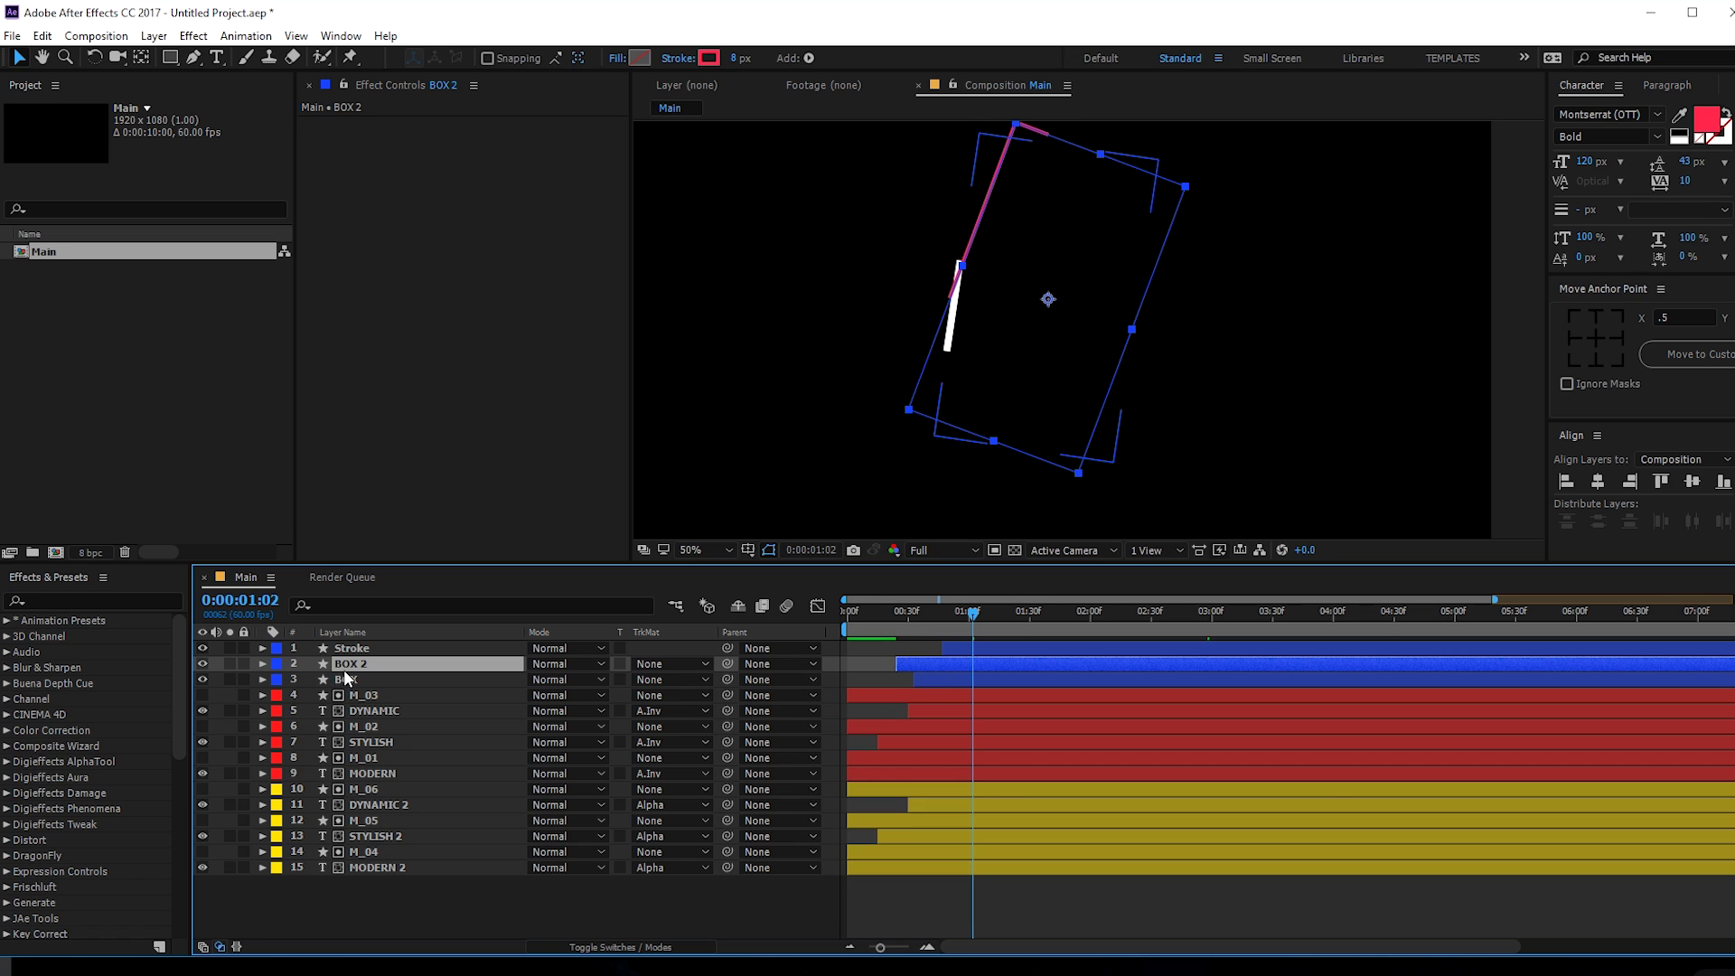
pyautogui.moveTo(345, 669); pyautogui.dragTo(355, 688)
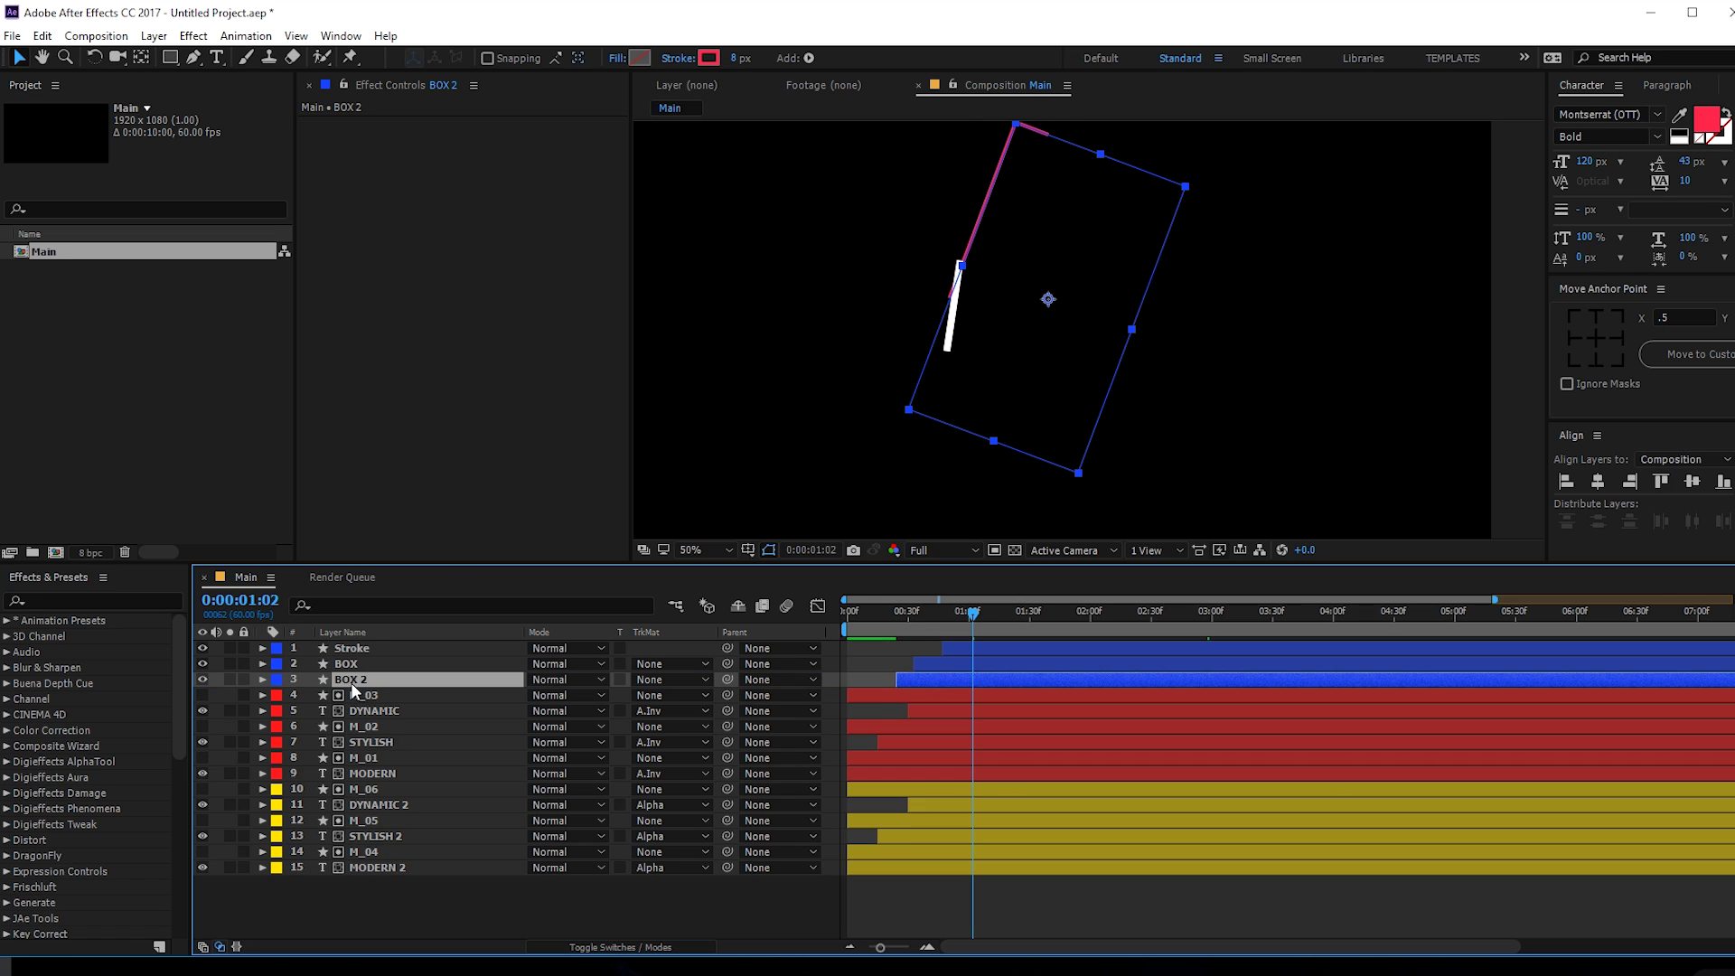
pyautogui.click(577, 886)
pyautogui.moveTo(976, 613); pyautogui.dragTo(1011, 628)
pyautogui.press('space')
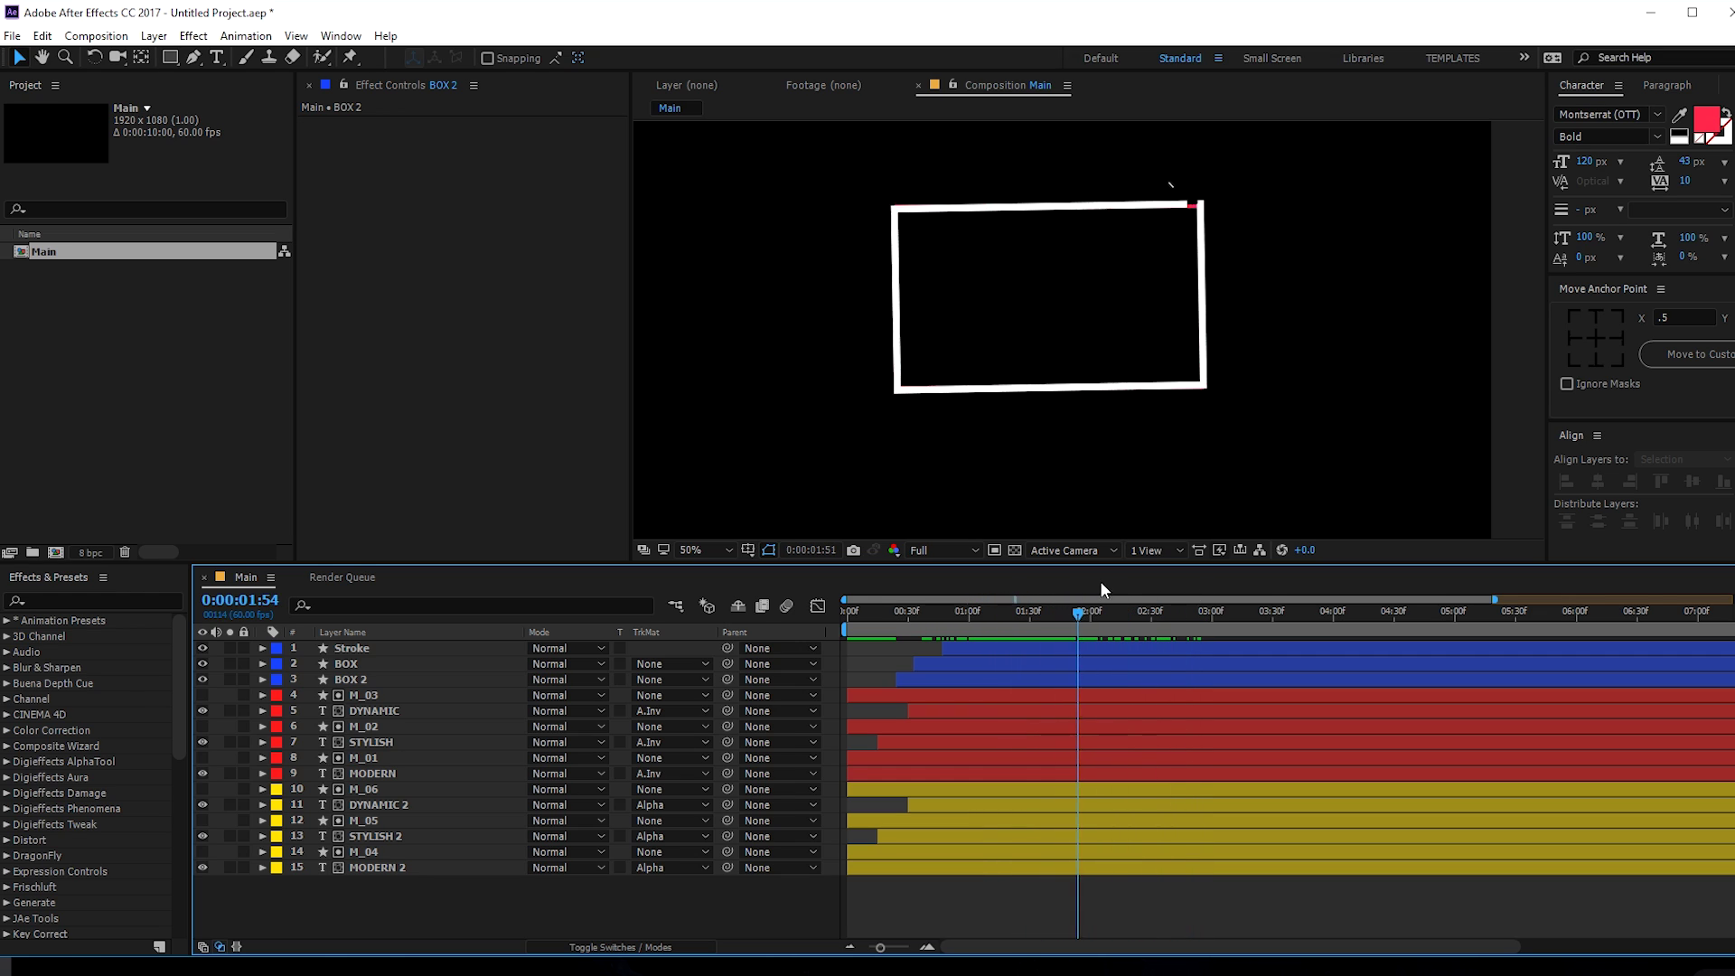
pyautogui.press('space')
# - Duplicate the Stroke layer and set the copy's stroke width to 8 px
pyautogui.click(383, 694)
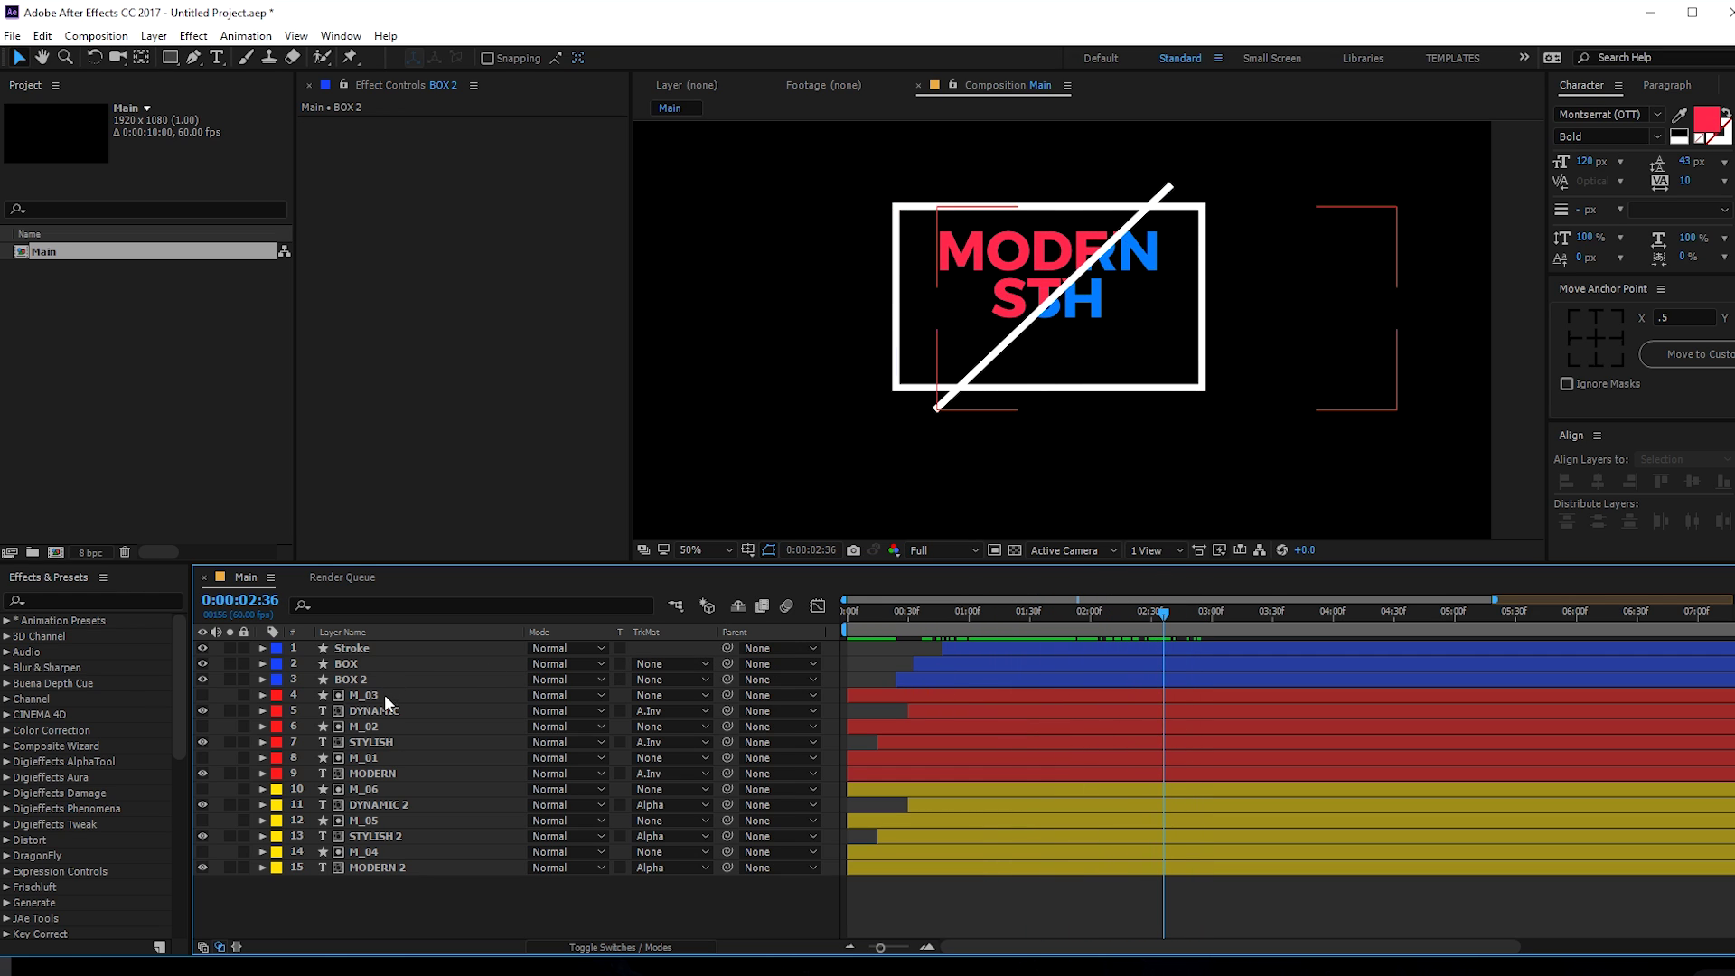
pyautogui.click(361, 648)
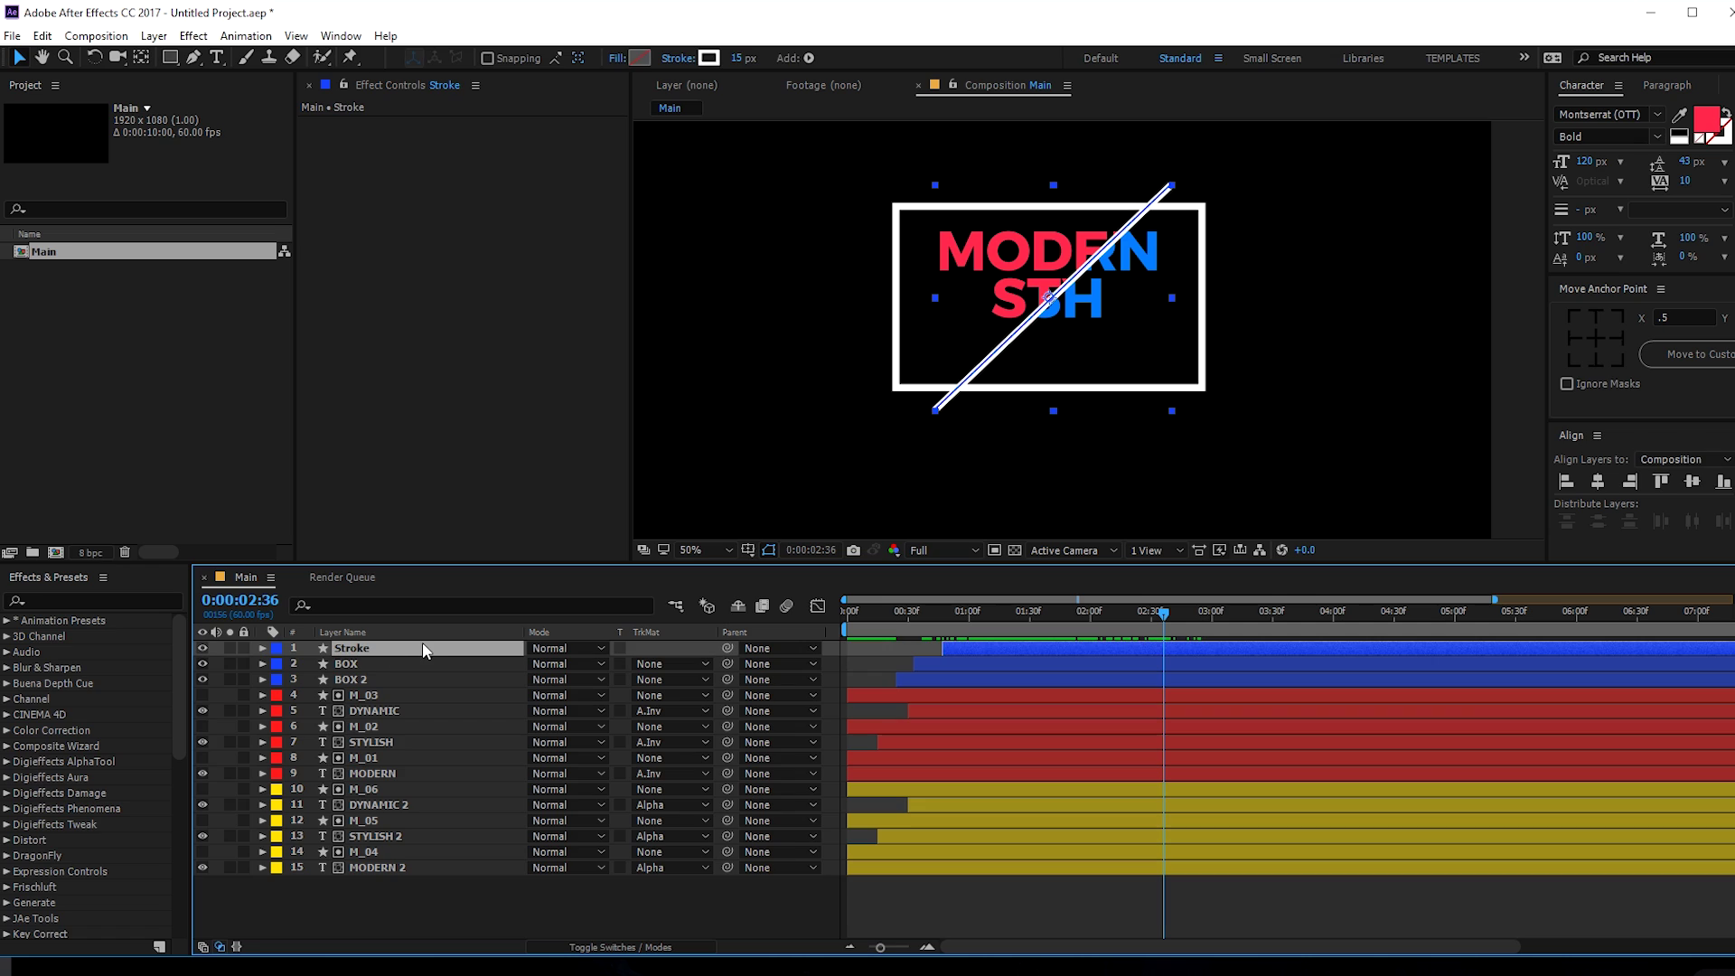
pyautogui.hotkey('ctrl', 'd')
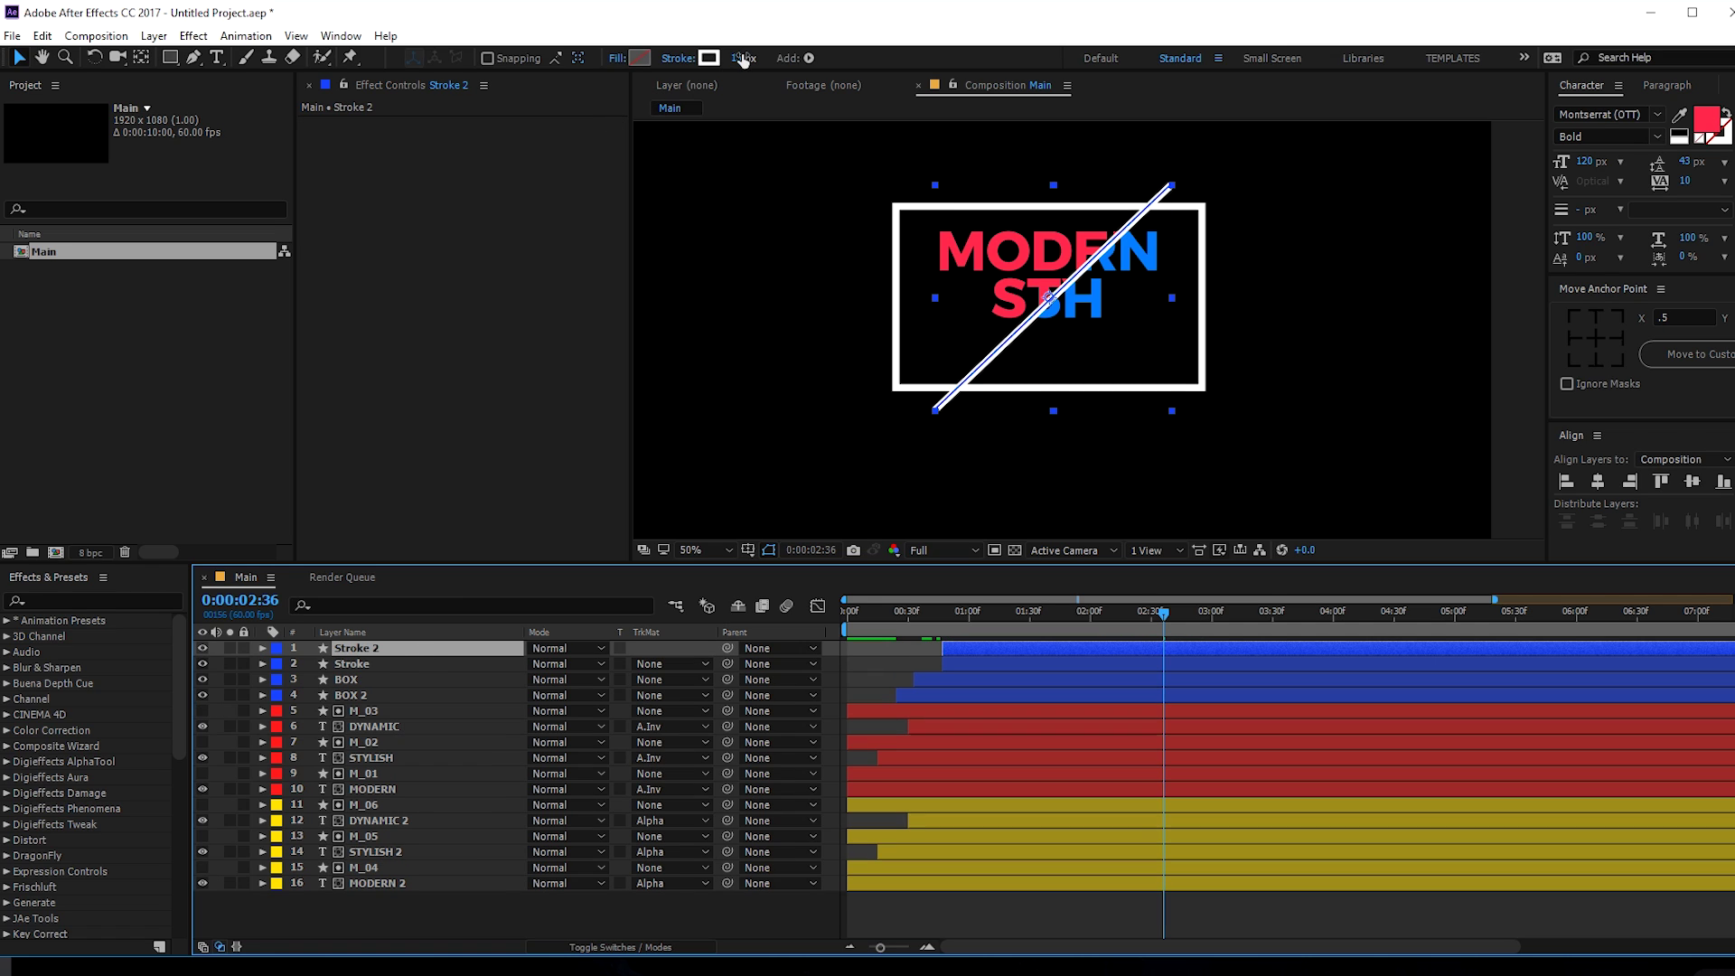
pyautogui.press('Return')
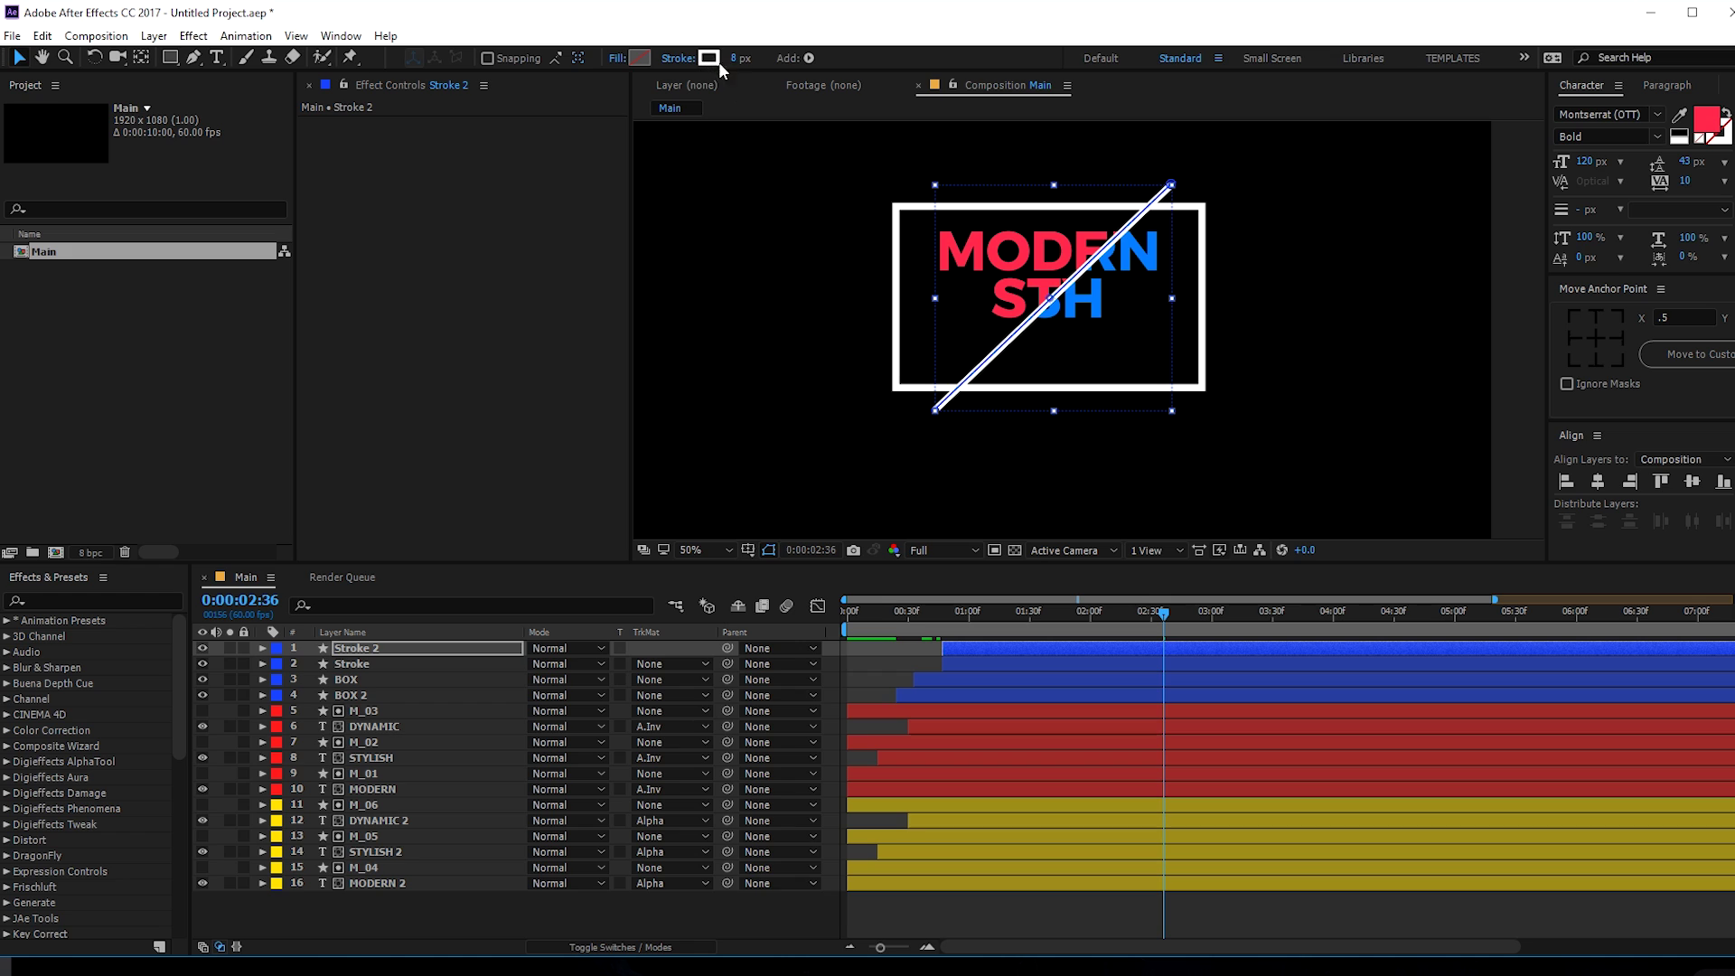
# - Set the Stroke 2 color to the blue sampled from the title text
pyautogui.click(711, 59)
pyautogui.click(1384, 695)
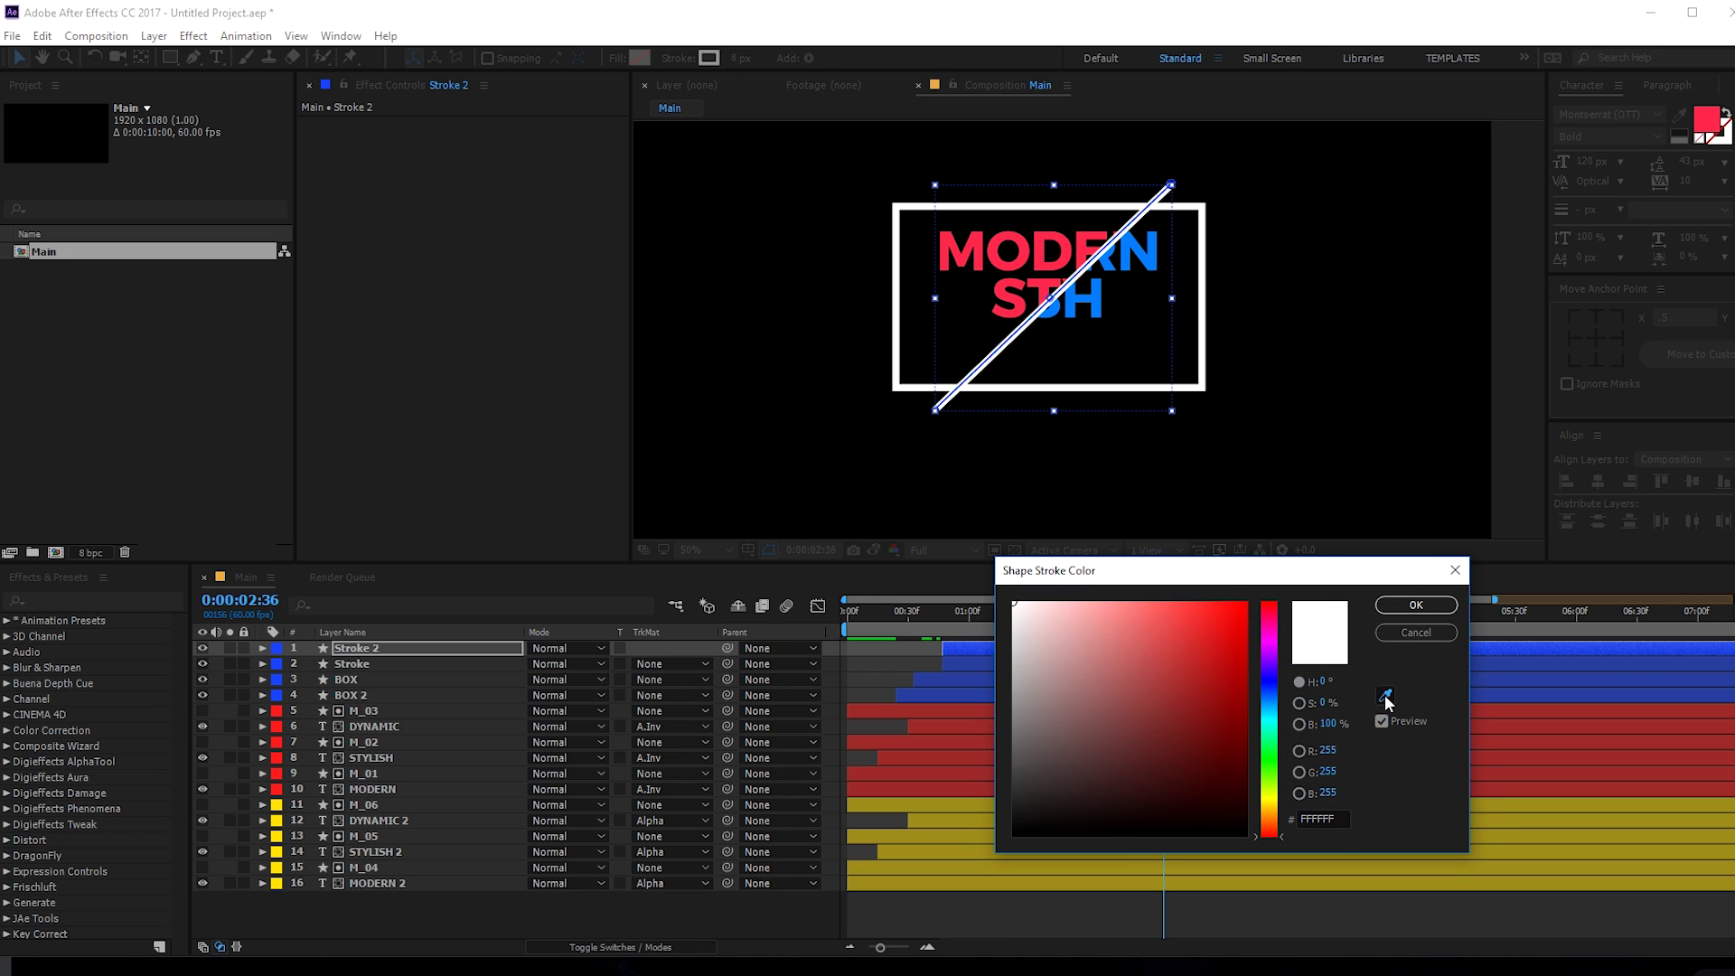
pyautogui.click(1140, 218)
pyautogui.click(1415, 605)
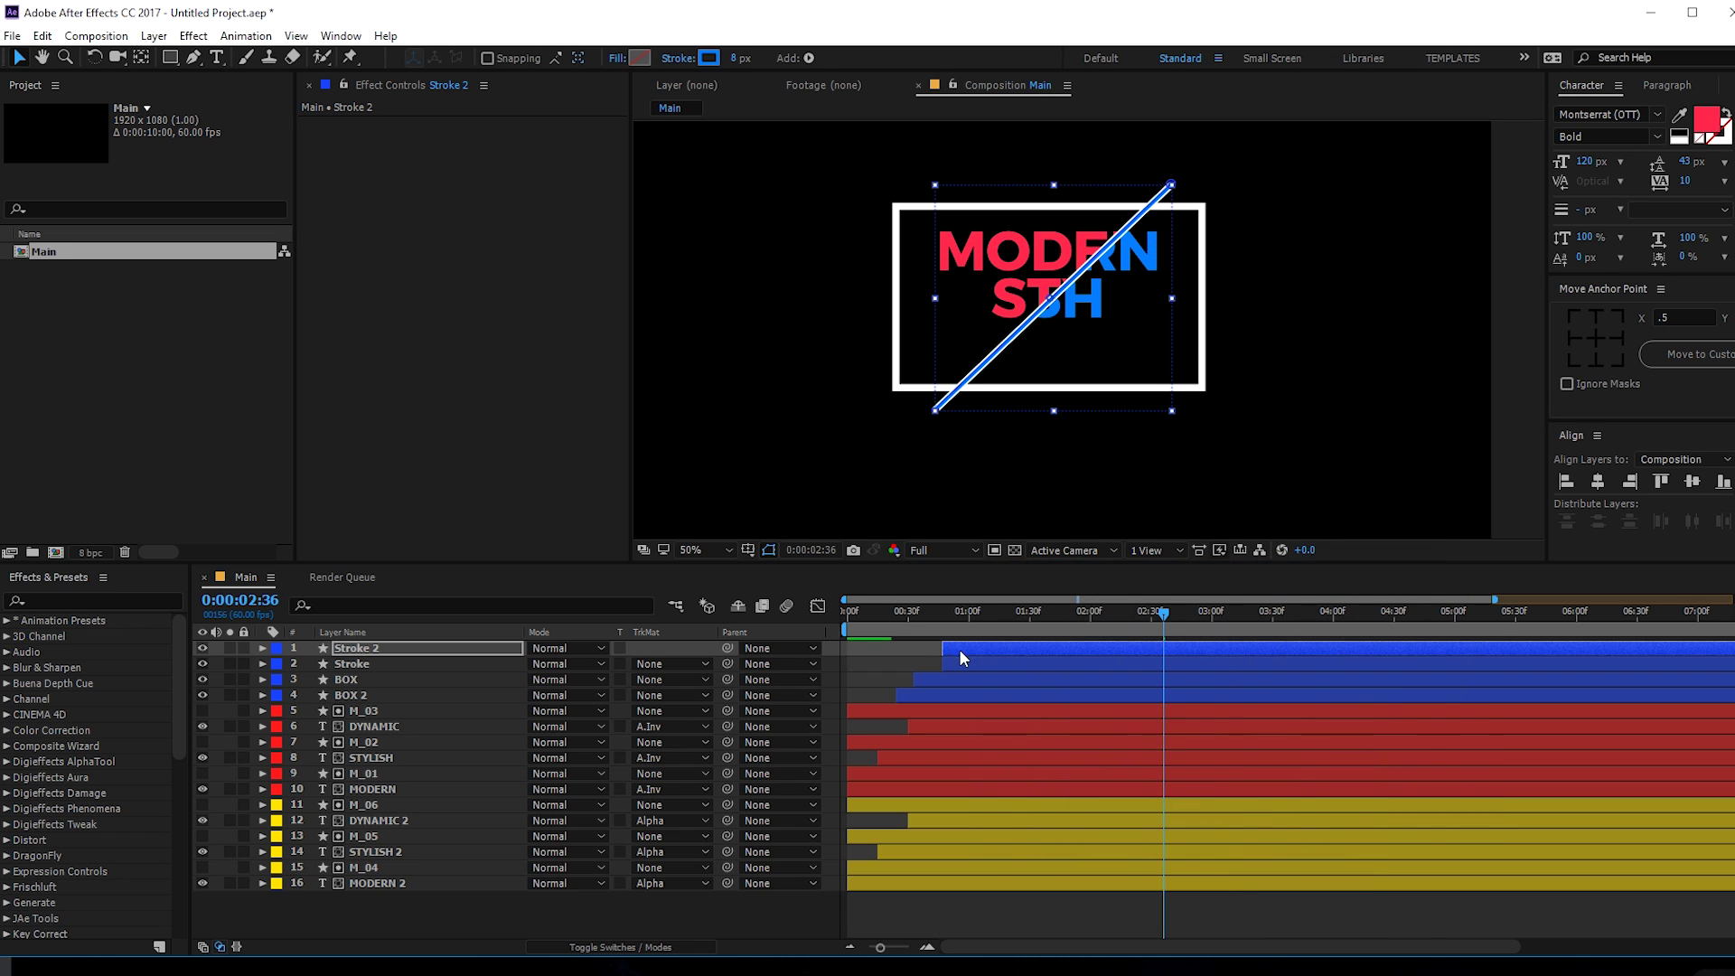
# - Shift Stroke 2 to start at about 0:00:00:36, place it beneath Stroke and scrub to 0:00:03:59
pyautogui.moveTo(989, 648); pyautogui.dragTo(968, 649)
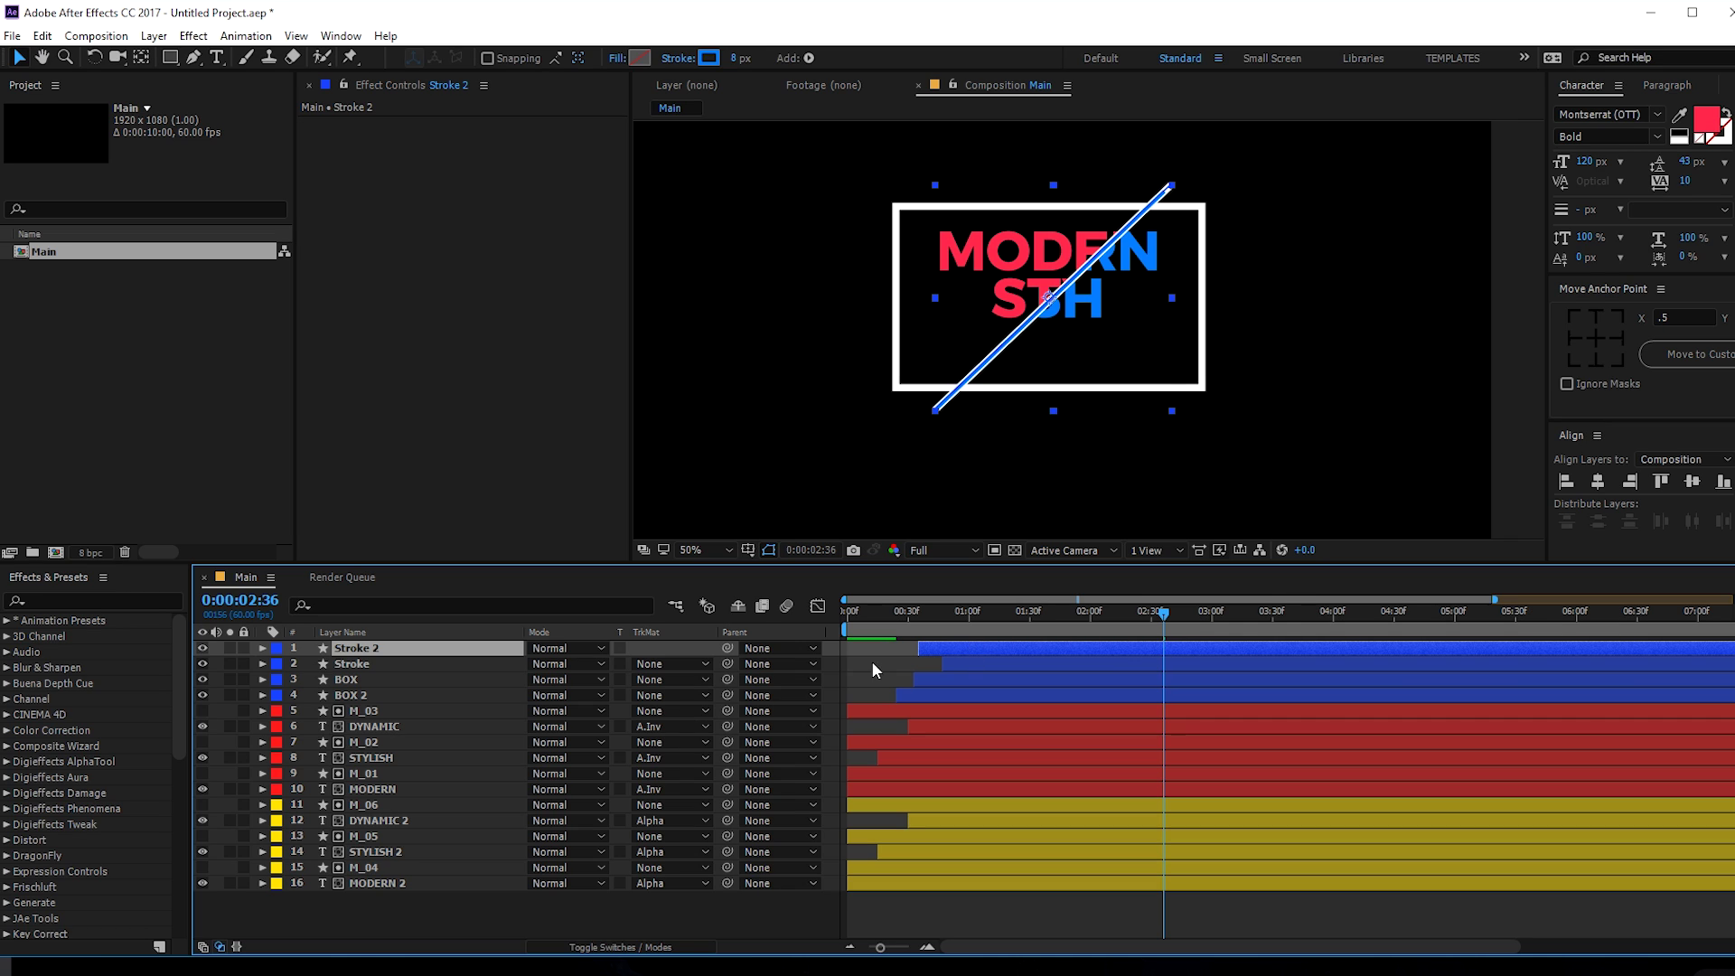
pyautogui.moveTo(352, 652); pyautogui.dragTo(350, 667)
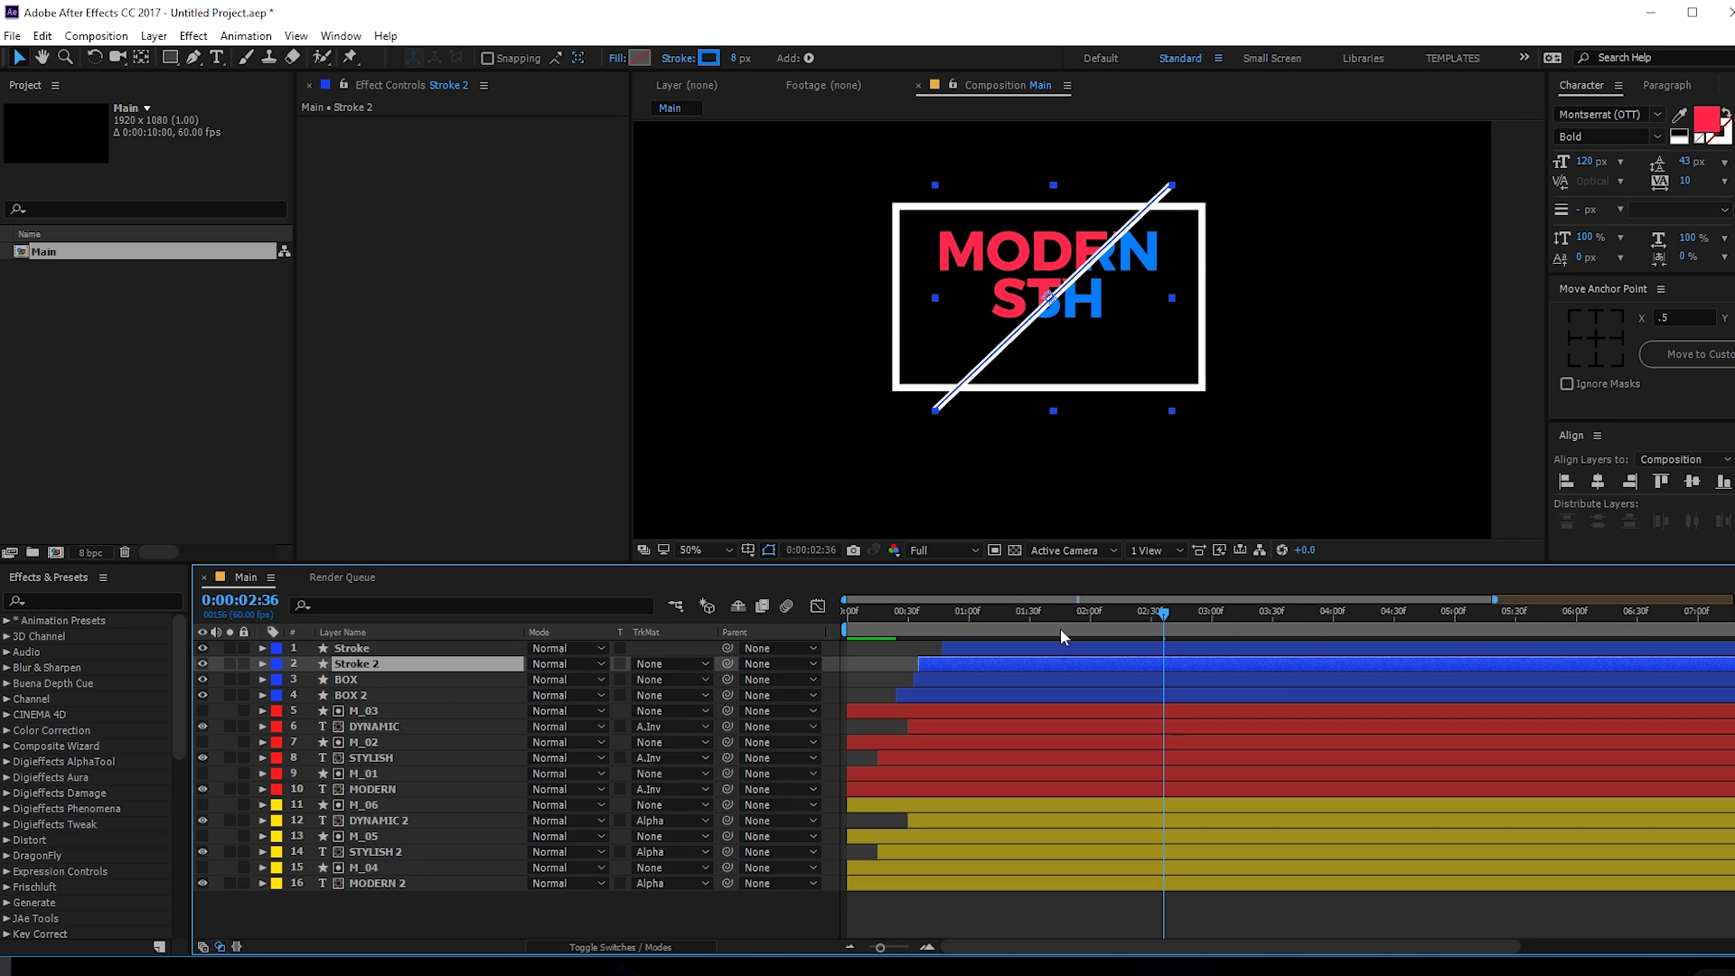
pyautogui.moveTo(1060, 627)
pyautogui.mouseDown()
pyautogui.moveTo(1018, 615)
pyautogui.moveTo(1252, 612)
pyautogui.moveTo(959, 613)
pyautogui.moveTo(1332, 611)
pyautogui.mouseUp()
pyautogui.click(945, 893)
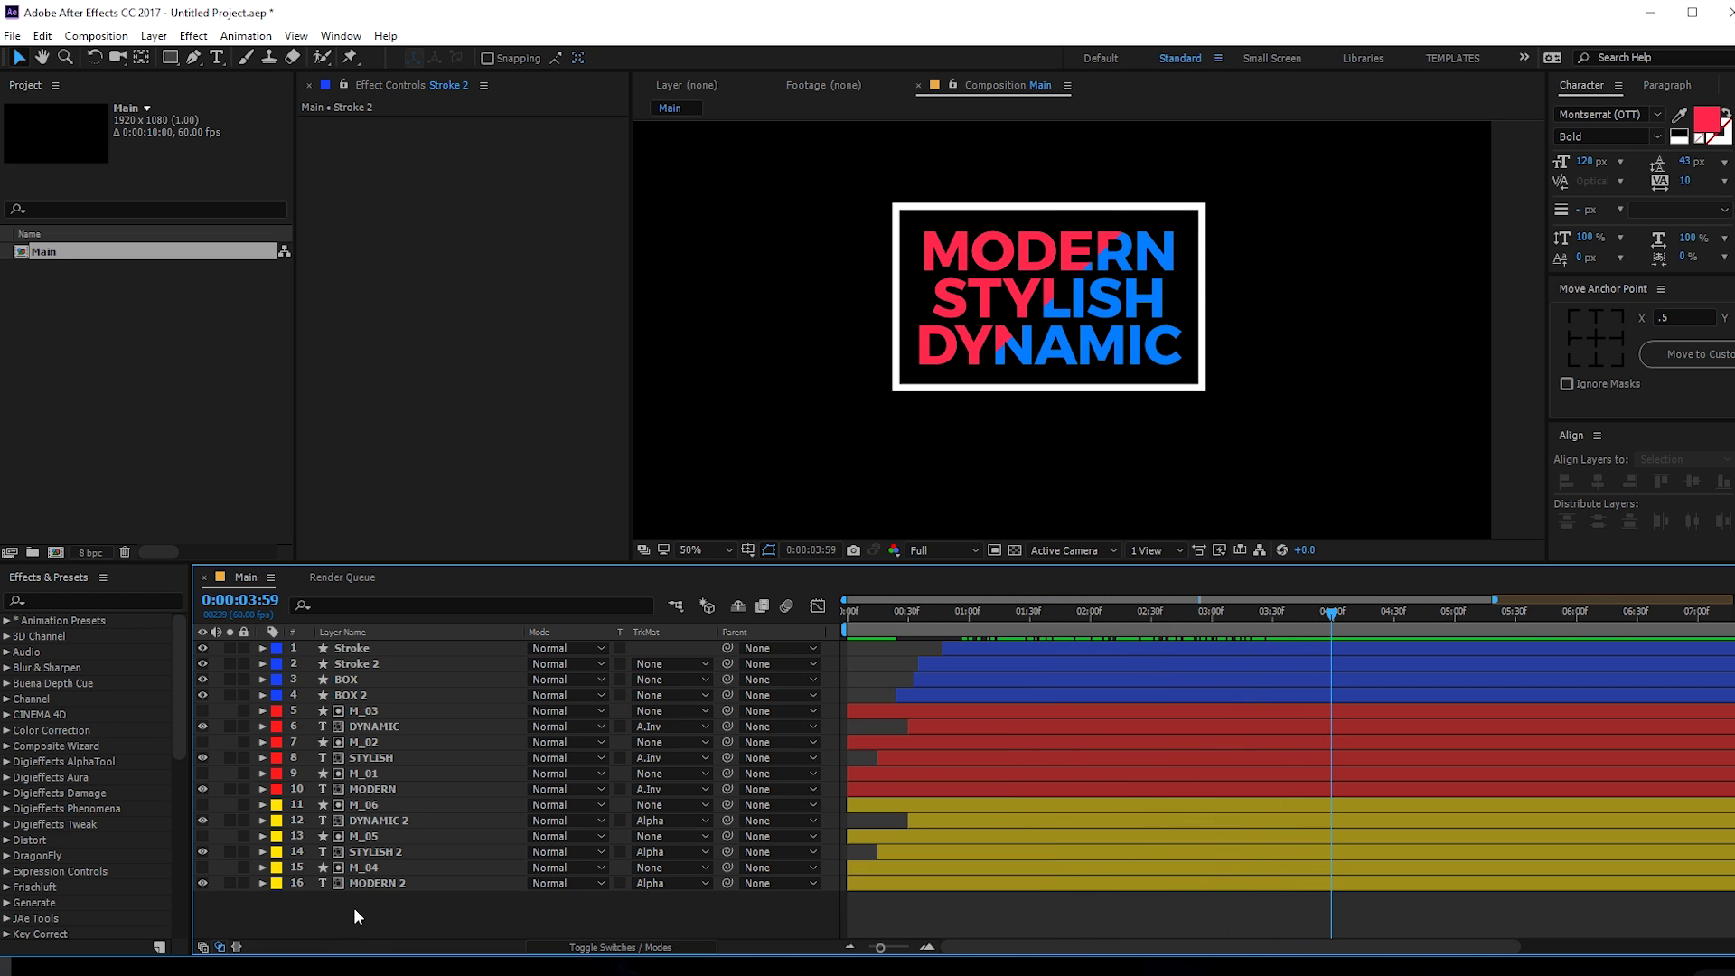
# - Pre-compose all sixteen layers into a new composition named Text Animation
pyautogui.moveTo(346, 904); pyautogui.dragTo(381, 647)
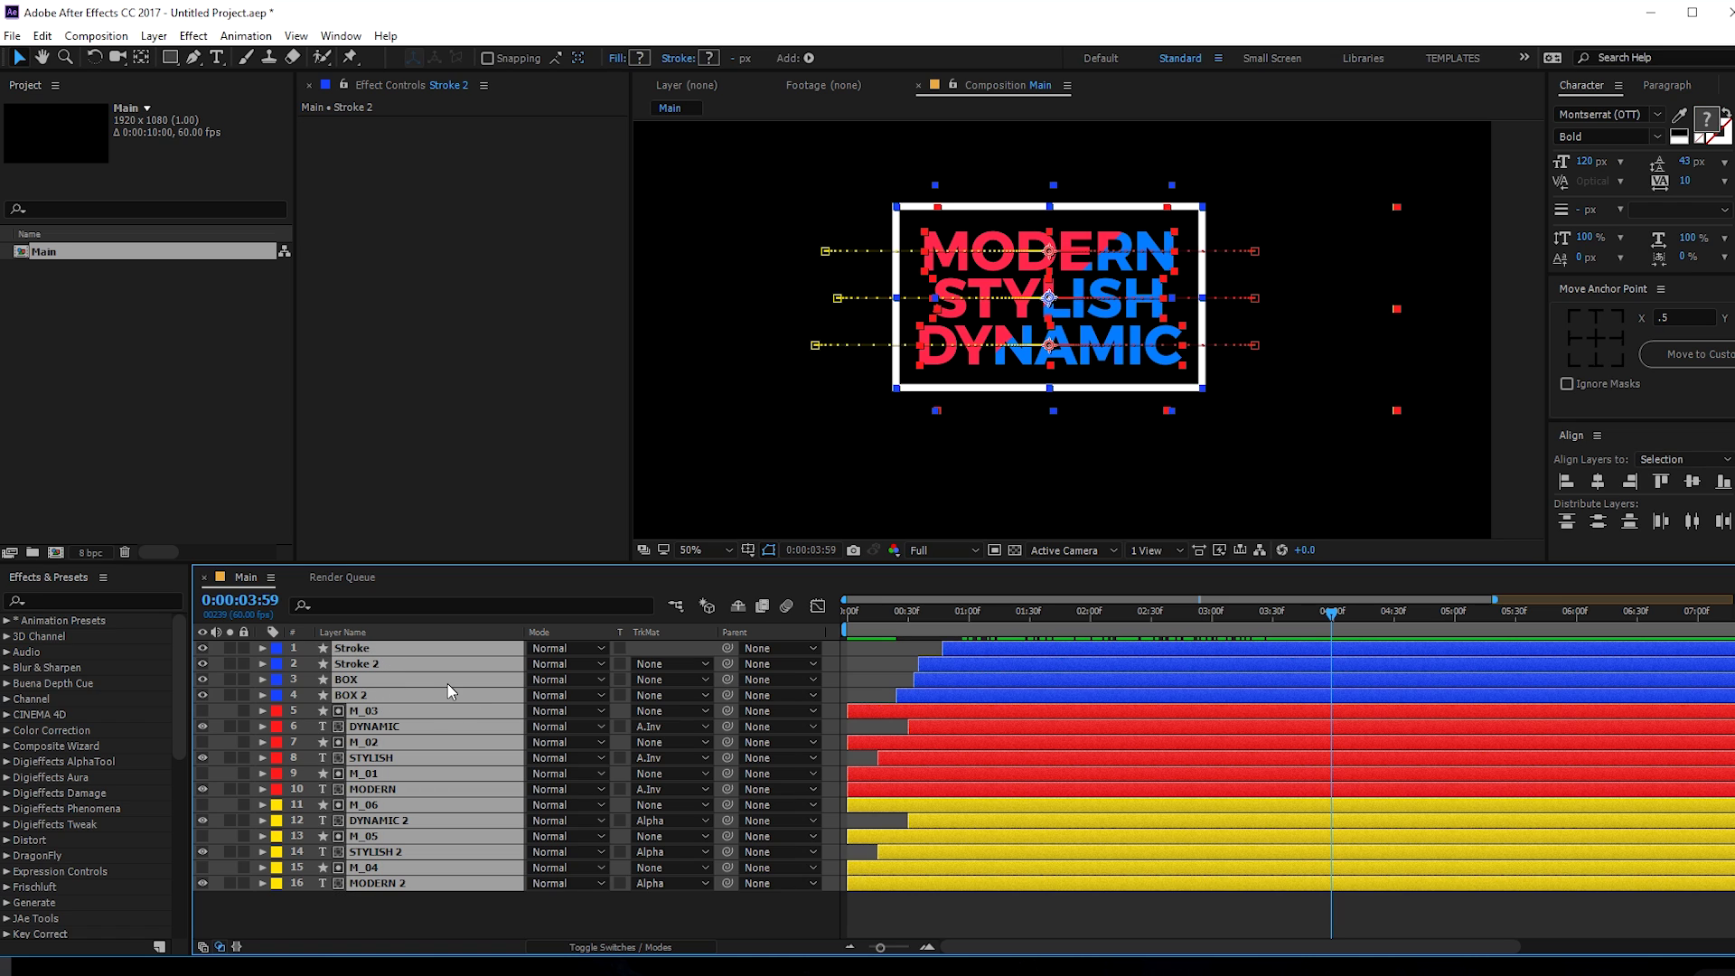
pyautogui.hotkey('ctrl', 'shift', 'c')
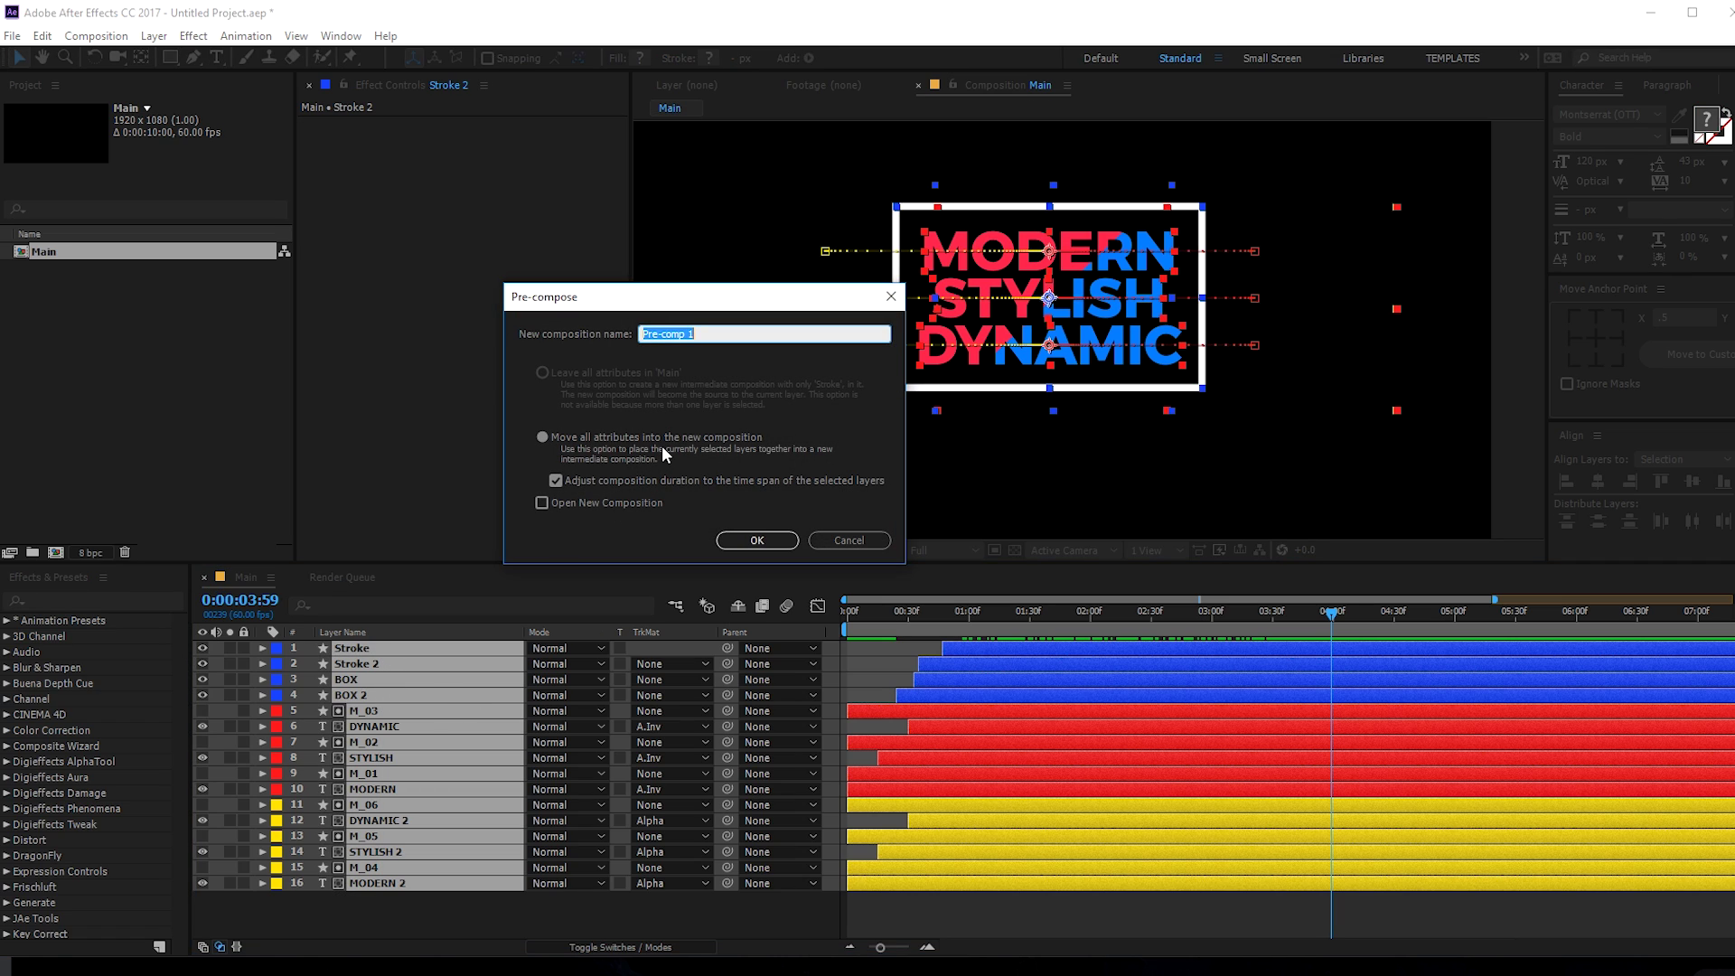
pyautogui.write('Text Animation')
pyautogui.press('Return')
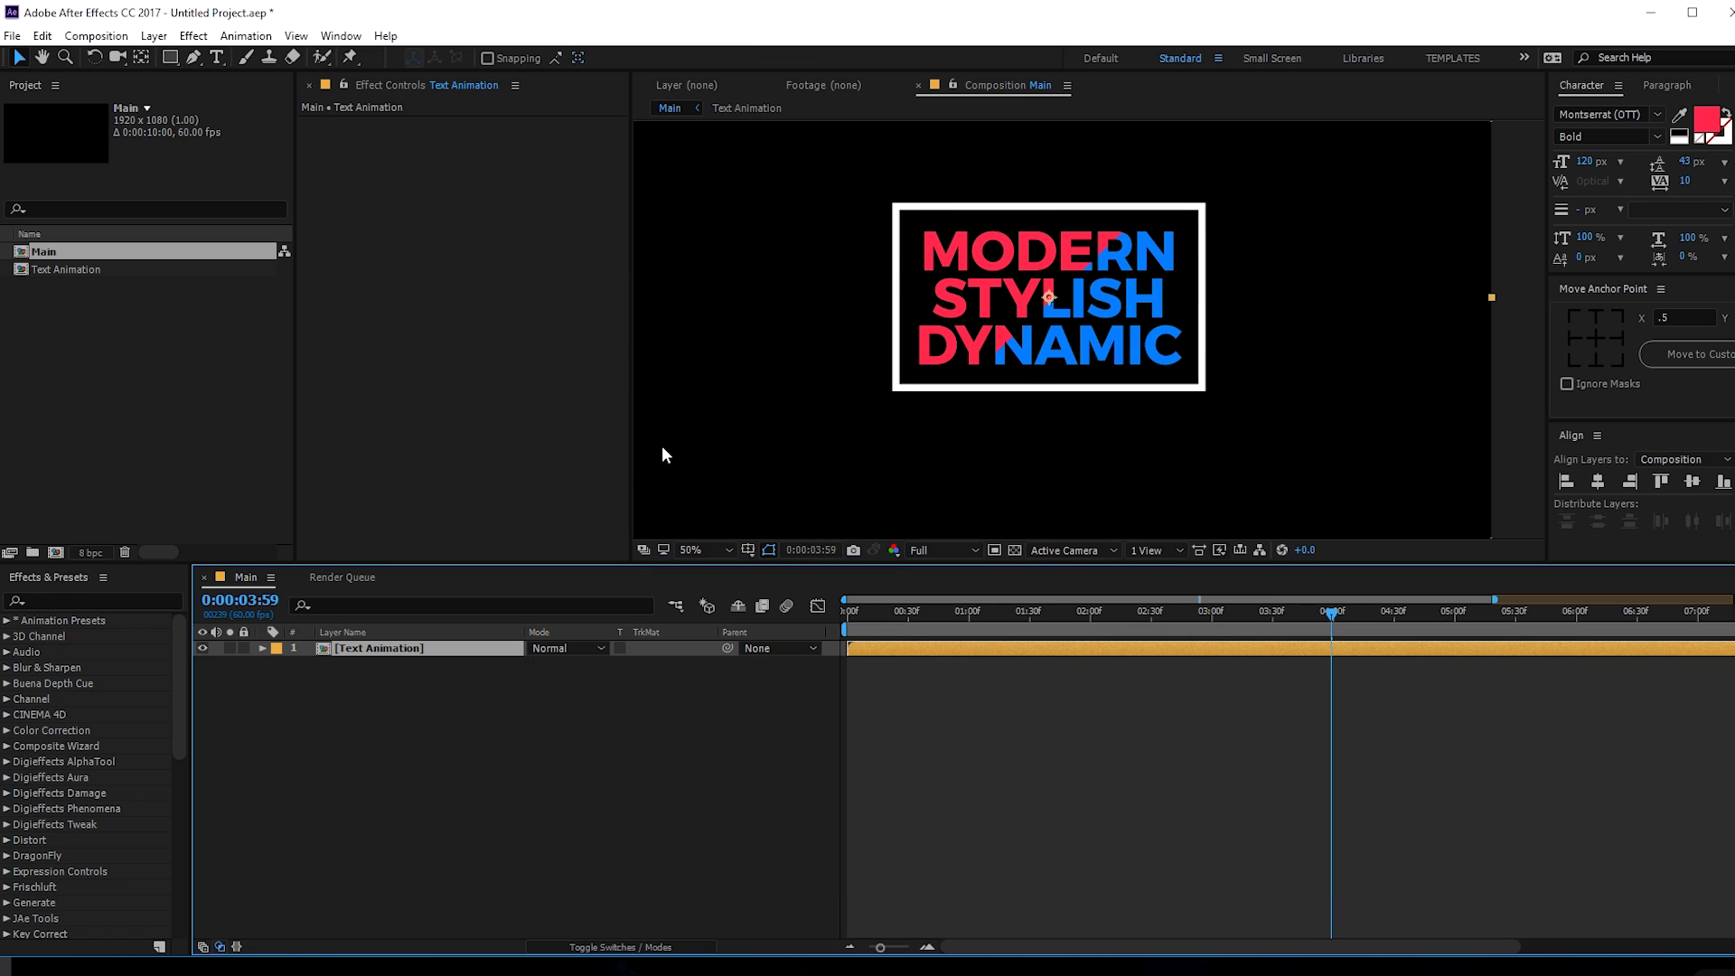
# - Create a 1920 x 1080 px off-white solid named BG and place it beneath the Text Animation layer
pyautogui.press(',')
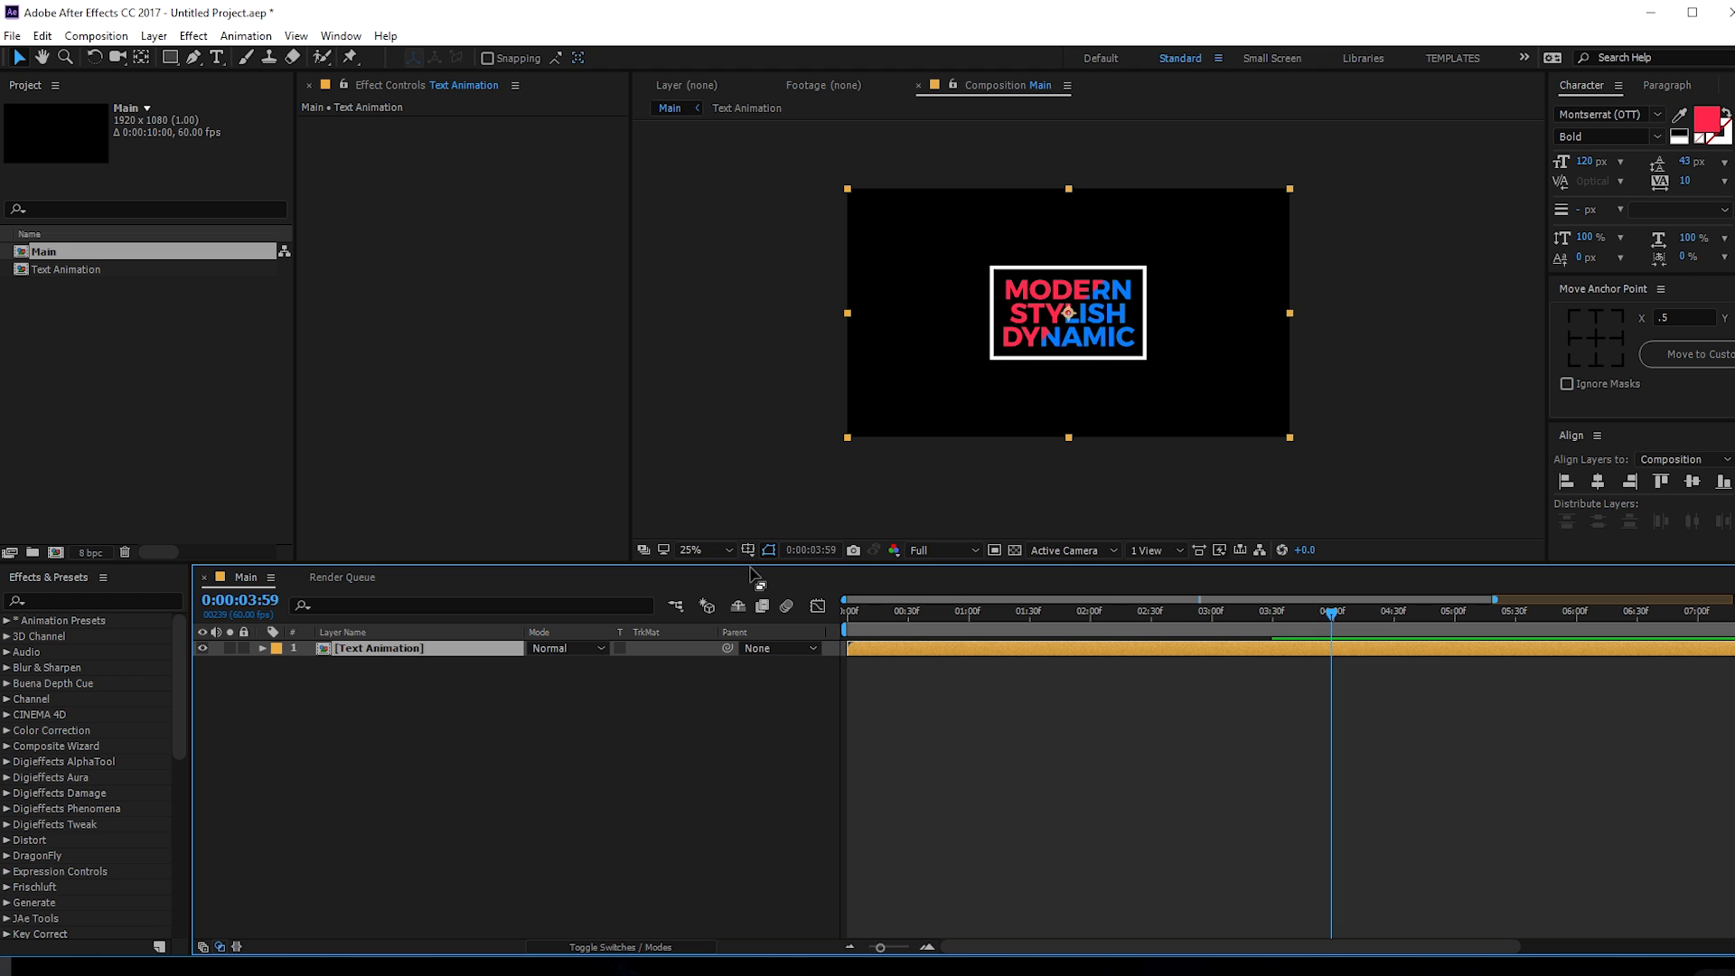
pyautogui.moveTo(750, 575); pyautogui.dragTo(750, 682)
pyautogui.press('.')
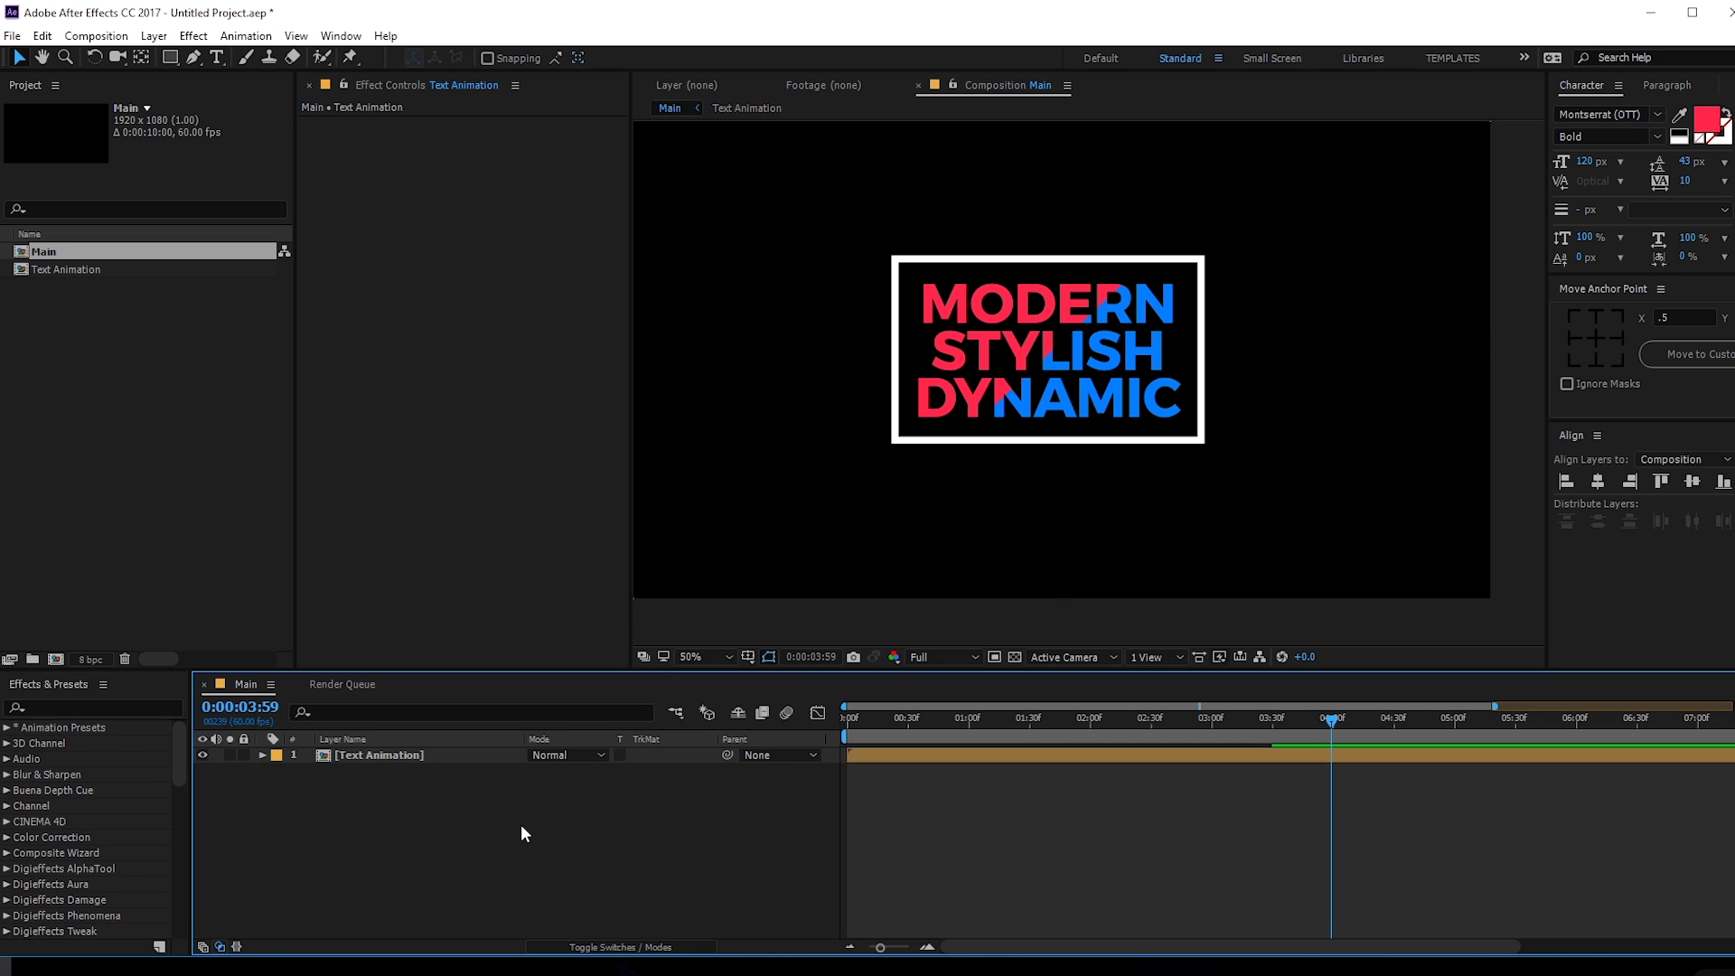
pyautogui.hotkey('ctrl', 'y')
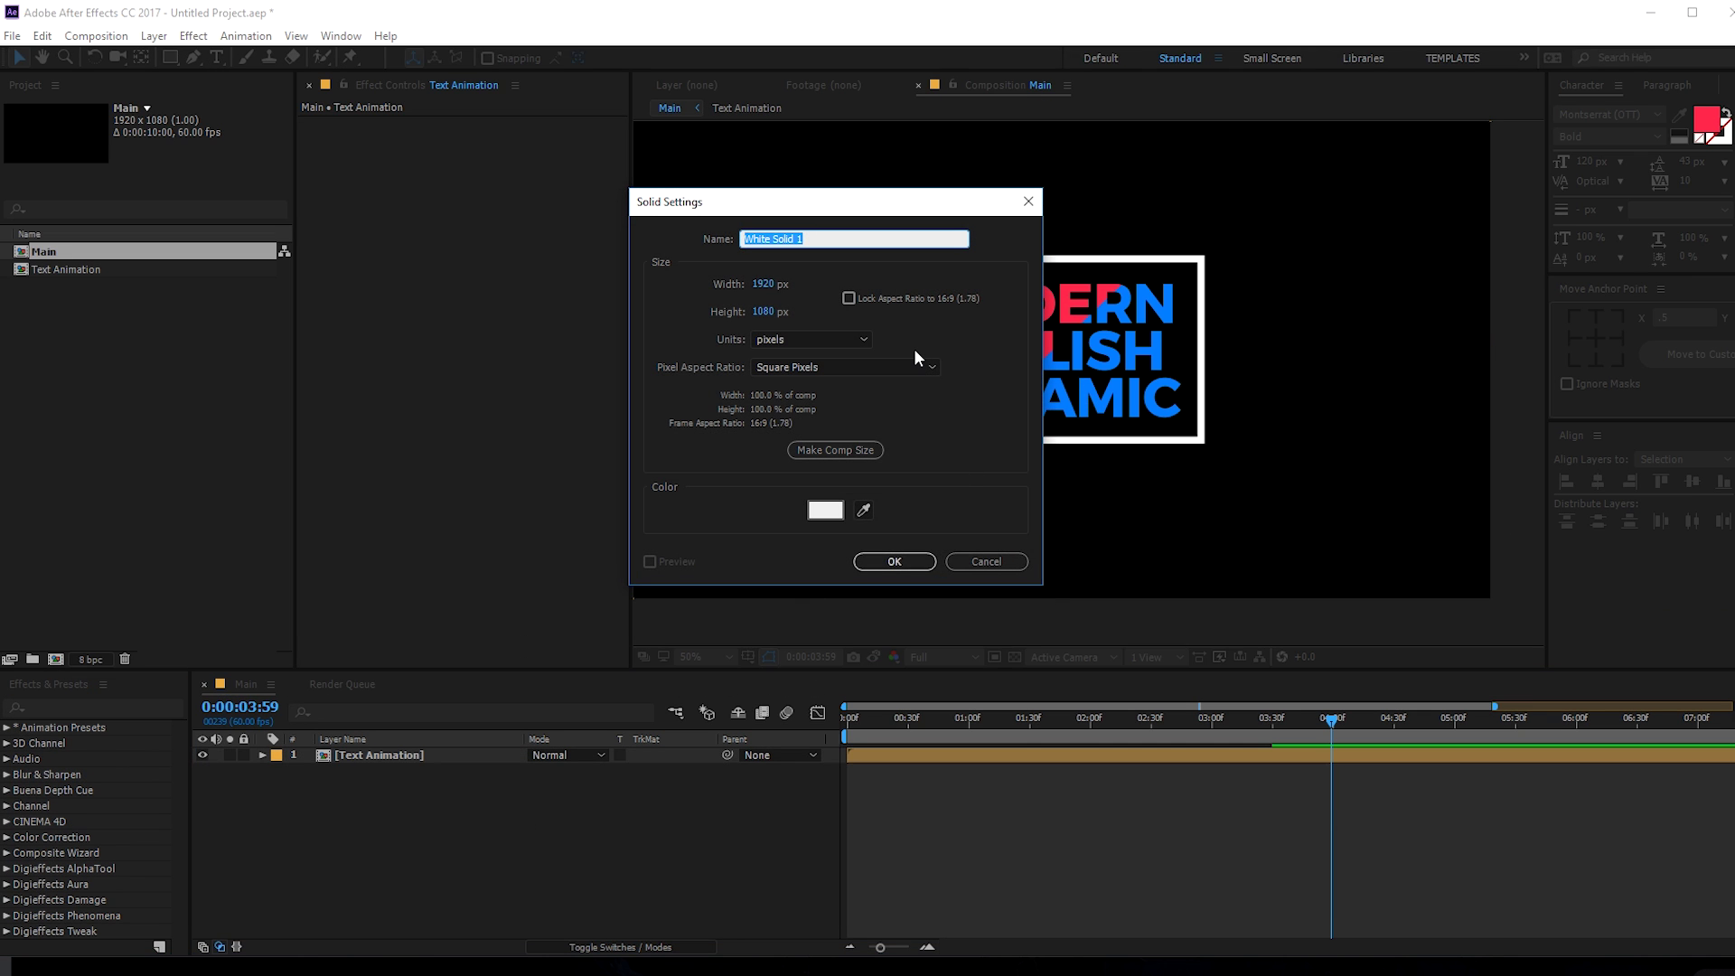
pyautogui.write('BG')
pyautogui.click(876, 567)
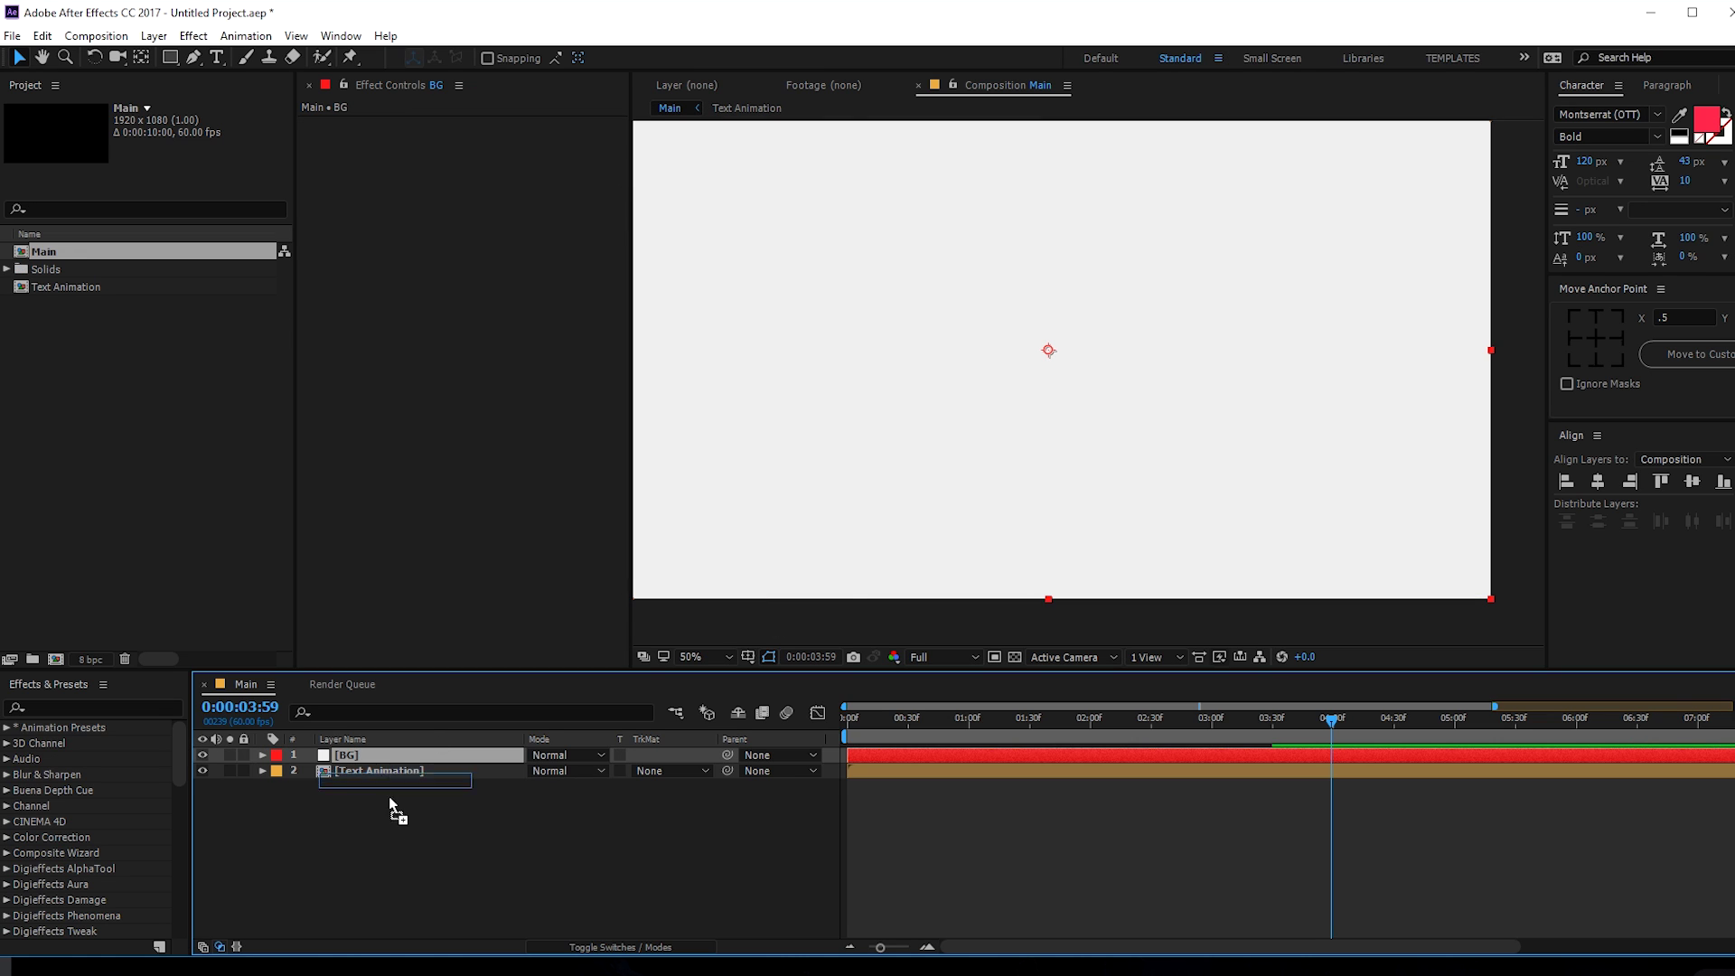
# - Apply the Gradient Ramp effect to the BG layer and swap its start and end colors
pyautogui.hotkey('ctrl', 'space')
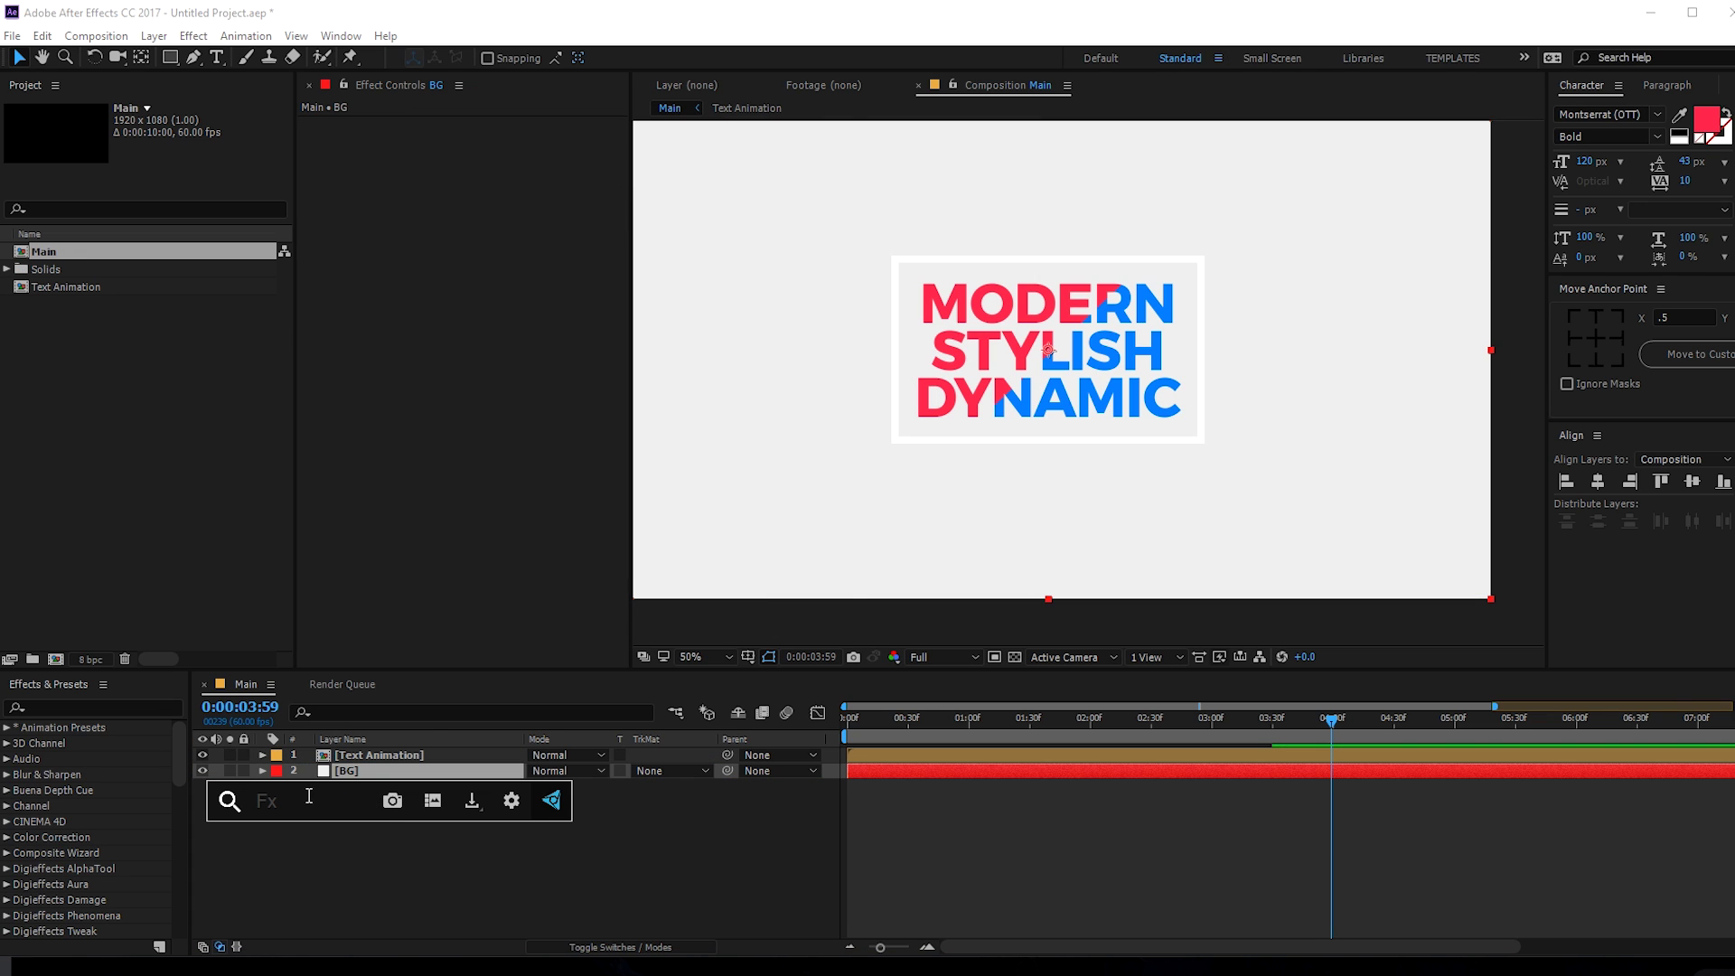
pyautogui.write('gra')
pyautogui.click(345, 863)
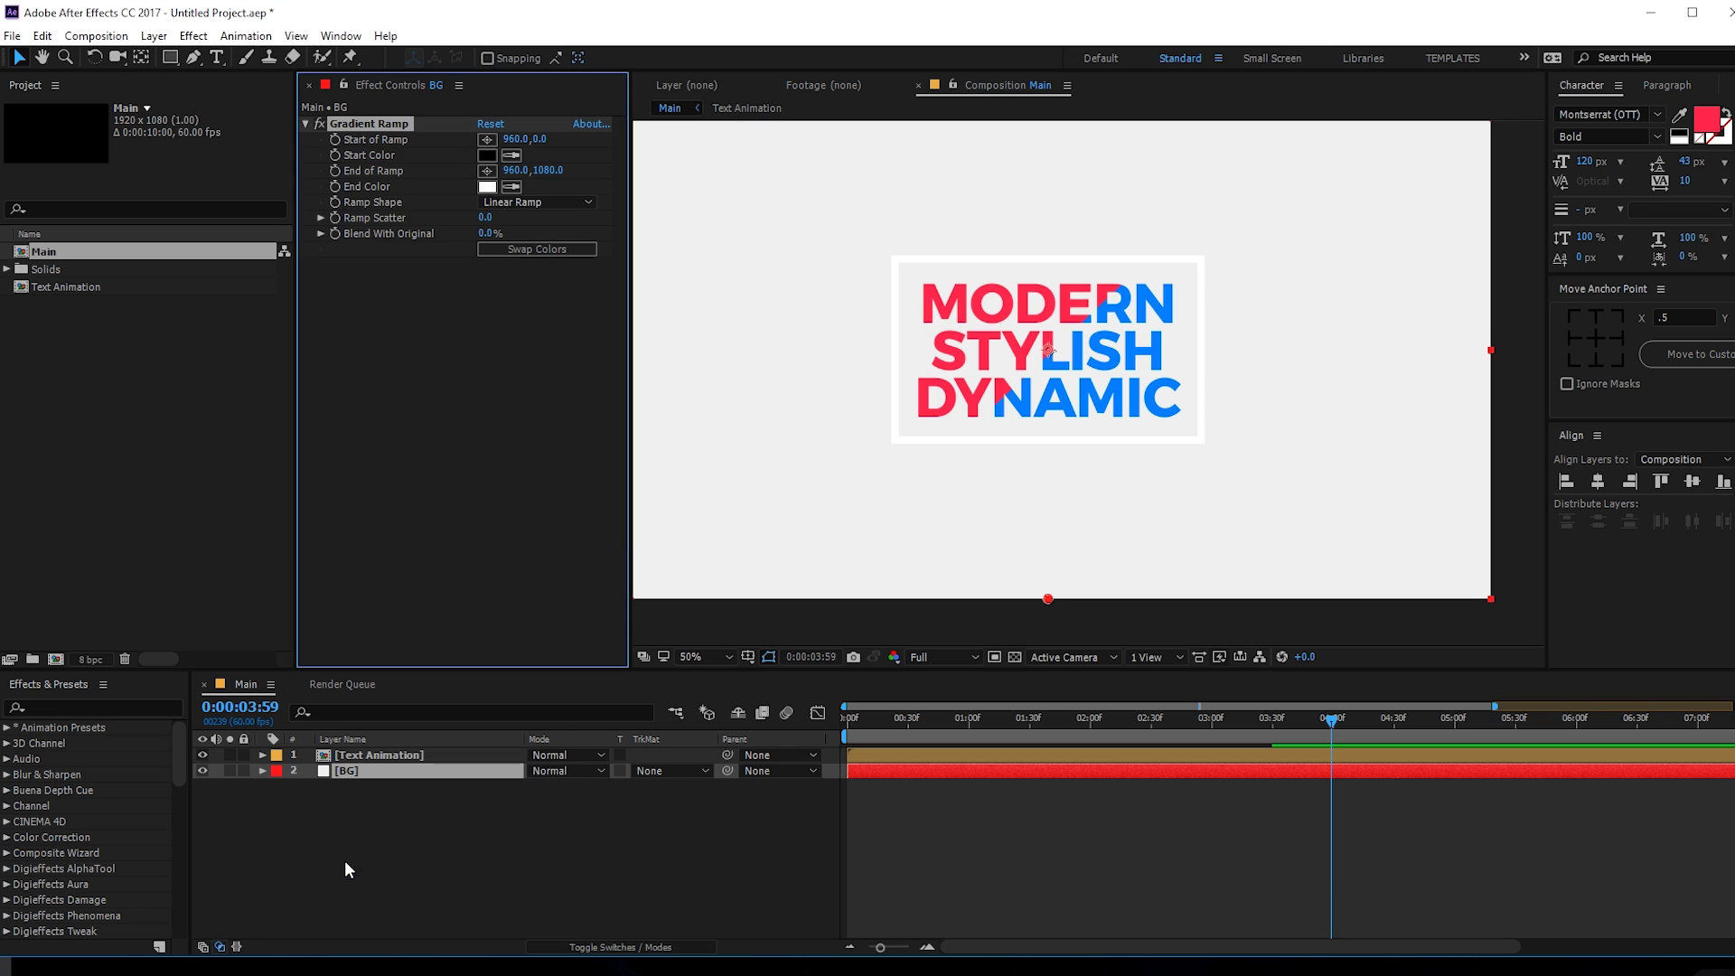
pyautogui.click(533, 245)
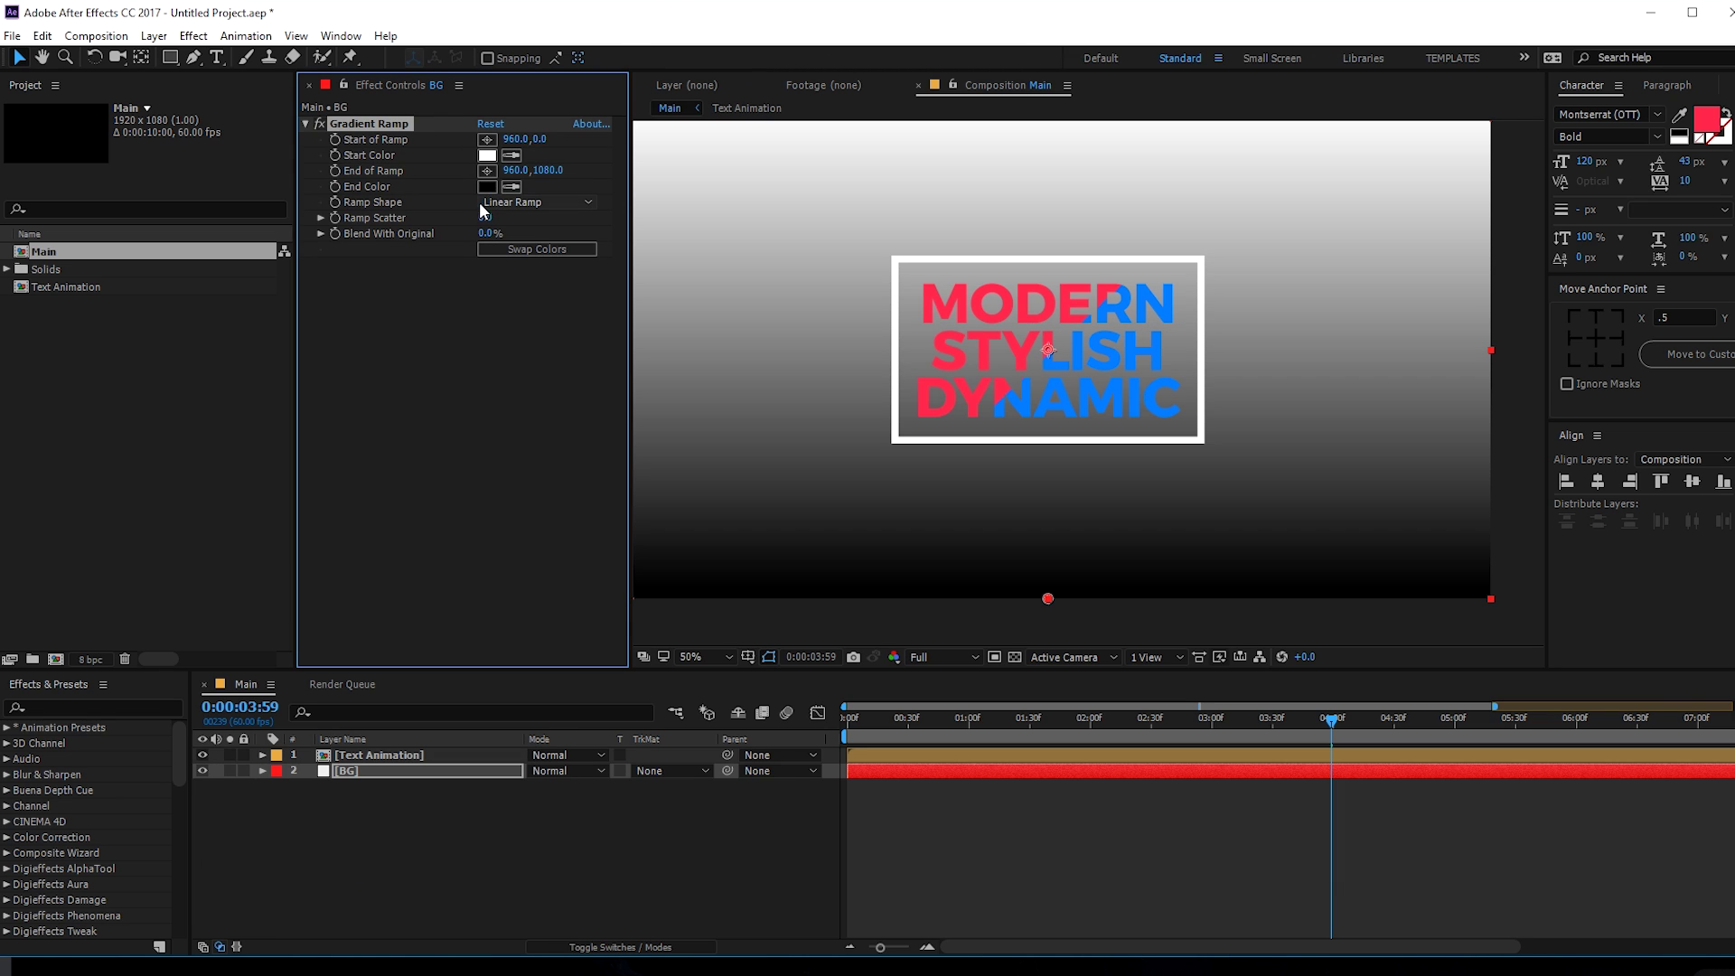
# - Set the BG ramp's end color to a light-medium gray and change its shape to Radial Ramp
pyautogui.click(487, 186)
pyautogui.moveTo(1038, 620); pyautogui.dragTo(958, 686)
pyautogui.click(1384, 611)
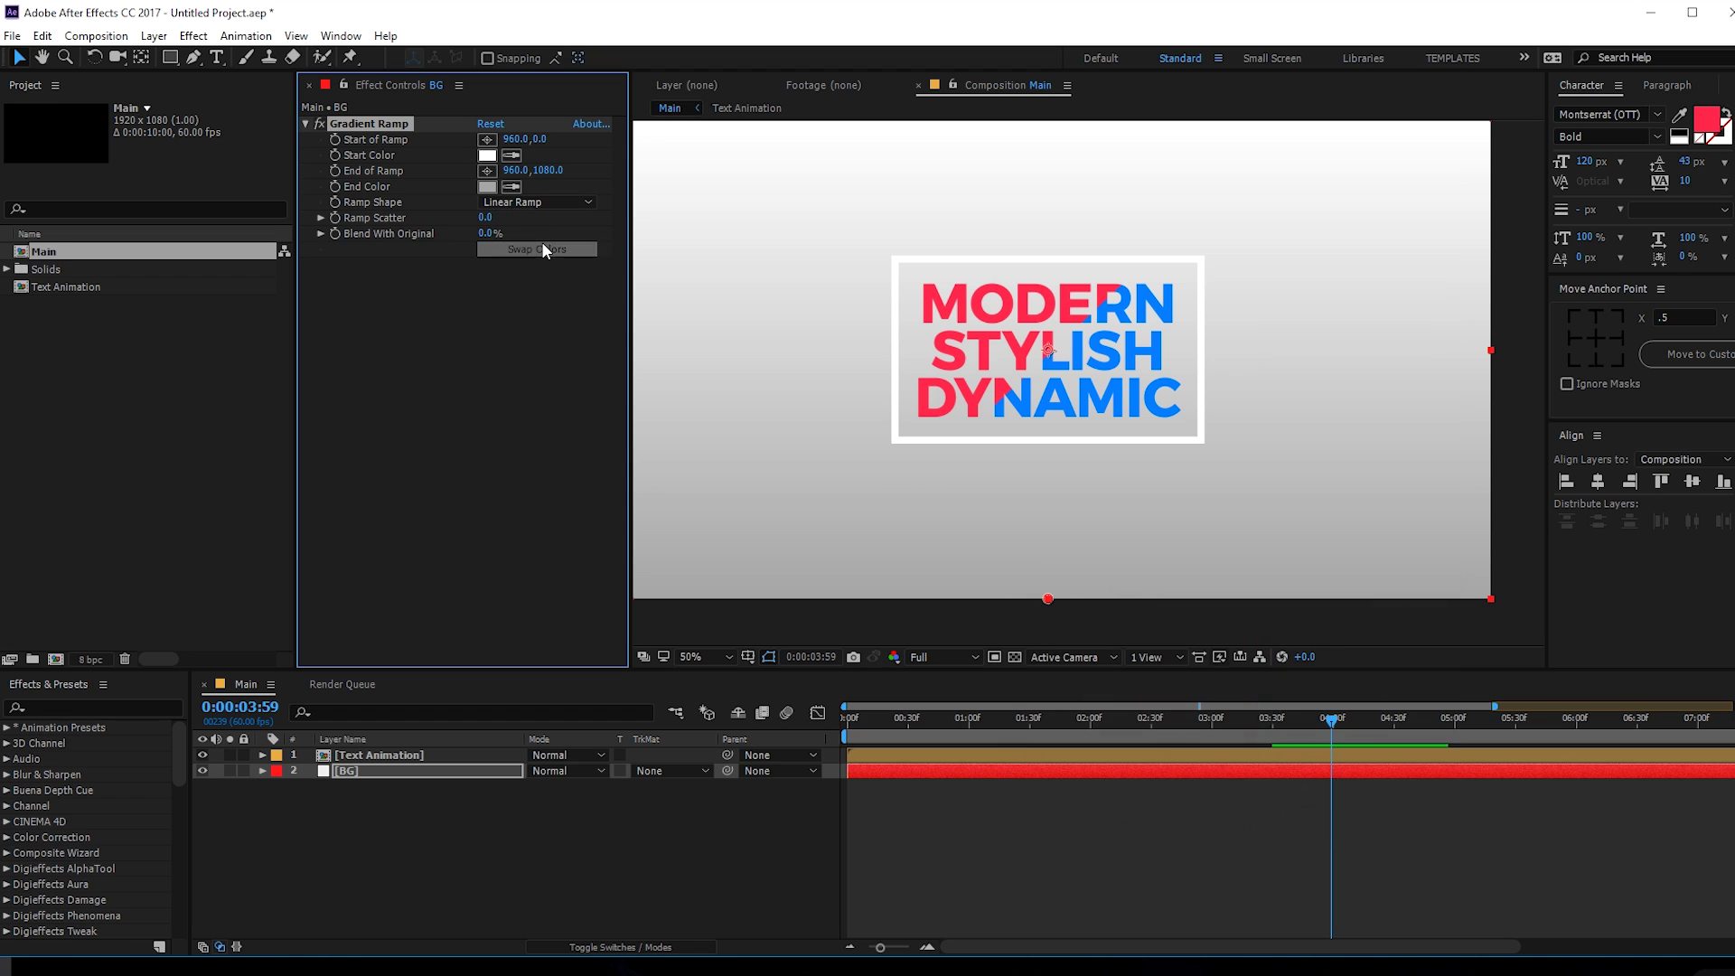
pyautogui.click(541, 241)
pyautogui.click(541, 242)
pyautogui.click(535, 195)
pyautogui.click(540, 242)
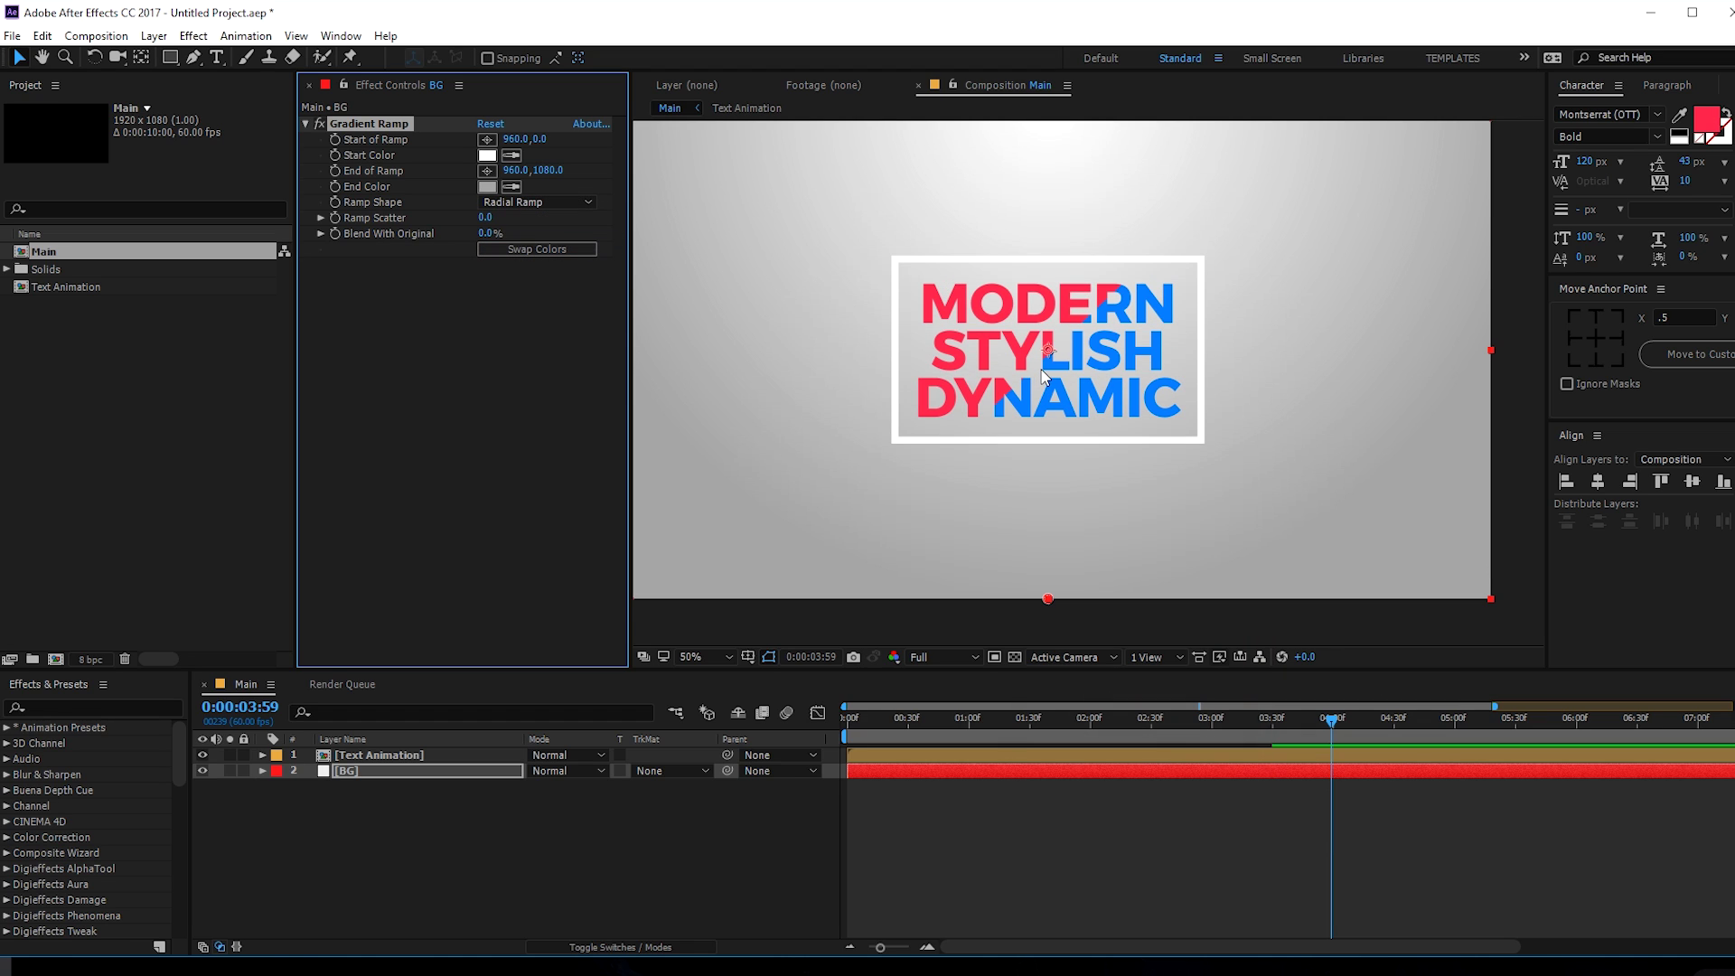
# - Place the radial ramp's start at about 956, 540 and its end beyond the lower-left corner at about -28, 1140
pyautogui.scroll(-2, 1043, 375)
pyautogui.moveTo(1069, 241); pyautogui.dragTo(1065, 366)
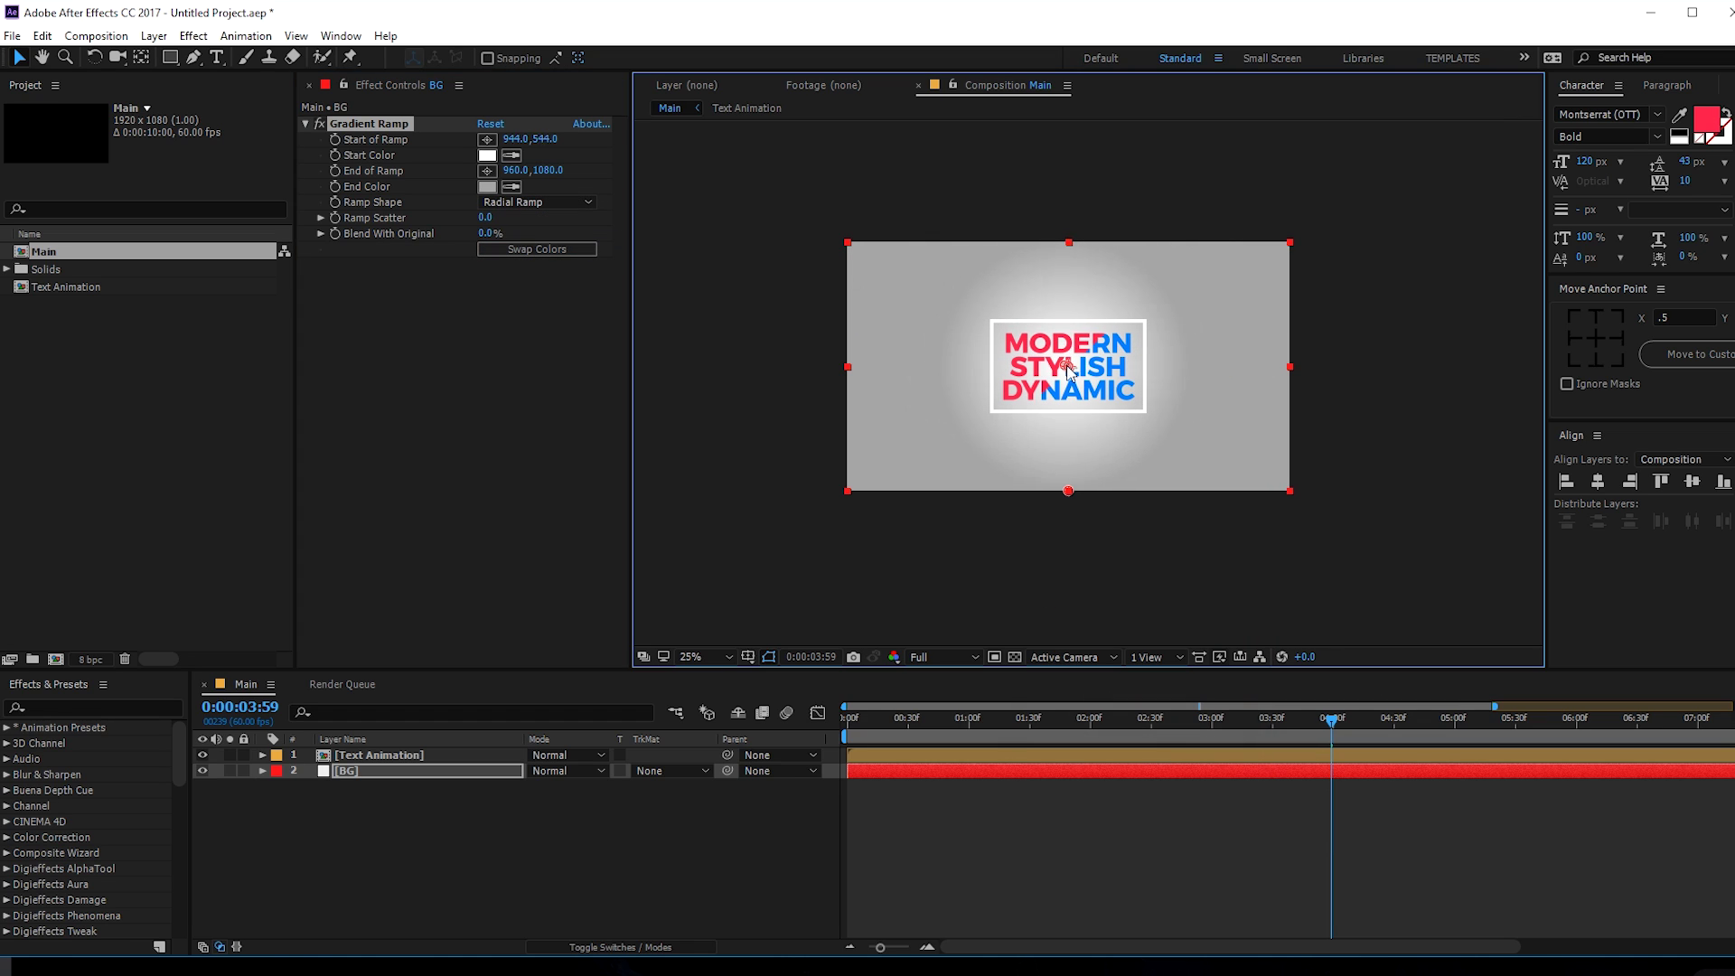
pyautogui.moveTo(1068, 491); pyautogui.dragTo(837, 506)
pyautogui.scroll(2, 1012, 464)
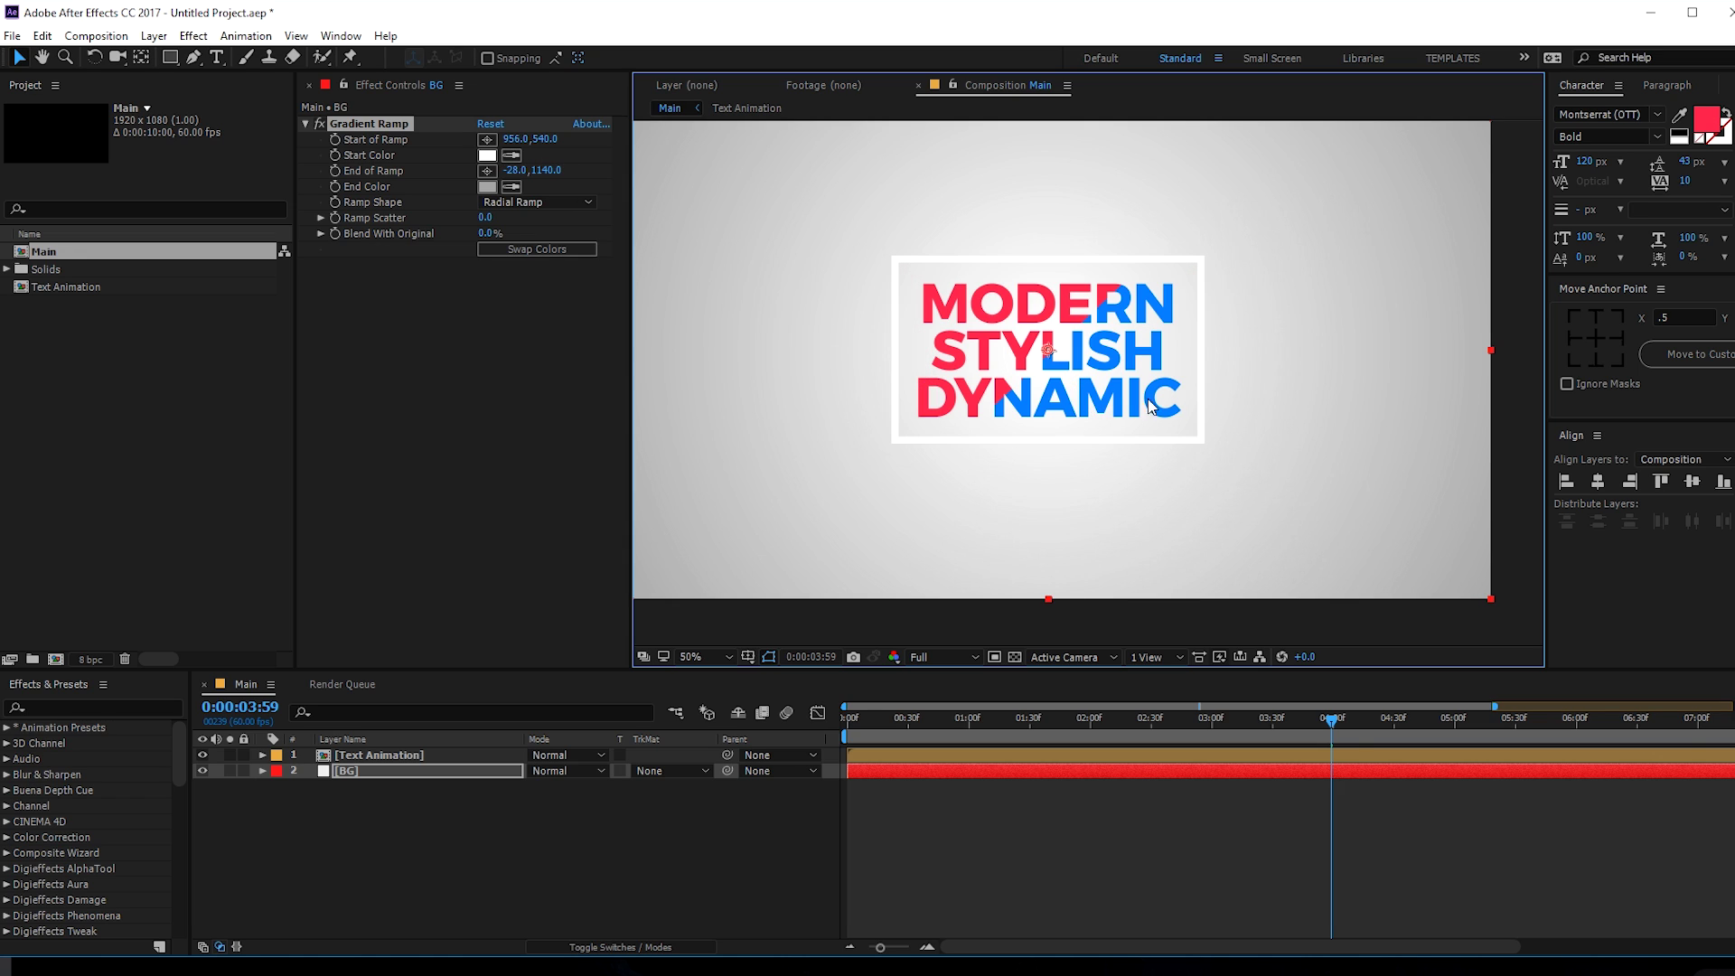
# - Scrub the Main composition to 0:00:03:41, deselect the layers and enlarge the viewer area to show the whole frame
pyautogui.moveTo(874, 730); pyautogui.dragTo(1124, 686)
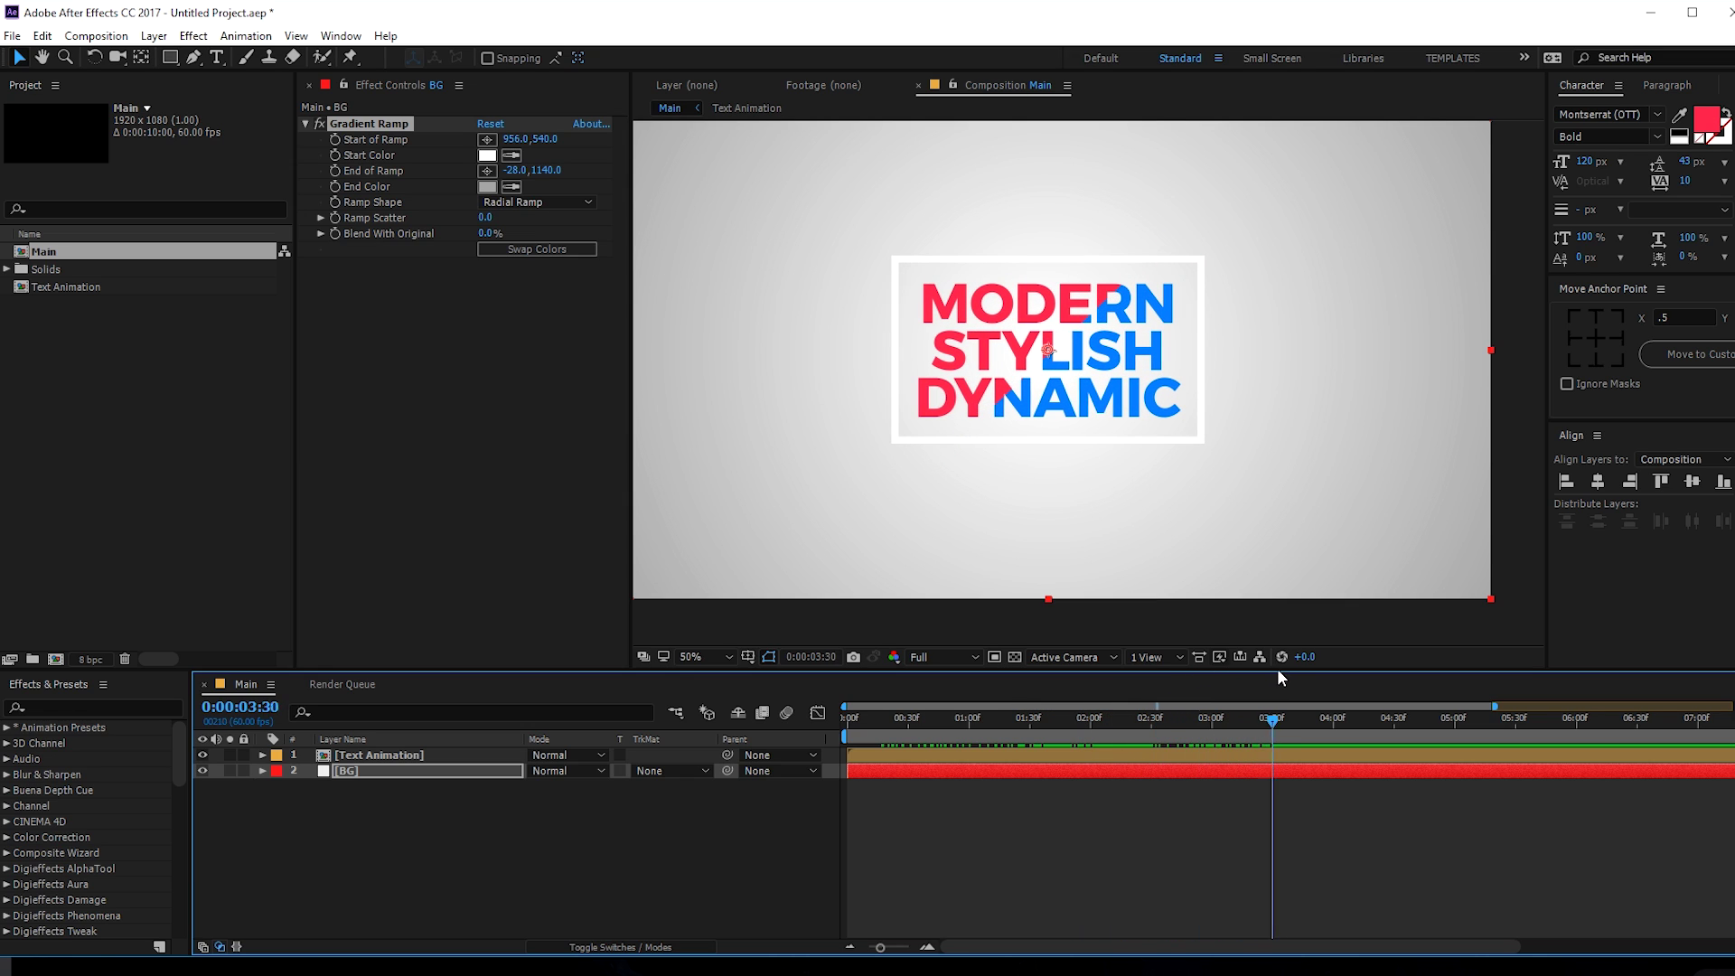
pyautogui.click(375, 821)
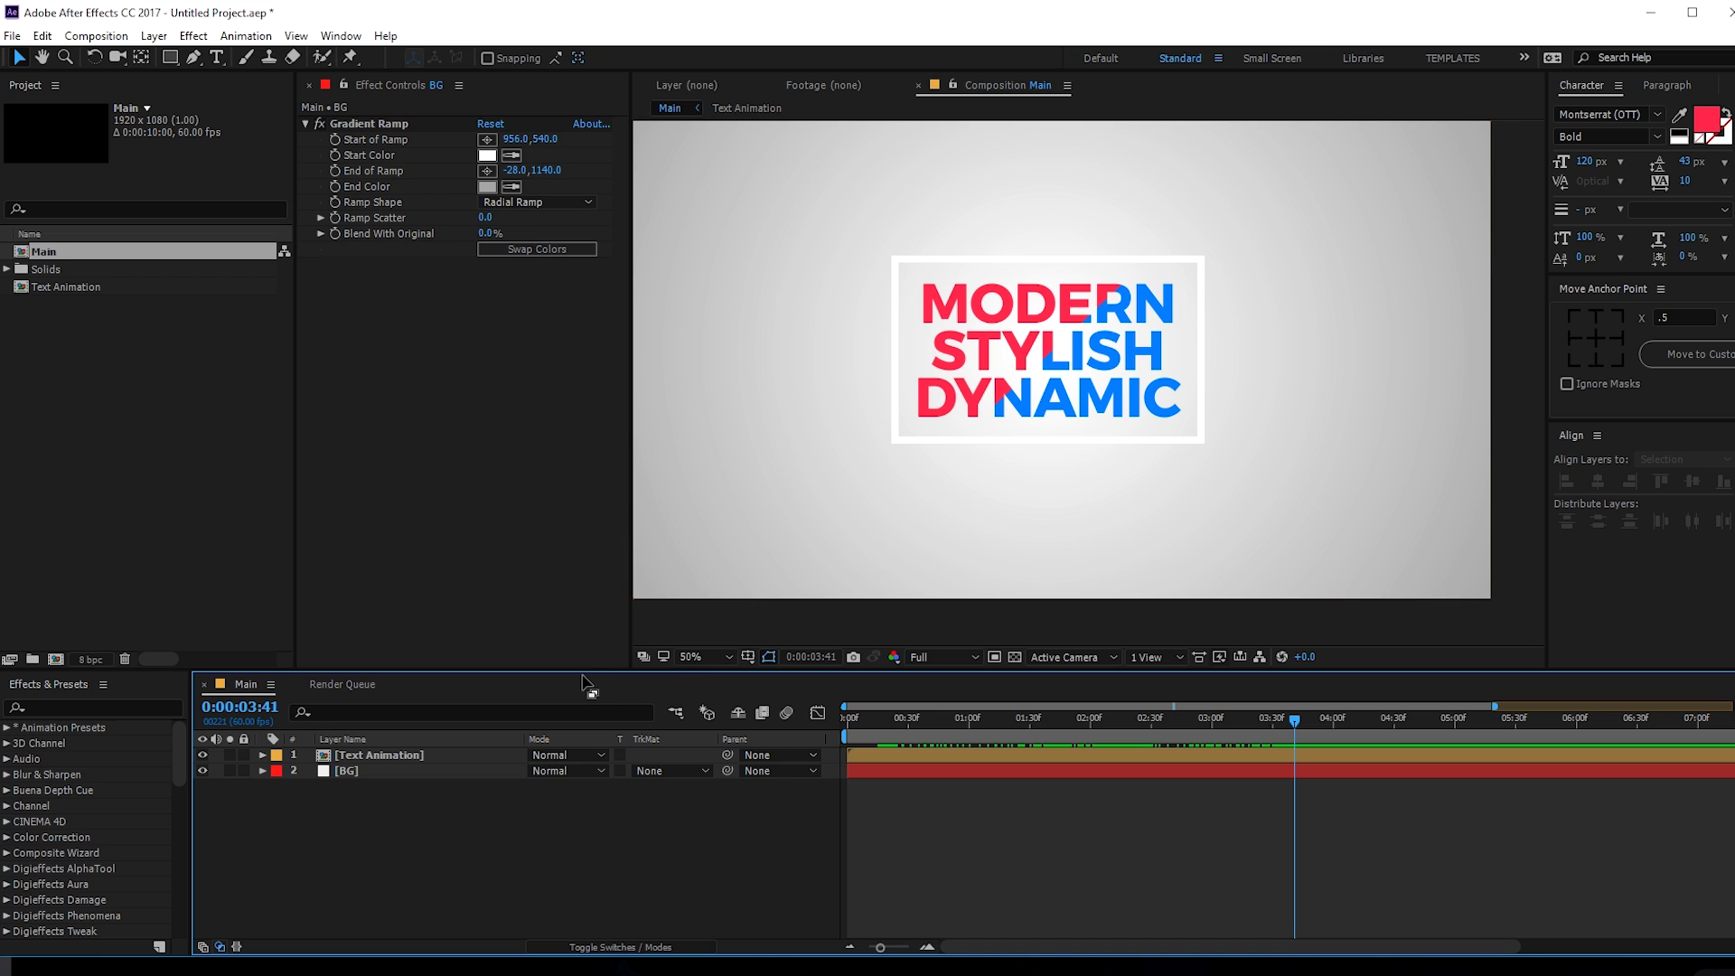
pyautogui.moveTo(583, 670); pyautogui.dragTo(581, 710)
pyautogui.press('h')
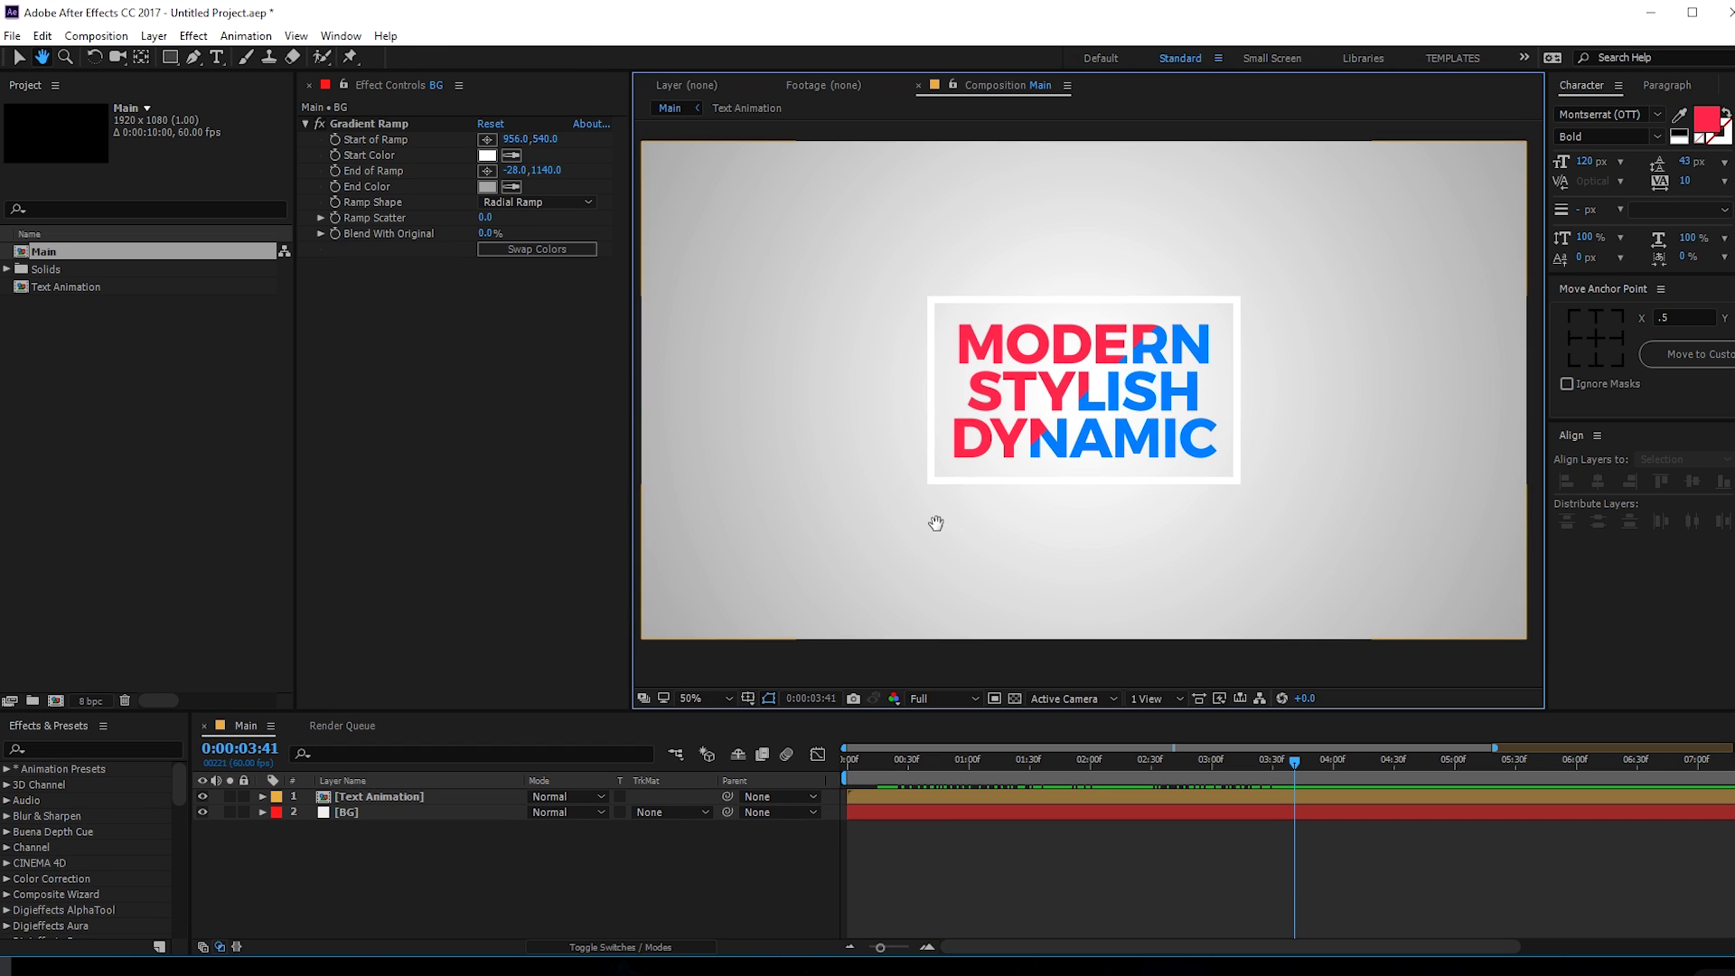
pyautogui.moveTo(940, 523); pyautogui.dragTo(927, 541)
pyautogui.press('v')
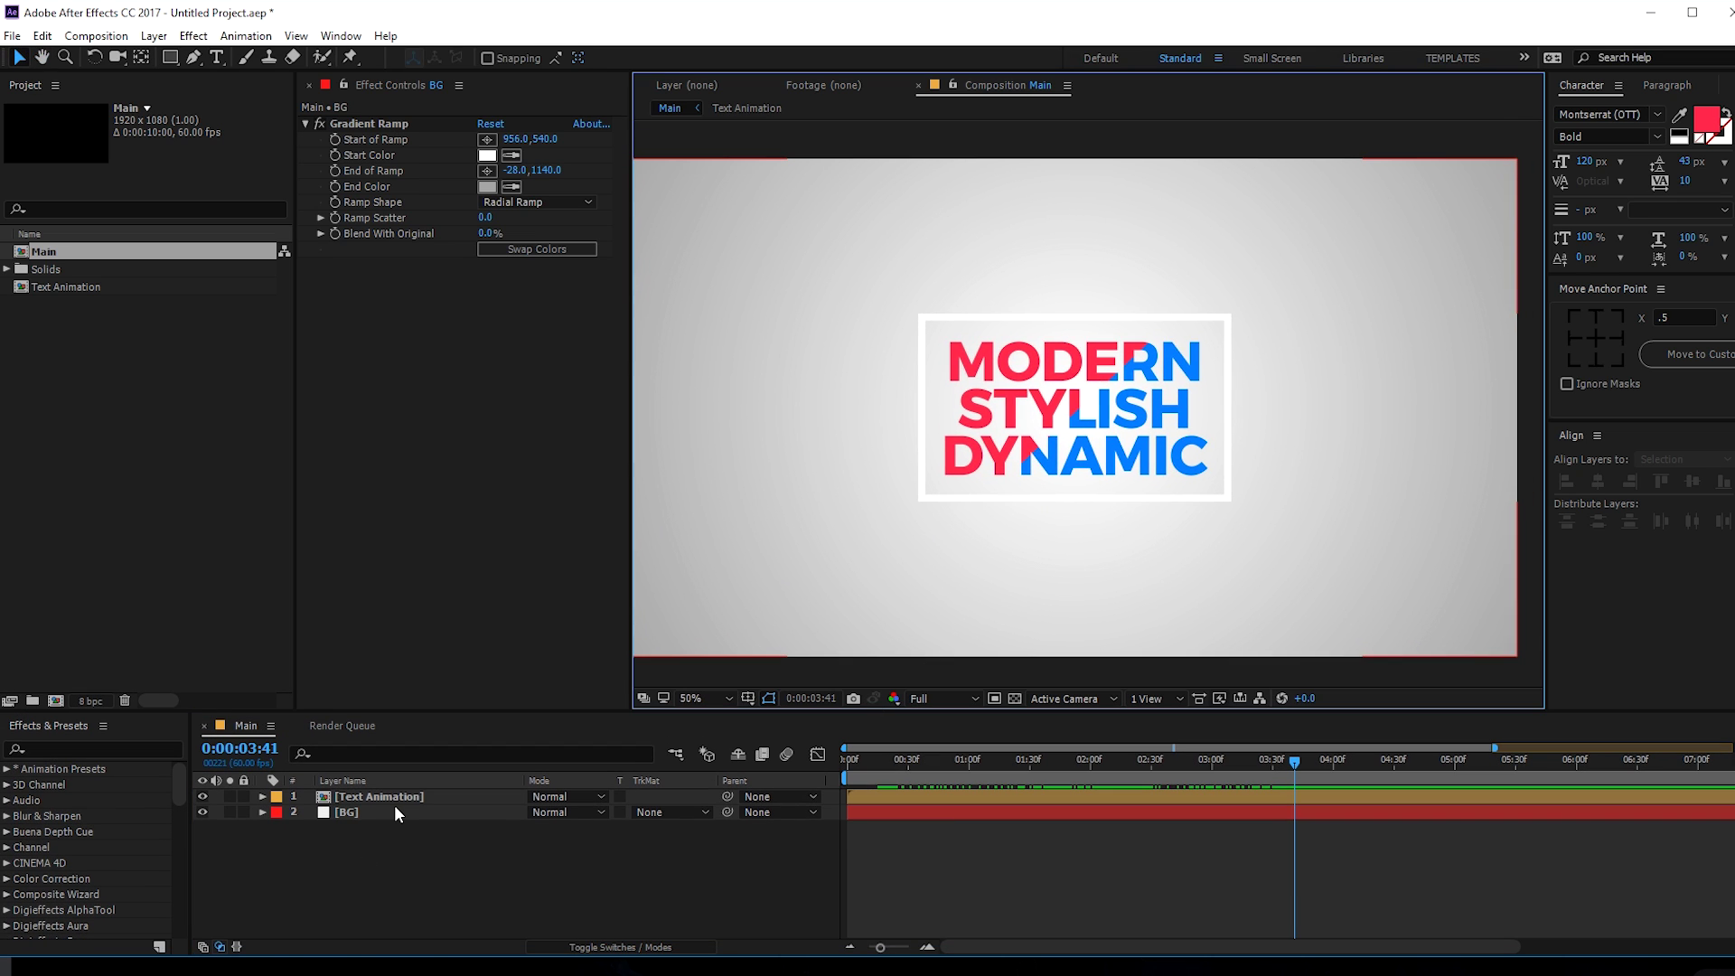
# - Duplicate the Text Animation layer and apply a Fill effect with color 000000 to the lower copy
pyautogui.click(394, 796)
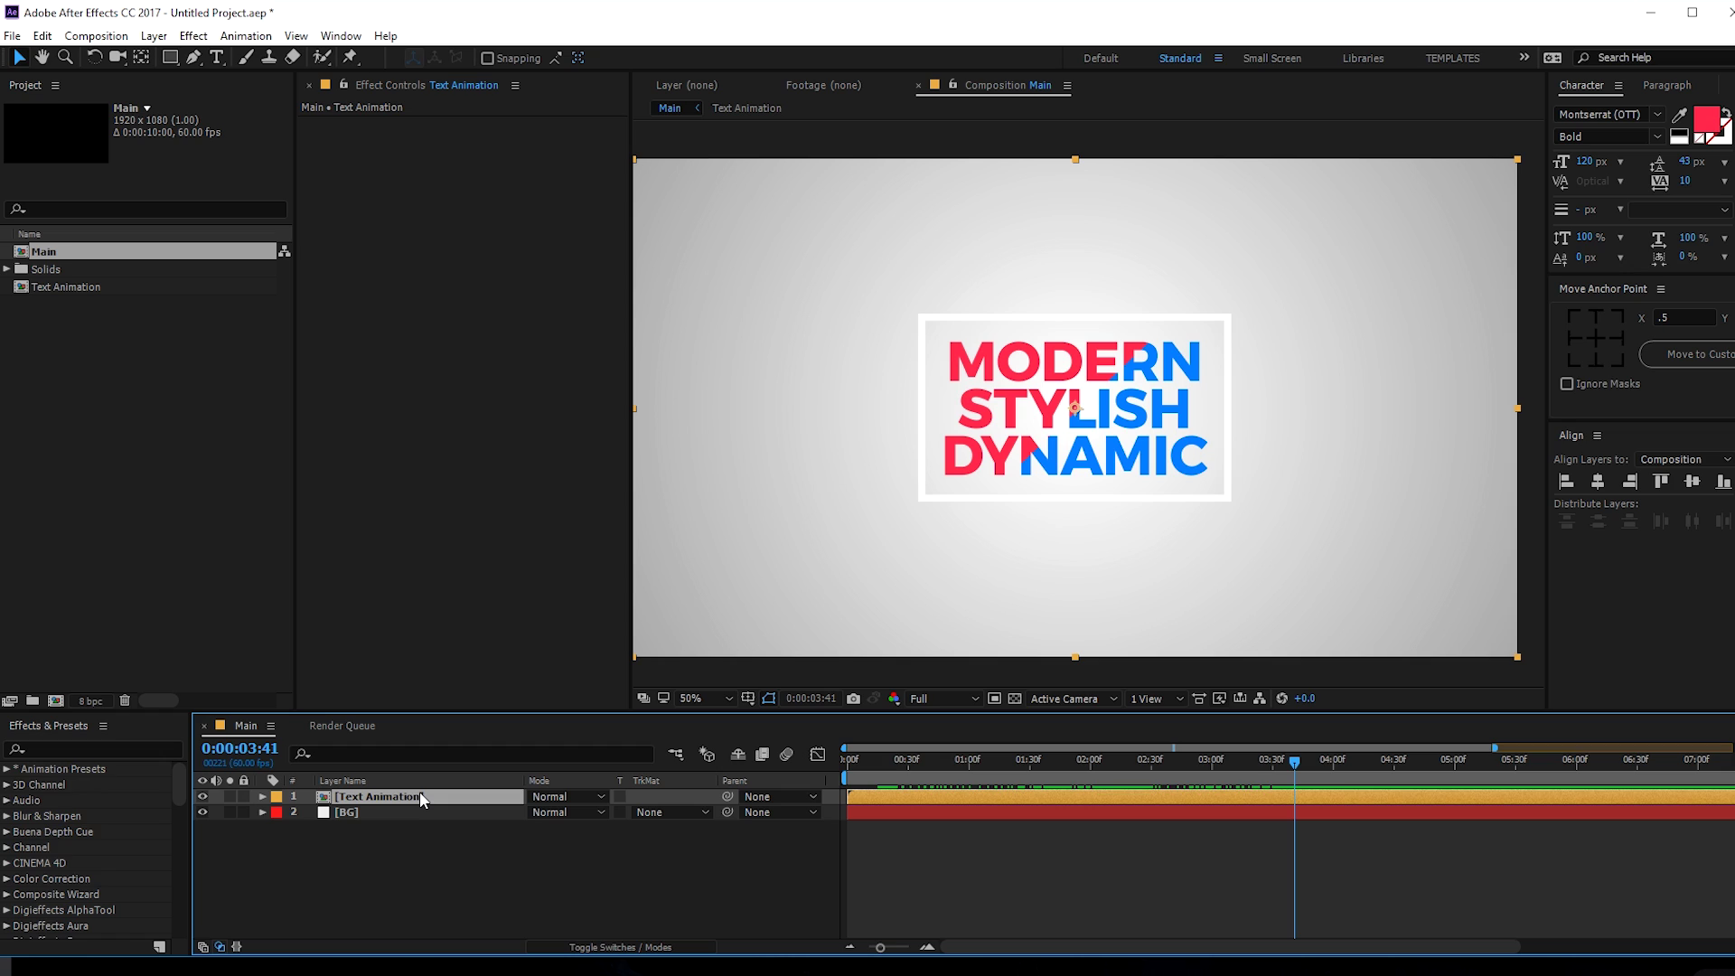
pyautogui.hotkey('ctrl', 'd')
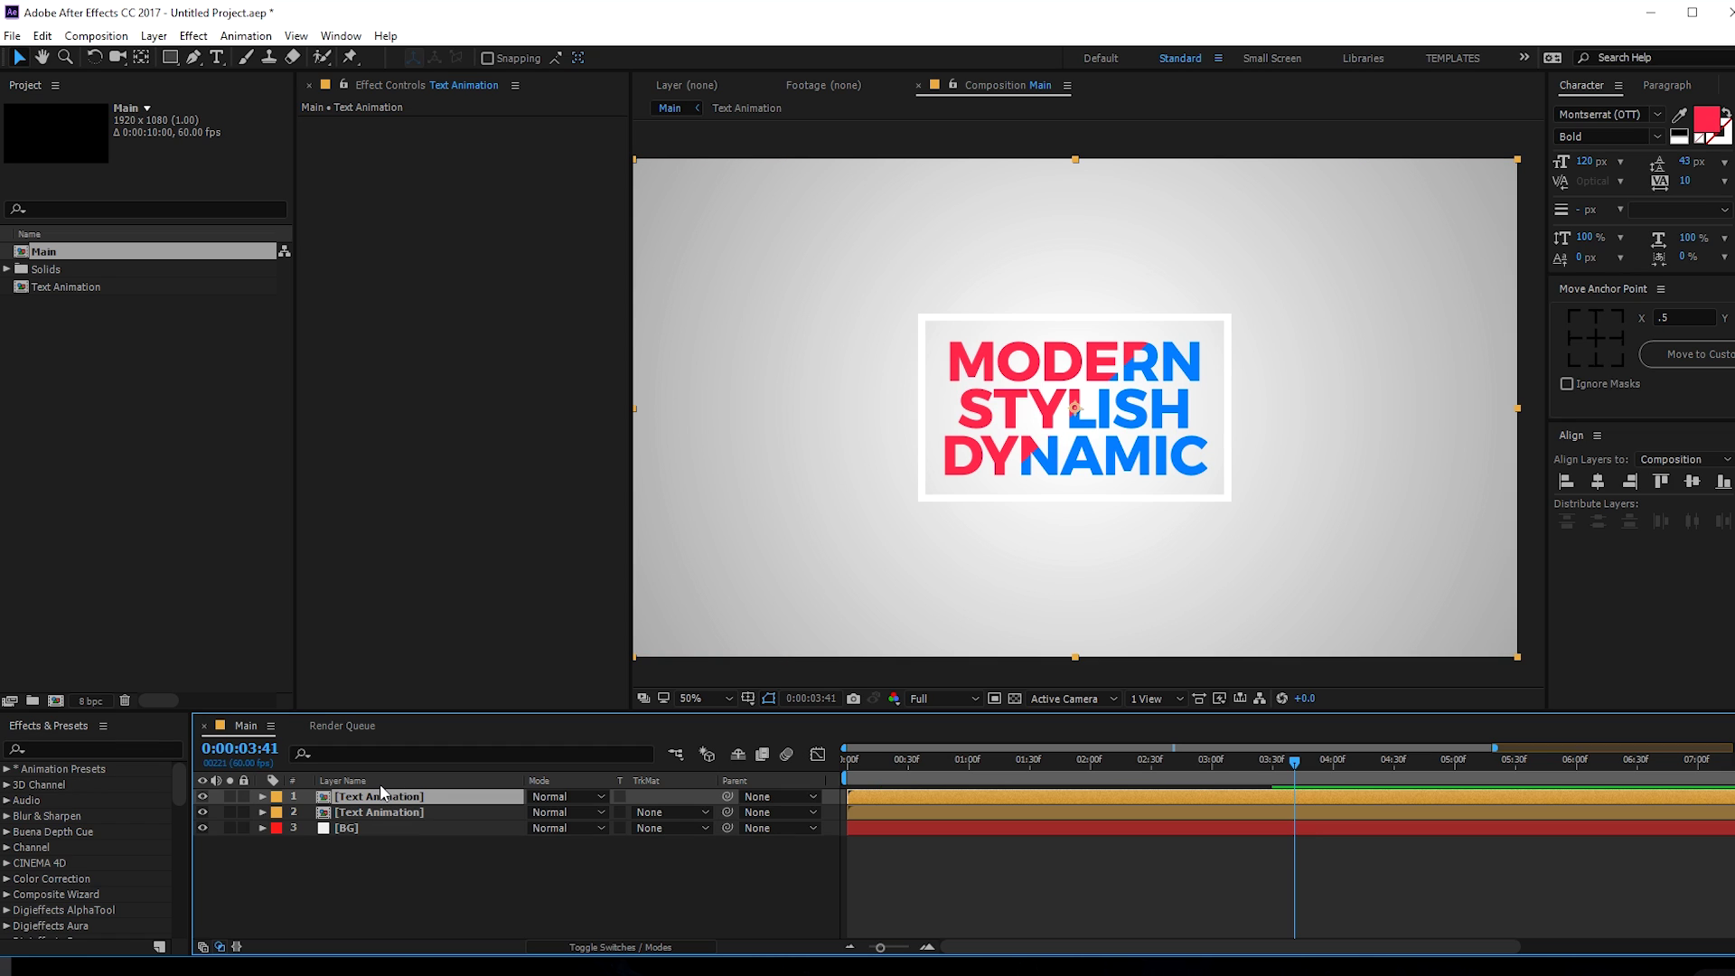
pyautogui.click(372, 814)
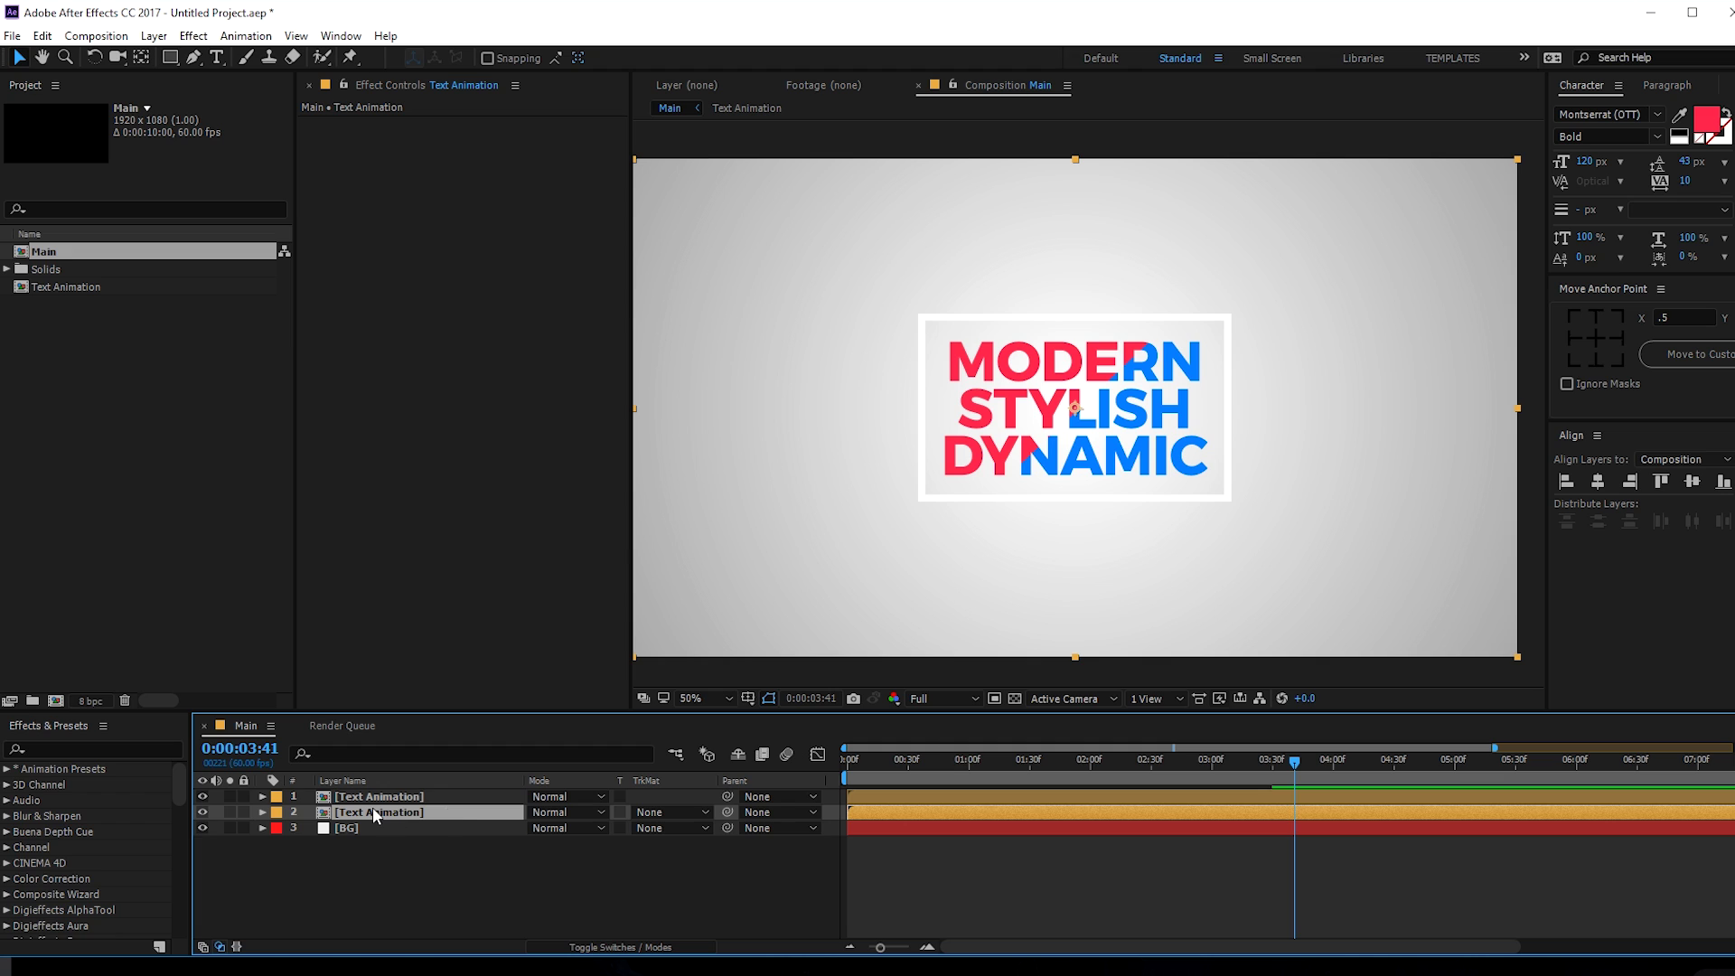
pyautogui.hotkey('ctrl', 'space')
pyautogui.write('fill')
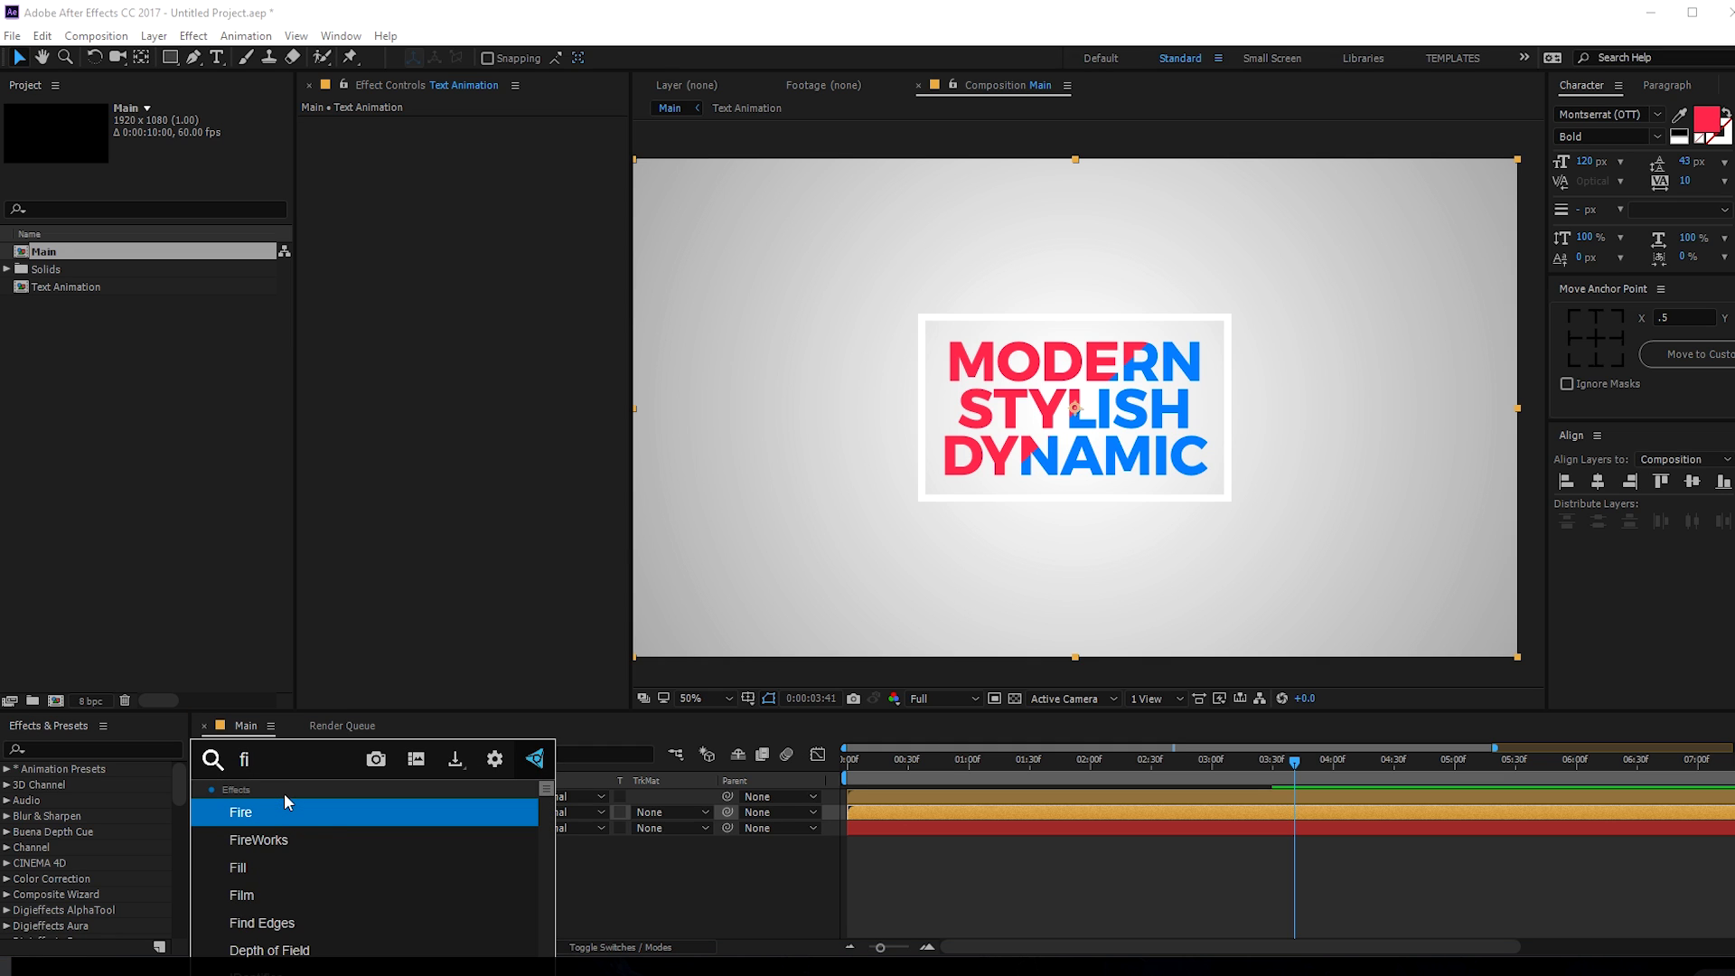
pyautogui.click(271, 820)
pyautogui.click(487, 170)
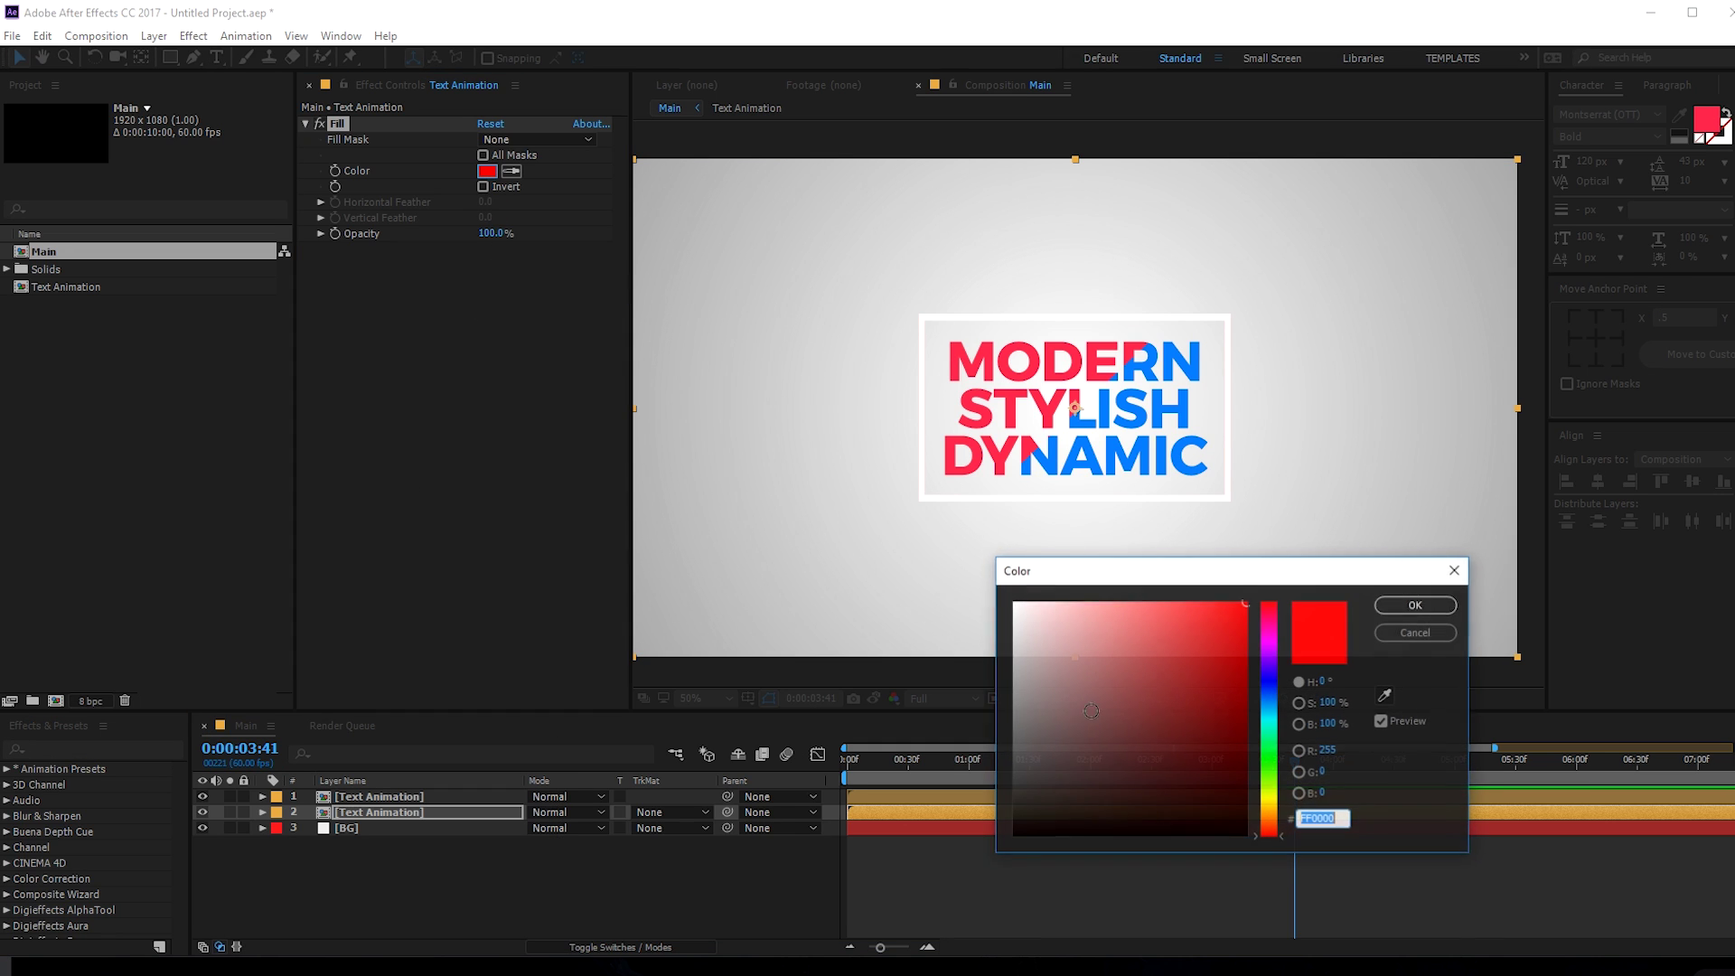
pyautogui.write('000000')
pyautogui.press('Return')
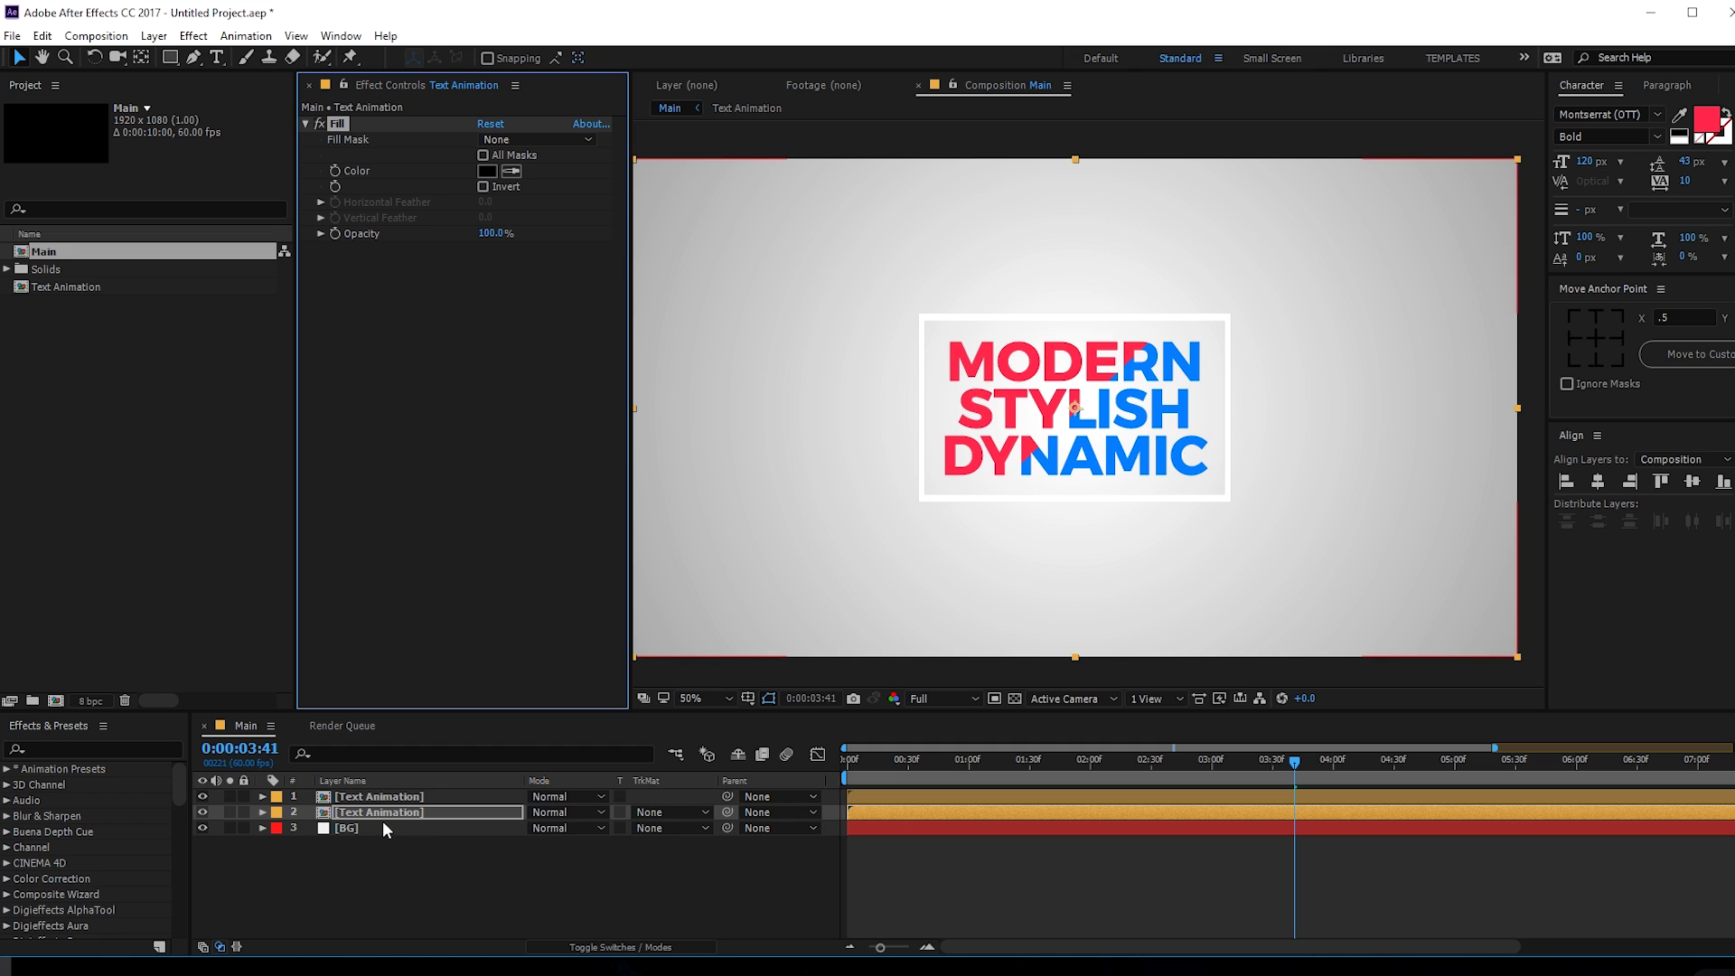
# - Try dragging the black copy below the title, undo that, and offset it slightly up and left behind the original
pyautogui.press('s')
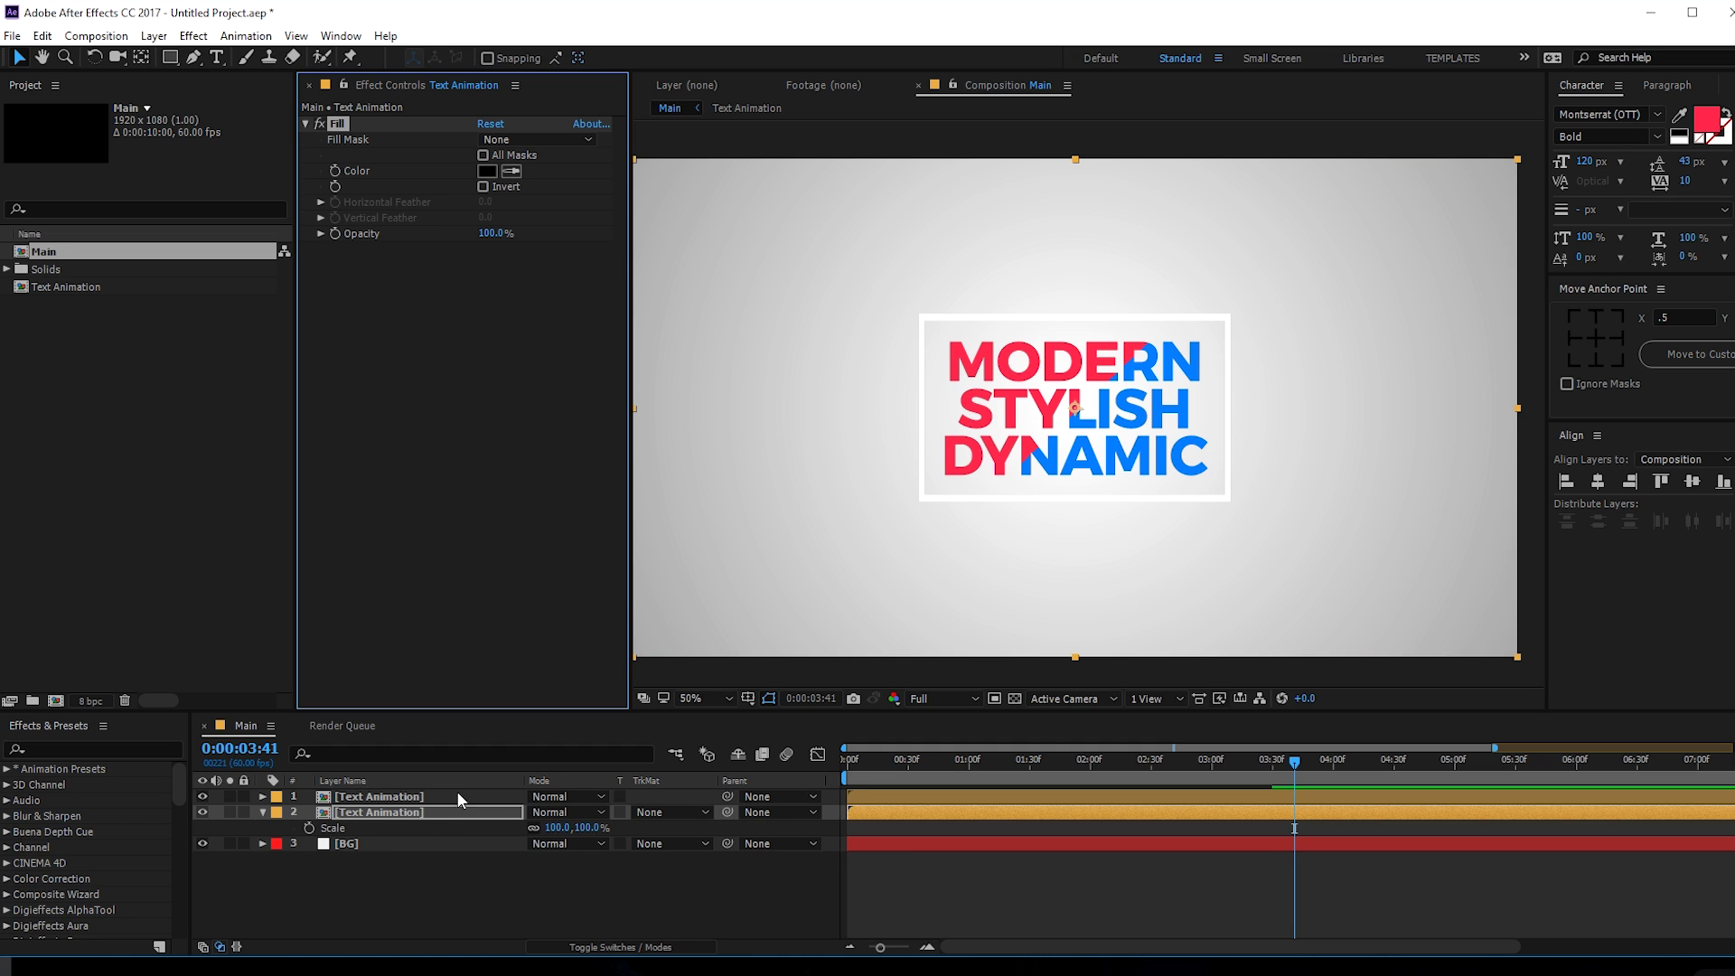
pyautogui.moveTo(1055, 441); pyautogui.dragTo(1044, 633)
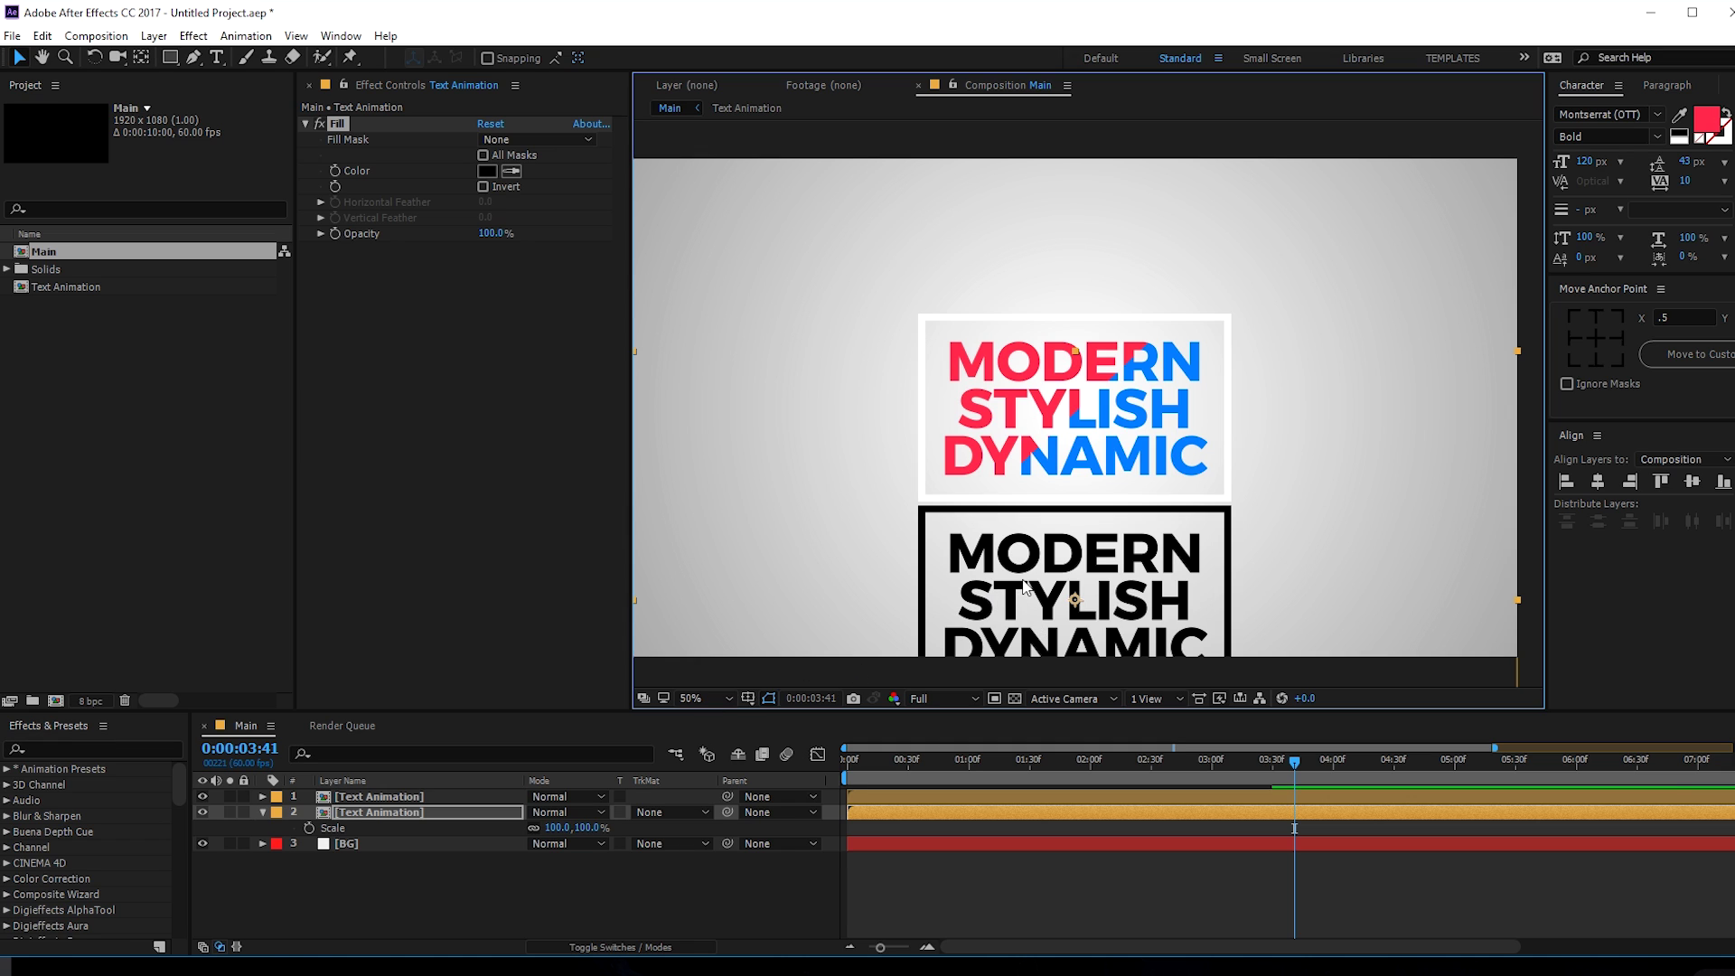
pyautogui.hotkey('ctrl', 'z')
pyautogui.moveTo(1027, 447); pyautogui.dragTo(1016, 436)
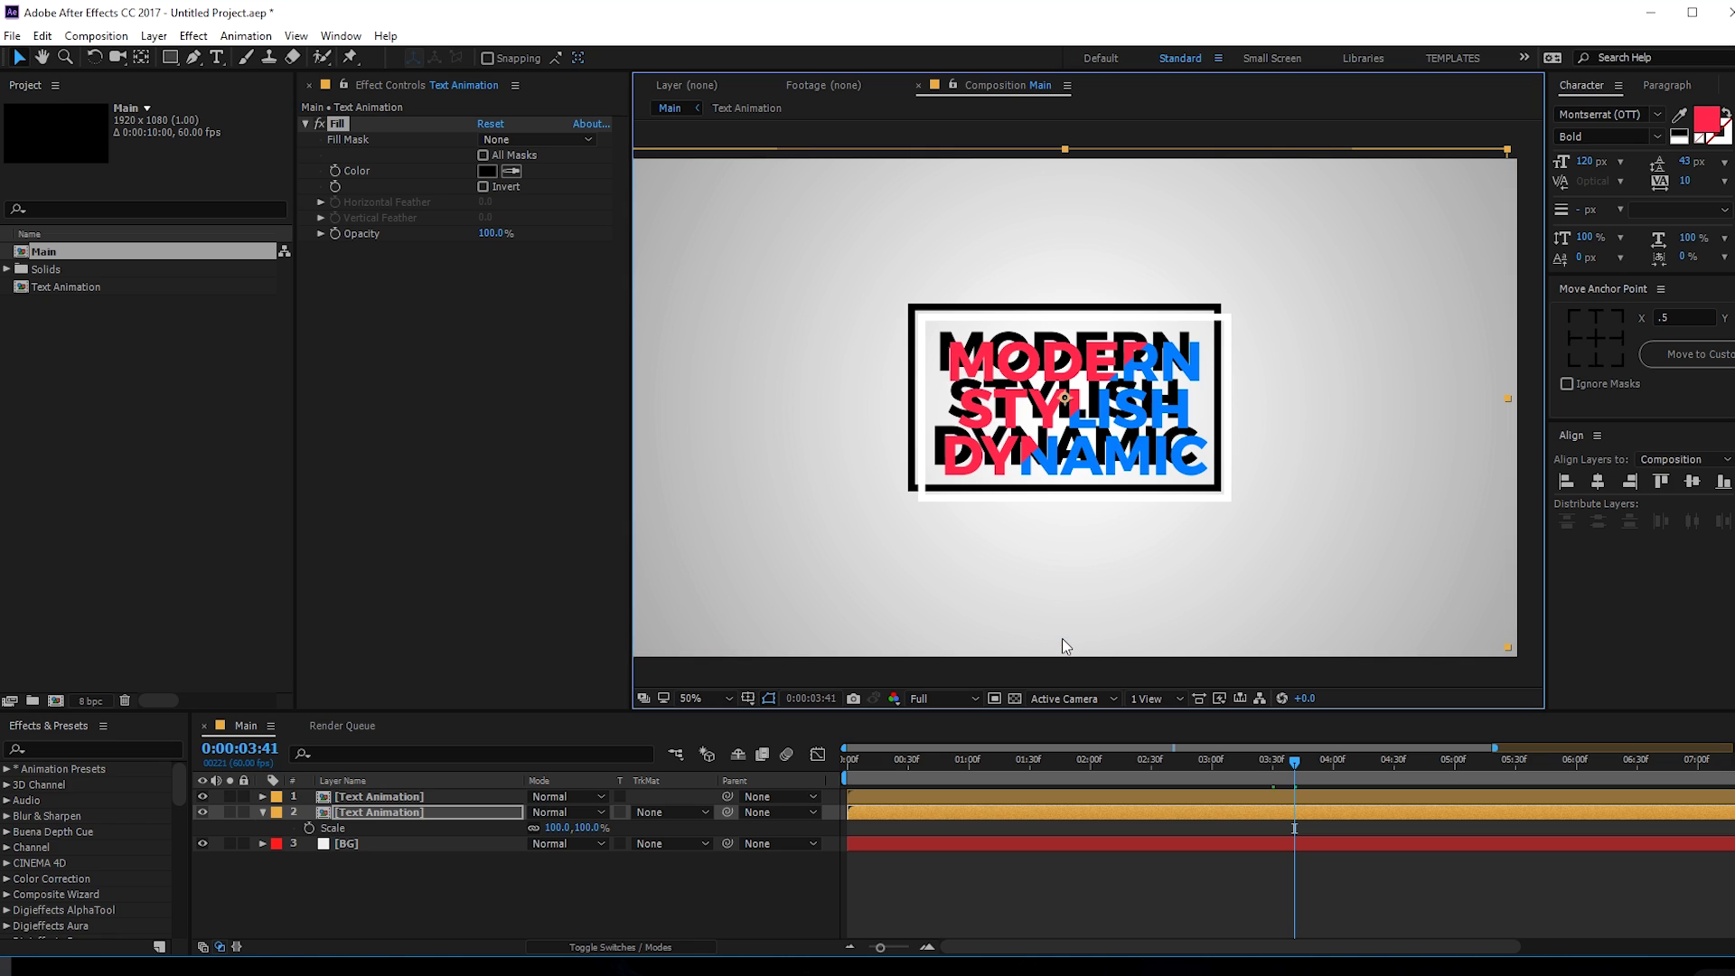
# - Apply Venetian Blinds to the black copy with 21% transition completion, 22° direction and a width of 17
pyautogui.hotkey('ctrl', 'space')
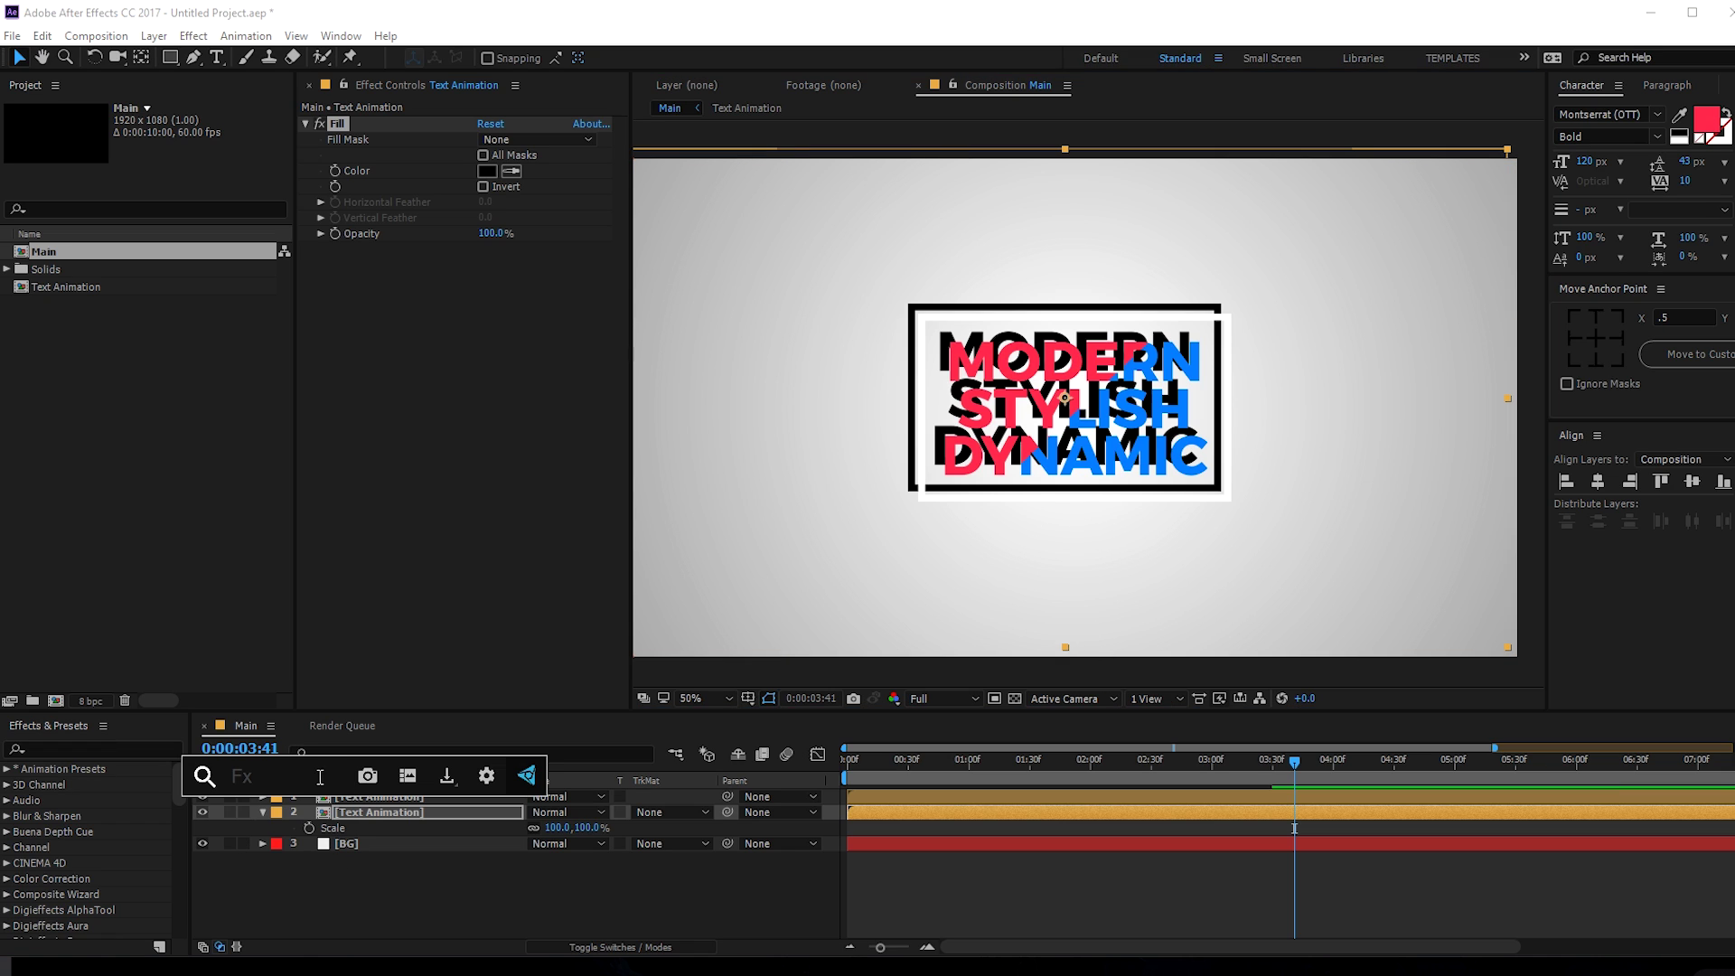
pyautogui.write('blinds')
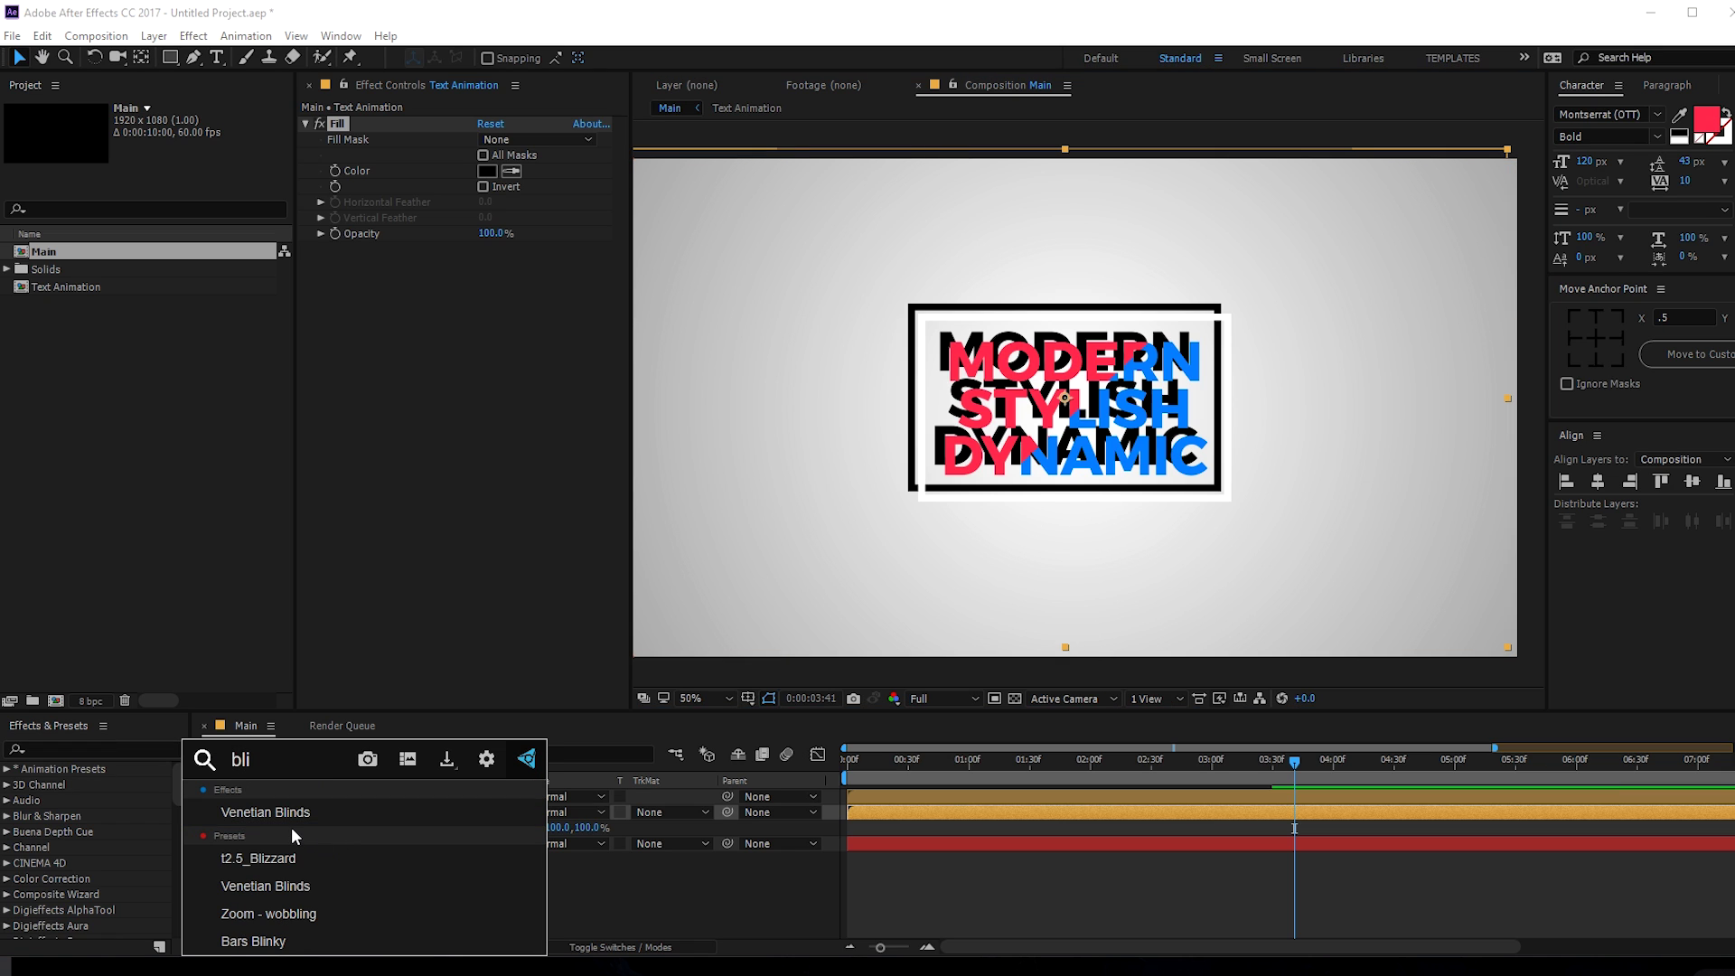
pyautogui.click(291, 822)
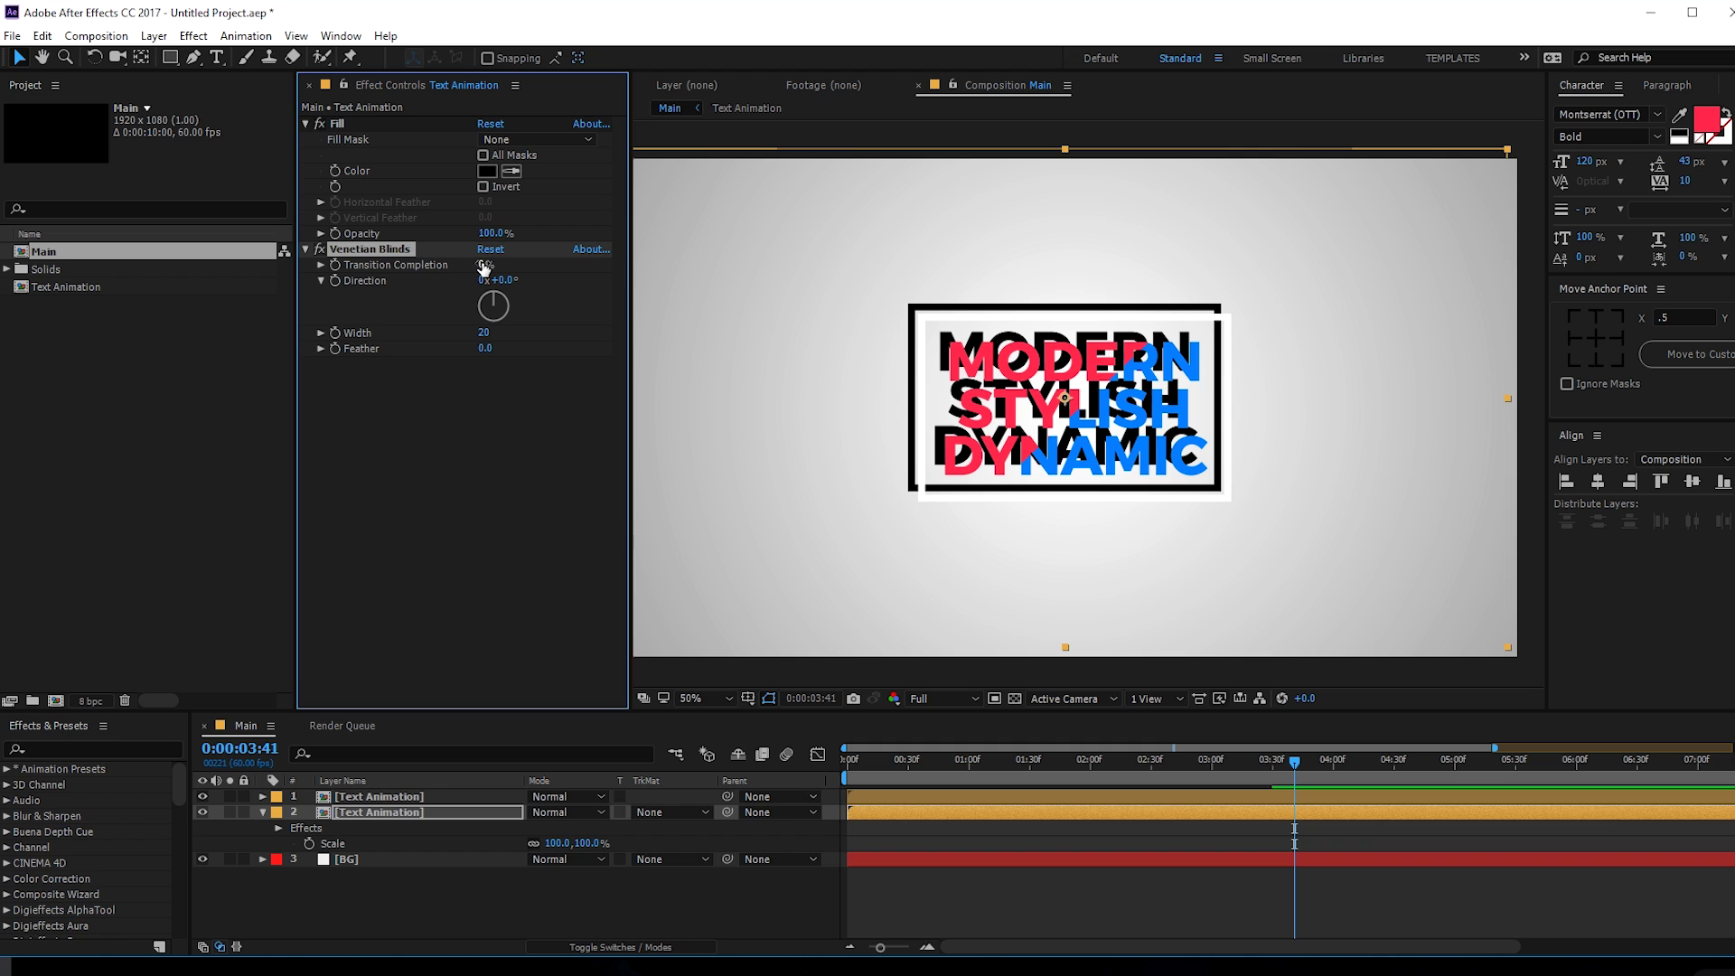
pyautogui.moveTo(482, 265); pyautogui.dragTo(521, 277)
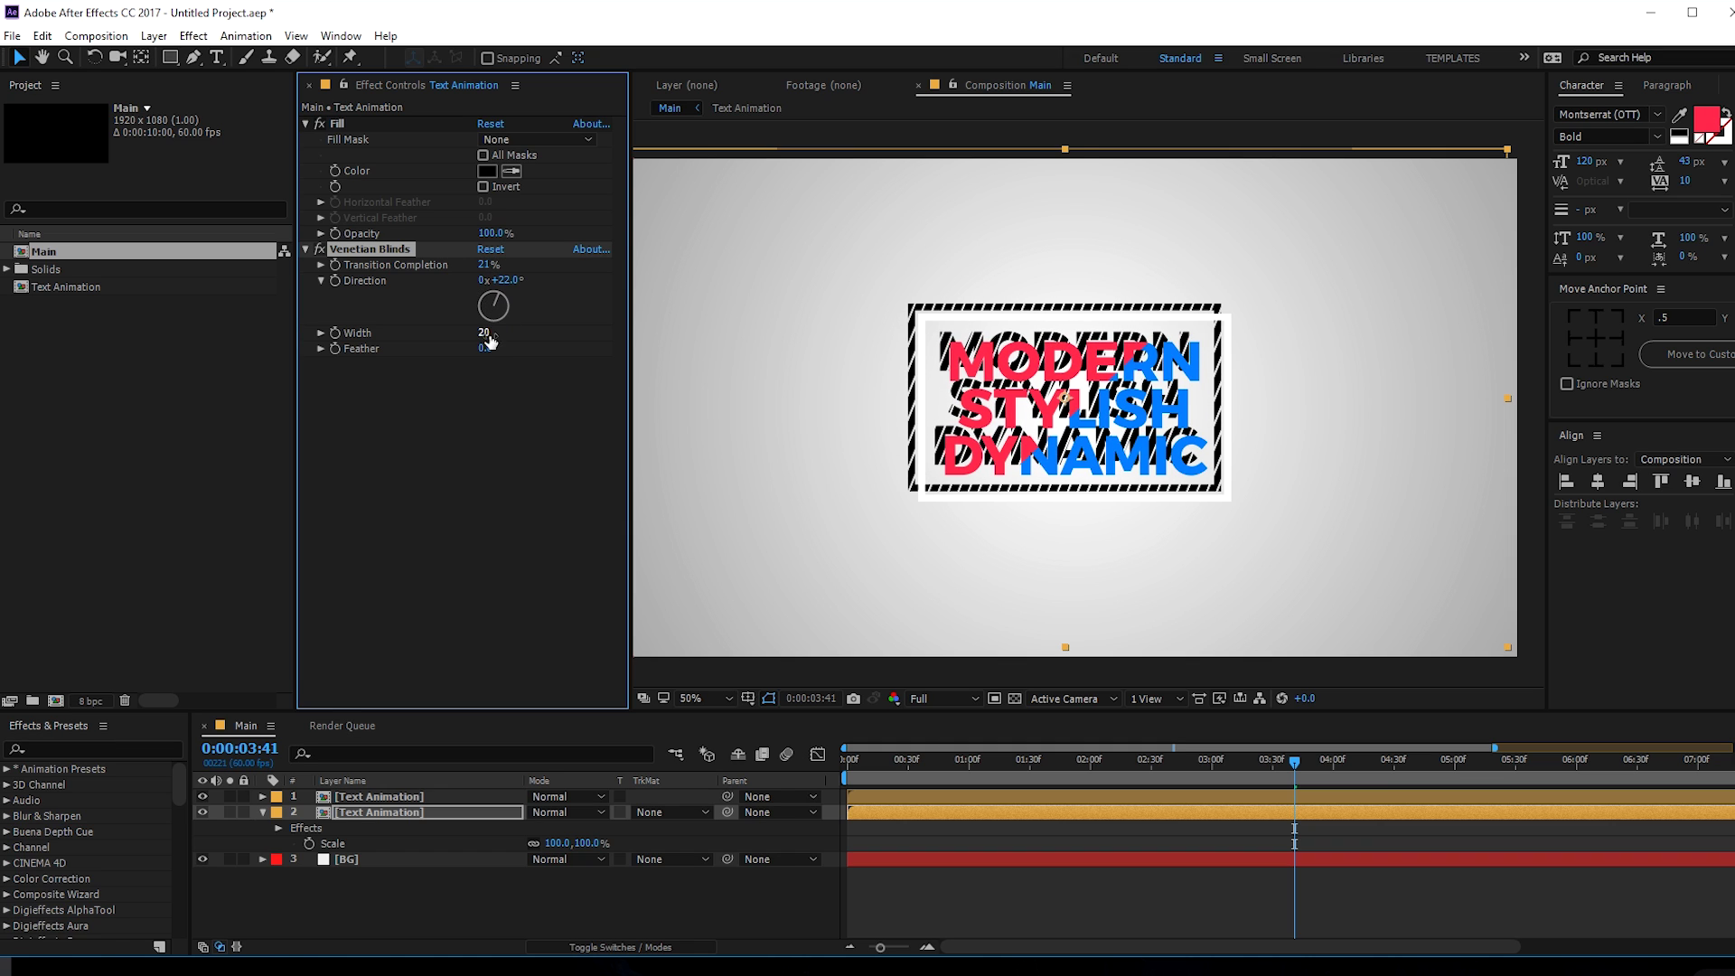
pyautogui.moveTo(489, 339); pyautogui.dragTo(473, 326)
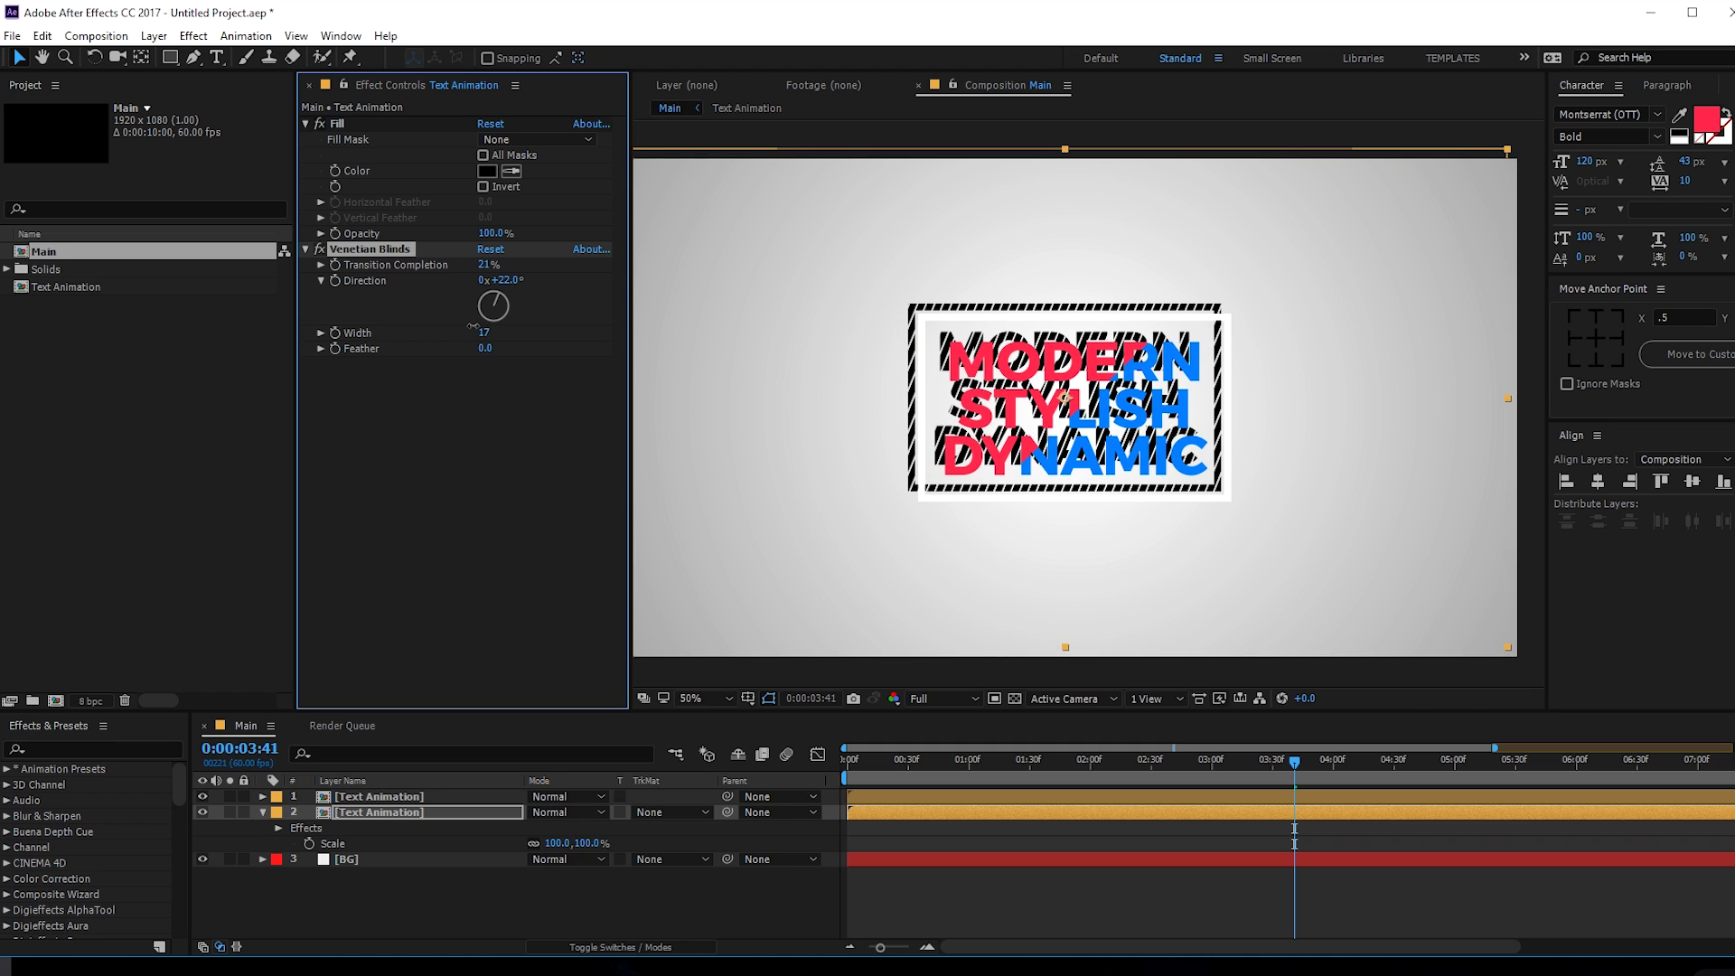
# - Change the striped copy's fill color to FFFFFF and nudge it closer to the original title
pyautogui.click(483, 170)
pyautogui.write('FFFFFF')
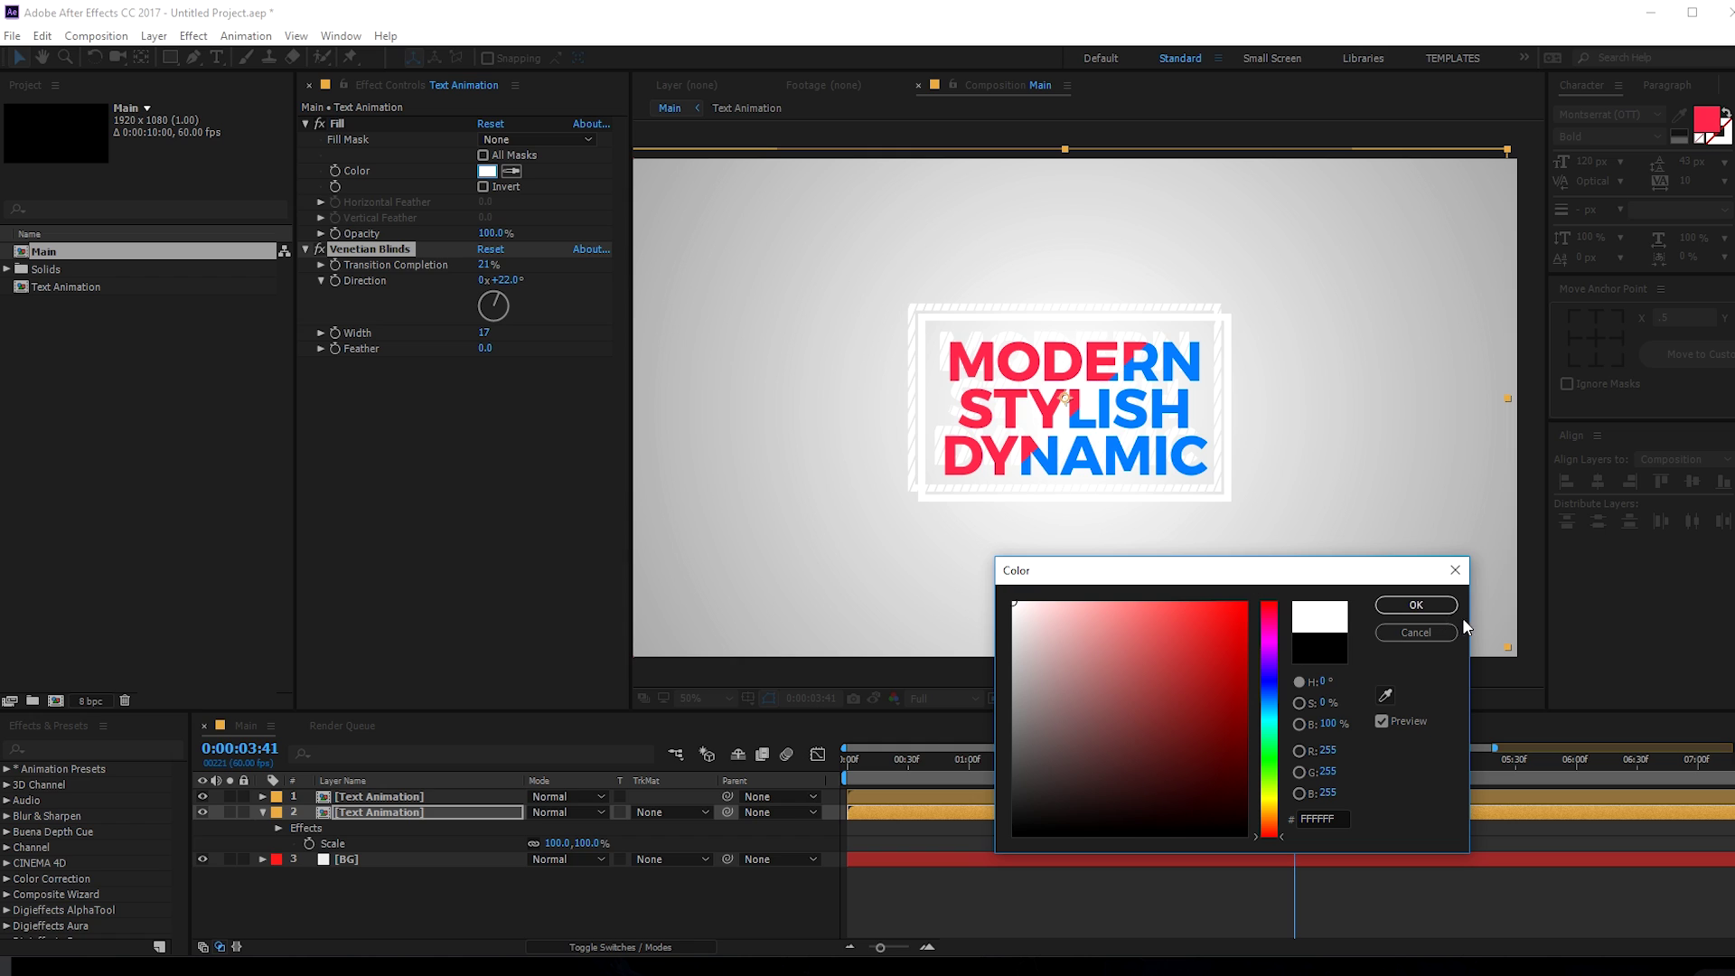
pyautogui.click(1435, 605)
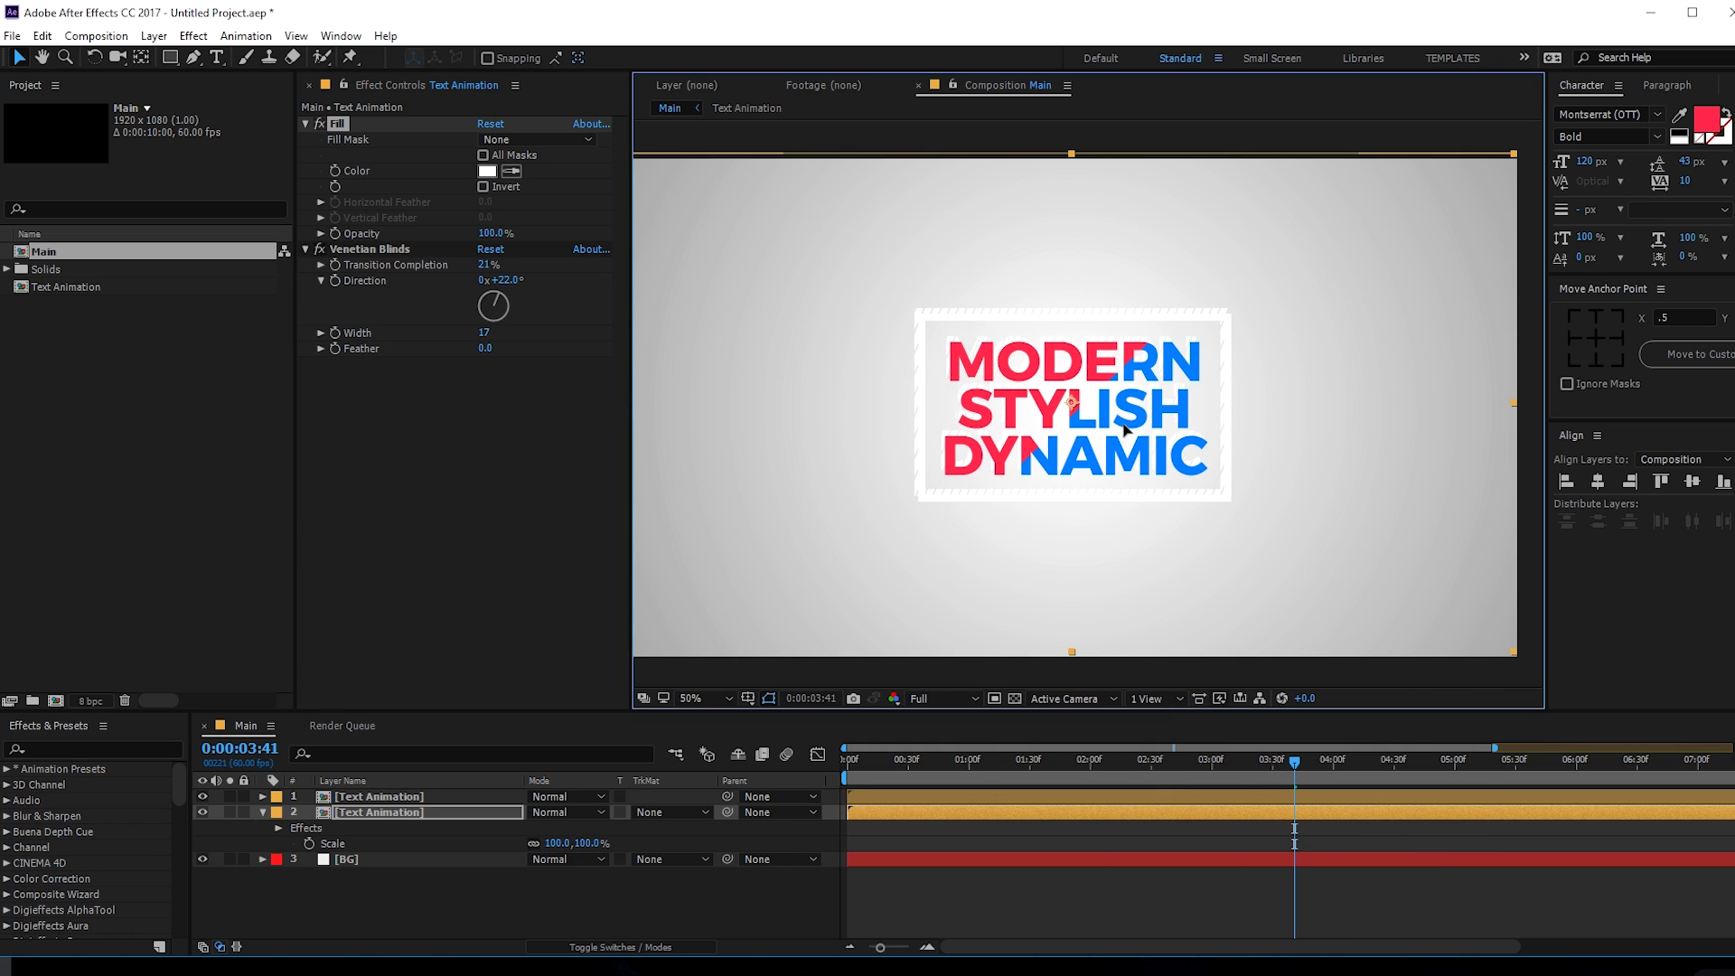
pyautogui.moveTo(1049, 436); pyautogui.dragTo(1045, 434)
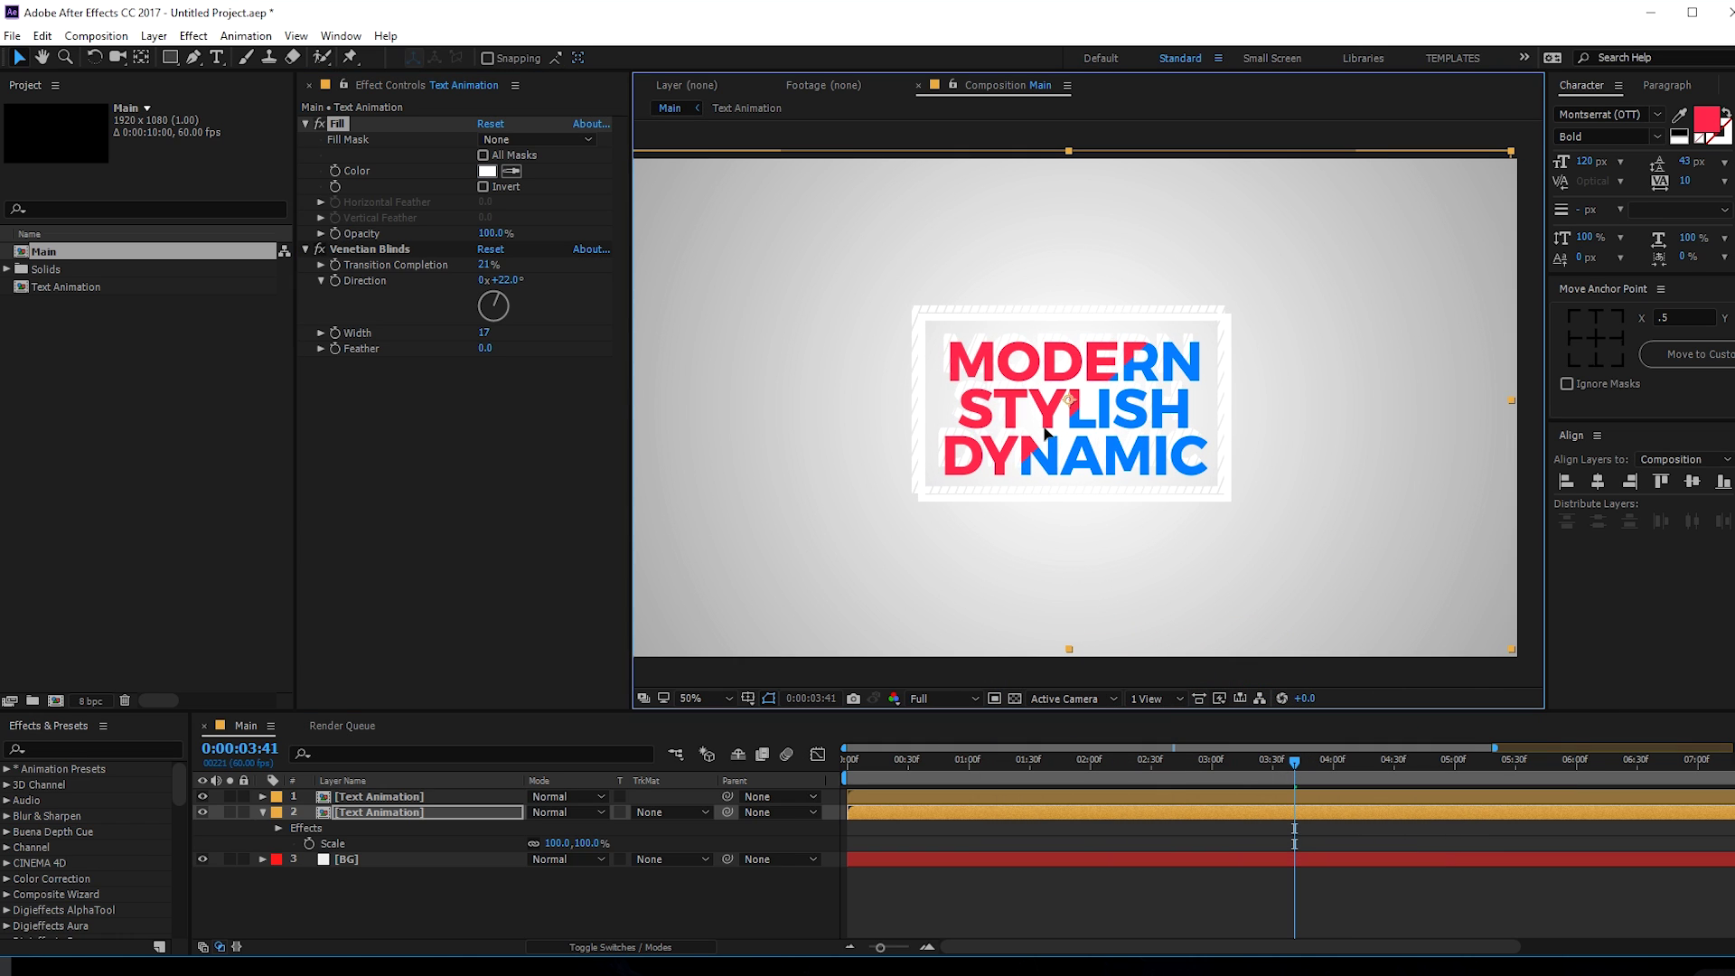
# - Undo the white fill, the Venetian Blinds effect and the offset of the lower Text Animation copy
pyautogui.hotkey('ctrl', 'z')
pyautogui.hotkey('ctrl', 'z')
pyautogui.hotkey('ctrl', 'z')
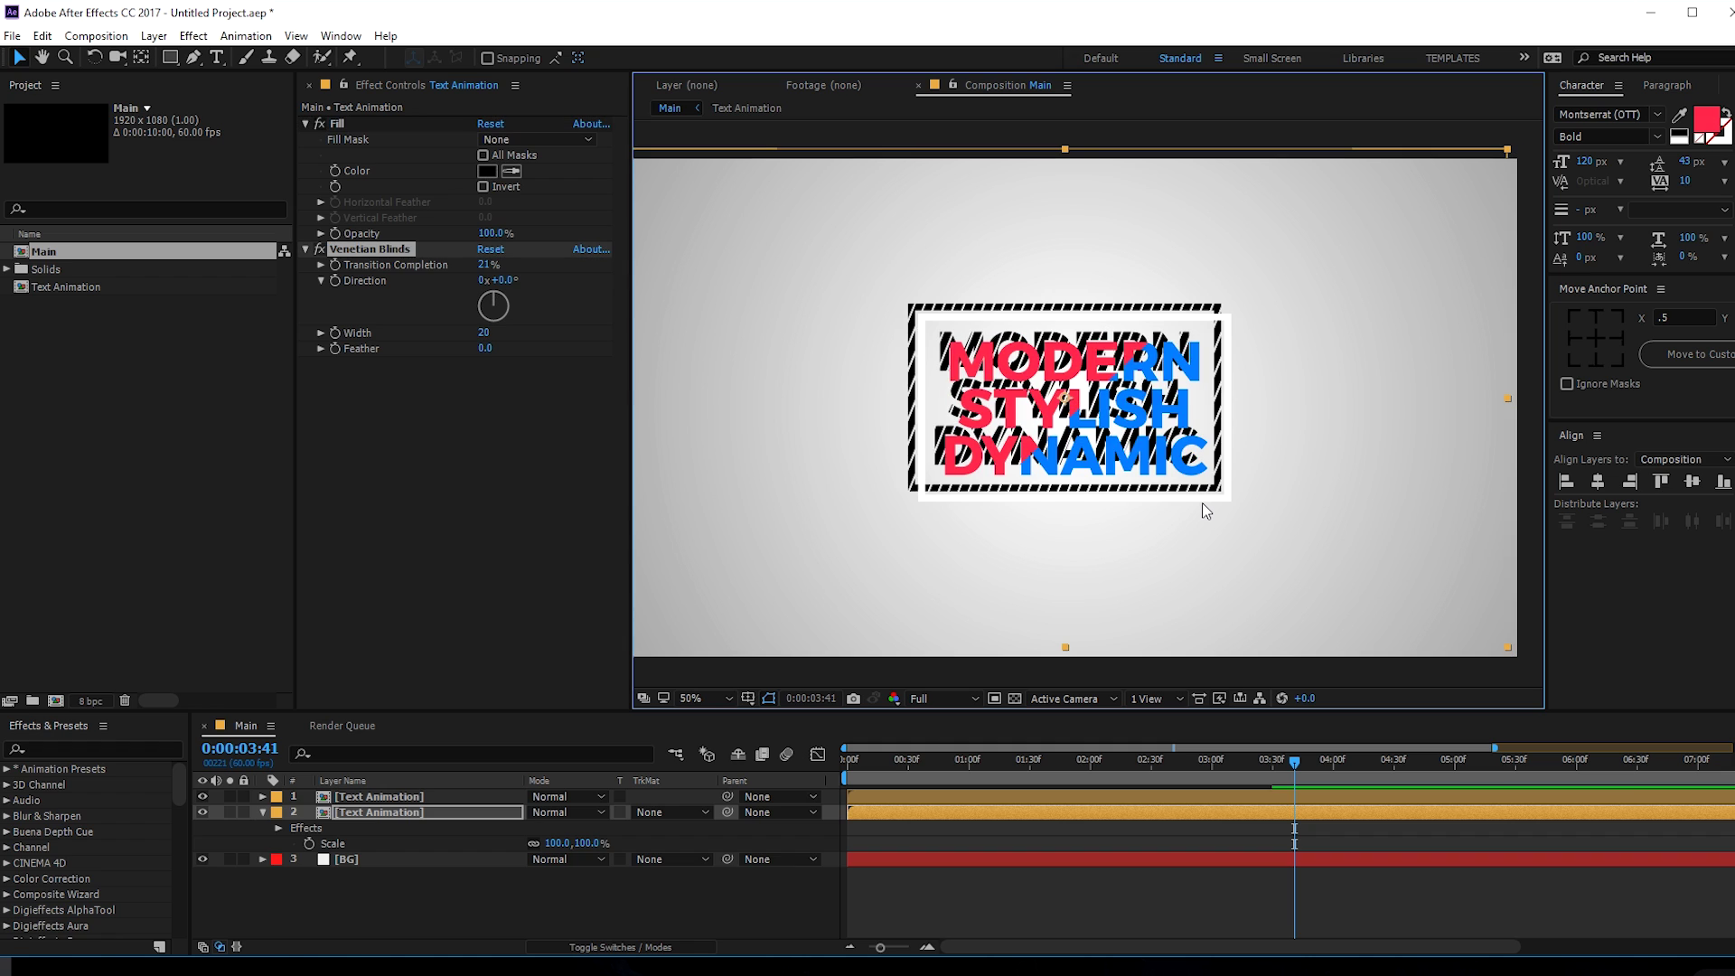
pyautogui.hotkey('ctrl', 'z')
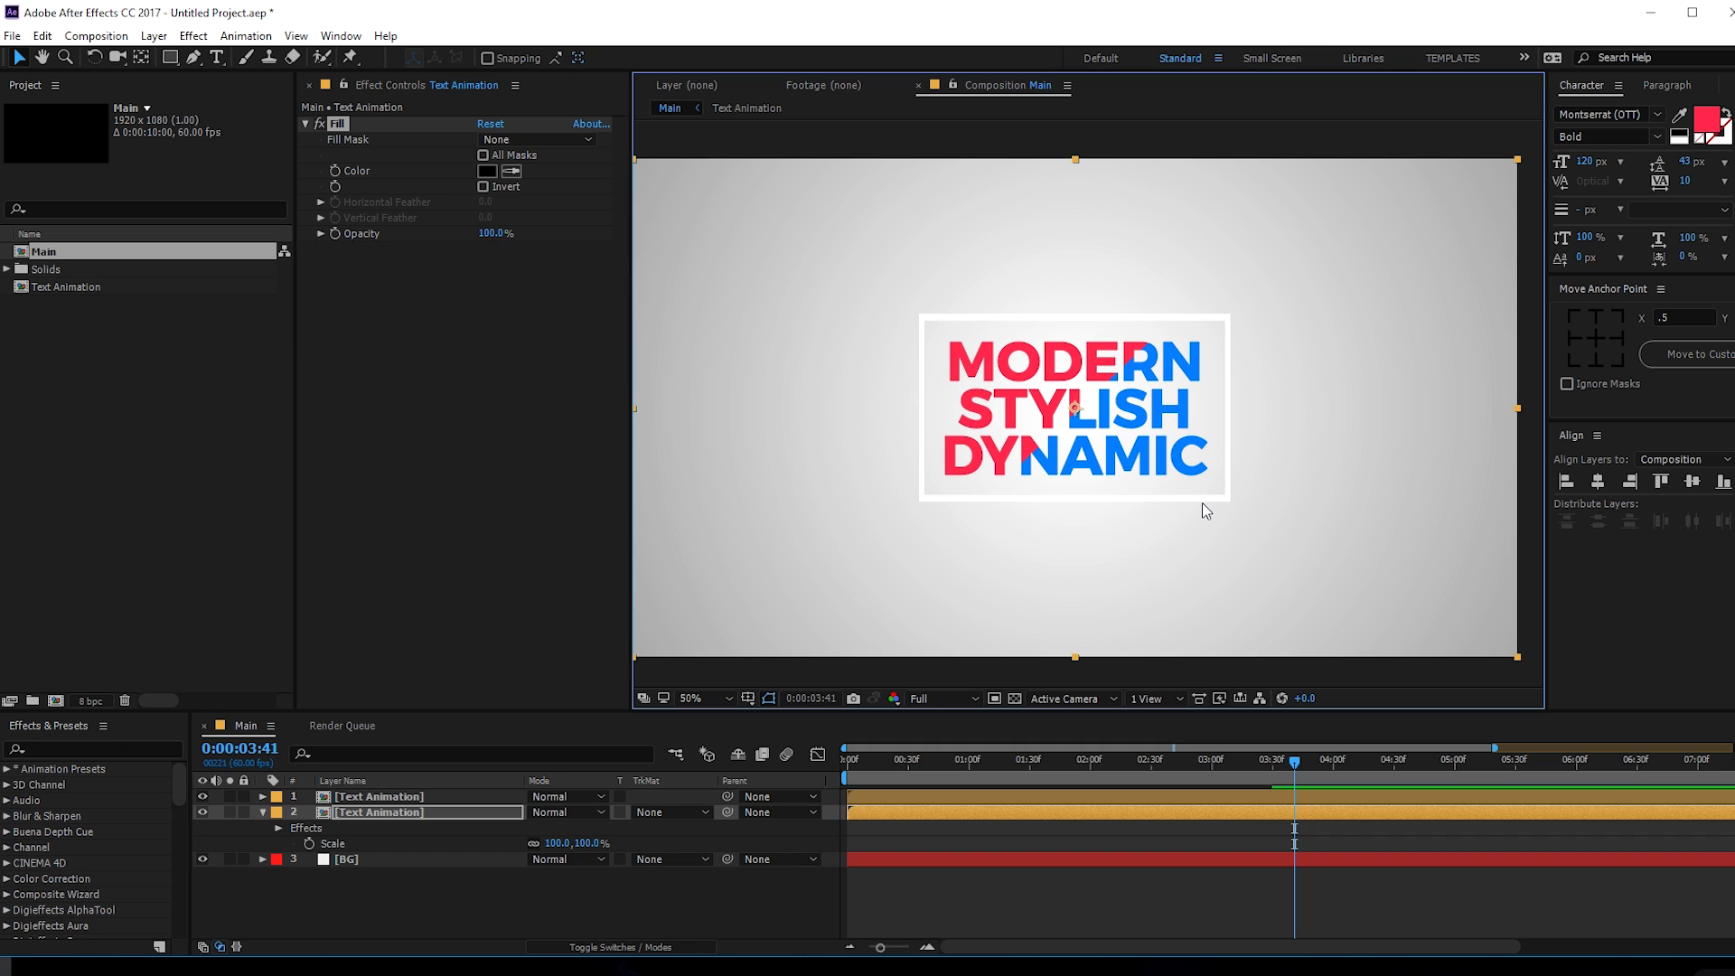
# - Move the lower Text Animation copy straight down until its text sits just beneath the original title box
pyautogui.click(412, 812)
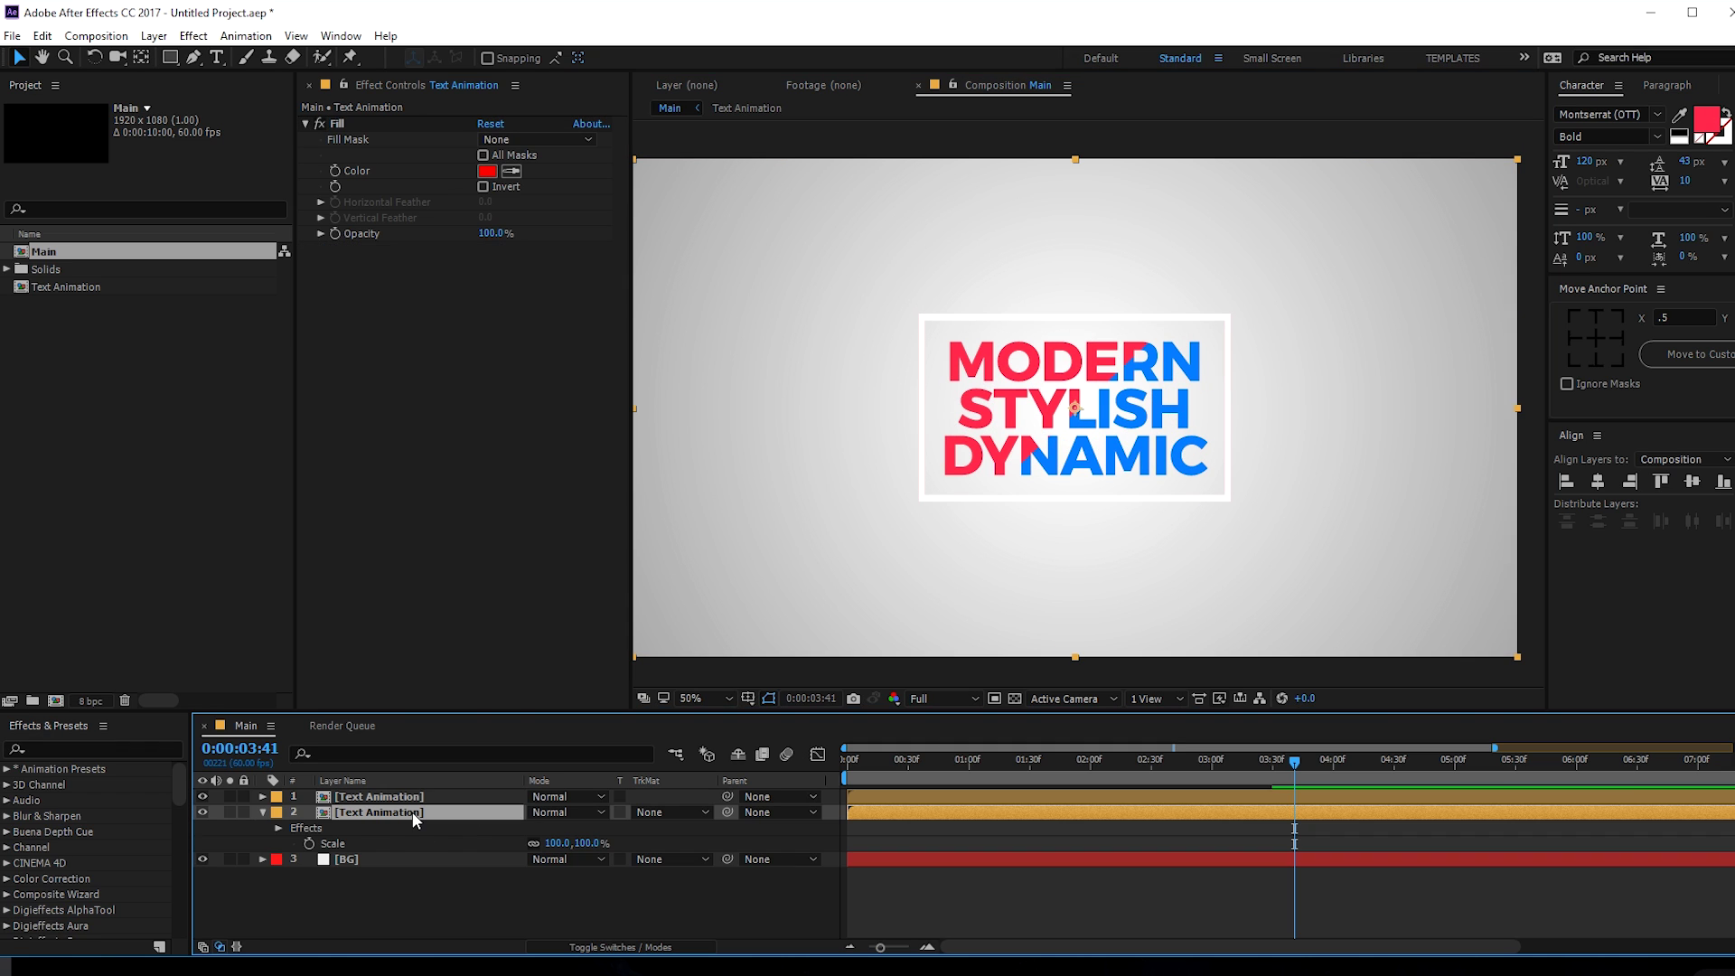
pyautogui.hotkey('shift', 'Down')
pyautogui.hotkey('shift', 'Down')
pyautogui.hotkey('shift', 'Down')
pyautogui.hotkey('shift', 'Down')
pyautogui.hotkey('shift', 'Down')
pyautogui.hotkey('shift', 'Down')
pyautogui.hotkey('shift', 'Down')
pyautogui.hotkey('shift', 'Down')
pyautogui.hotkey('shift', 'Down')
pyautogui.hotkey('shift', 'Down')
pyautogui.hotkey('shift', 'Down')
pyautogui.hotkey('shift', 'Down')
pyautogui.hotkey('shift', 'Down')
pyautogui.hotkey('shift', 'Down')
pyautogui.hotkey('shift', 'Down')
pyautogui.hotkey('shift', 'Down')
pyautogui.hotkey('shift', 'Down')
pyautogui.hotkey('shift', 'Down')
pyautogui.hotkey('shift', 'Down')
pyautogui.hotkey('shift', 'Down')
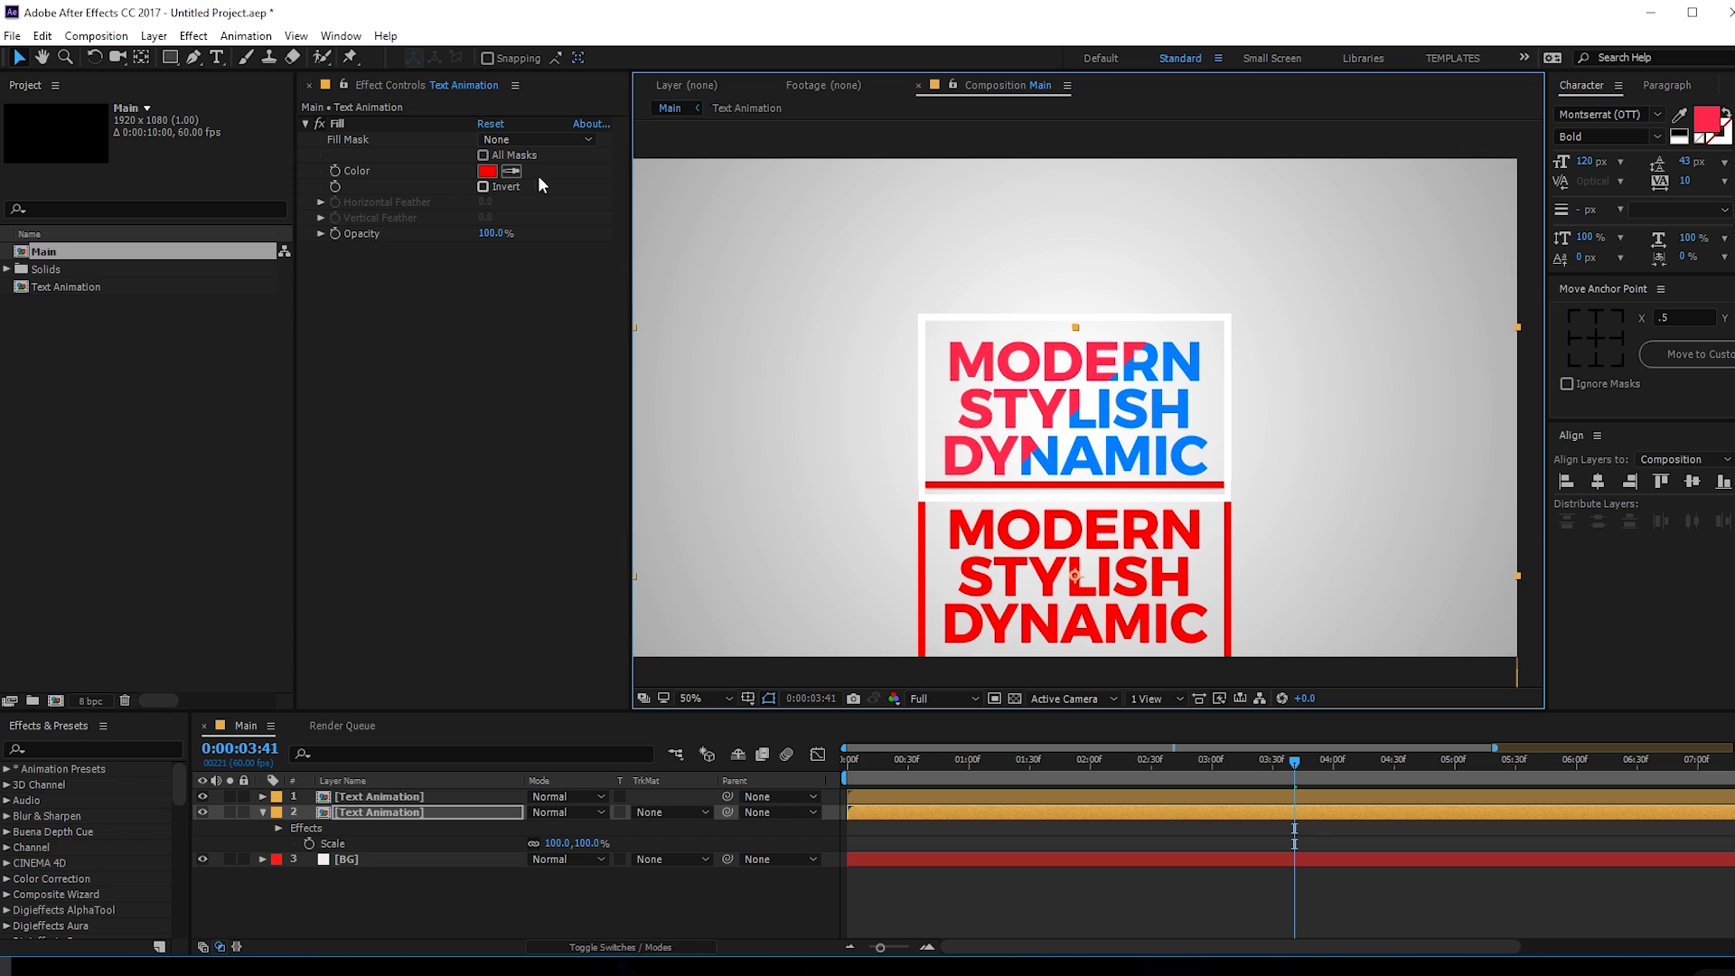
# - Set the Fill color of the lower Text Animation copy to black, 000000
pyautogui.click(487, 171)
pyautogui.moveTo(1093, 658); pyautogui.dragTo(902, 899)
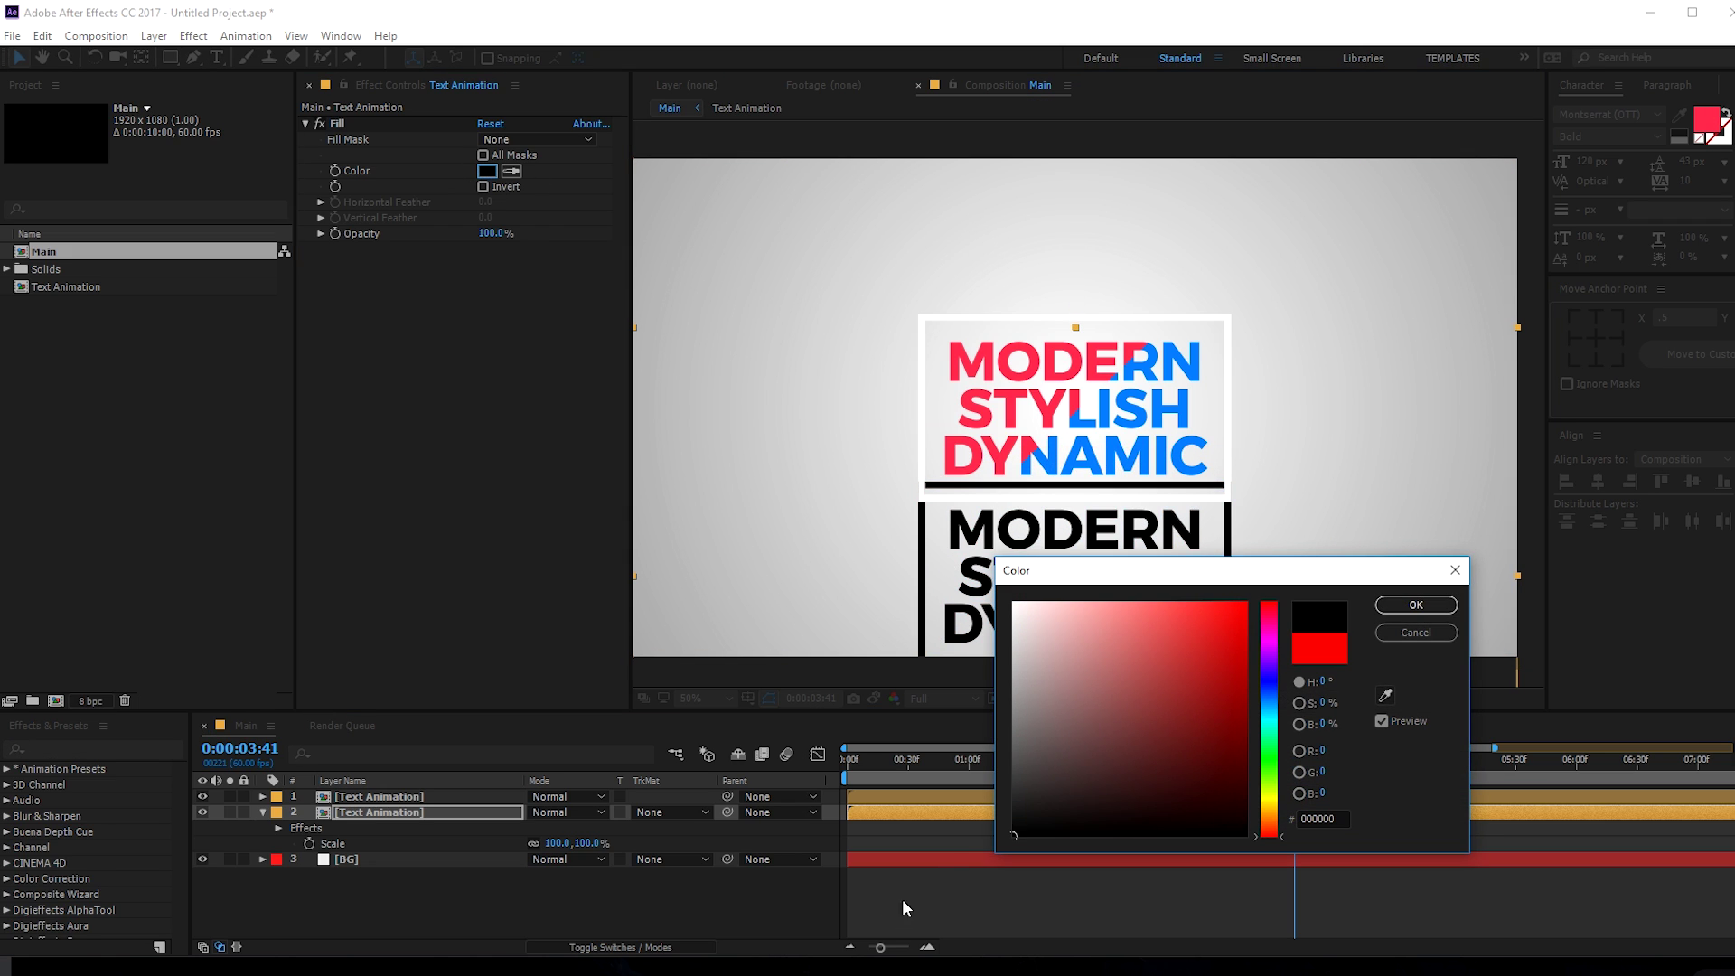
pyautogui.click(1426, 603)
# - Unlink the copy's scale and set its vertical scale to -10%, keeping the width at 100%, to flip and flatten it
pyautogui.press('s')
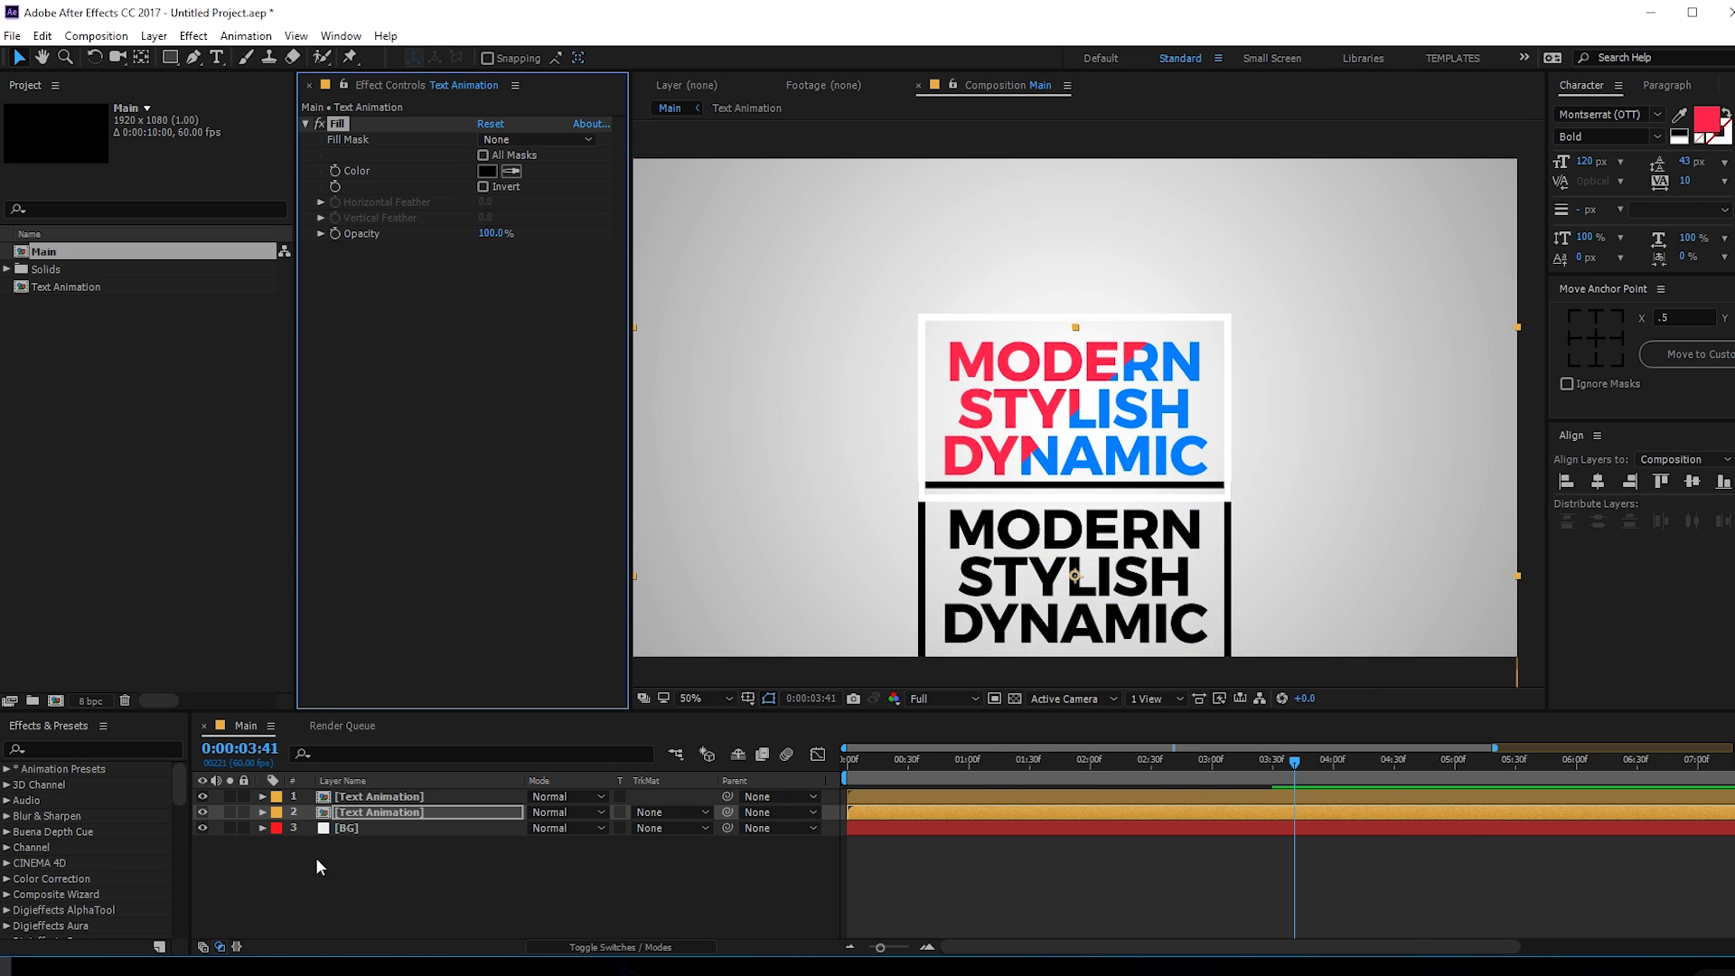
pyautogui.moveTo(553, 828); pyautogui.dragTo(421, 832)
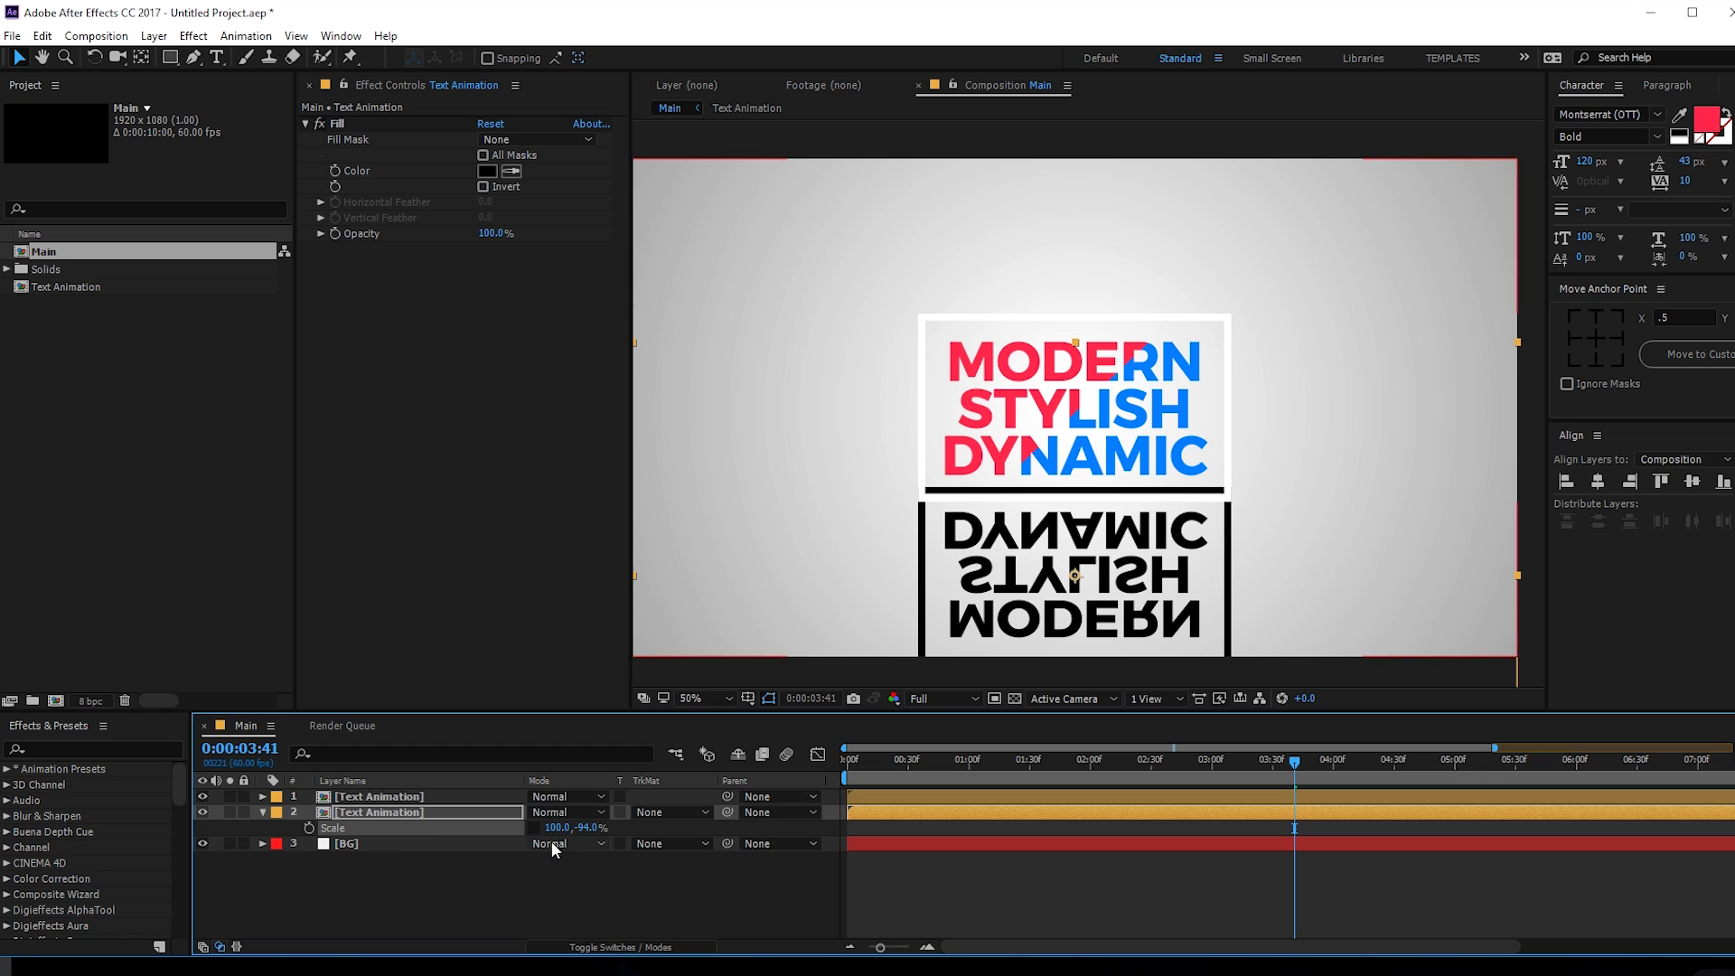
pyautogui.click(585, 828)
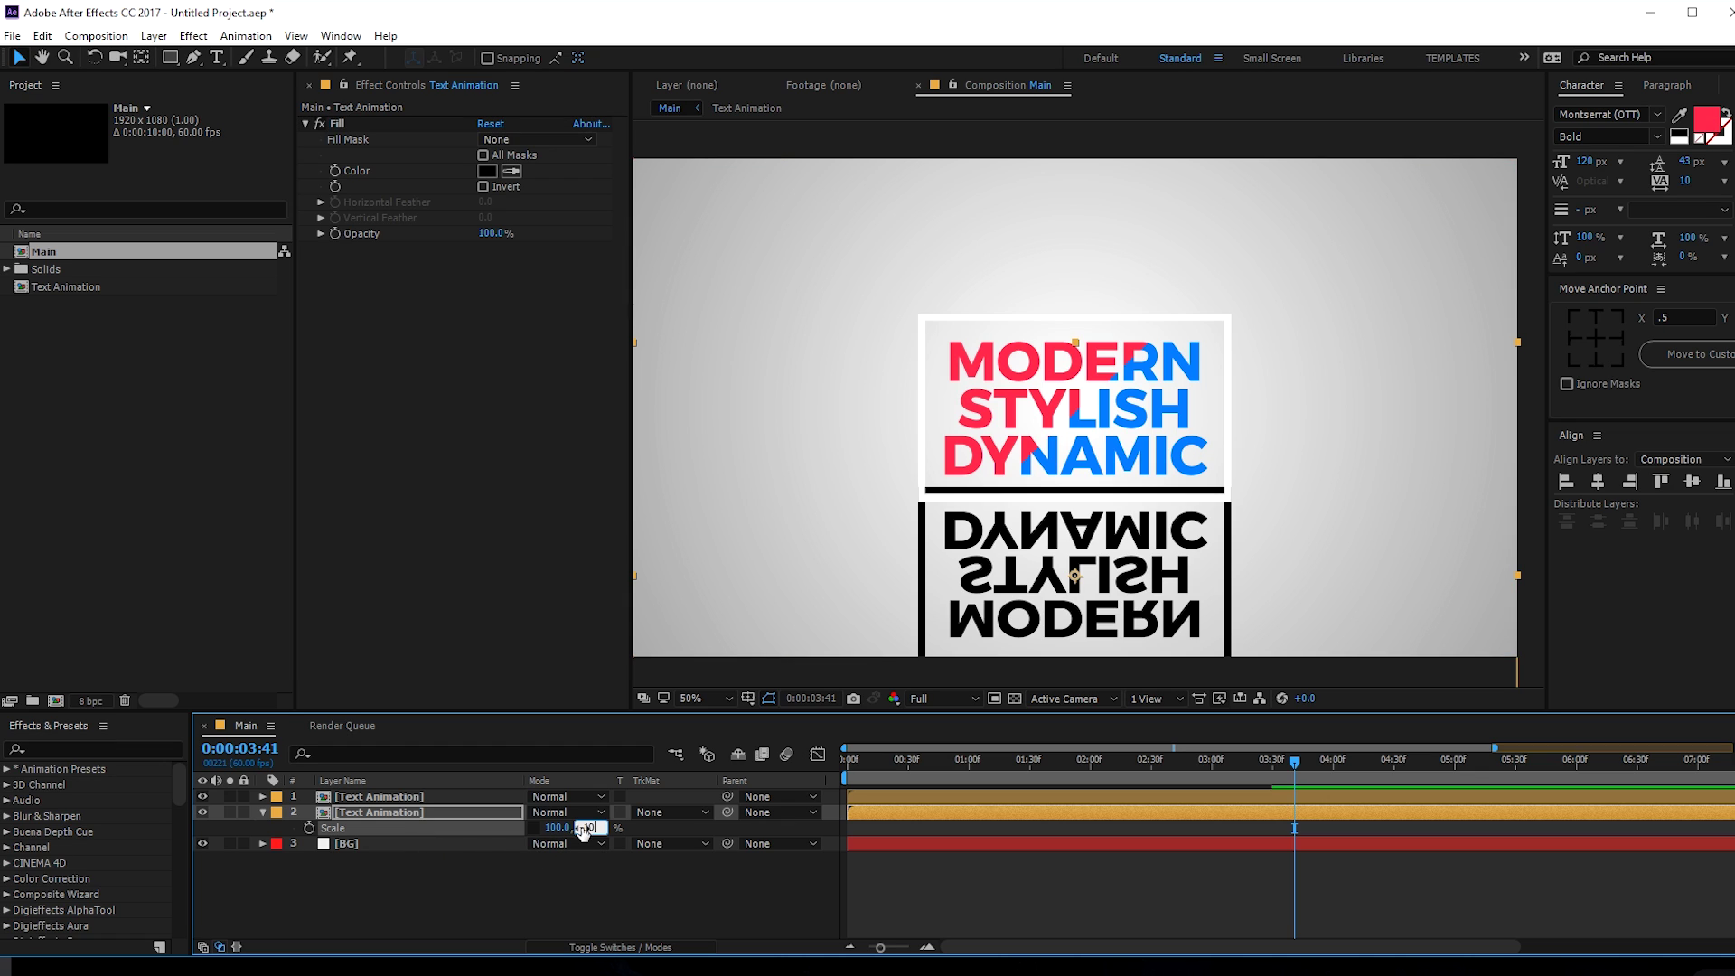
pyautogui.press('Return')
# - Apply Fast Blur (Legacy) to the flattened Text Animation copy, with Repeat Edge Pixels on and Blurriness 295
pyautogui.hotkey('ctrl', 'space')
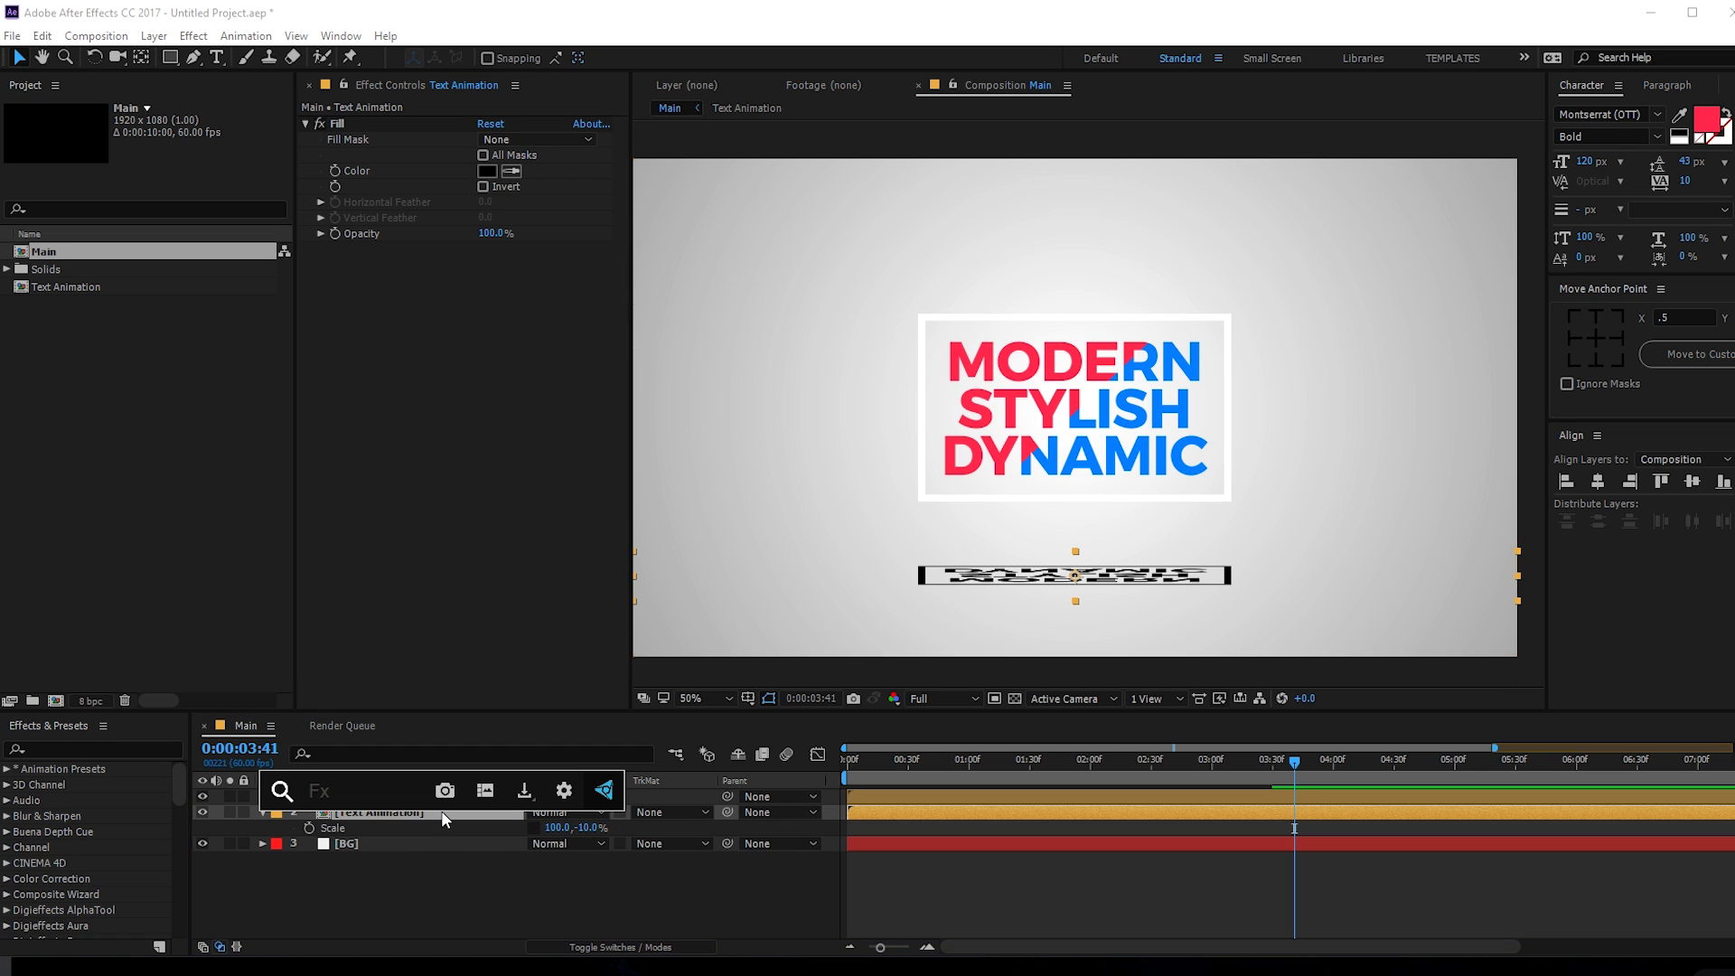
pyautogui.write('fast')
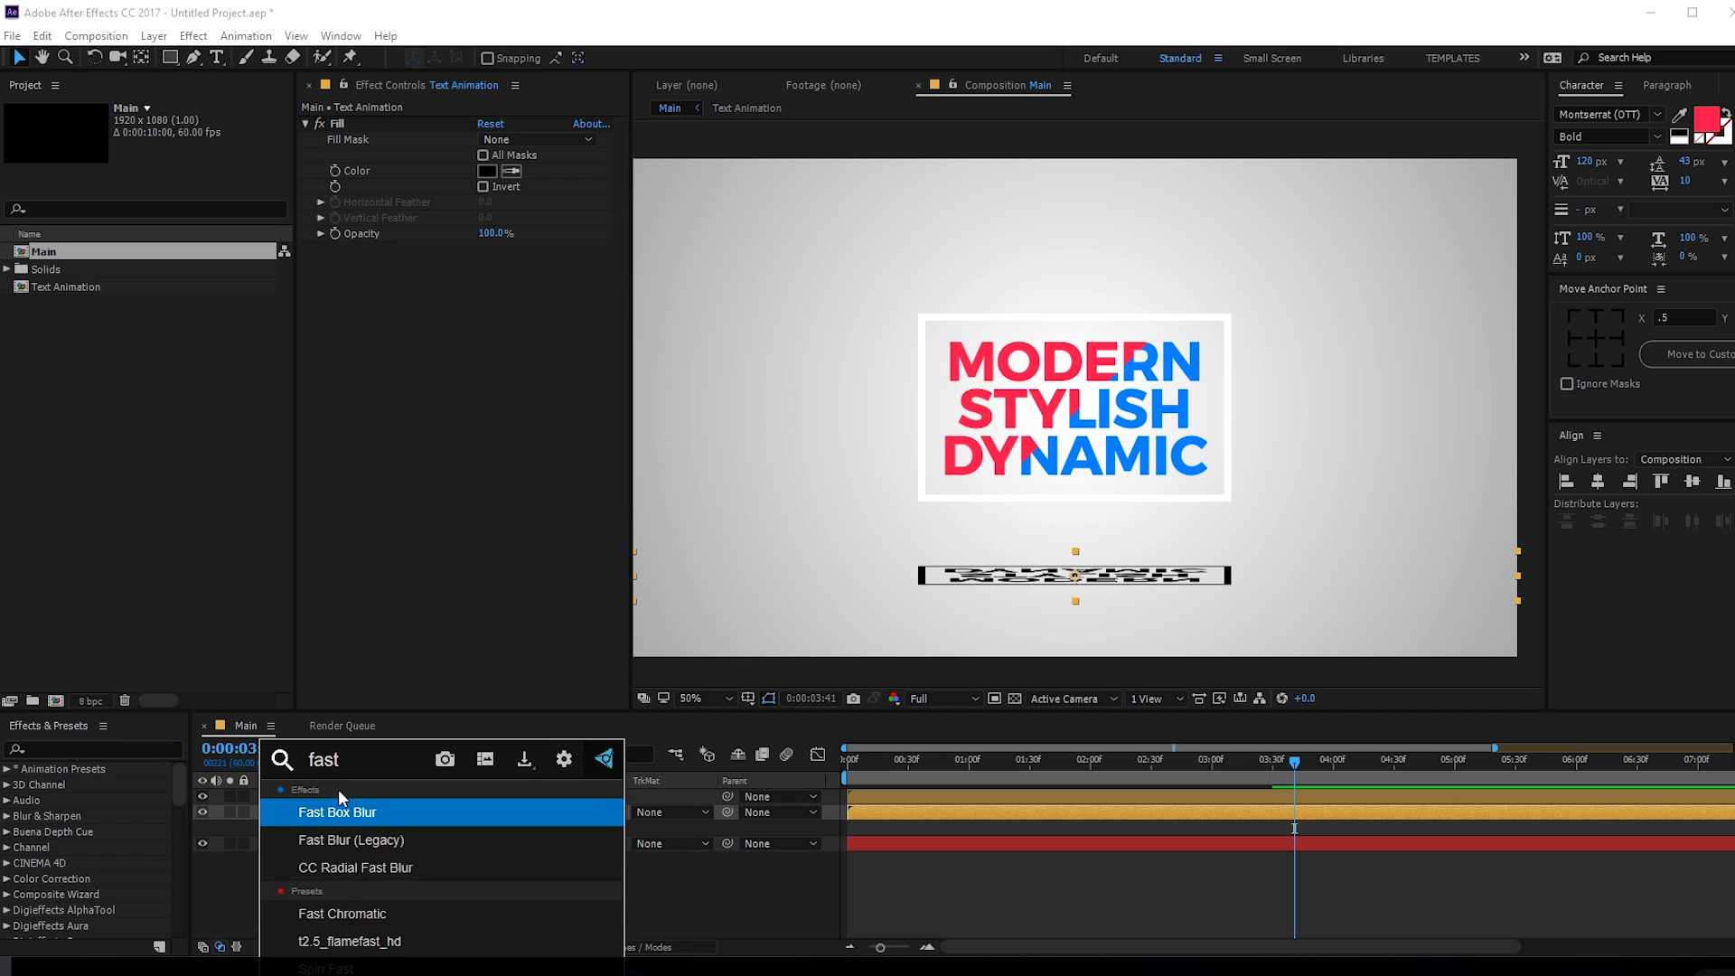
pyautogui.click(374, 848)
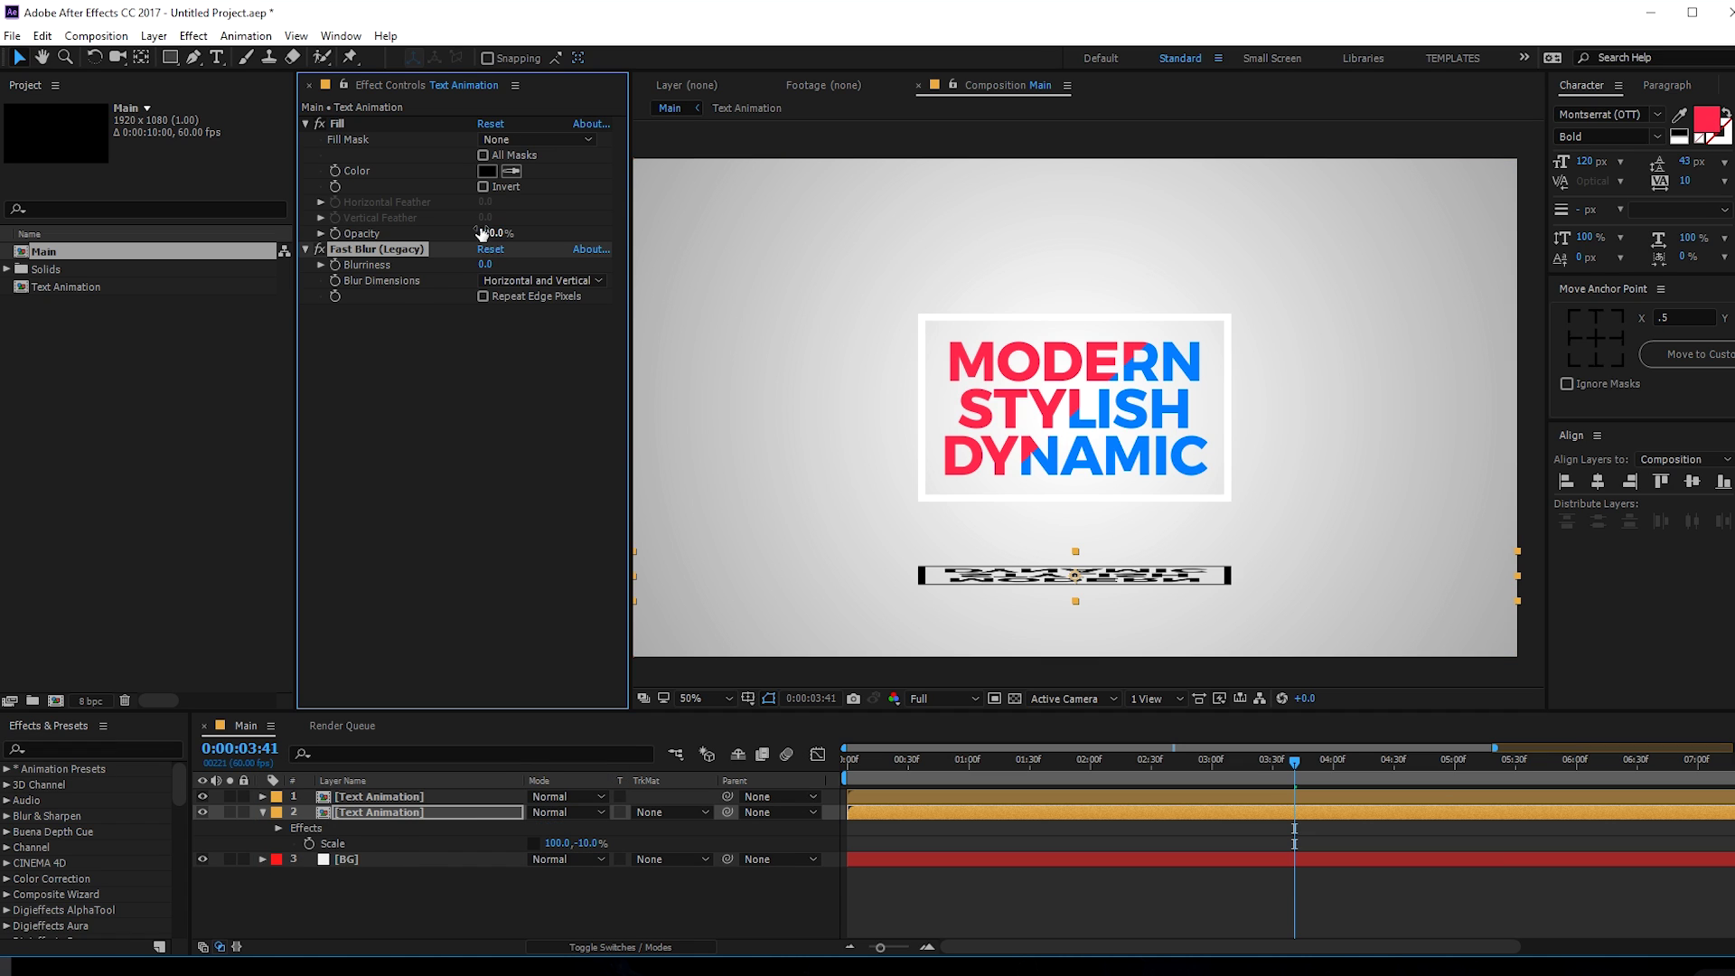
pyautogui.click(483, 296)
pyautogui.moveTo(486, 264); pyautogui.dragTo(722, 283)
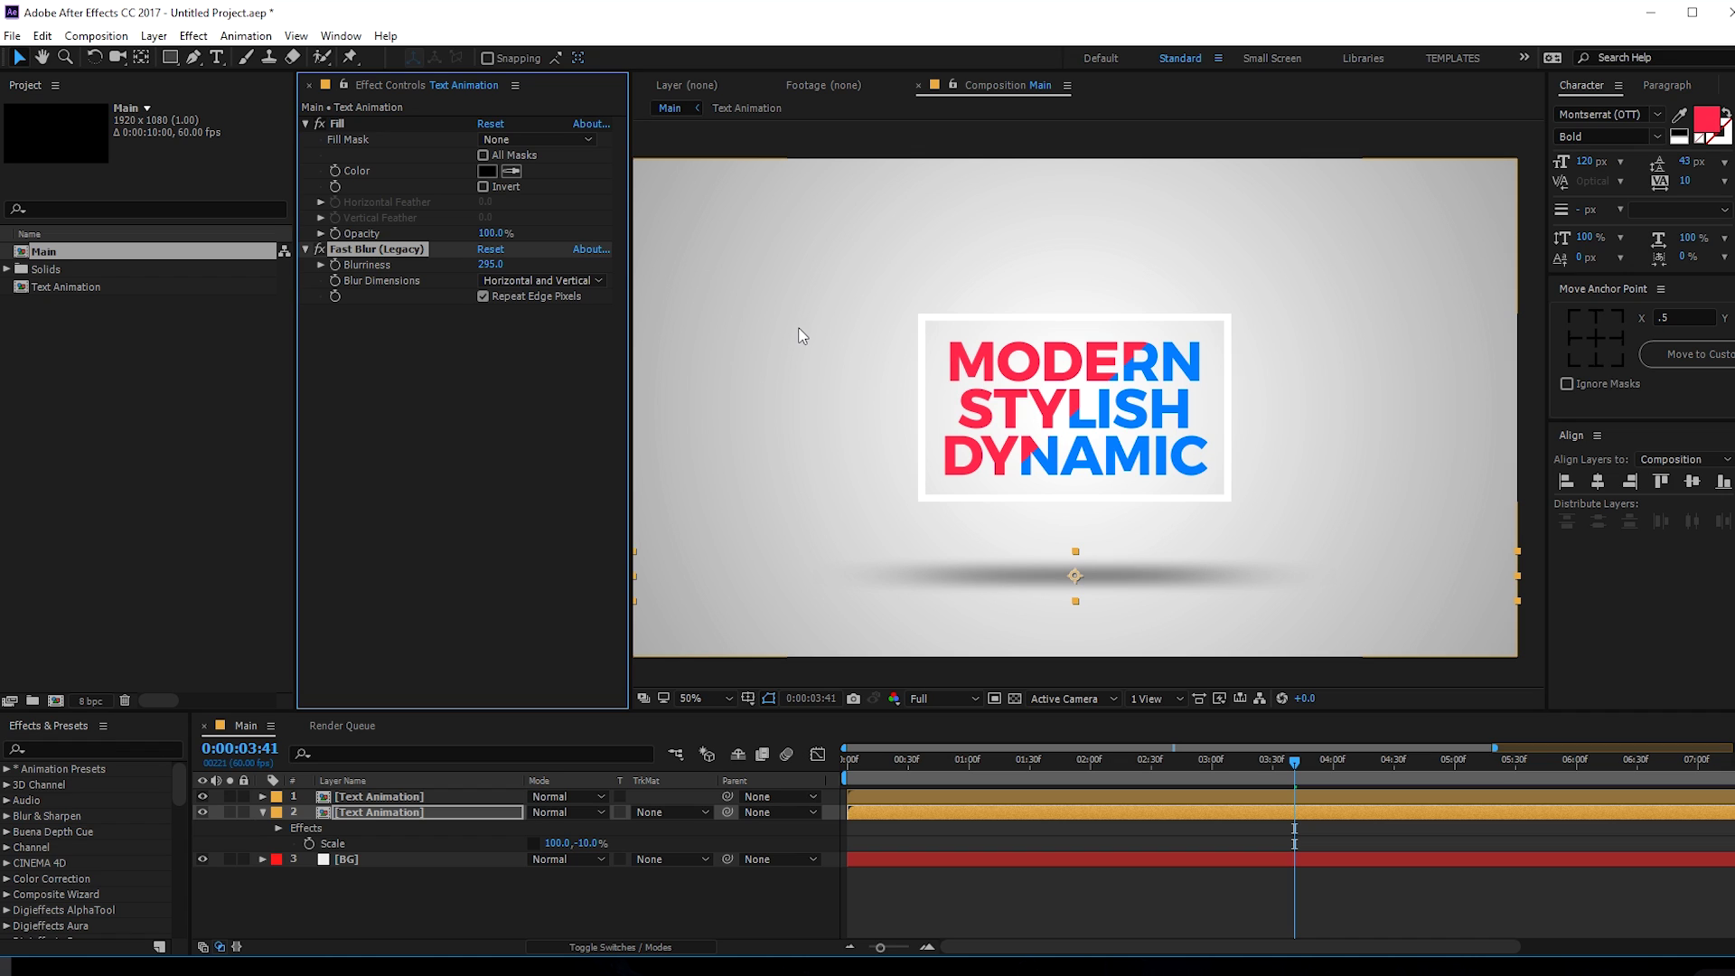
# - Lower the opacity of the blurred Text Animation shadow layer to 33%
pyautogui.click(396, 815)
pyautogui.click(398, 813)
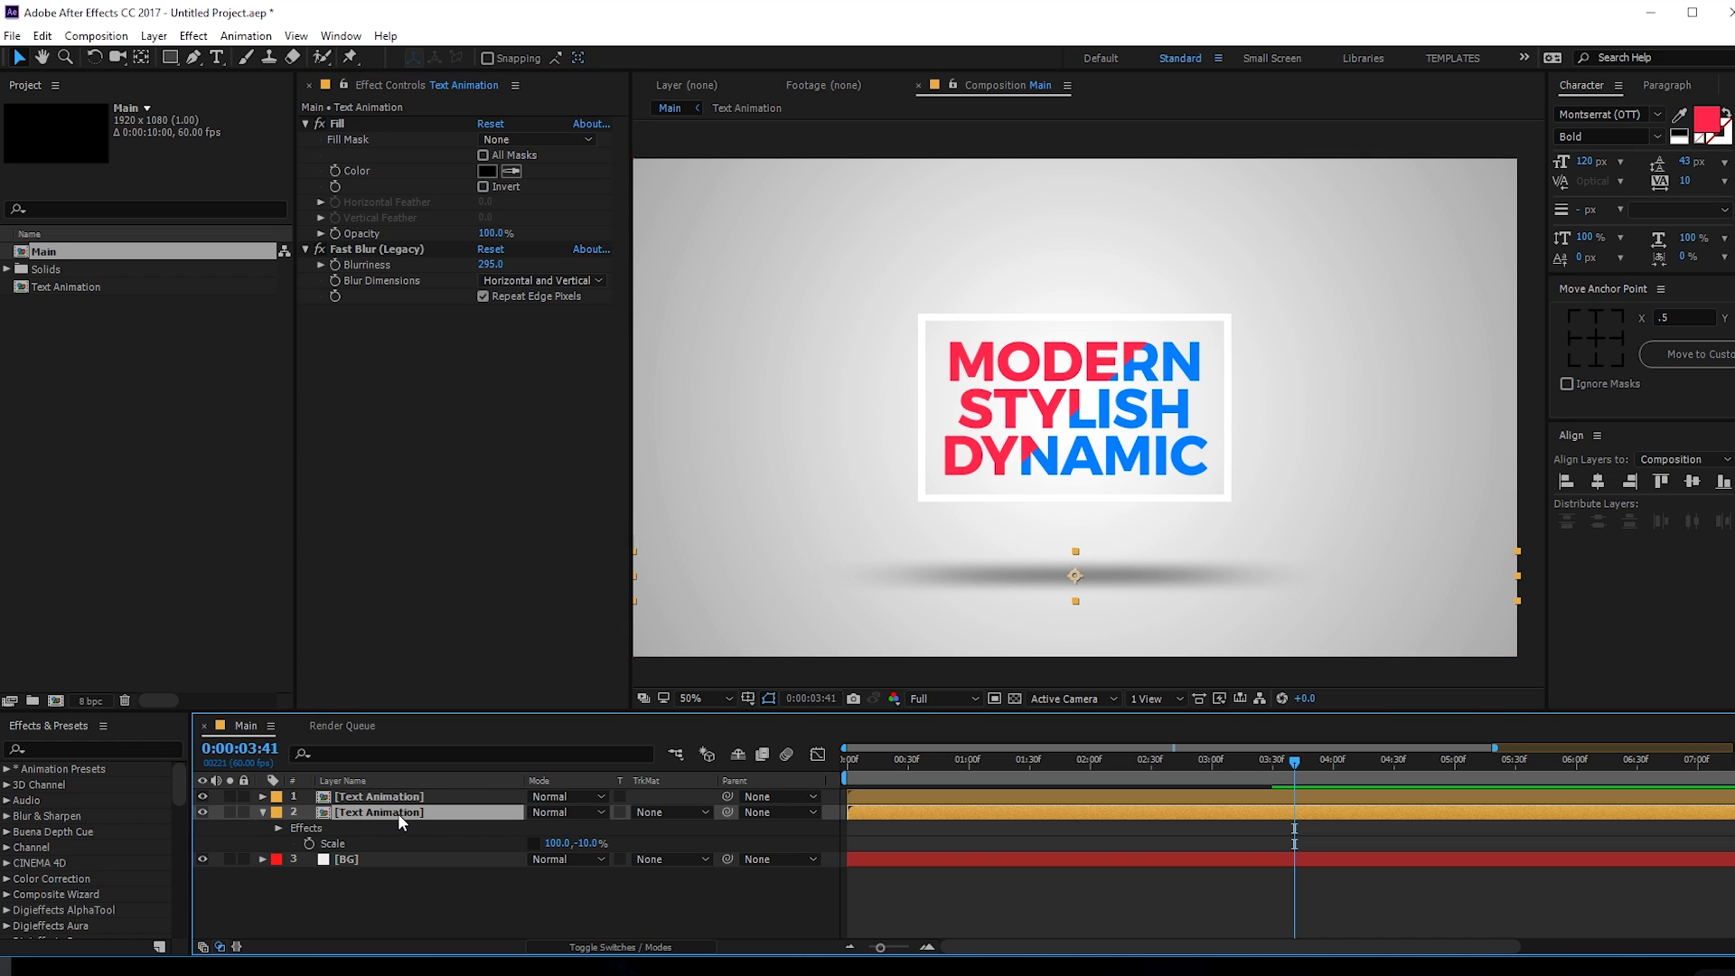
pyautogui.press('t')
pyautogui.moveTo(542, 829); pyautogui.dragTo(482, 828)
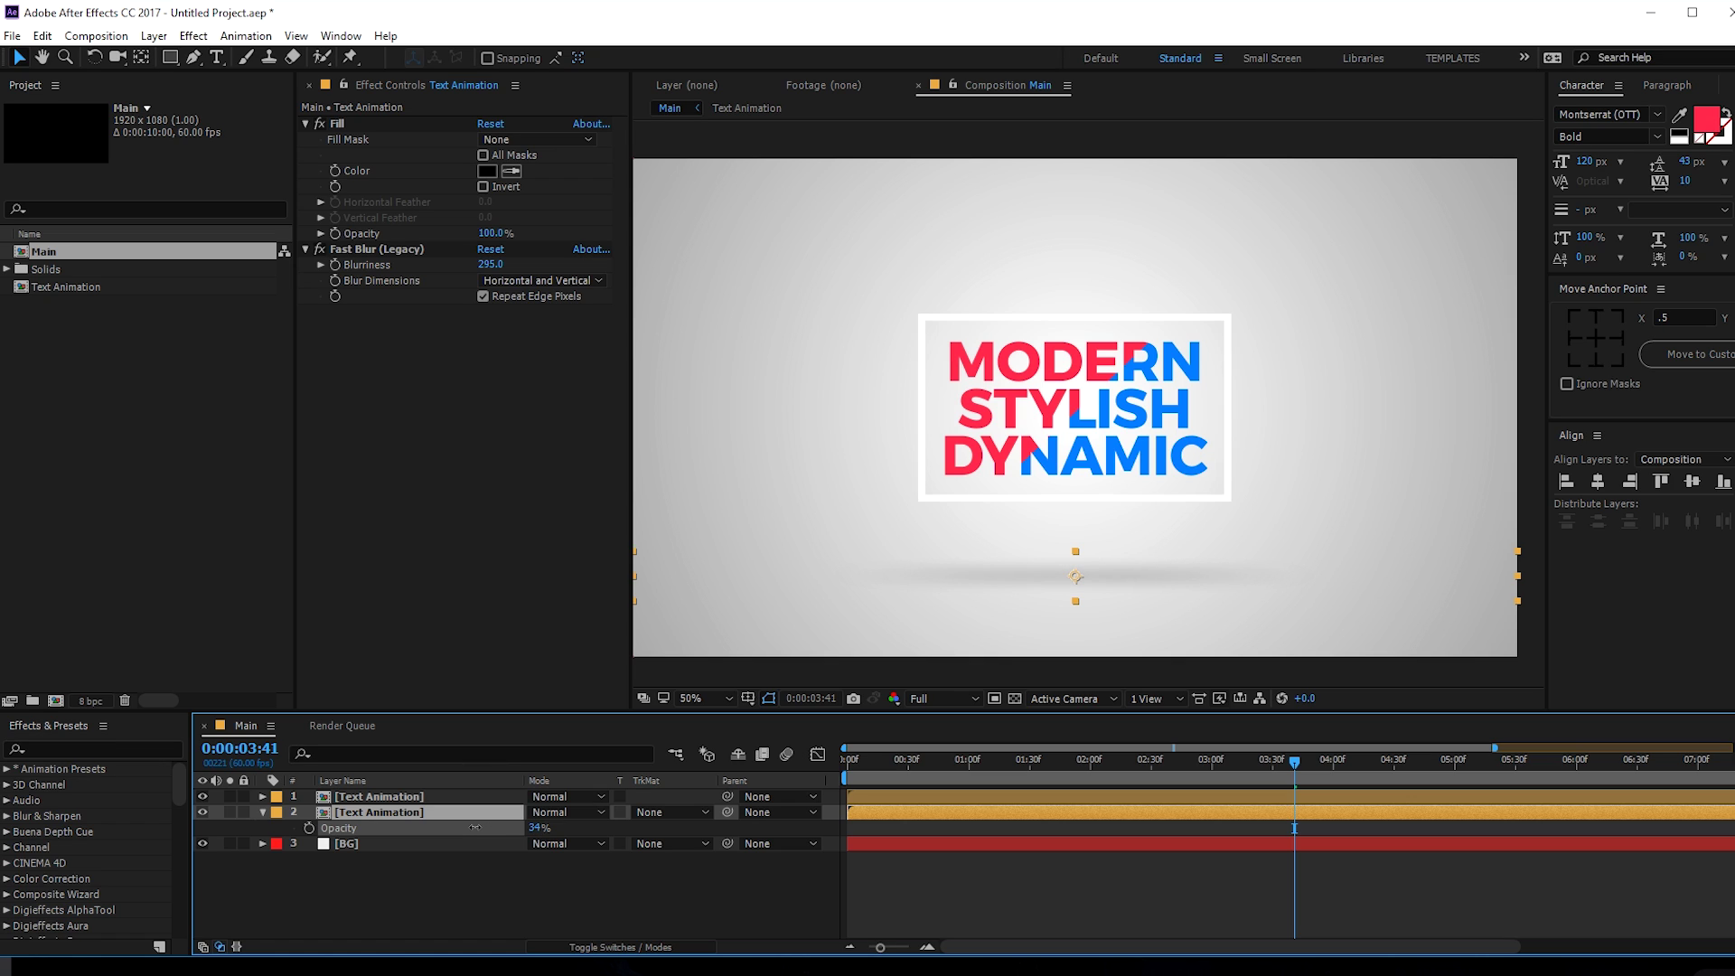
pyautogui.click(627, 855)
# - Pre-compose the two Text Animation layers into a composition named Animation, and trim its layer to end at 0:00:04:00
pyautogui.moveTo(849, 761); pyautogui.dragTo(1332, 771)
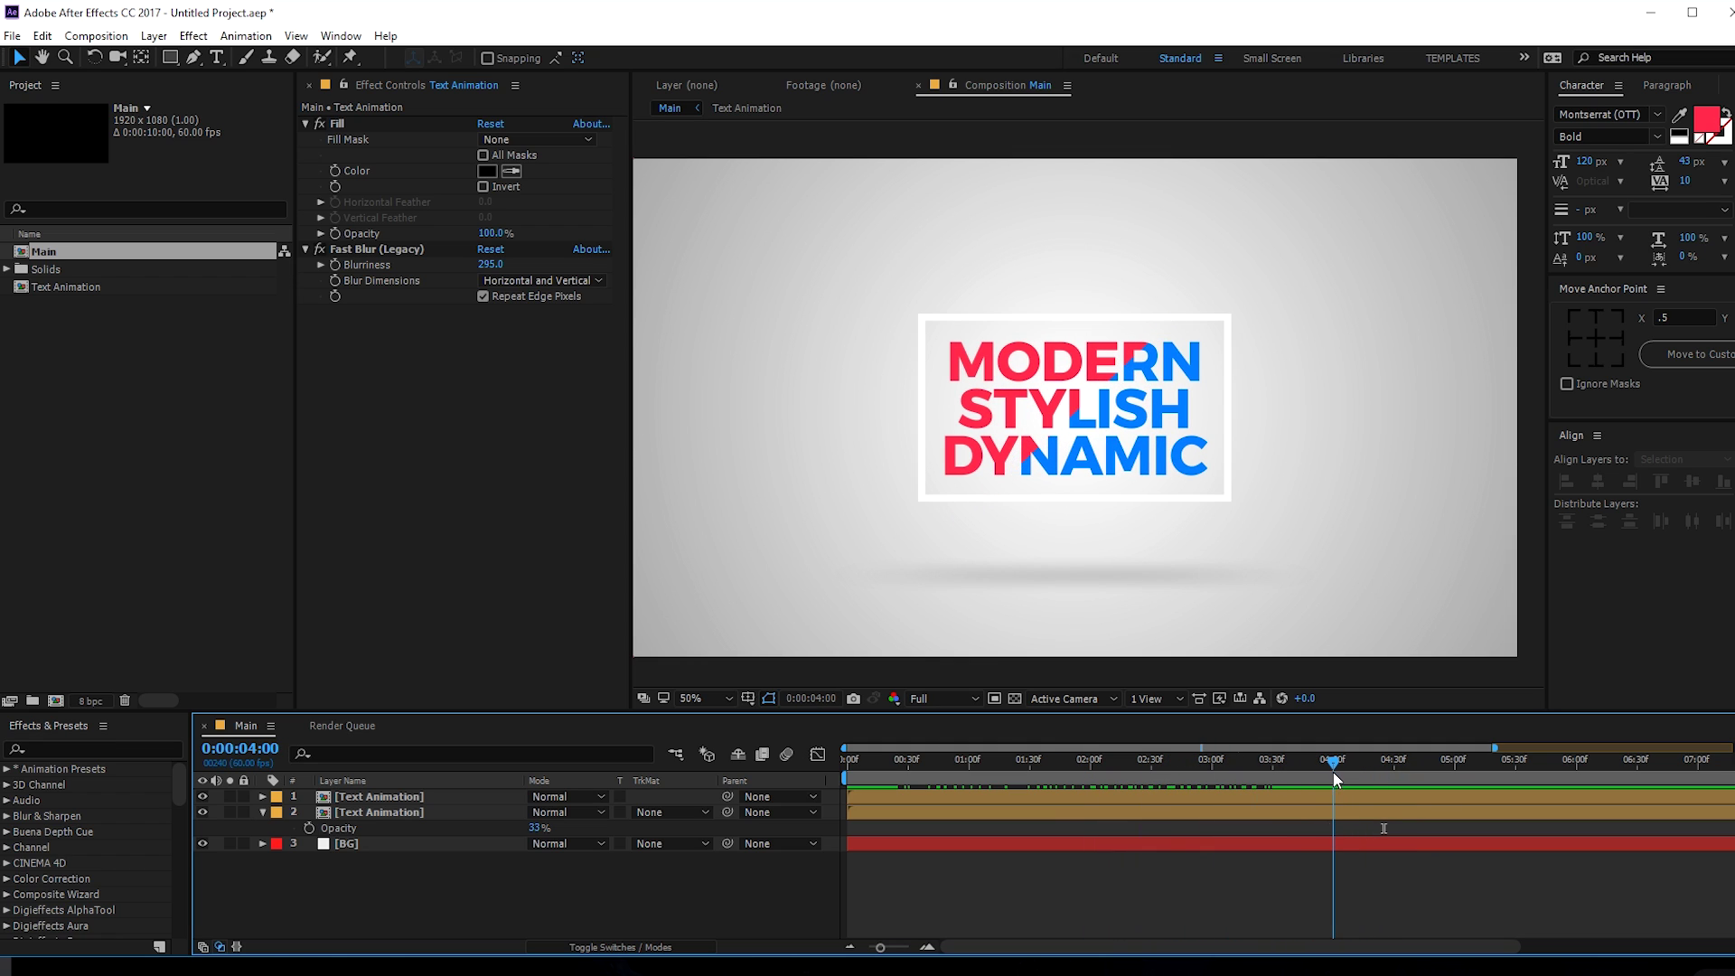
pyautogui.click(264, 814)
pyautogui.click(391, 812)
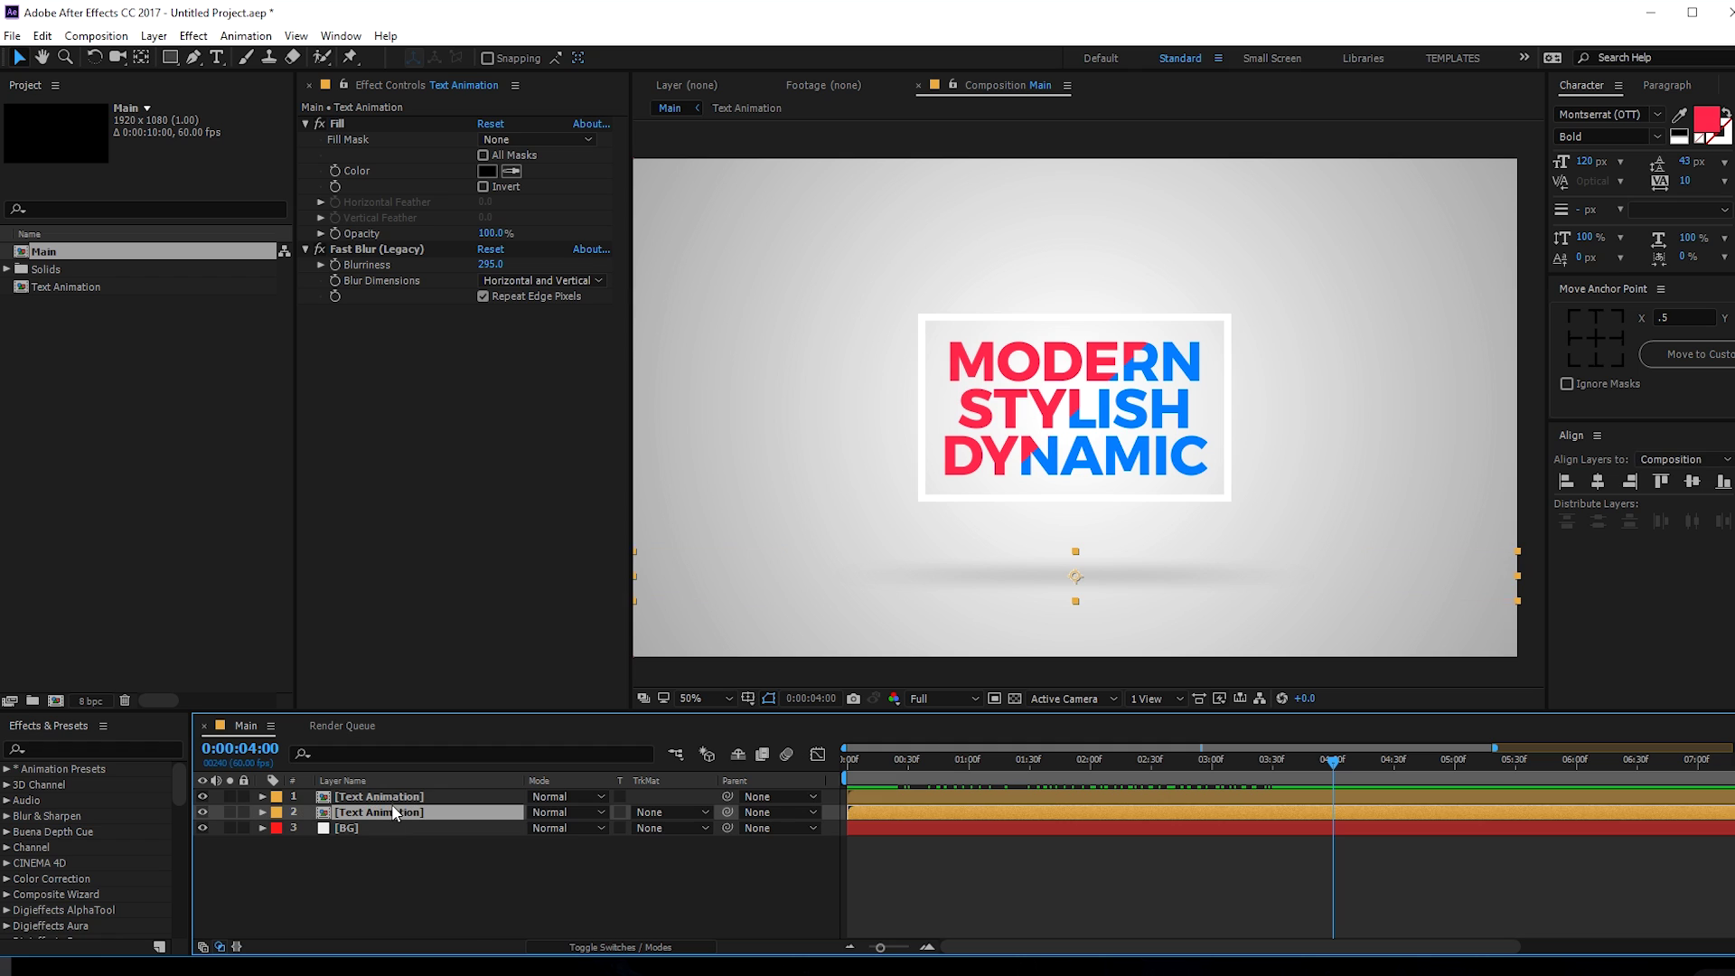
pyautogui.keyDown('shift'); pyautogui.click(388, 796); pyautogui.keyUp('shift')
pyautogui.rightClick(383, 796)
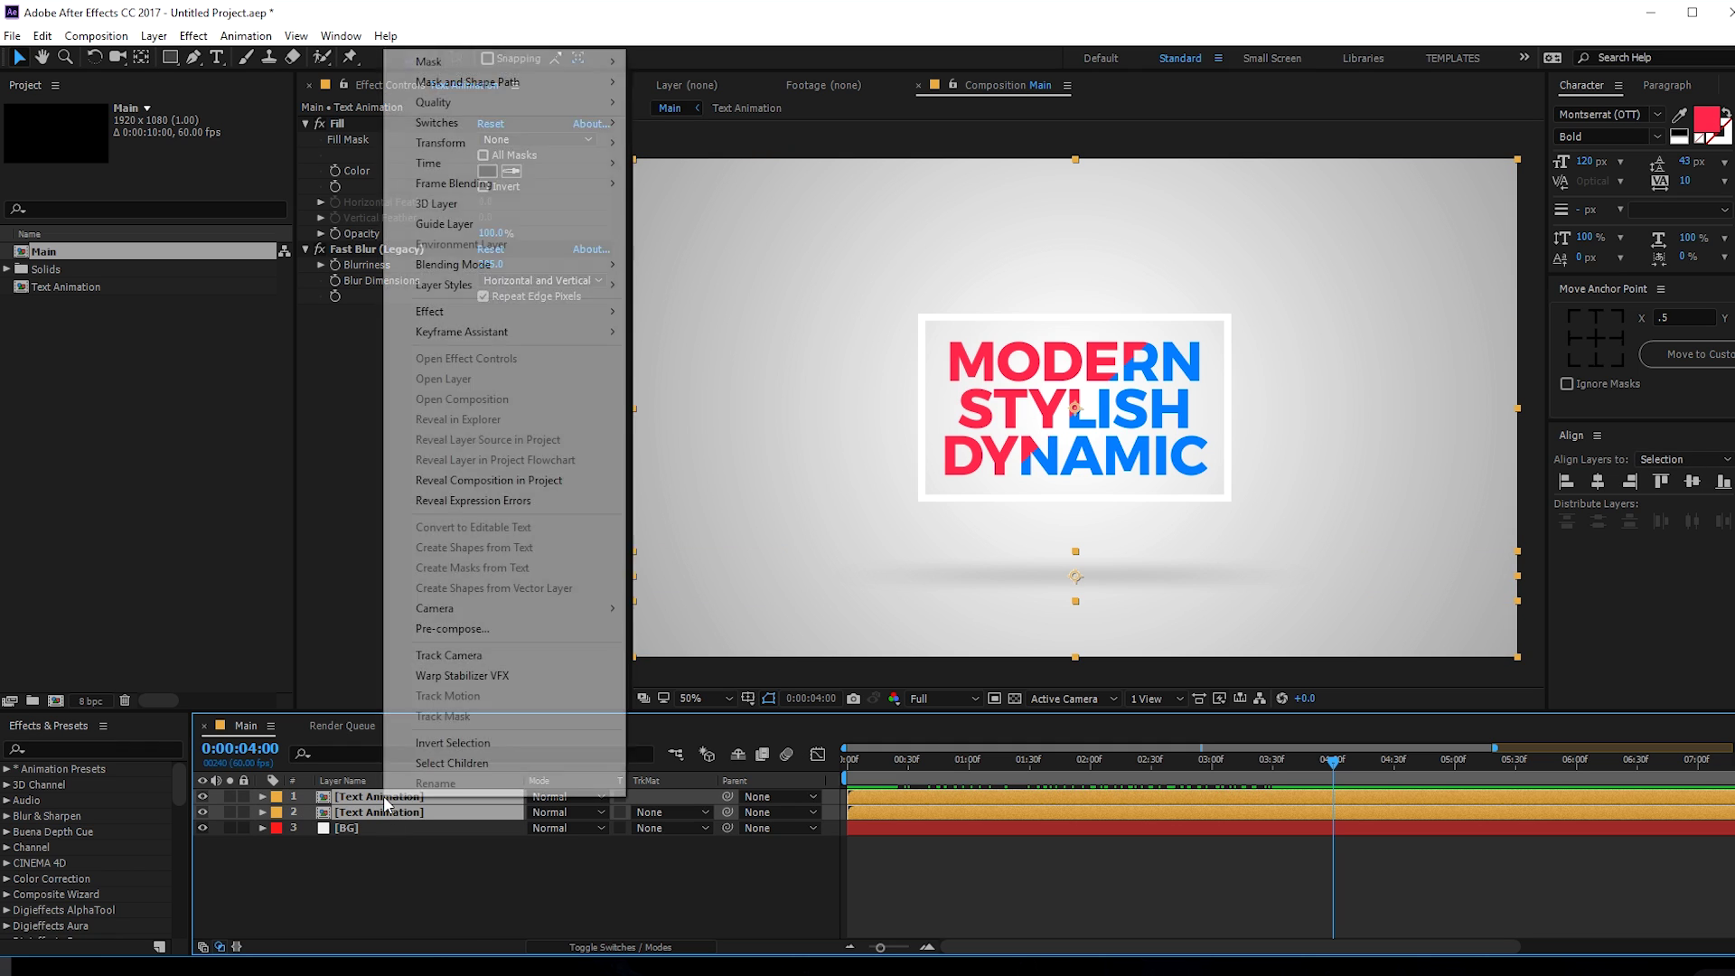
pyautogui.click(489, 630)
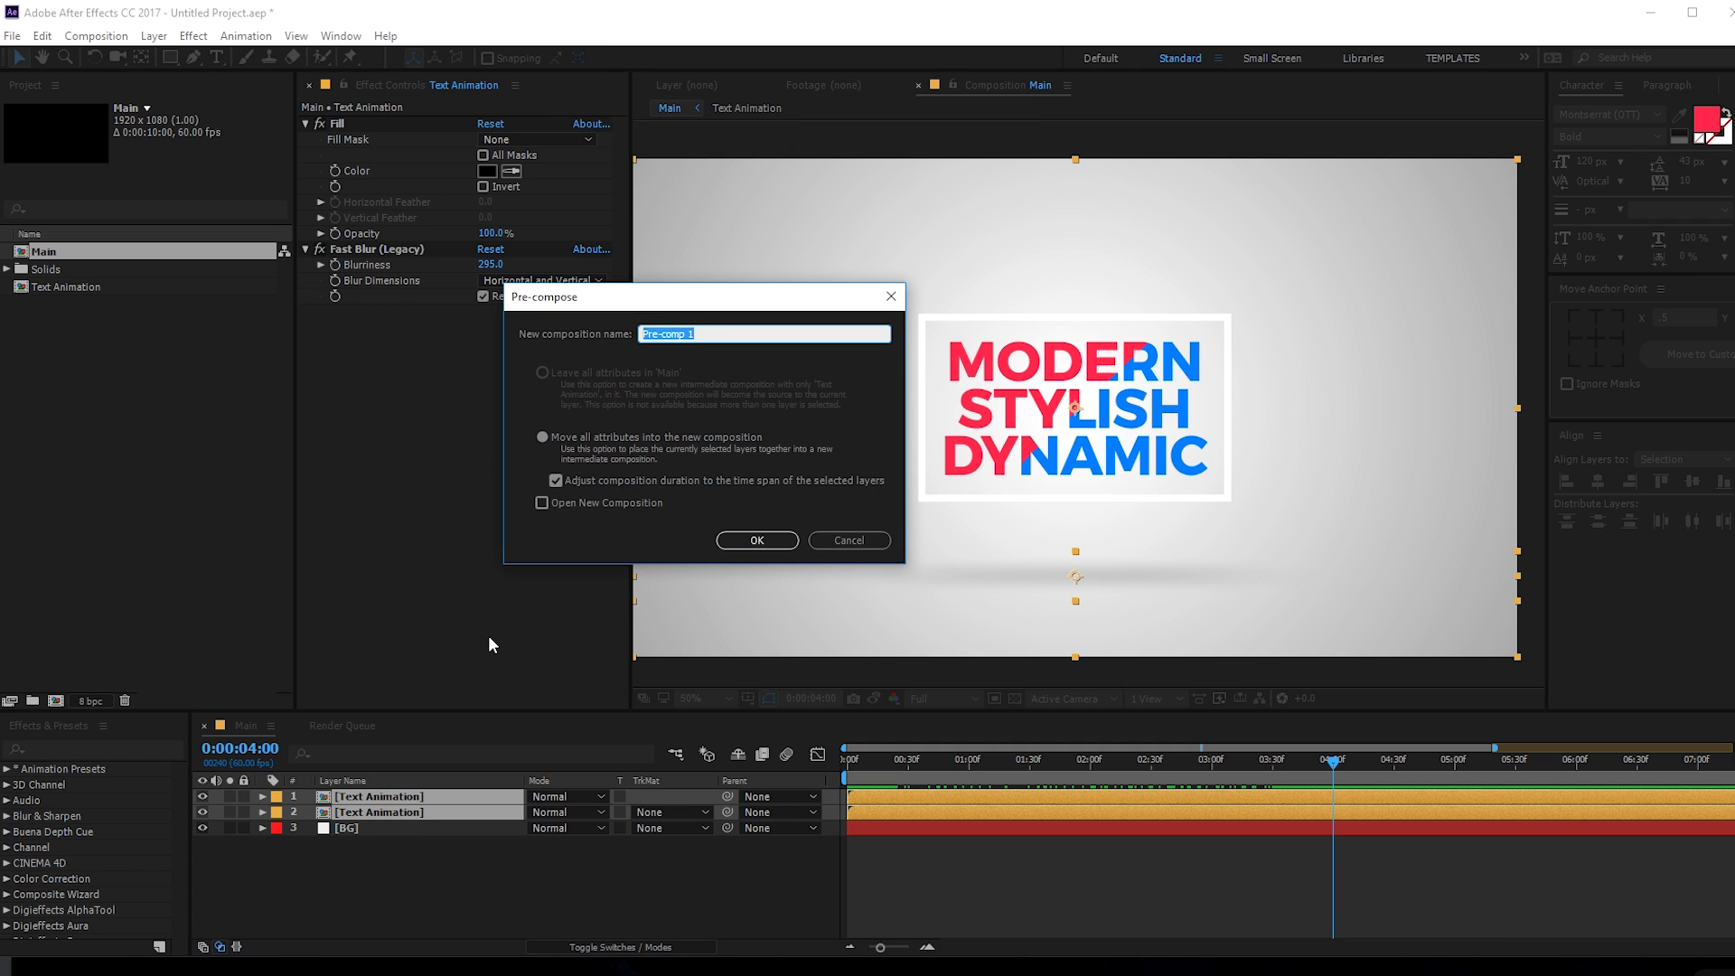
pyautogui.write('Animation')
pyautogui.press('Return')
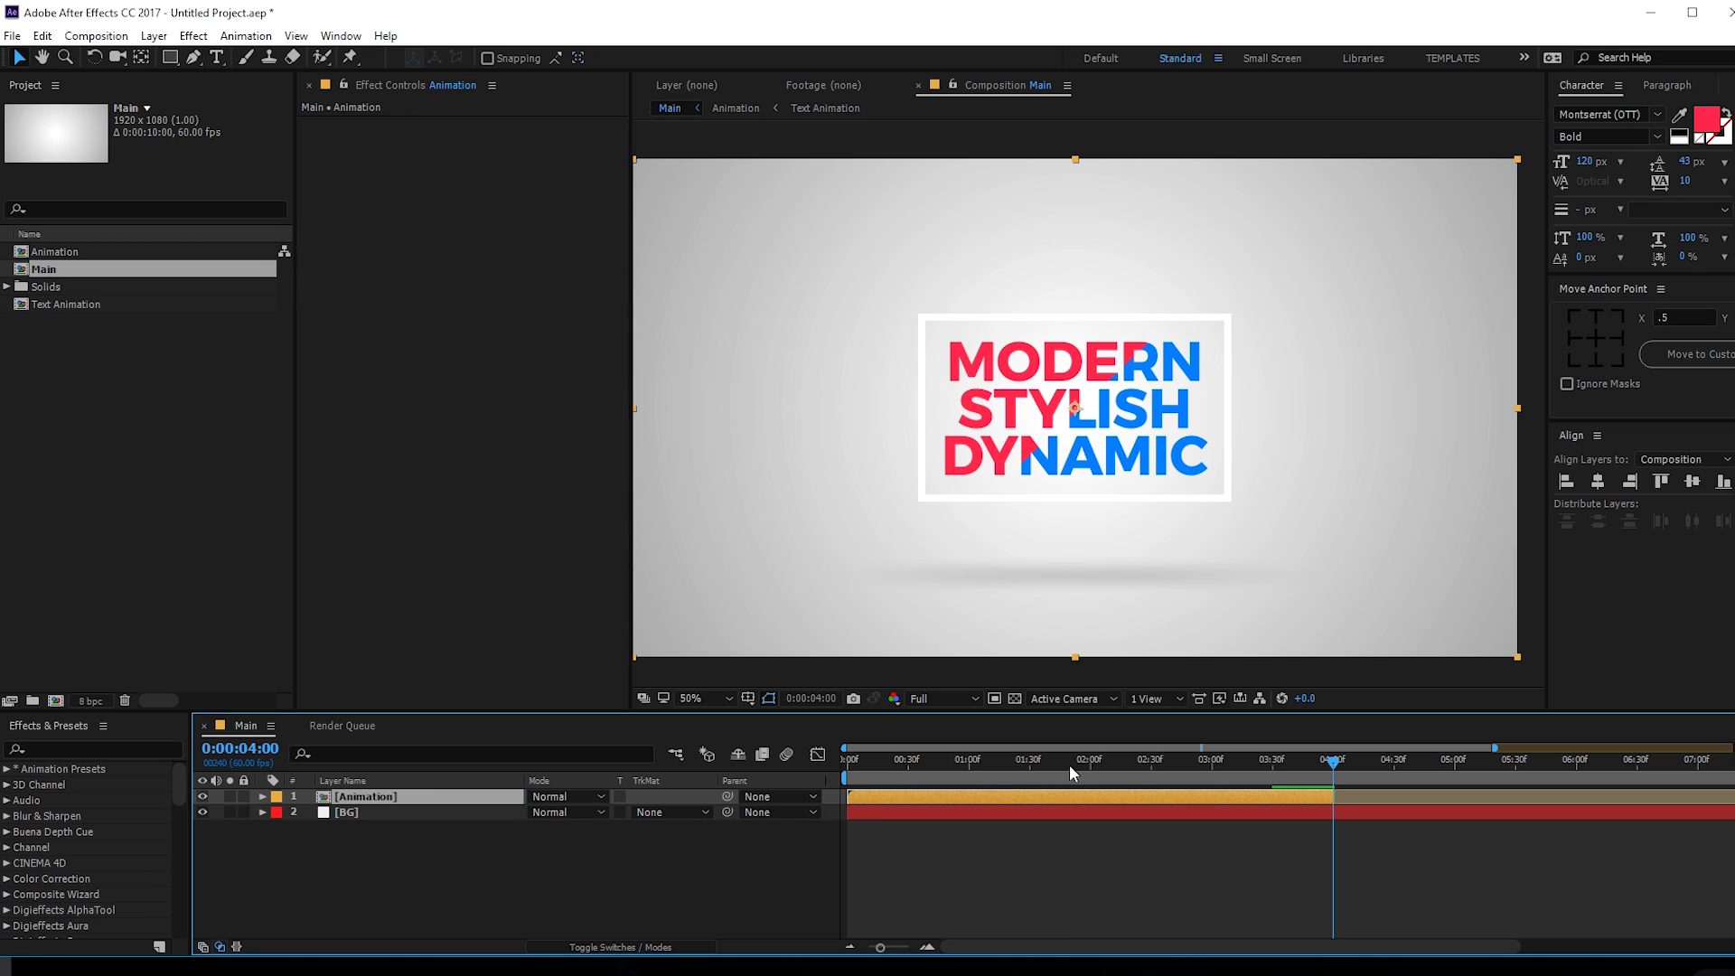
# - Duplicate the Animation layer and place the time-reversed copy directly after the original, starting at 0:00:04:00
pyautogui.hotkey('ctrl', 'd')
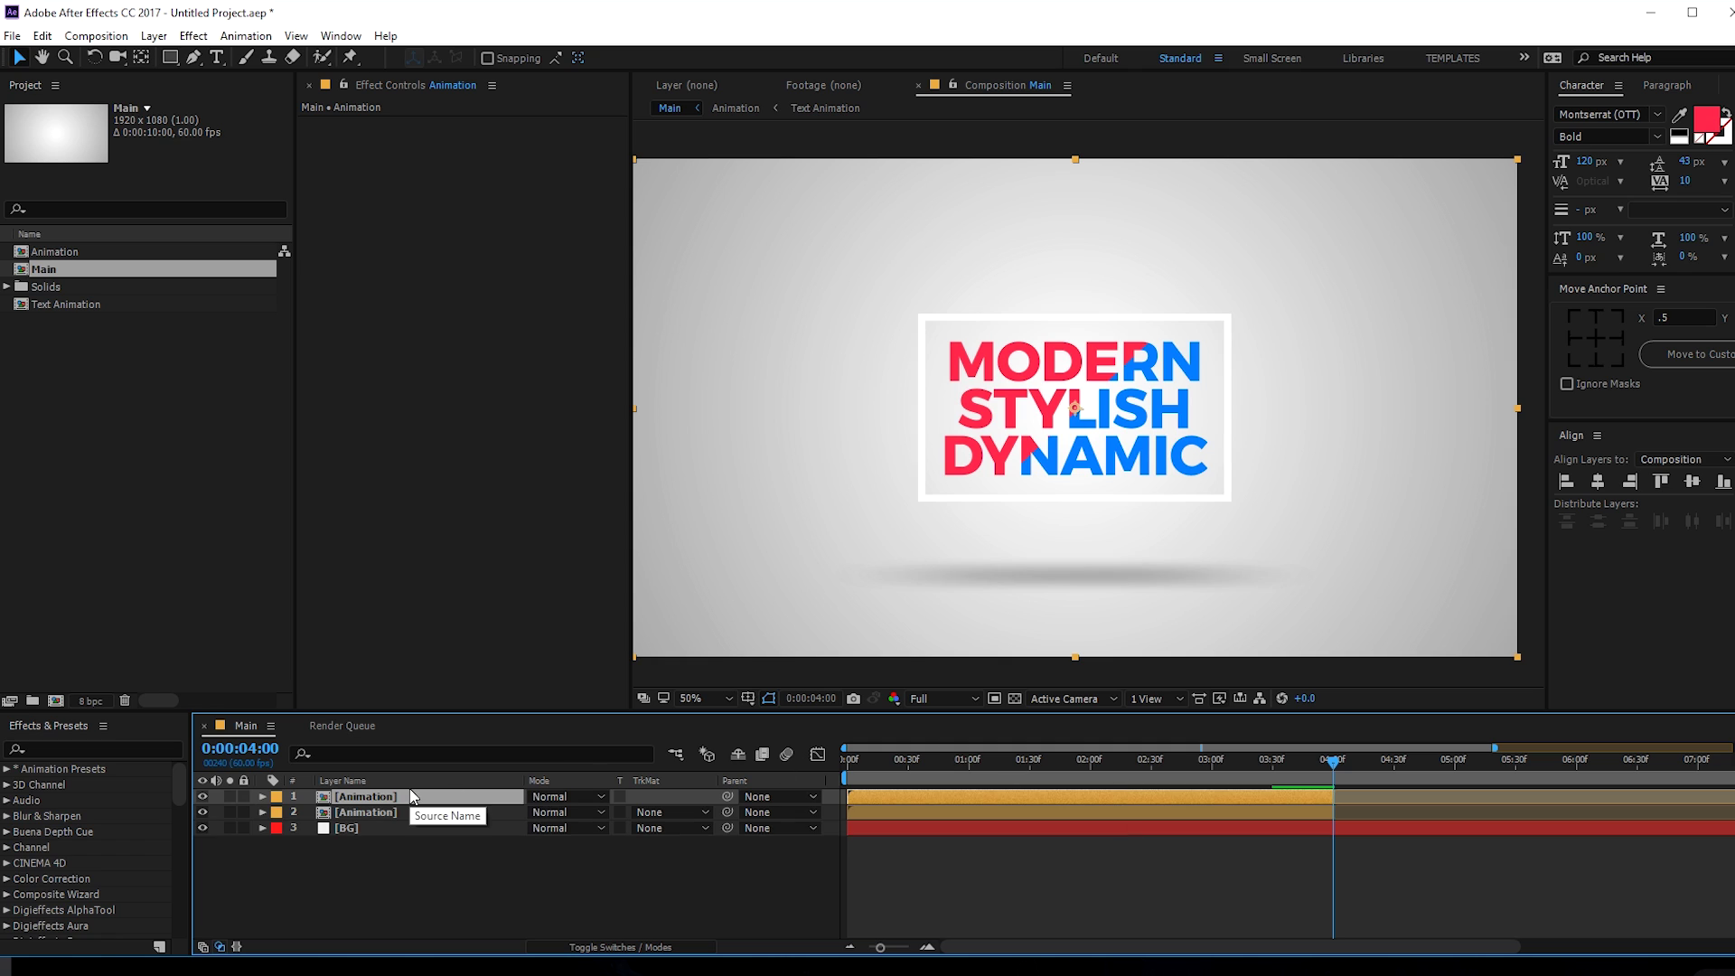
pyautogui.rightClick(392, 793)
pyautogui.moveTo(596, 161)
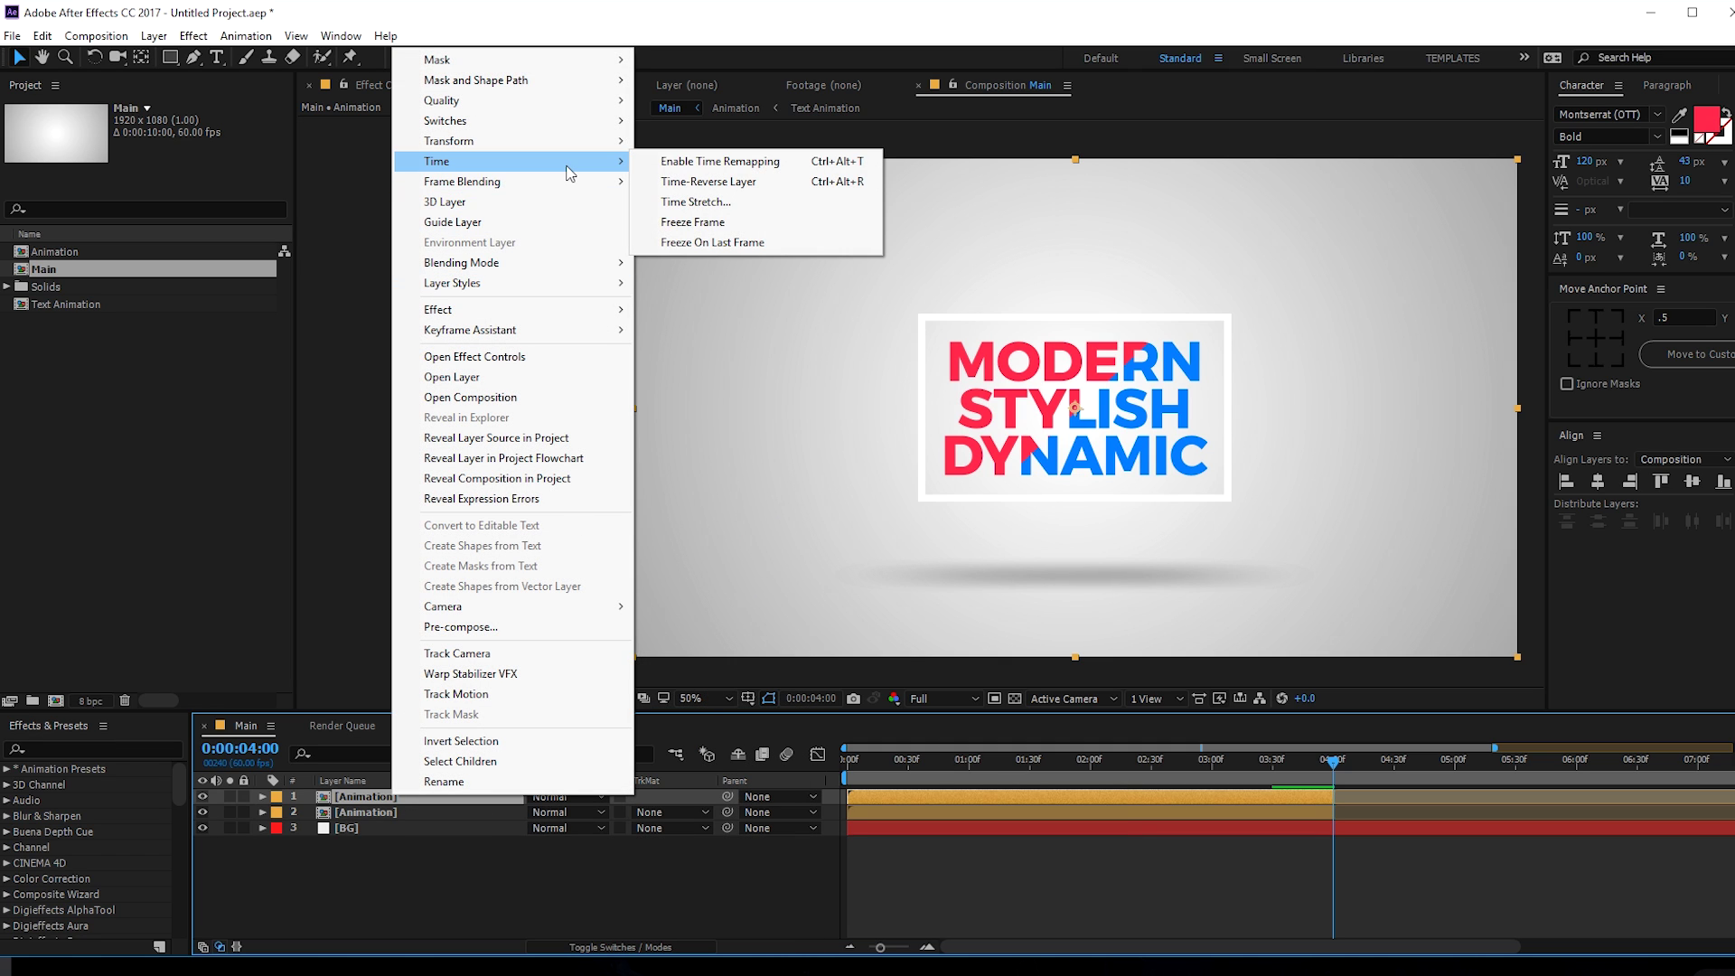
pyautogui.click(823, 179)
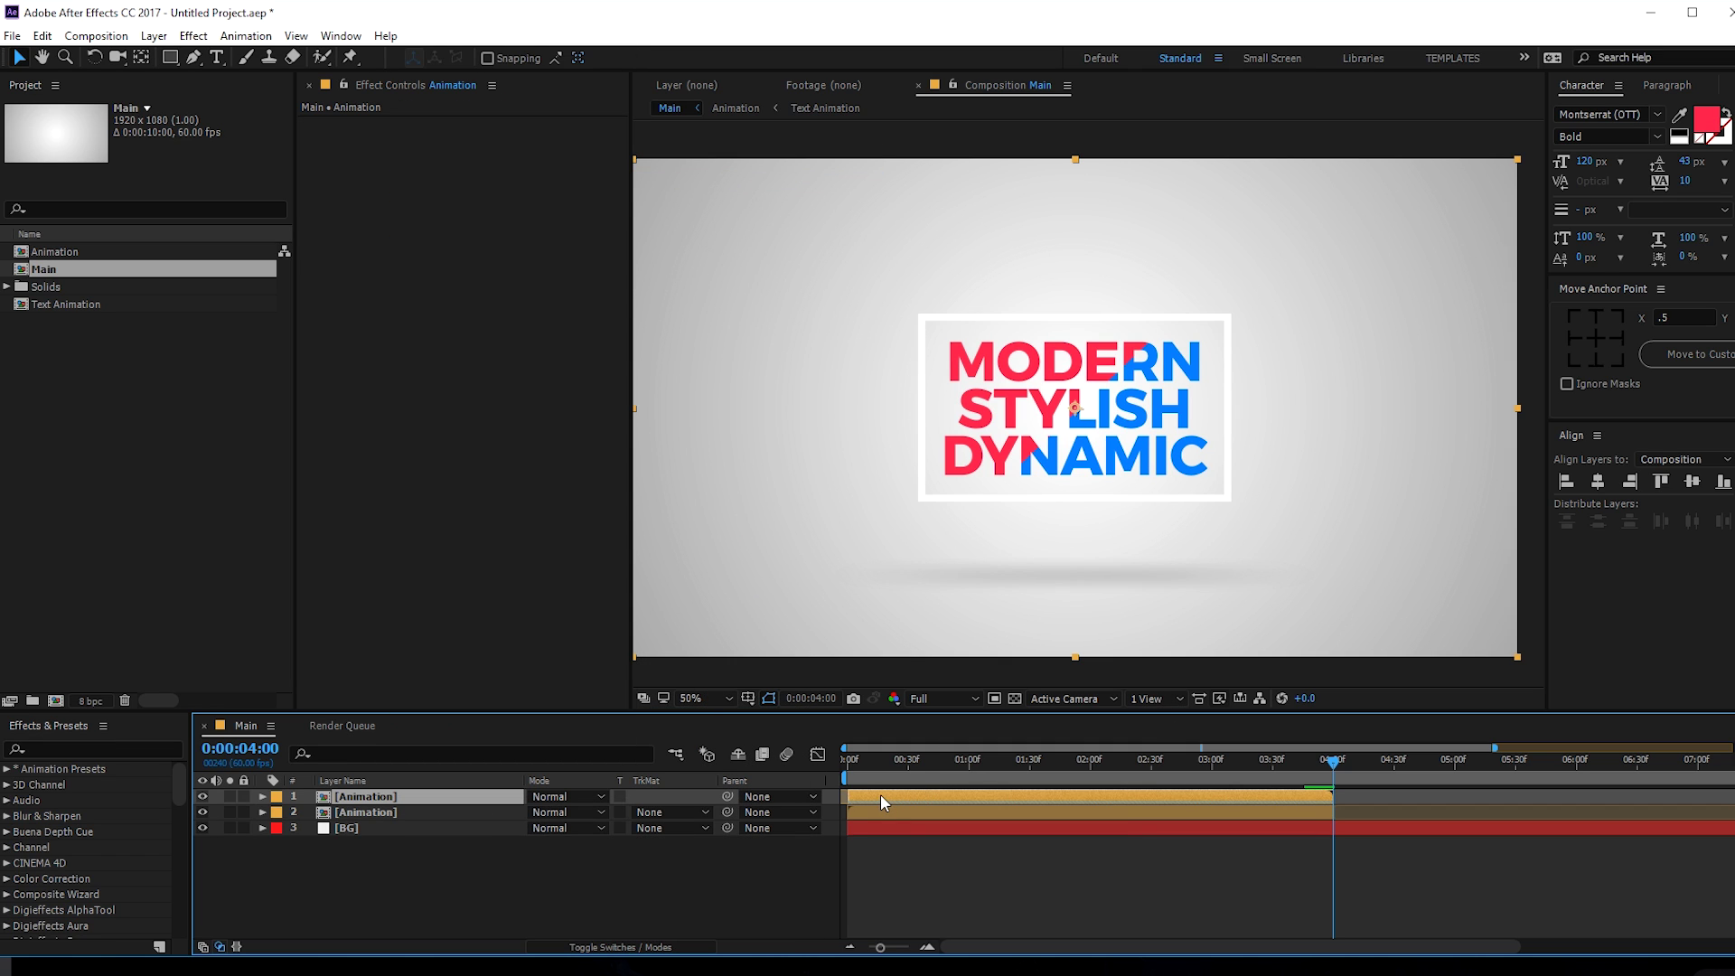
pyautogui.moveTo(878, 795); pyautogui.dragTo(1366, 800)
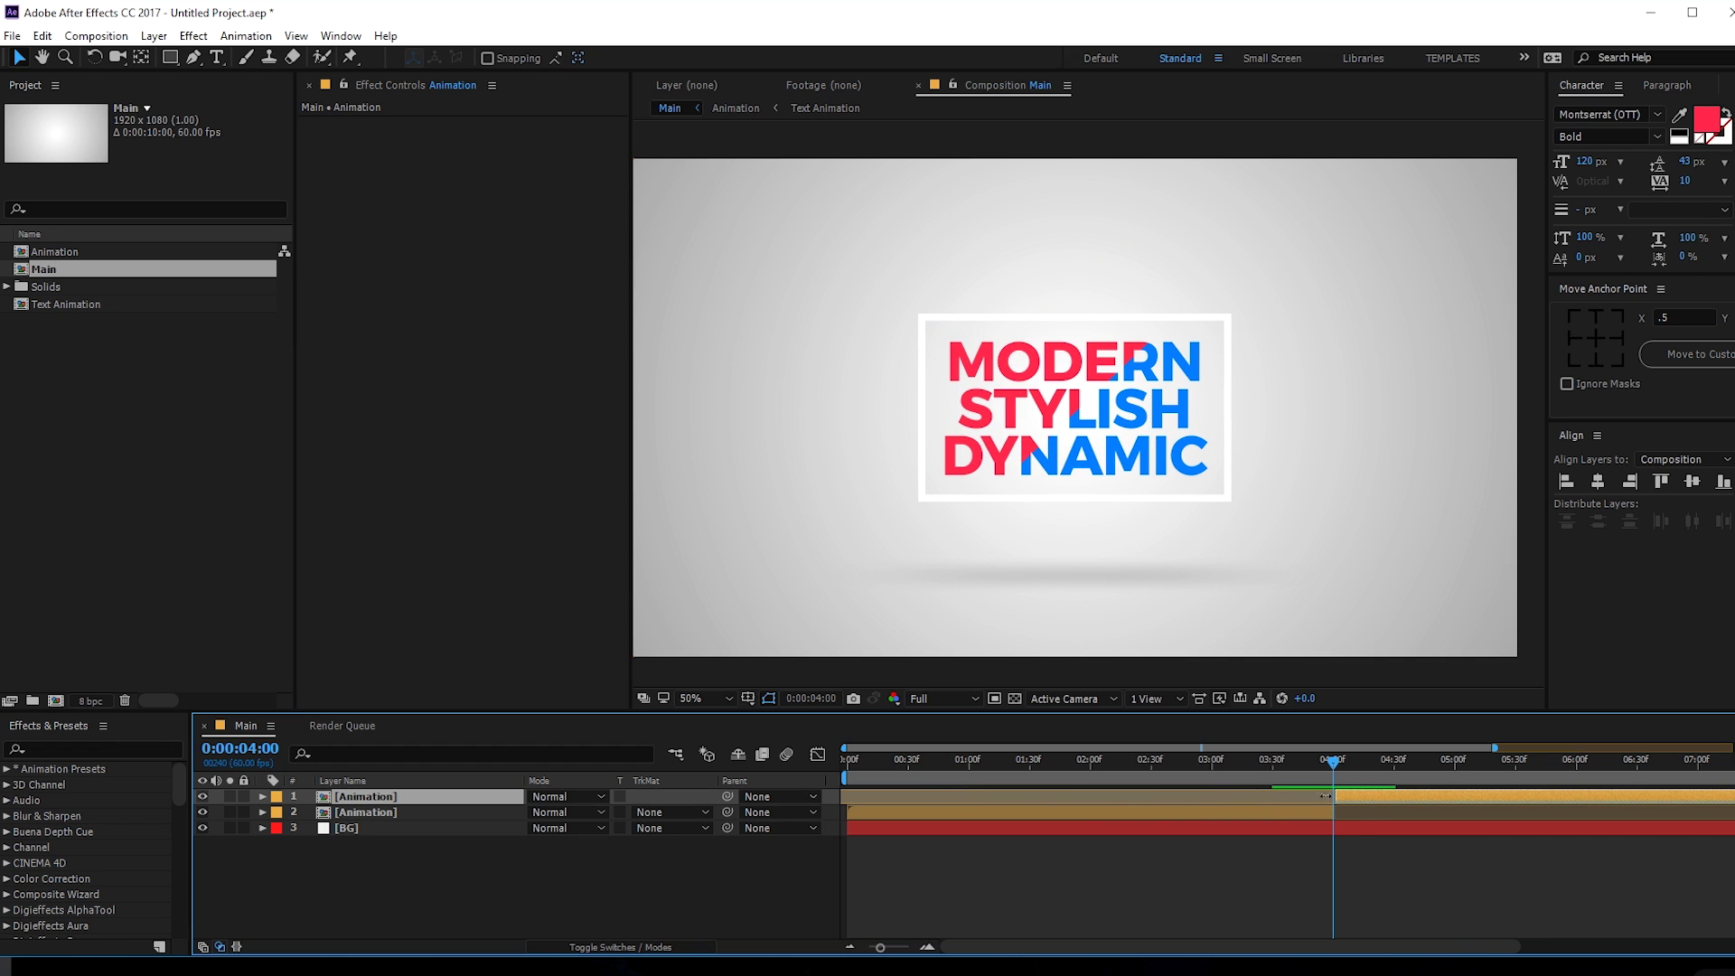
# - Set the end of the work area at 0:00:07:59, where the reversed Animation layer finishes
pyautogui.press('-')
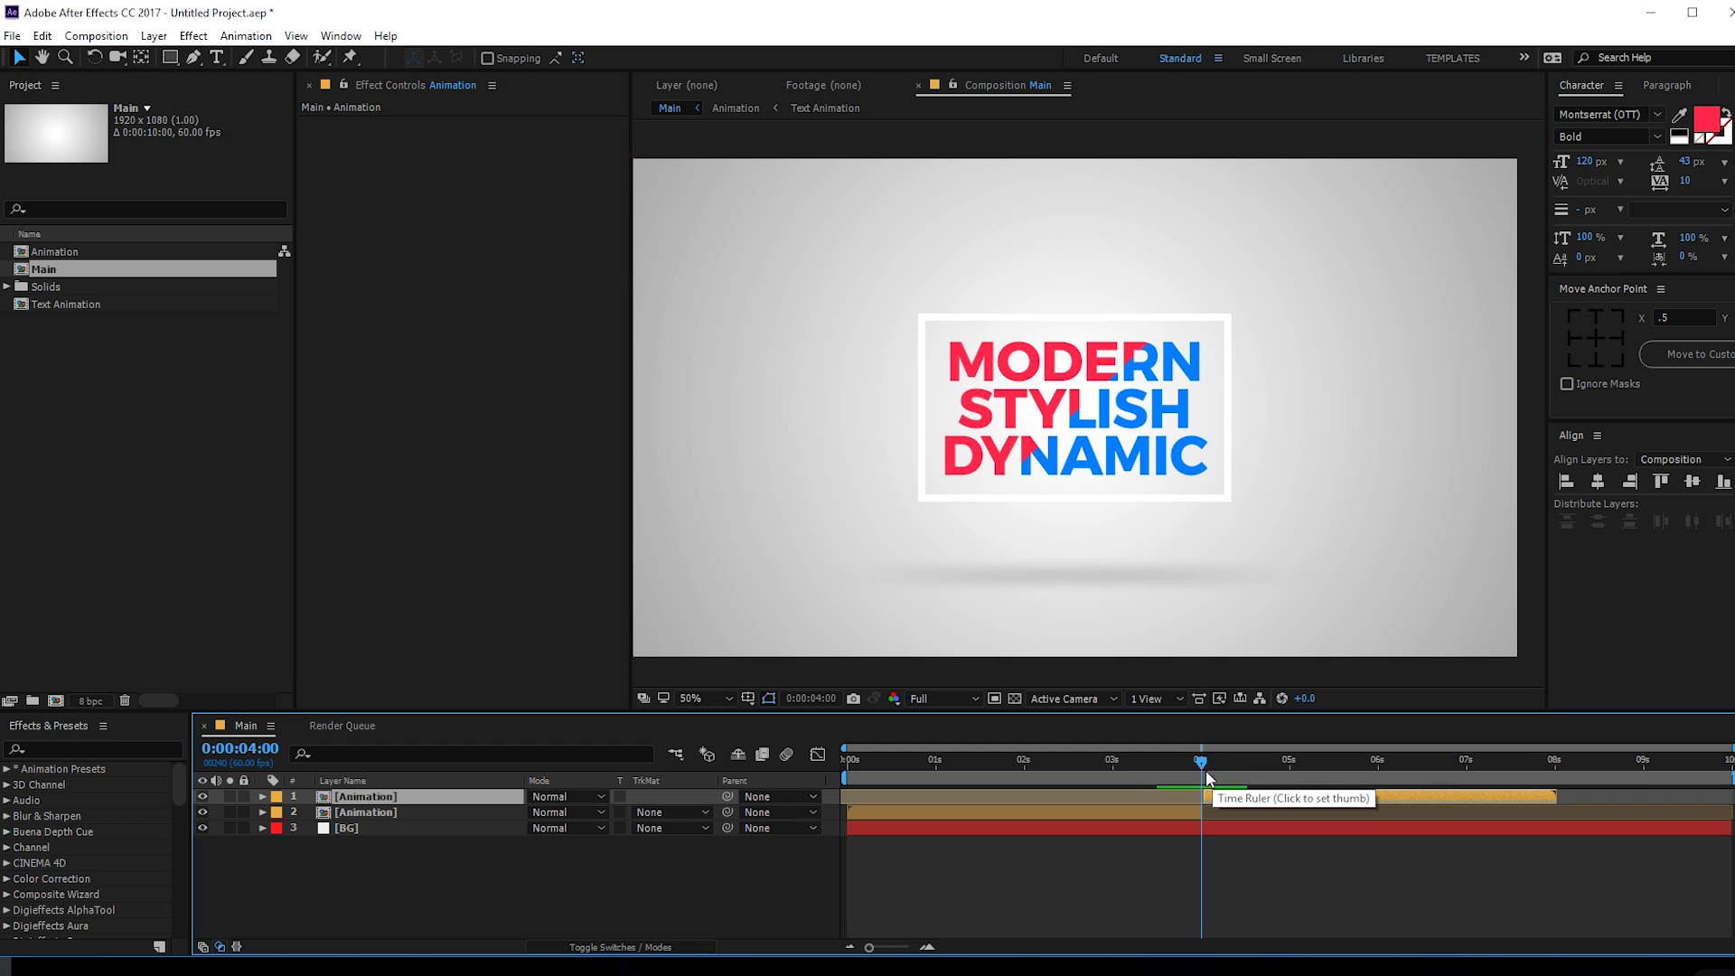
pyautogui.moveTo(1205, 770); pyautogui.dragTo(1556, 789)
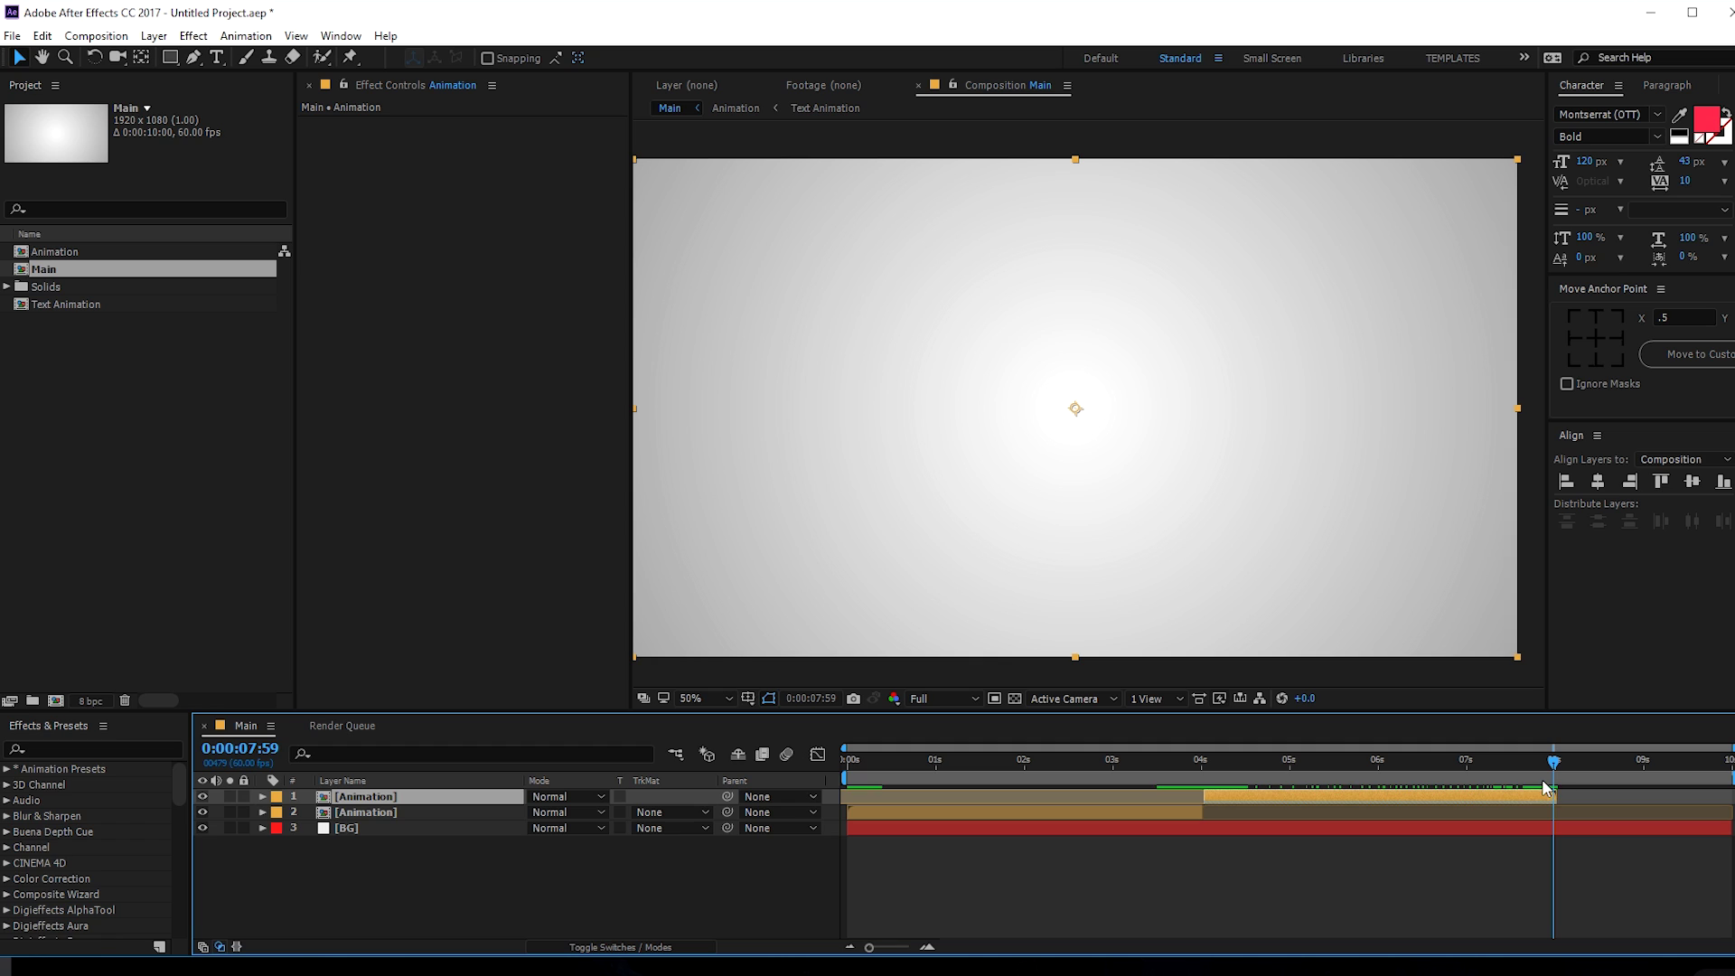
pyautogui.press('n')
# - Preview the whole title animation and set the composition viewer's resolution to Auto
pyautogui.press('space')
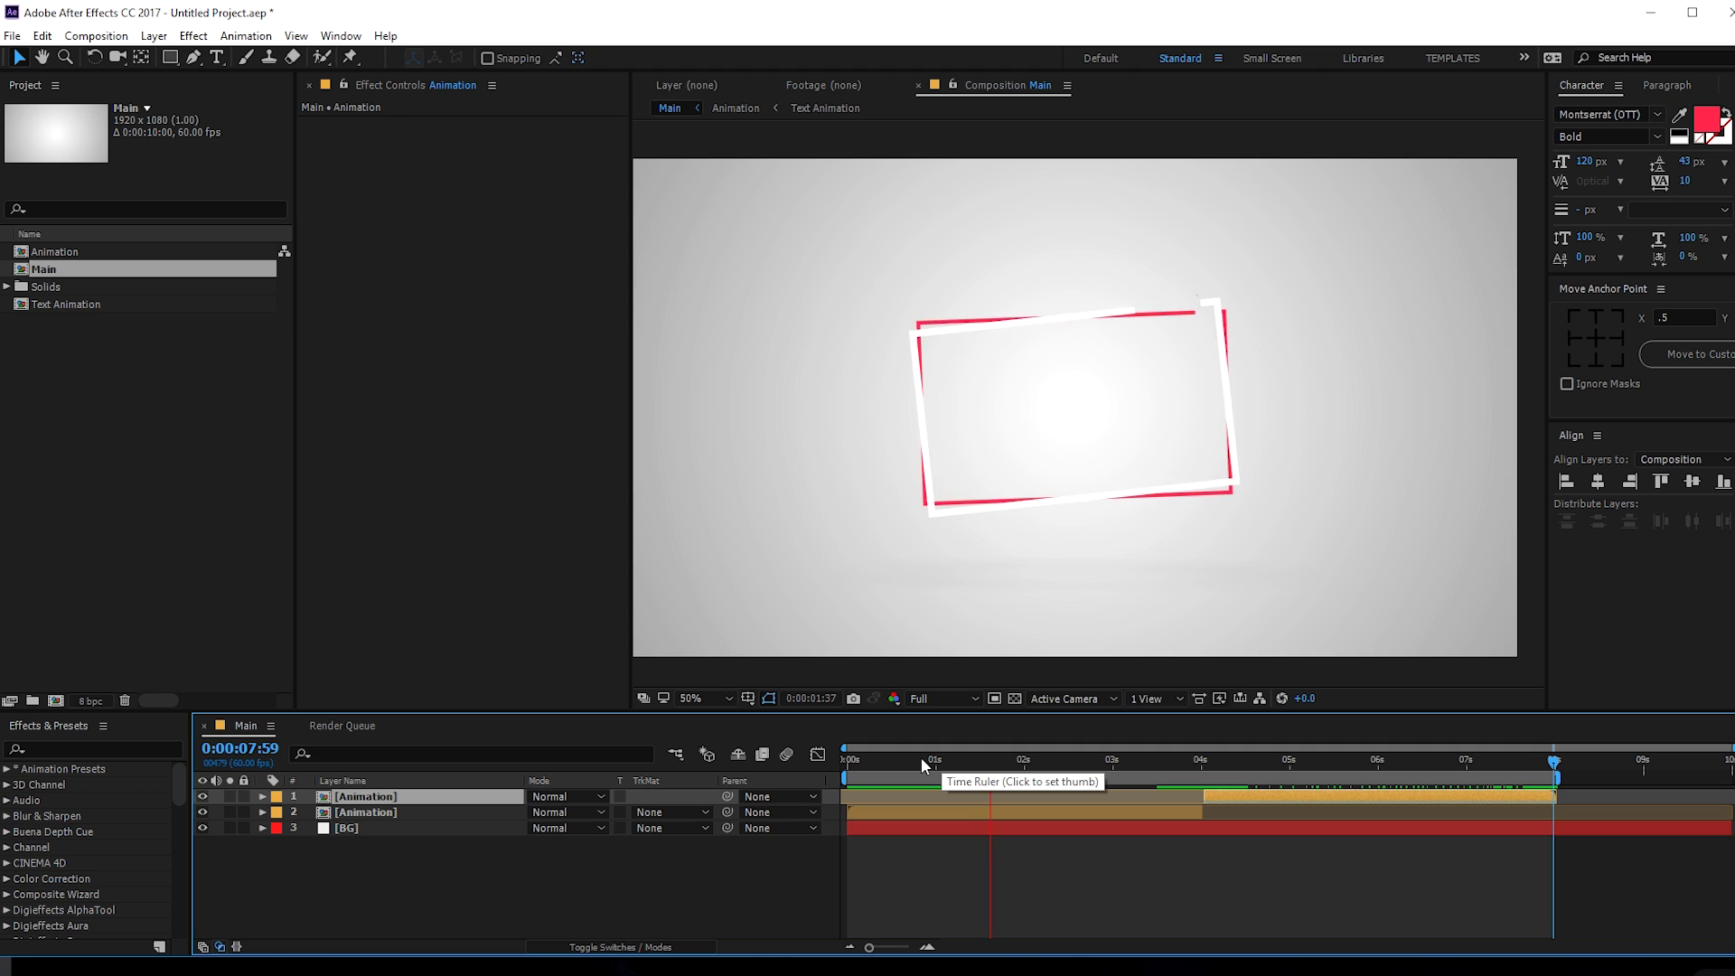
pyautogui.click(937, 697)
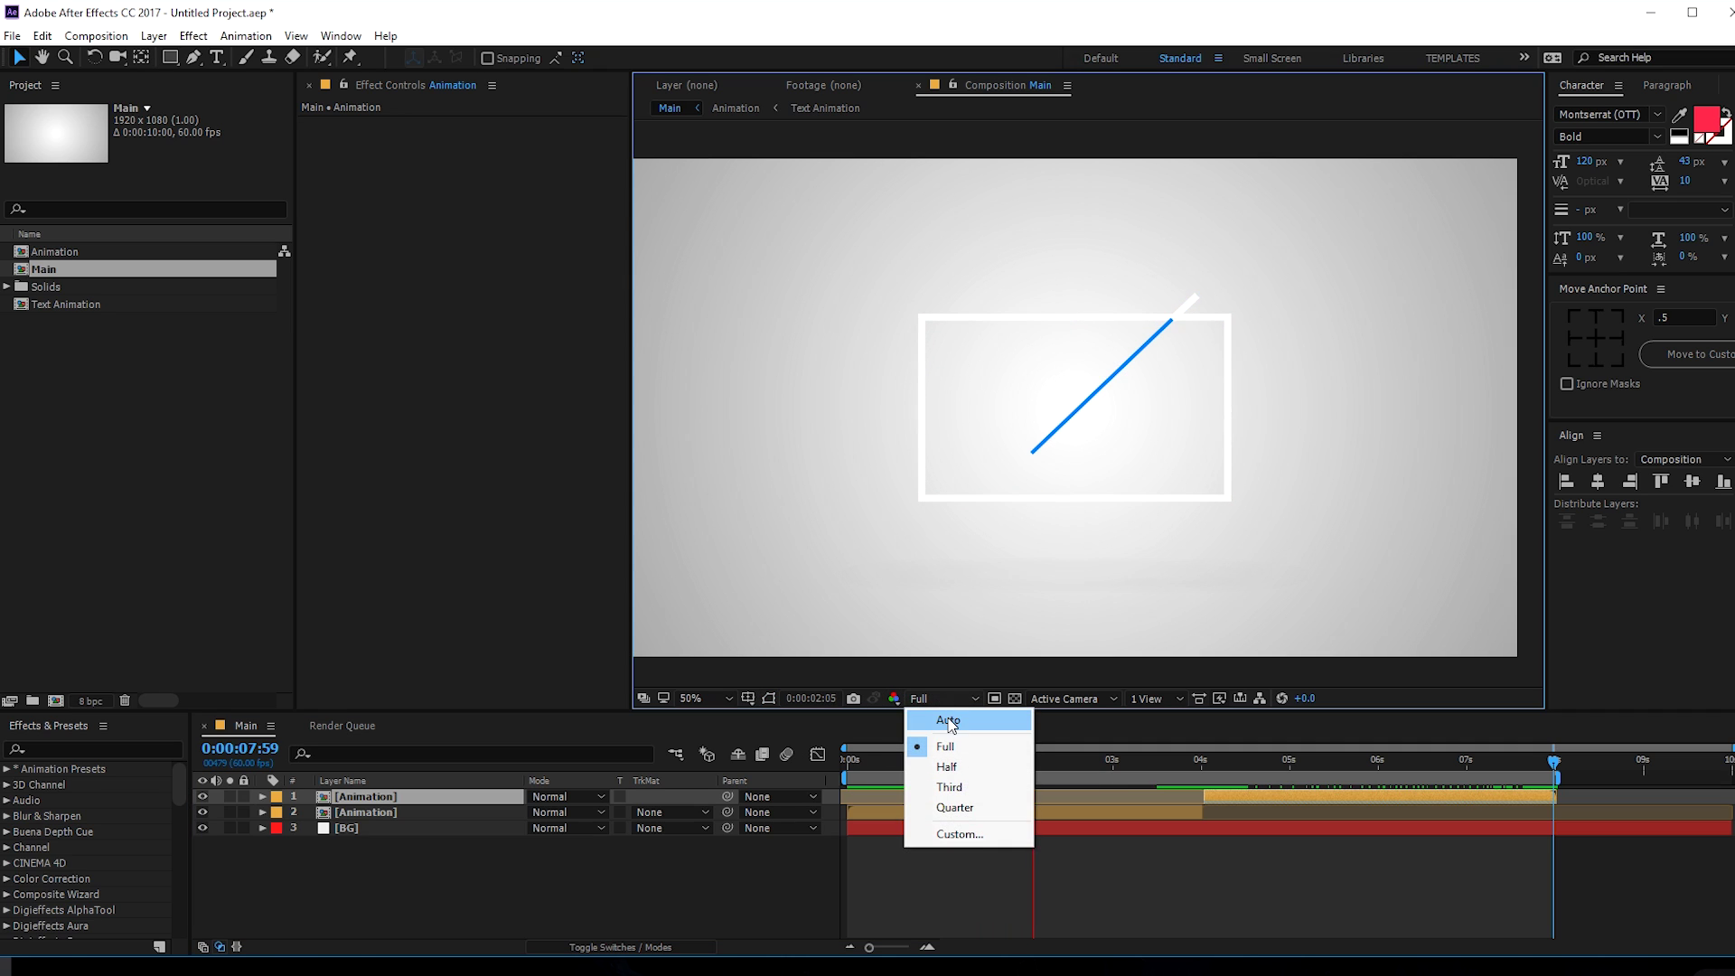
pyautogui.click(935, 716)
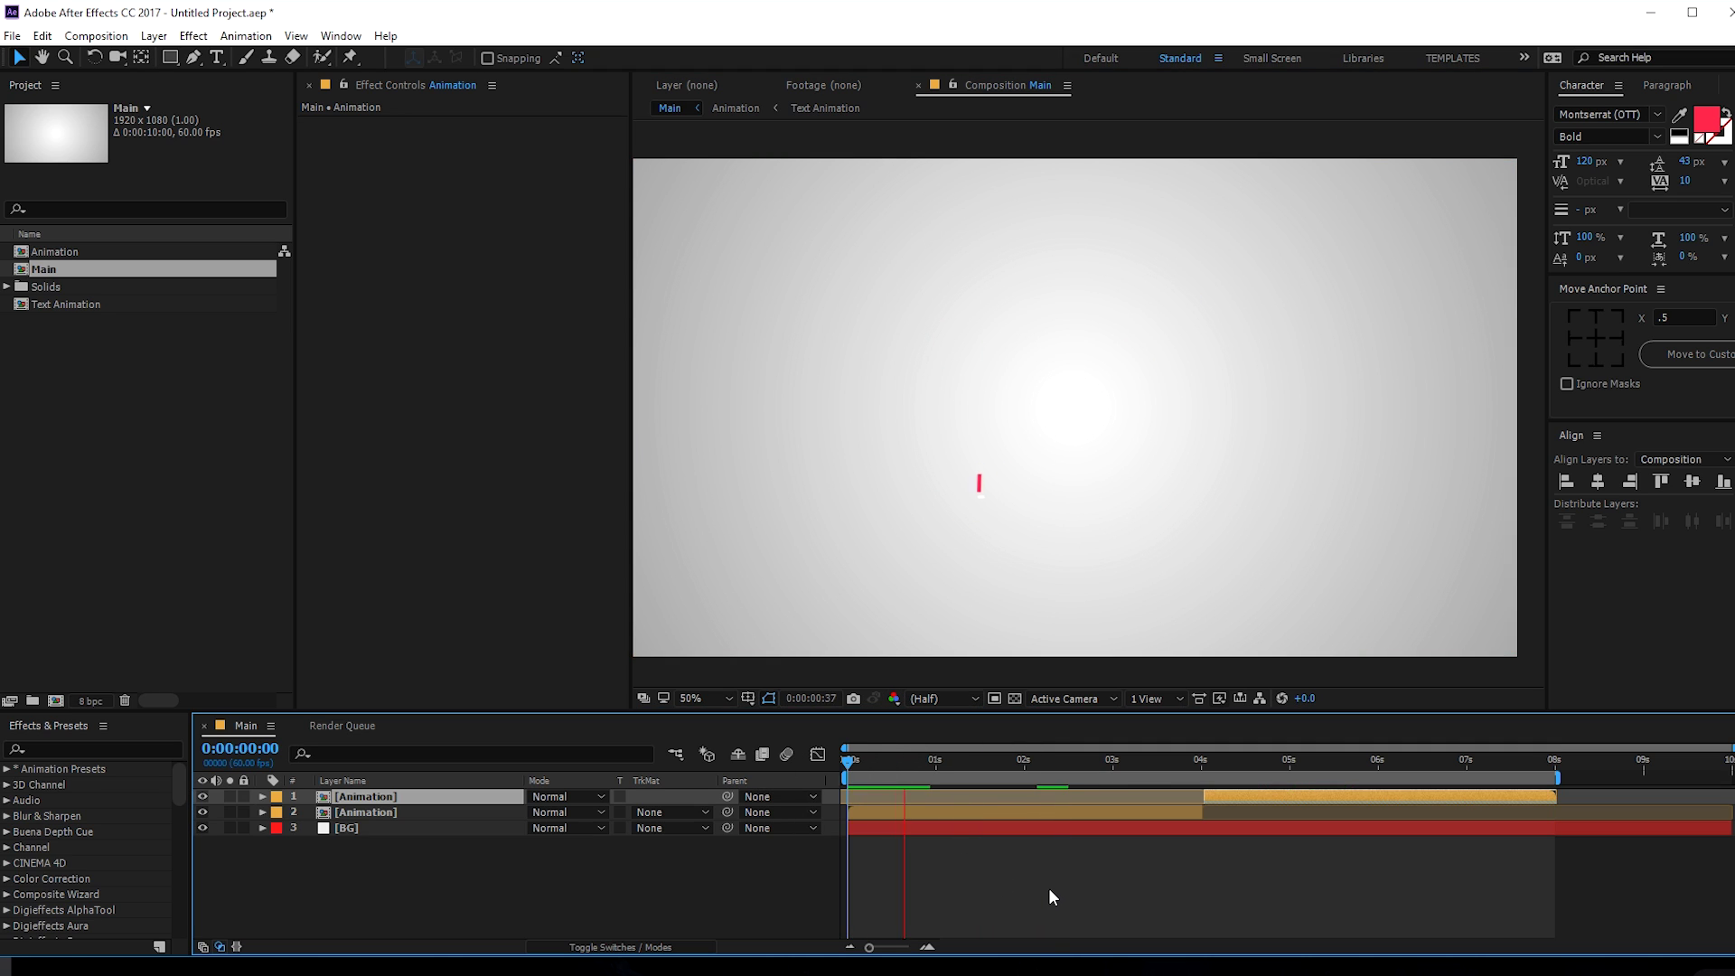